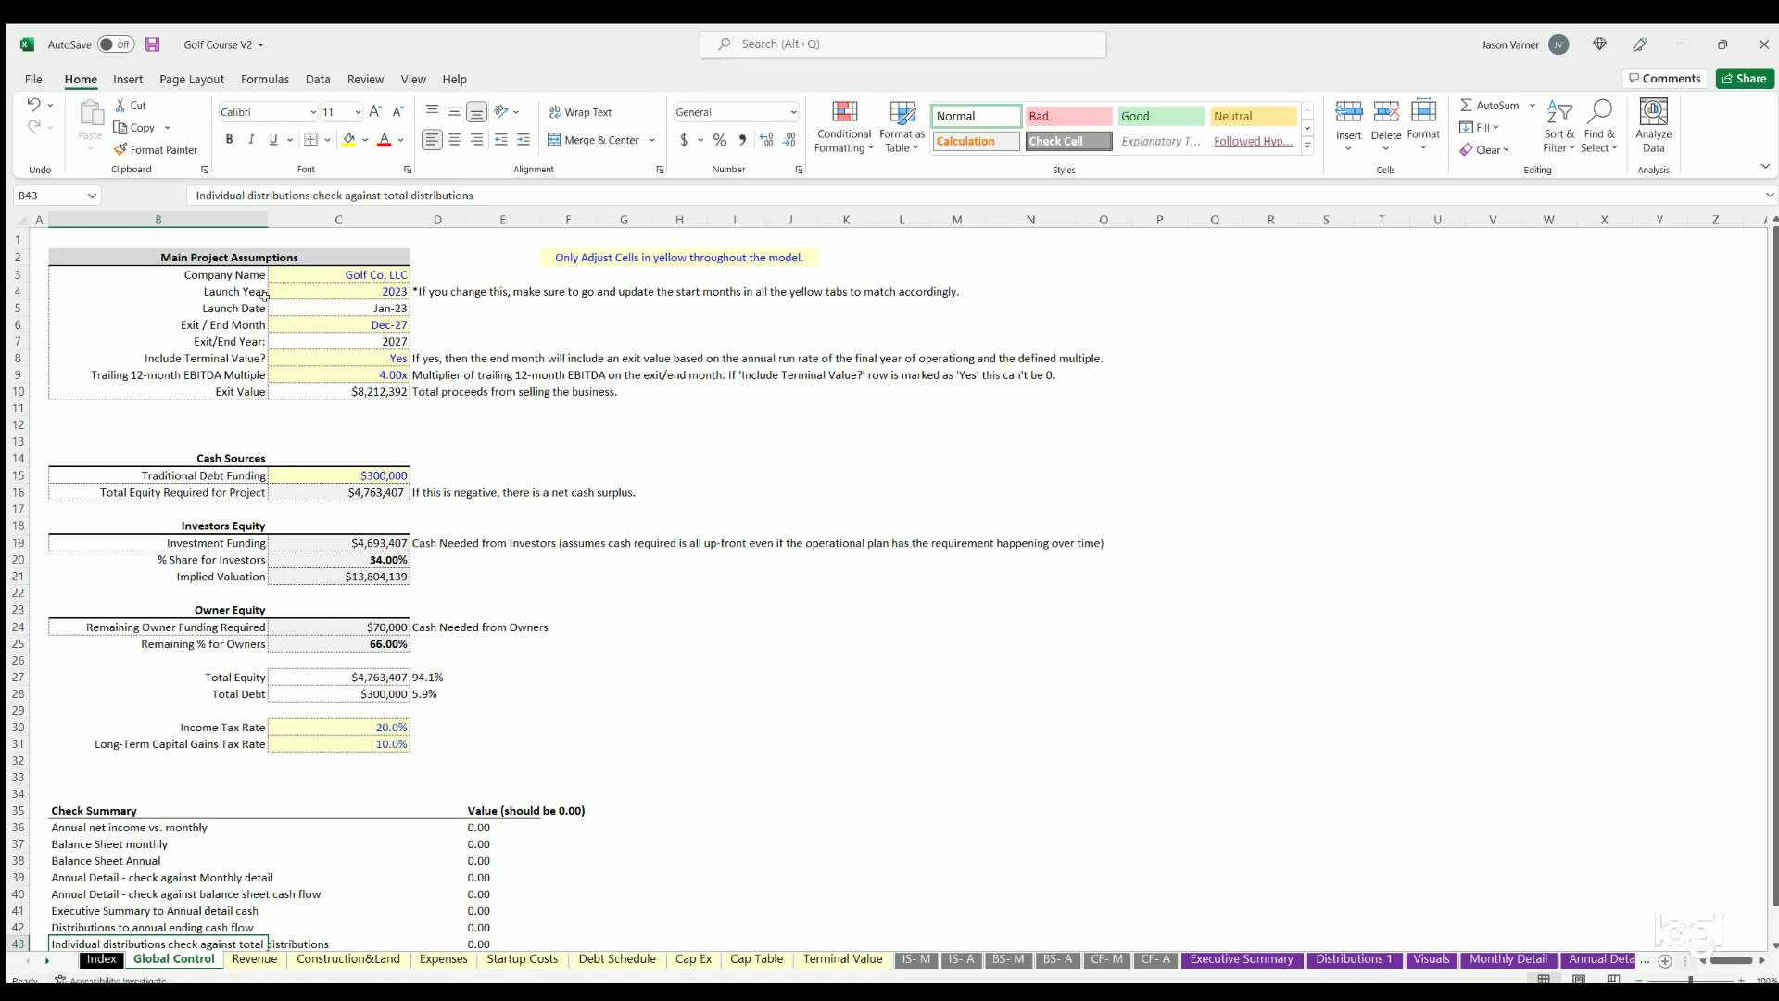
Step: Review the company name, the 2023 launch year and the Dec-27 exit month inputs
{"action": "left_click_drag", "start_coordinate": [237, 271], "coordinate": [369, 269]}
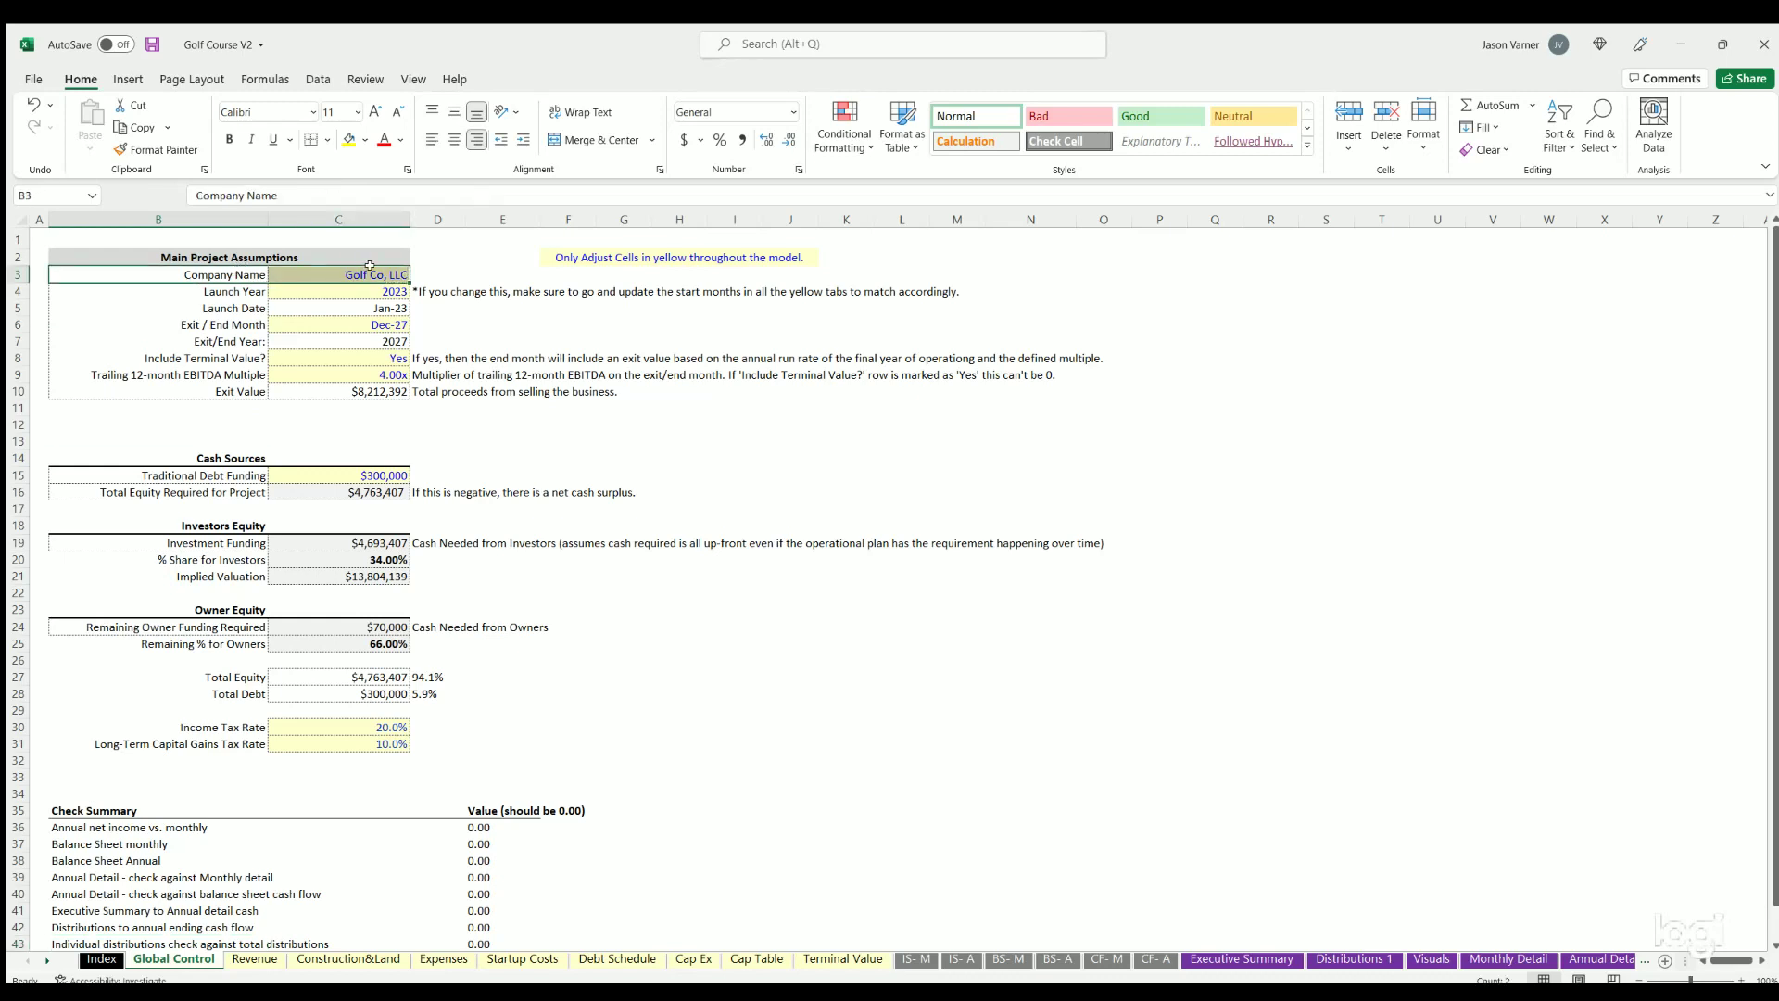
{"action": "left_click", "coordinate": [370, 266]}
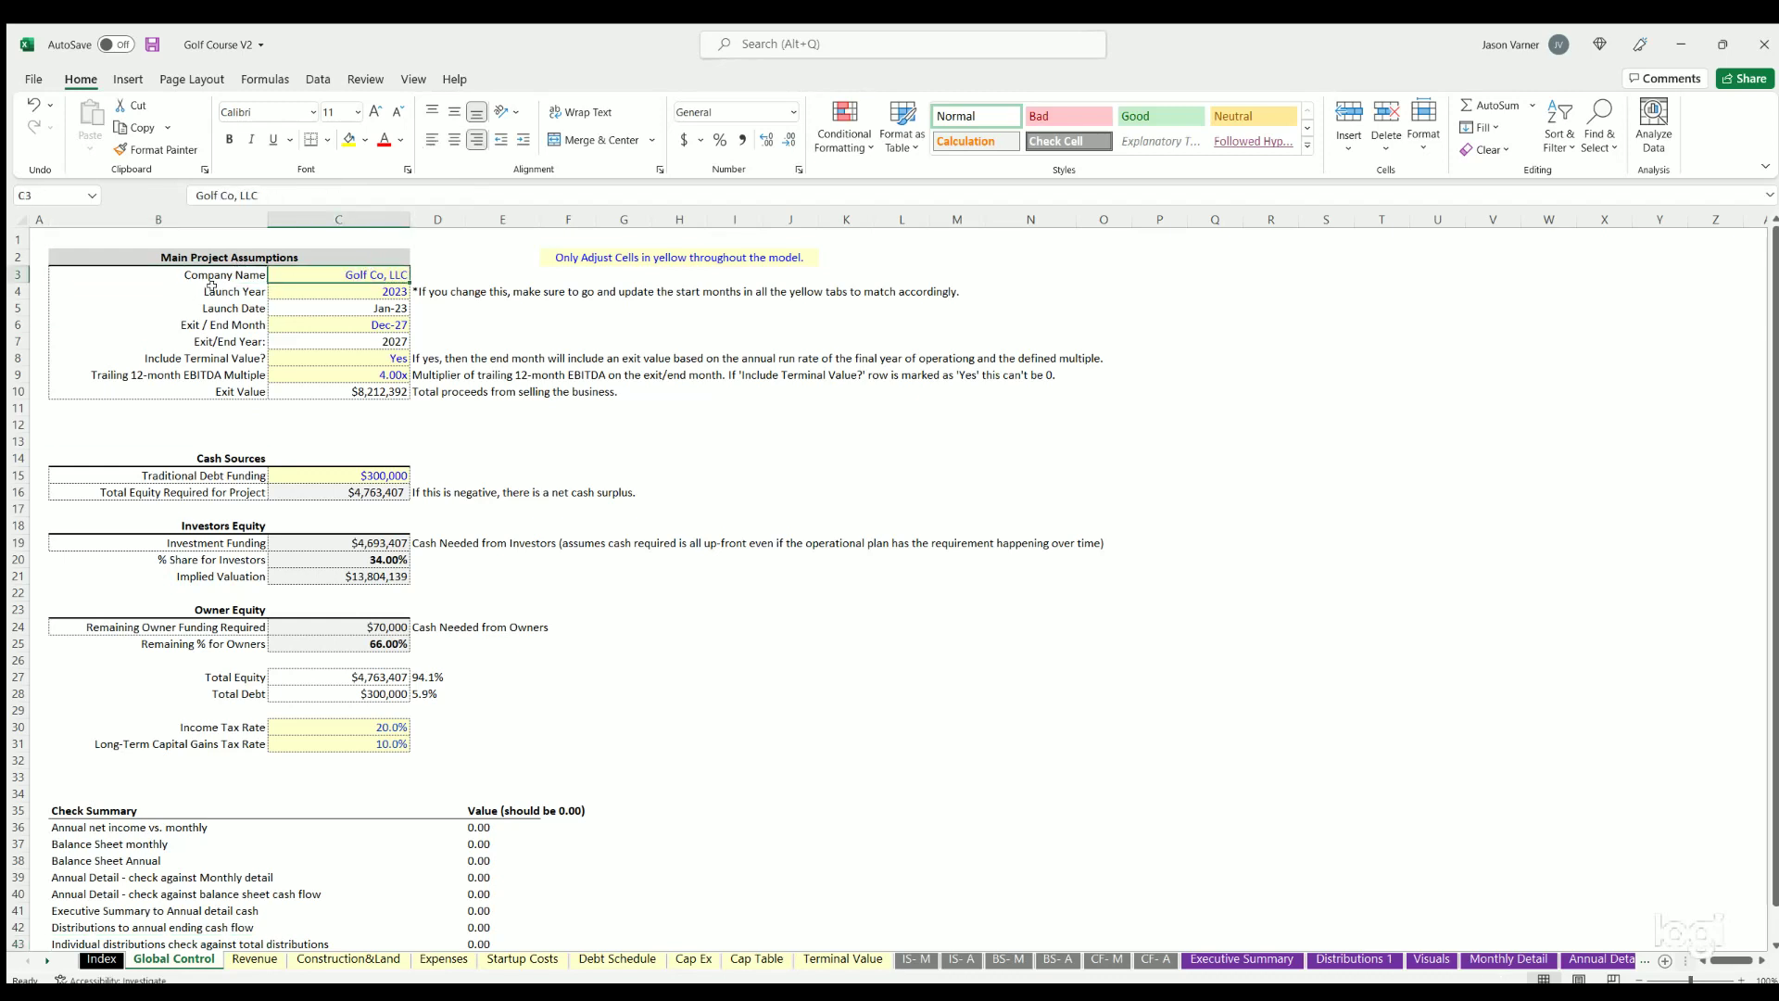
{"action": "left_click_drag", "start_coordinate": [211, 285], "coordinate": [330, 286]}
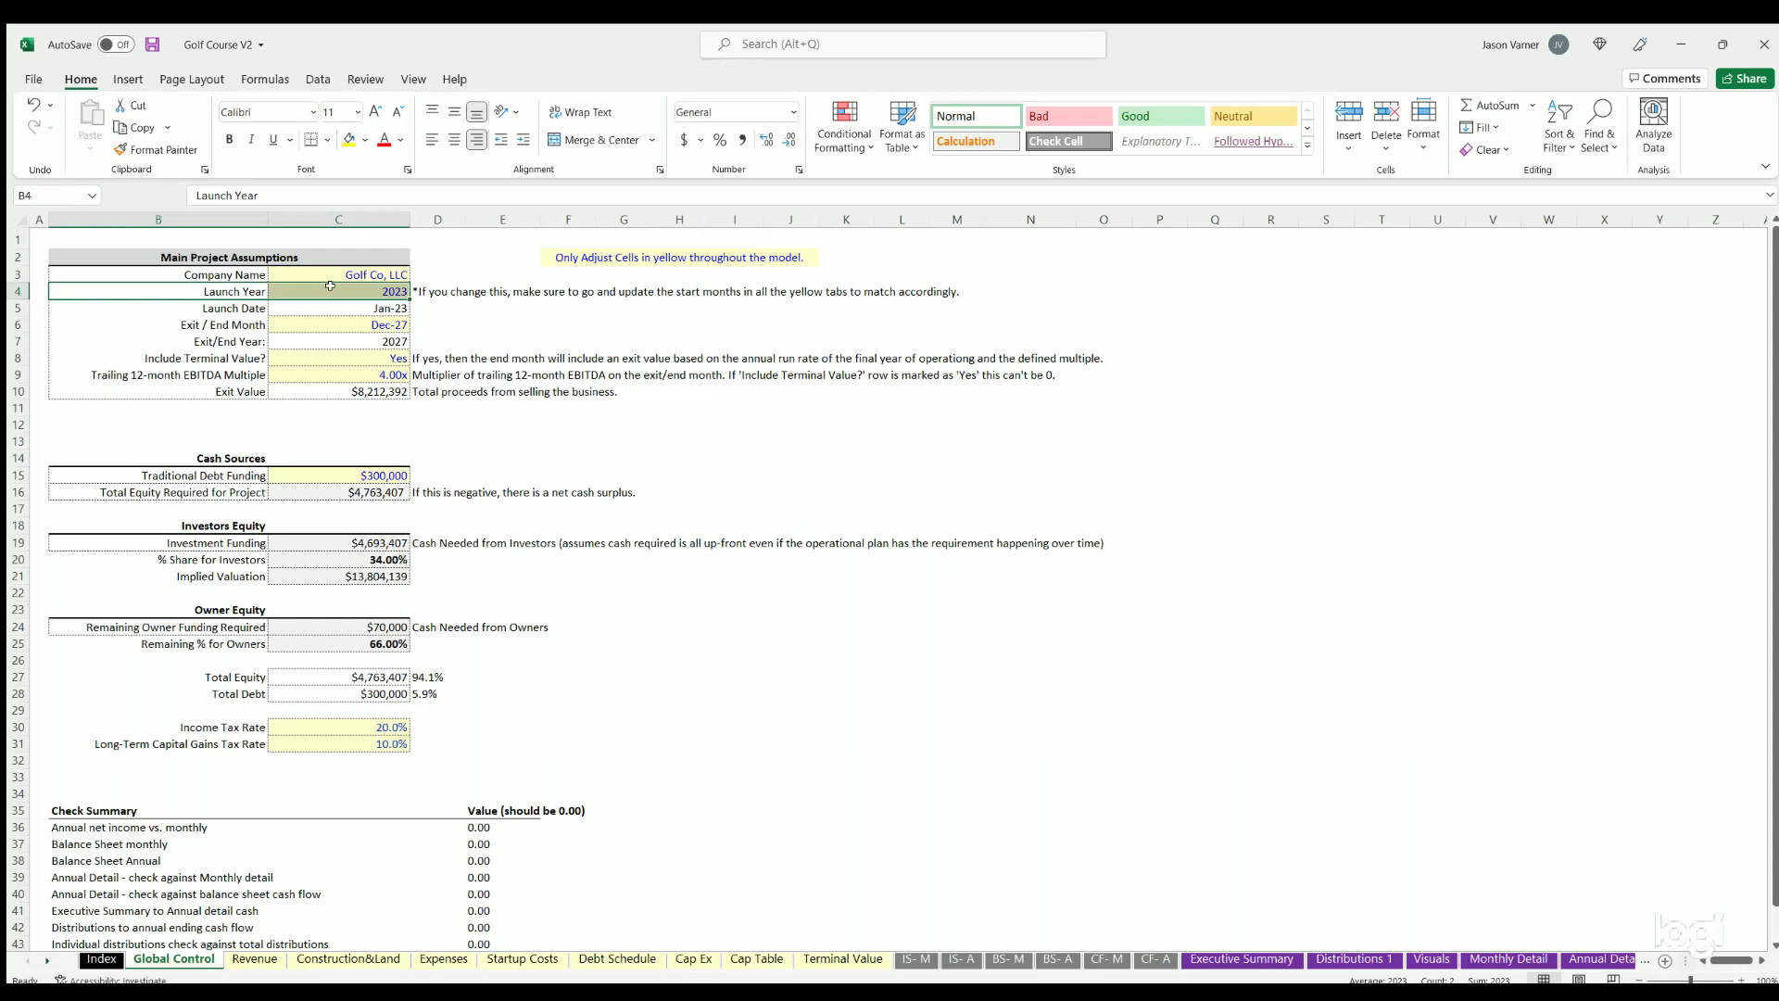
{"action": "left_click", "coordinate": [390, 287]}
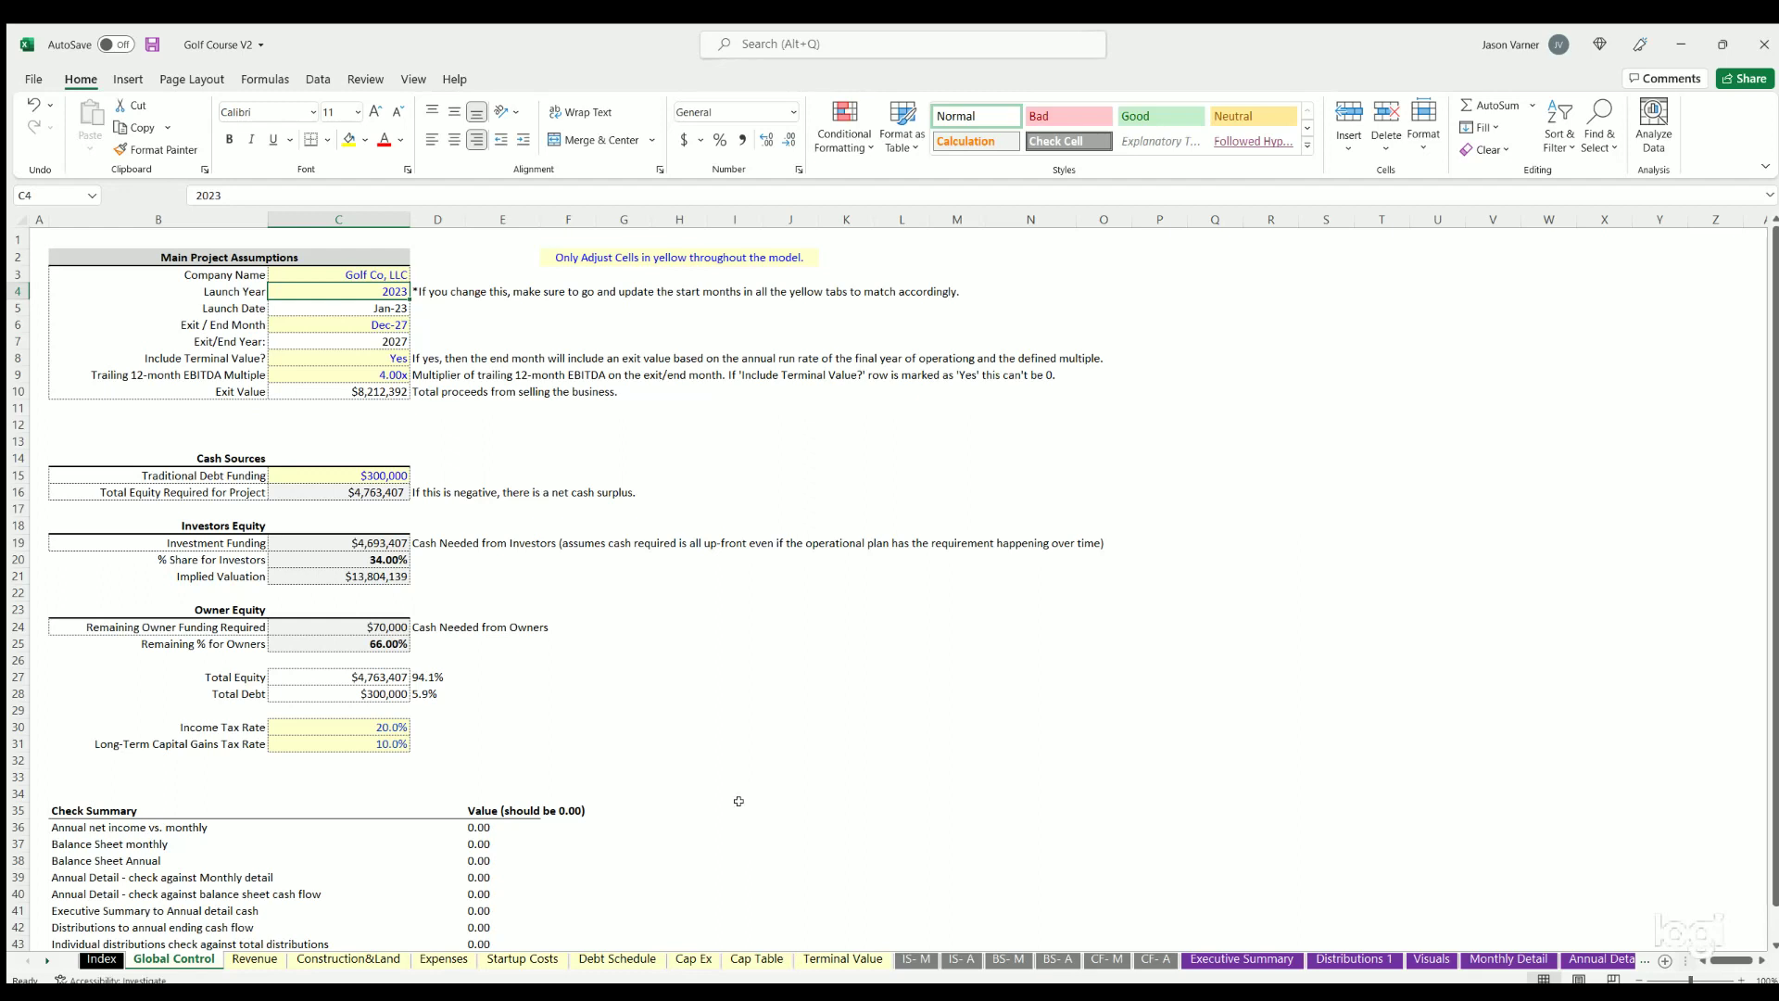
{"action": "left_click_drag", "start_coordinate": [241, 286], "coordinate": [330, 313]}
{"action": "left_click", "coordinate": [383, 322]}
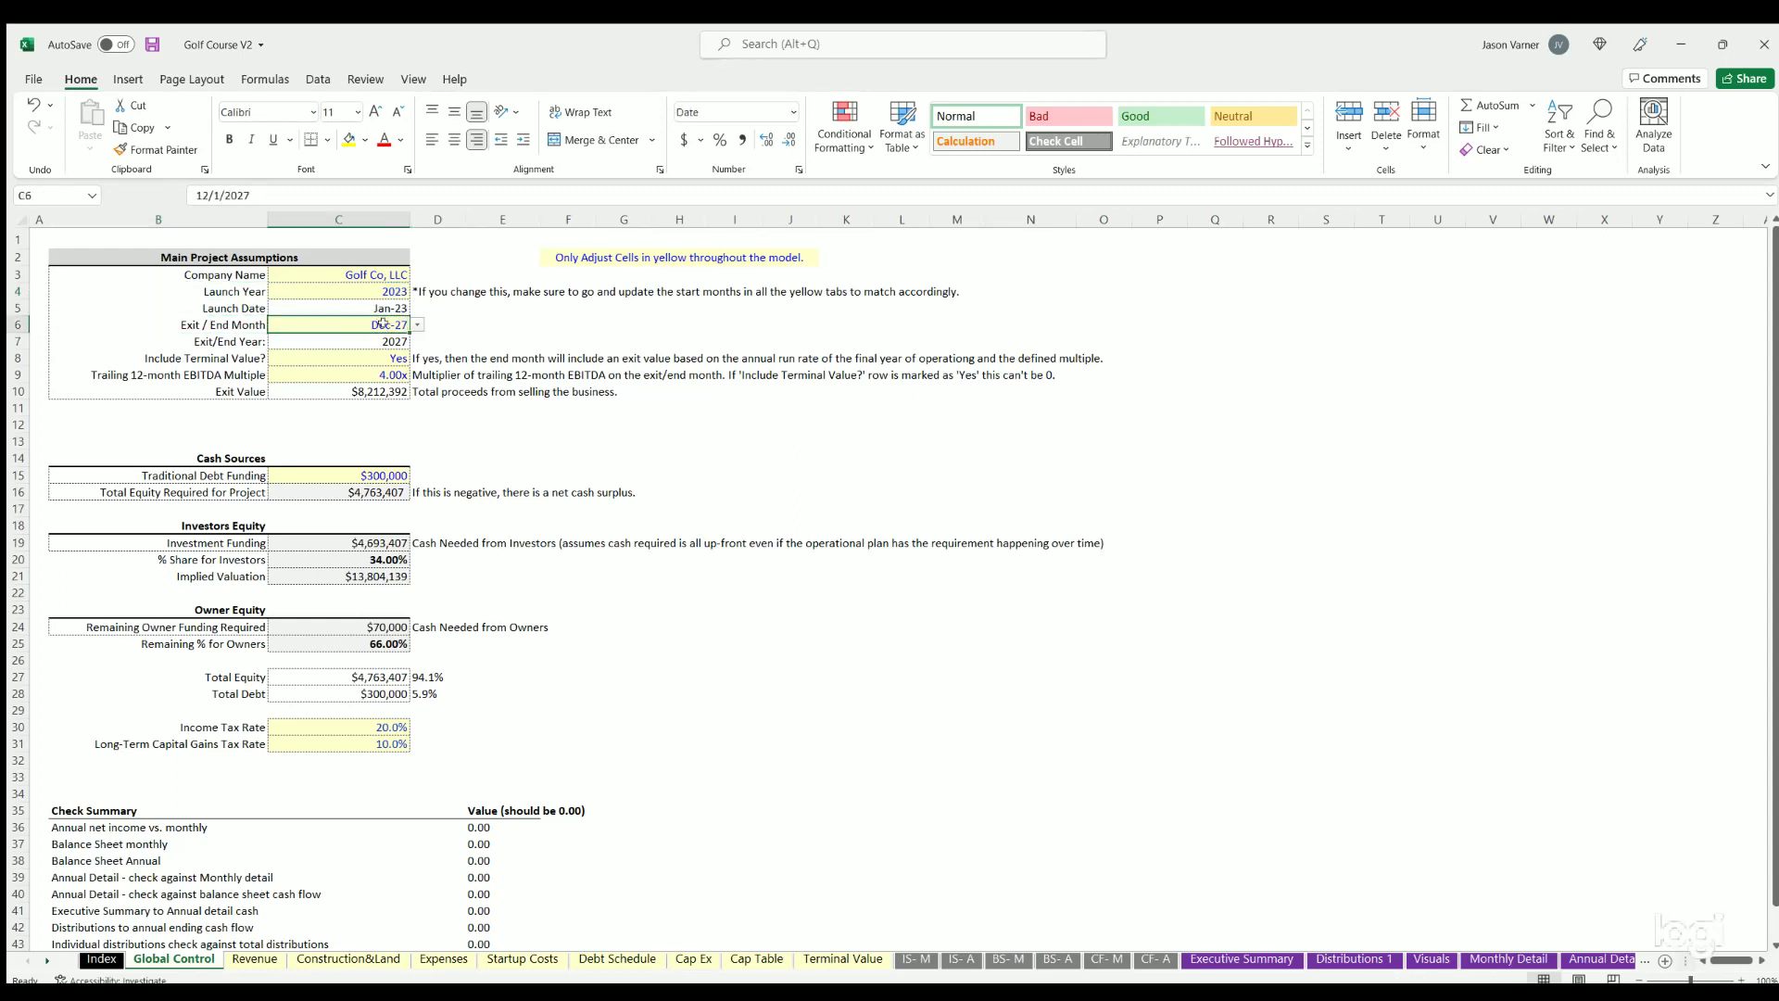
Step: Check the Include Terminal Value setting, the 4.00x EBITDA multiple and the Exit Value formula
{"action": "left_click_drag", "start_coordinate": [208, 354], "coordinate": [382, 320]}
{"action": "left_click", "coordinate": [378, 359]}
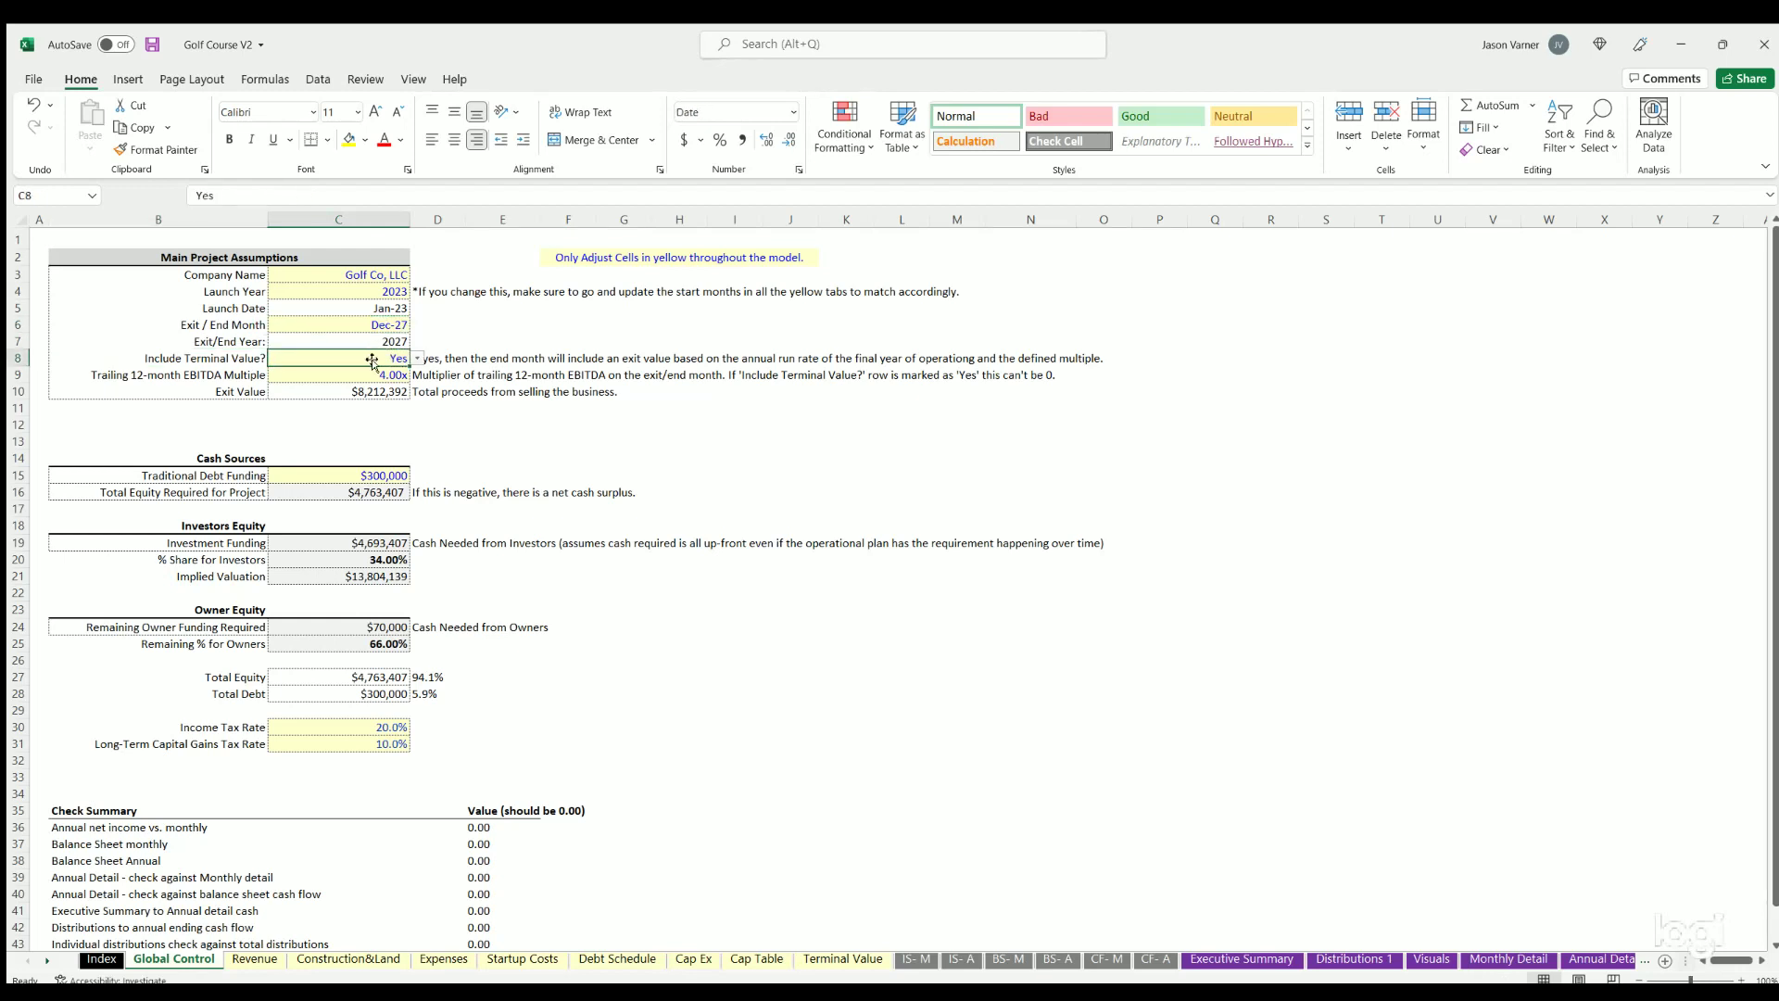
{"action": "left_click_drag", "start_coordinate": [384, 371], "coordinate": [229, 372]}
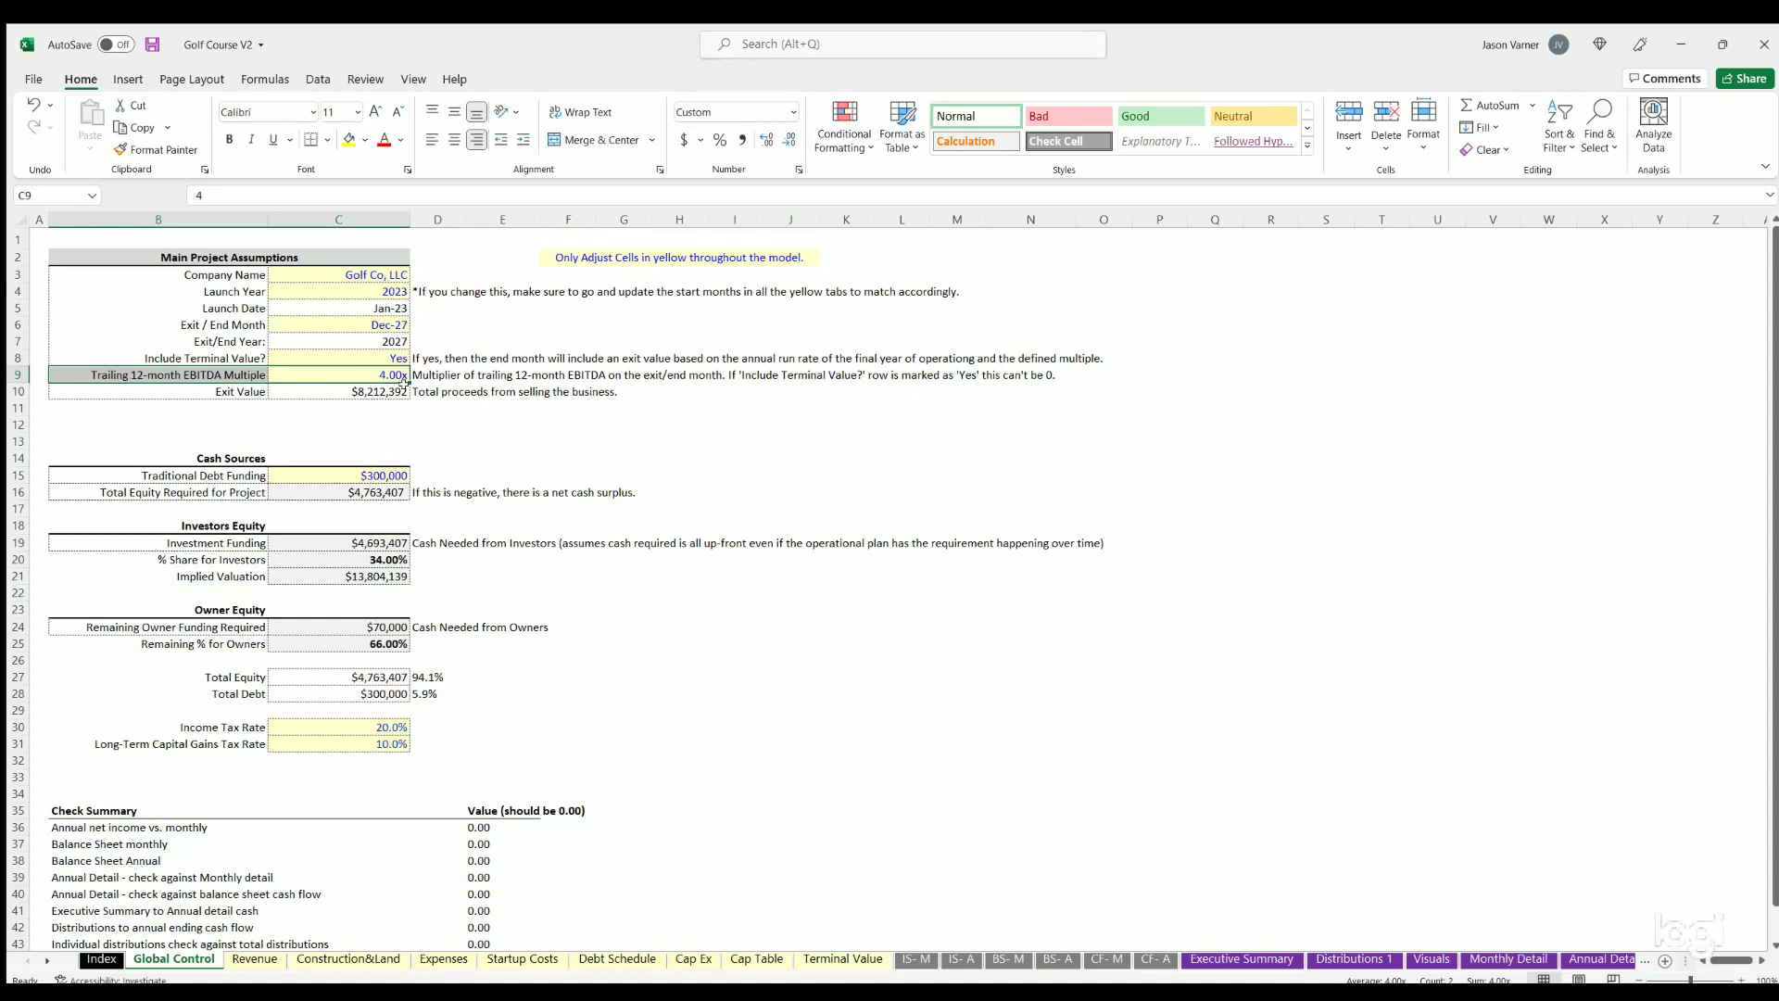
{"action": "left_click", "coordinate": [393, 373]}
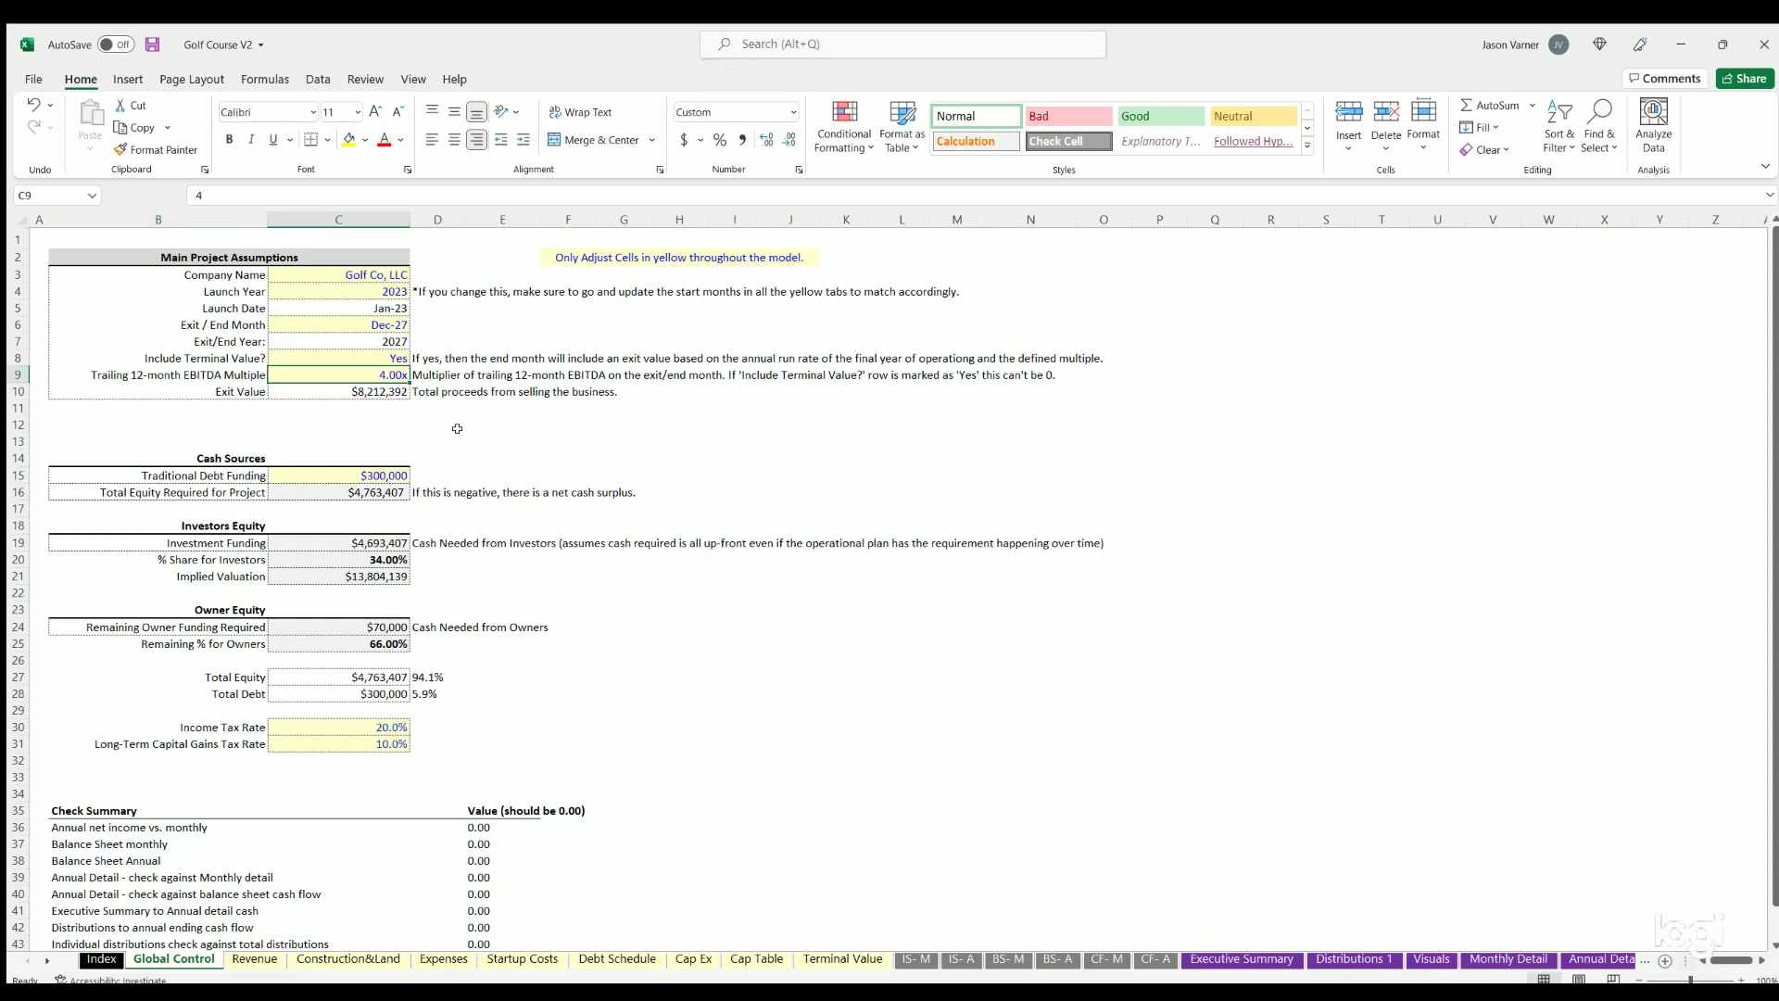
{"action": "left_click", "coordinate": [364, 387]}
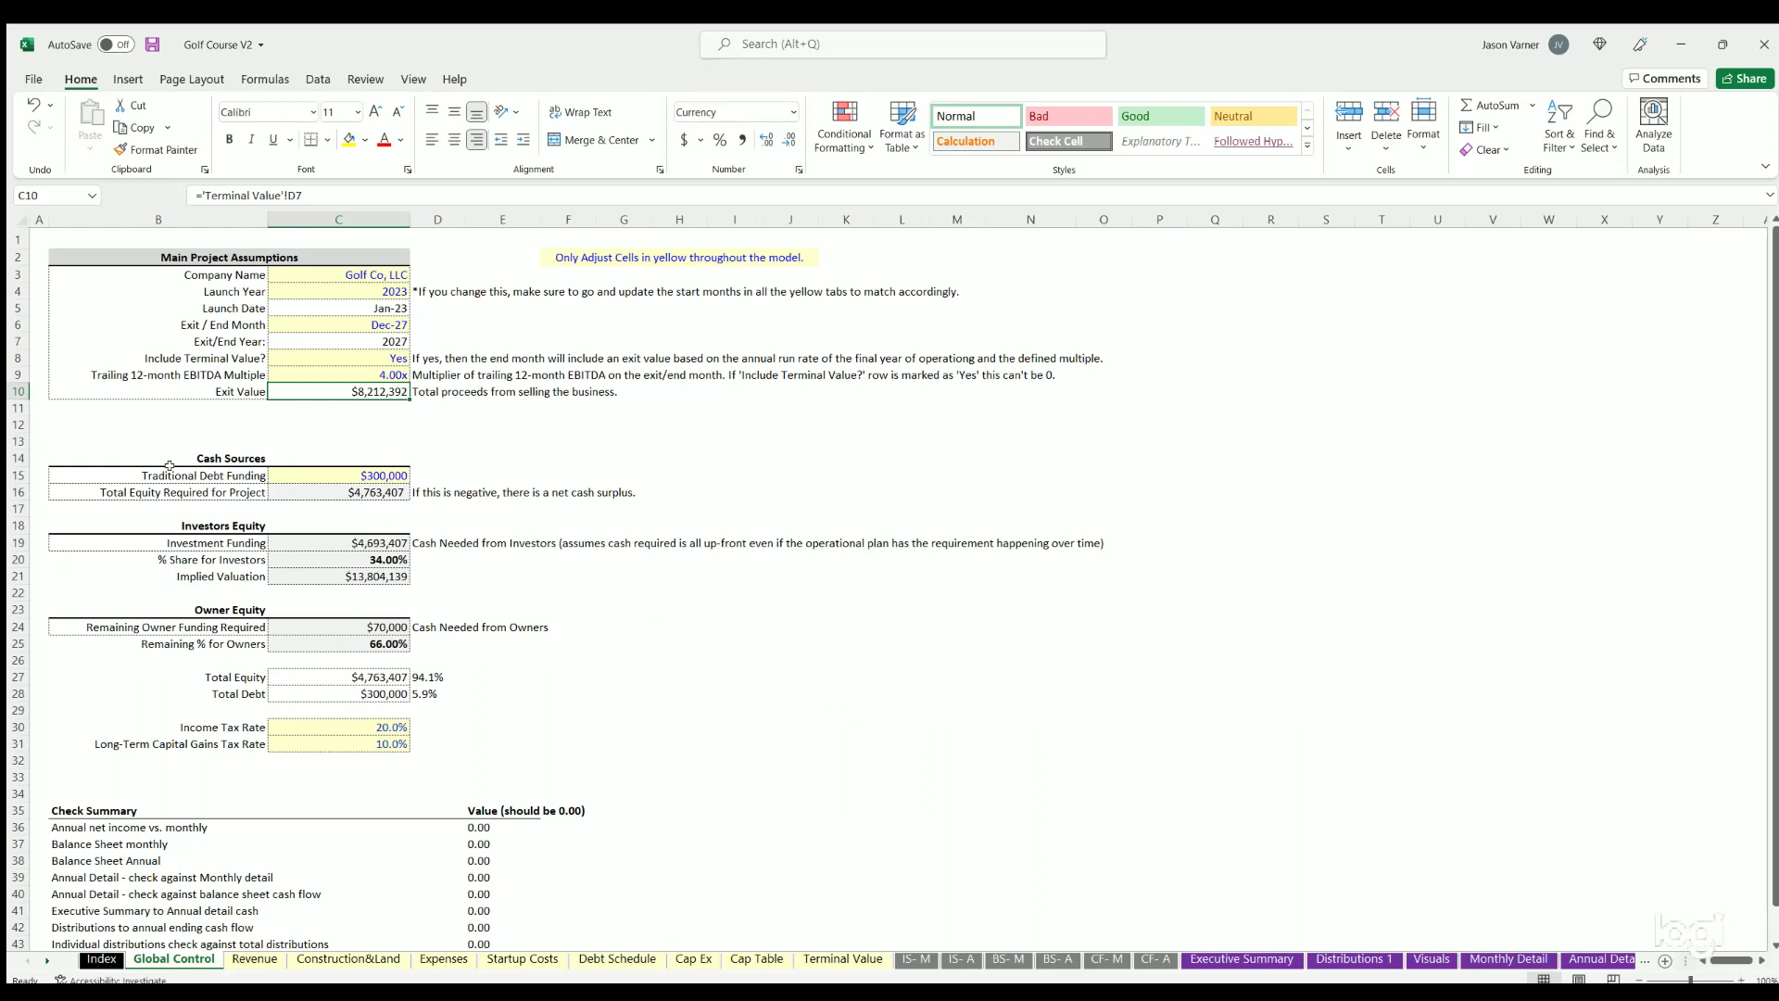
Step: Review the Cash Sources block, including debt funding, total equity required, and investor and owner equity
{"action": "left_click_drag", "start_coordinate": [232, 454], "coordinate": [318, 479]}
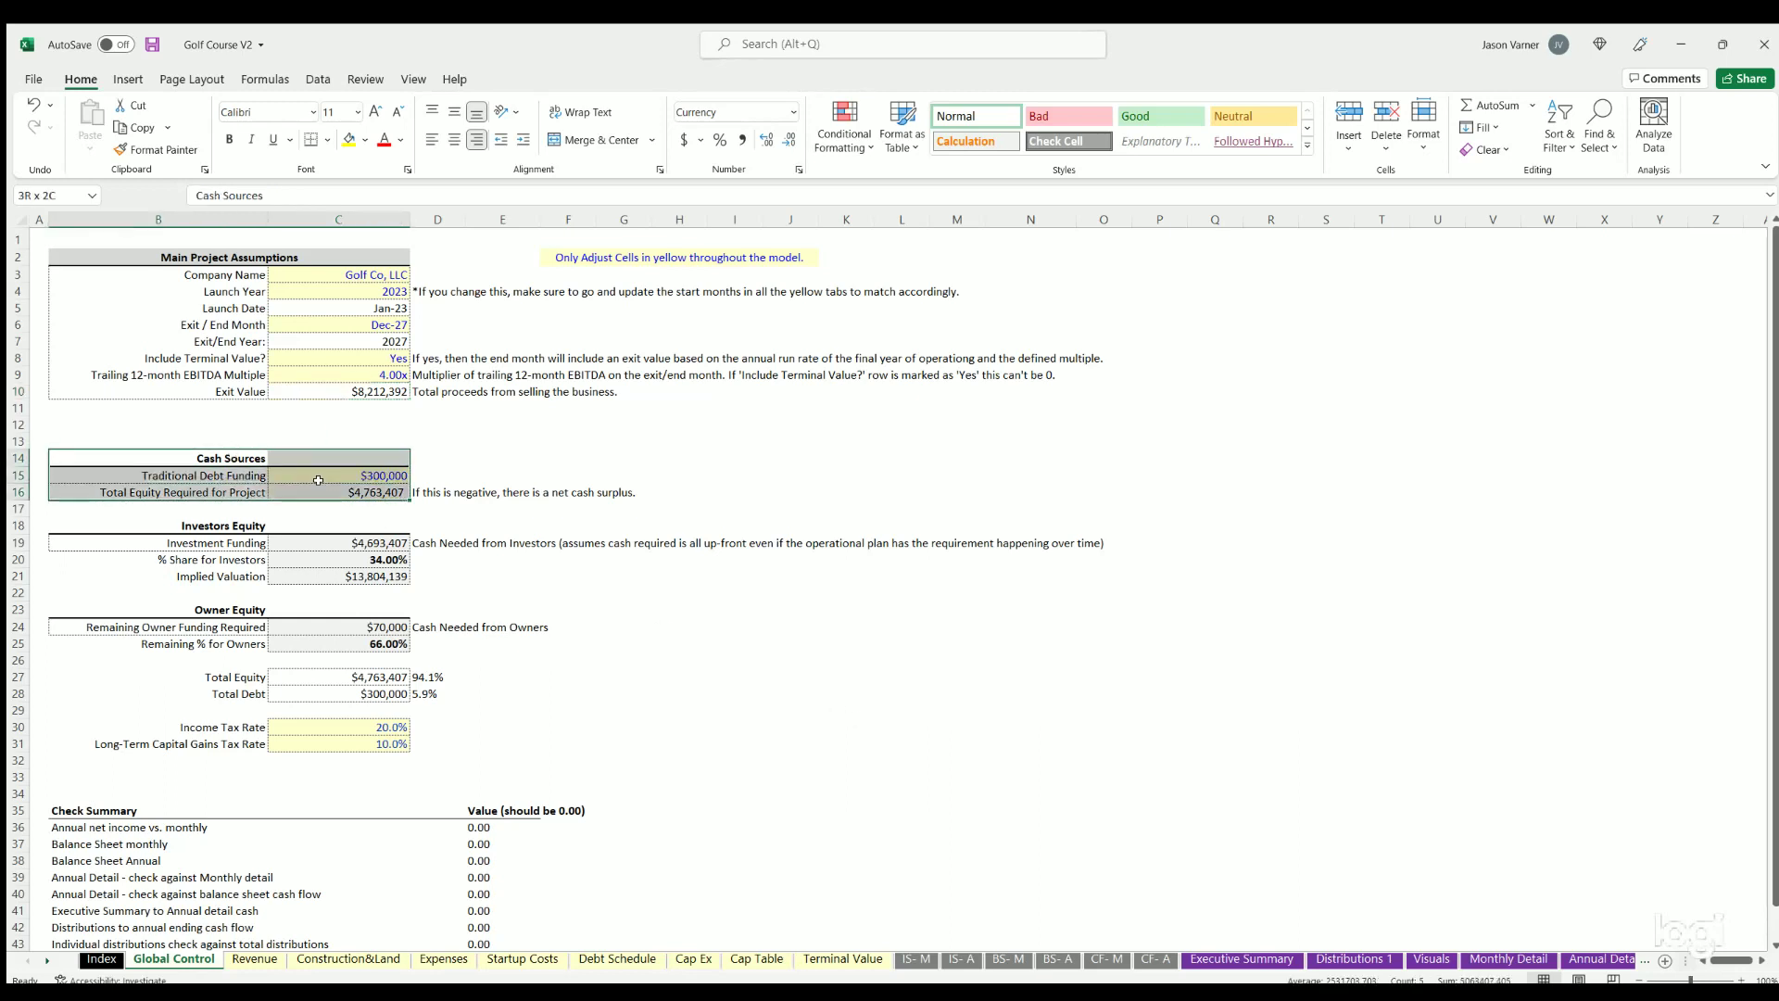
{"action": "left_click_drag", "start_coordinate": [203, 470], "coordinate": [324, 470]}
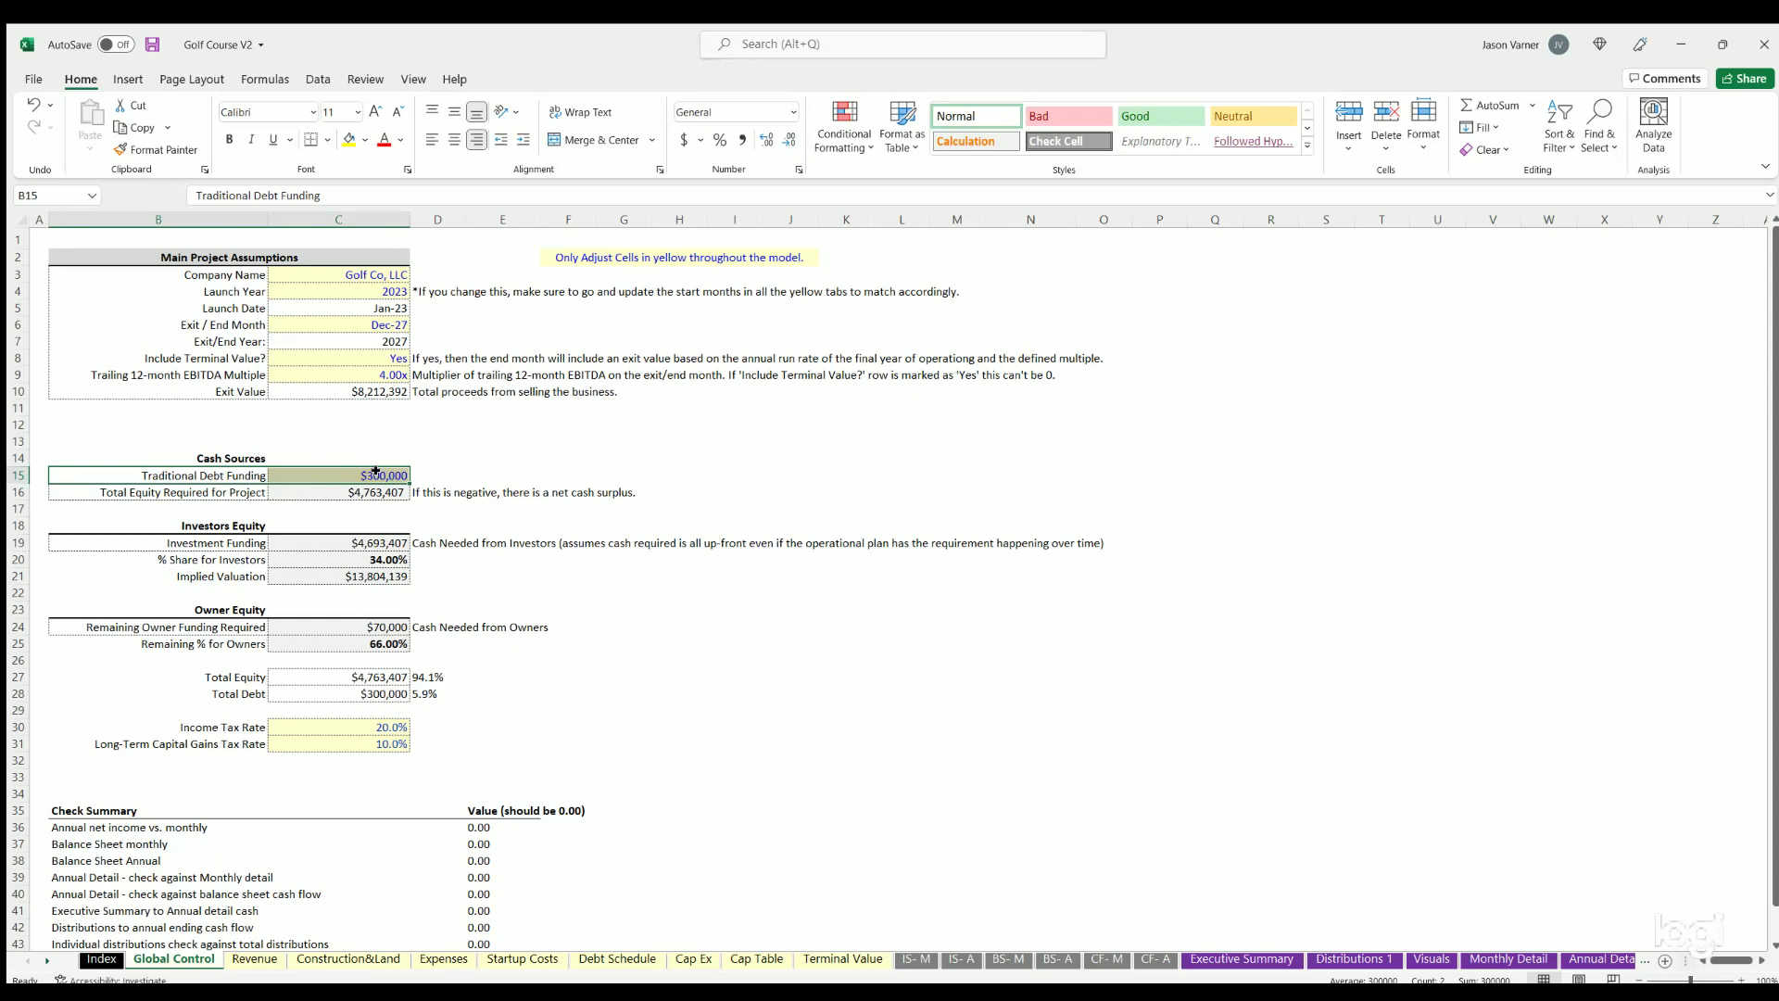
{"action": "left_click_drag", "start_coordinate": [204, 492], "coordinate": [318, 492]}
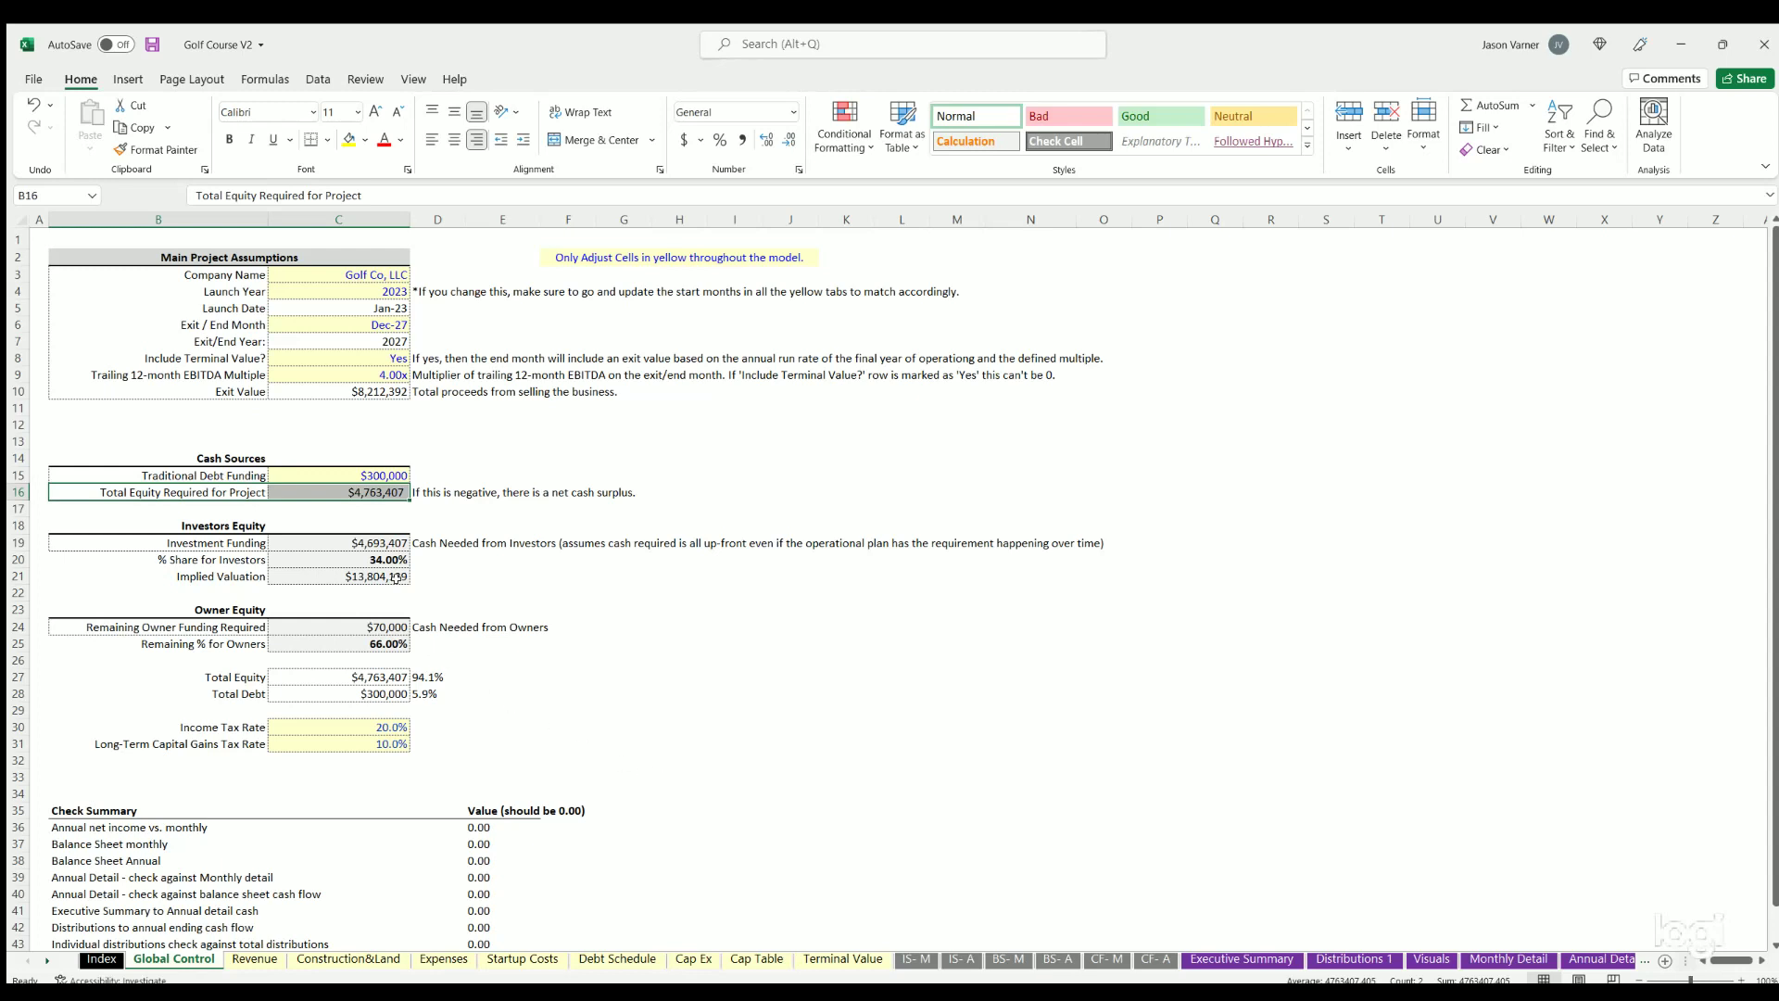
{"action": "left_click", "coordinate": [368, 491]}
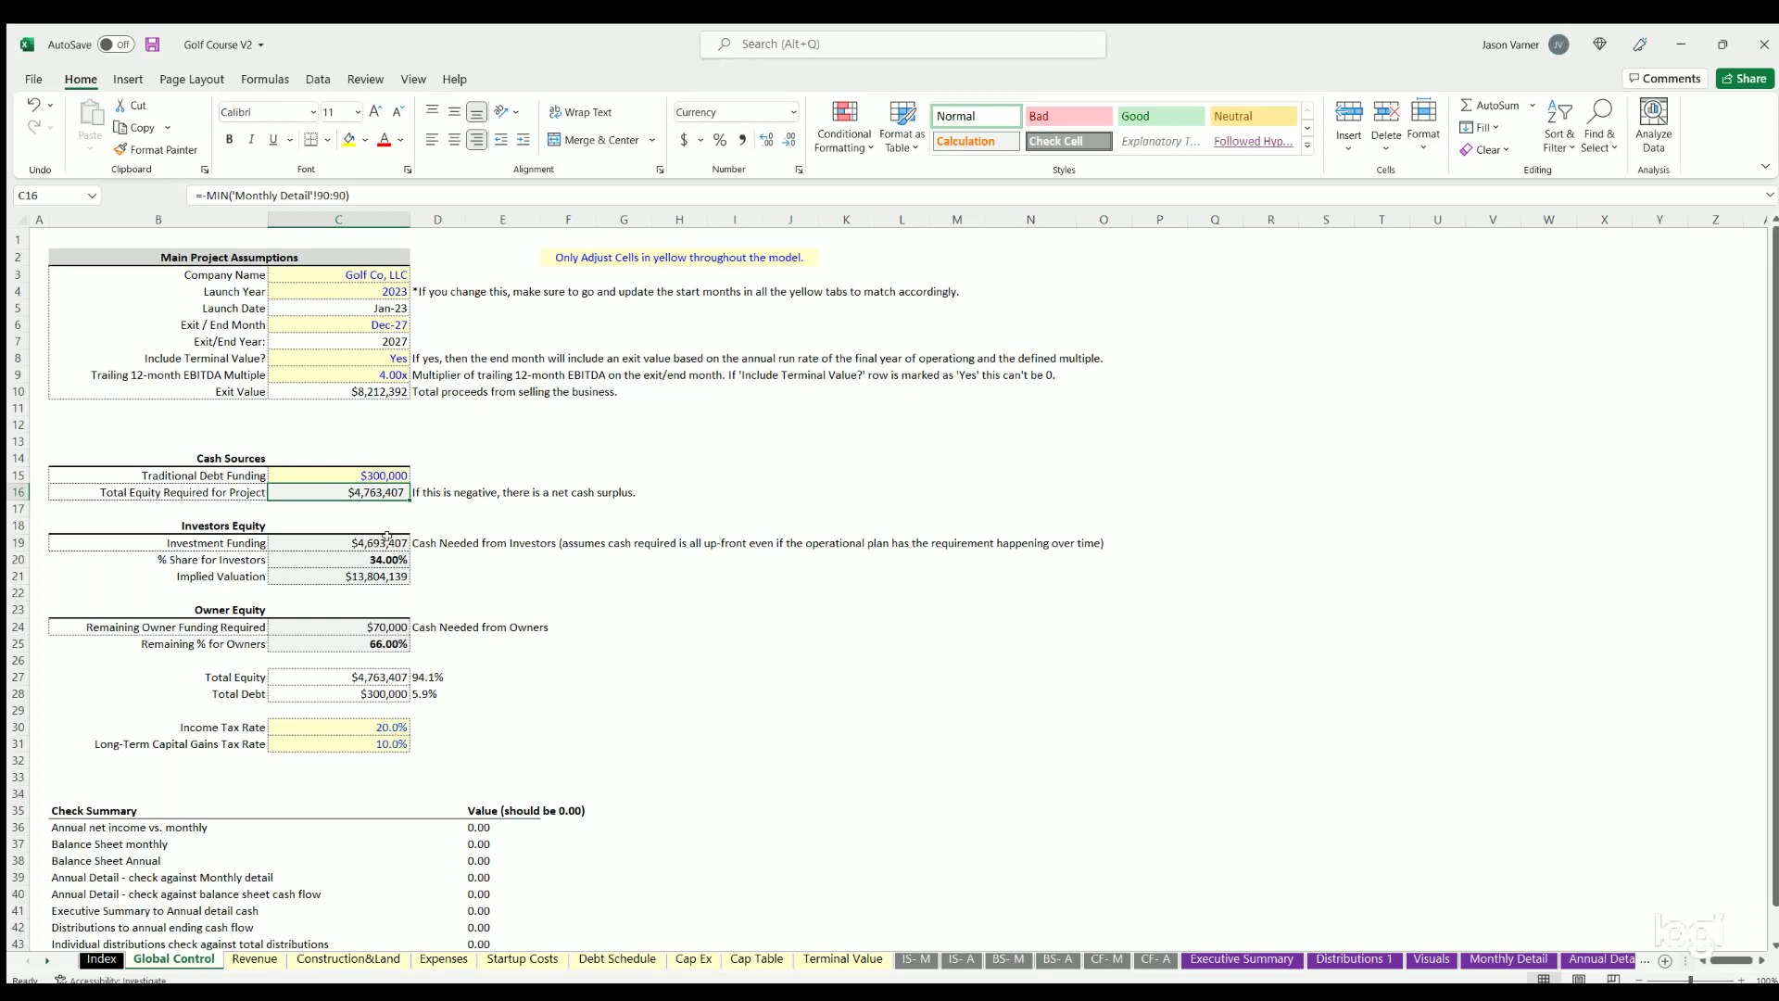
{"action": "left_click_drag", "start_coordinate": [219, 522], "coordinate": [375, 641]}
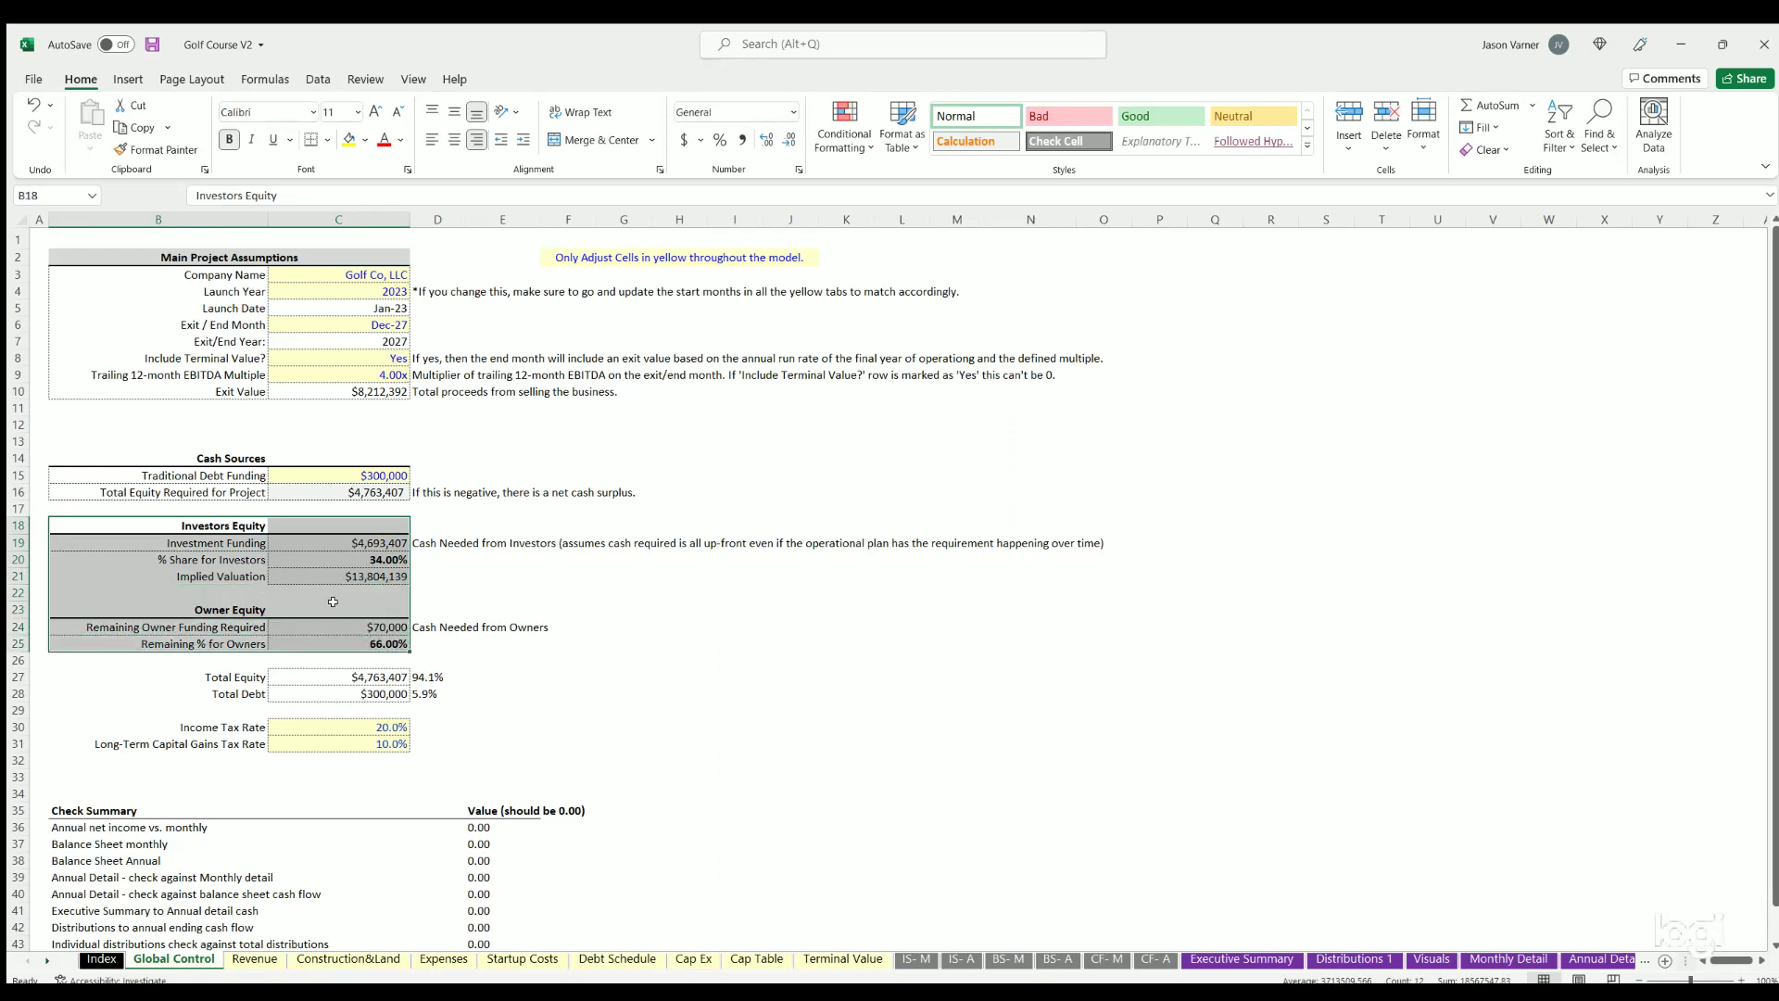
Step: On the Cap Table sheet, check the linked total equity and the outside investors' contributed funds
{"action": "left_click", "coordinate": [755, 960]}
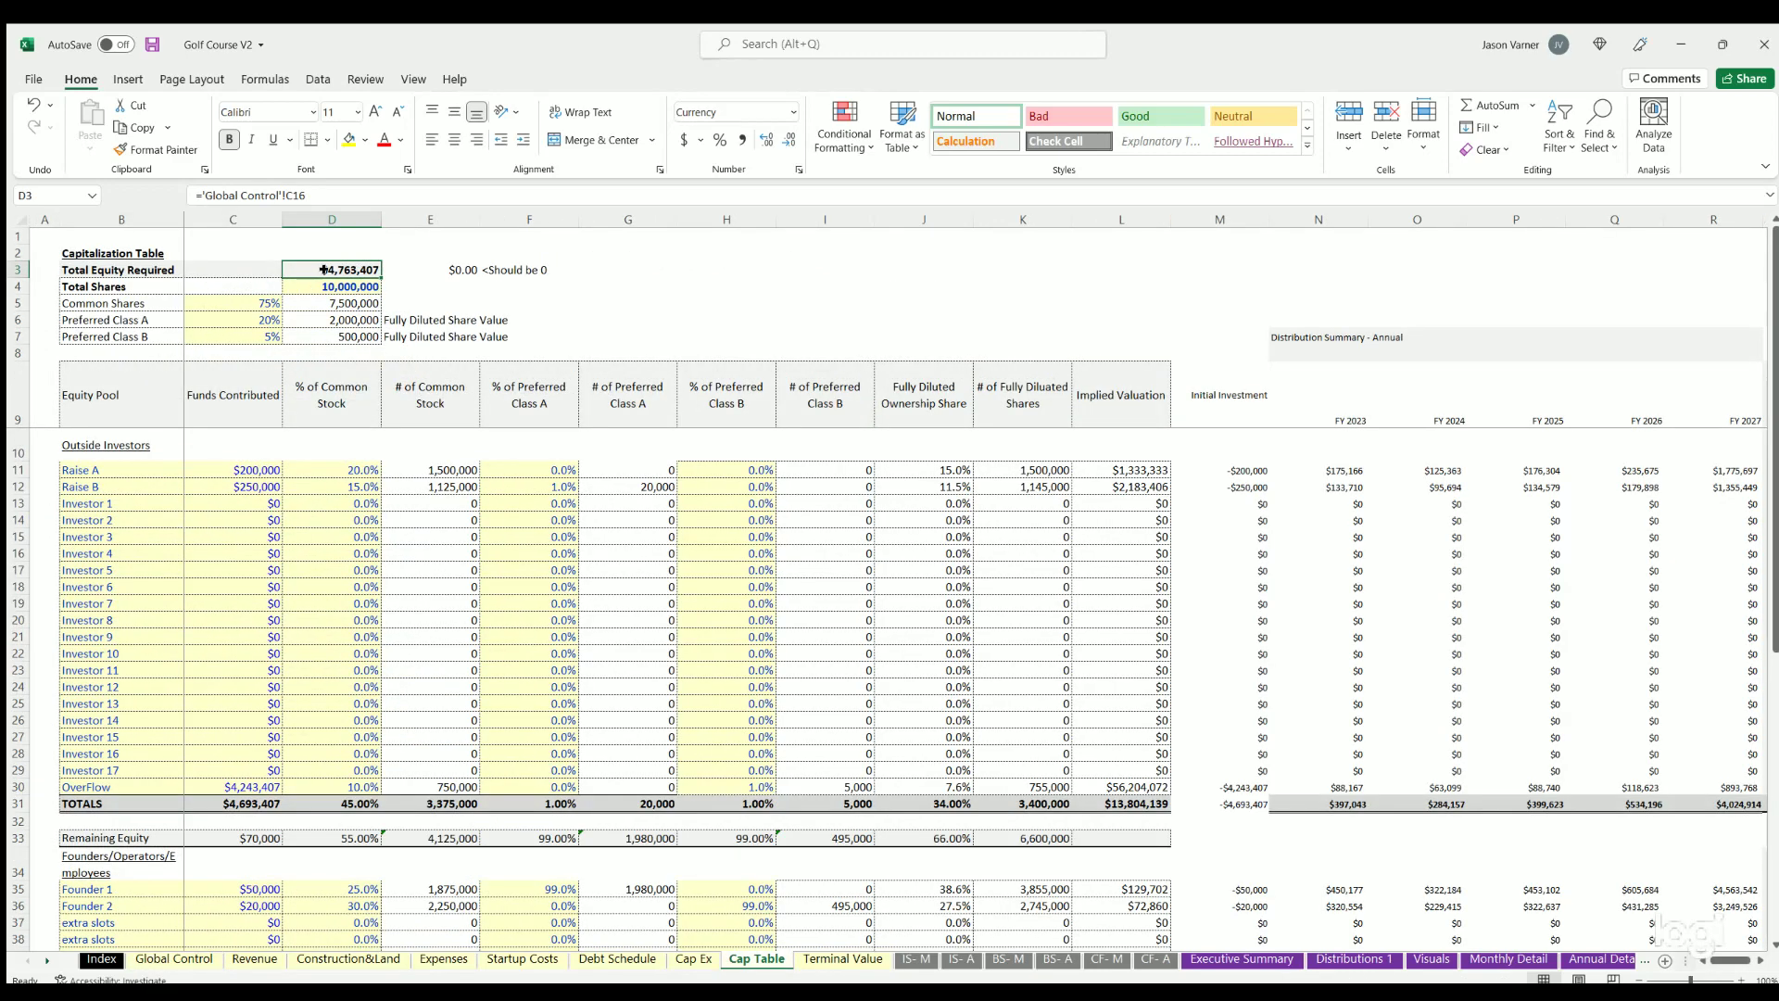
{"action": "mouse_move", "coordinate": [323, 269]}
{"action": "left_mouse_down"}
{"action": "mouse_move", "coordinate": [236, 270]}
{"action": "mouse_move", "coordinate": [246, 338]}
{"action": "left_mouse_up"}
{"action": "left_click", "coordinate": [342, 261]}
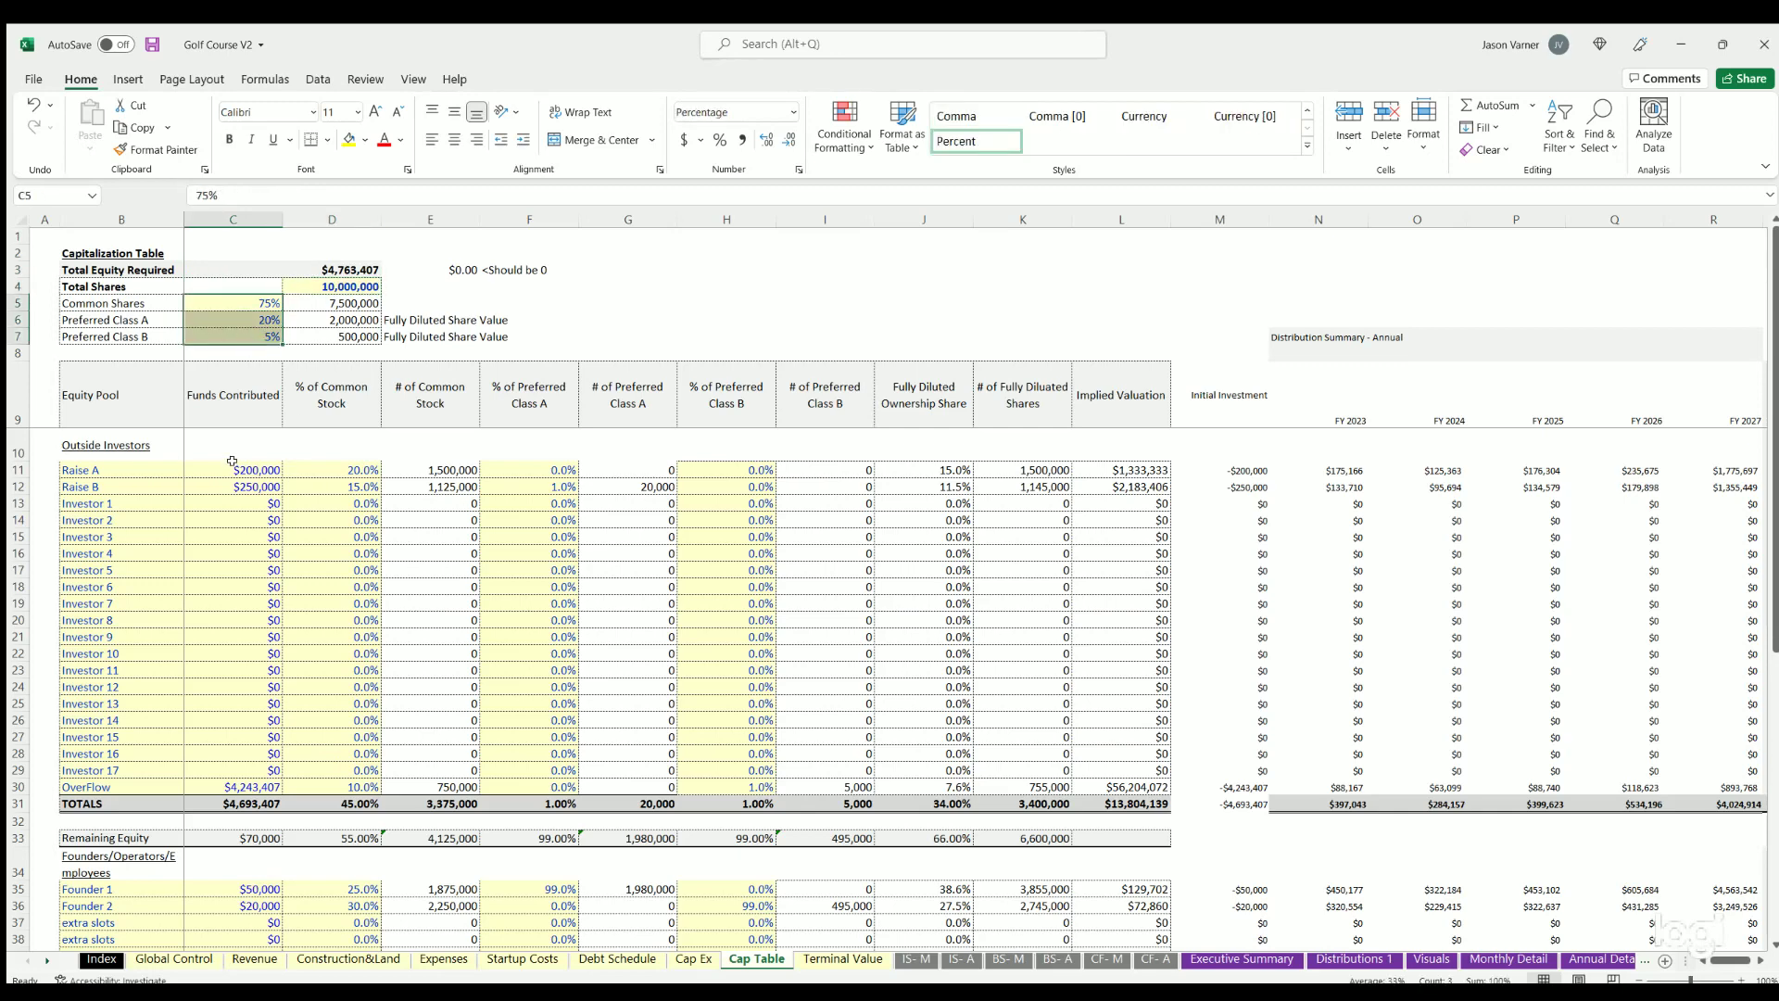
{"action": "left_click_drag", "start_coordinate": [236, 468], "coordinate": [231, 788]}
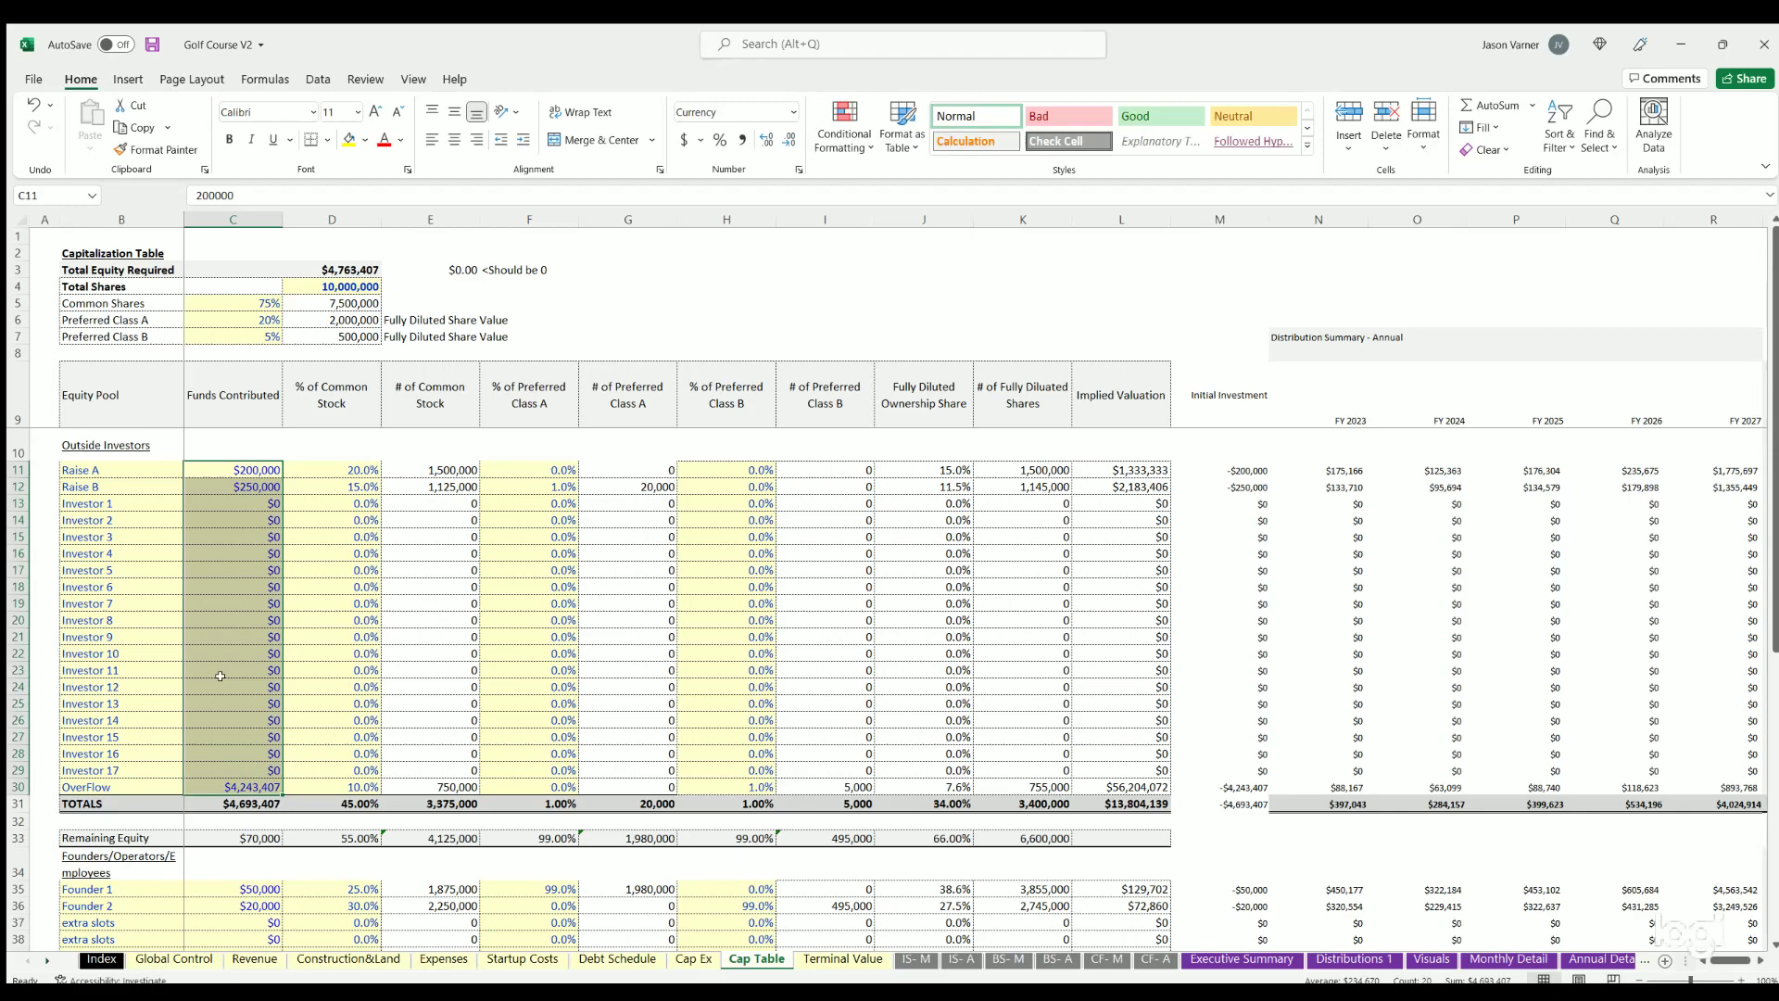
{"action": "scroll", "coordinate": [220, 670], "scroll_direction": "down", "scroll_amount": 5}
{"action": "scroll", "coordinate": [220, 669], "scroll_direction": "up", "scroll_amount": 5}
{"action": "scroll", "coordinate": [222, 669], "scroll_direction": "down", "scroll_amount": 7}
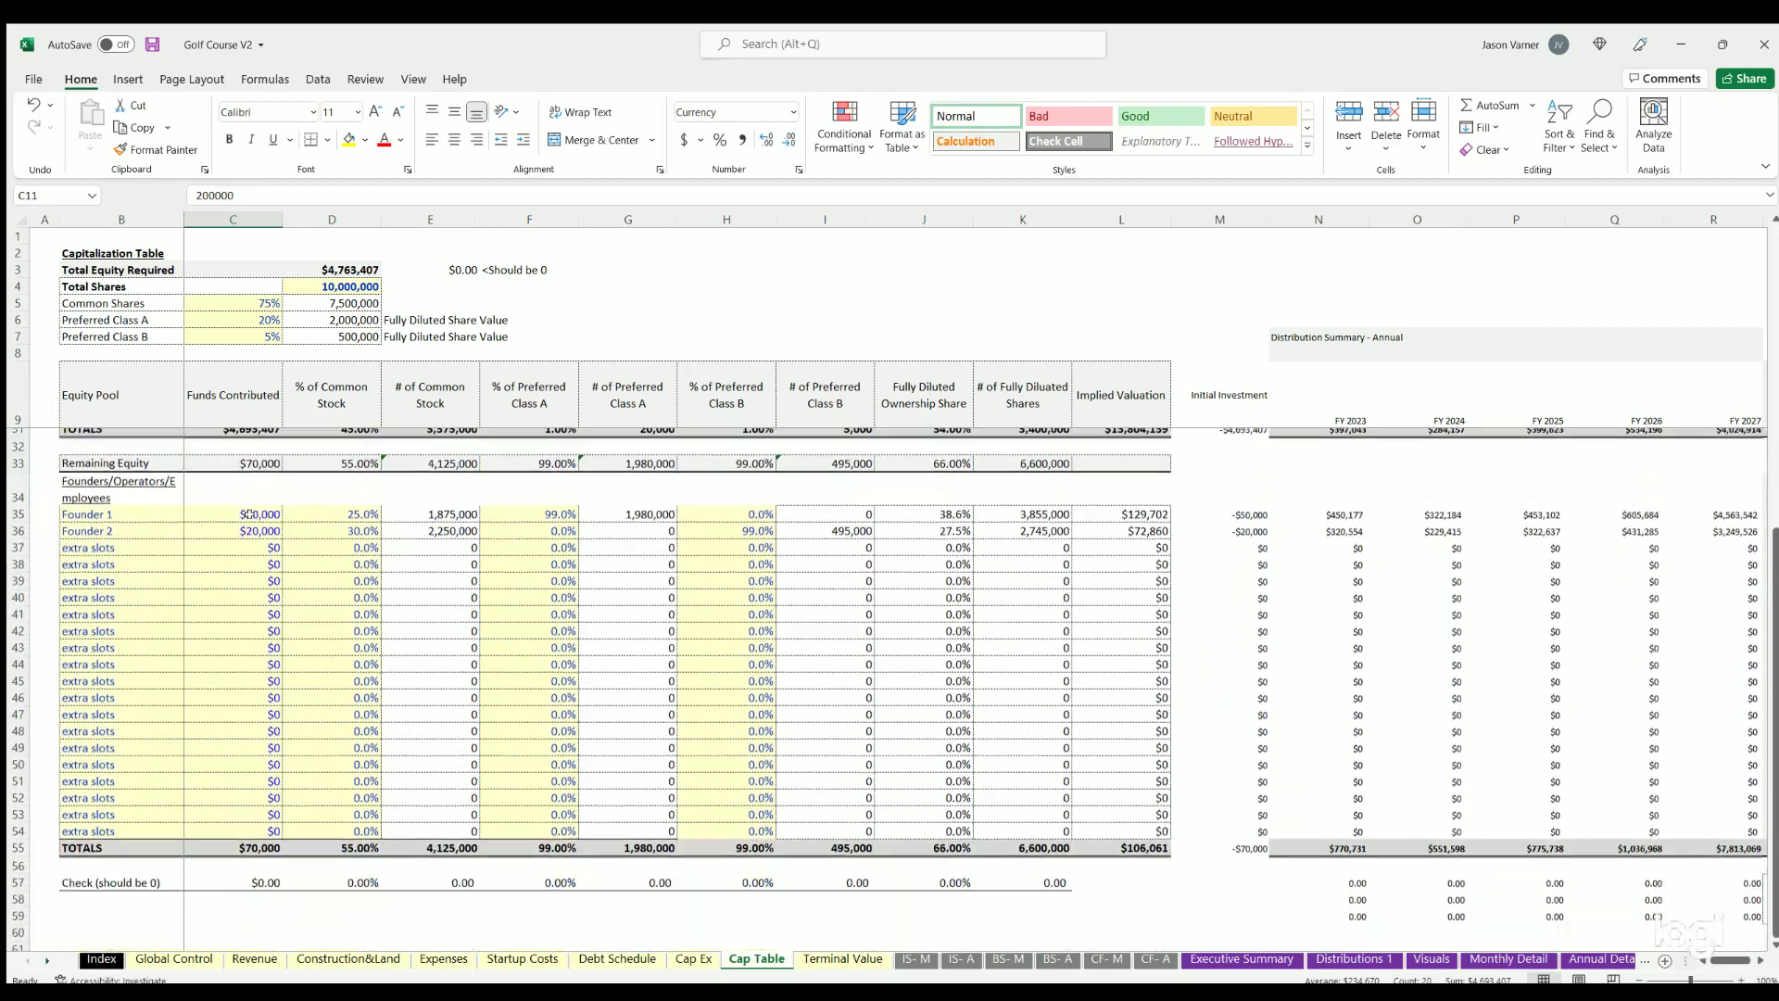
{"action": "left_click_drag", "start_coordinate": [234, 505], "coordinate": [234, 823]}
{"action": "scroll", "coordinate": [222, 692], "scroll_direction": "up", "scroll_amount": 7}
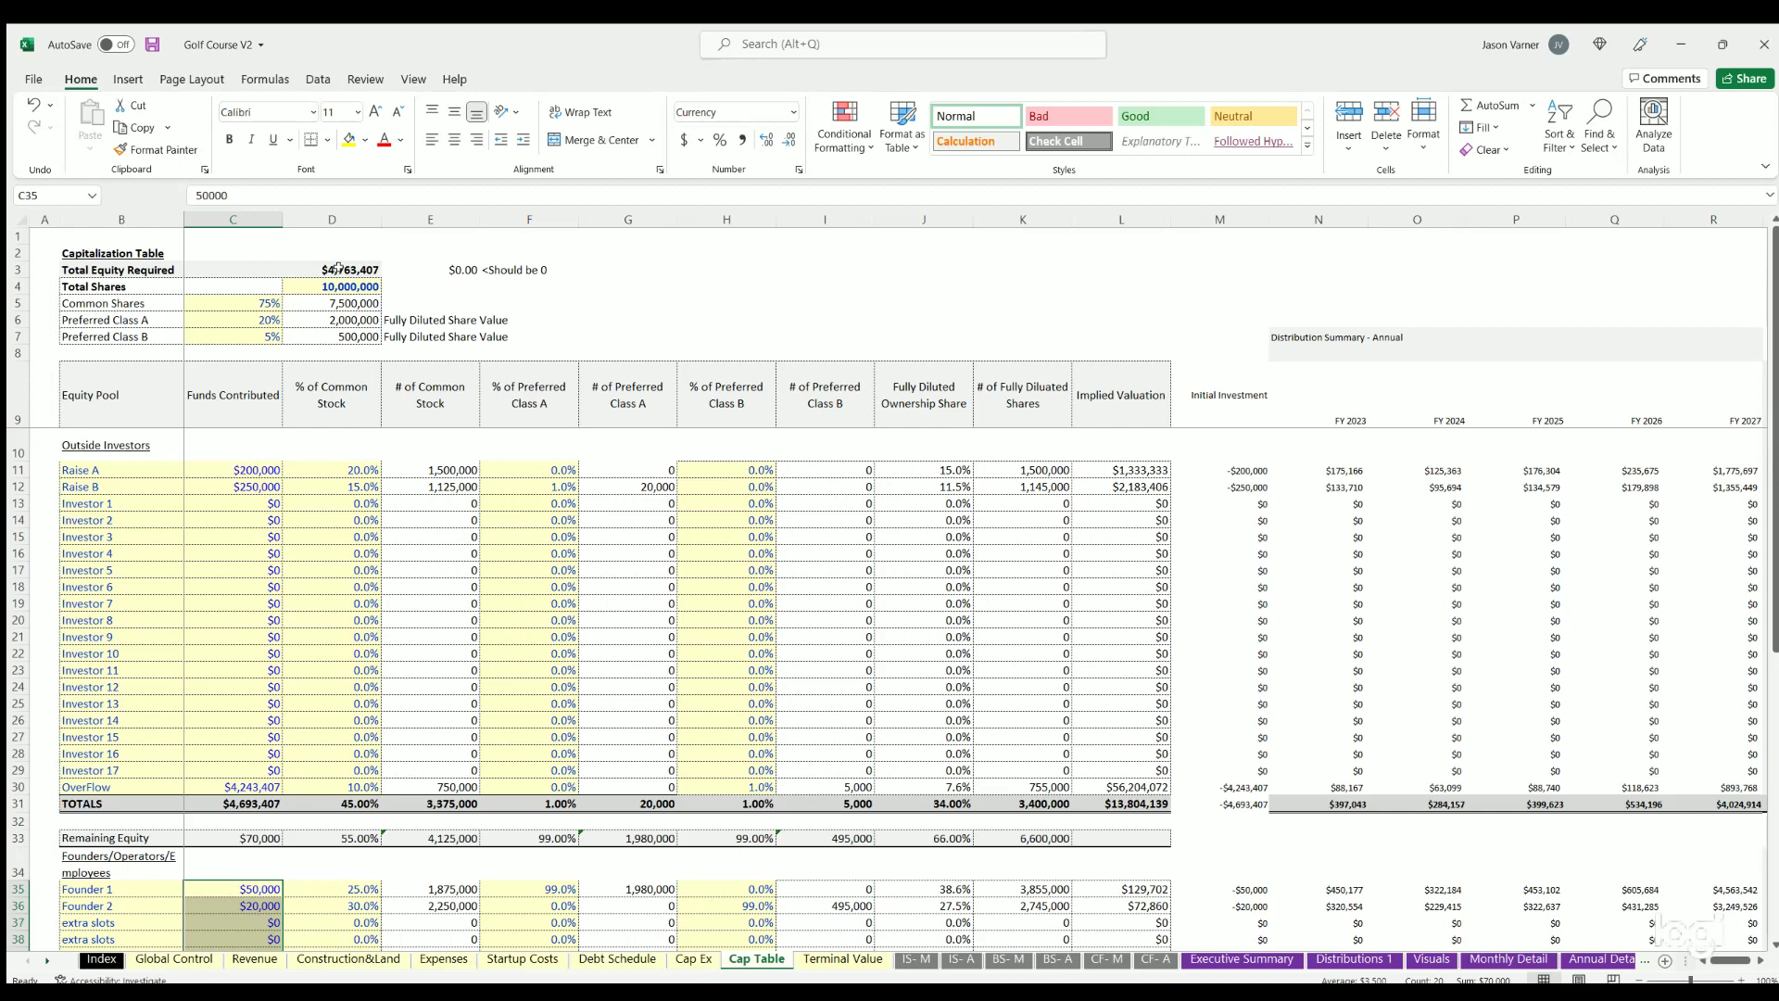
Step: Inspect the Overflow investor row: funds contributed, 10% common stock, Class A and 1% Class B
{"action": "left_click_drag", "start_coordinate": [103, 467], "coordinate": [319, 720]}
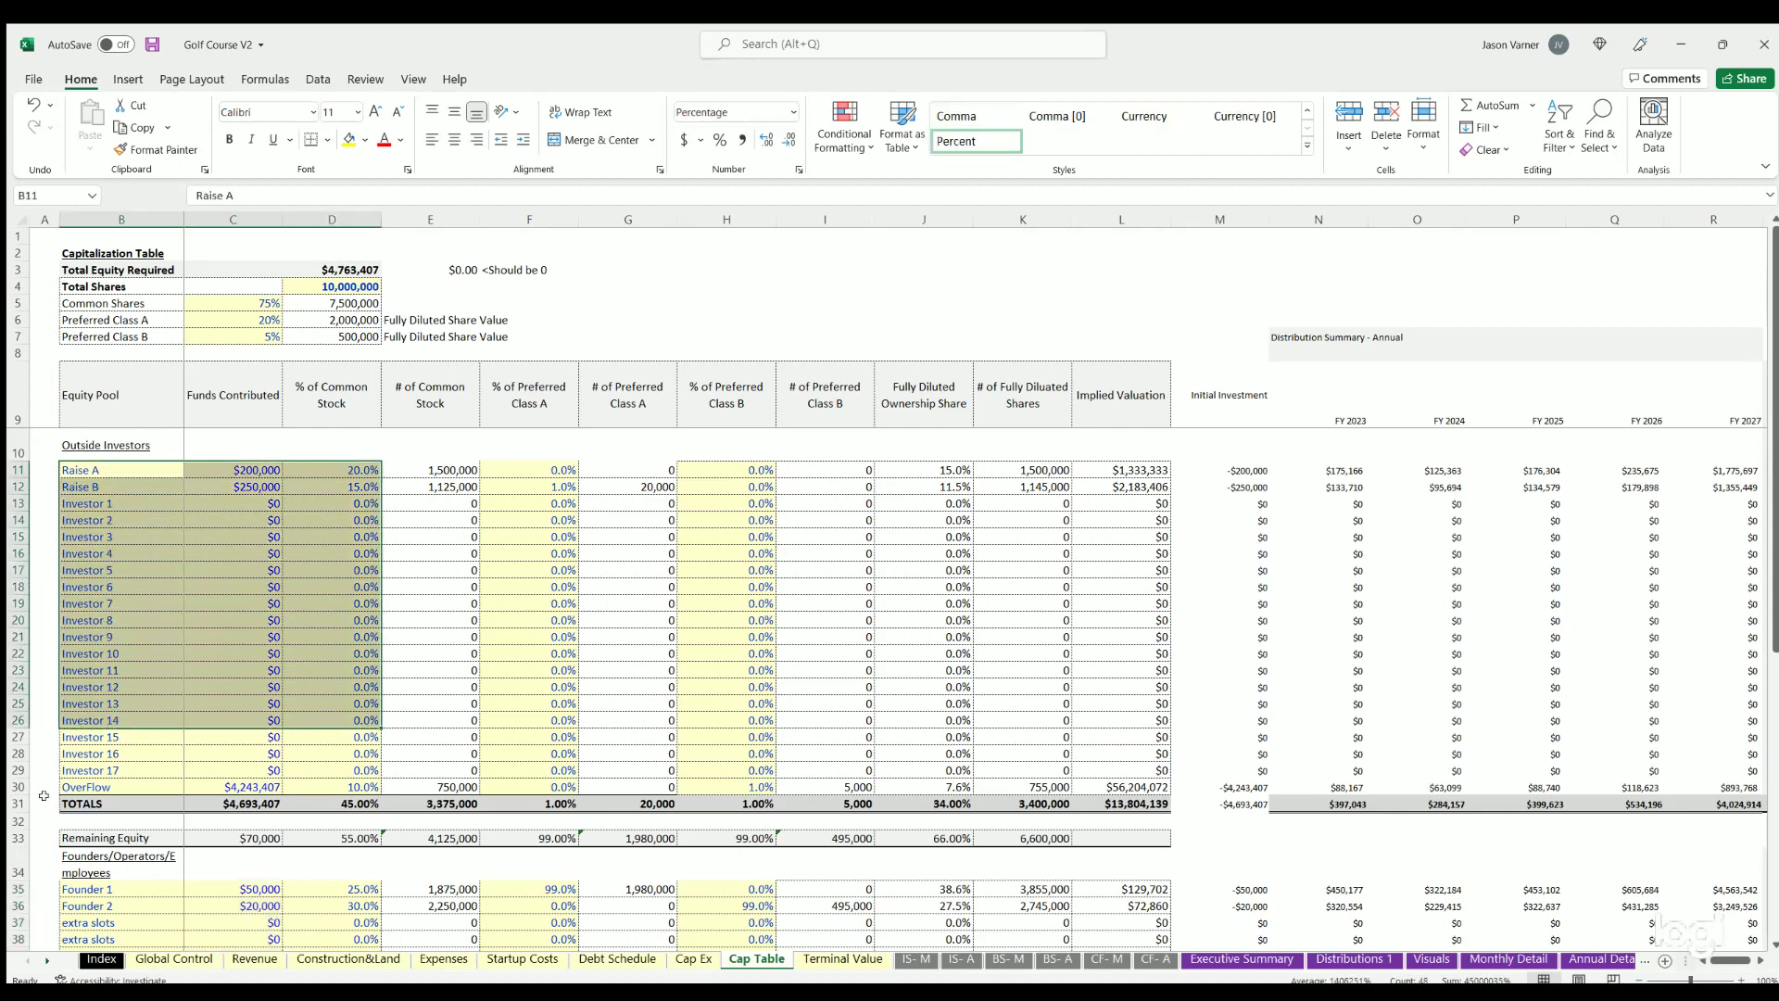
{"action": "left_click", "coordinate": [12, 787]}
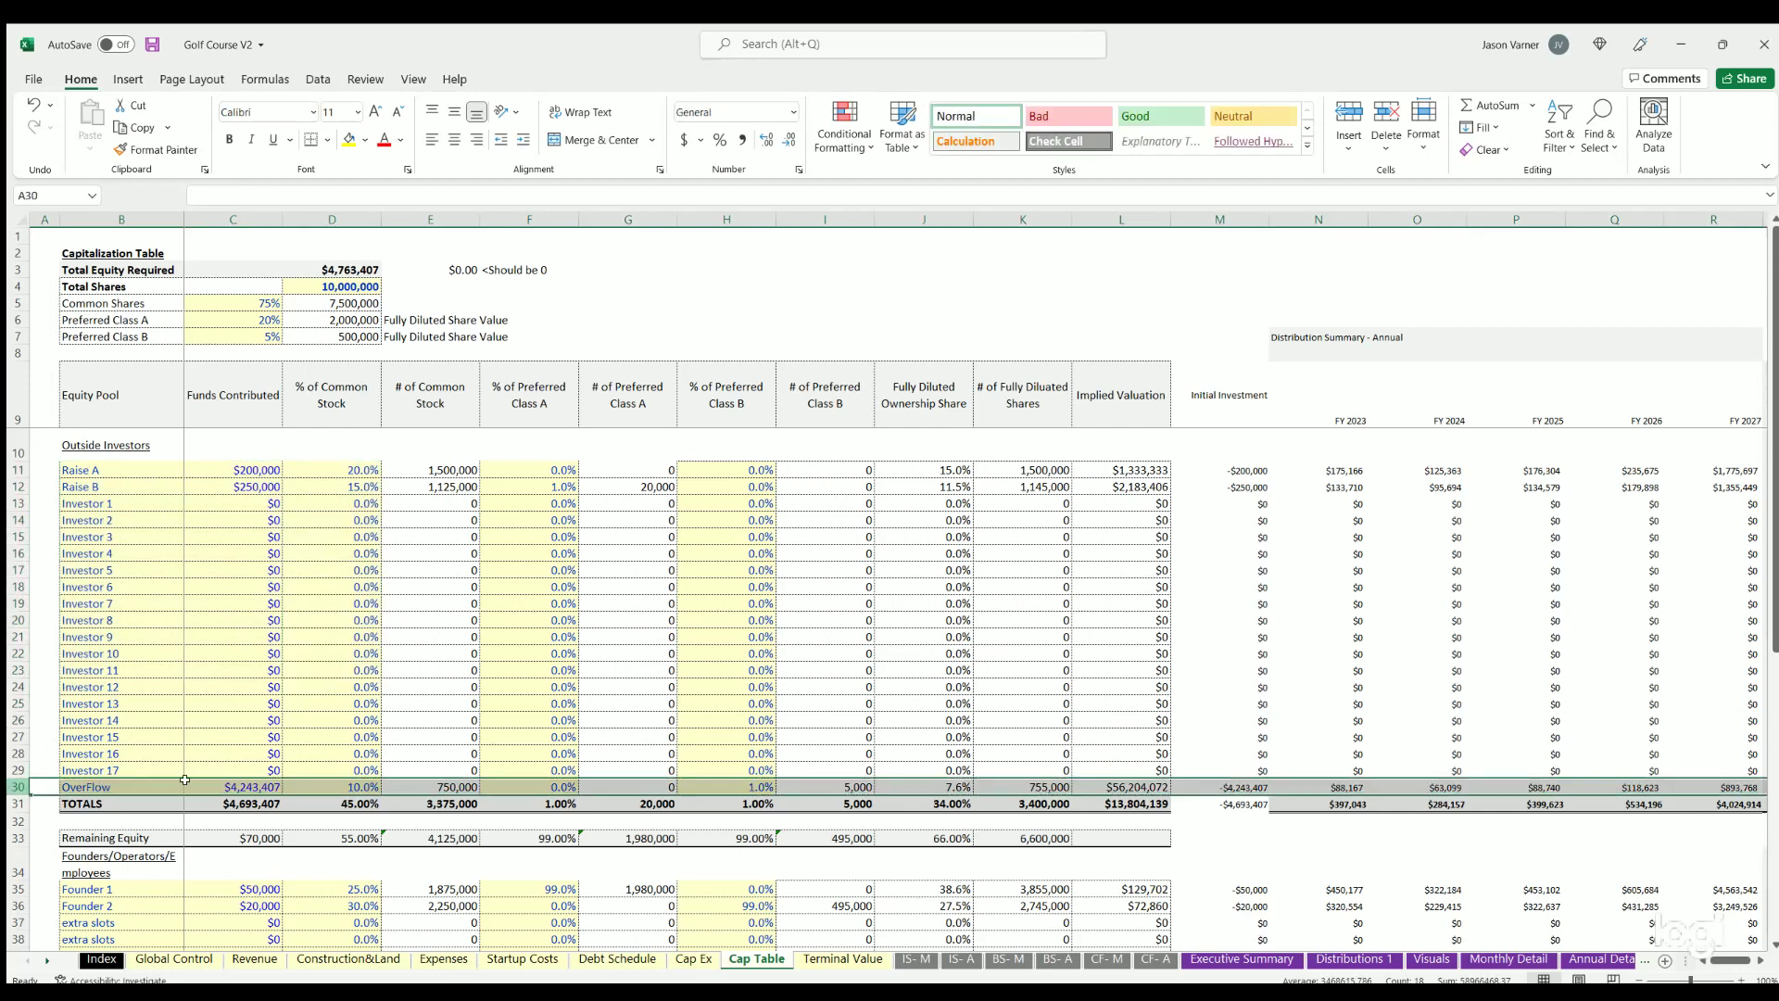
{"action": "left_click", "coordinate": [243, 781]}
{"action": "left_click", "coordinate": [336, 780]}
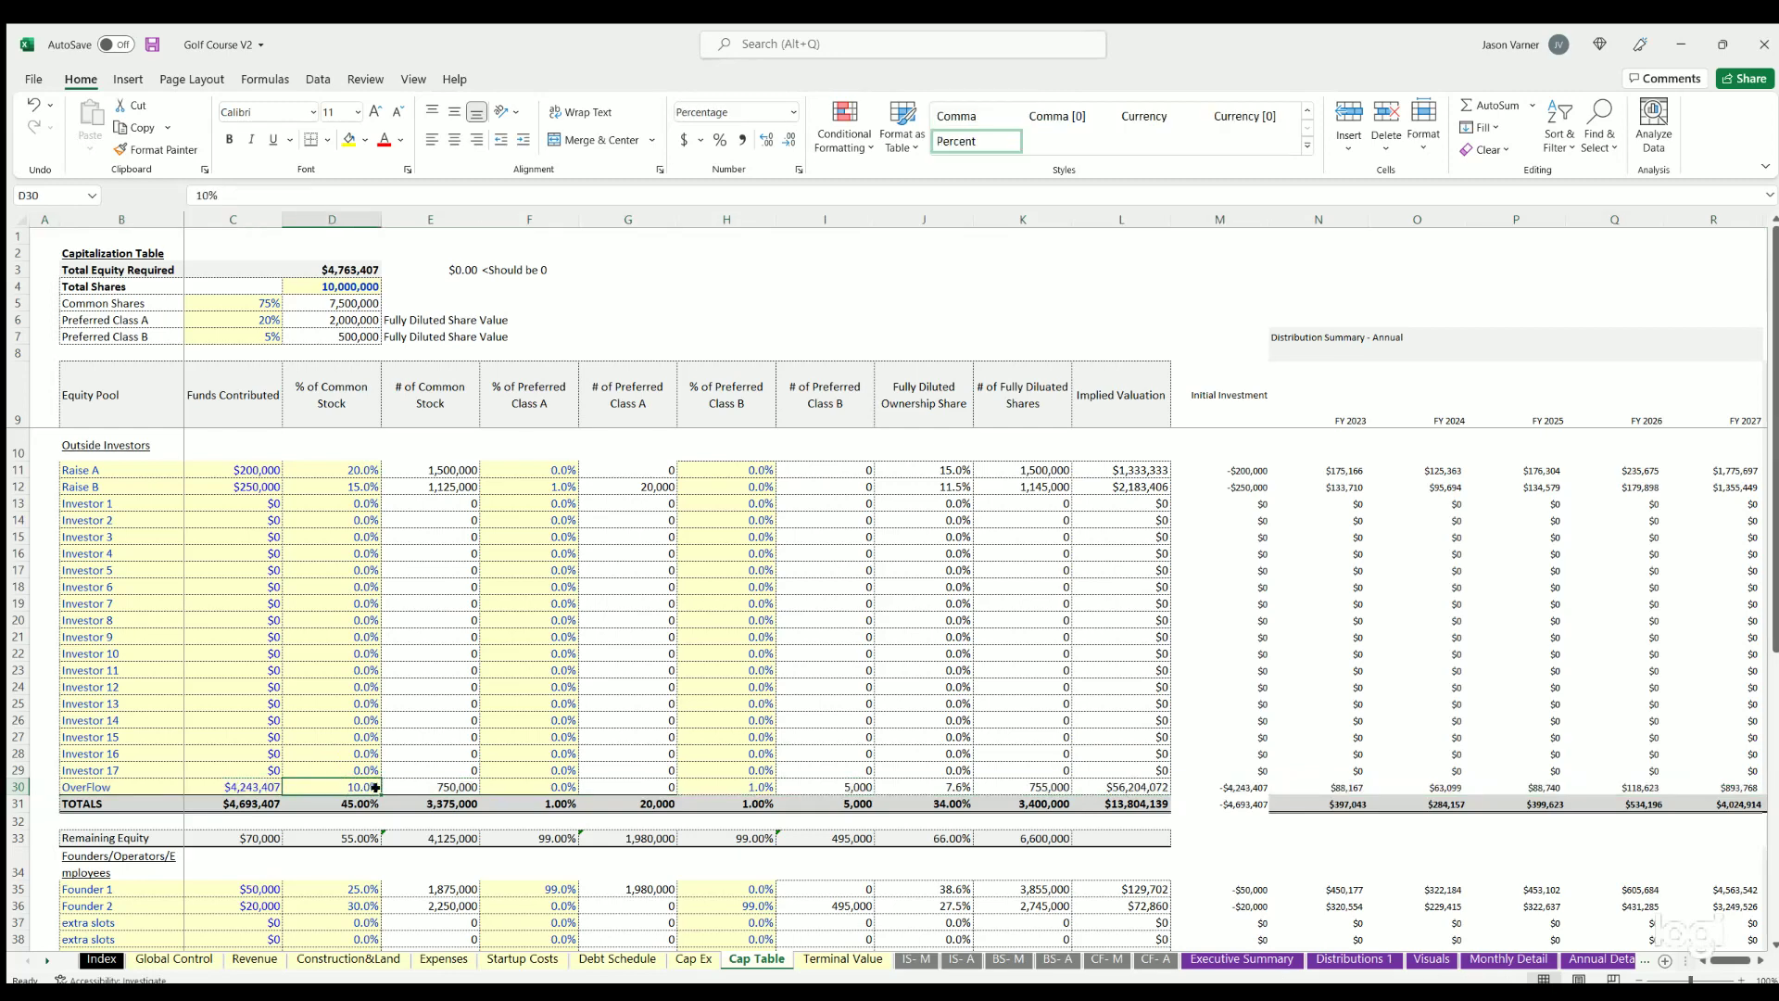
{"action": "left_click", "coordinate": [525, 783]}
{"action": "left_click", "coordinate": [723, 784]}
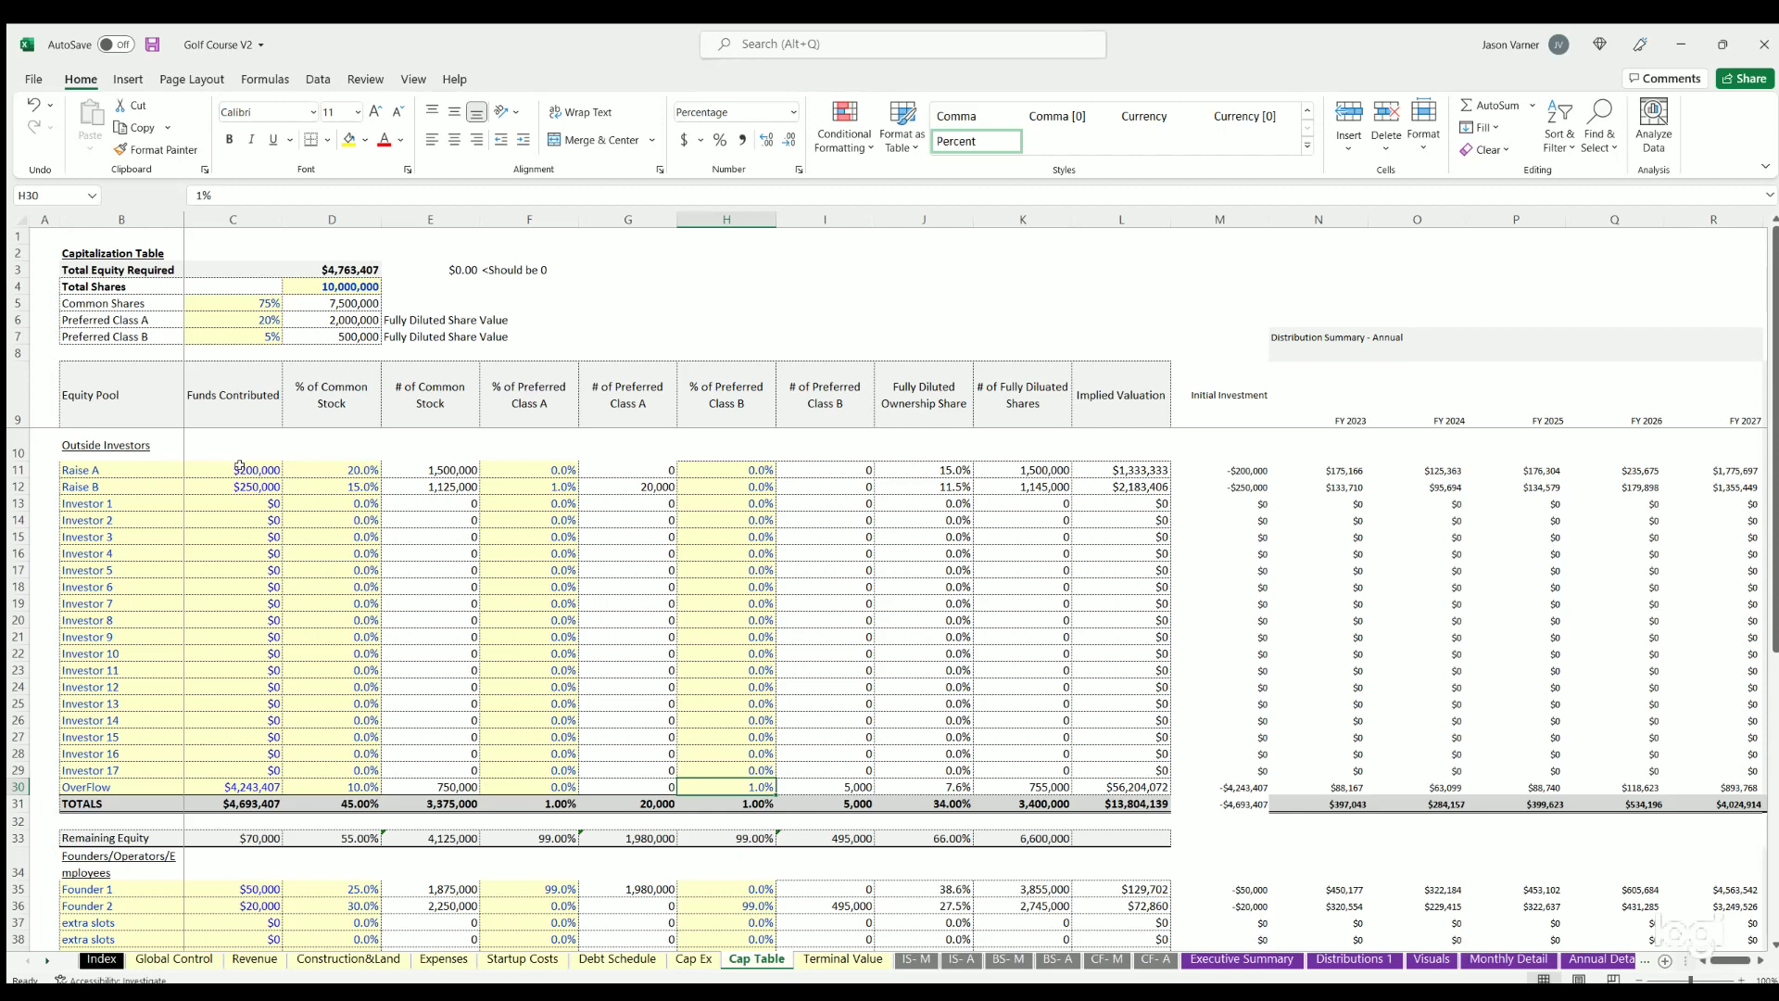
Step: Review the founders' contributed funds, Founder 1's common stock and Founder 2's Class A share
{"action": "left_click_drag", "start_coordinate": [239, 463], "coordinate": [239, 604]}
{"action": "scroll", "coordinate": [236, 649], "scroll_direction": "down", "scroll_amount": 4}
{"action": "left_click_drag", "start_coordinate": [233, 695], "coordinate": [243, 811]}
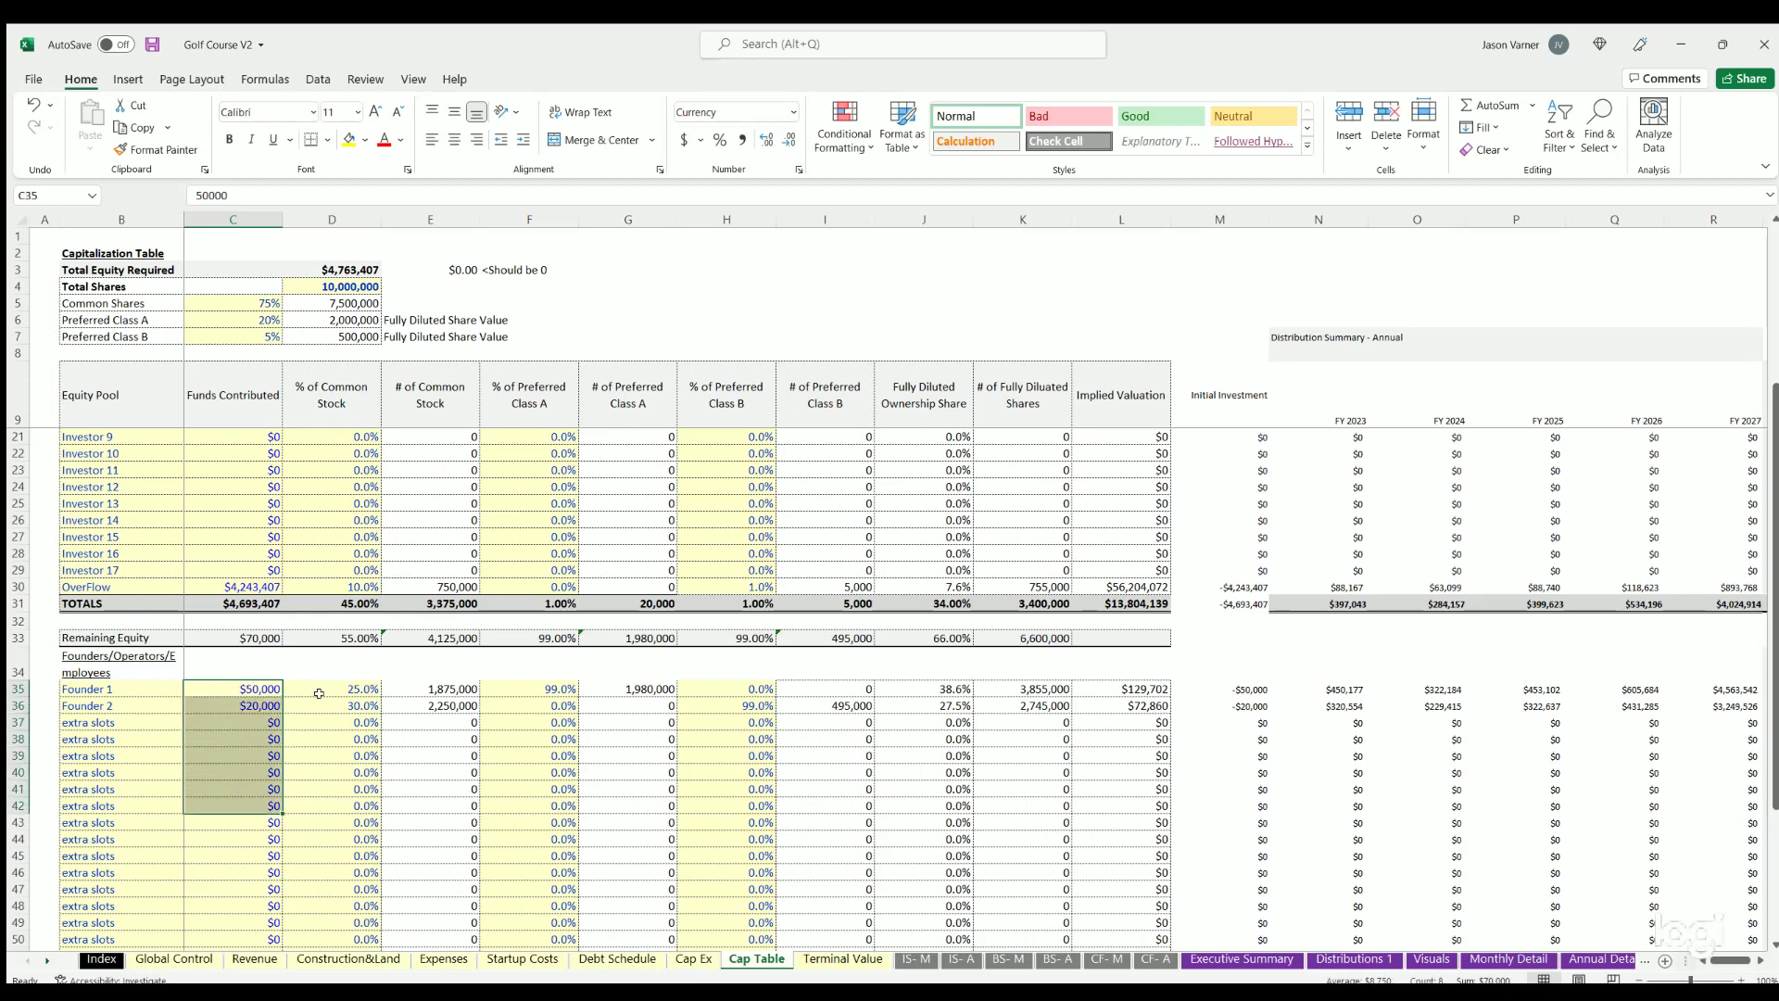
{"action": "left_click", "coordinate": [348, 683]}
{"action": "left_click", "coordinate": [533, 705]}
{"action": "scroll", "coordinate": [749, 736], "scroll_direction": "down", "scroll_amount": 7}
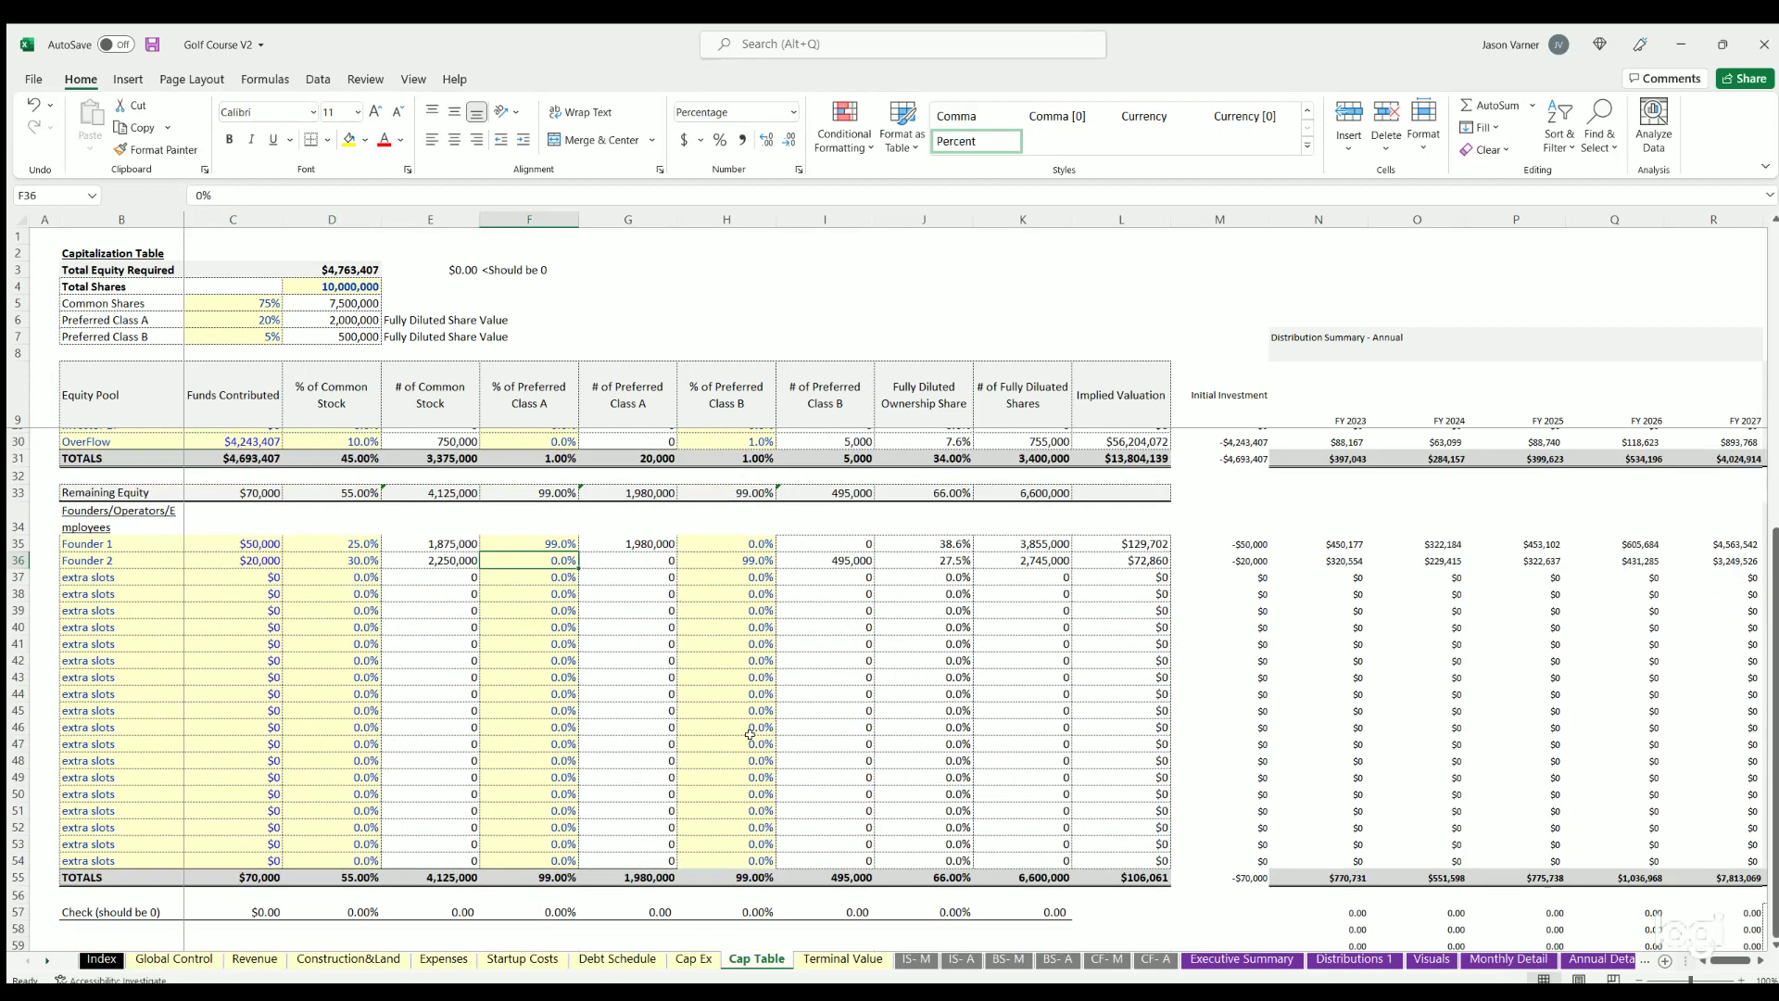
Step: Verify that the row 57 check totals and the distribution columns show zero
{"action": "left_click_drag", "start_coordinate": [245, 670], "coordinate": [1042, 676]}
{"action": "scroll", "coordinate": [1332, 747], "scroll_direction": "up", "scroll_amount": 11}
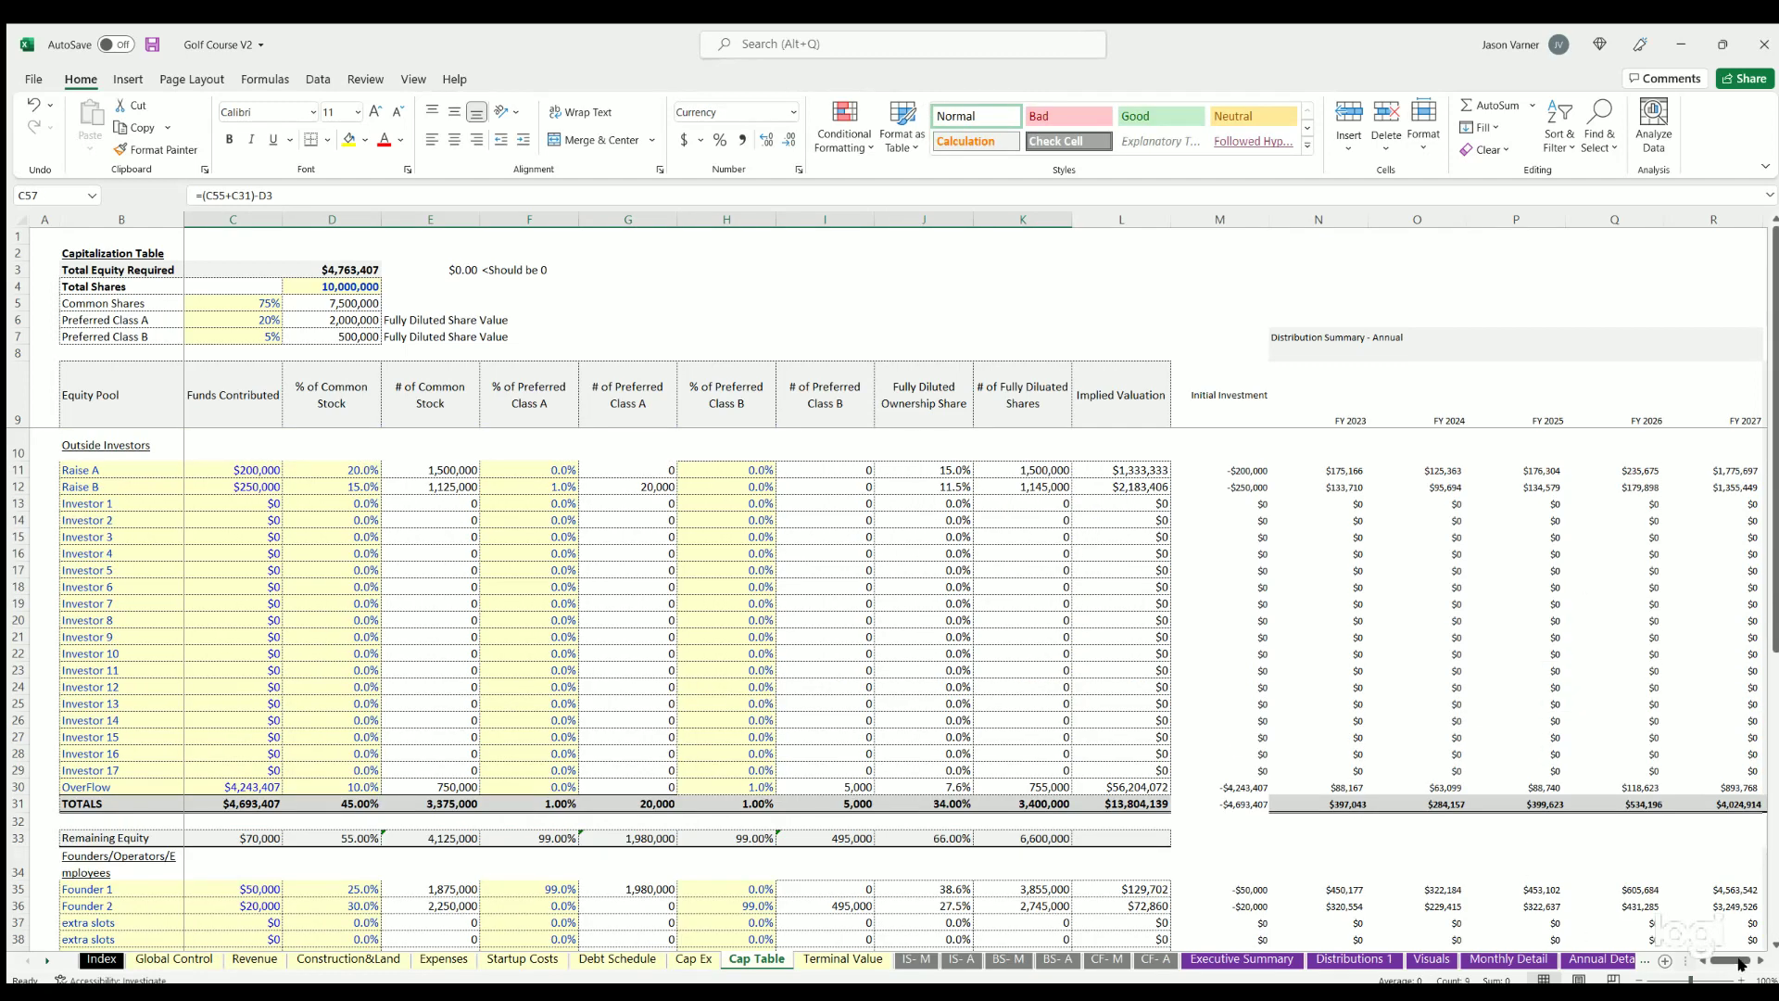
{"action": "scroll", "coordinate": [1734, 960], "scroll_direction": "right", "scroll_amount": 1}
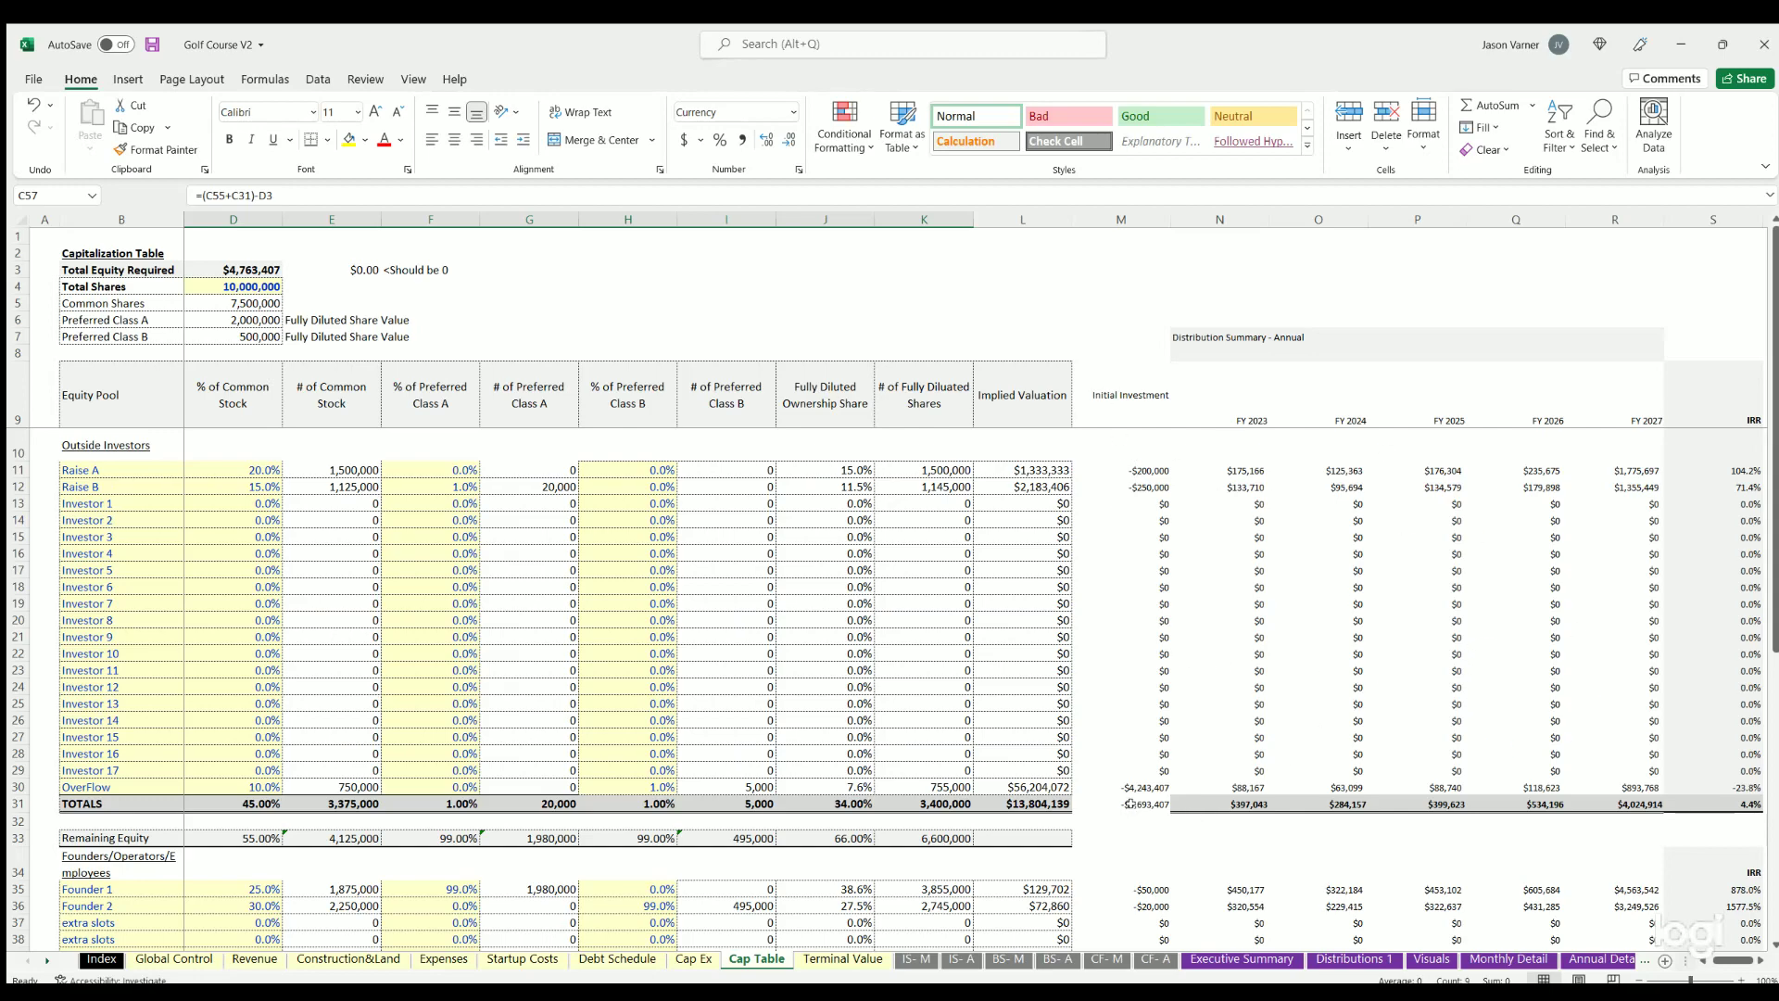
{"action": "left_click_drag", "start_coordinate": [1131, 803], "coordinate": [1742, 803]}
{"action": "scroll", "coordinate": [1220, 697], "scroll_direction": "down", "scroll_amount": 6}
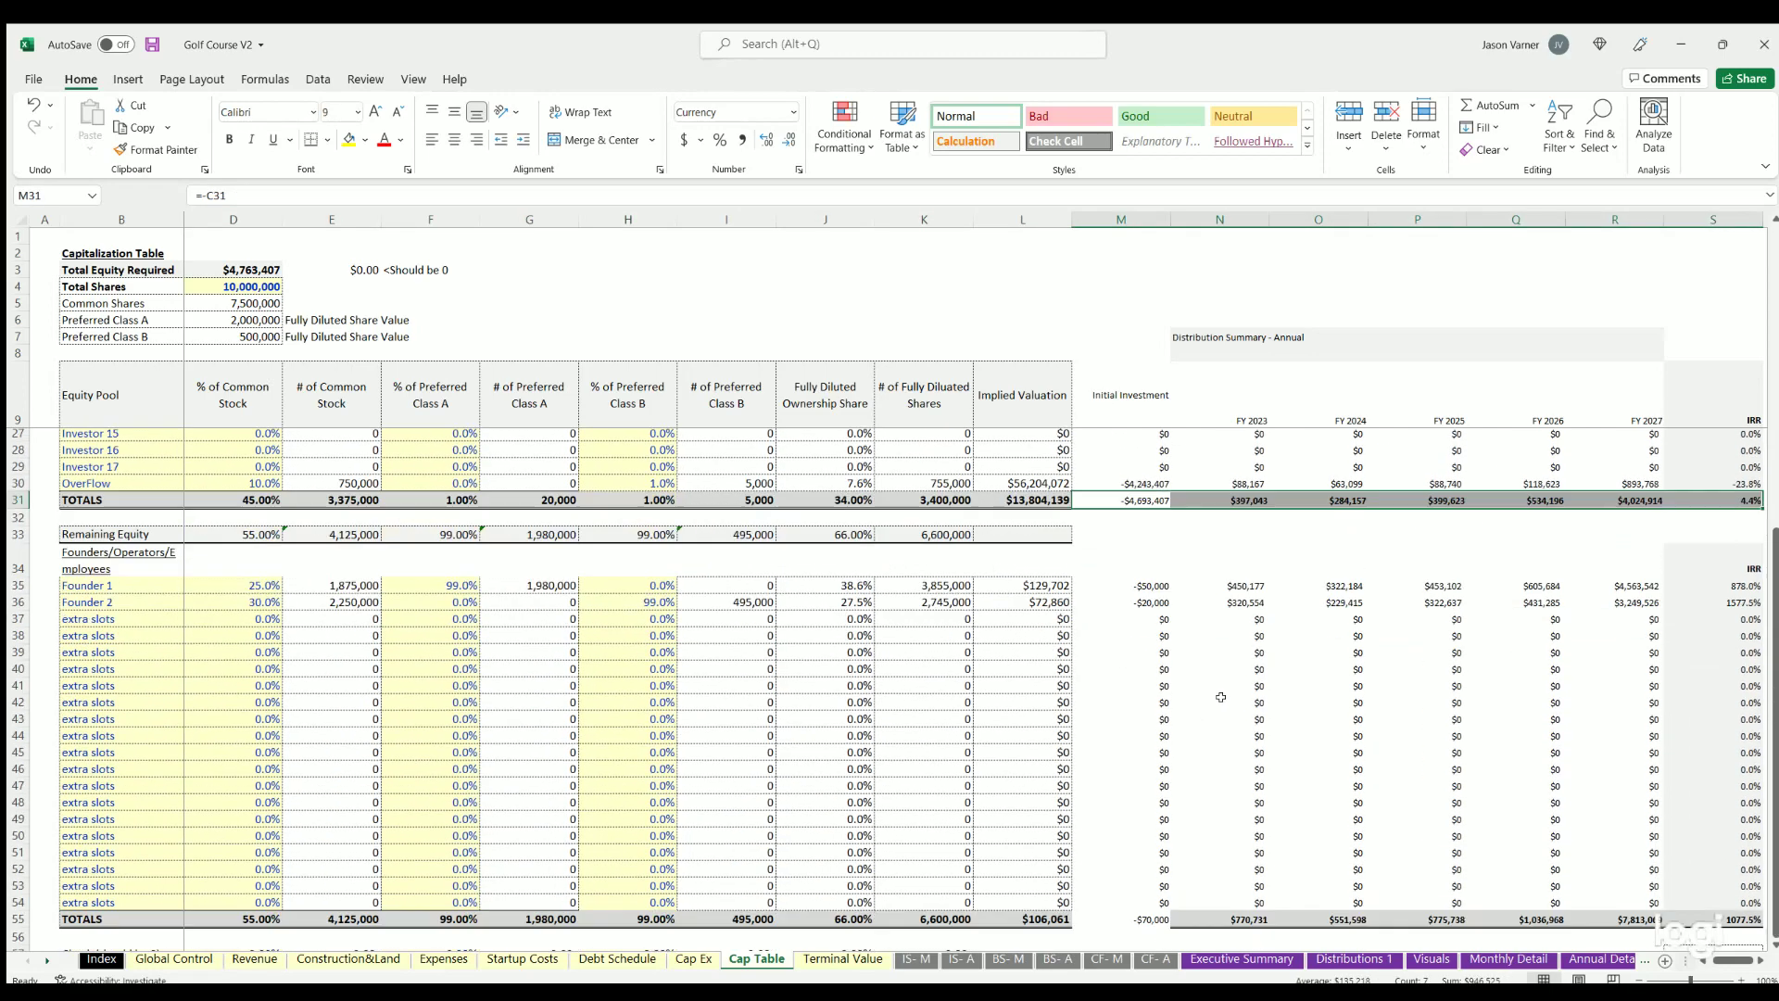
{"action": "scroll", "coordinate": [1220, 697], "scroll_direction": "up", "scroll_amount": 6}
{"action": "left_click_drag", "start_coordinate": [1735, 960], "coordinate": [1724, 960]}
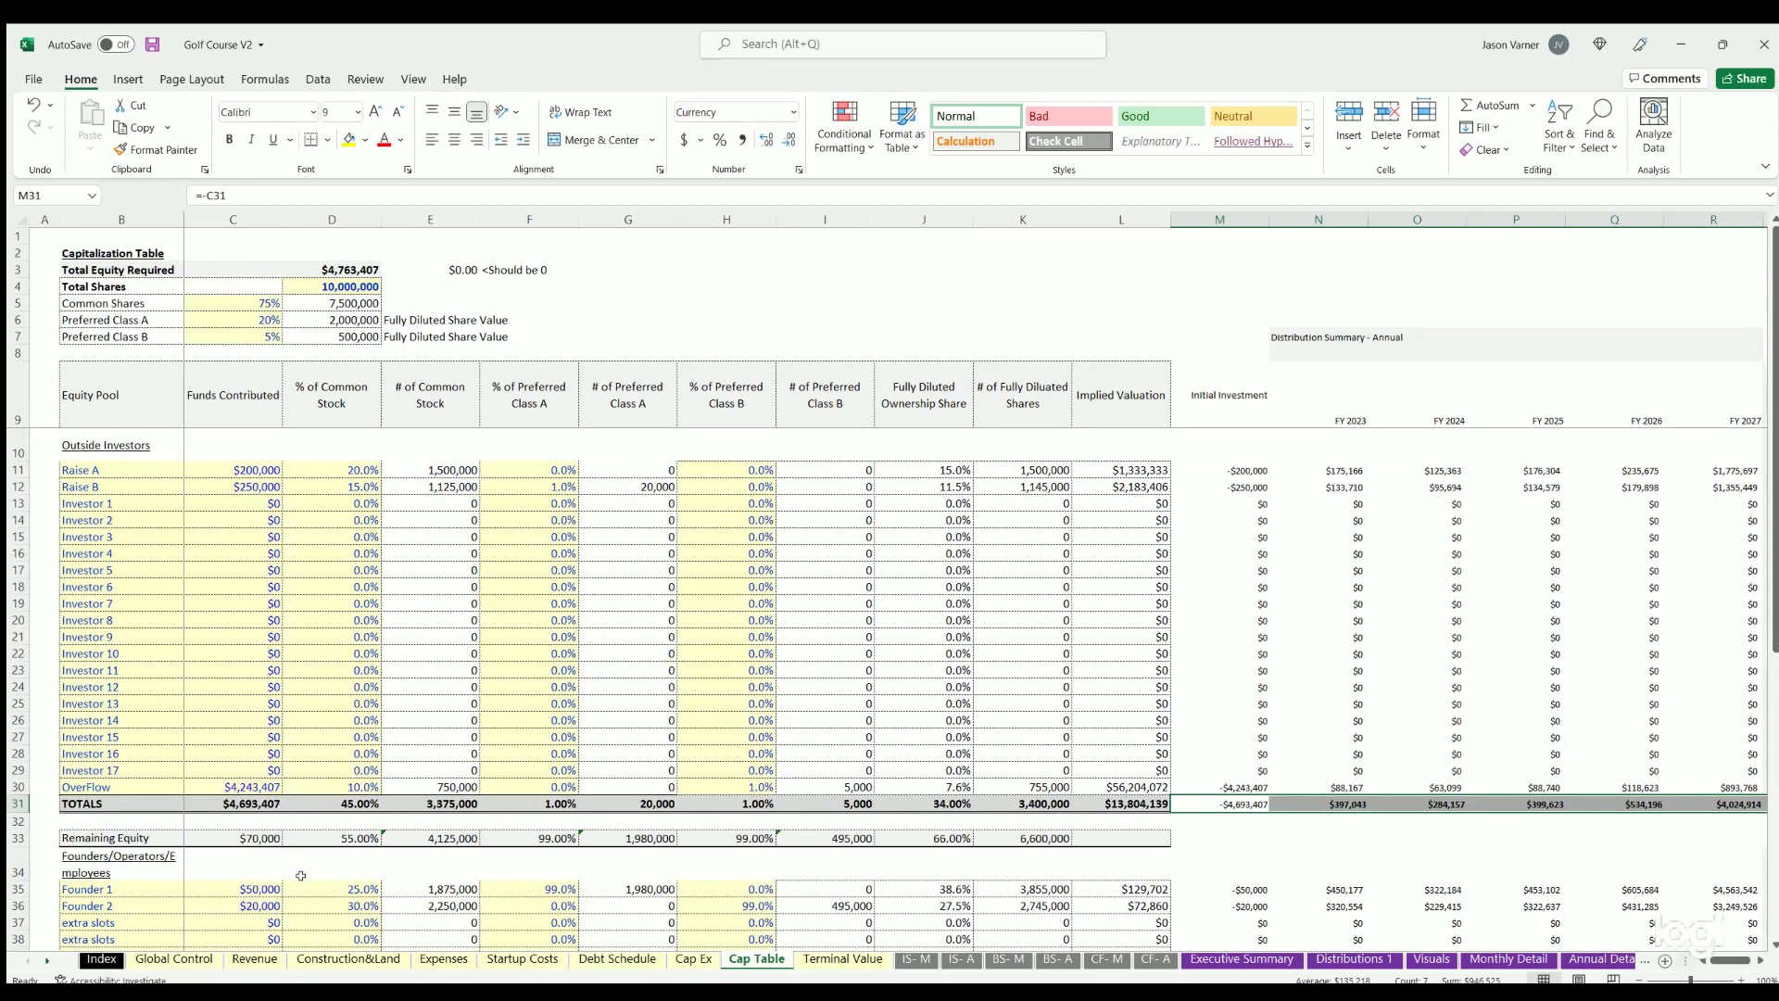
{"action": "left_click", "coordinate": [182, 958]}
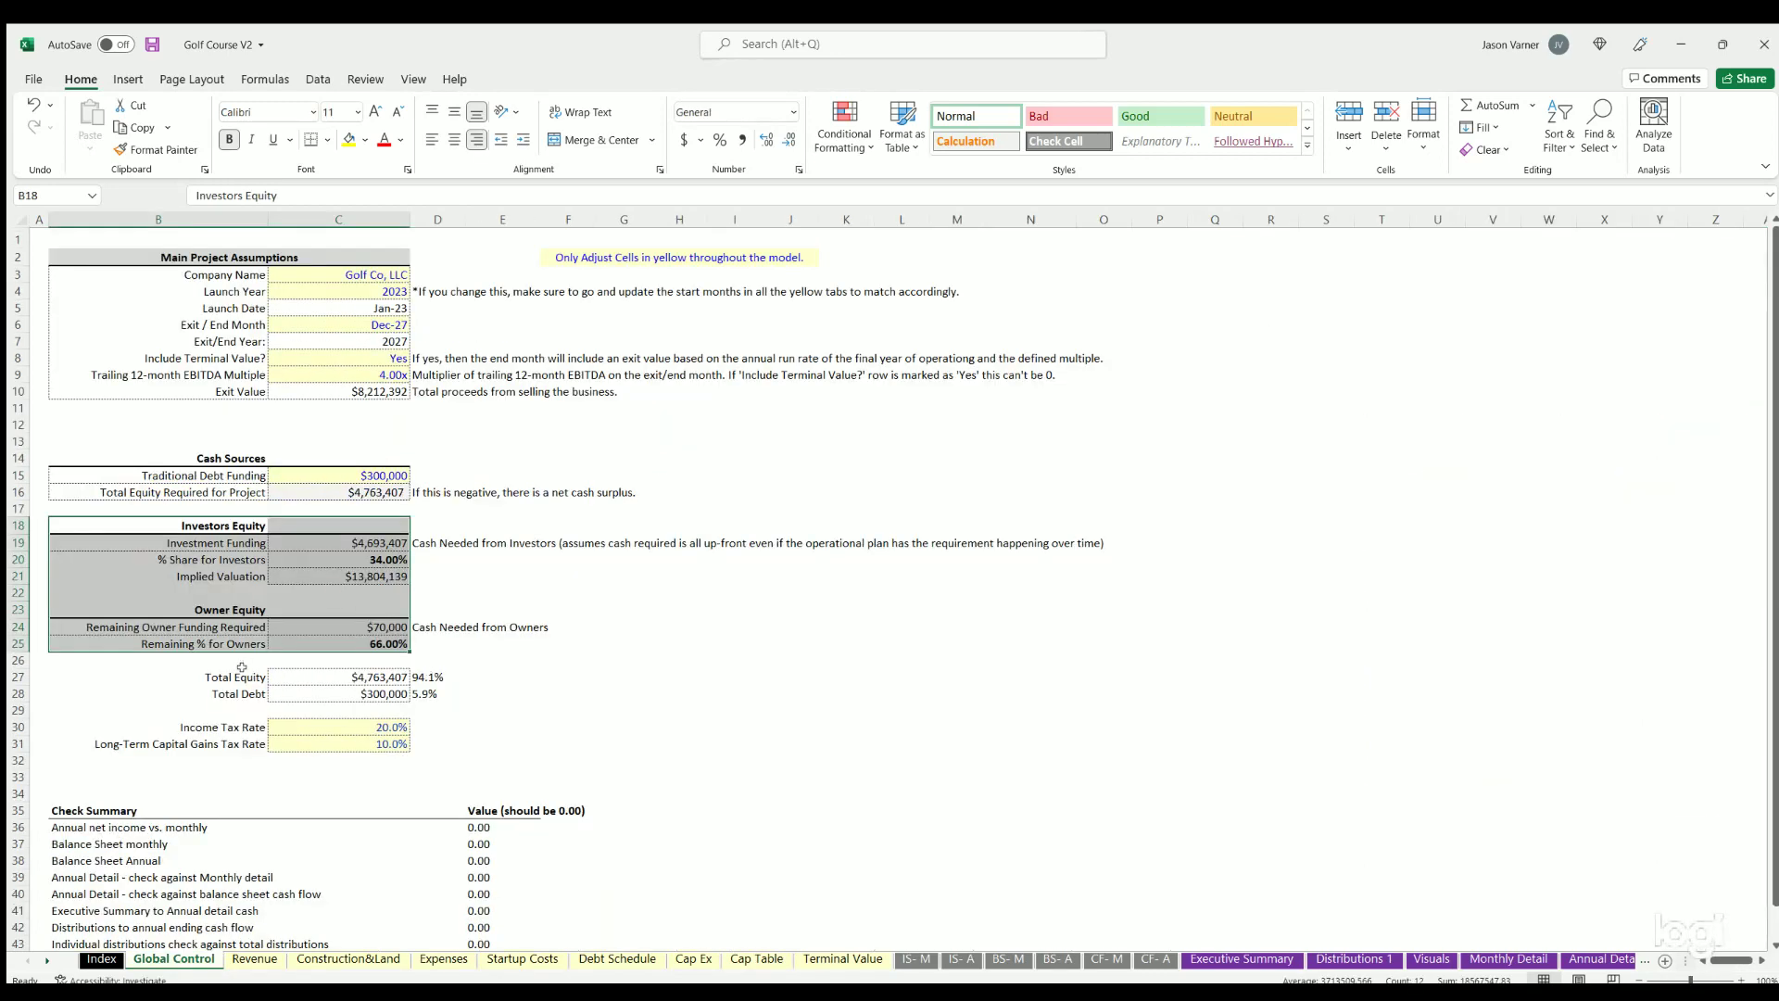
{"action": "left_click_drag", "start_coordinate": [230, 675], "coordinate": [350, 687]}
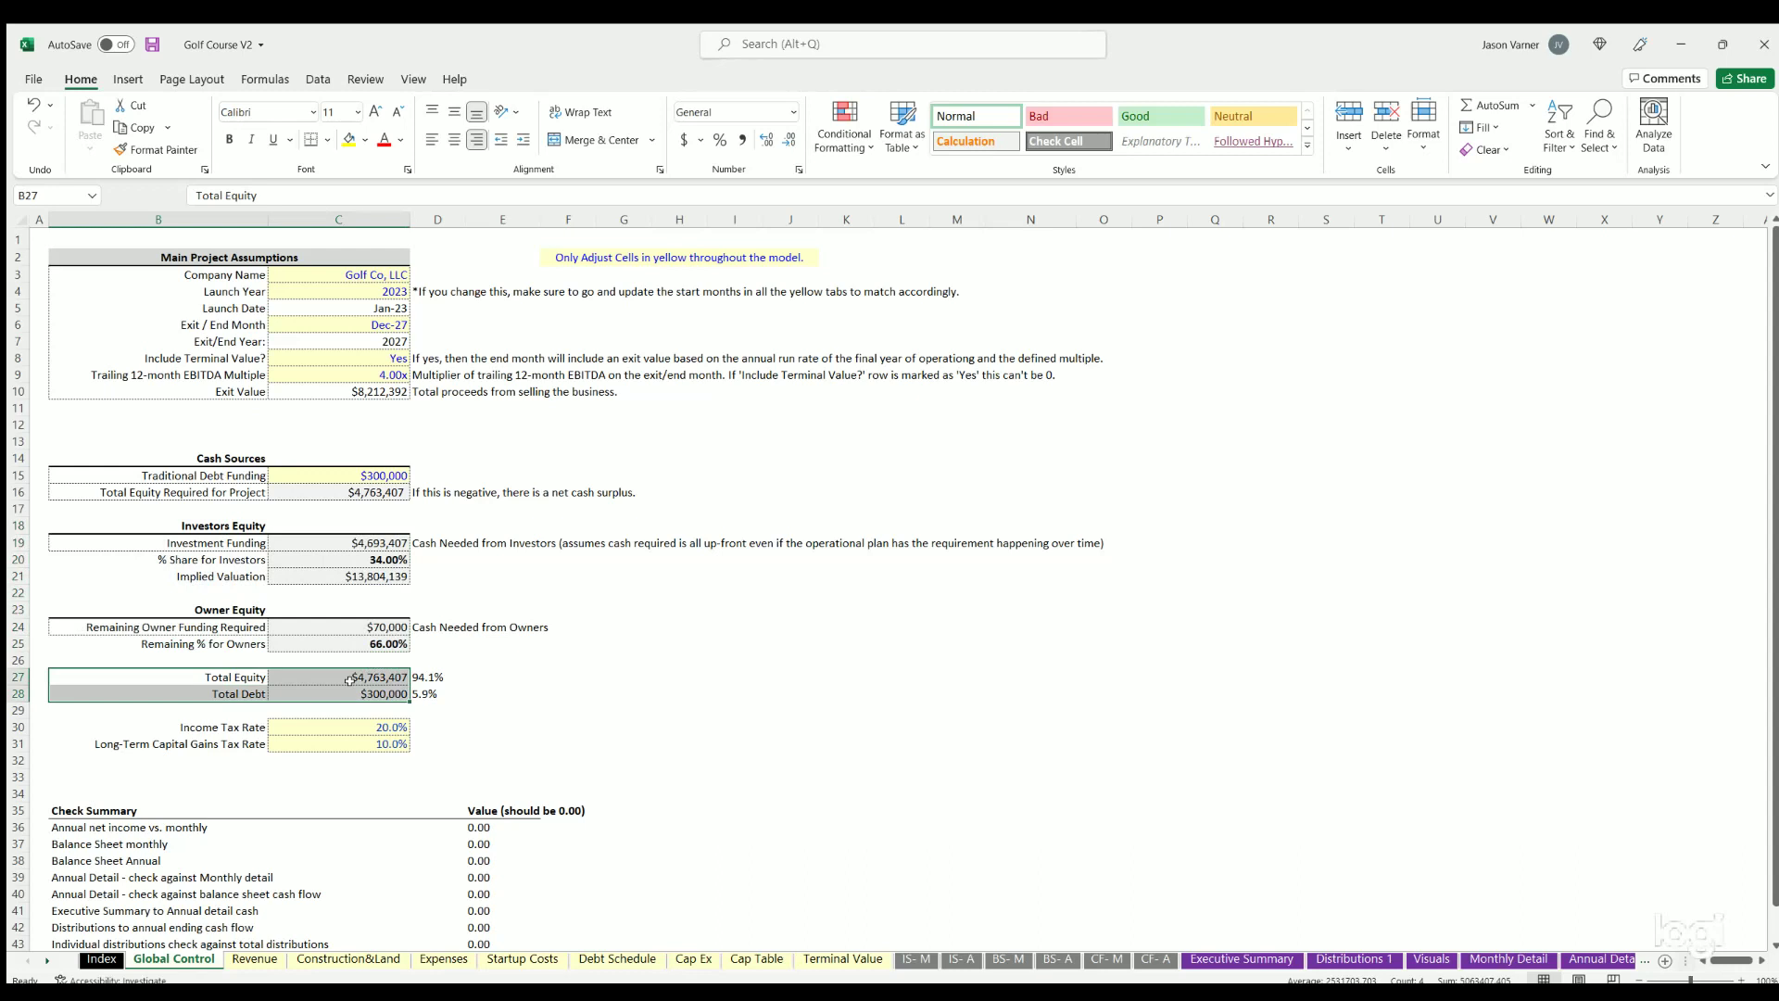
{"action": "left_click_drag", "start_coordinate": [225, 724], "coordinate": [349, 734]}
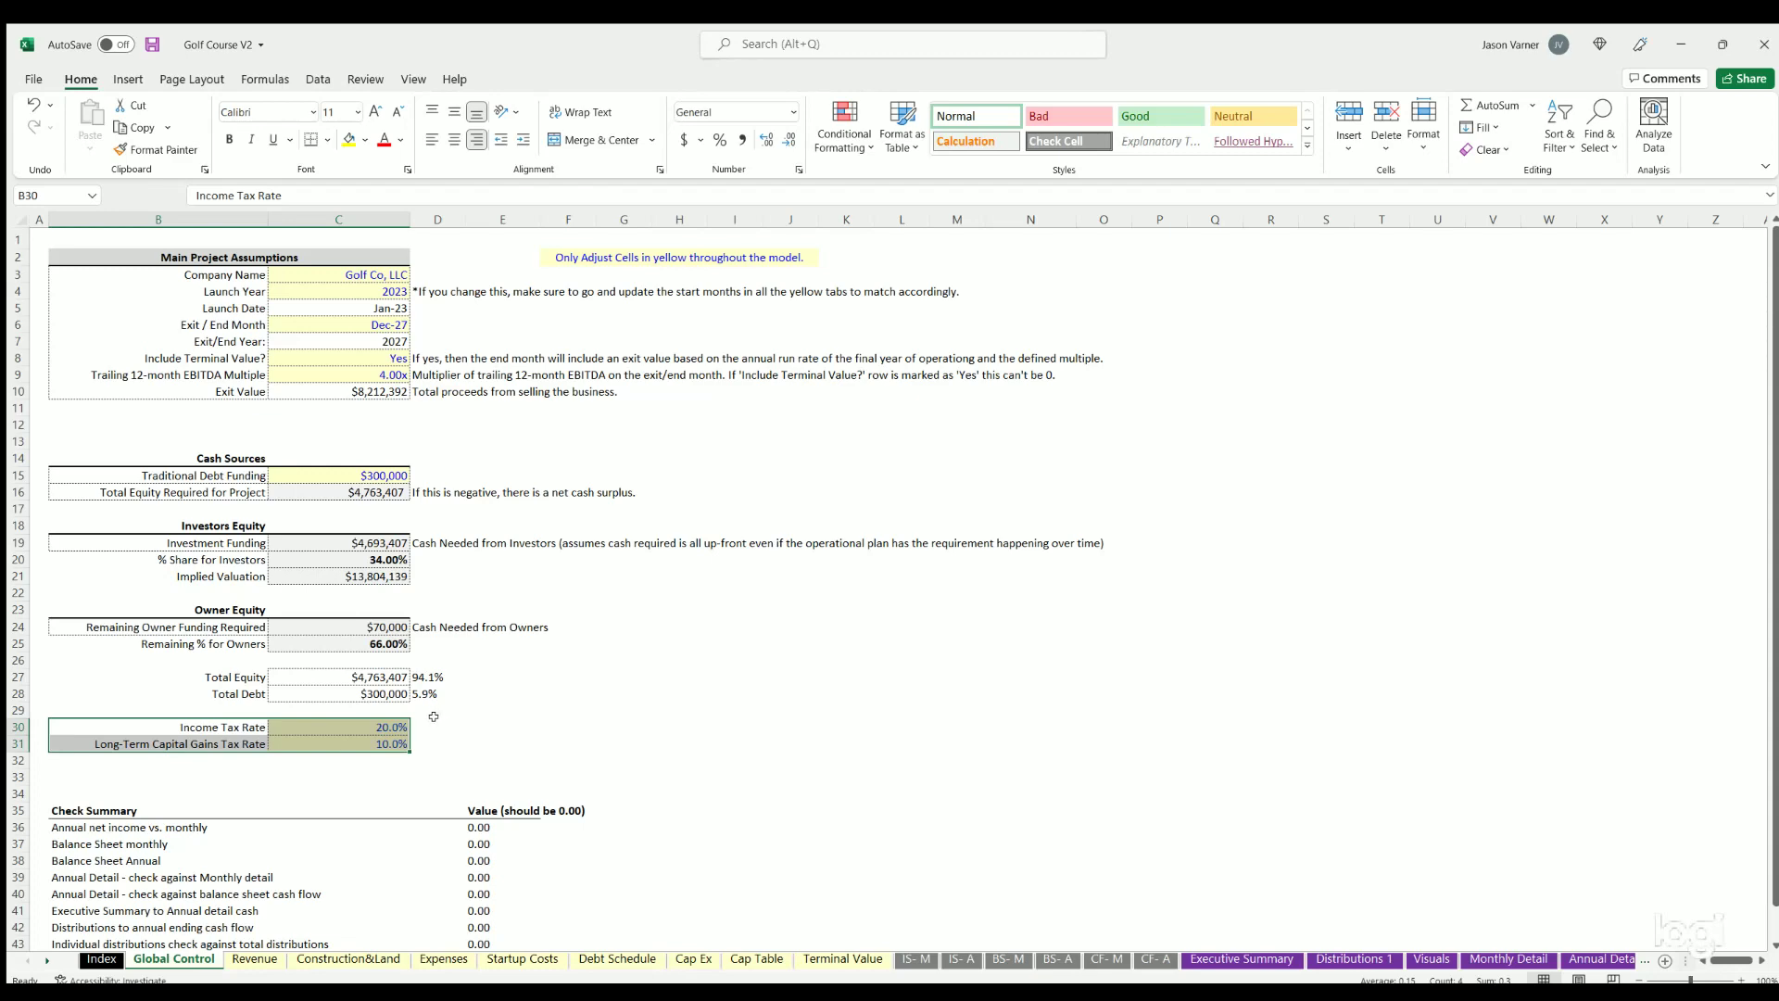
{"action": "scroll", "coordinate": [434, 716], "scroll_direction": "down", "scroll_amount": 4}
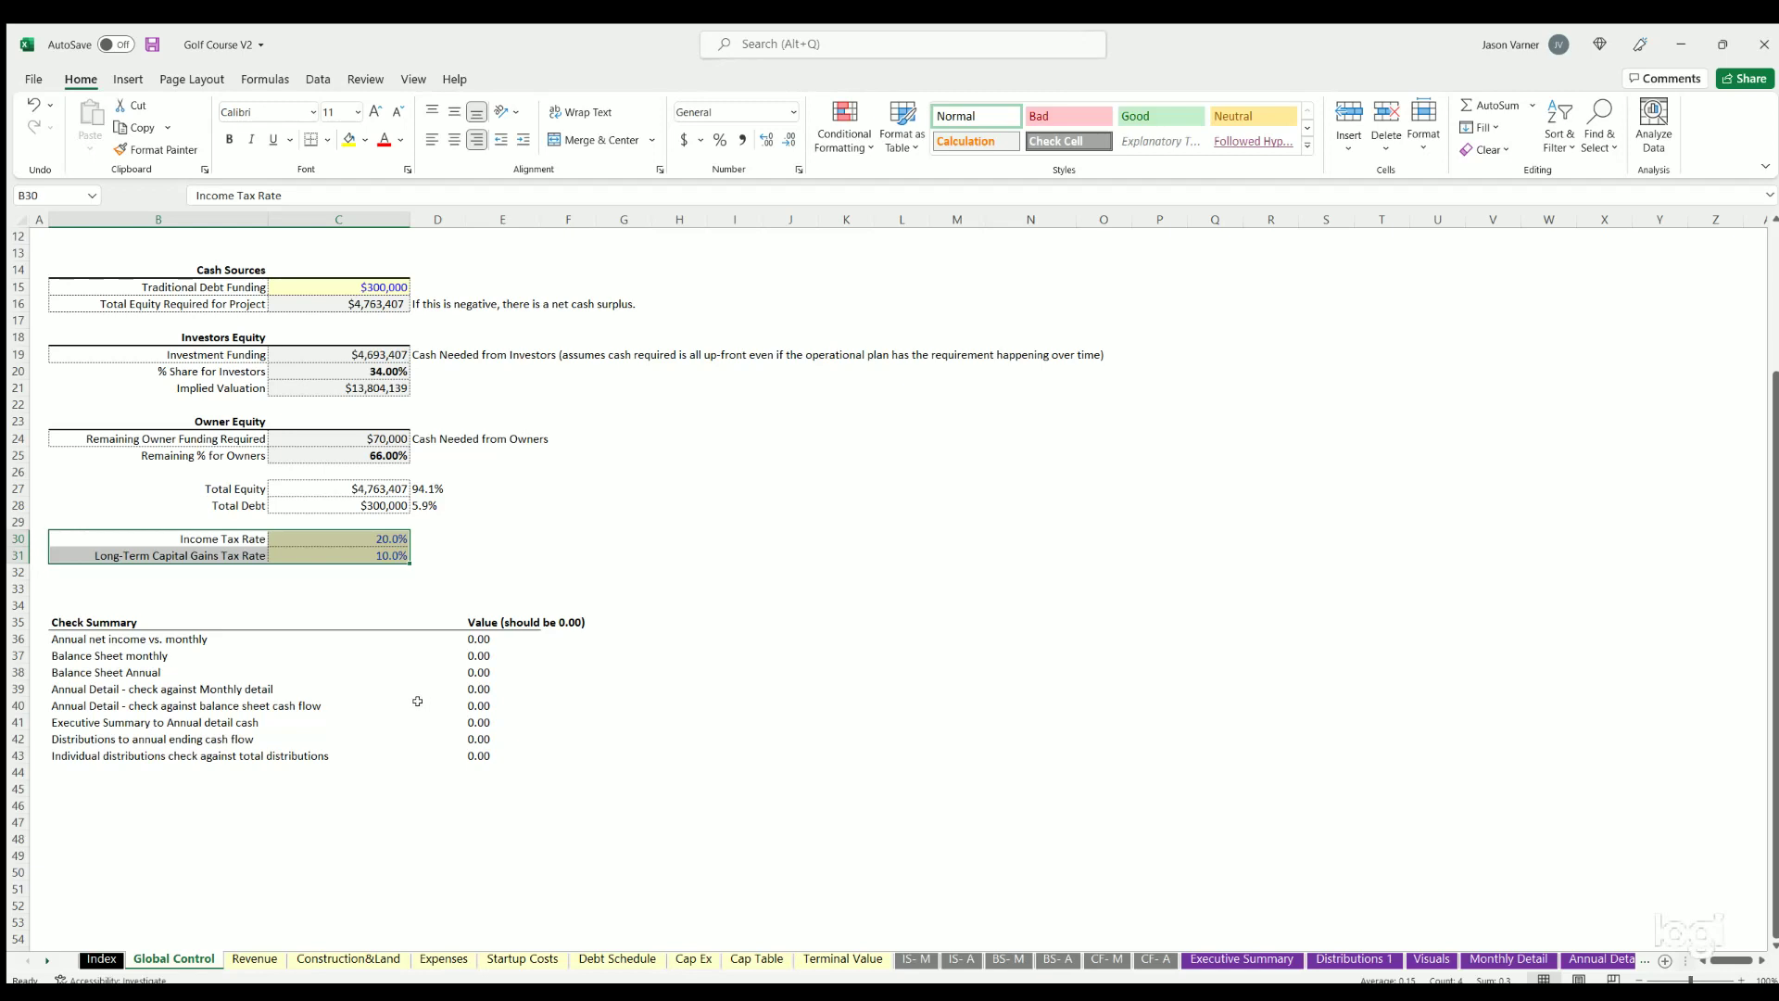
{"action": "left_click", "coordinate": [372, 554]}
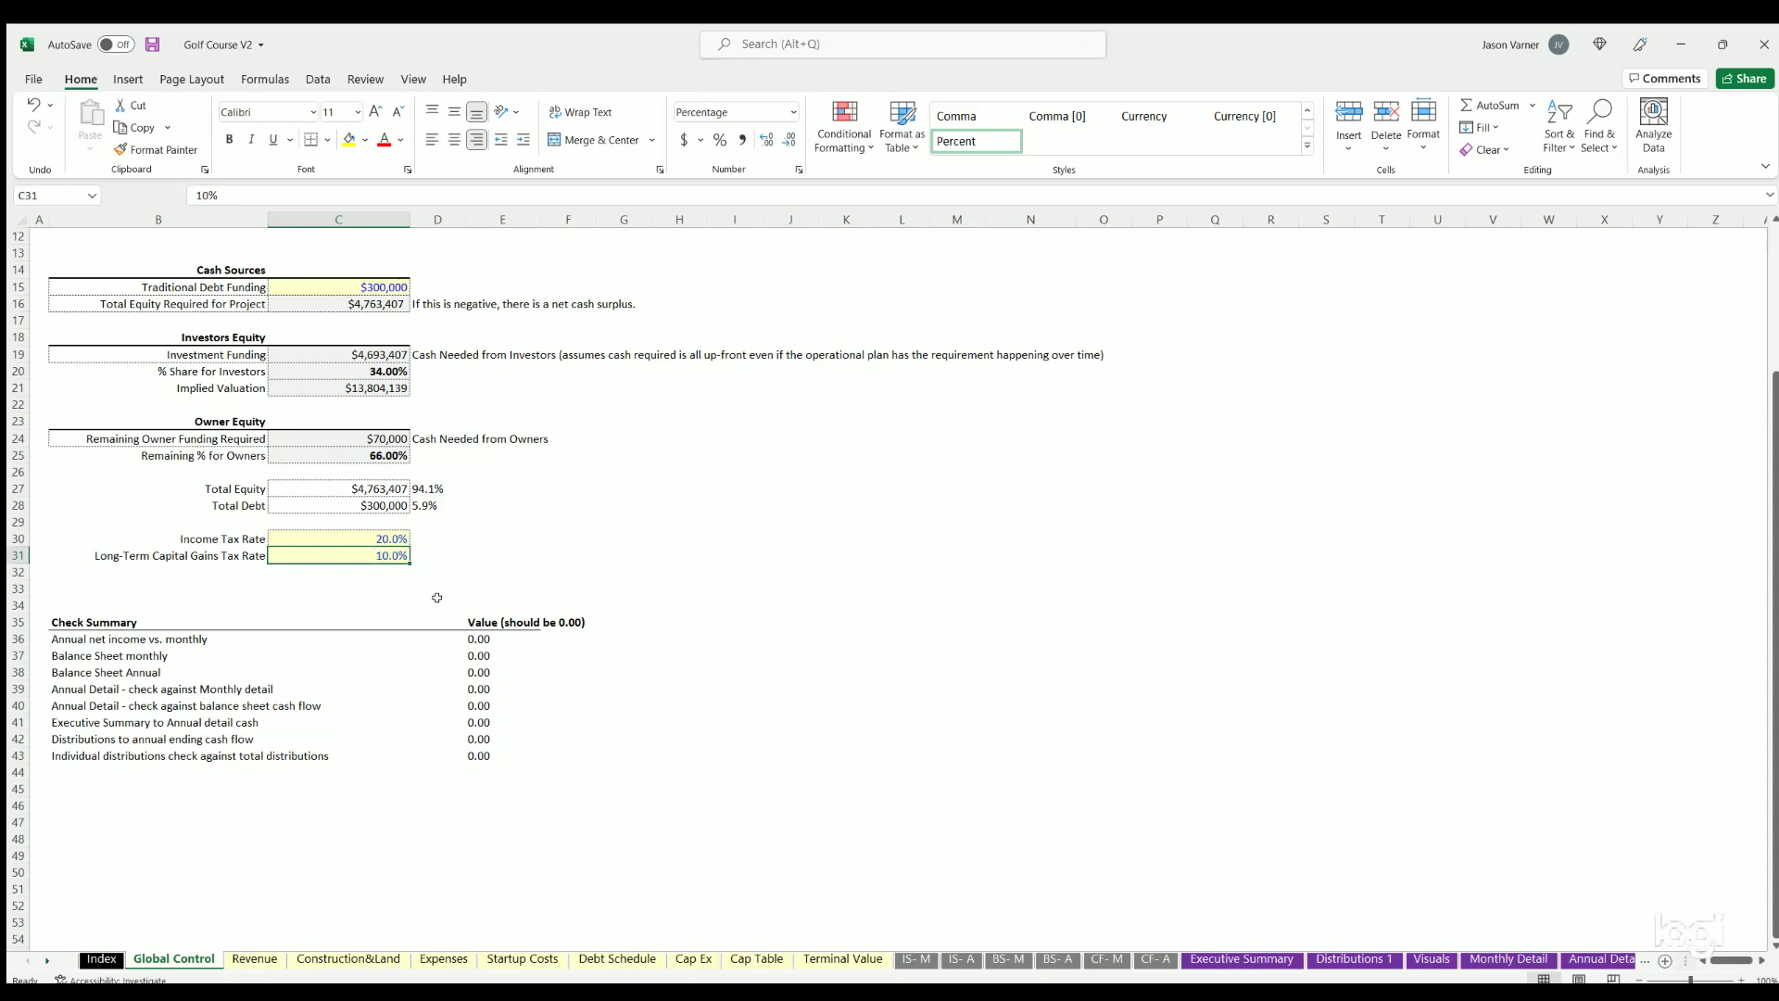
{"action": "left_click", "coordinate": [361, 539]}
{"action": "left_click", "coordinate": [368, 551]}
{"action": "left_click", "coordinate": [362, 536]}
{"action": "left_click", "coordinate": [362, 550]}
{"action": "left_click", "coordinate": [354, 545]}
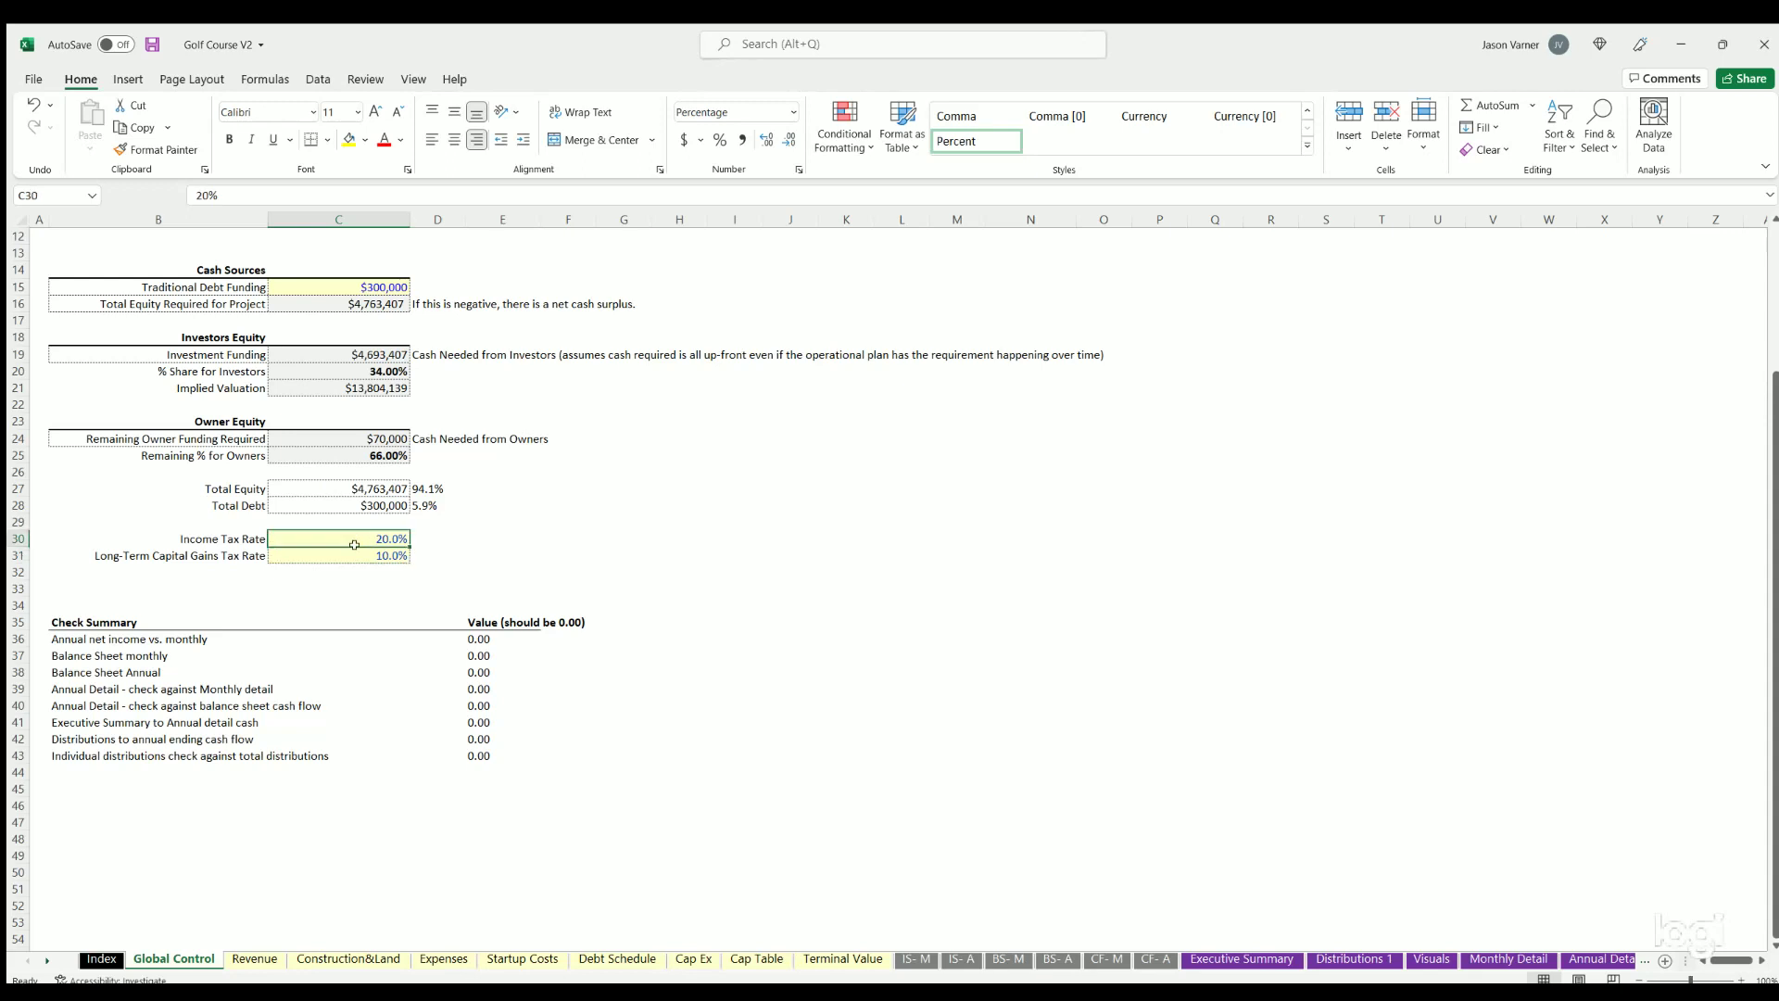
{"action": "left_click", "coordinate": [354, 552]}
{"action": "left_click_drag", "start_coordinate": [86, 620], "coordinate": [514, 755]}
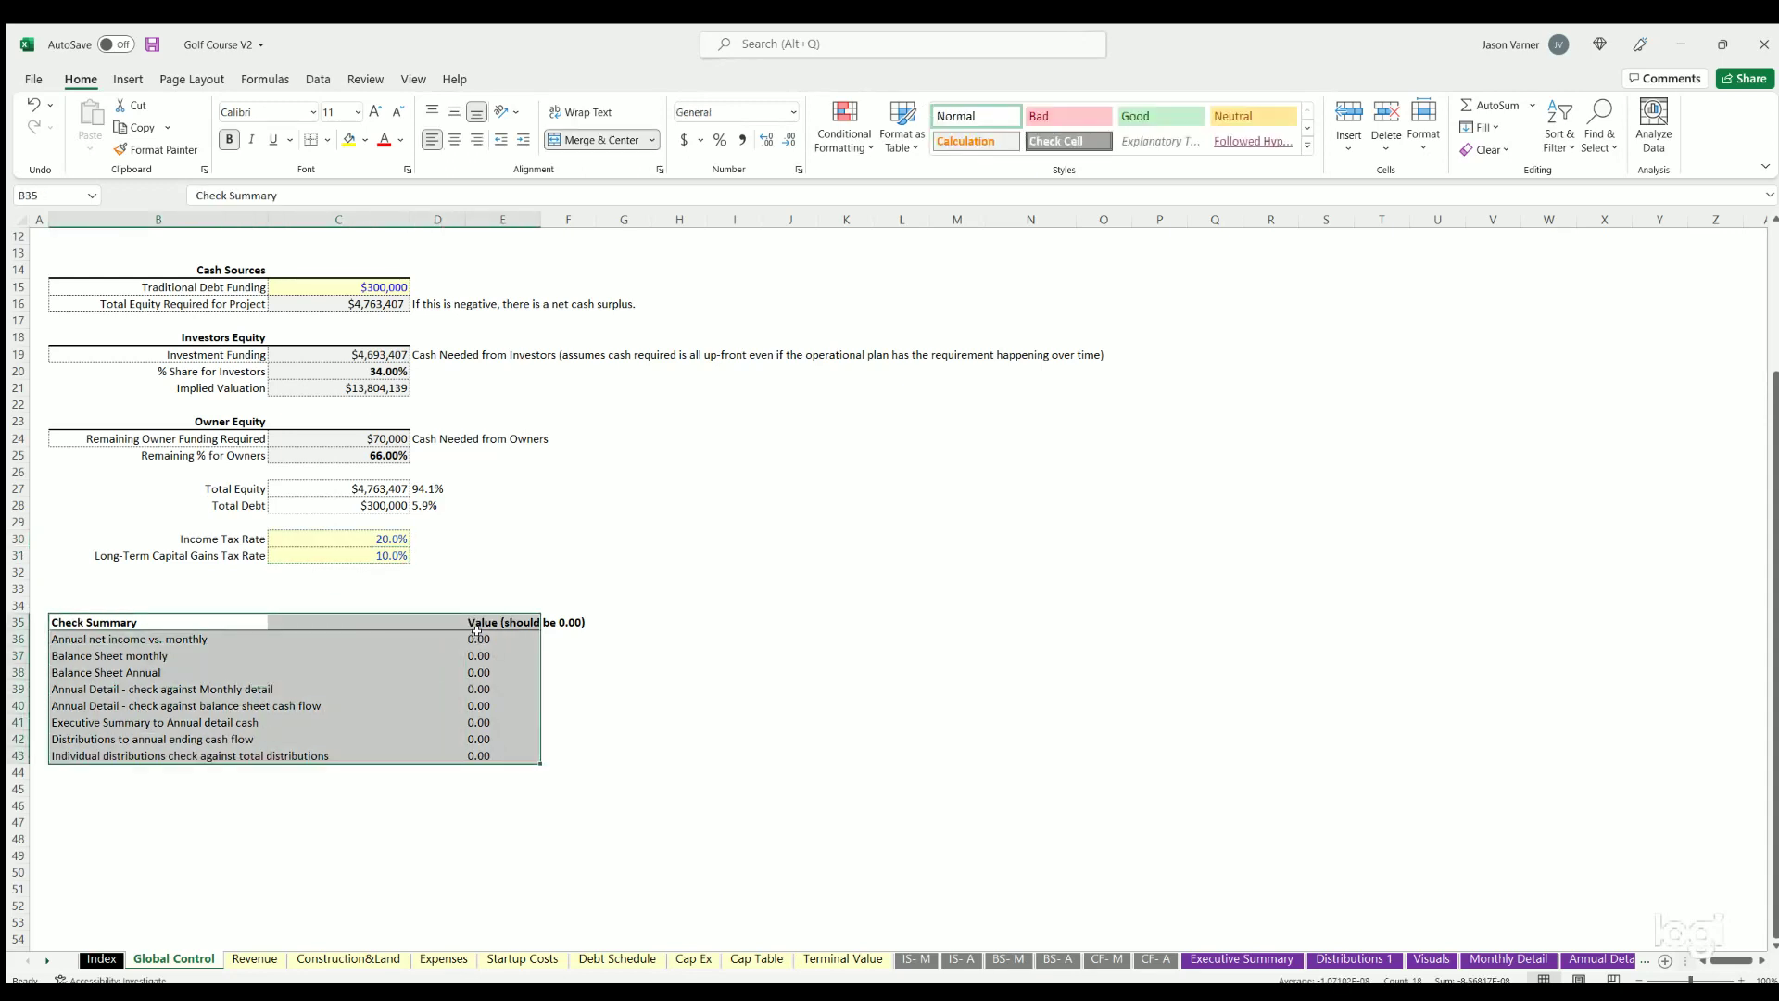
{"action": "left_click_drag", "start_coordinate": [476, 636], "coordinate": [470, 742]}
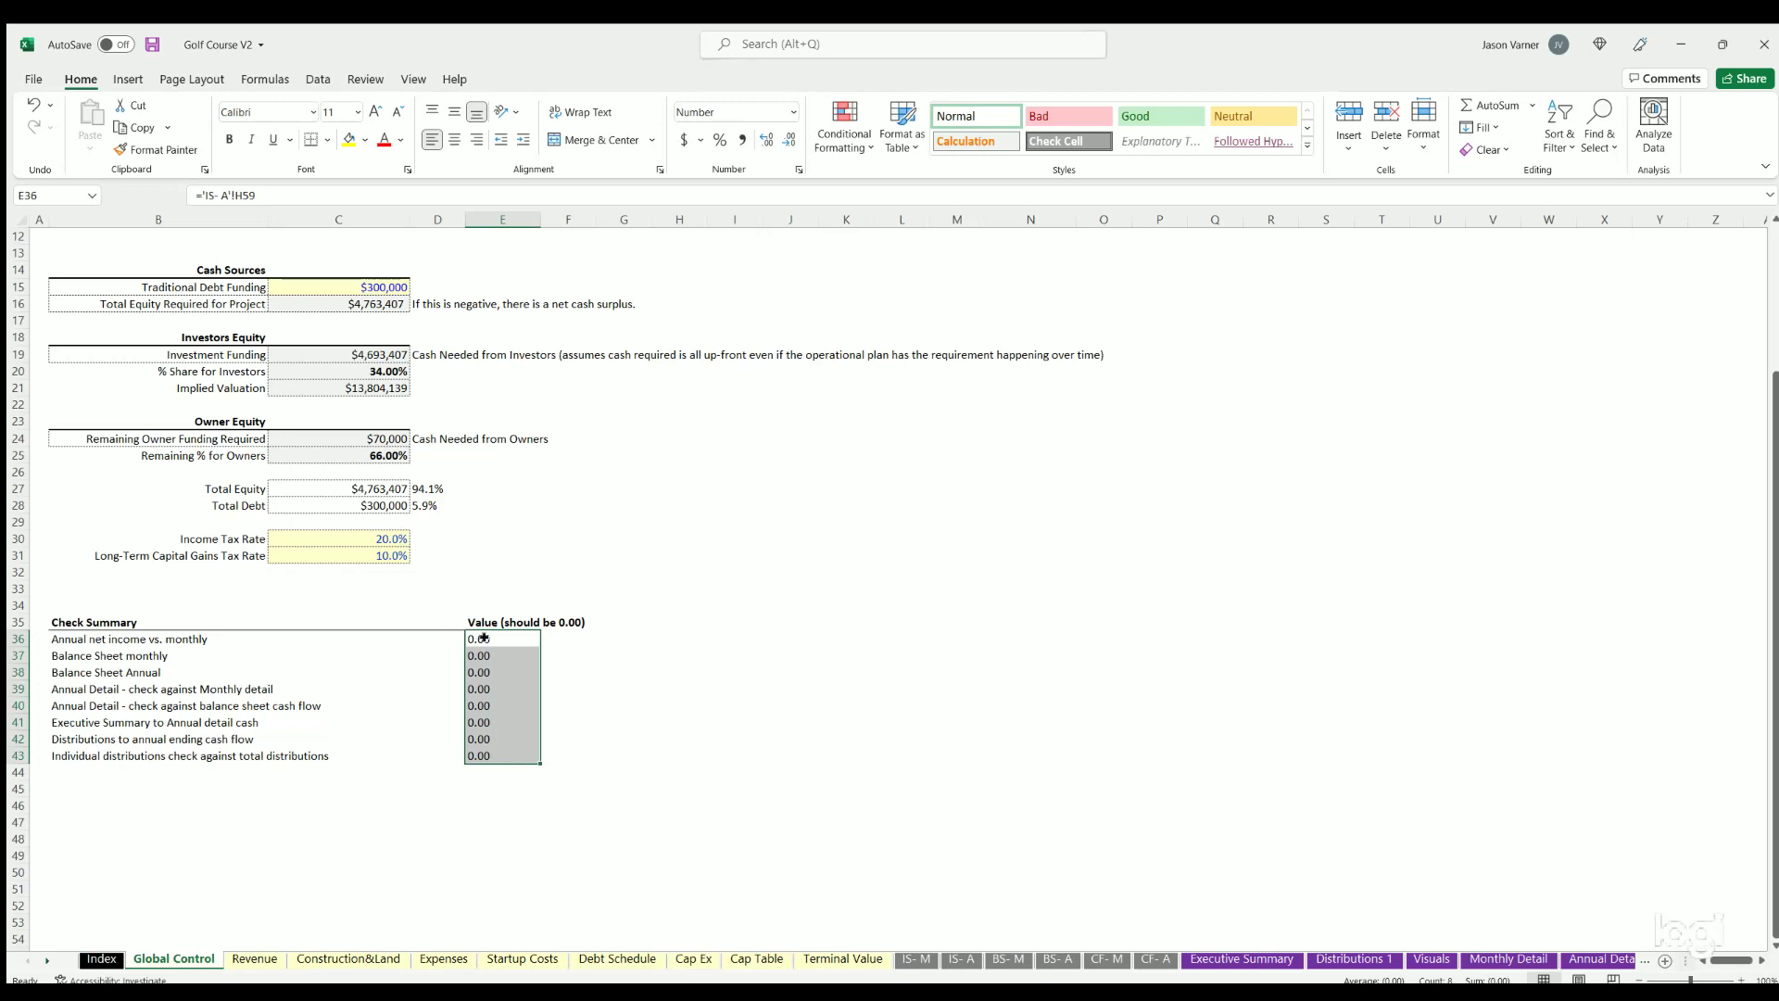
{"action": "left_click_drag", "start_coordinate": [483, 638], "coordinate": [481, 755]}
{"action": "scroll", "coordinate": [619, 745], "scroll_direction": "up", "scroll_amount": 4}
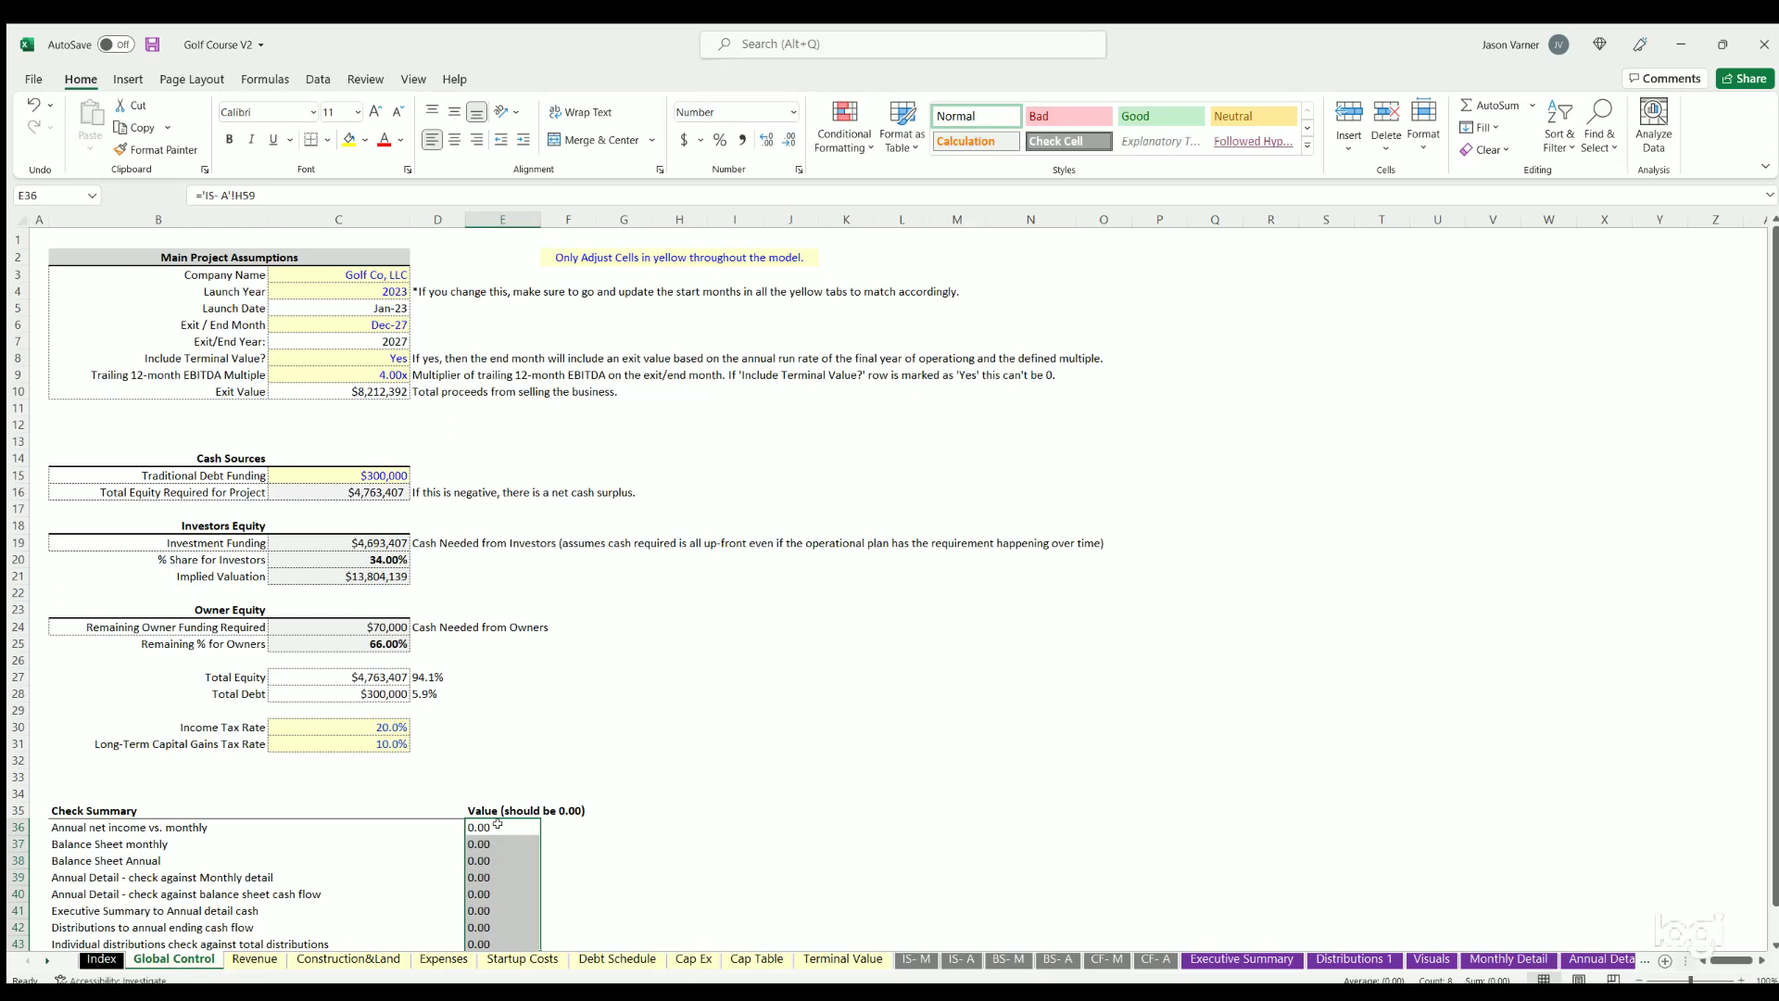
{"action": "left_click_drag", "start_coordinate": [498, 824], "coordinate": [501, 878]}
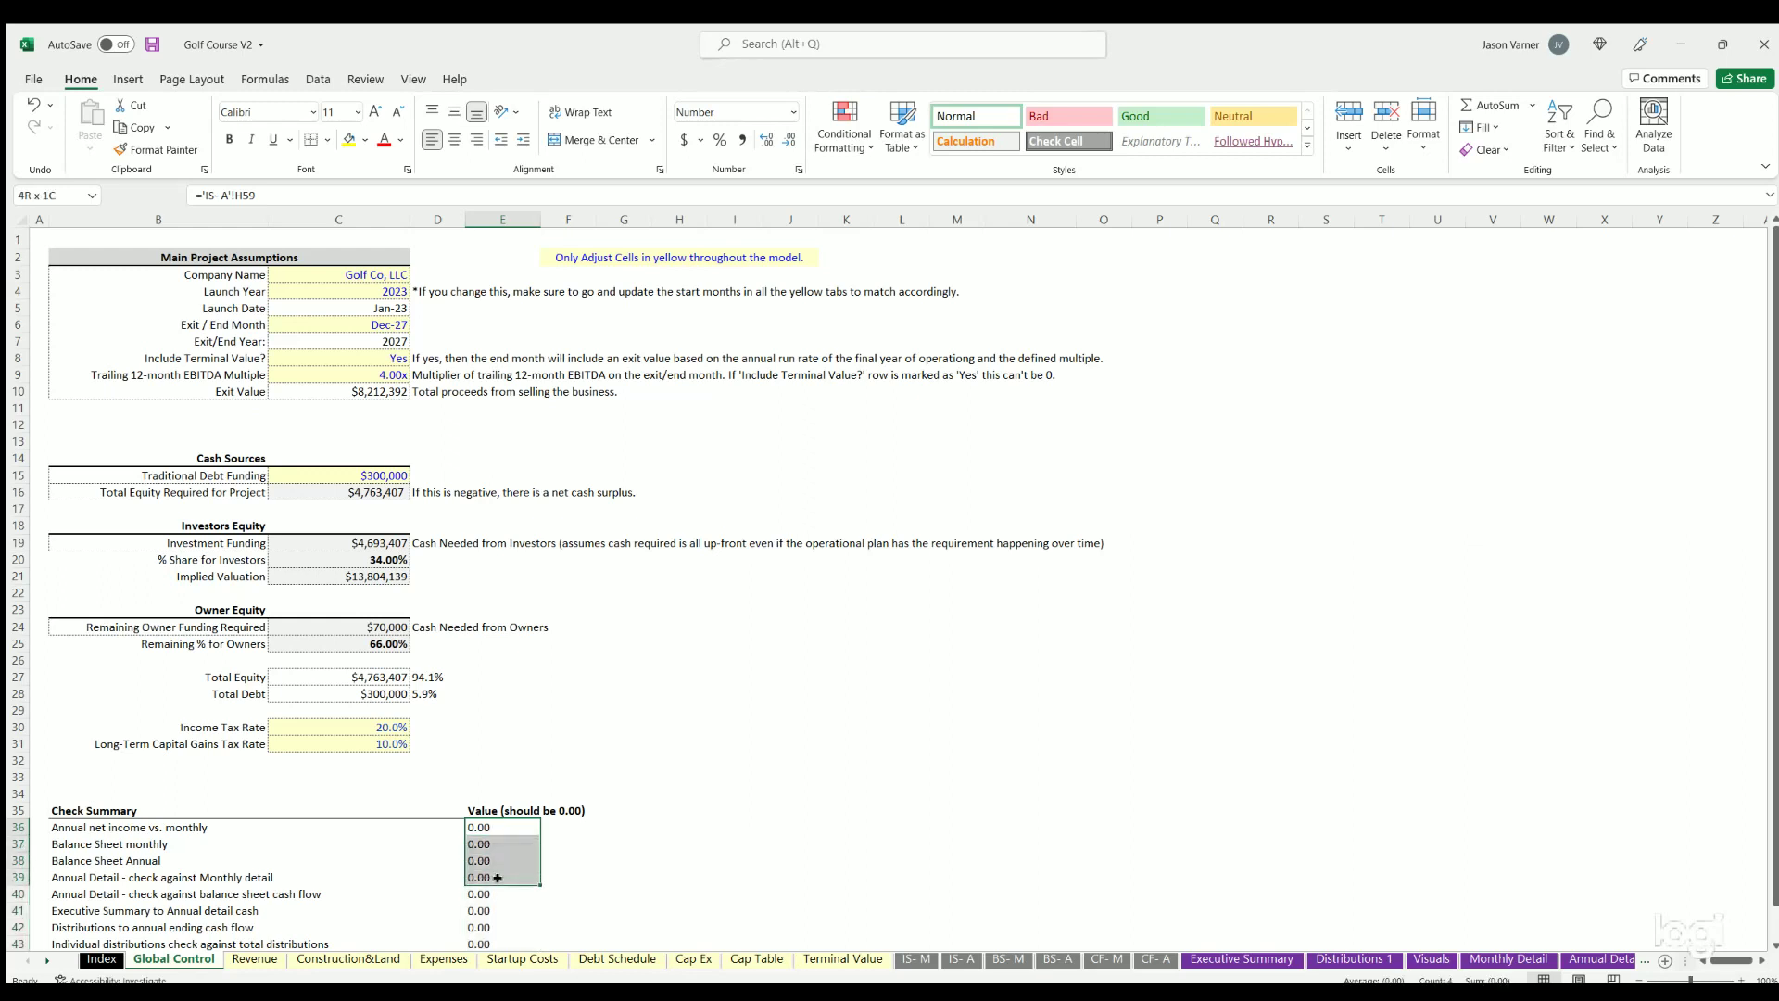
{"action": "left_click", "coordinate": [894, 758]}
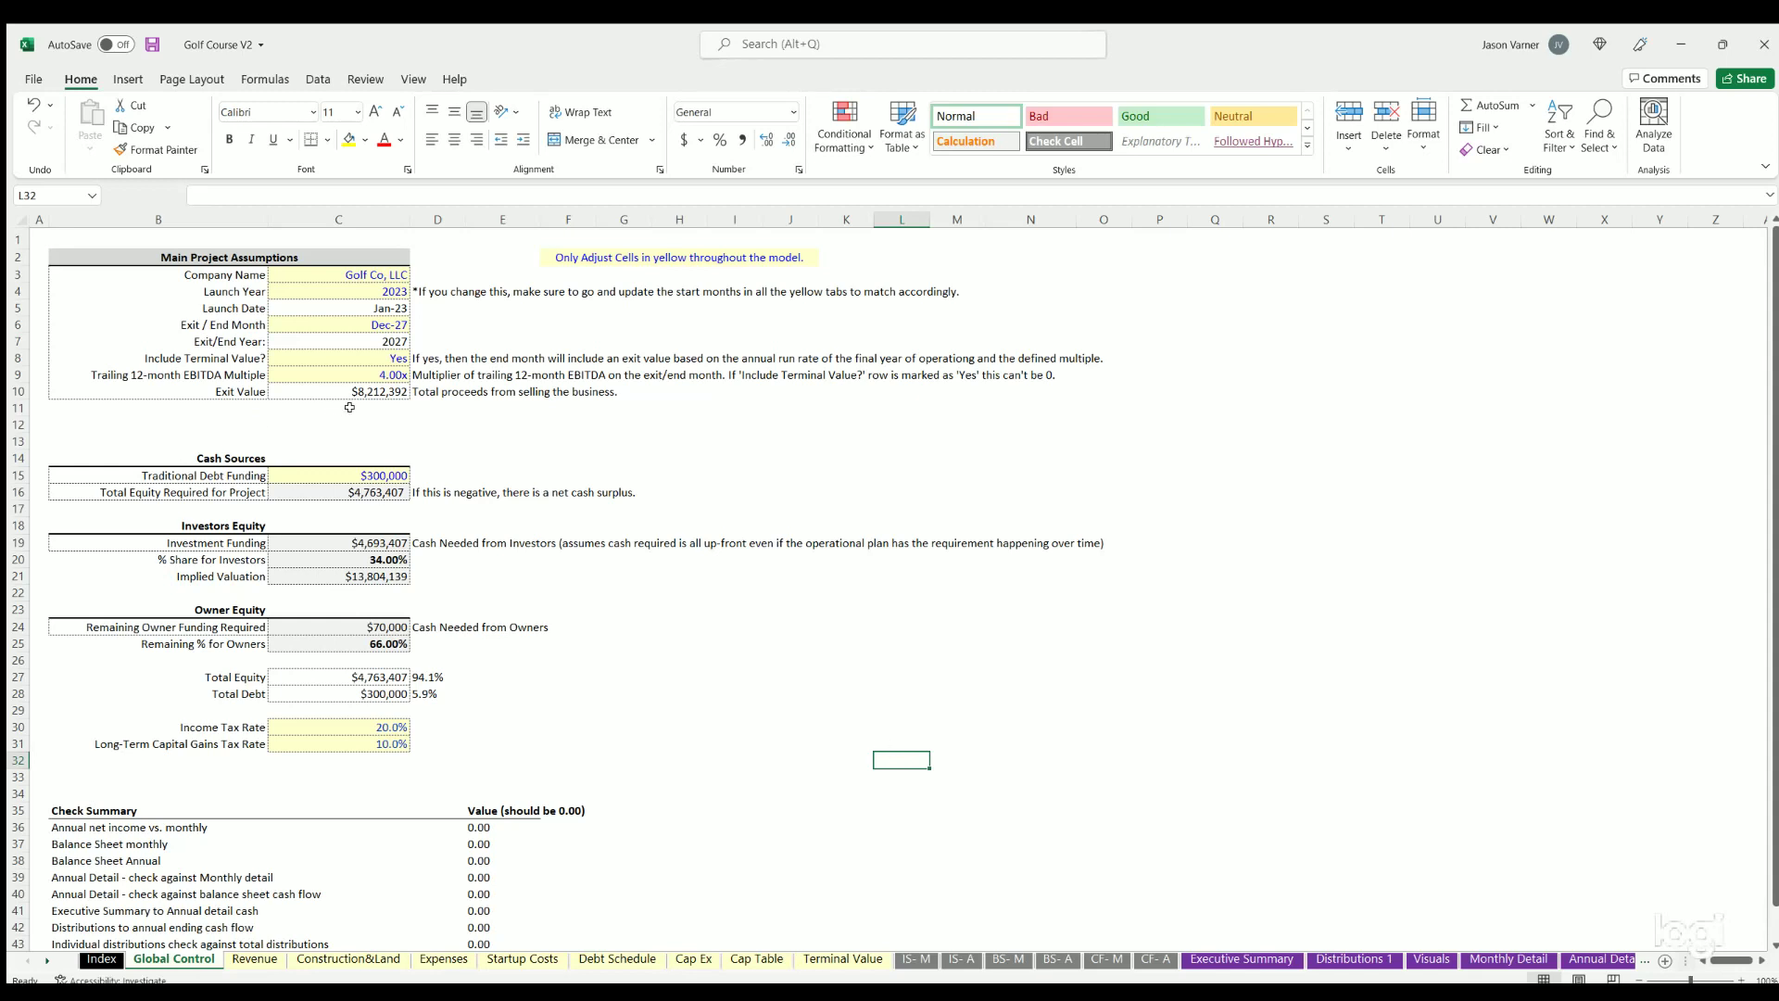
{"action": "left_click", "coordinate": [398, 358]}
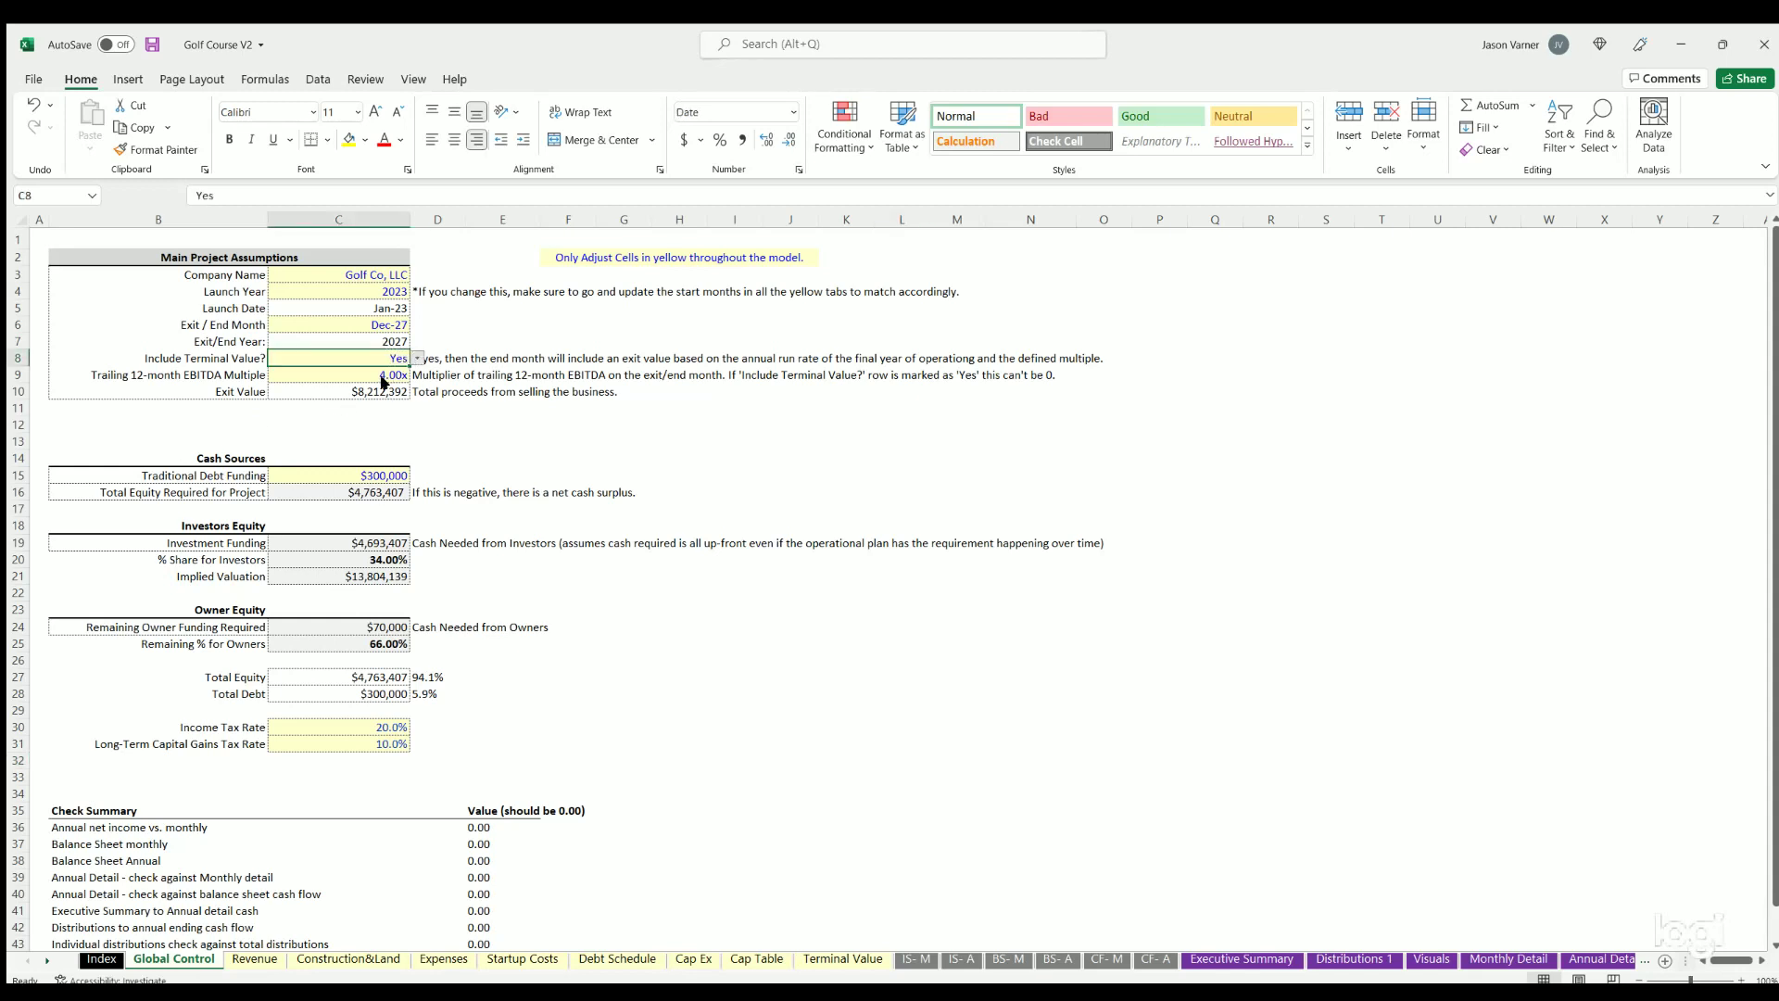
{"action": "left_click", "coordinate": [356, 371]}
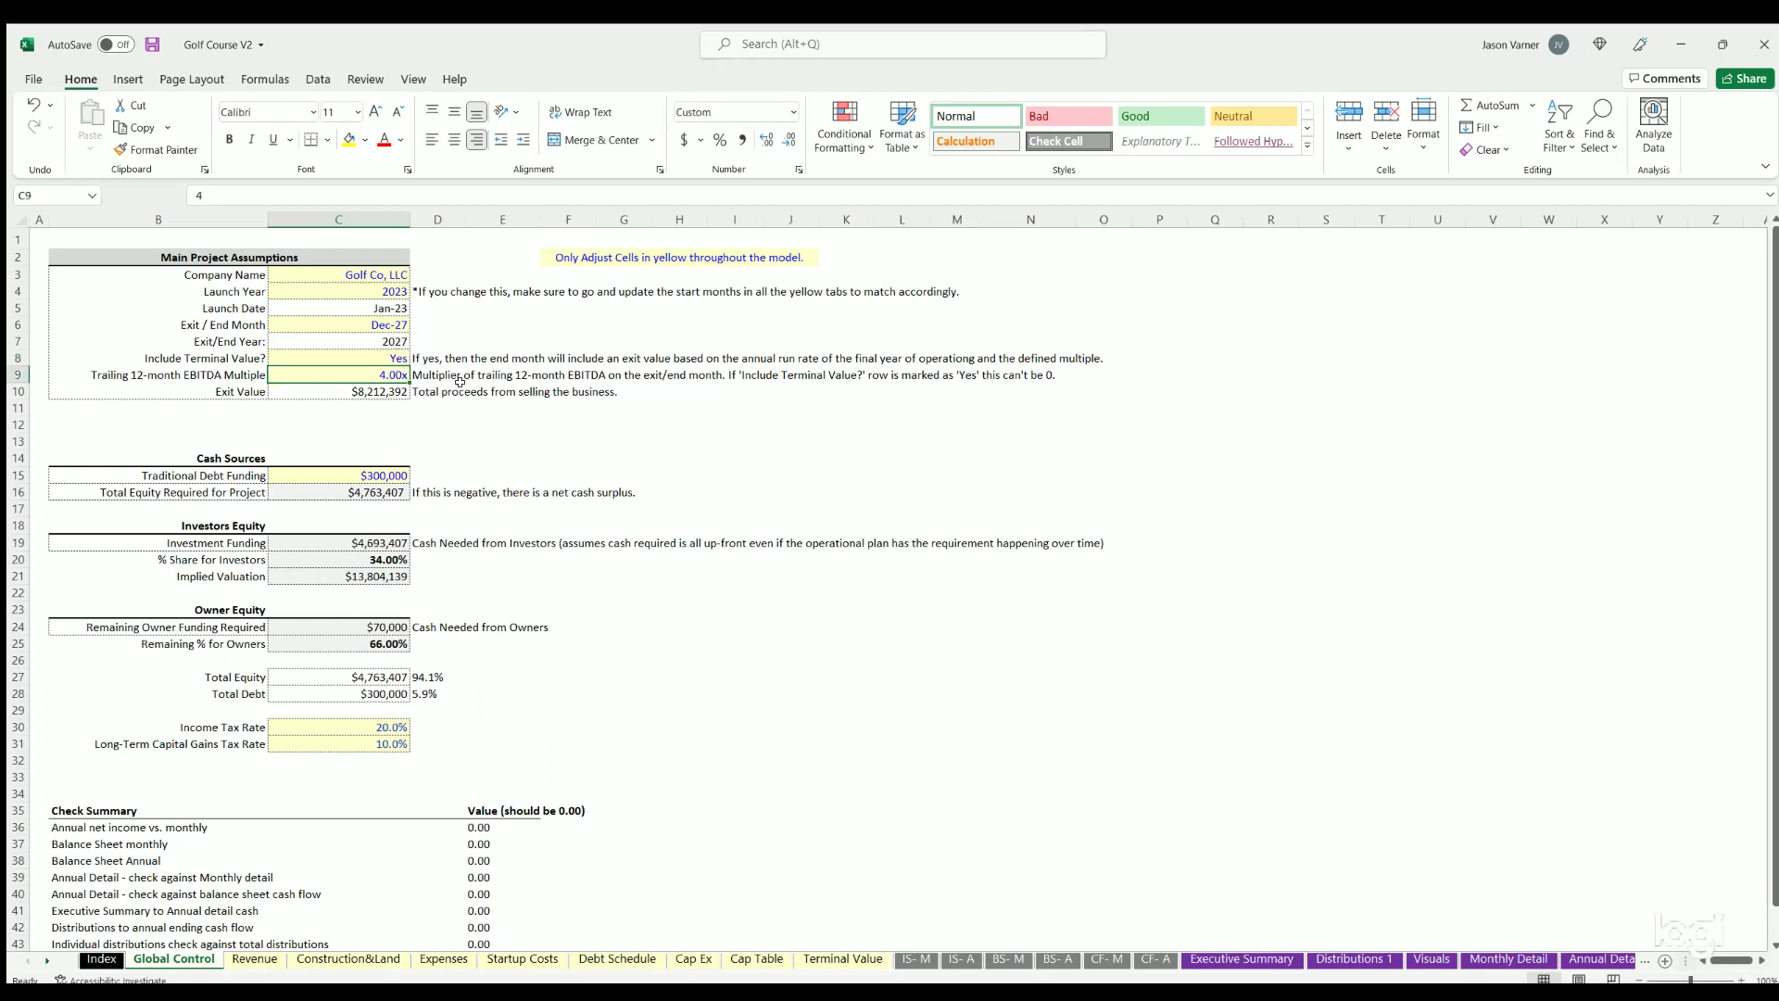
{"action": "type", "text": "0"}
{"action": "key", "text": "Return"}
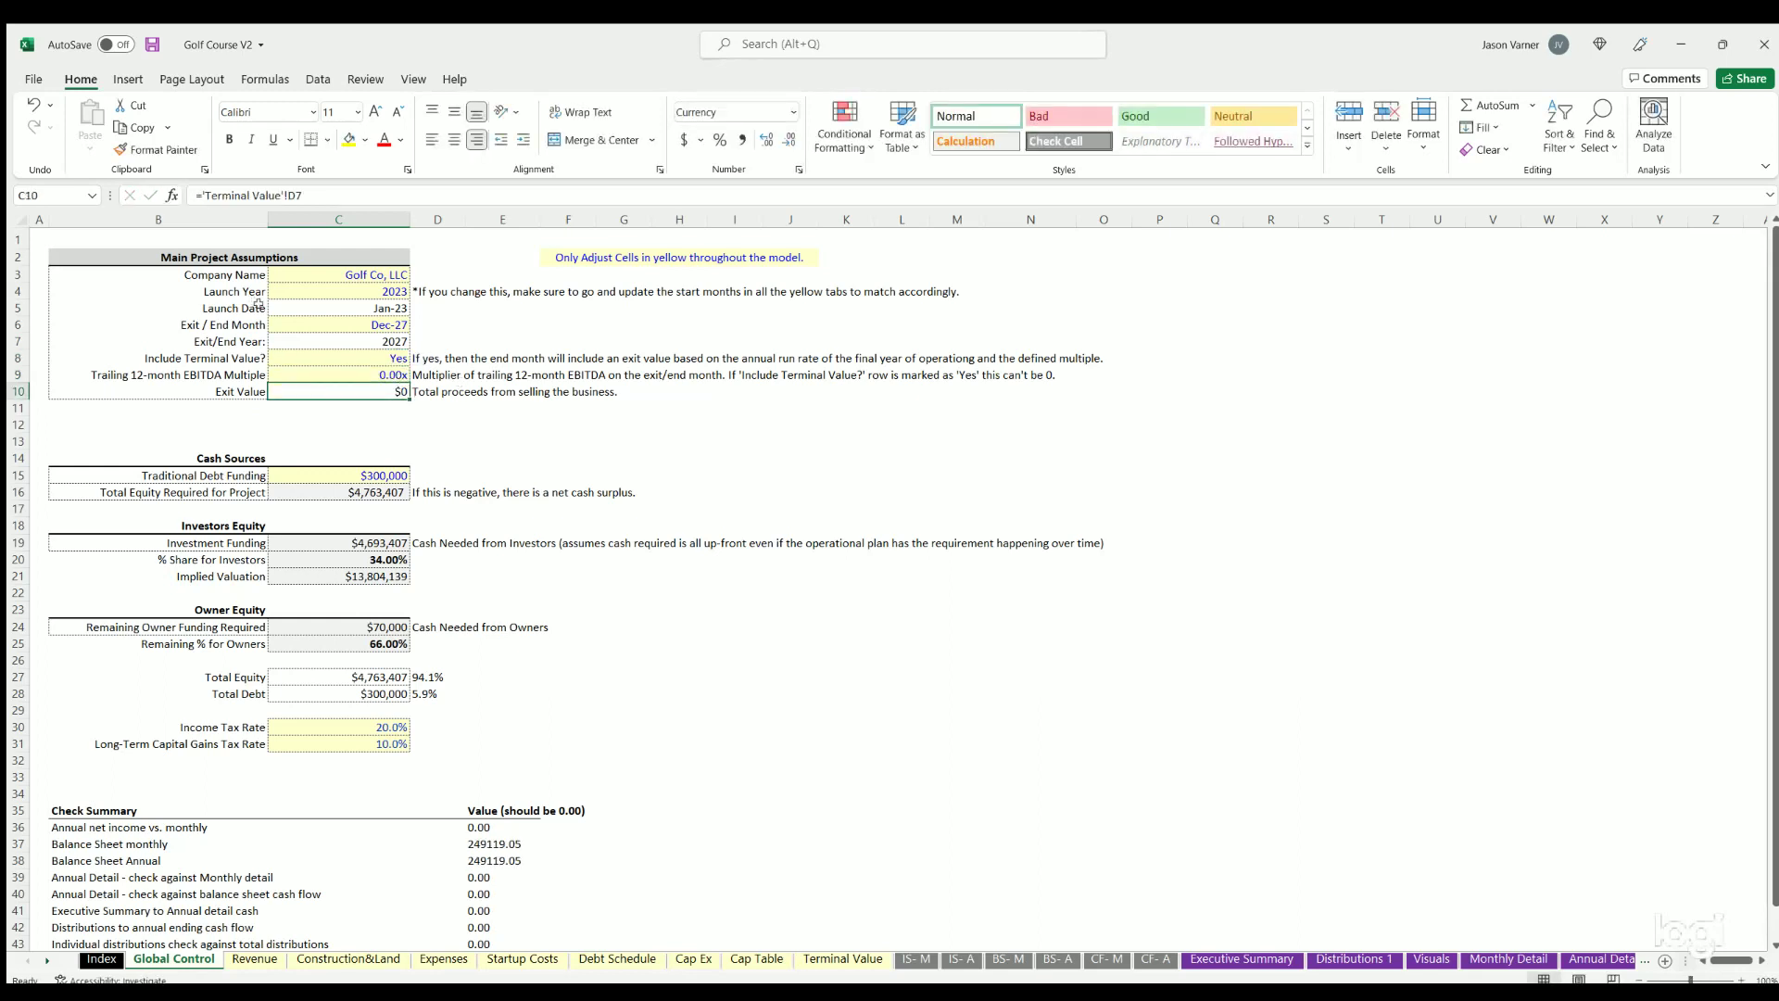
{"action": "left_click_drag", "start_coordinate": [334, 358], "coordinate": [278, 372]}
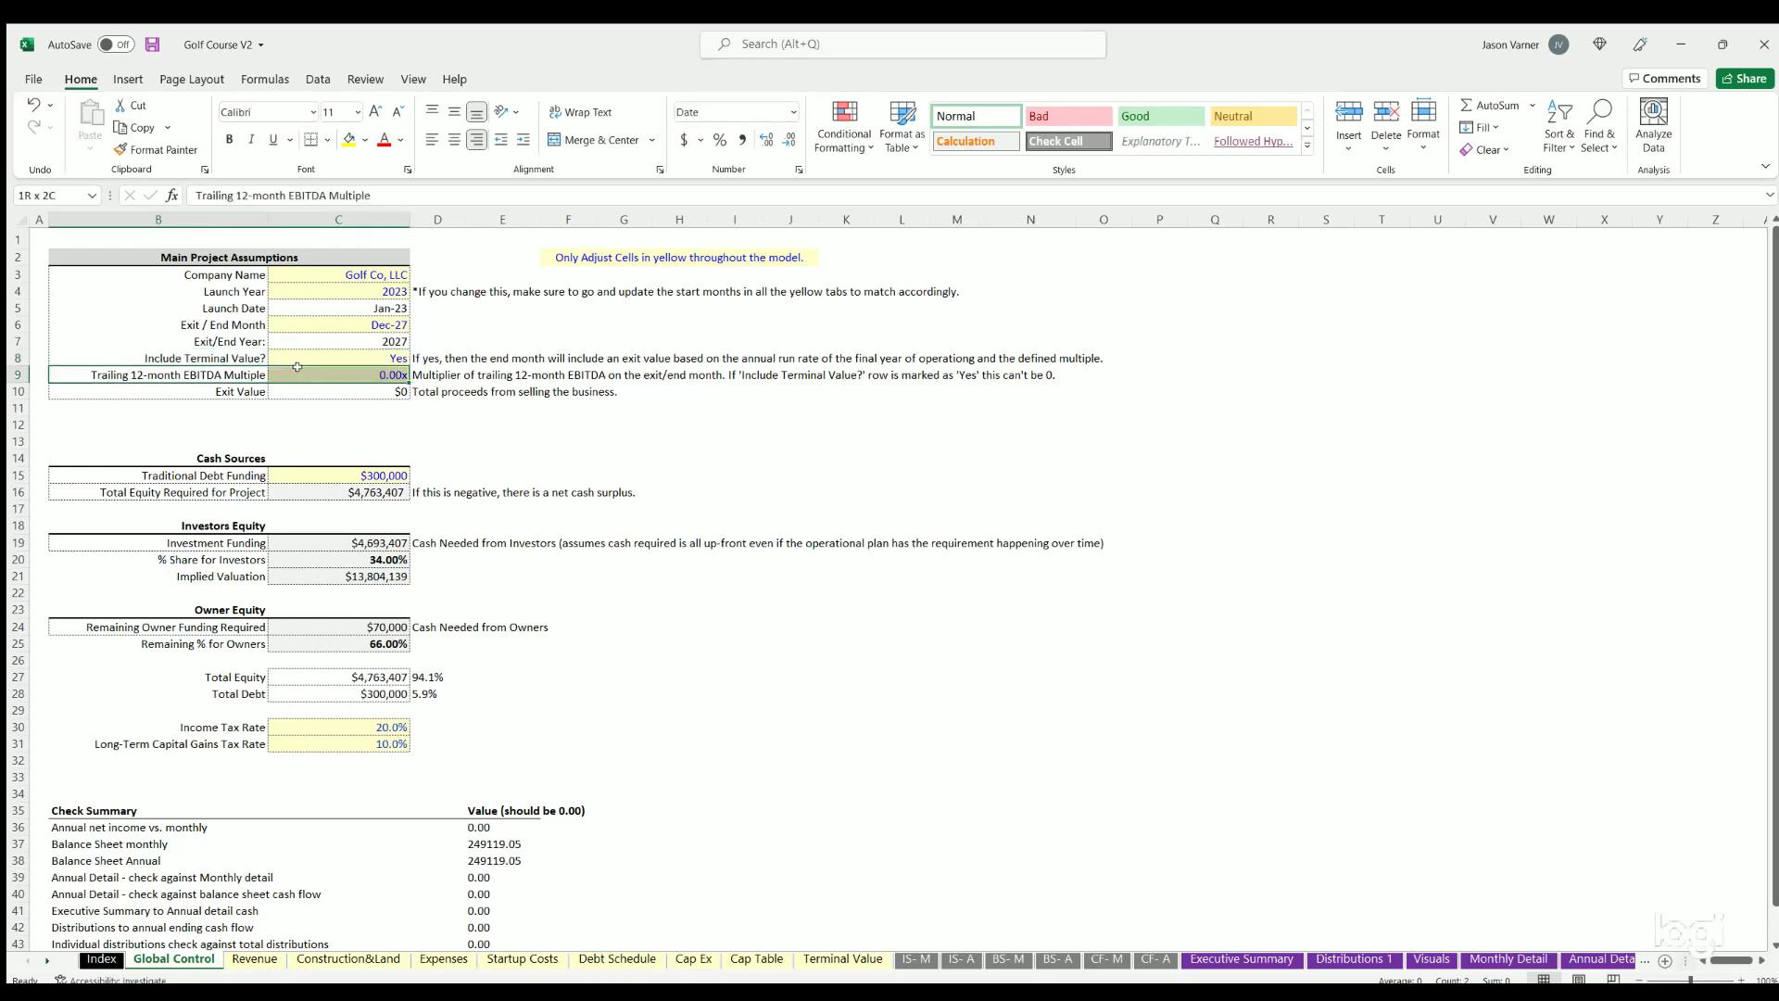
{"action": "left_click", "coordinate": [34, 104]}
{"action": "left_click", "coordinate": [393, 358]}
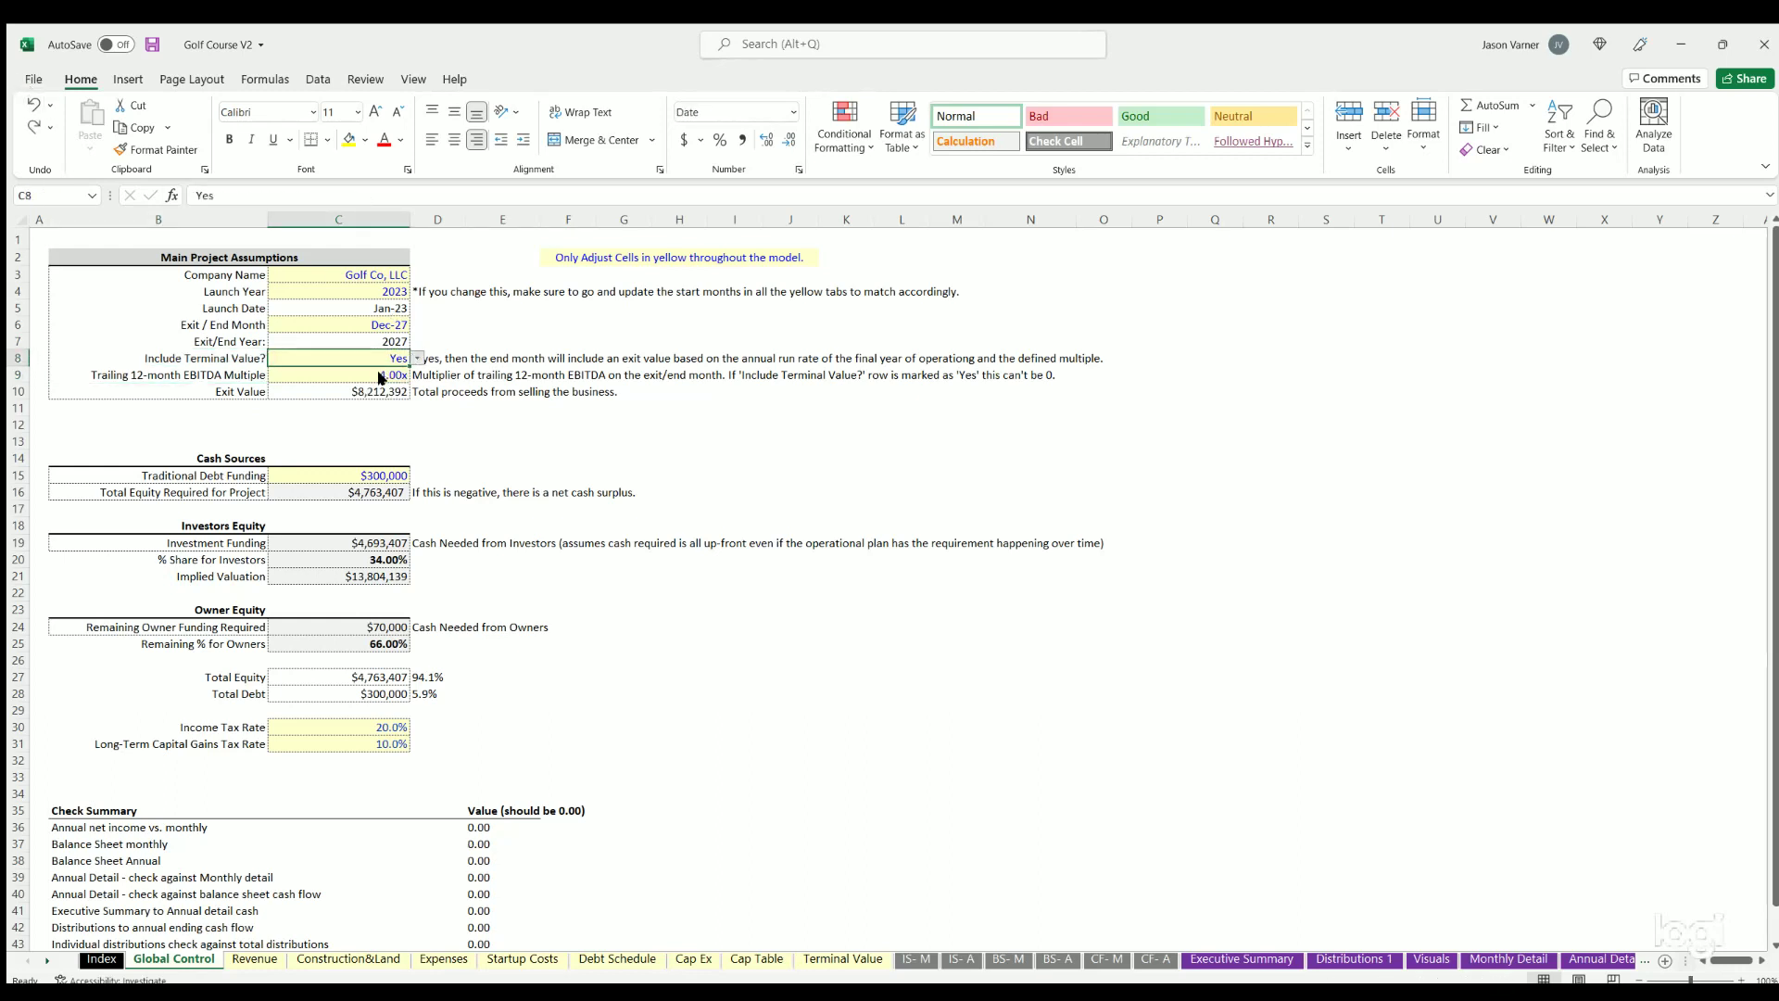
{"action": "key", "text": "ctrl+y"}
{"action": "key", "text": "ctrl+z"}
Step: Confirm the Feb-23 revenue start on the Revenue sheet against Global Control's Launch Year and Launch Date
{"action": "left_click", "coordinate": [252, 960]}
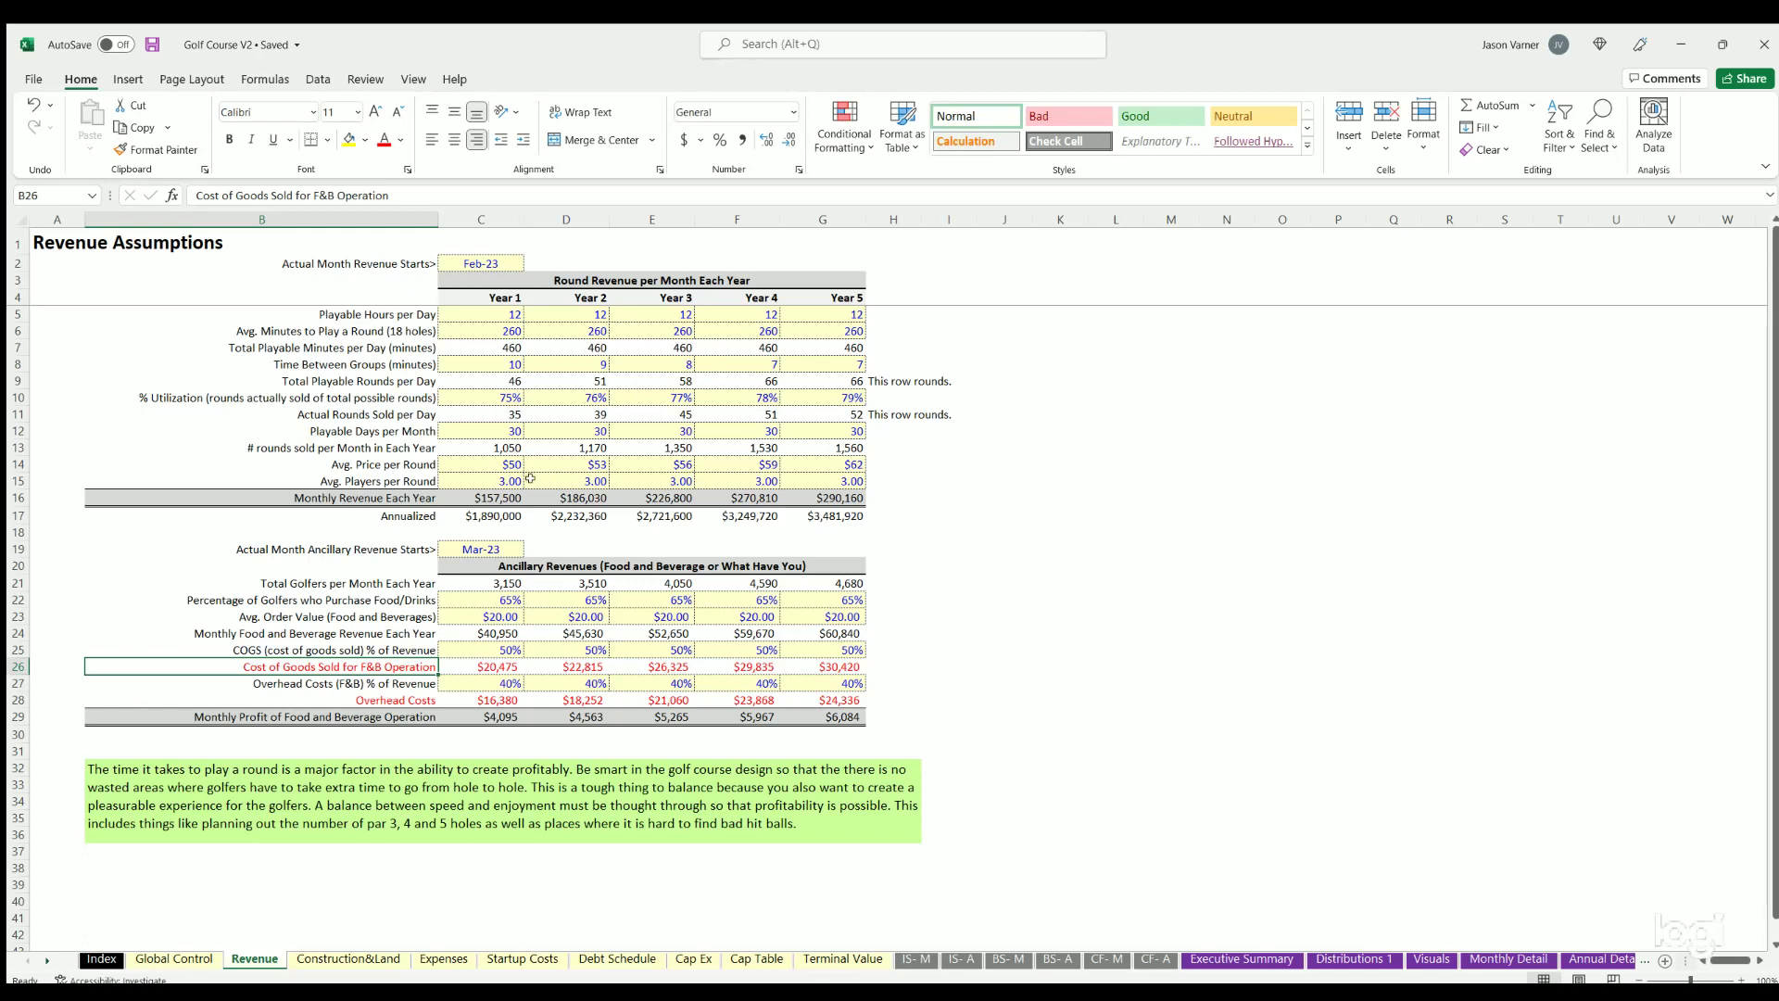
{"action": "left_click", "coordinate": [487, 263]}
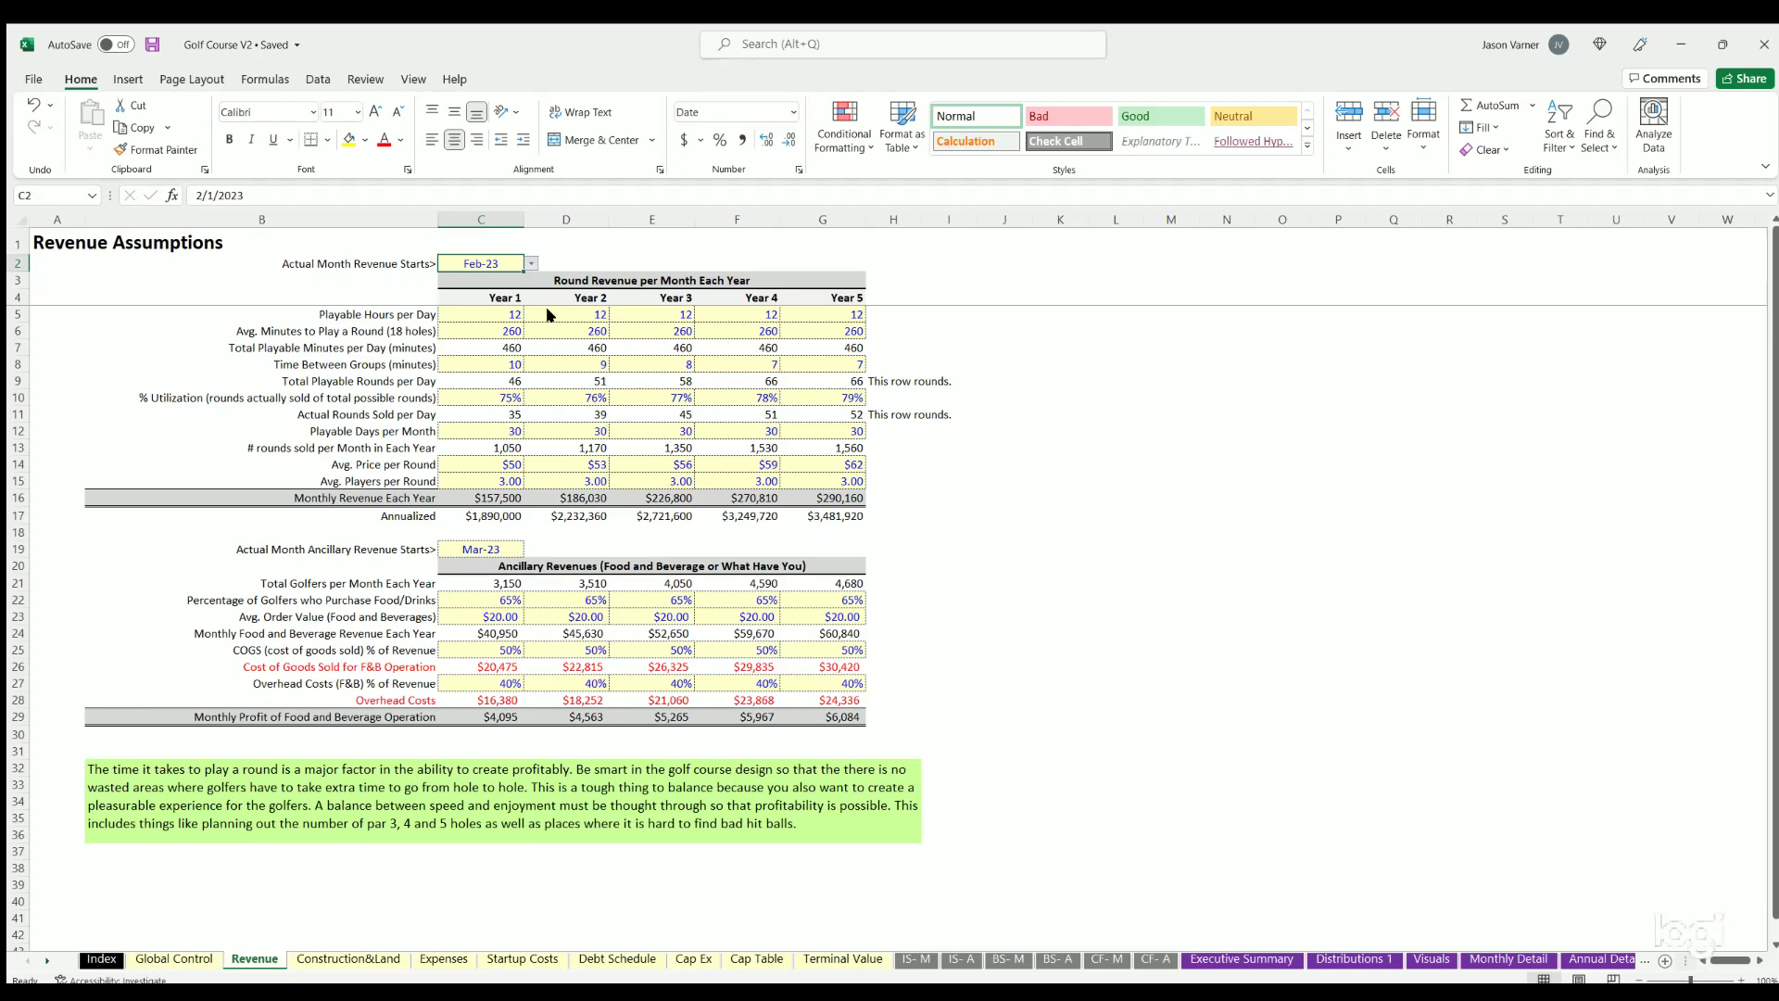
{"action": "left_click", "coordinate": [174, 958]}
{"action": "left_click", "coordinate": [371, 290]}
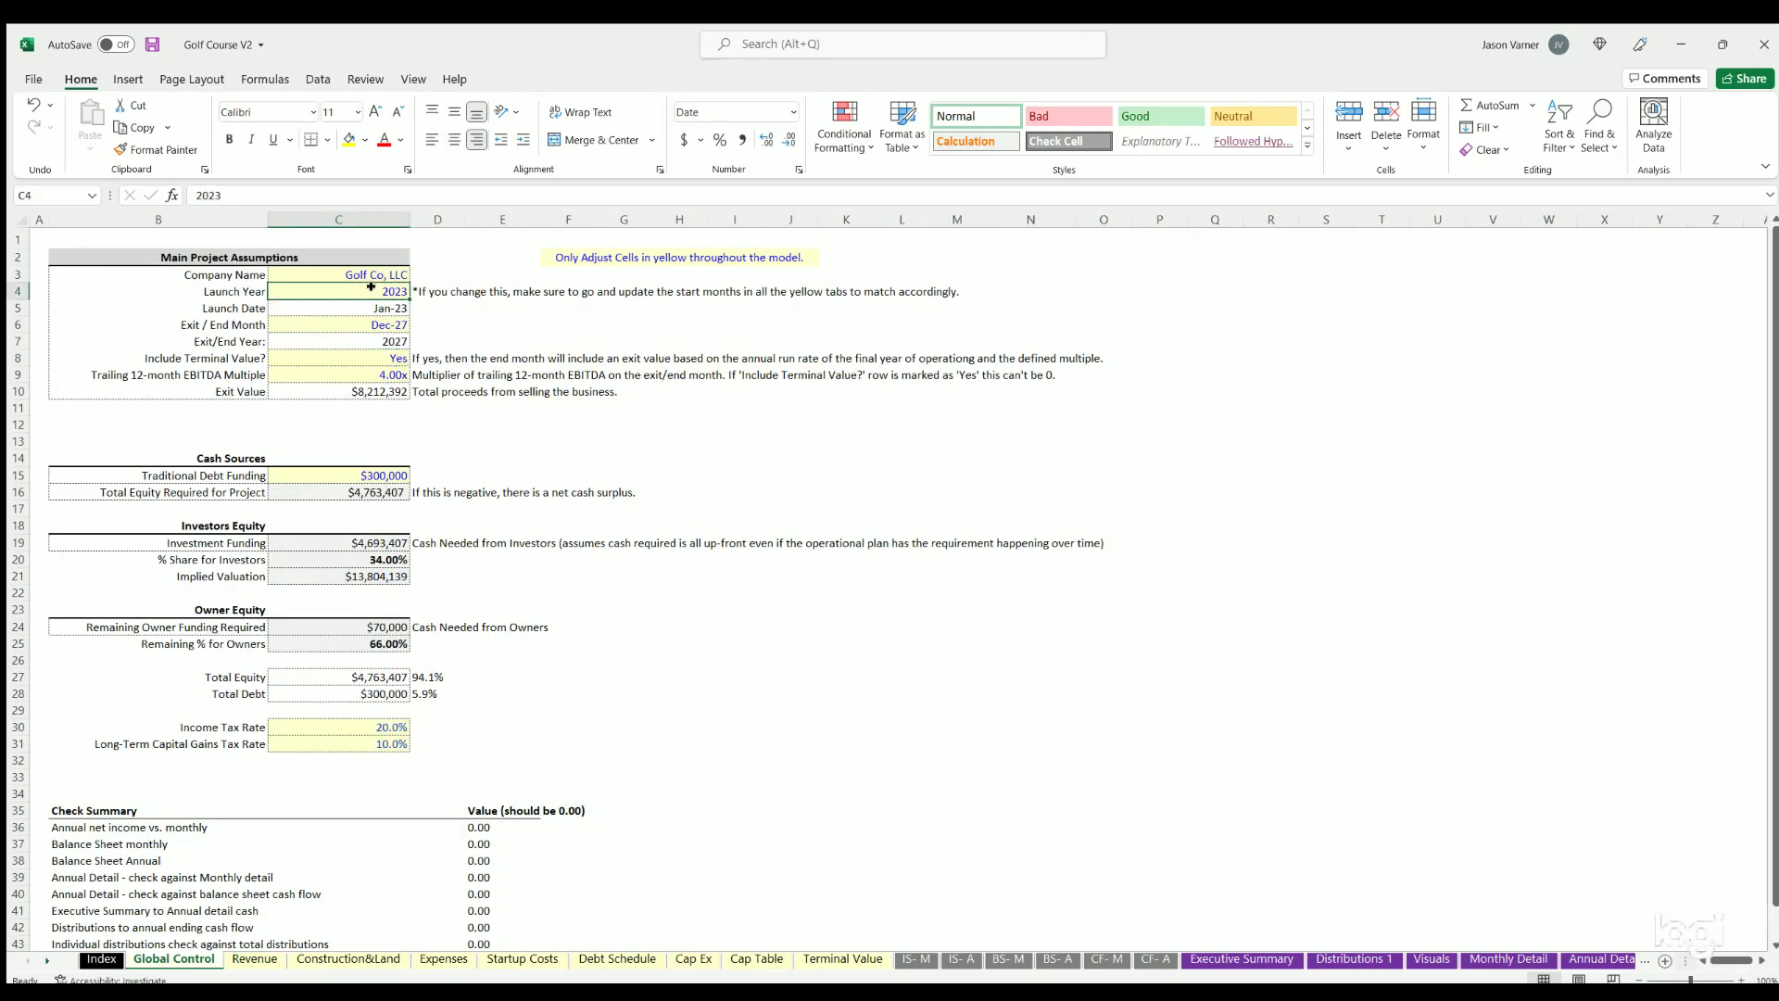
{"action": "left_click_drag", "start_coordinate": [370, 289], "coordinate": [225, 309]}
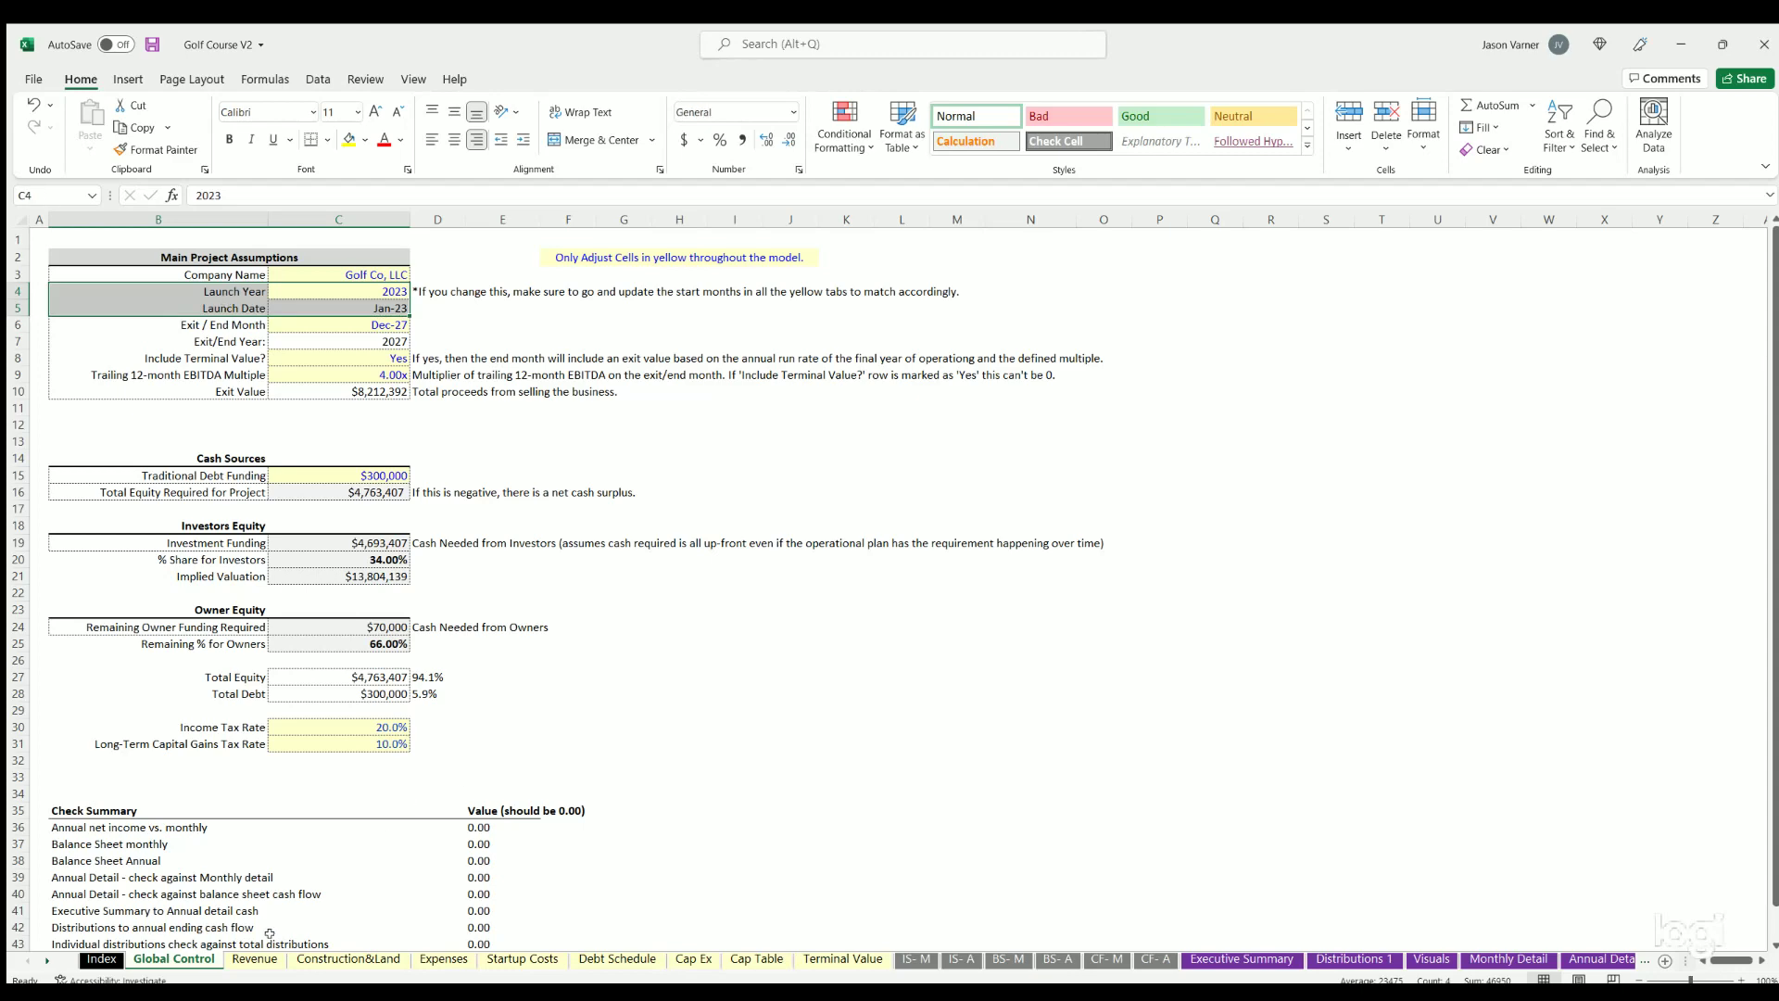
{"action": "left_click", "coordinate": [255, 960]}
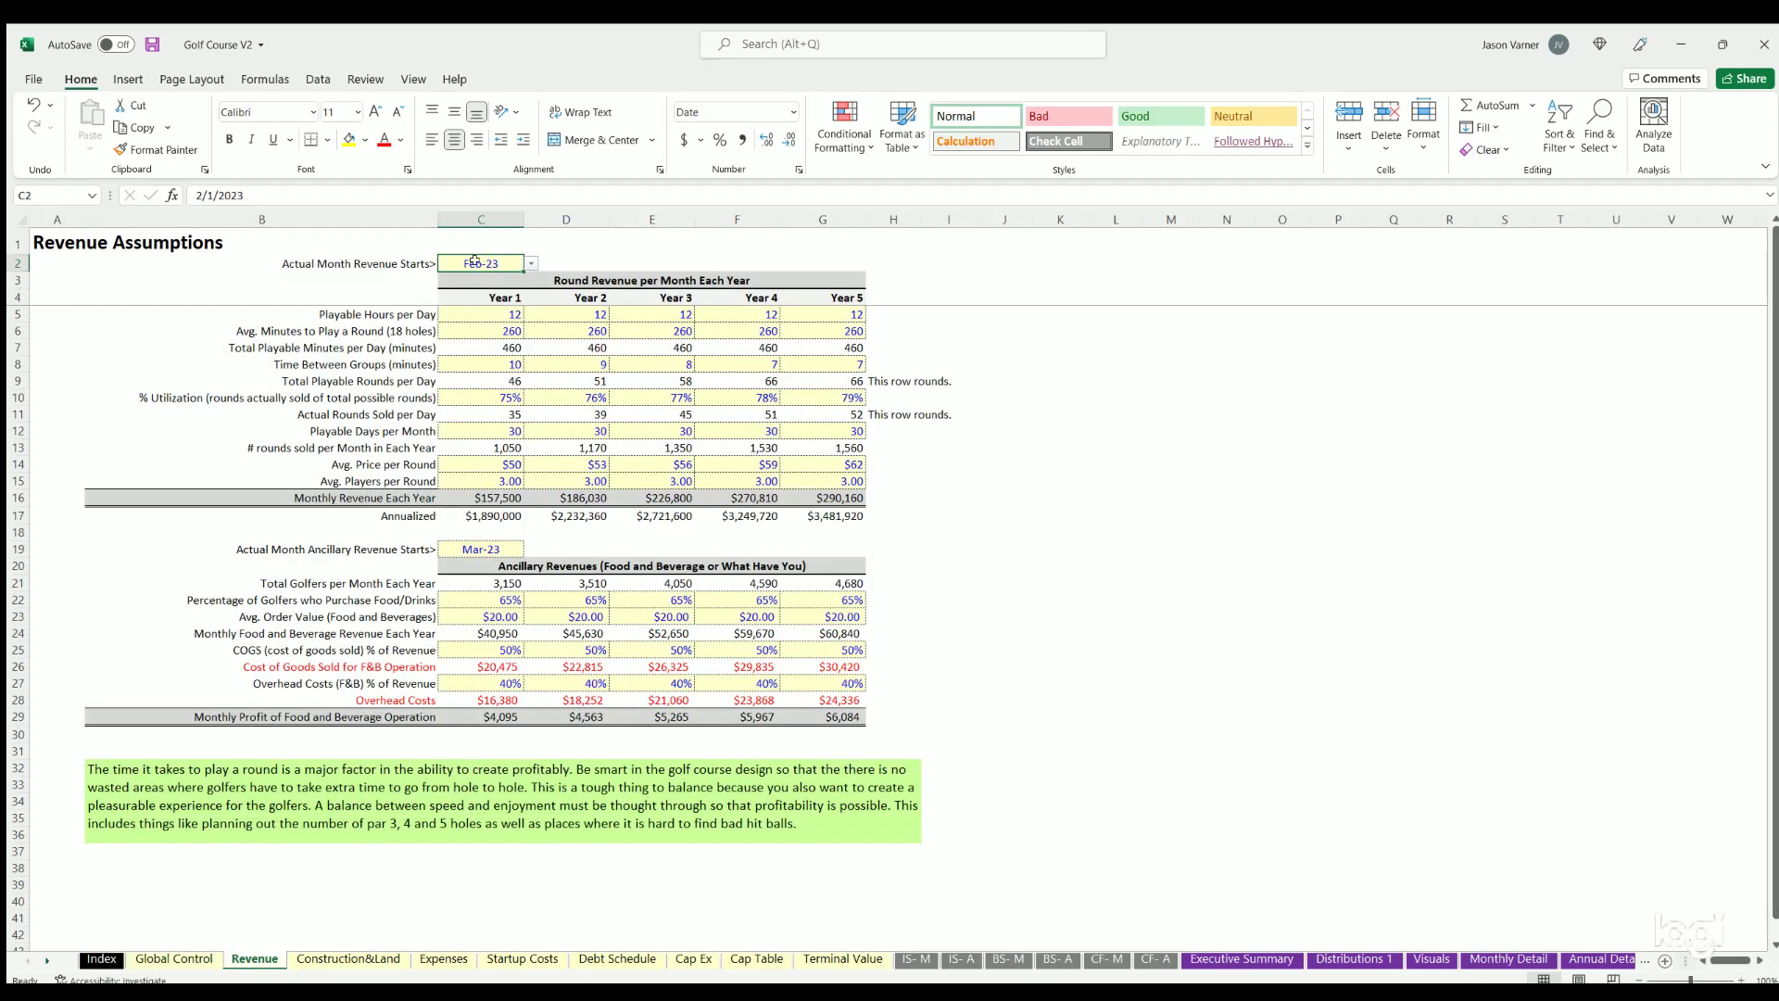
{"action": "left_click", "coordinate": [344, 260]}
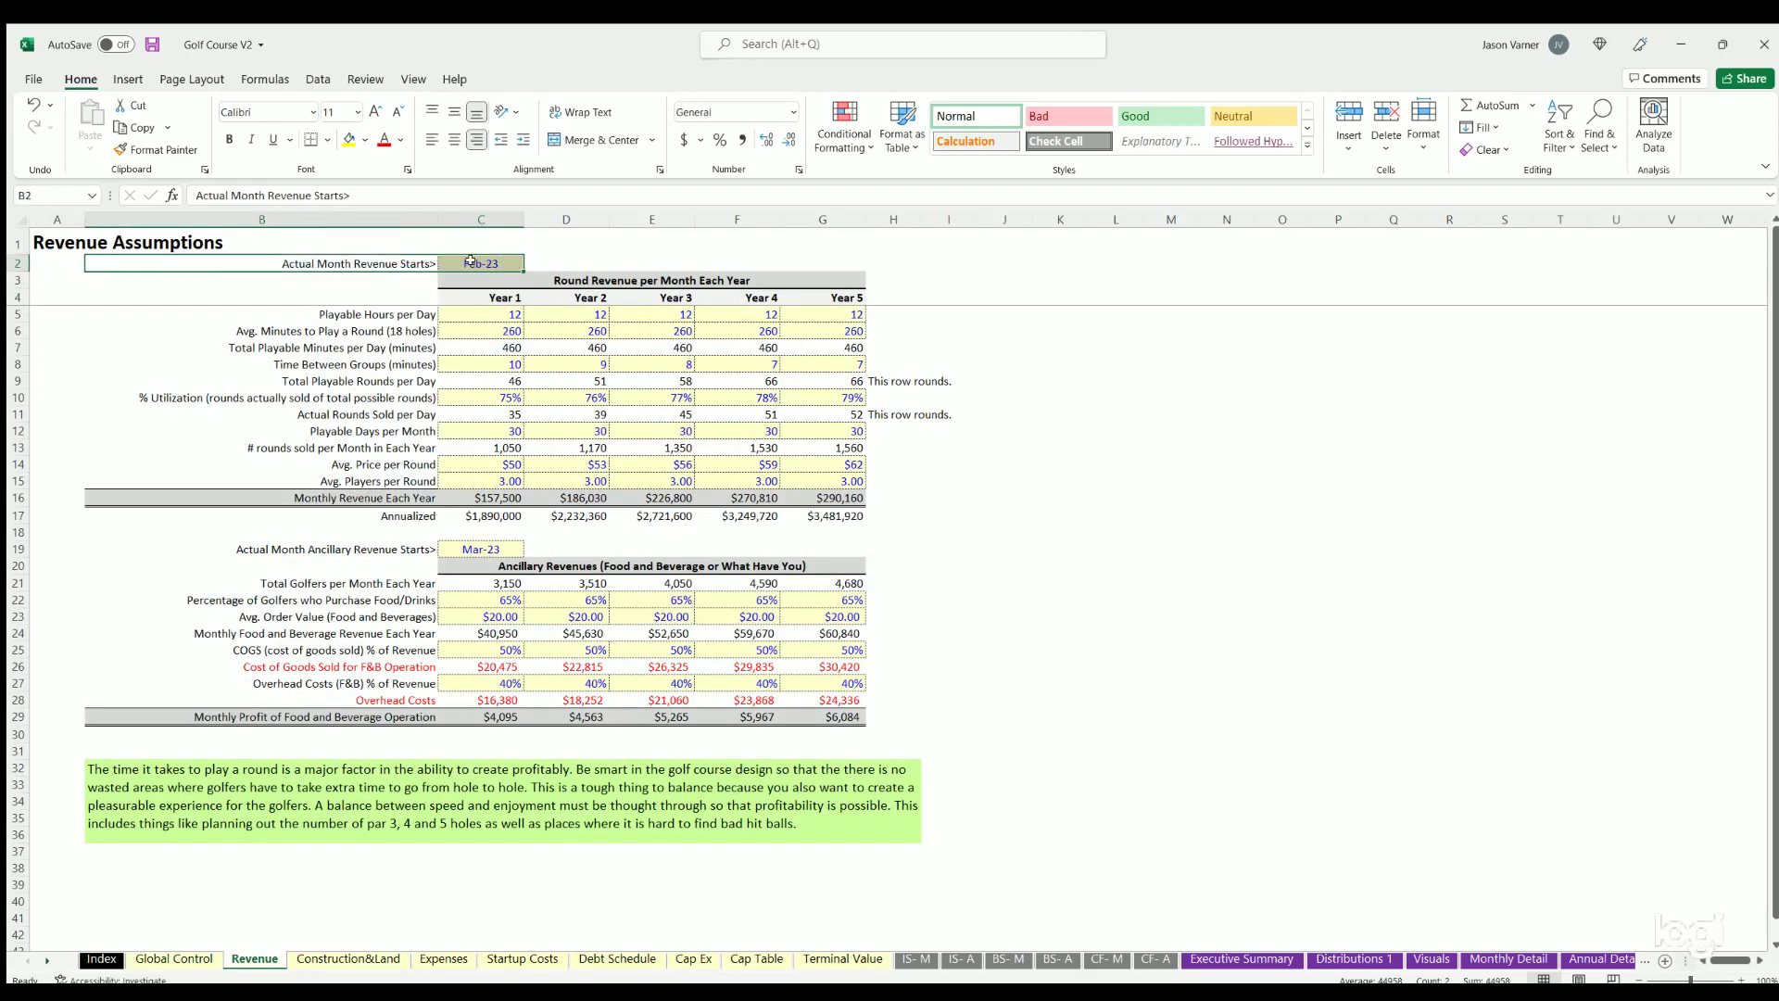
{"action": "left_click", "coordinate": [469, 262]}
{"action": "left_click", "coordinate": [470, 312]}
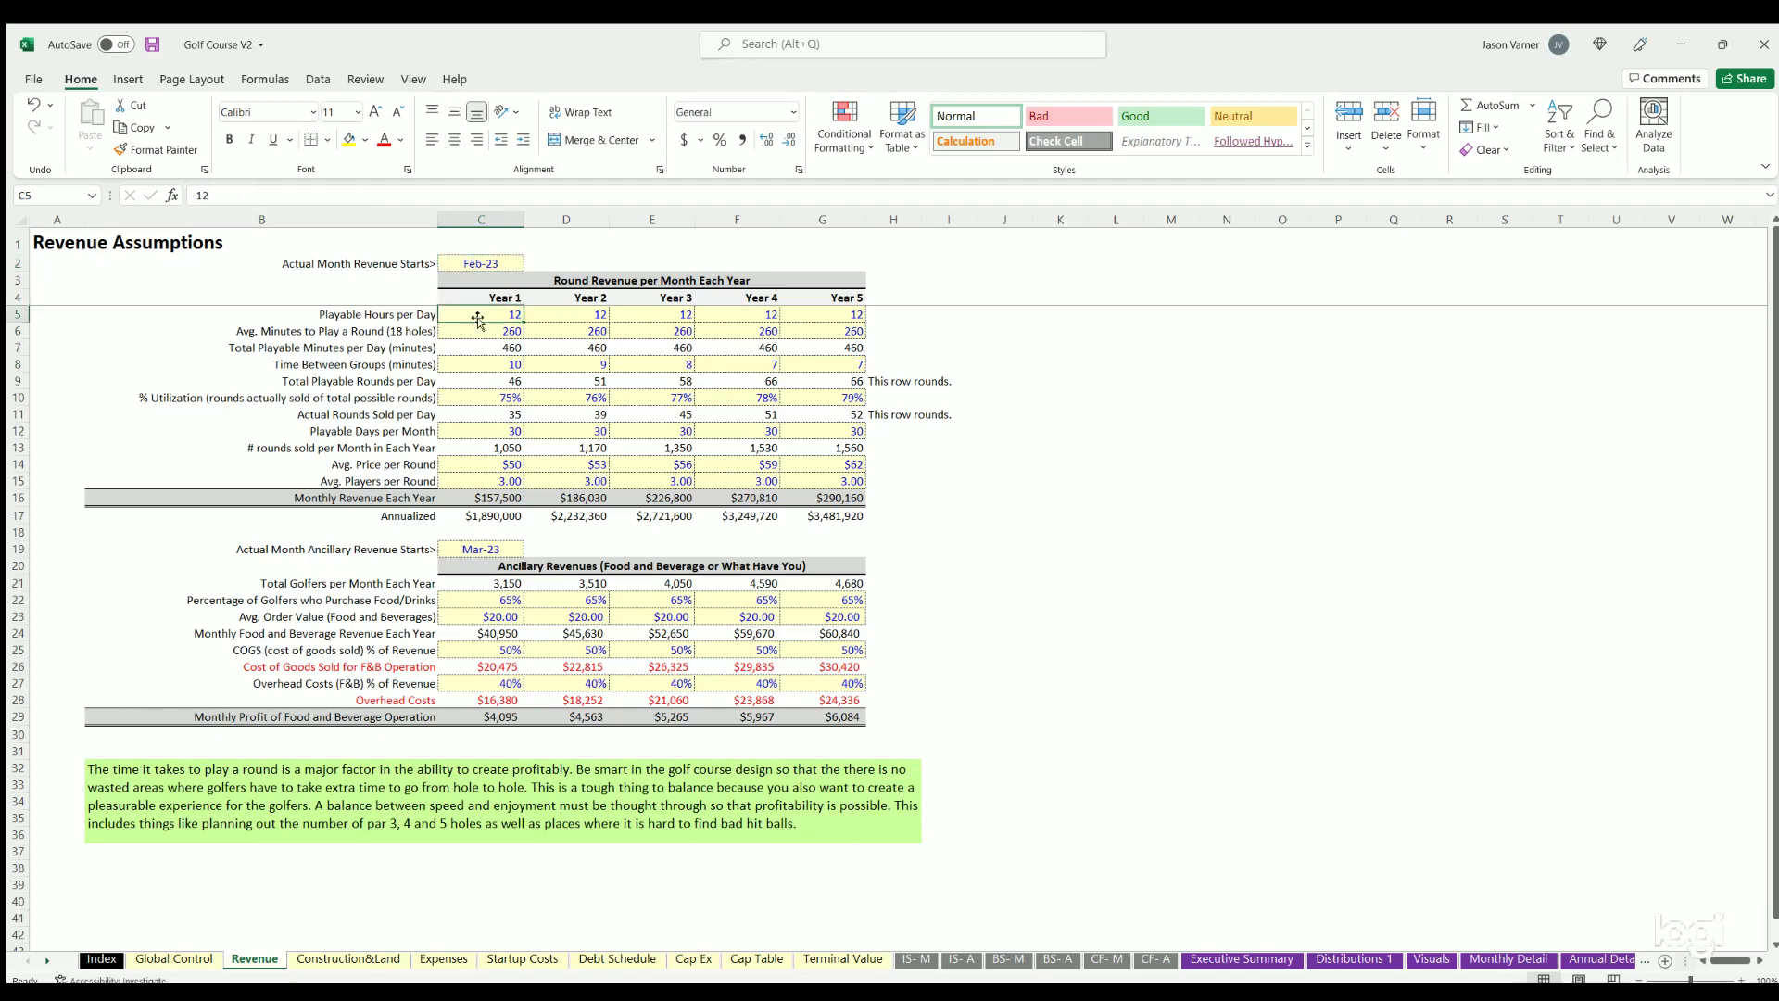
{"action": "left_click", "coordinate": [482, 294]}
{"action": "key", "text": "shift+Right"}
{"action": "key", "text": "shift+Right"}
{"action": "key", "text": "shift+Right"}
{"action": "key", "text": "shift+Right"}
{"action": "left_click_drag", "start_coordinate": [384, 313], "coordinate": [468, 305]}
{"action": "left_click", "coordinate": [469, 309]}
{"action": "left_click", "coordinate": [497, 329]}
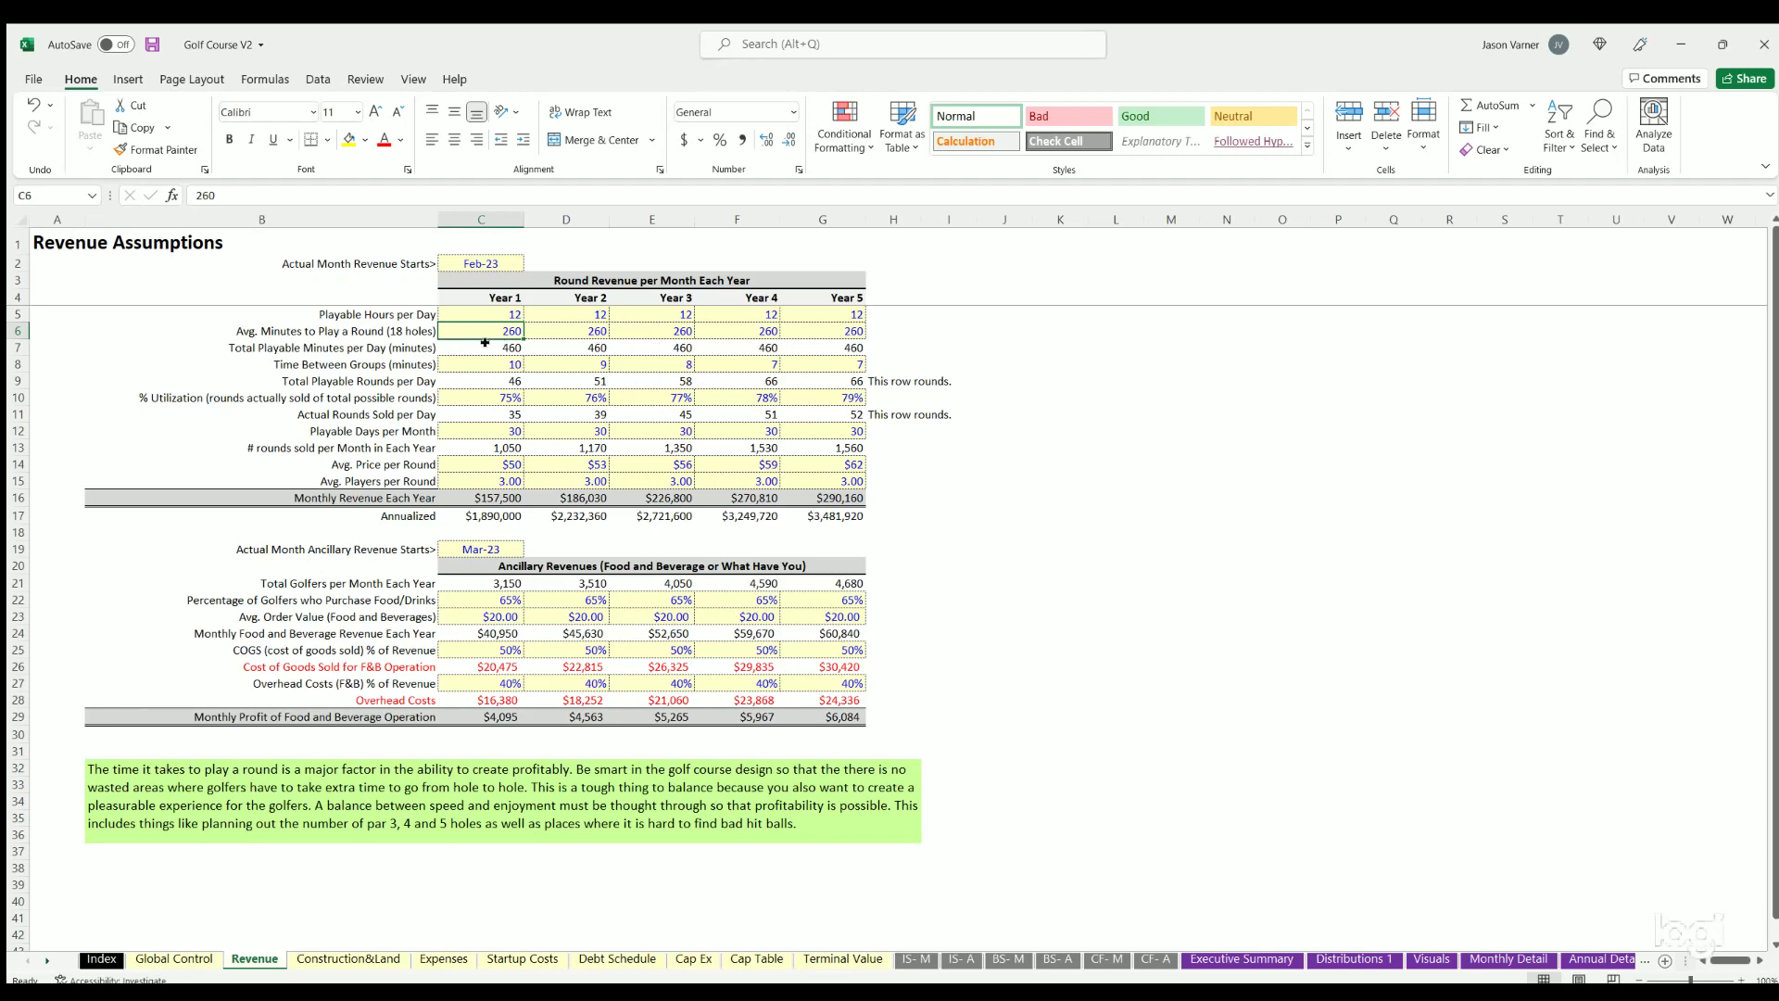
{"action": "left_click", "coordinate": [485, 343]}
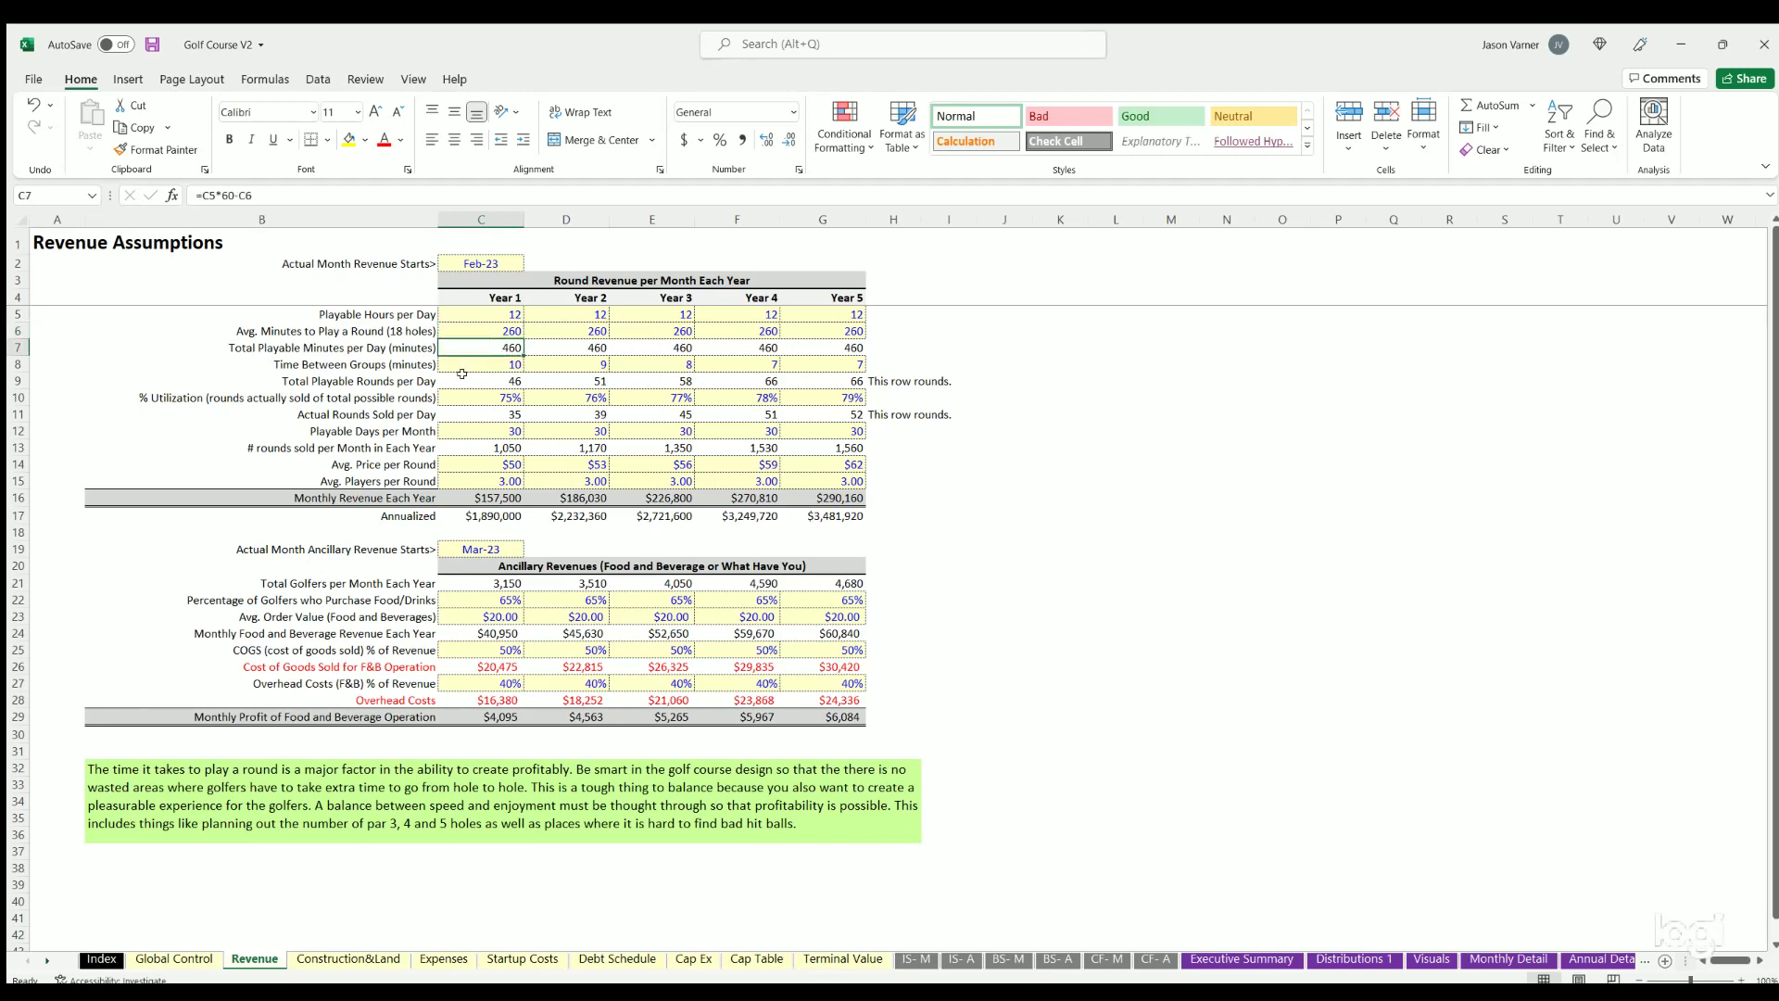
{"action": "left_click", "coordinate": [484, 369]}
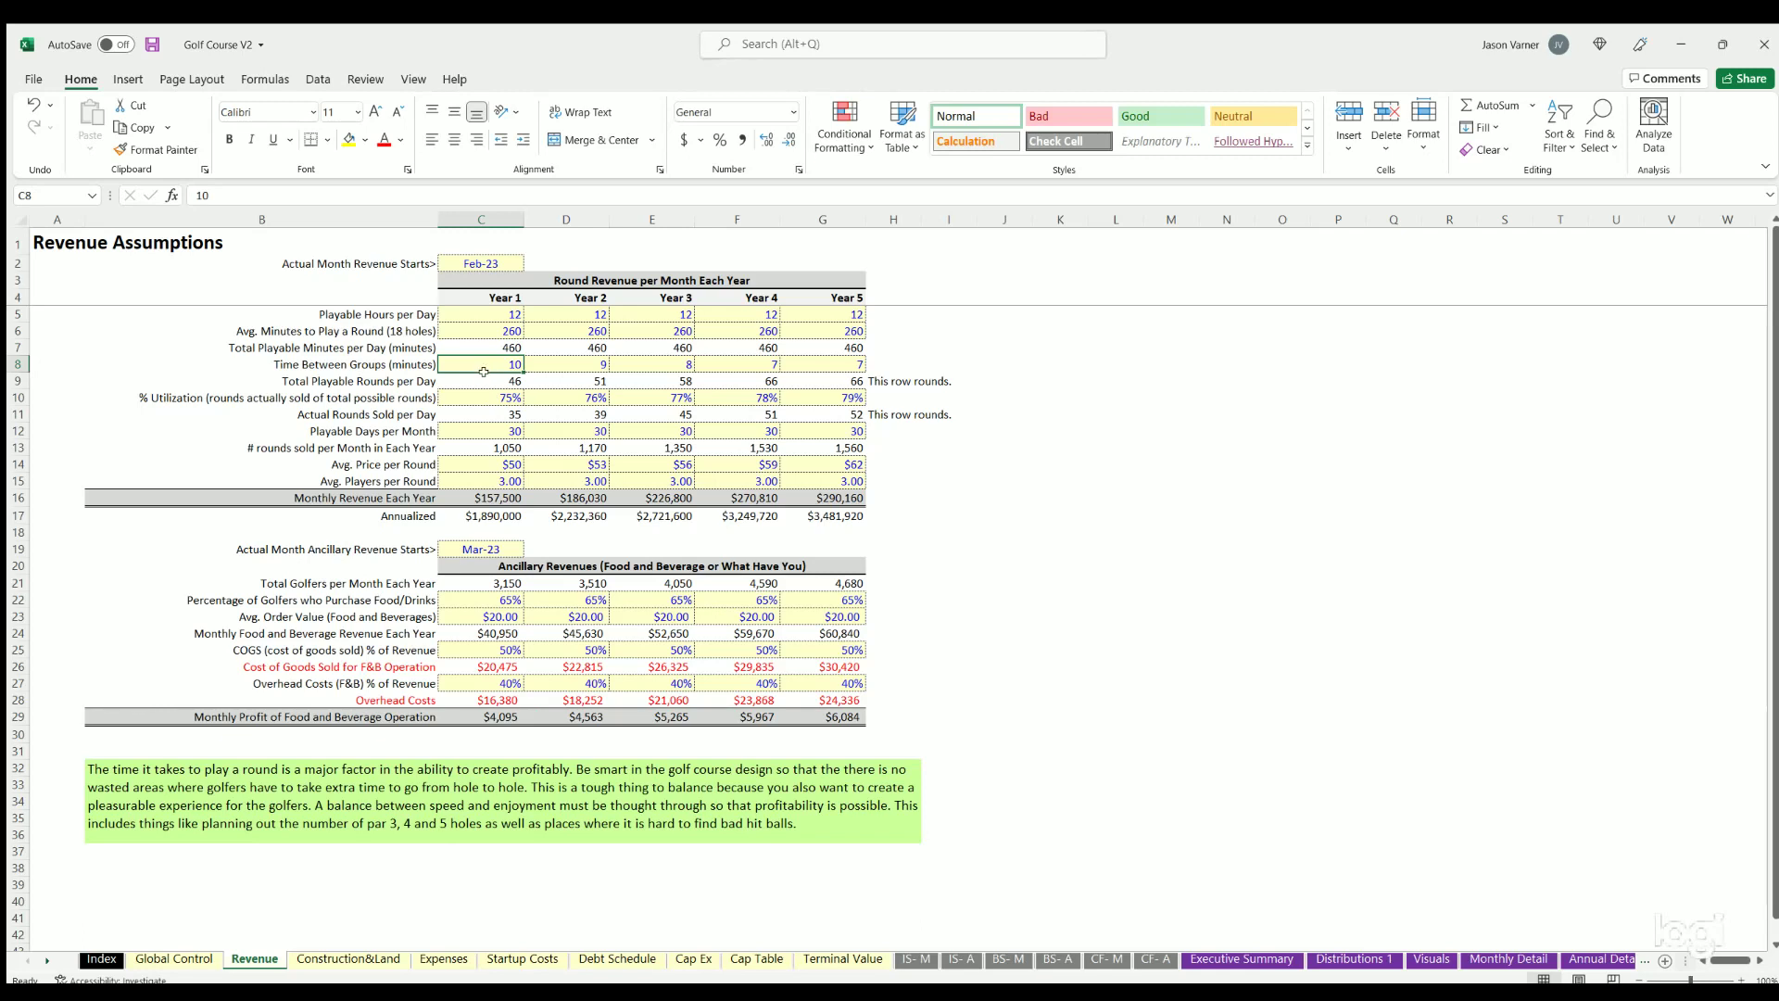
{"action": "left_click", "coordinate": [414, 380]}
{"action": "left_click", "coordinate": [479, 378]}
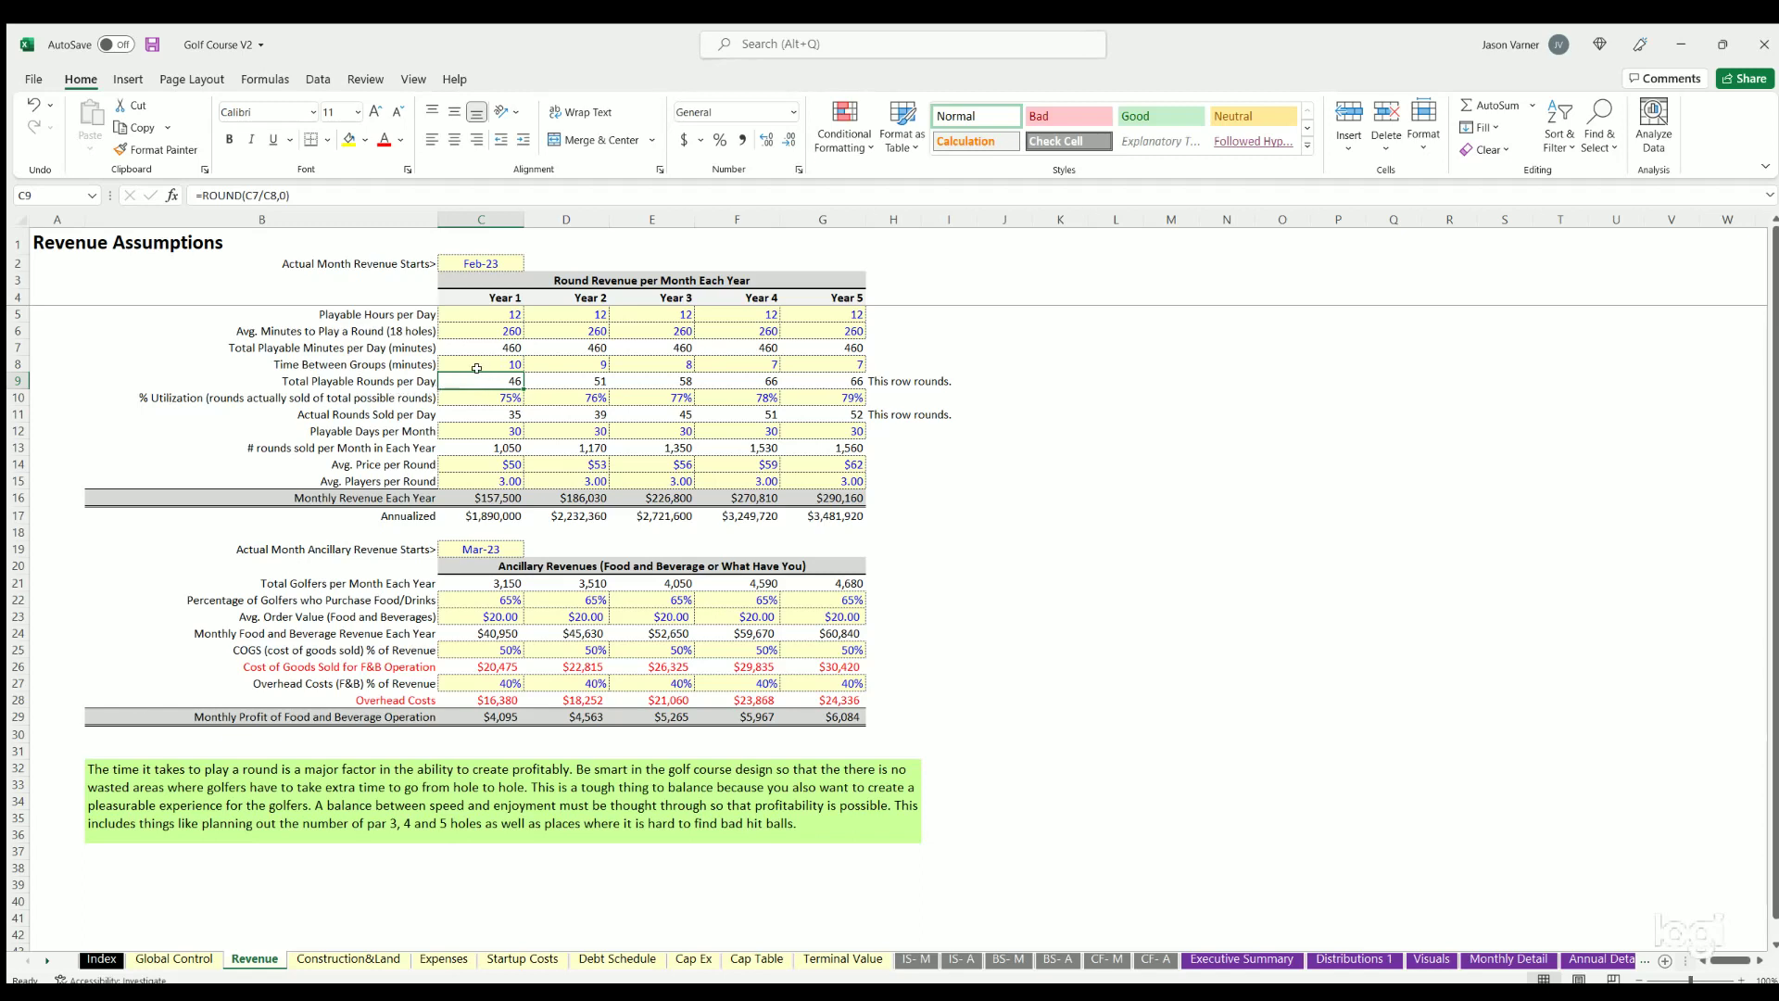
{"action": "left_click", "coordinate": [494, 392]}
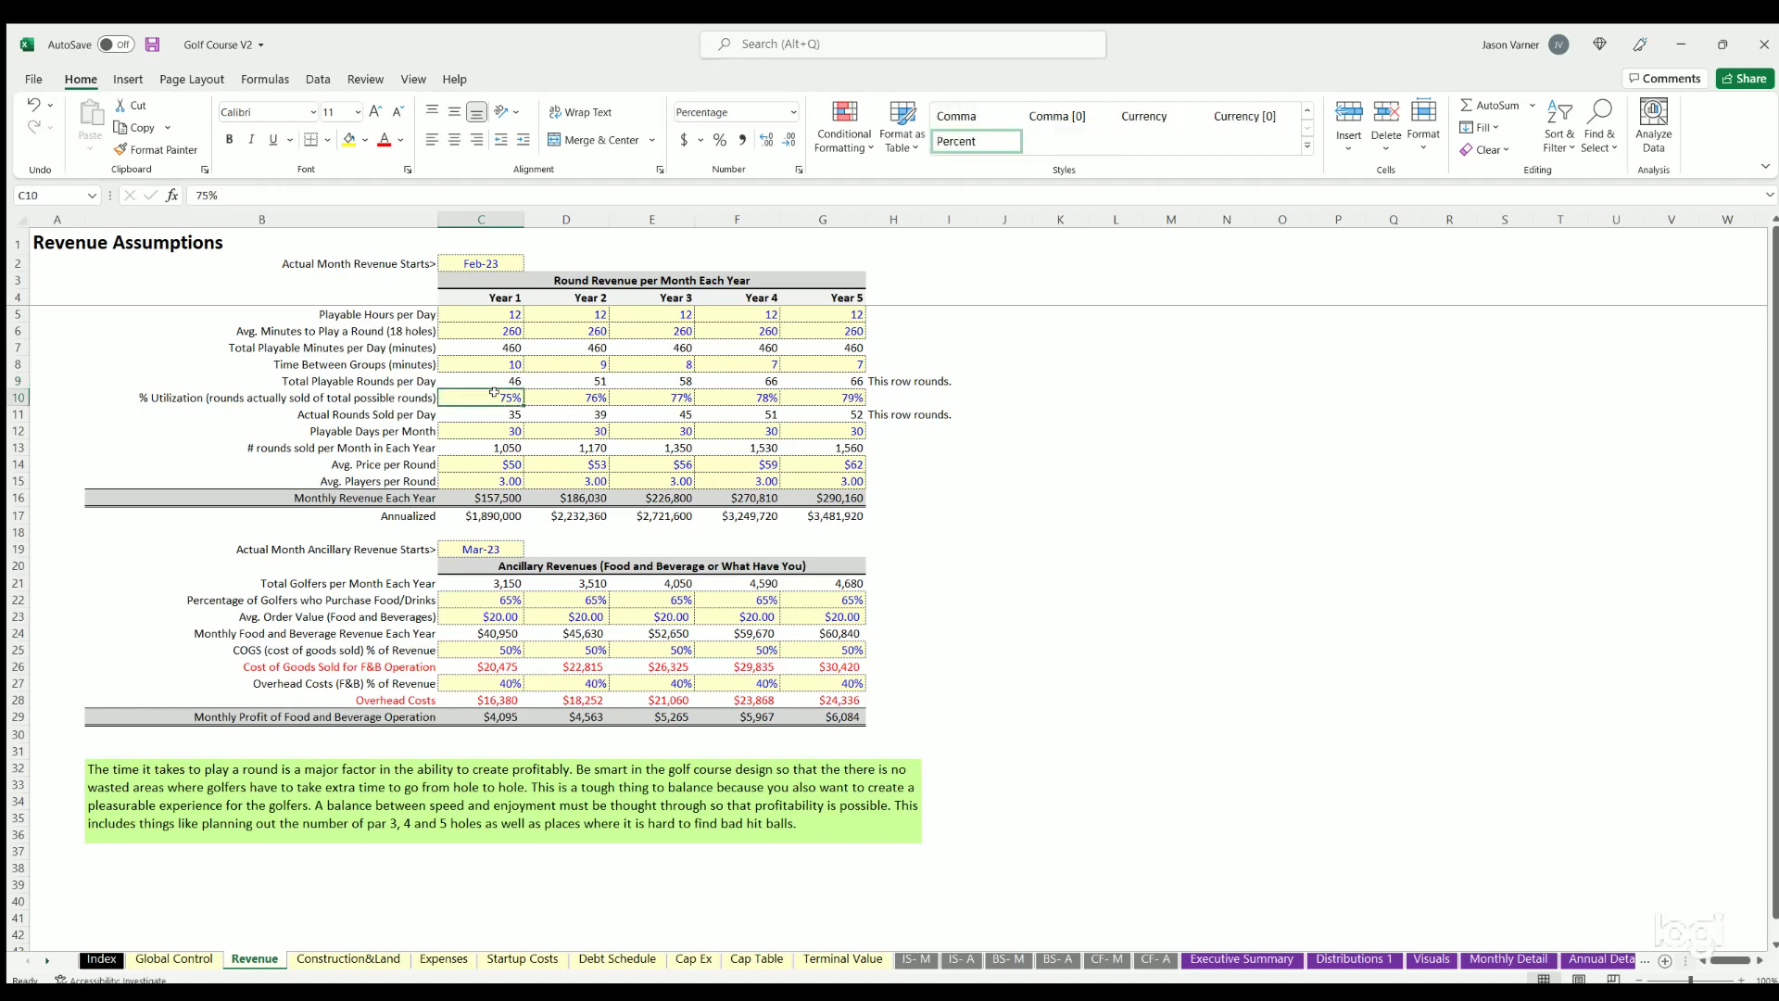
{"action": "left_click", "coordinate": [375, 409]}
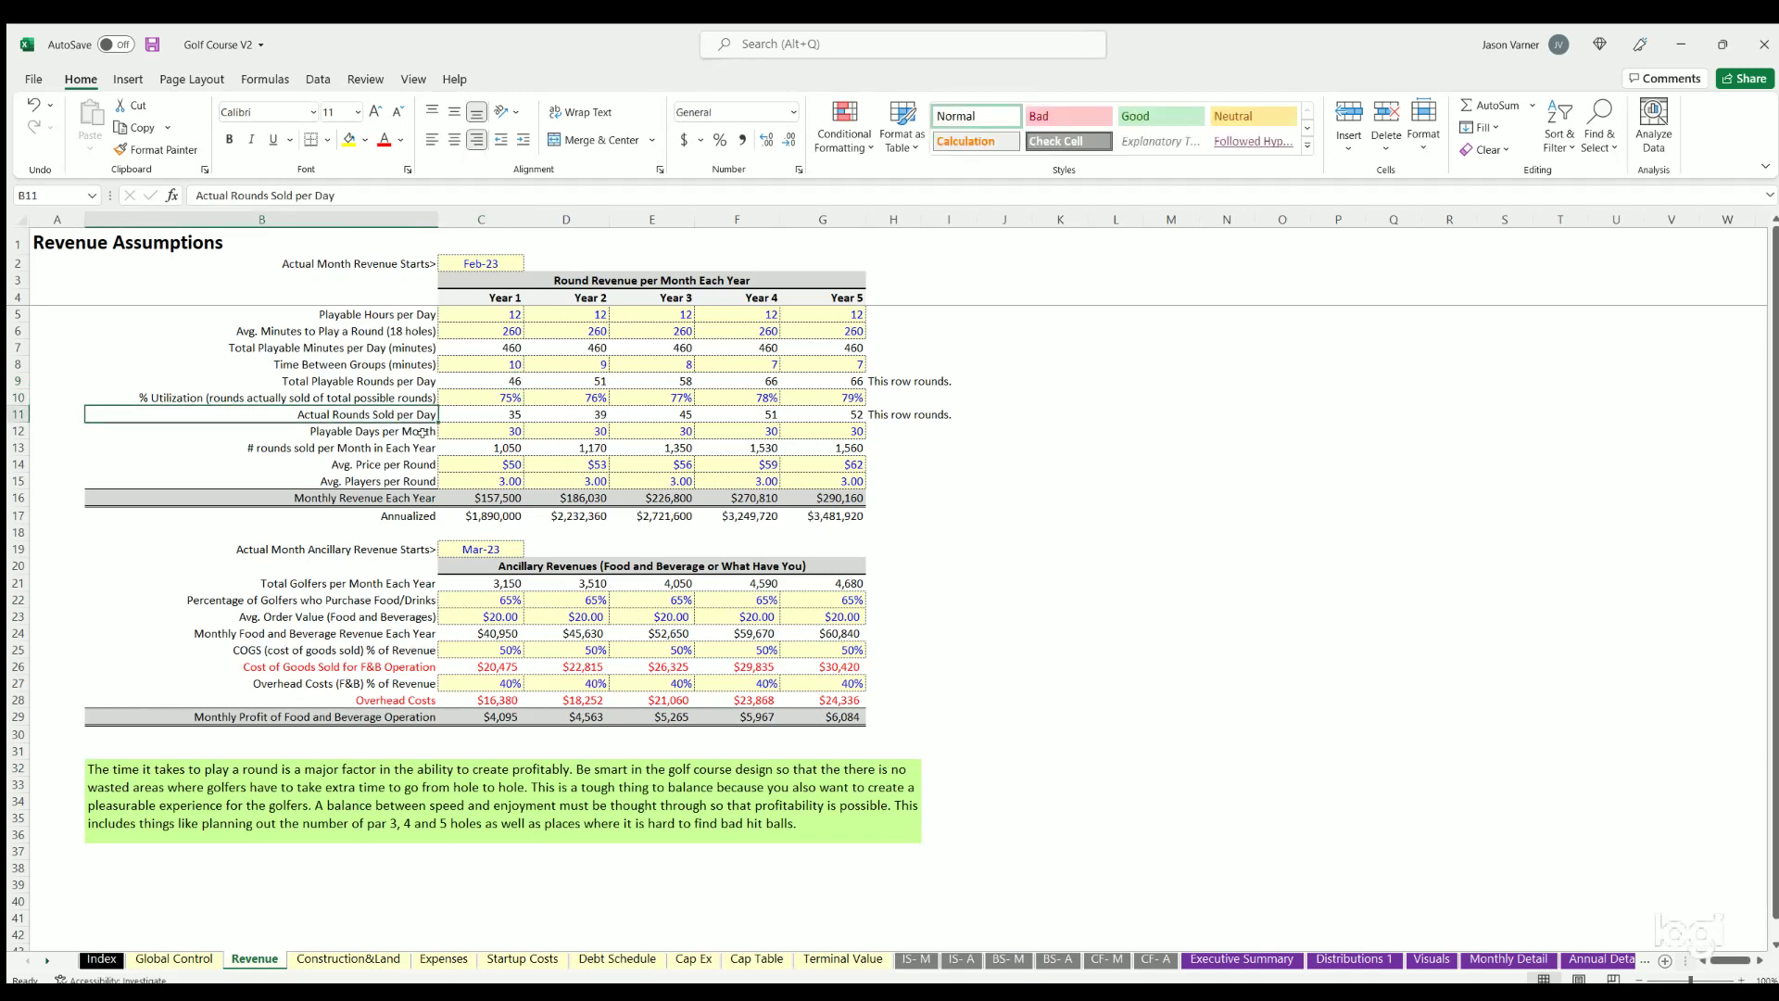
{"action": "left_click", "coordinate": [496, 417]}
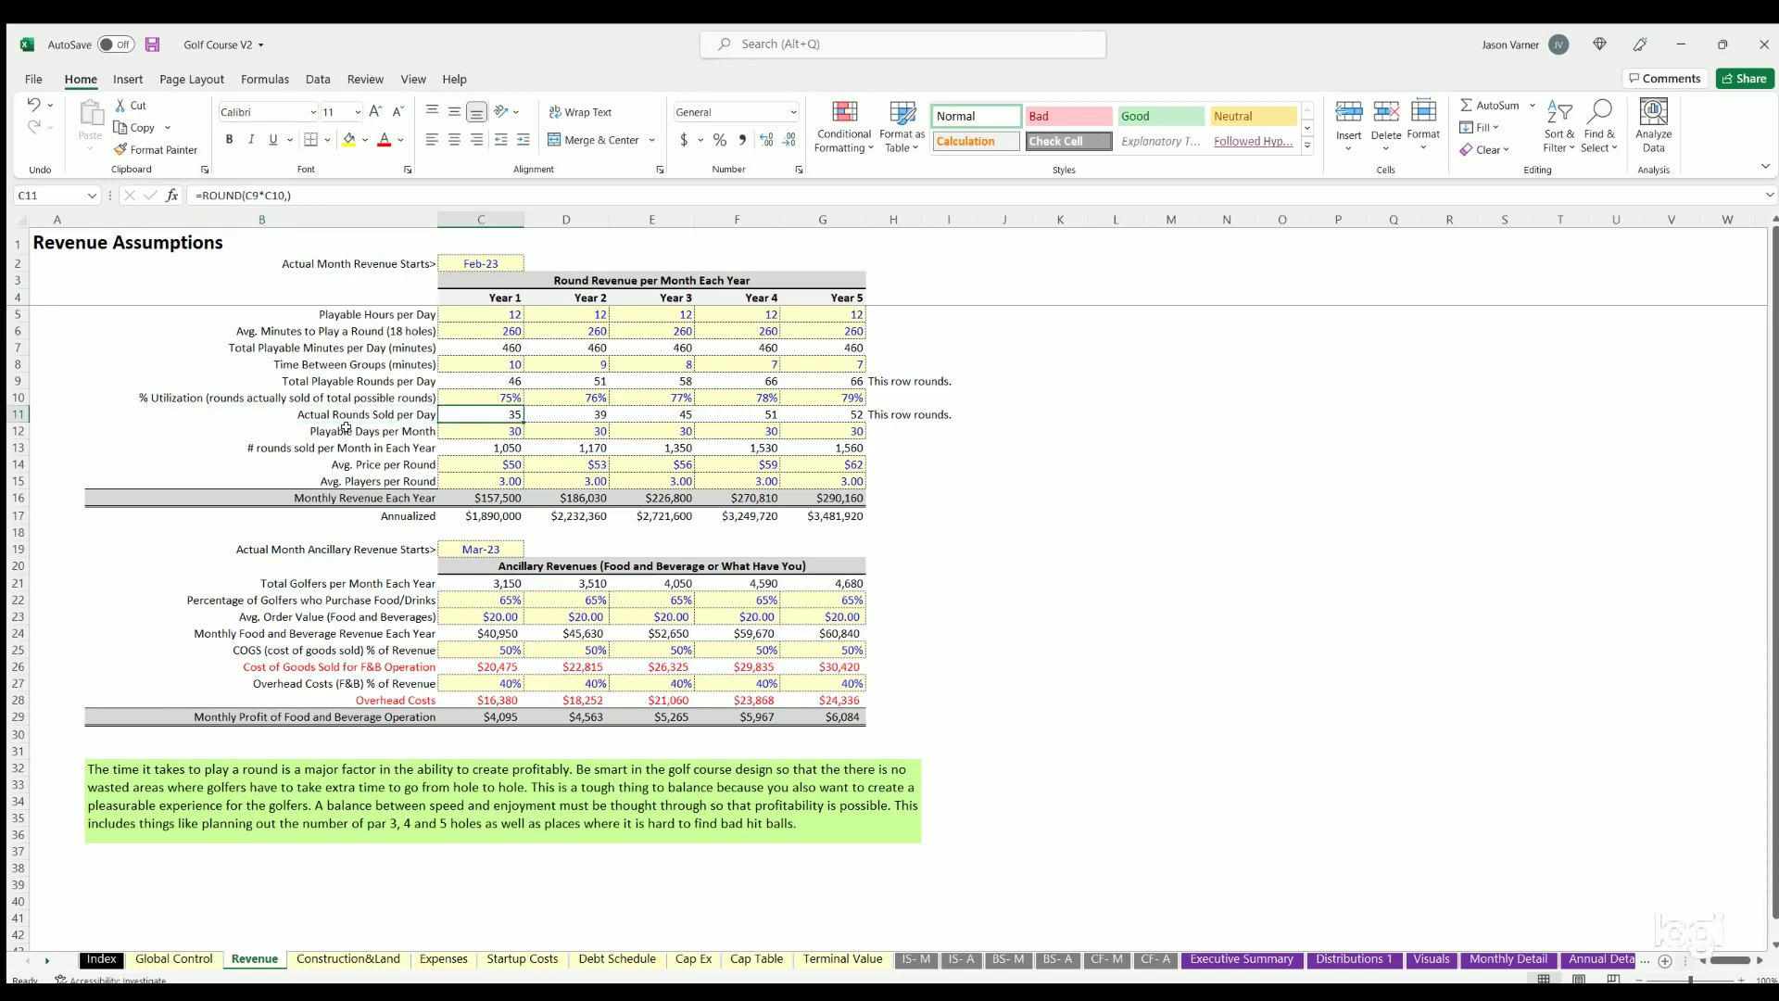
{"action": "left_click_drag", "start_coordinate": [344, 428], "coordinate": [482, 431]}
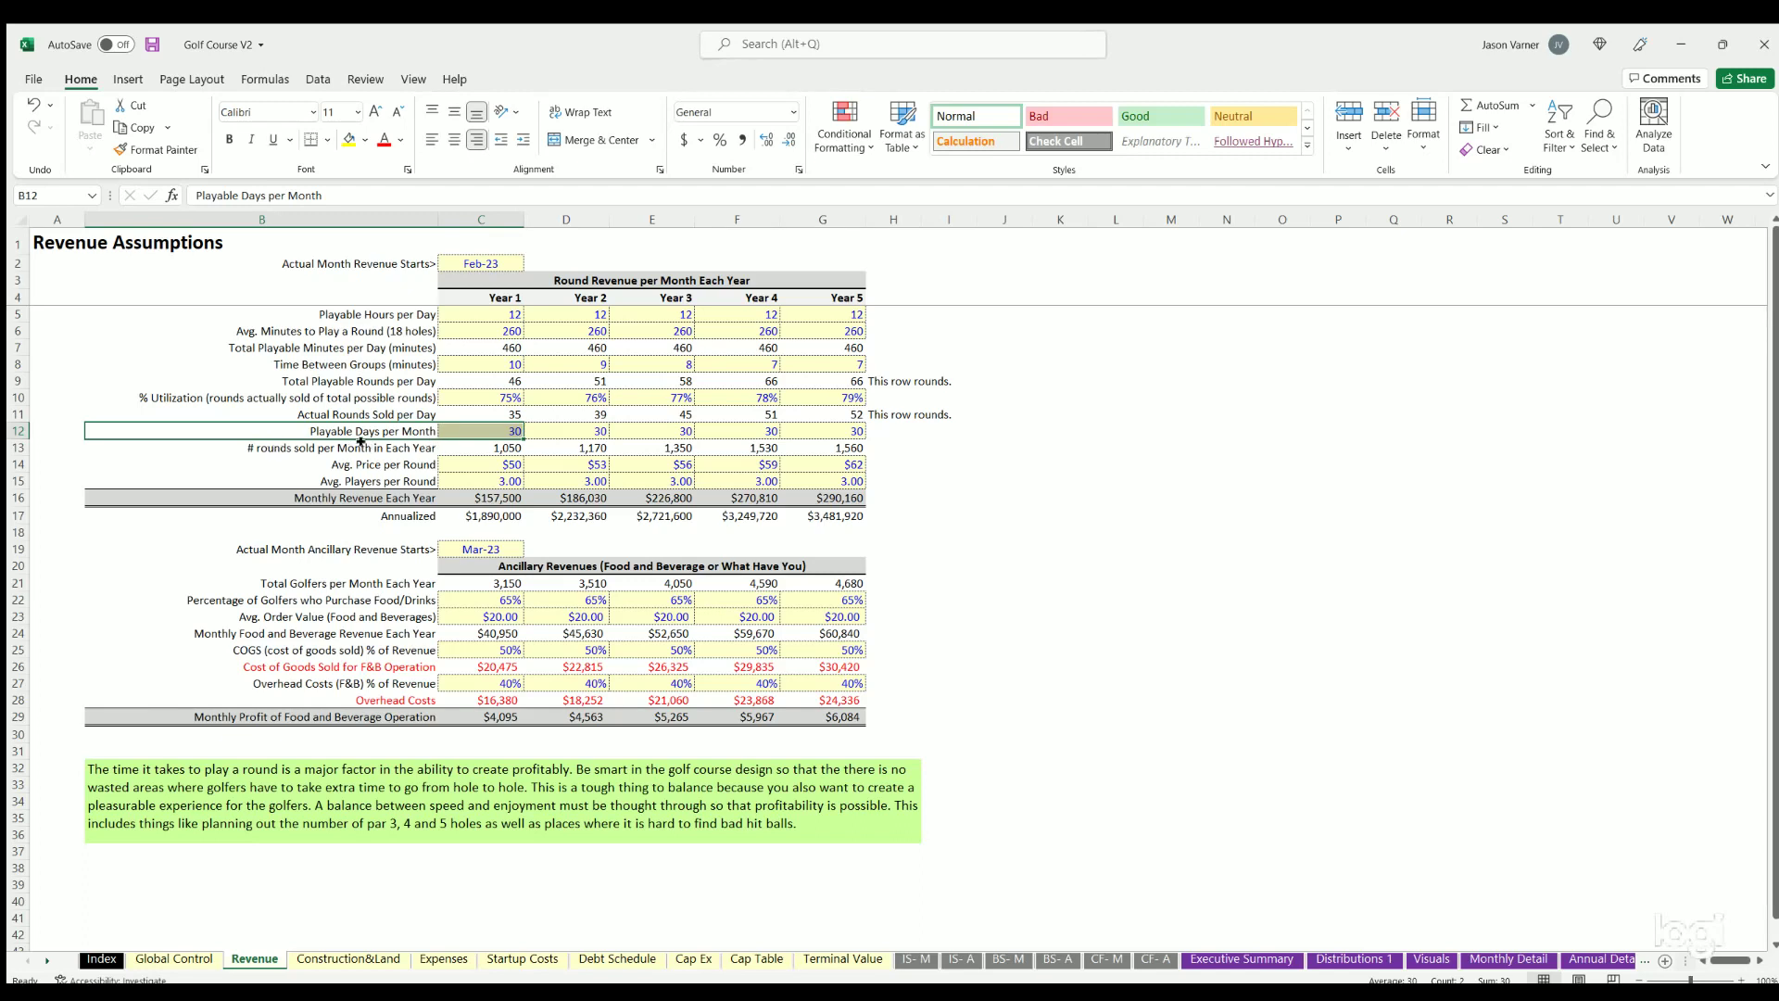
{"action": "left_click_drag", "start_coordinate": [361, 443], "coordinate": [512, 442]}
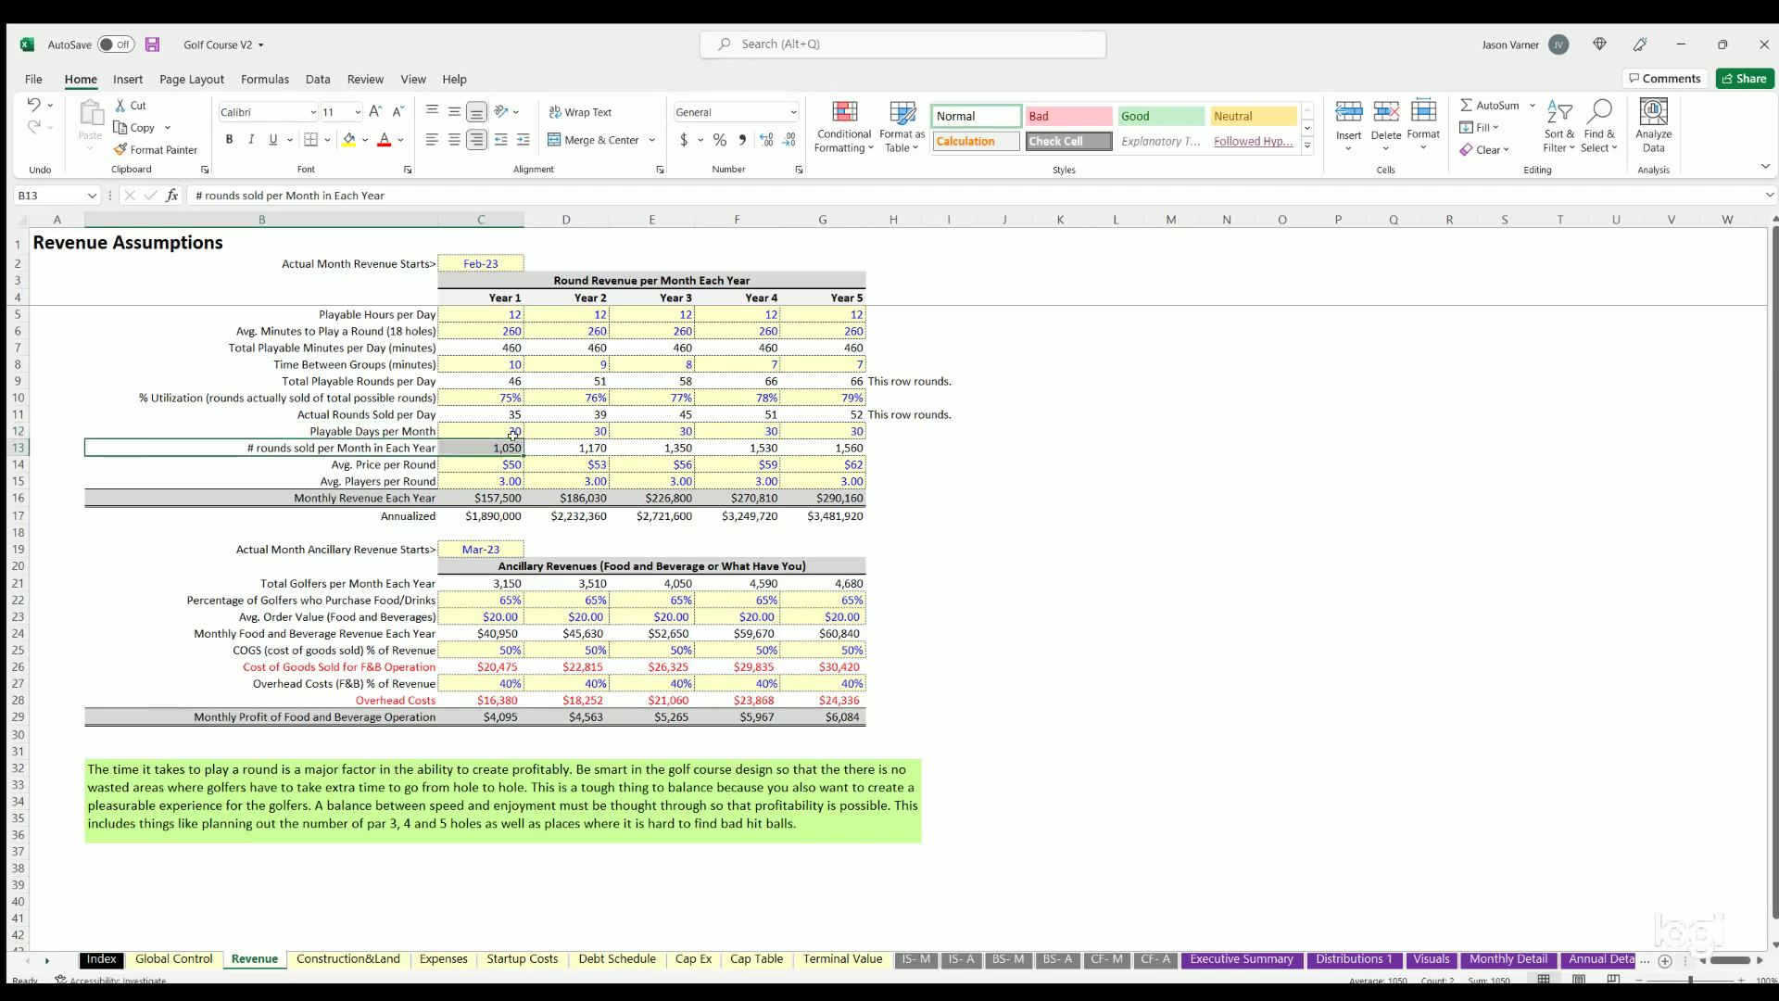
{"action": "left_click", "coordinate": [387, 465]}
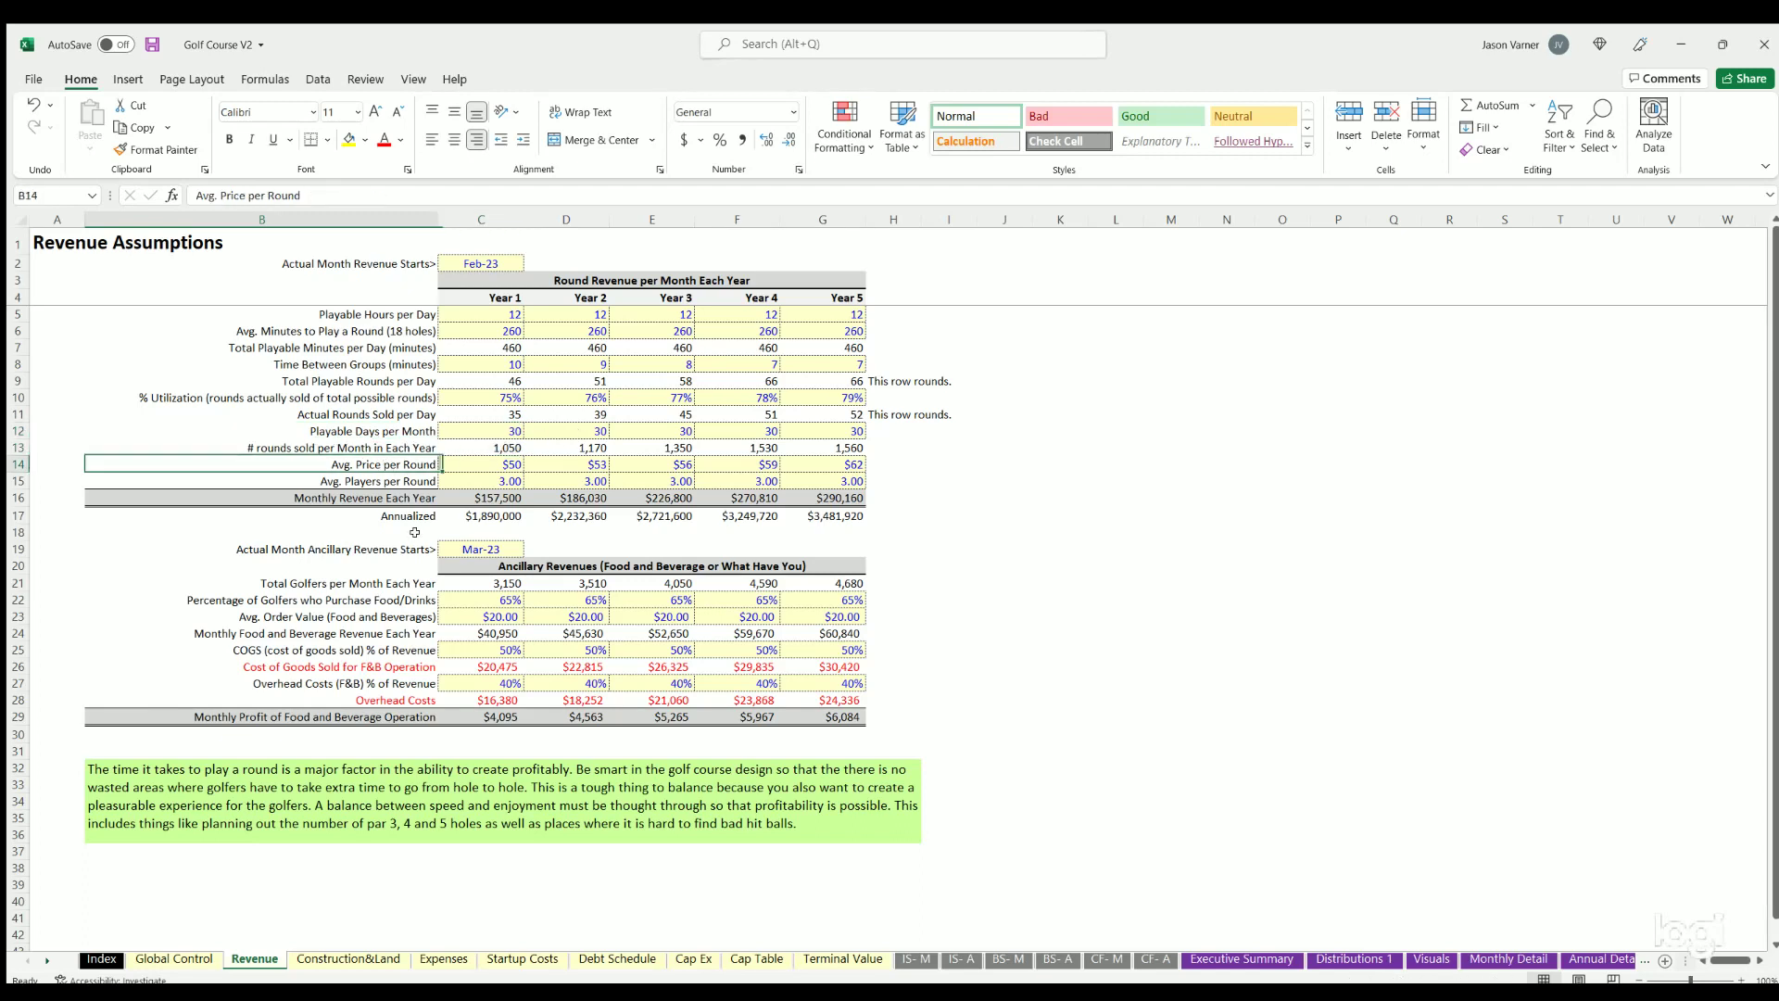
{"action": "left_click", "coordinate": [390, 479]}
{"action": "left_click", "coordinate": [476, 478]}
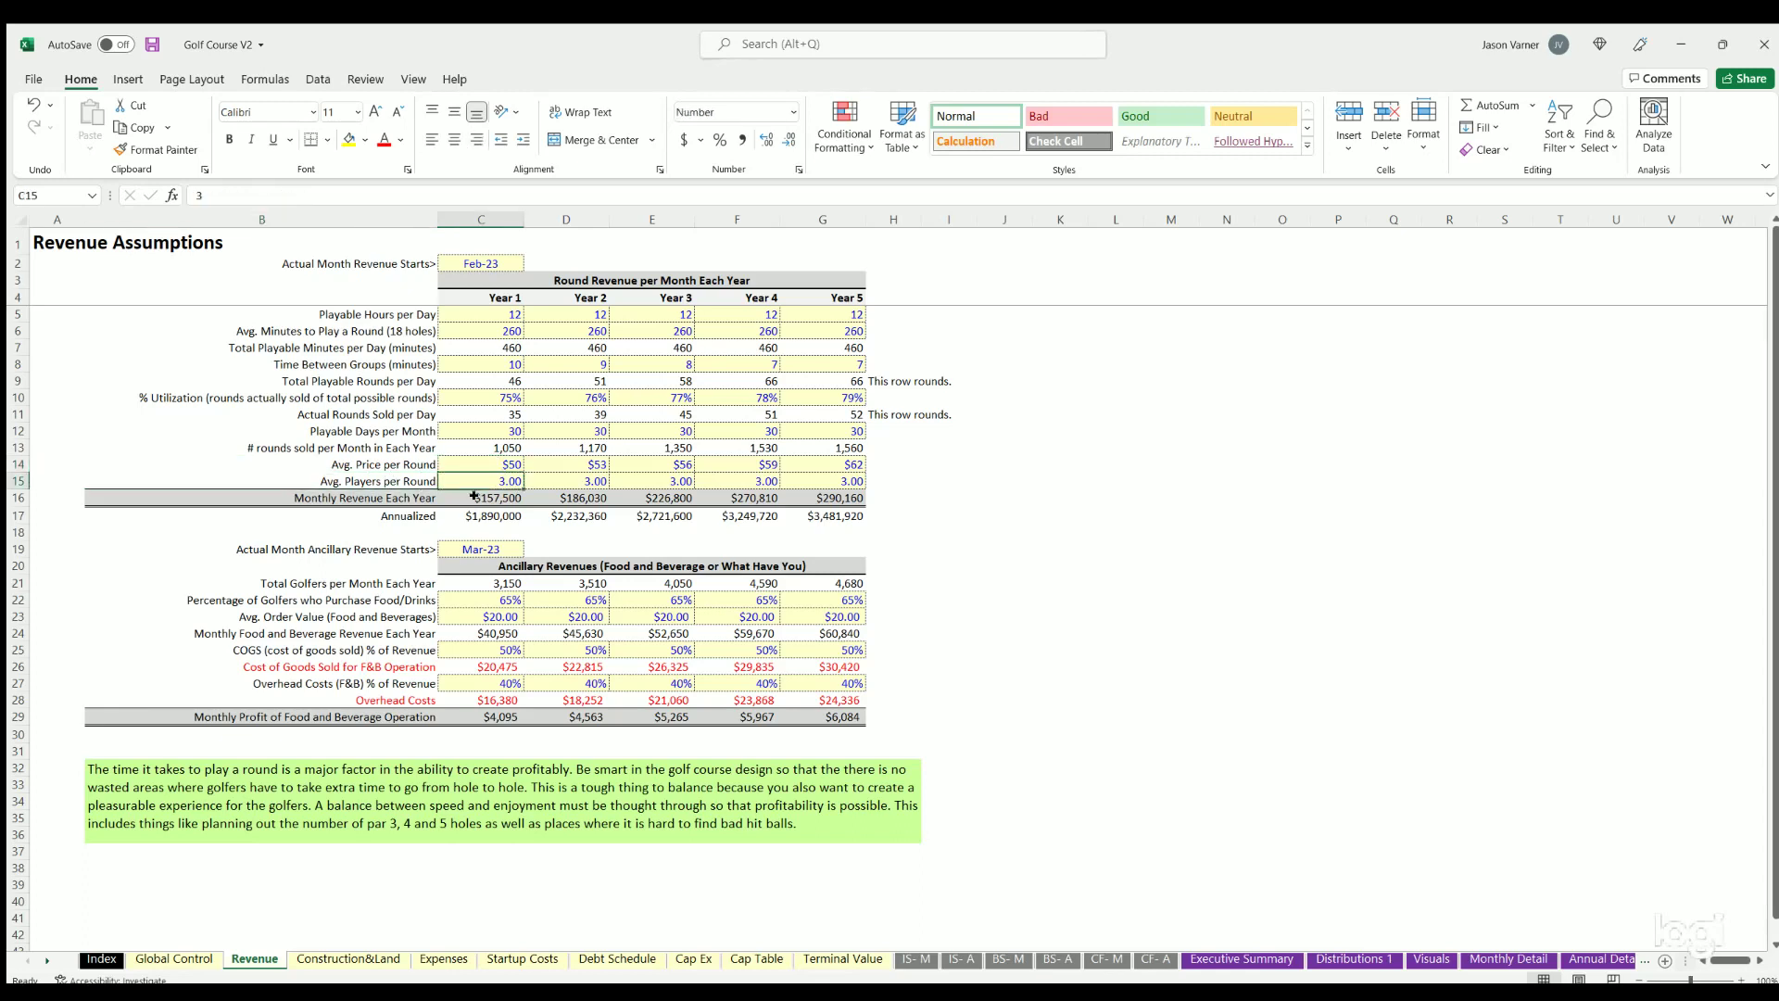
{"action": "left_click", "coordinate": [474, 497]}
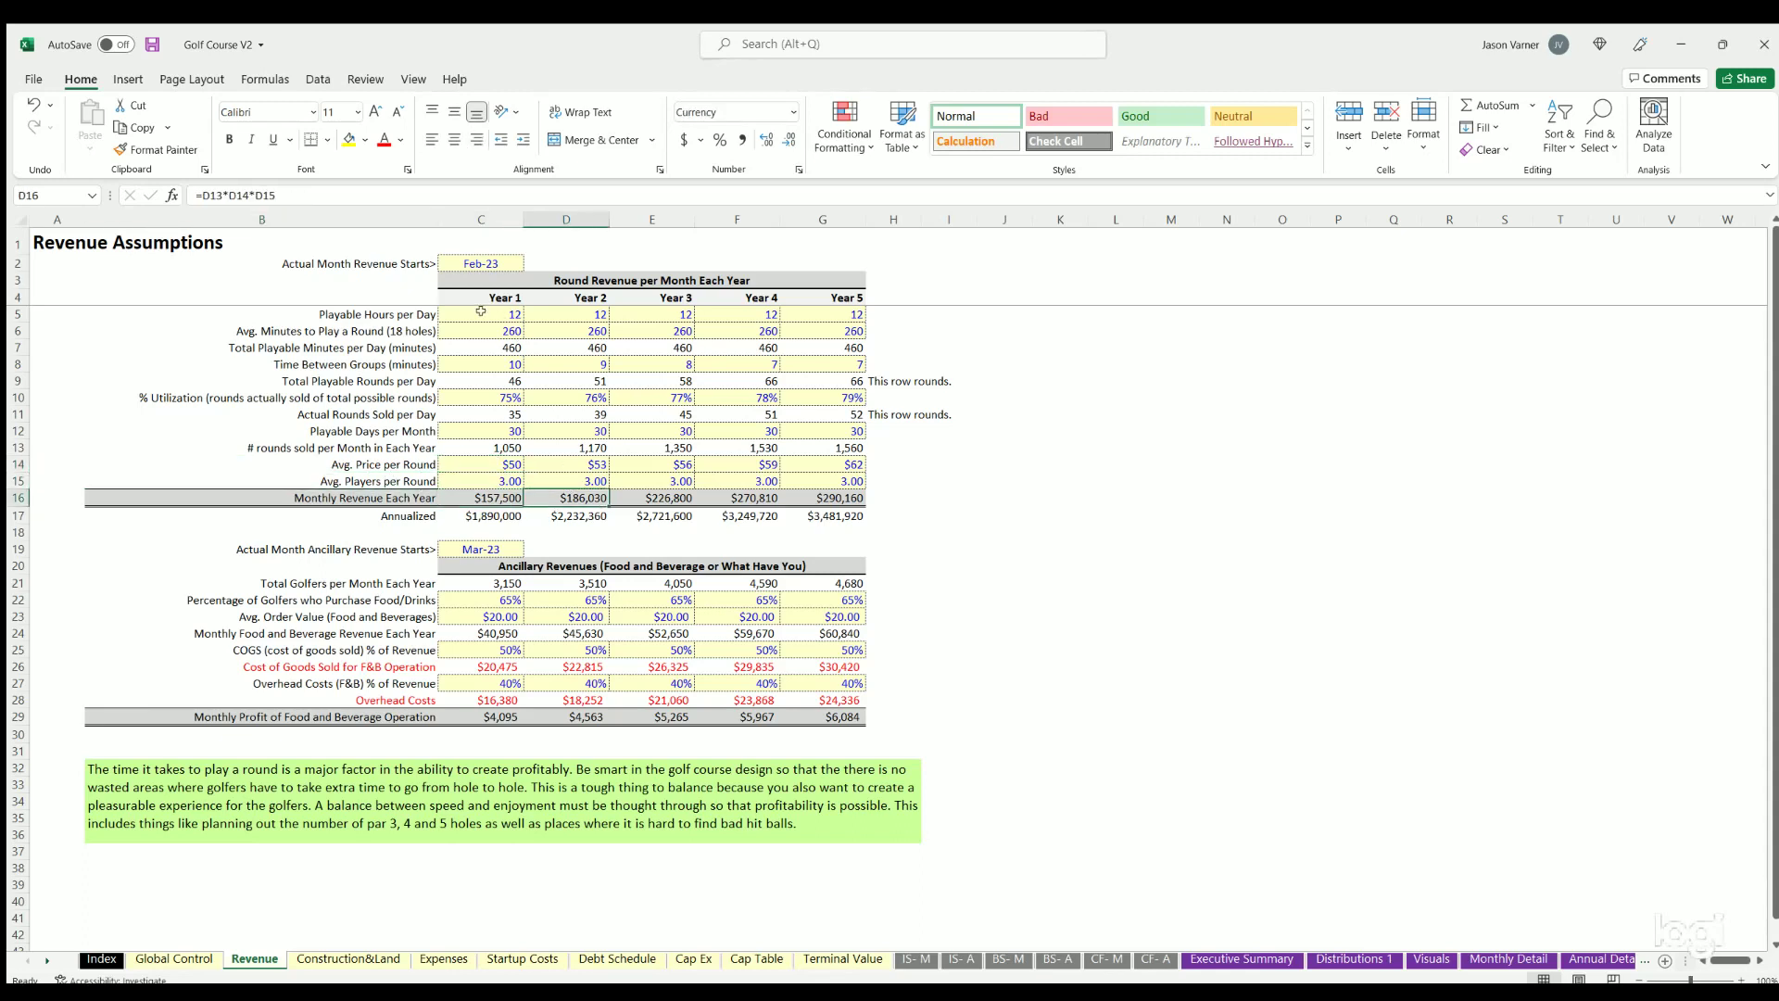
{"action": "left_click_drag", "start_coordinate": [481, 314], "coordinate": [546, 470]}
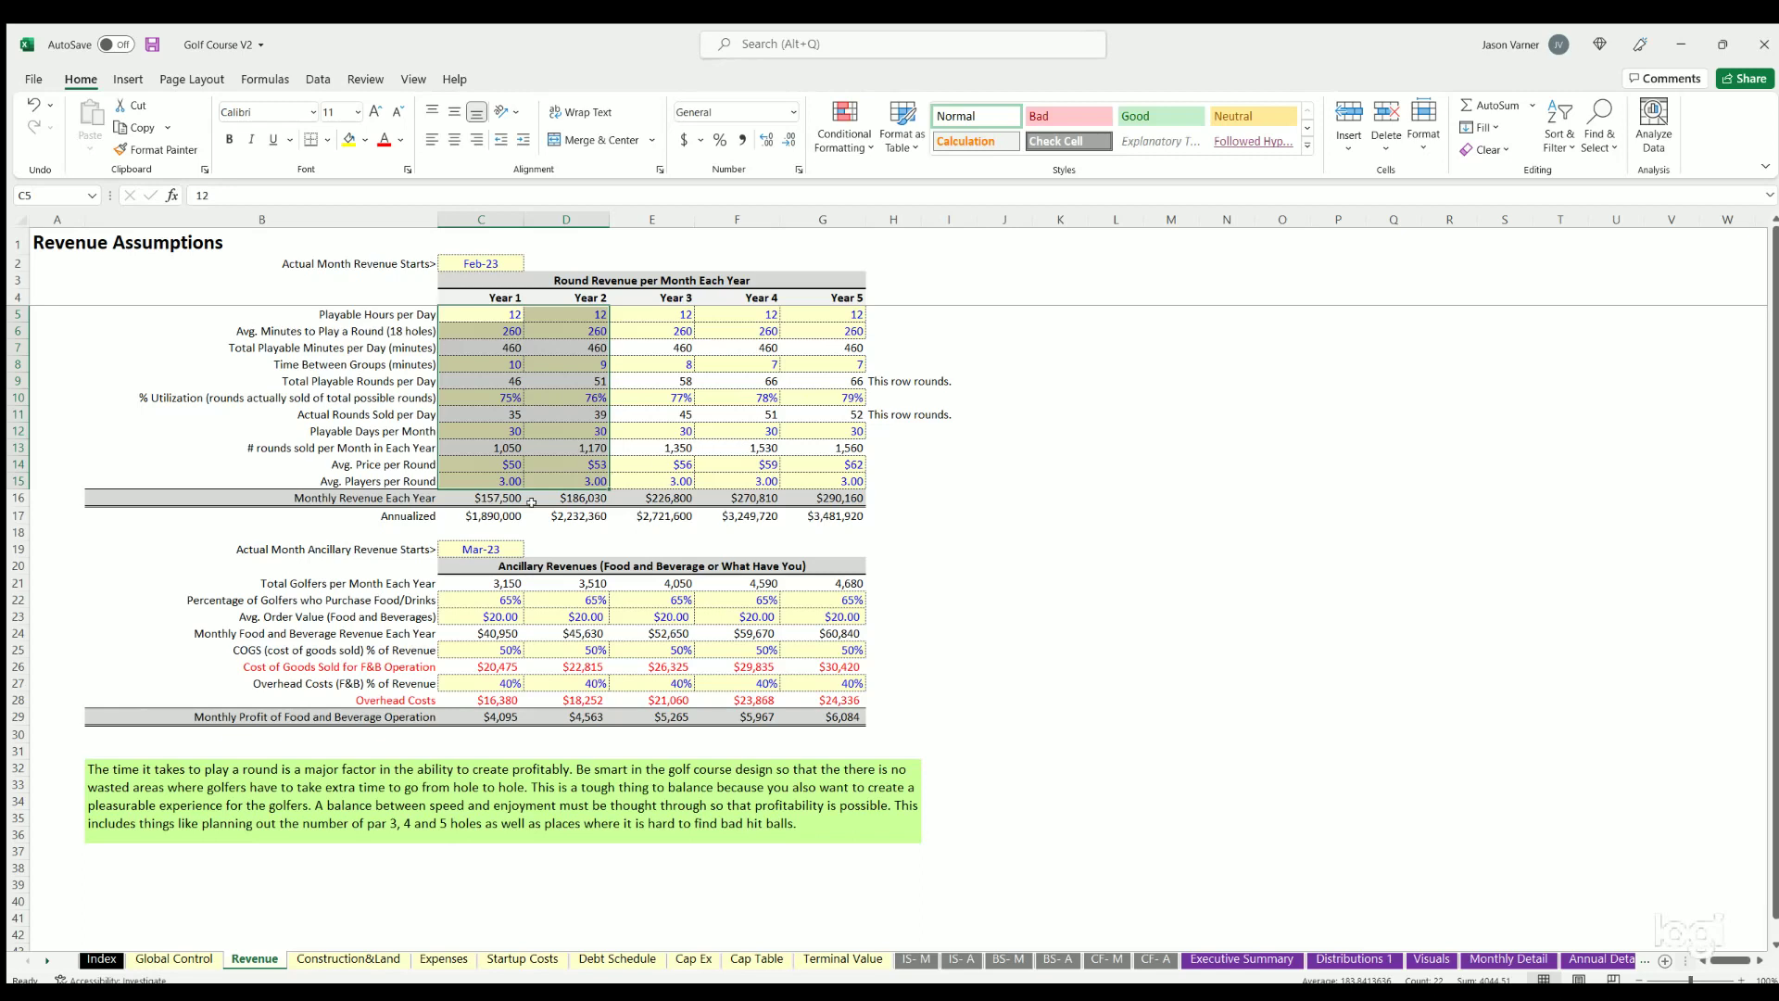
{"action": "left_click", "coordinate": [340, 547]}
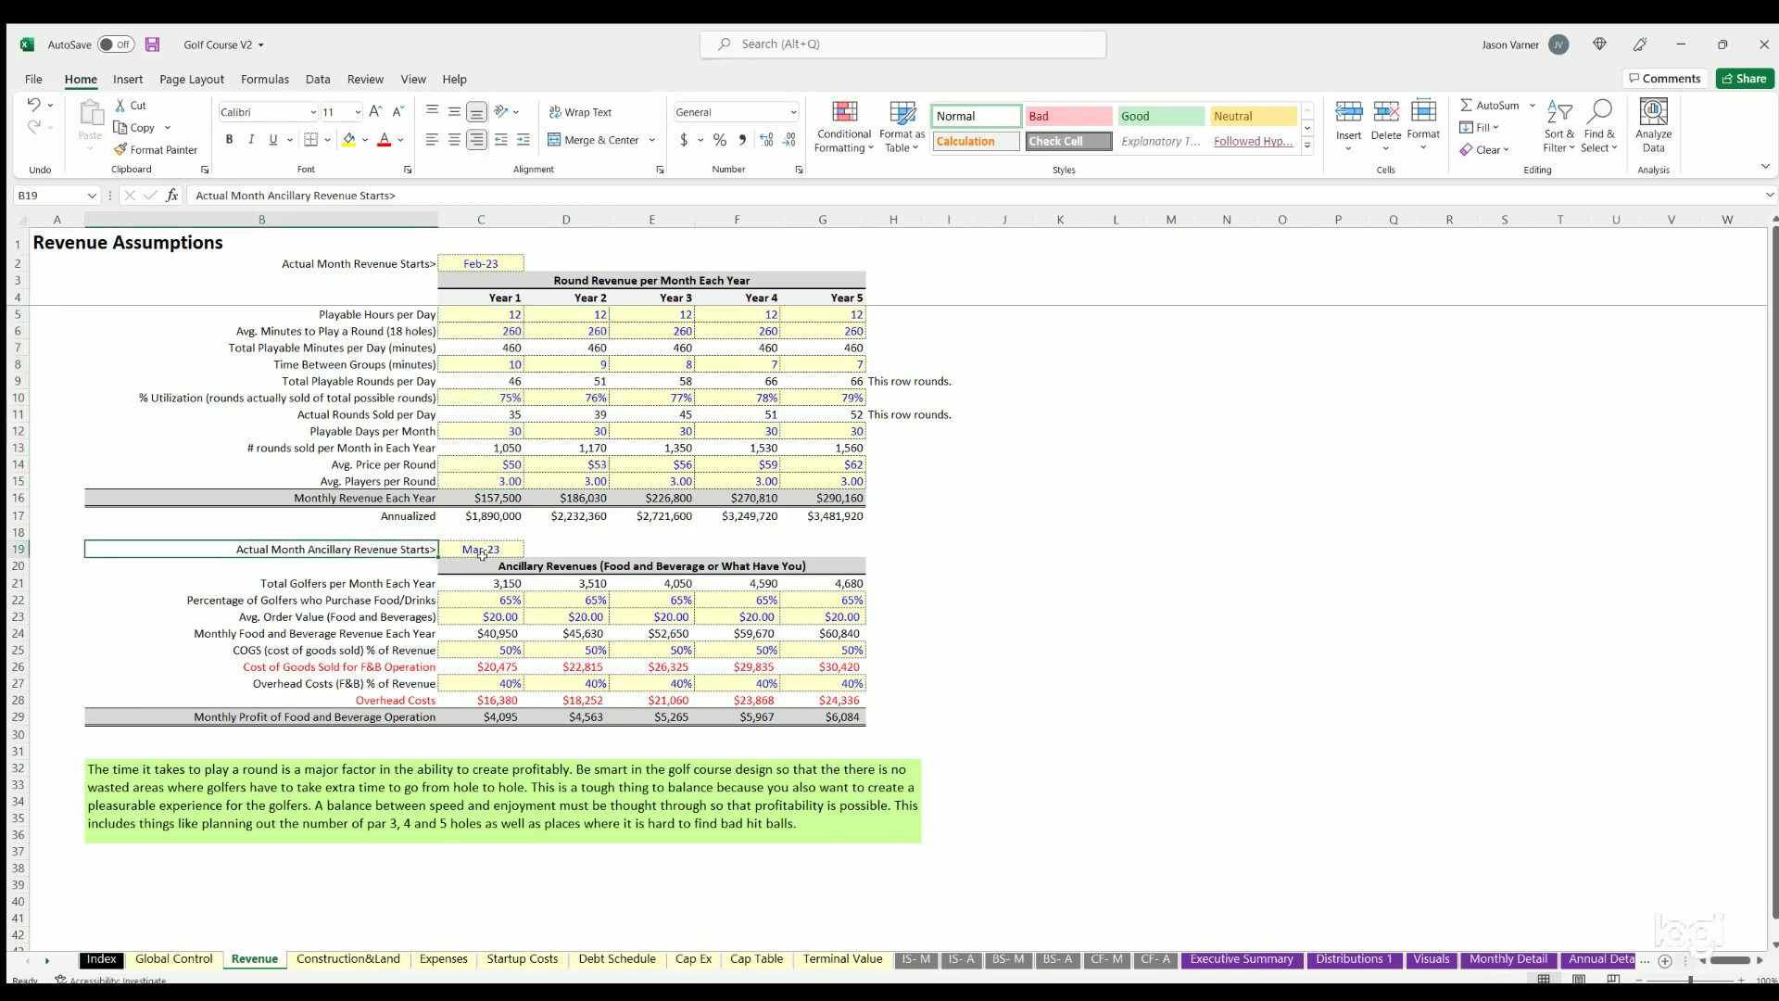
Step: Review the ancillary start date, the Year 1 average order value, monthly food and beverage revenue, and COGS rows
{"action": "left_click", "coordinate": [504, 554]}
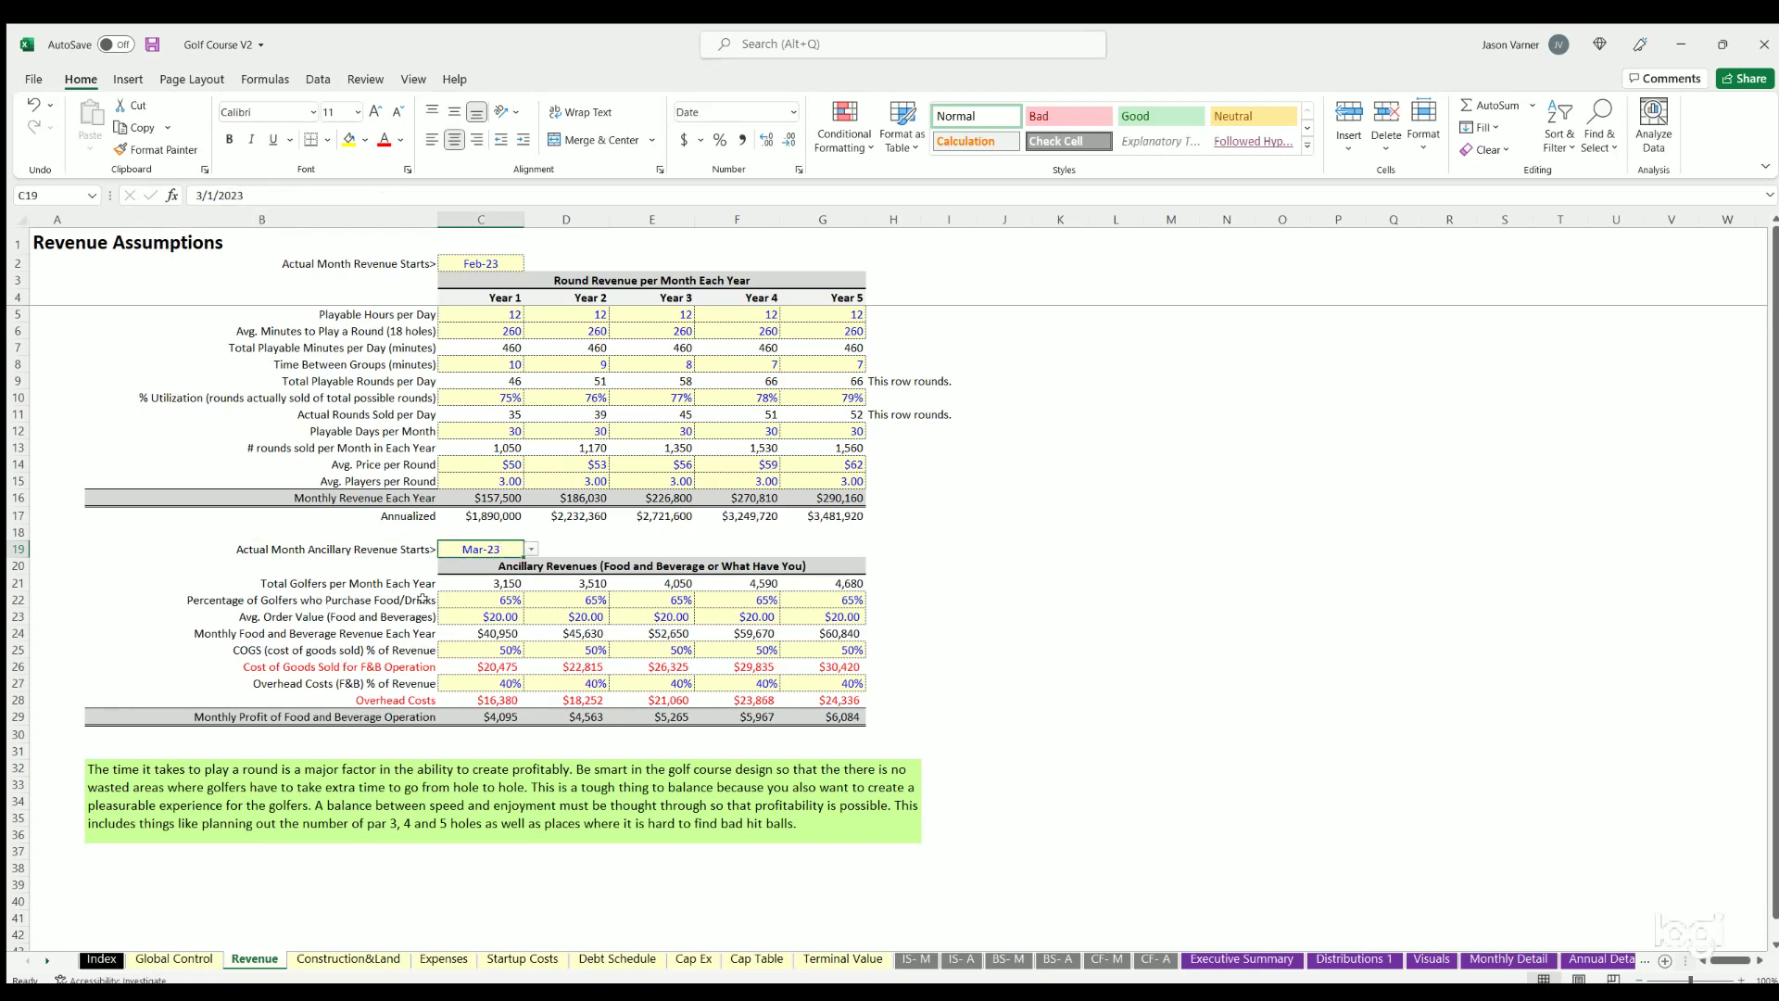
{"action": "left_click", "coordinate": [482, 614]}
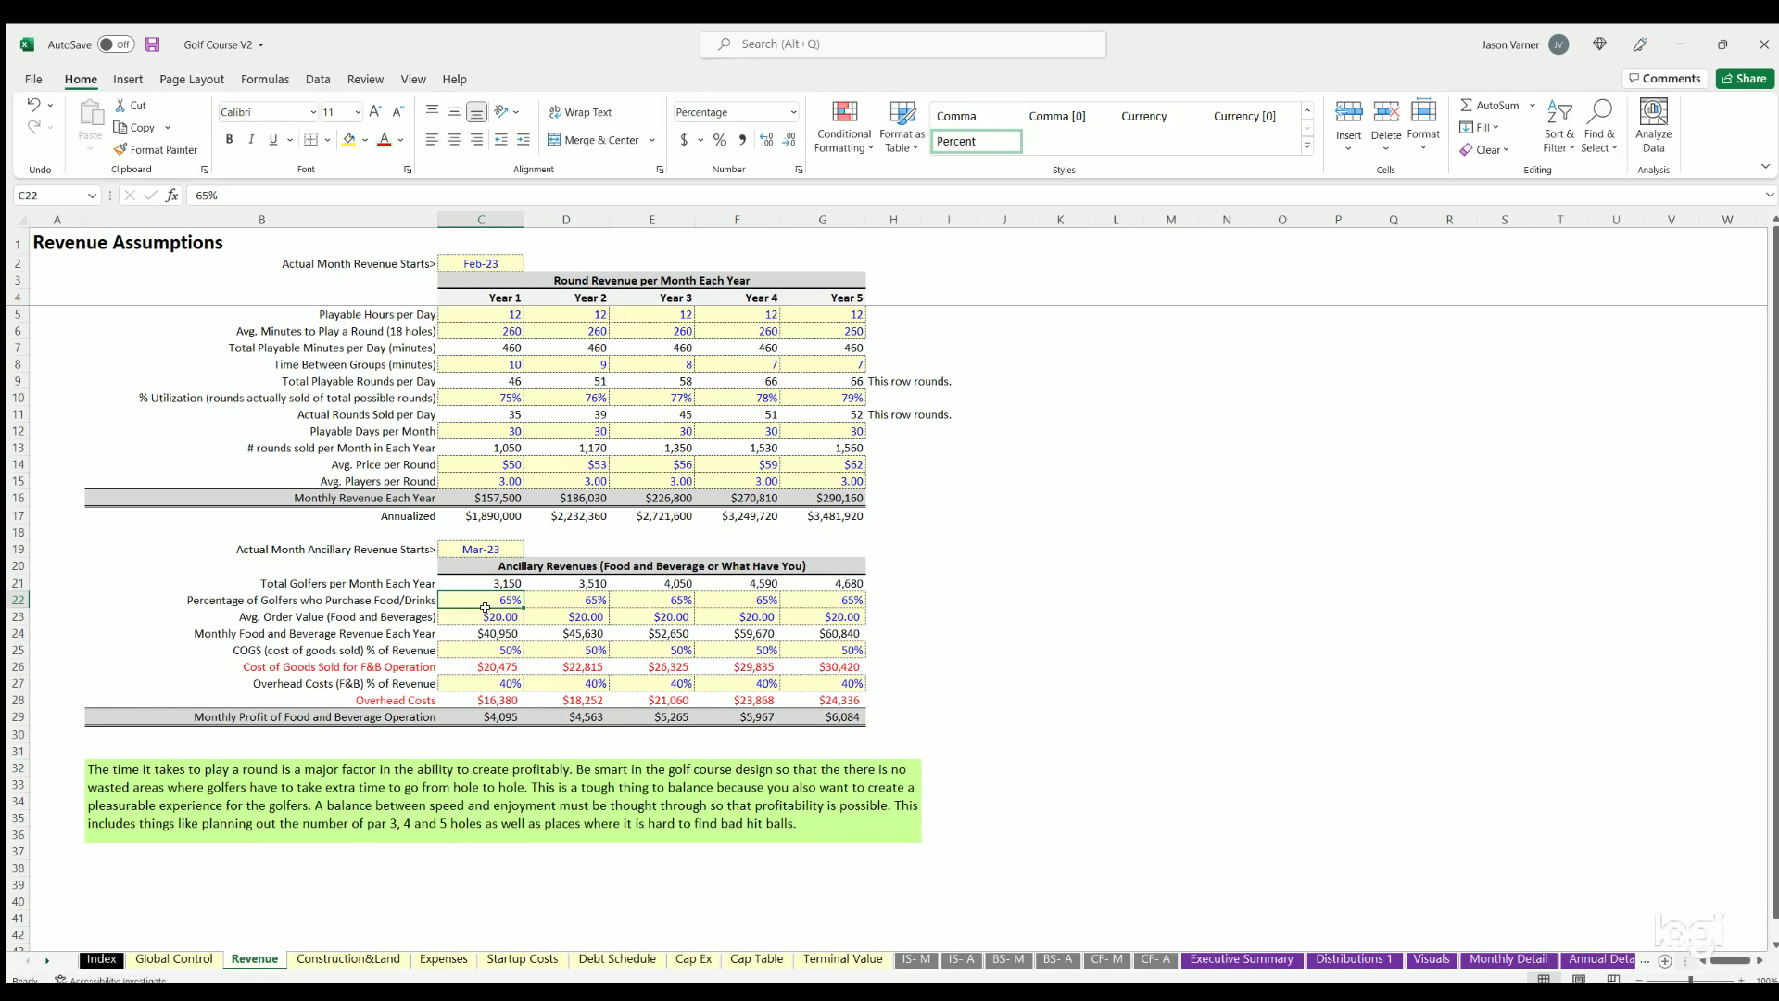
{"action": "left_click_drag", "start_coordinate": [389, 631], "coordinate": [521, 638]}
{"action": "key", "text": "shift+Right"}
{"action": "key", "text": "shift+Right"}
{"action": "key", "text": "shift+Right"}
{"action": "key", "text": "shift+Right"}
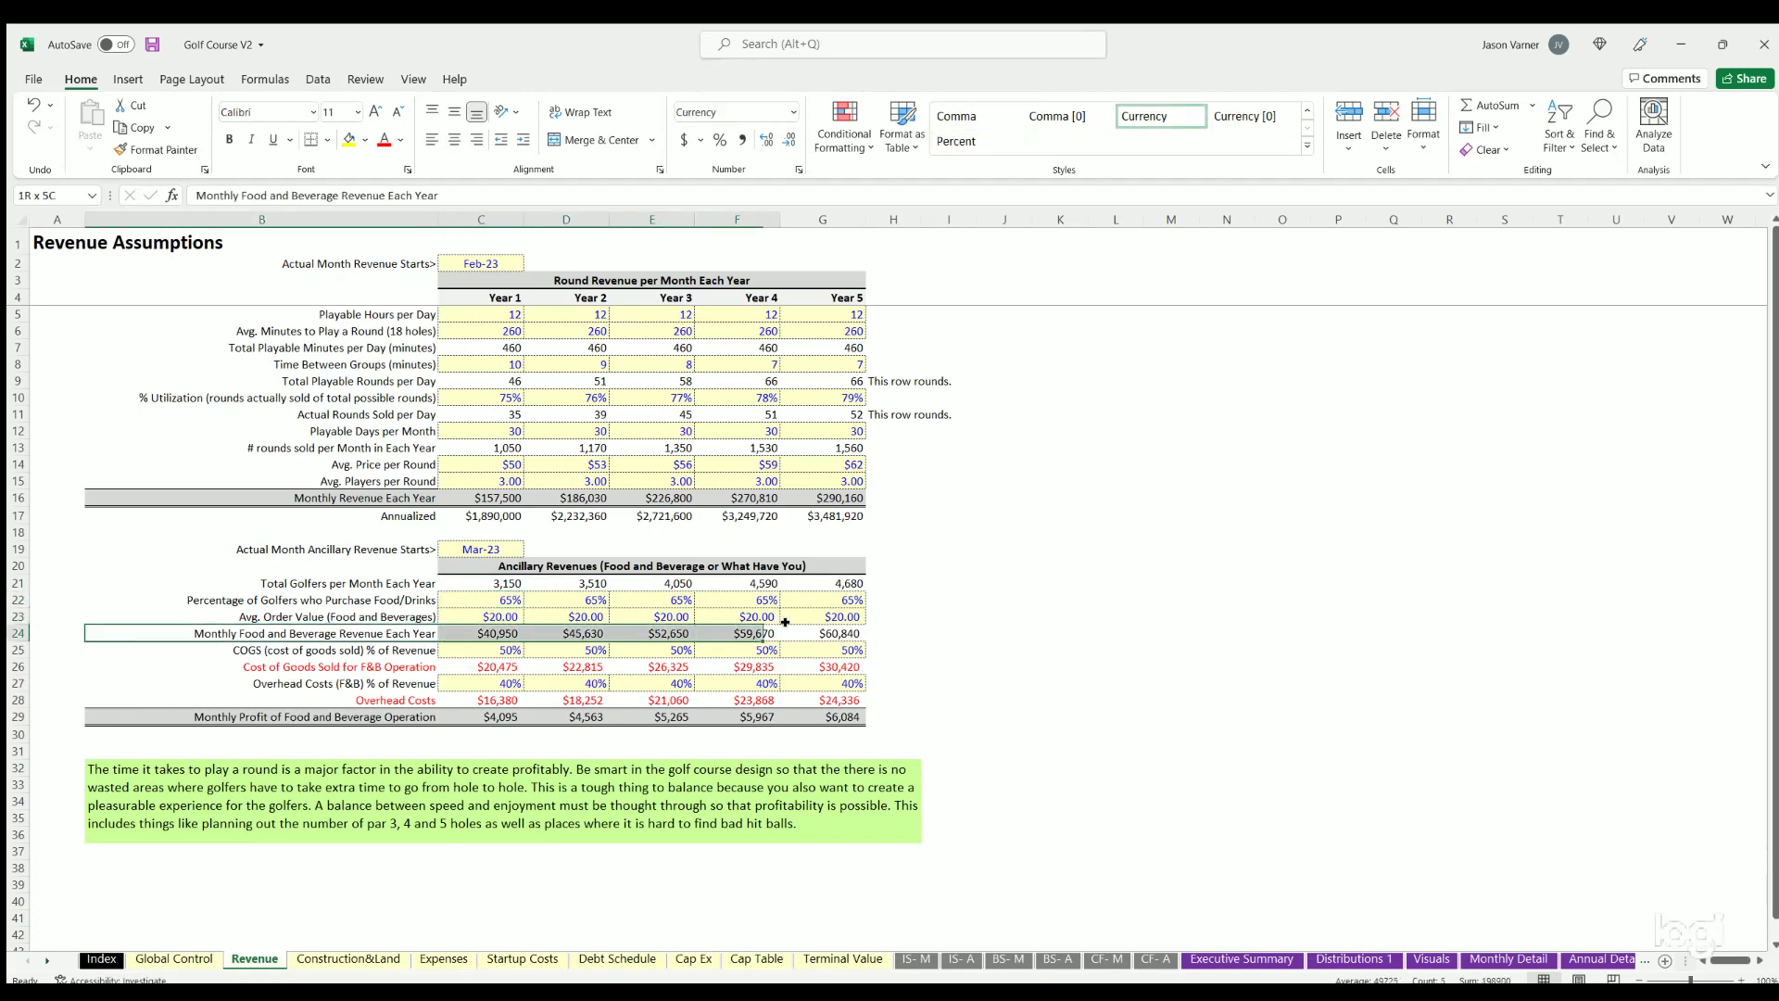
{"action": "left_click", "coordinate": [400, 649]}
{"action": "key", "text": "shift+Right"}
{"action": "key", "text": "shift+Right"}
{"action": "key", "text": "shift+Right"}
{"action": "key", "text": "shift+Right"}
{"action": "key", "text": "shift+Right"}
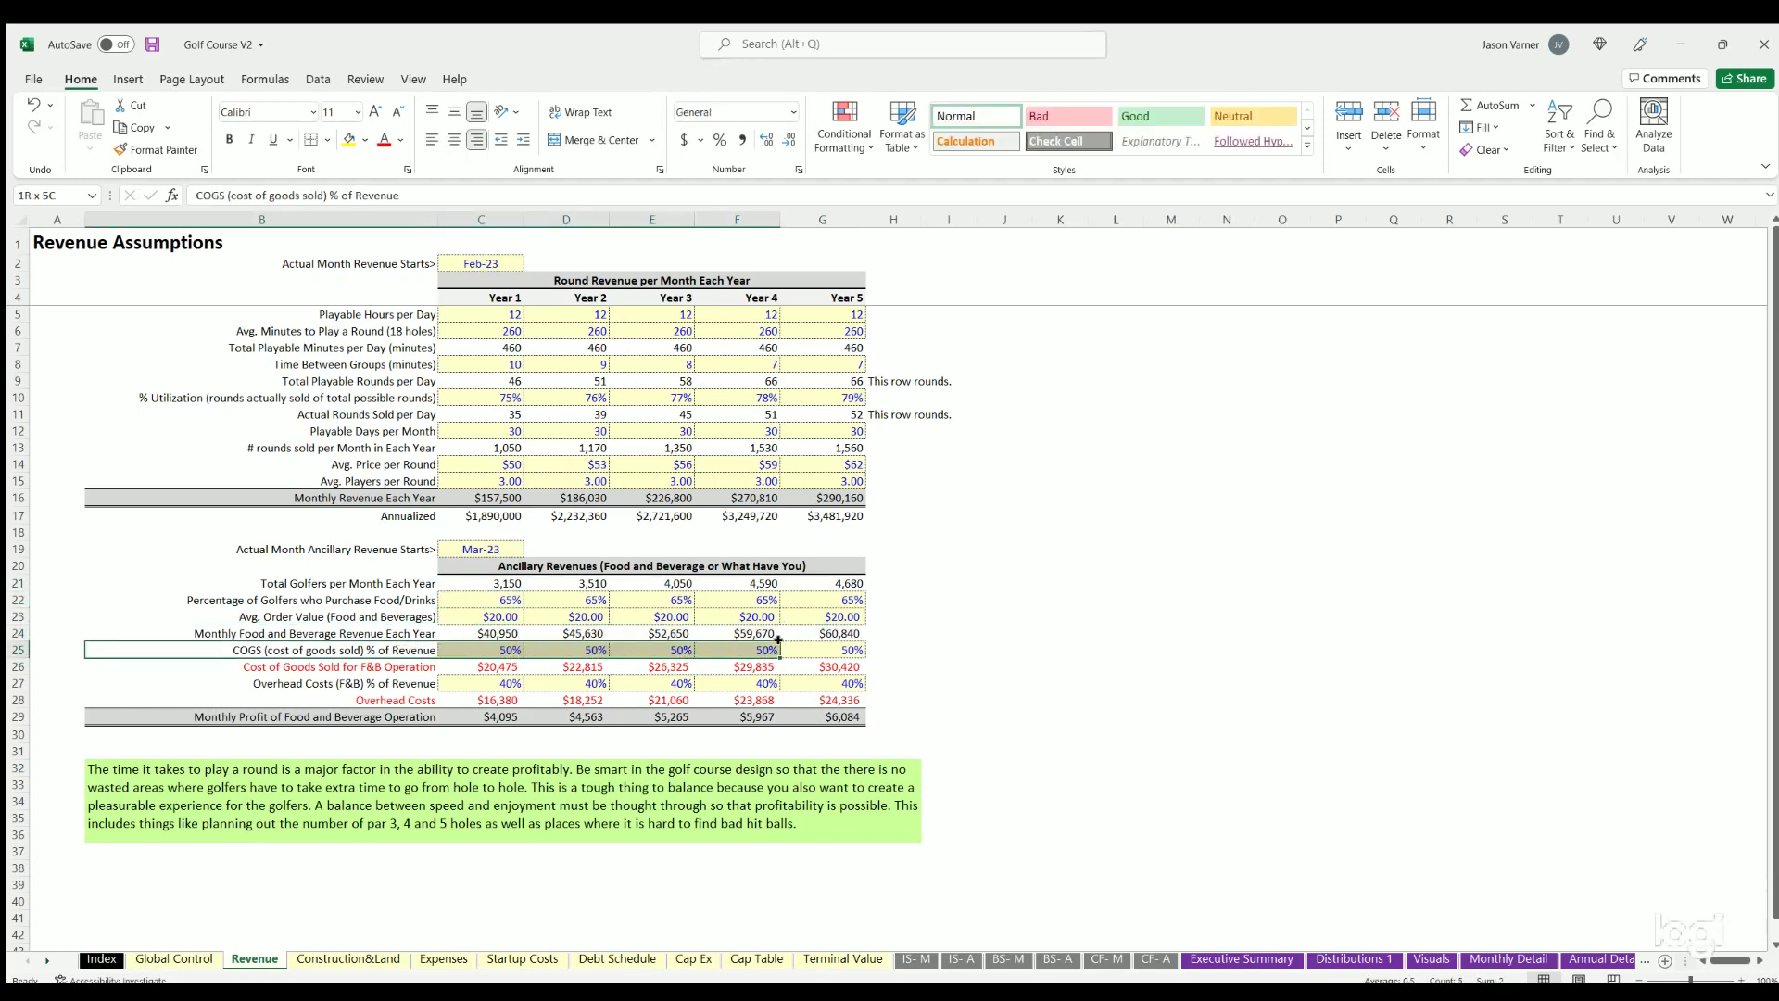
{"action": "left_click_drag", "start_coordinate": [379, 661], "coordinate": [774, 652]}
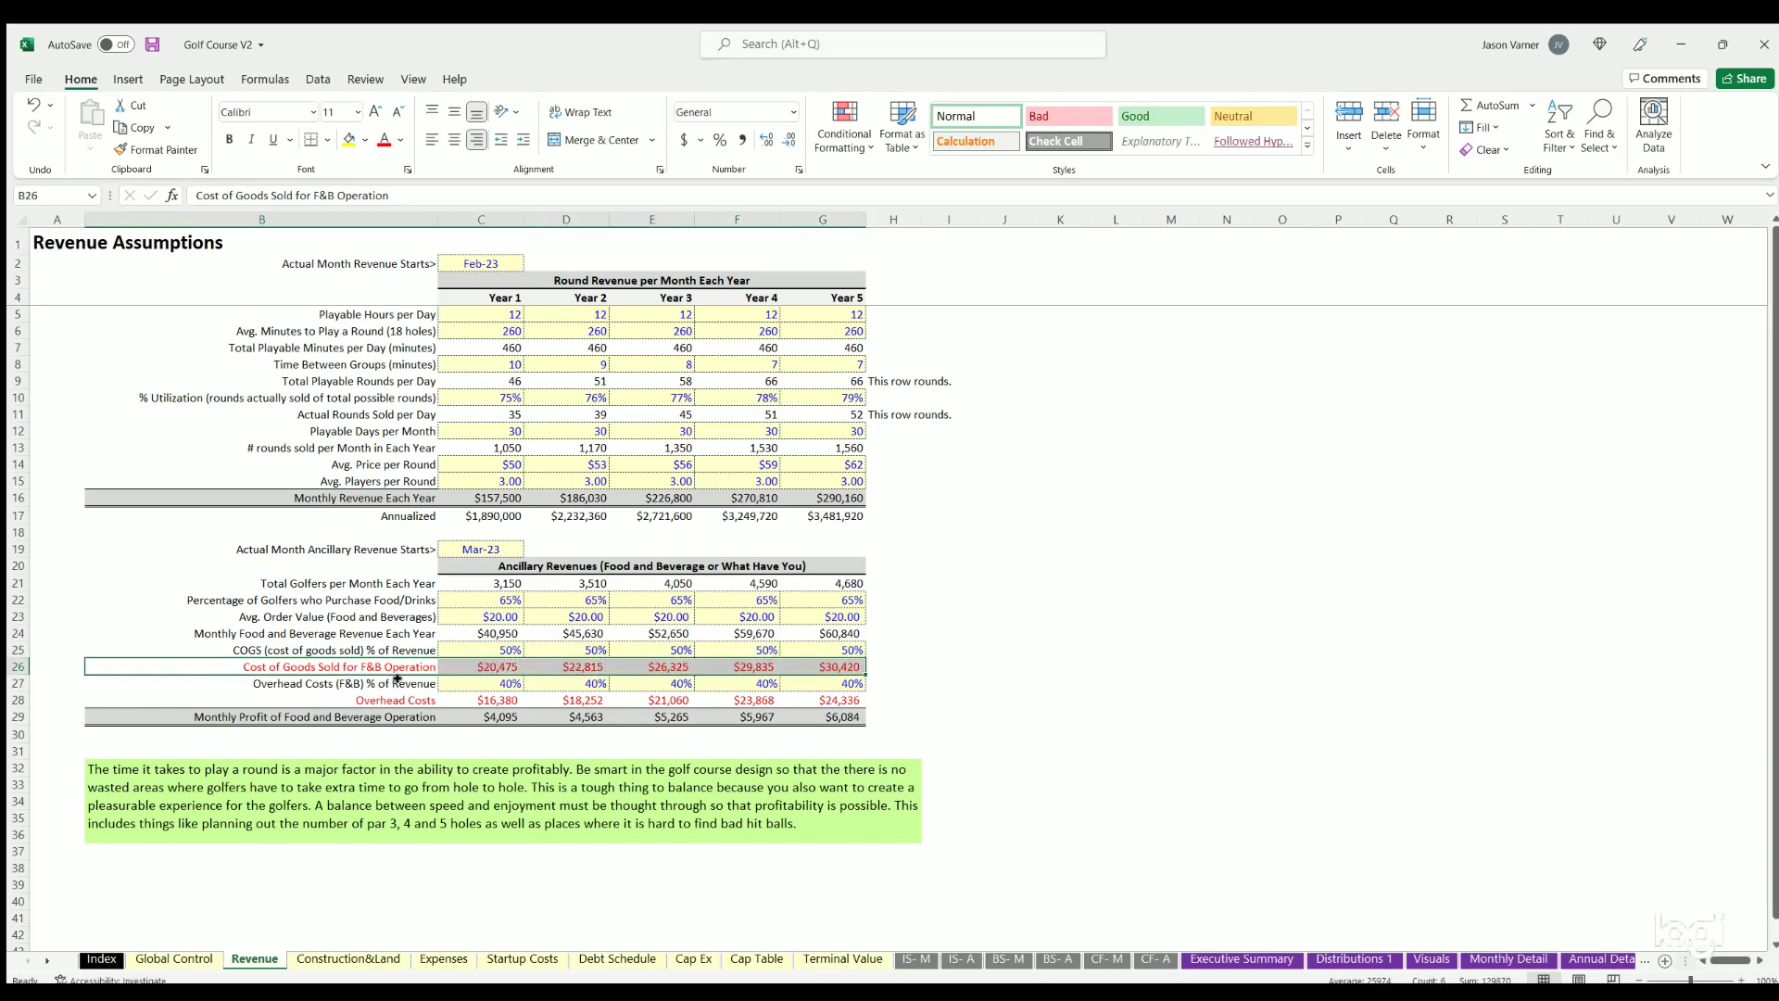
Step: Check the 40% overhead, the overhead costs and the Year 1–3 monthly profit formulas, then save
{"action": "left_click", "coordinate": [398, 679]}
{"action": "left_click", "coordinate": [494, 682]}
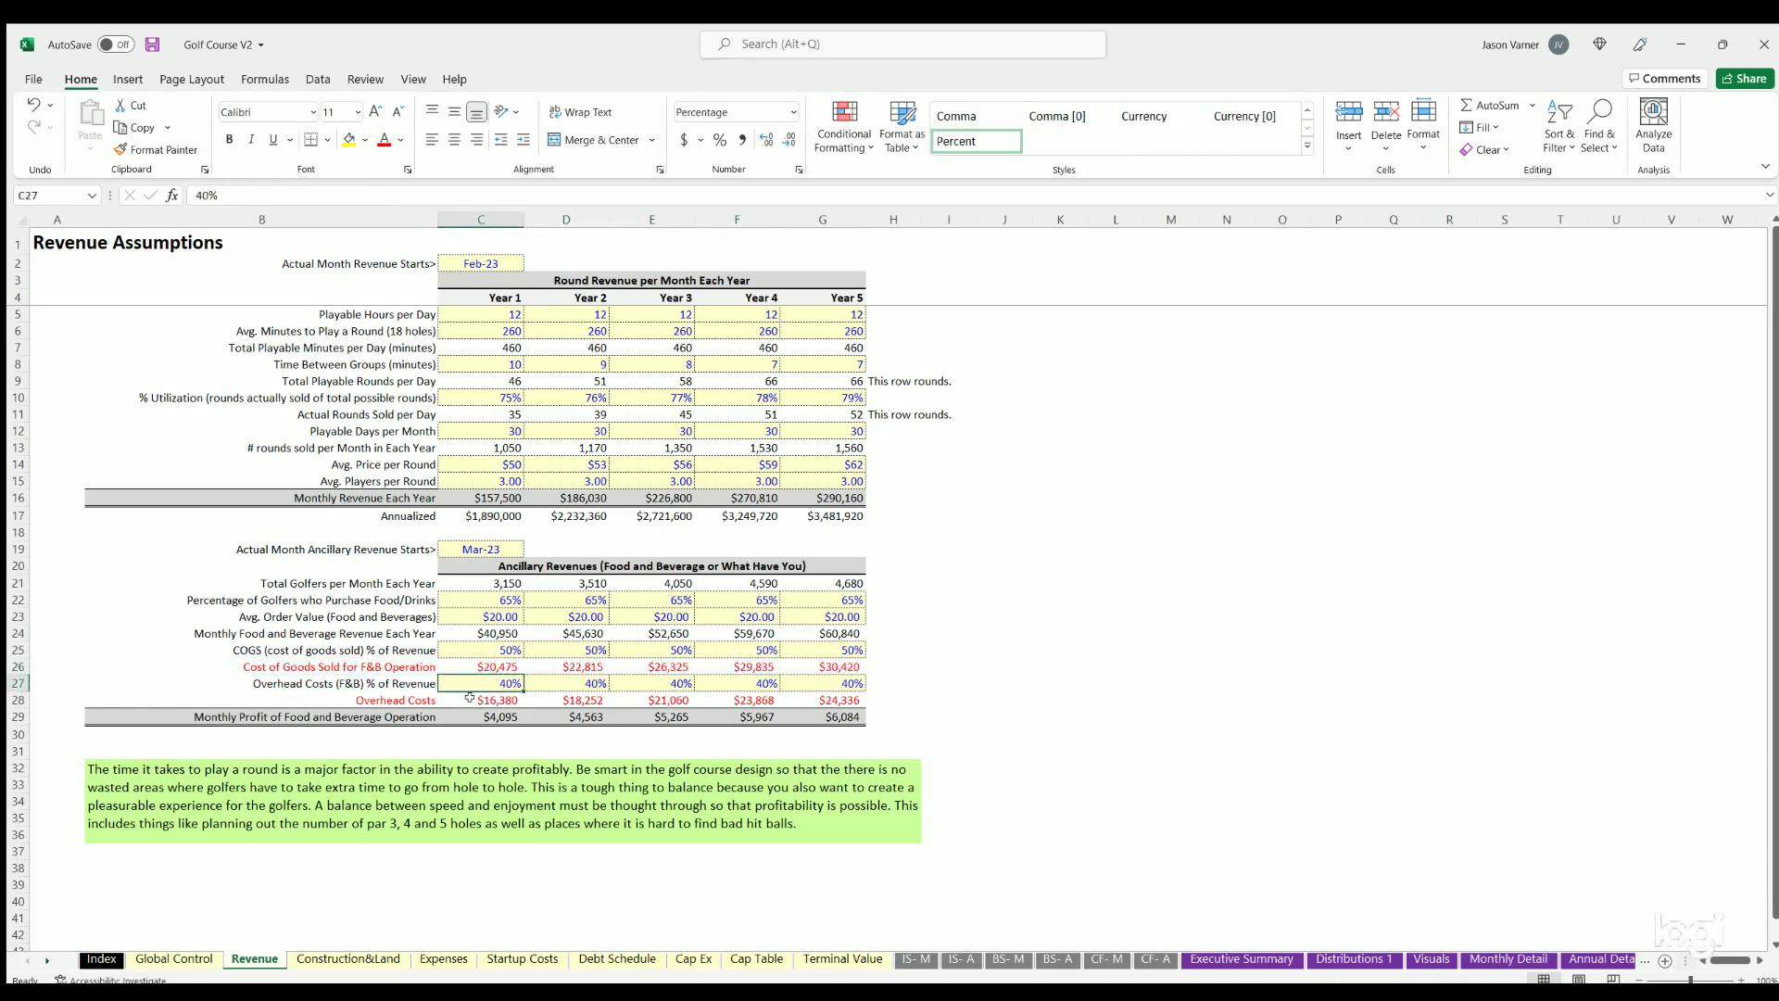
{"action": "left_click_drag", "start_coordinate": [394, 699], "coordinate": [825, 701]}
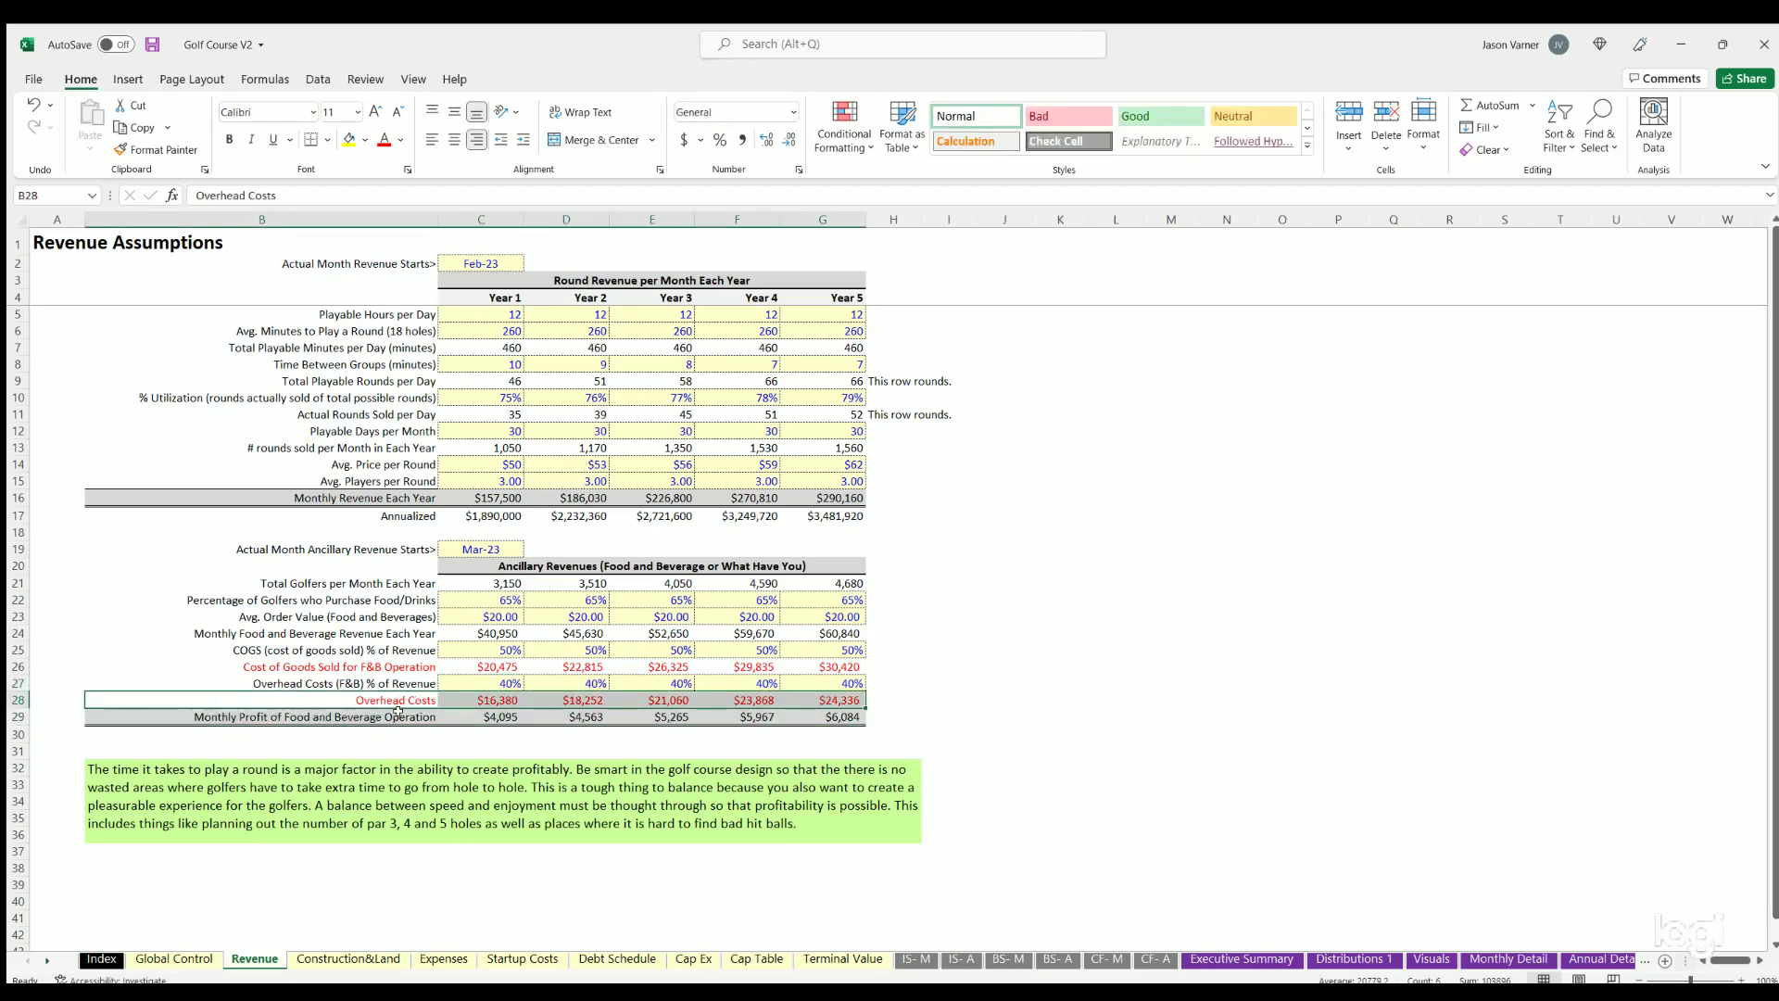
{"action": "left_click", "coordinate": [493, 711]}
{"action": "left_click", "coordinate": [570, 716]}
{"action": "left_click", "coordinate": [649, 715]}
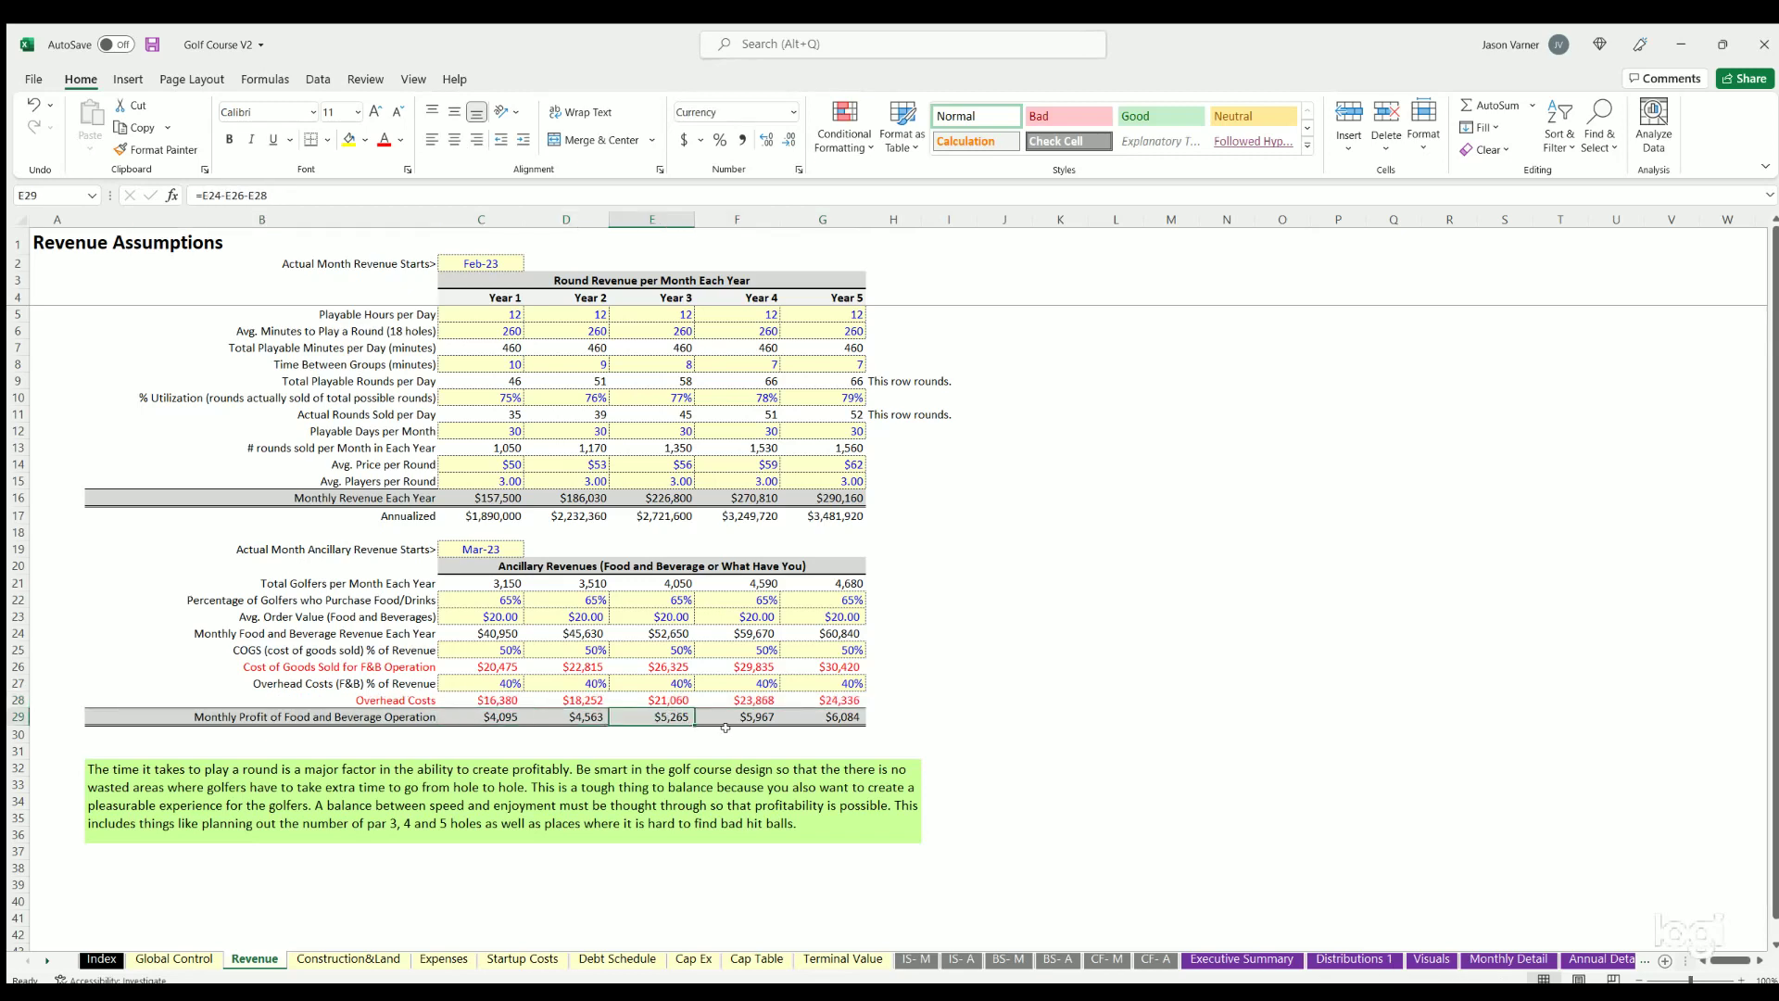
{"action": "left_click", "coordinate": [150, 44]}
Step: On Construction&Land, review the land purchase row and the eighteen individual hole construction costs
{"action": "left_click", "coordinate": [487, 458]}
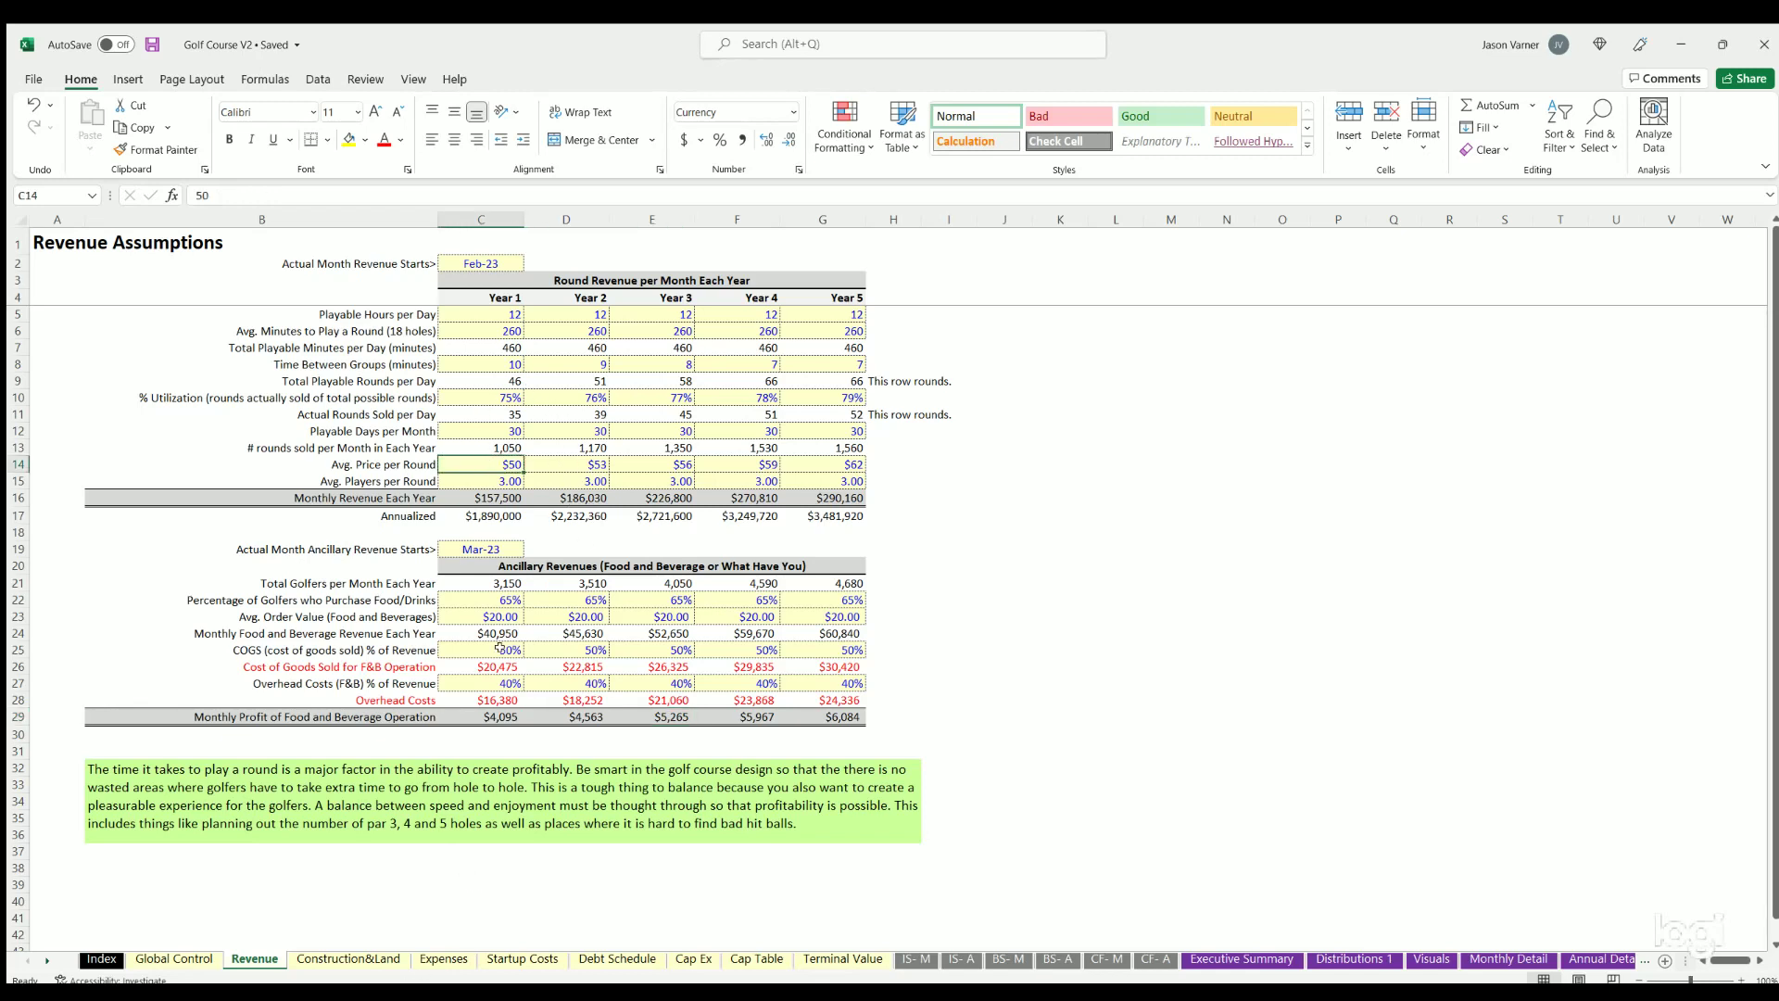
{"action": "left_click", "coordinate": [348, 959]}
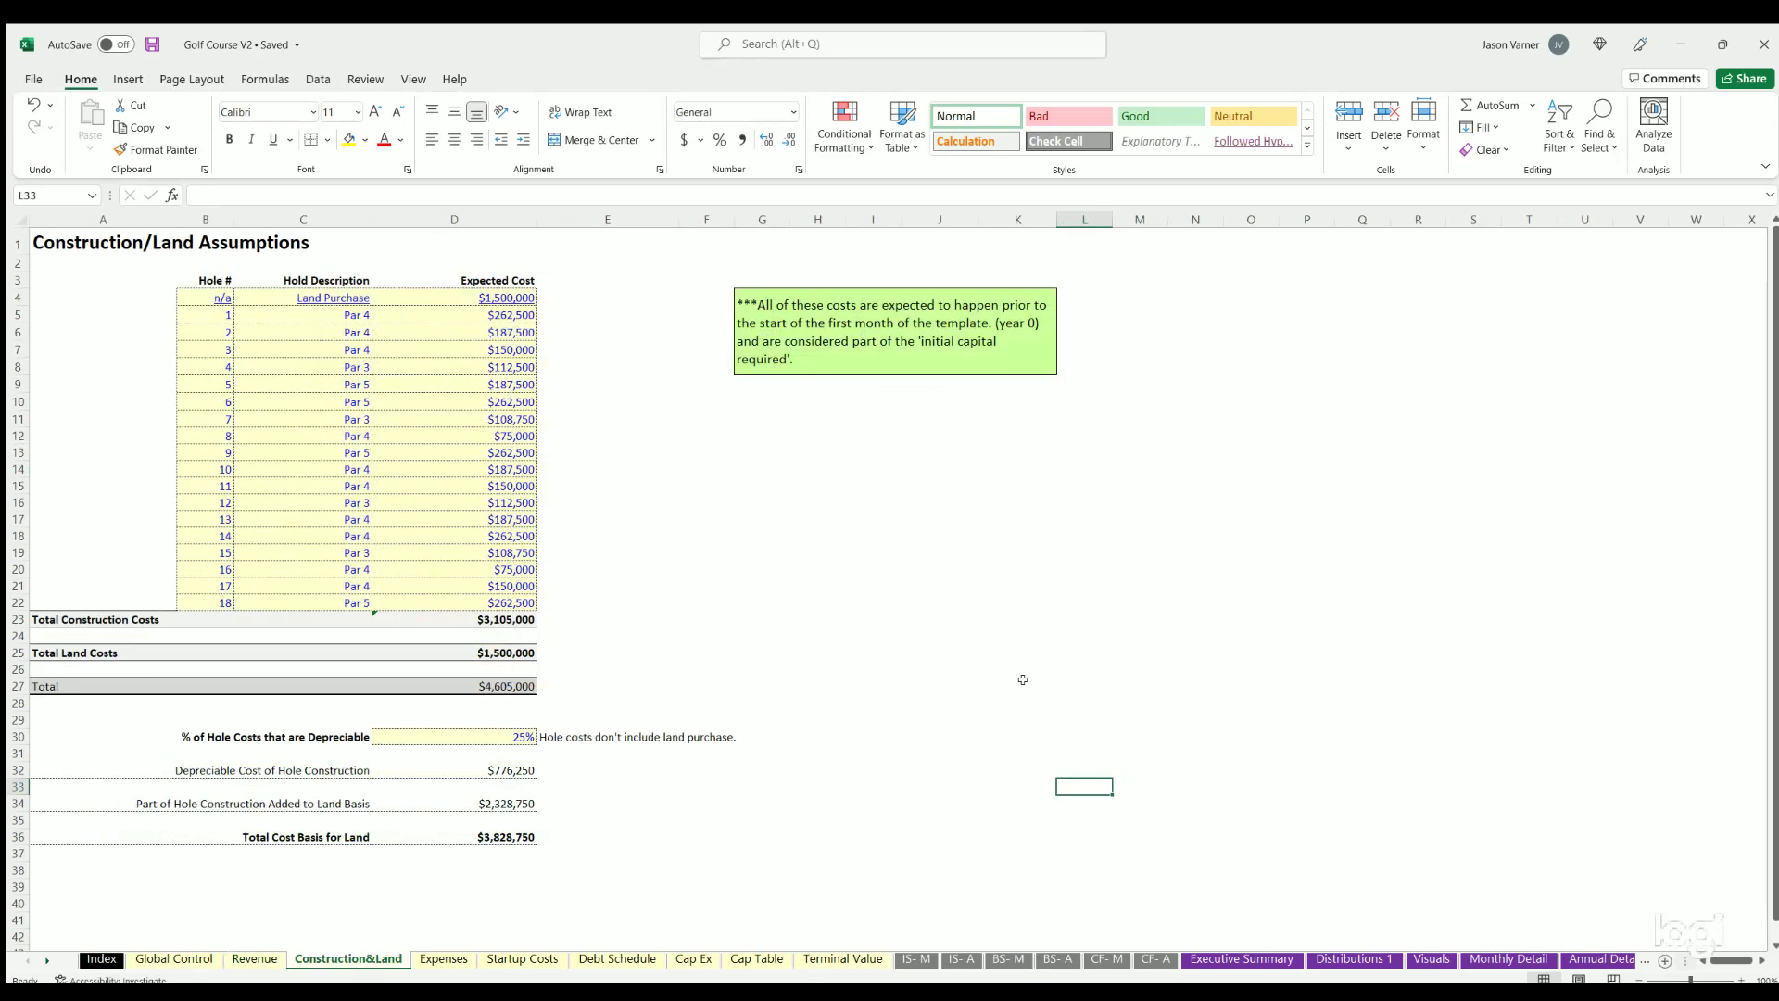
{"action": "left_click_drag", "start_coordinate": [206, 294], "coordinate": [457, 289]}
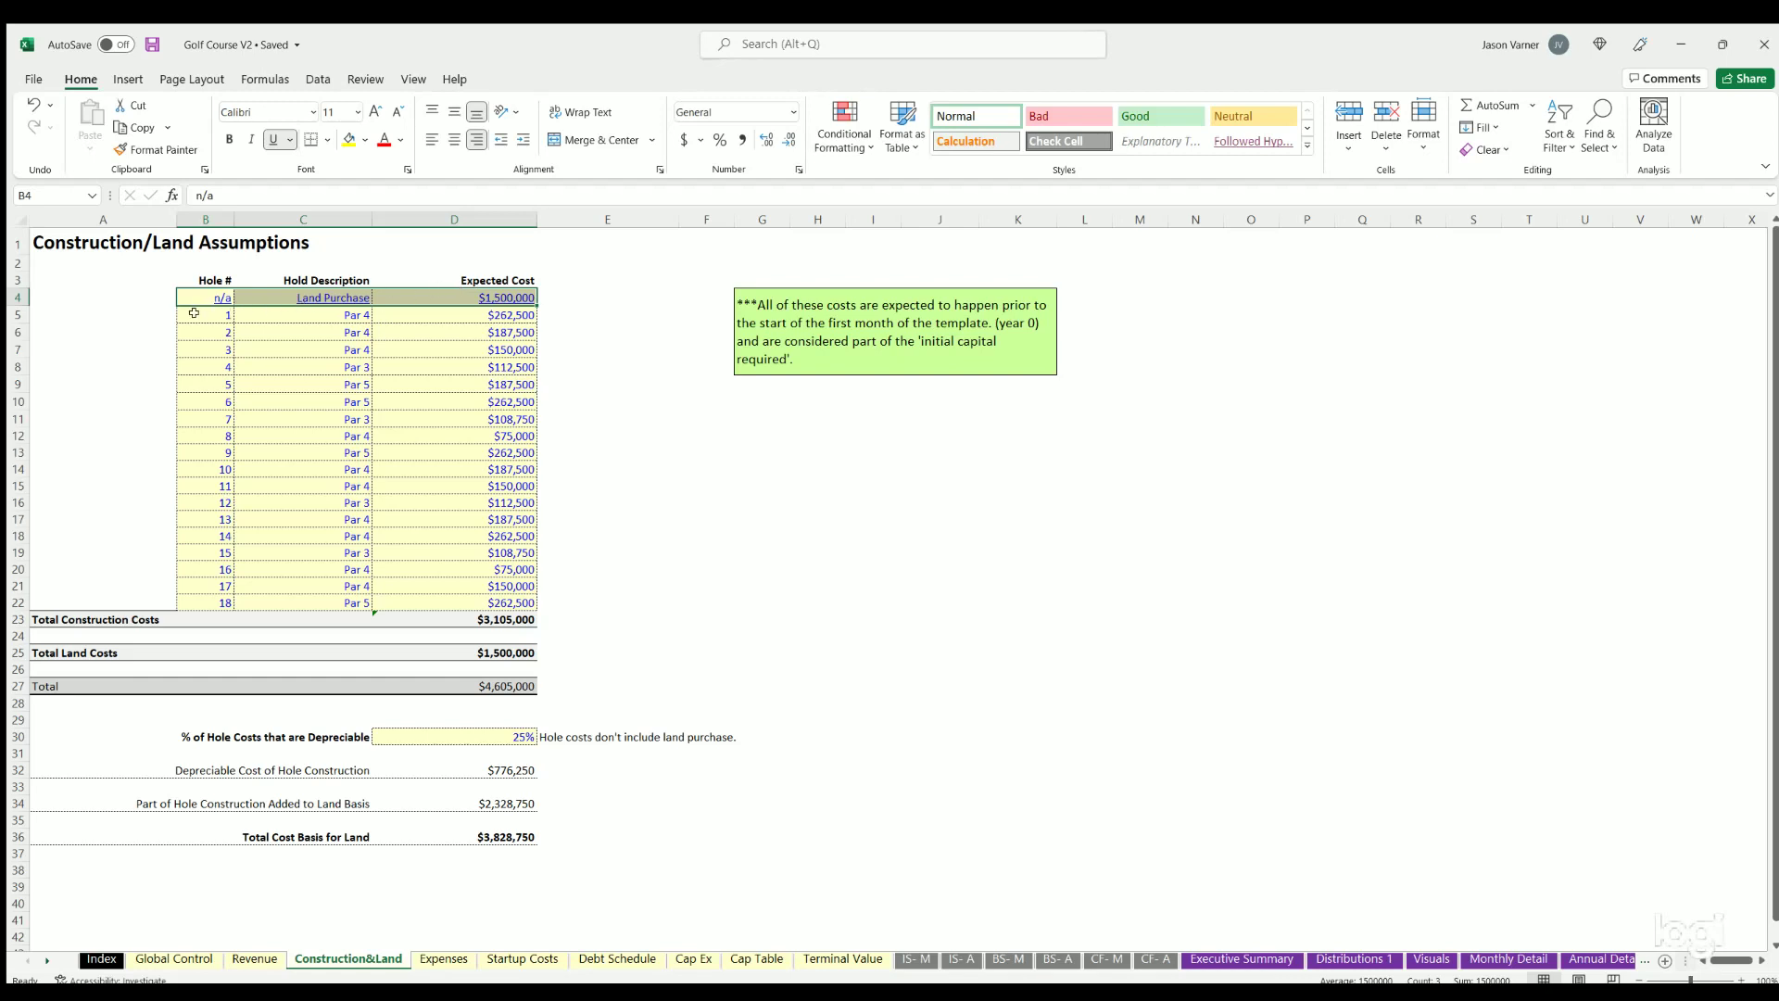
{"action": "left_click_drag", "start_coordinate": [194, 315], "coordinate": [464, 598]}
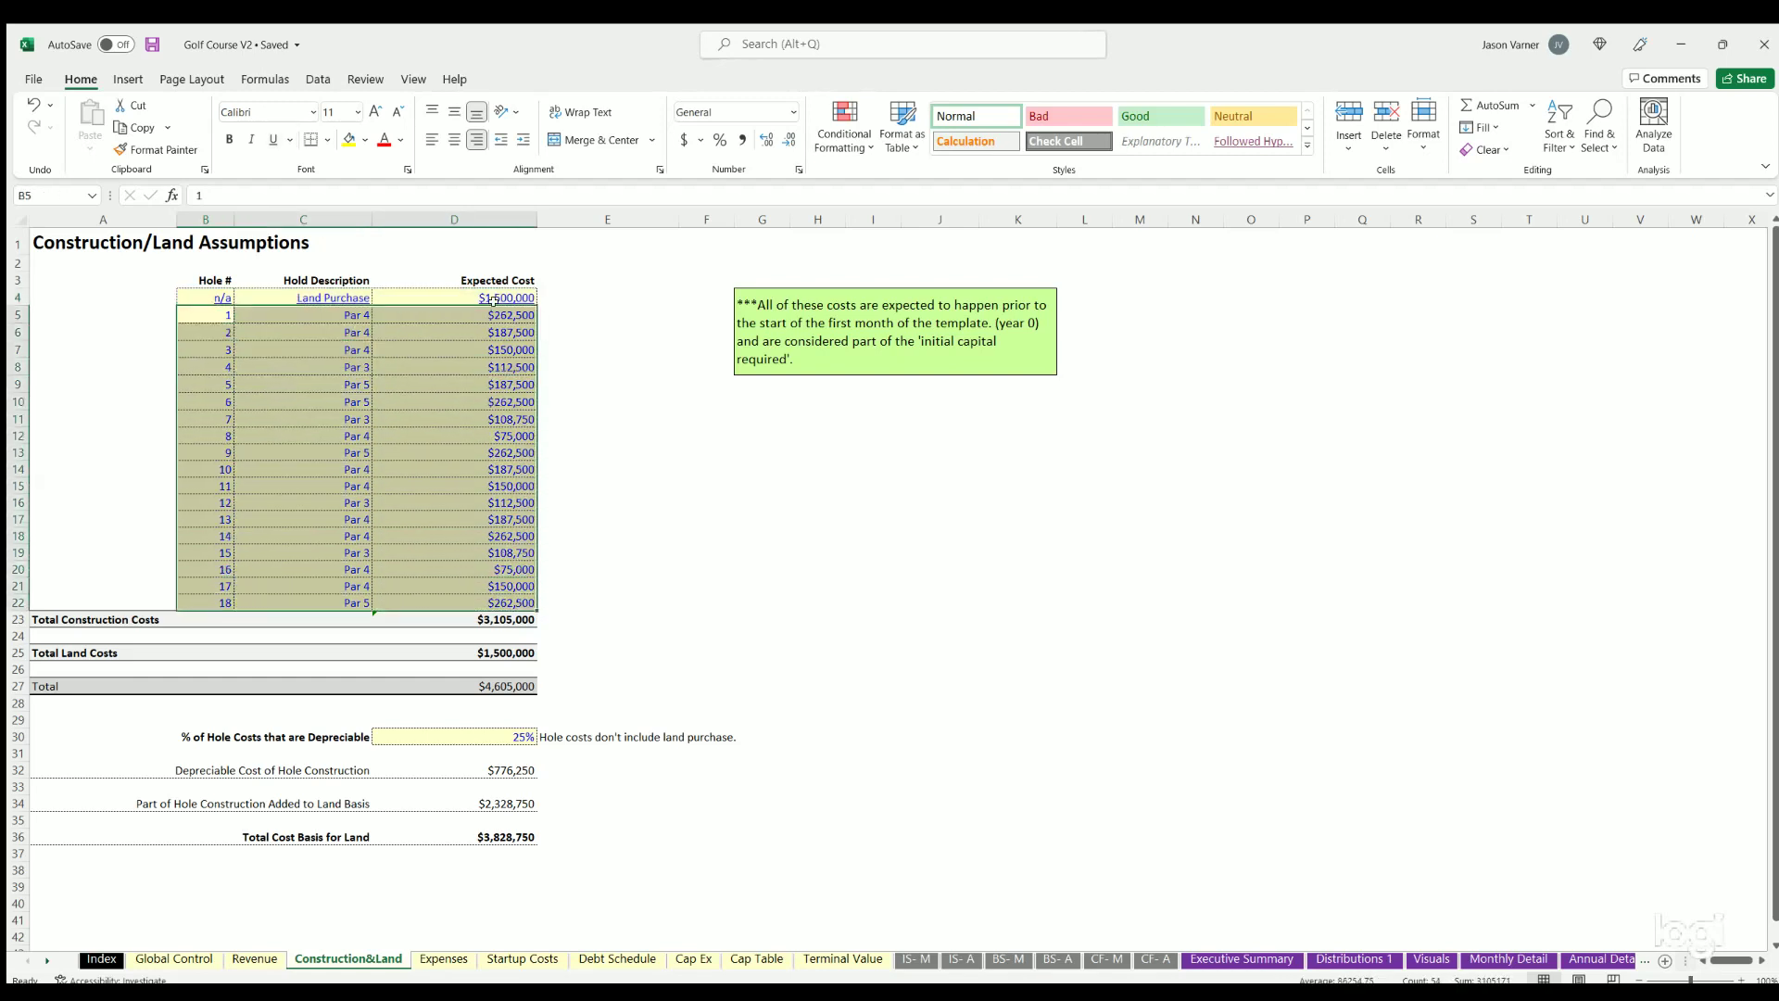
{"action": "left_click", "coordinate": [493, 313]}
{"action": "key", "text": "Down"}
{"action": "key", "text": "Down"}
{"action": "key", "text": "Down"}
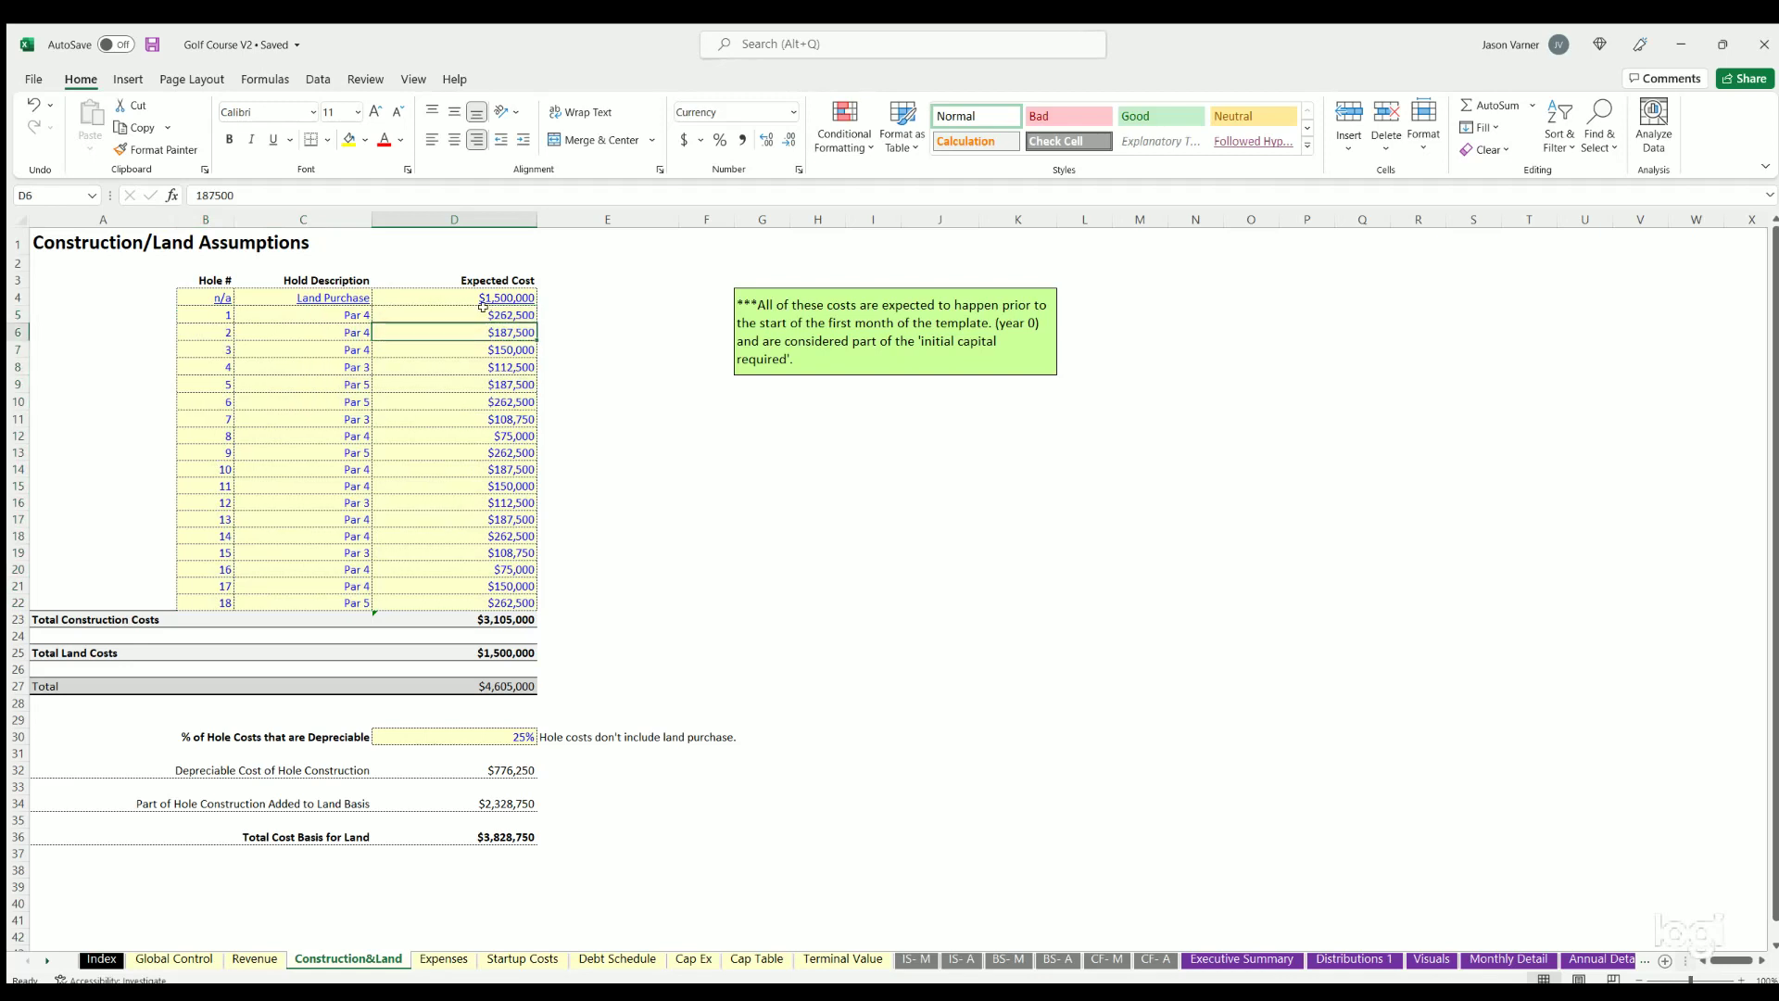
{"action": "left_click_drag", "start_coordinate": [491, 314], "coordinate": [487, 603]}
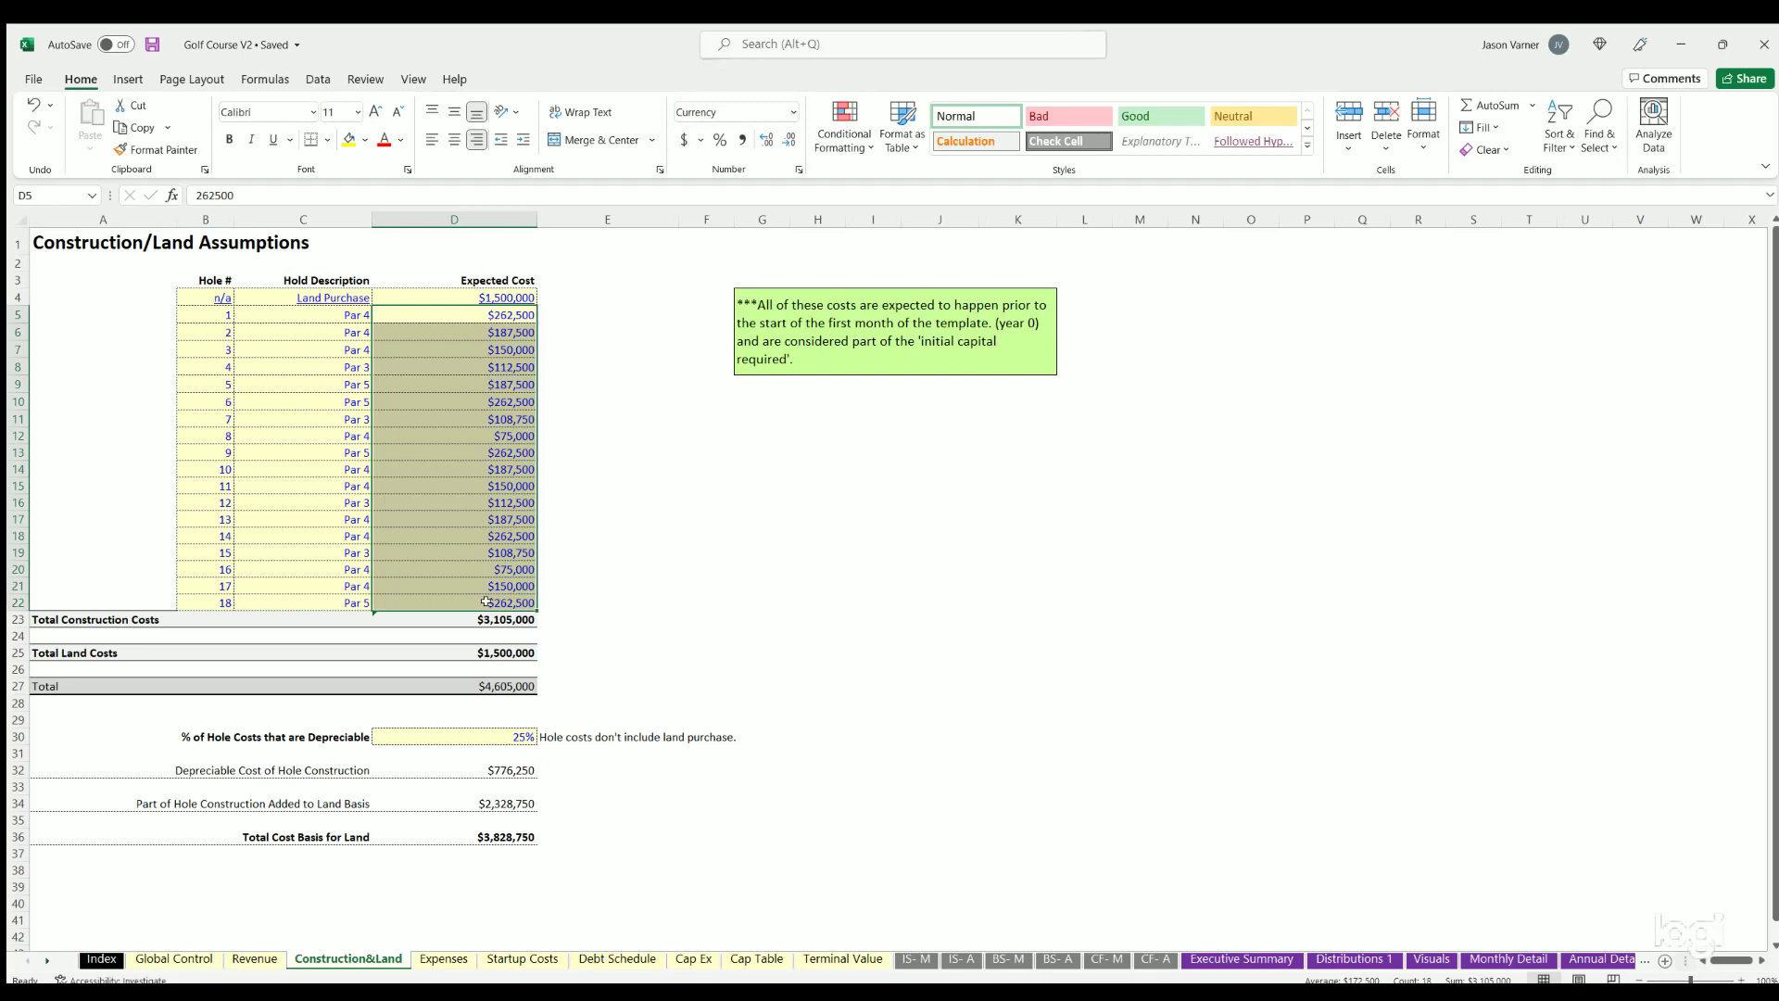
Step: Inspect the $3,105,000 construction, $1,500,000 land and overall total formulas, and the depreciable percentage
{"action": "left_click", "coordinate": [504, 615]}
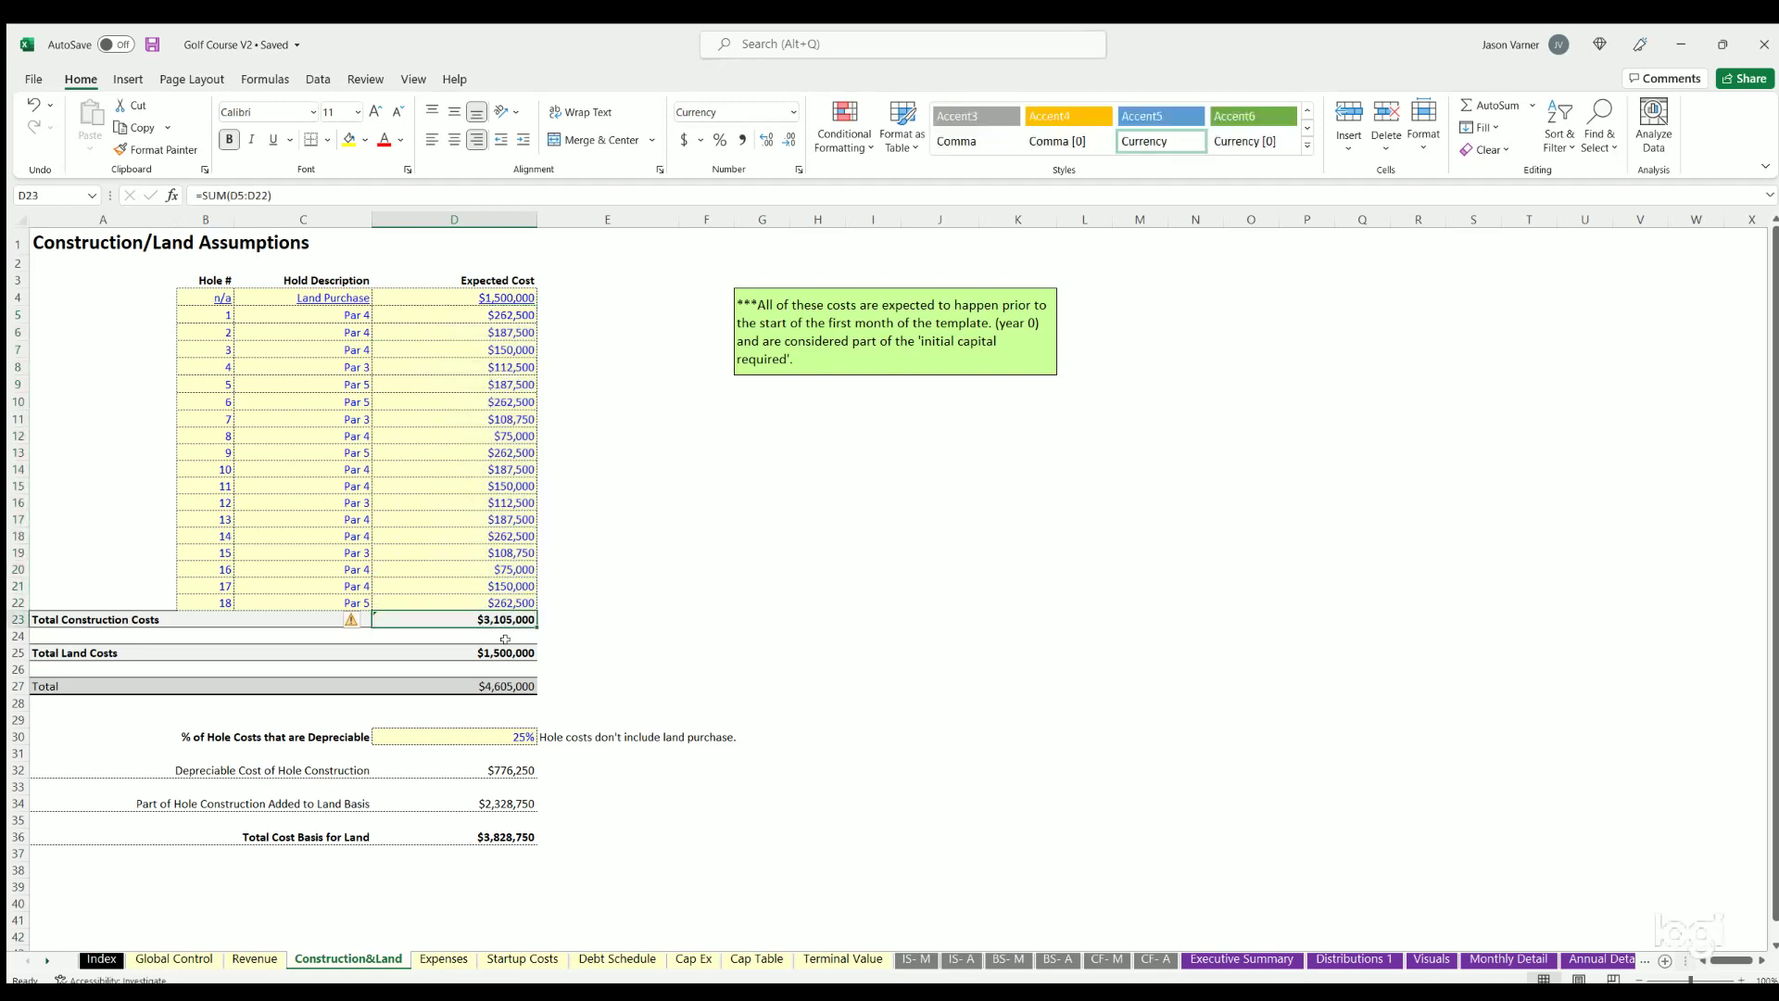
{"action": "left_click", "coordinate": [503, 650]}
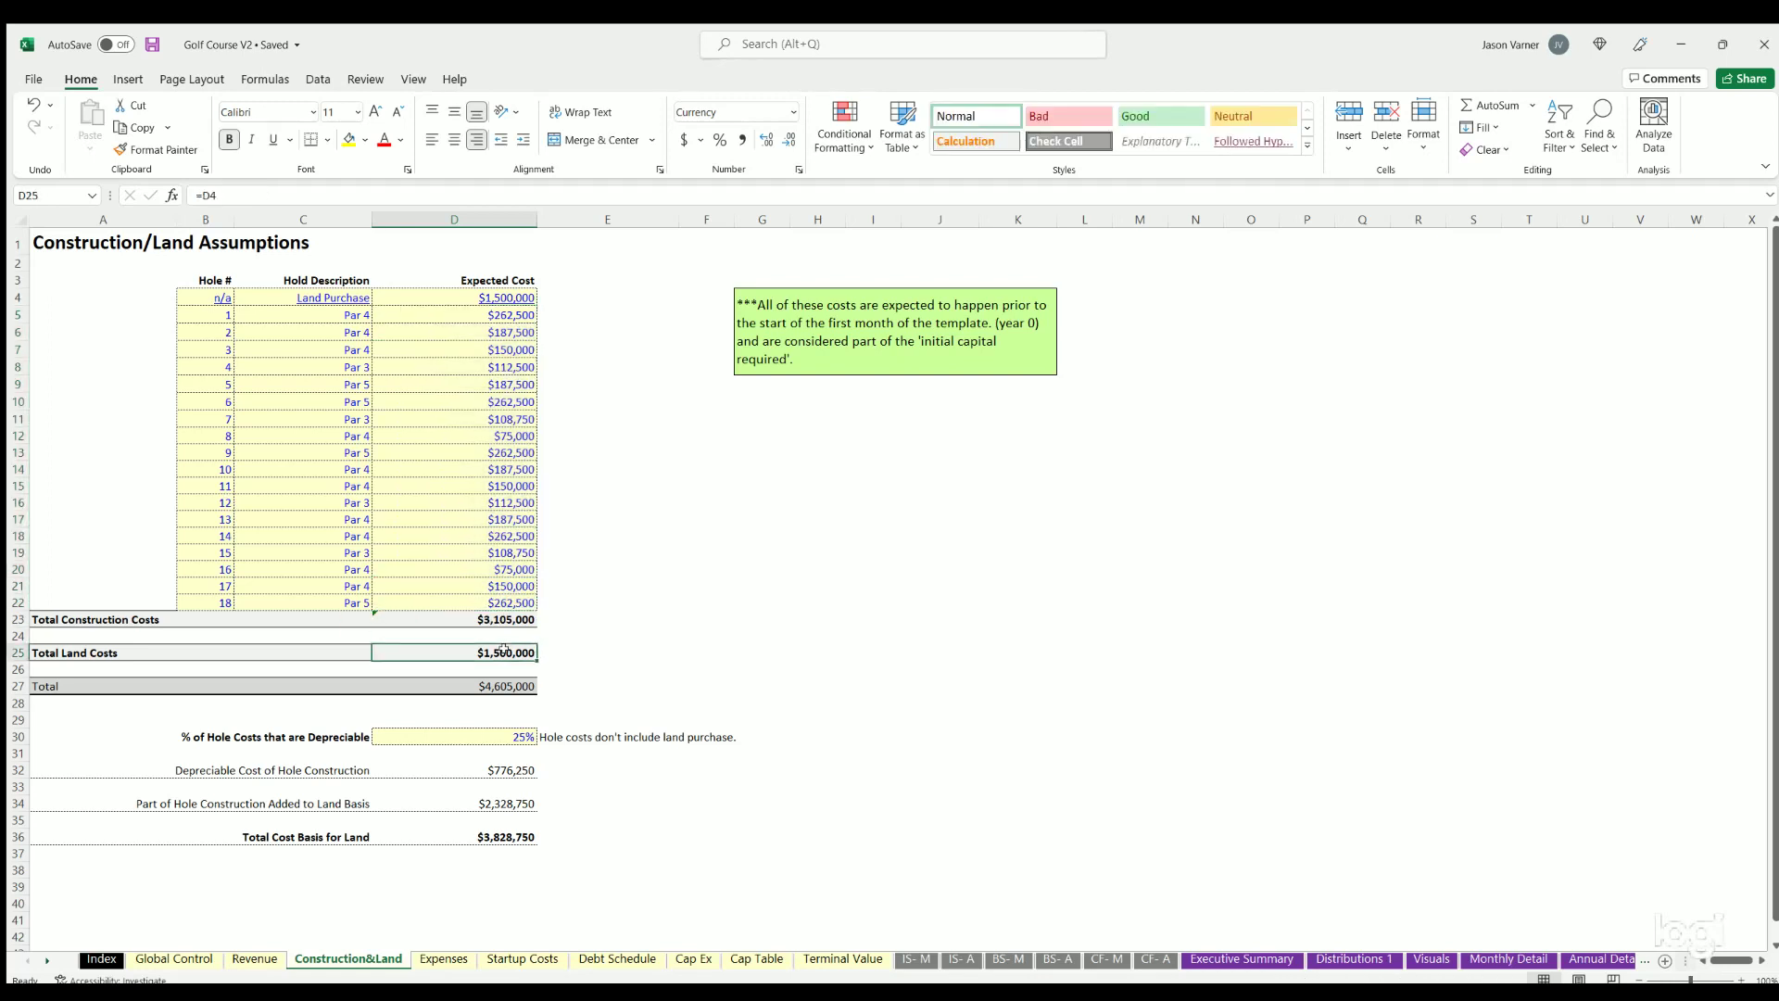
{"action": "left_click", "coordinate": [505, 688]}
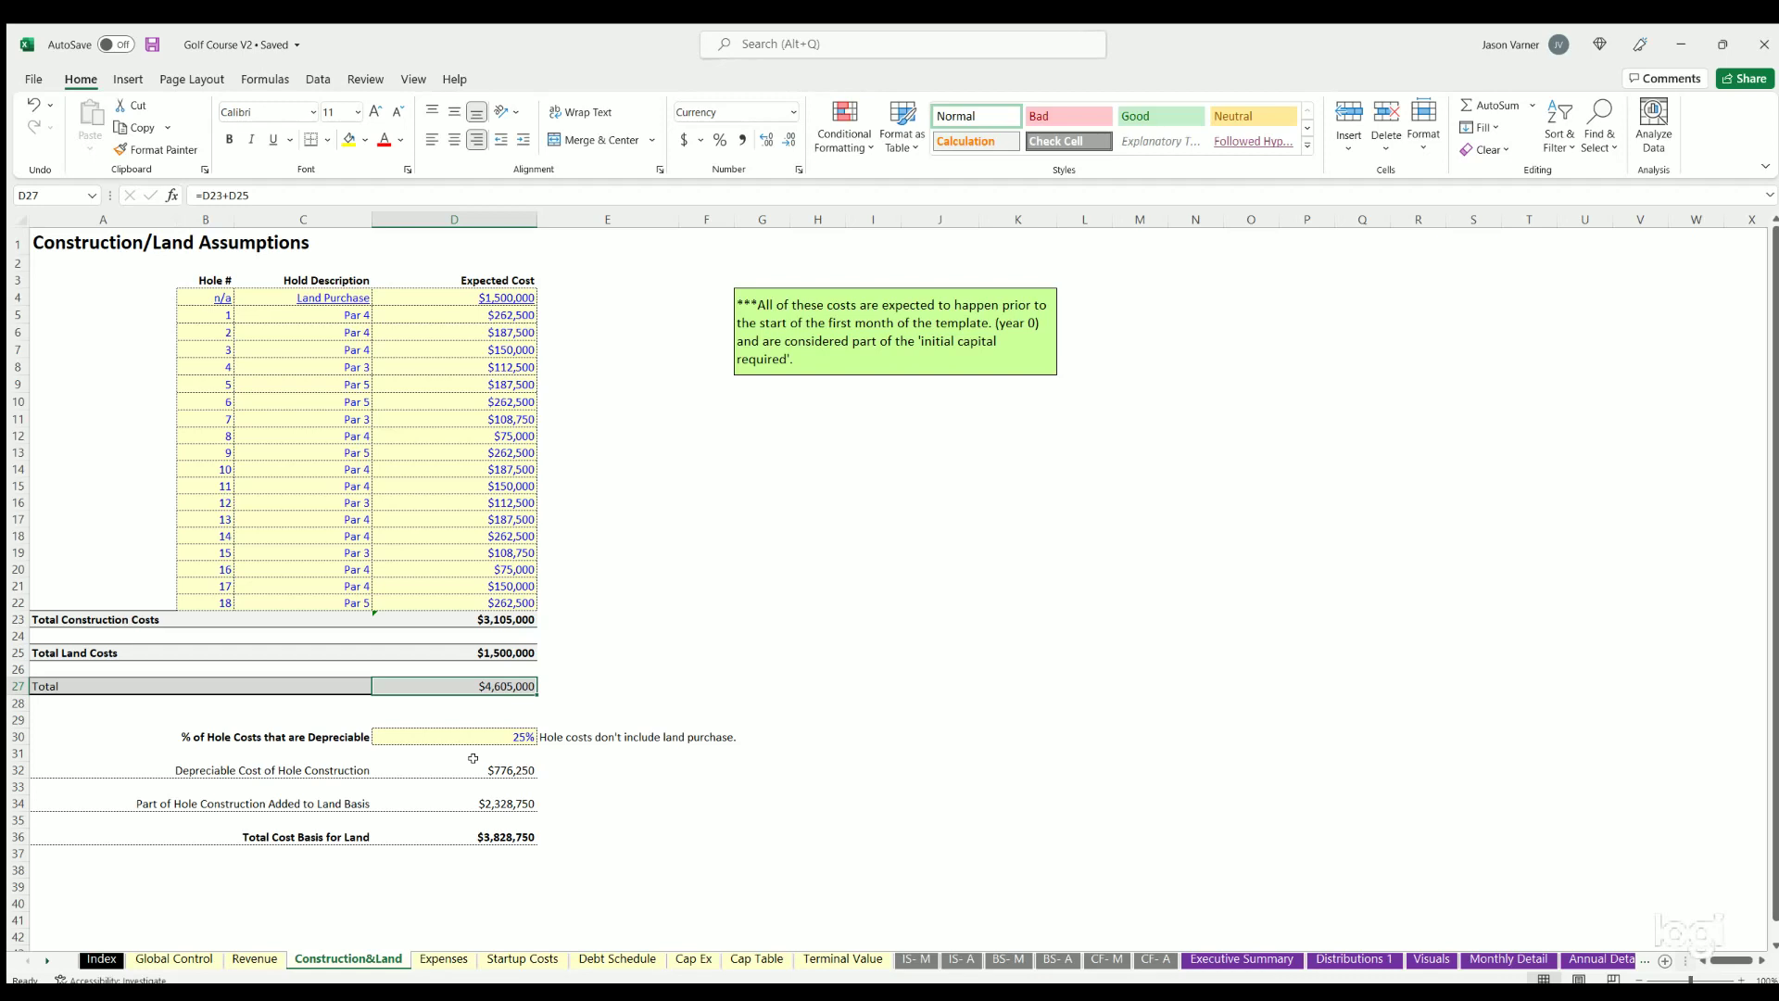
{"action": "left_click", "coordinate": [320, 735]}
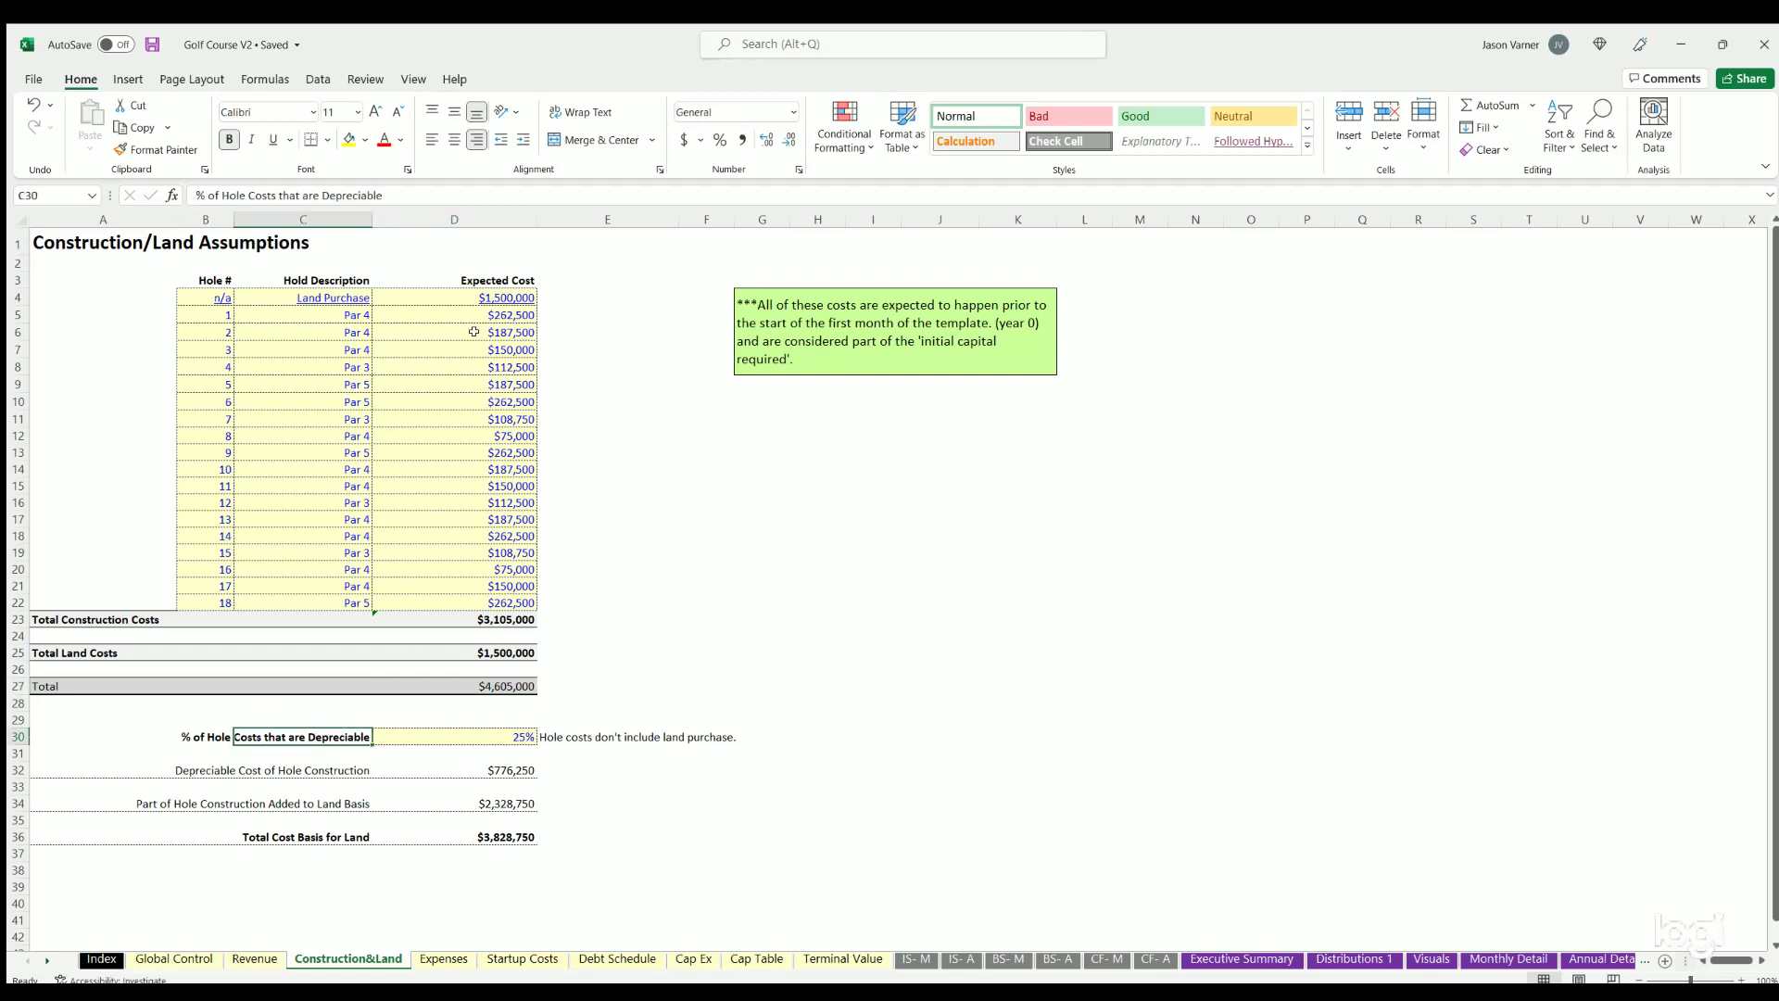
{"action": "left_click_drag", "start_coordinate": [478, 313], "coordinate": [454, 607]}
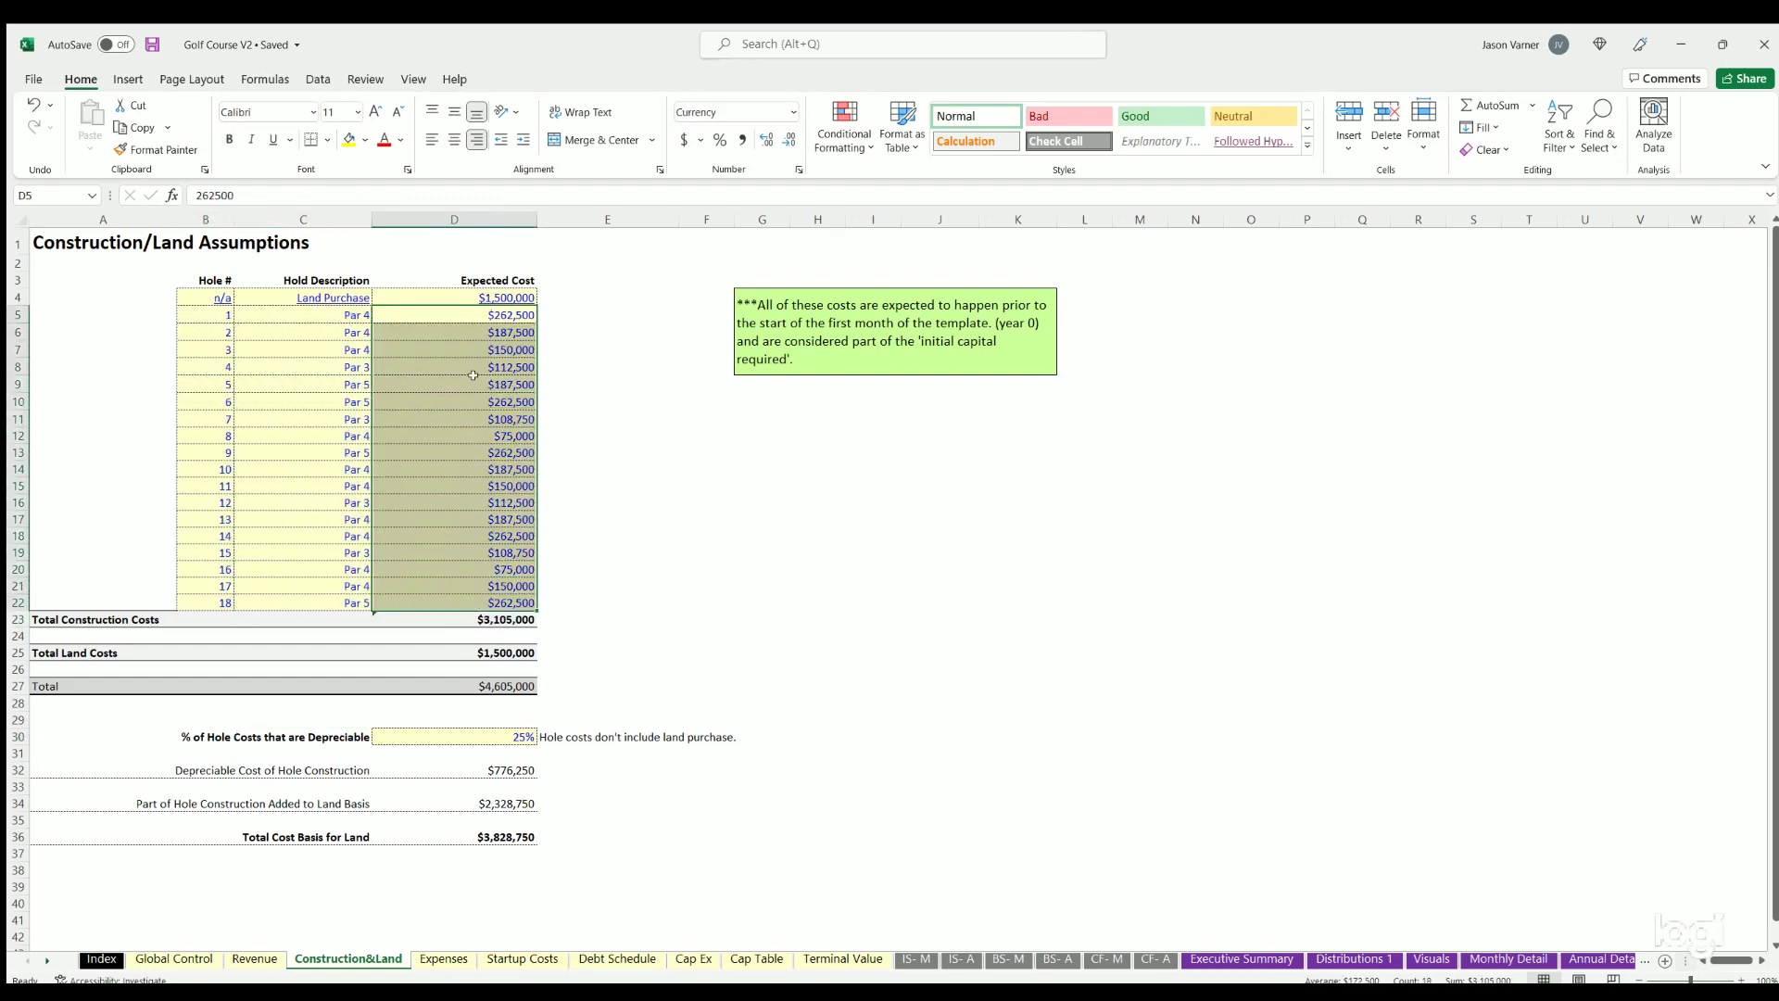
Step: Trace the depreciable hole construction cost, the land basis addition and the $3,828,750 land cost basis formulas
{"action": "left_click", "coordinate": [292, 769]}
{"action": "left_click_drag", "start_coordinate": [292, 768], "coordinate": [482, 767]}
{"action": "left_click", "coordinate": [495, 800]}
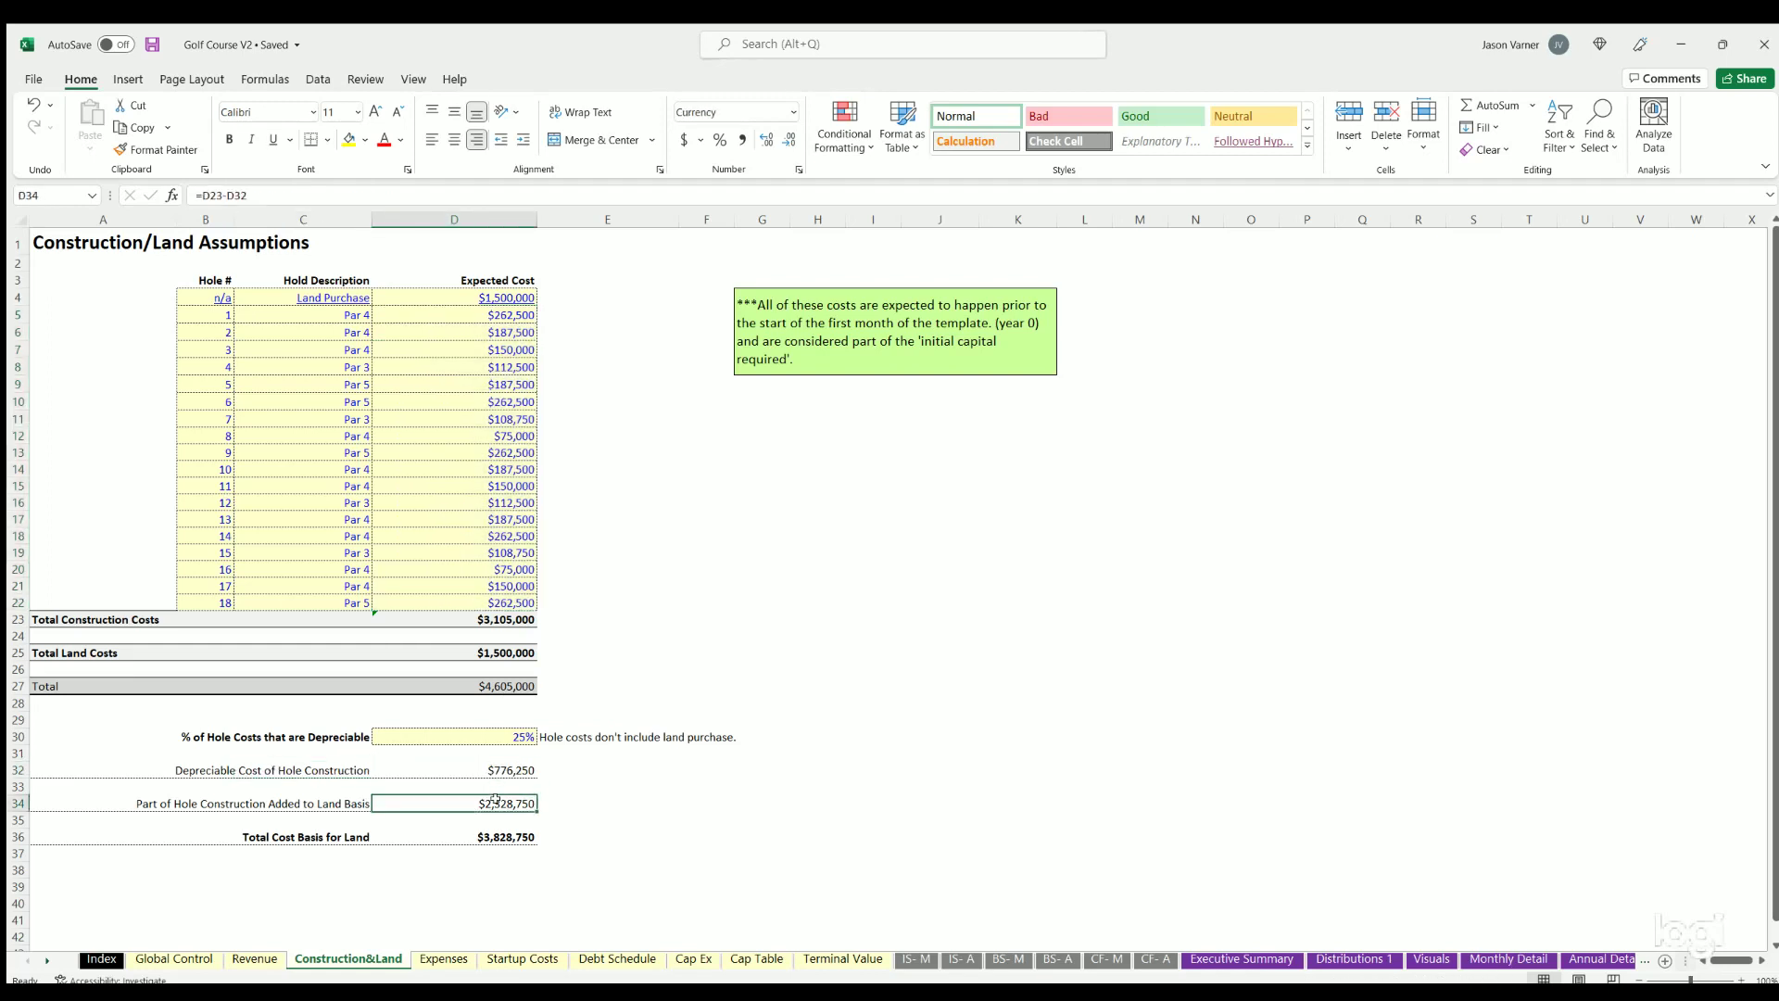
{"action": "left_click_drag", "start_coordinate": [326, 835], "coordinate": [483, 834]}
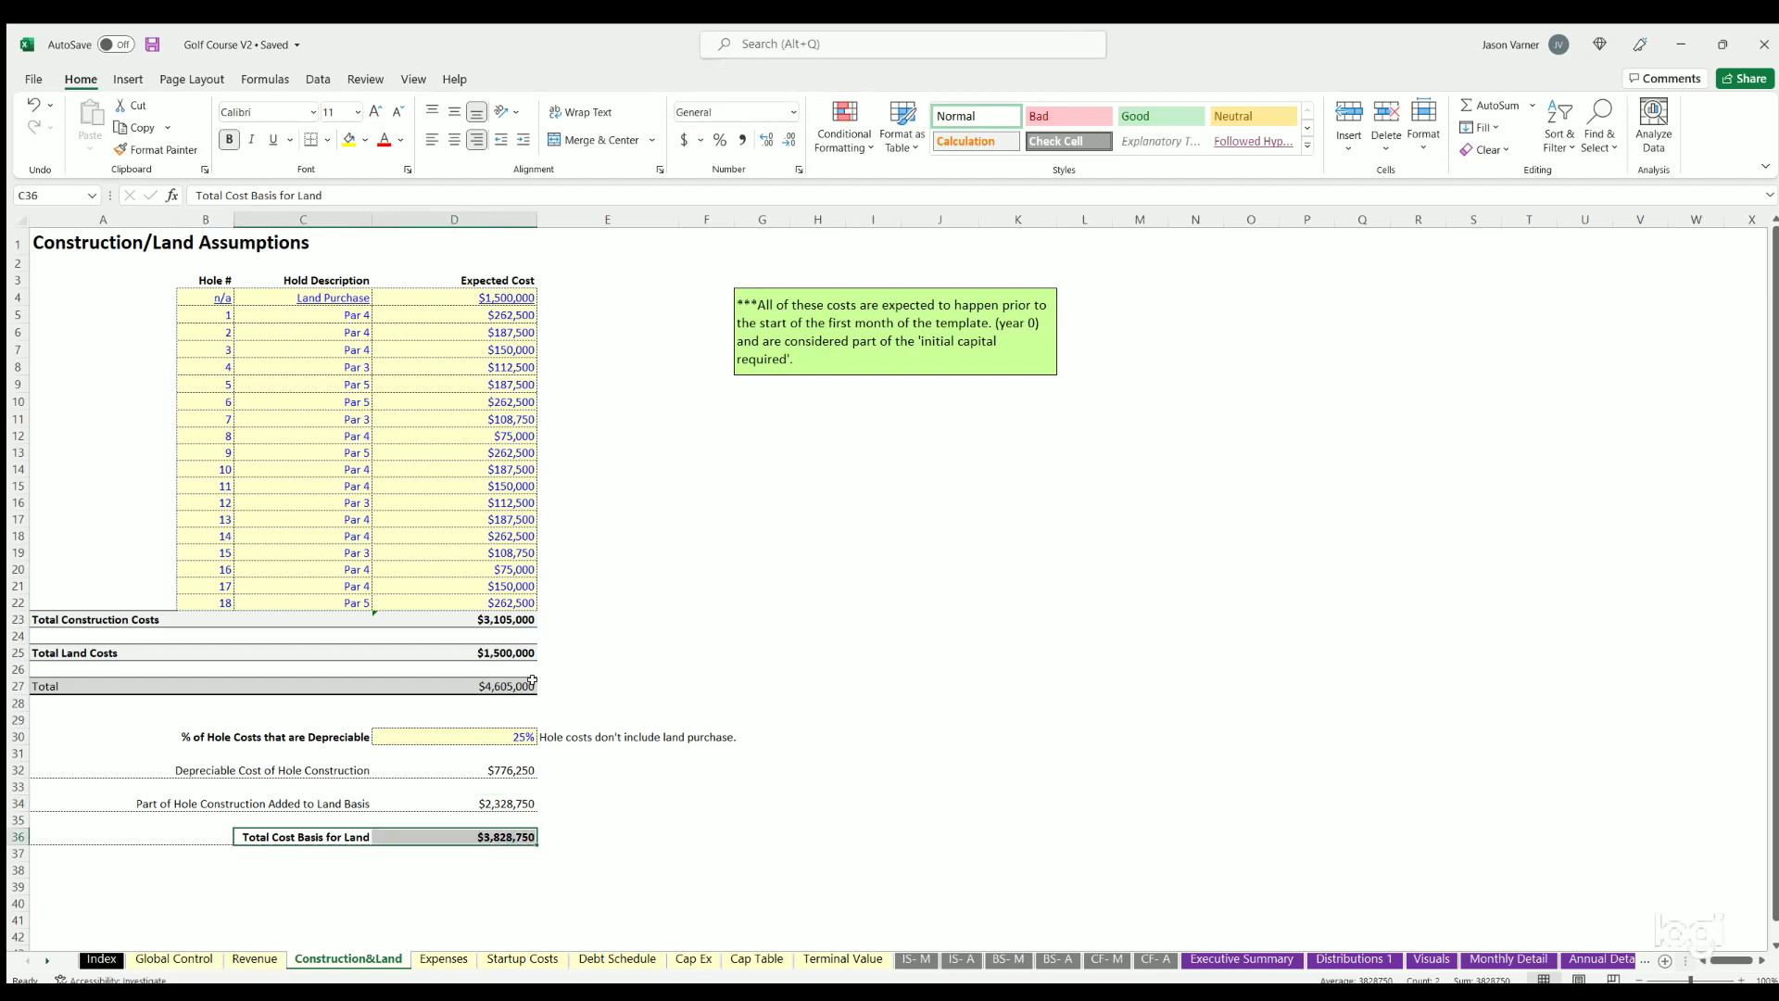
{"action": "left_click", "coordinate": [506, 613]}
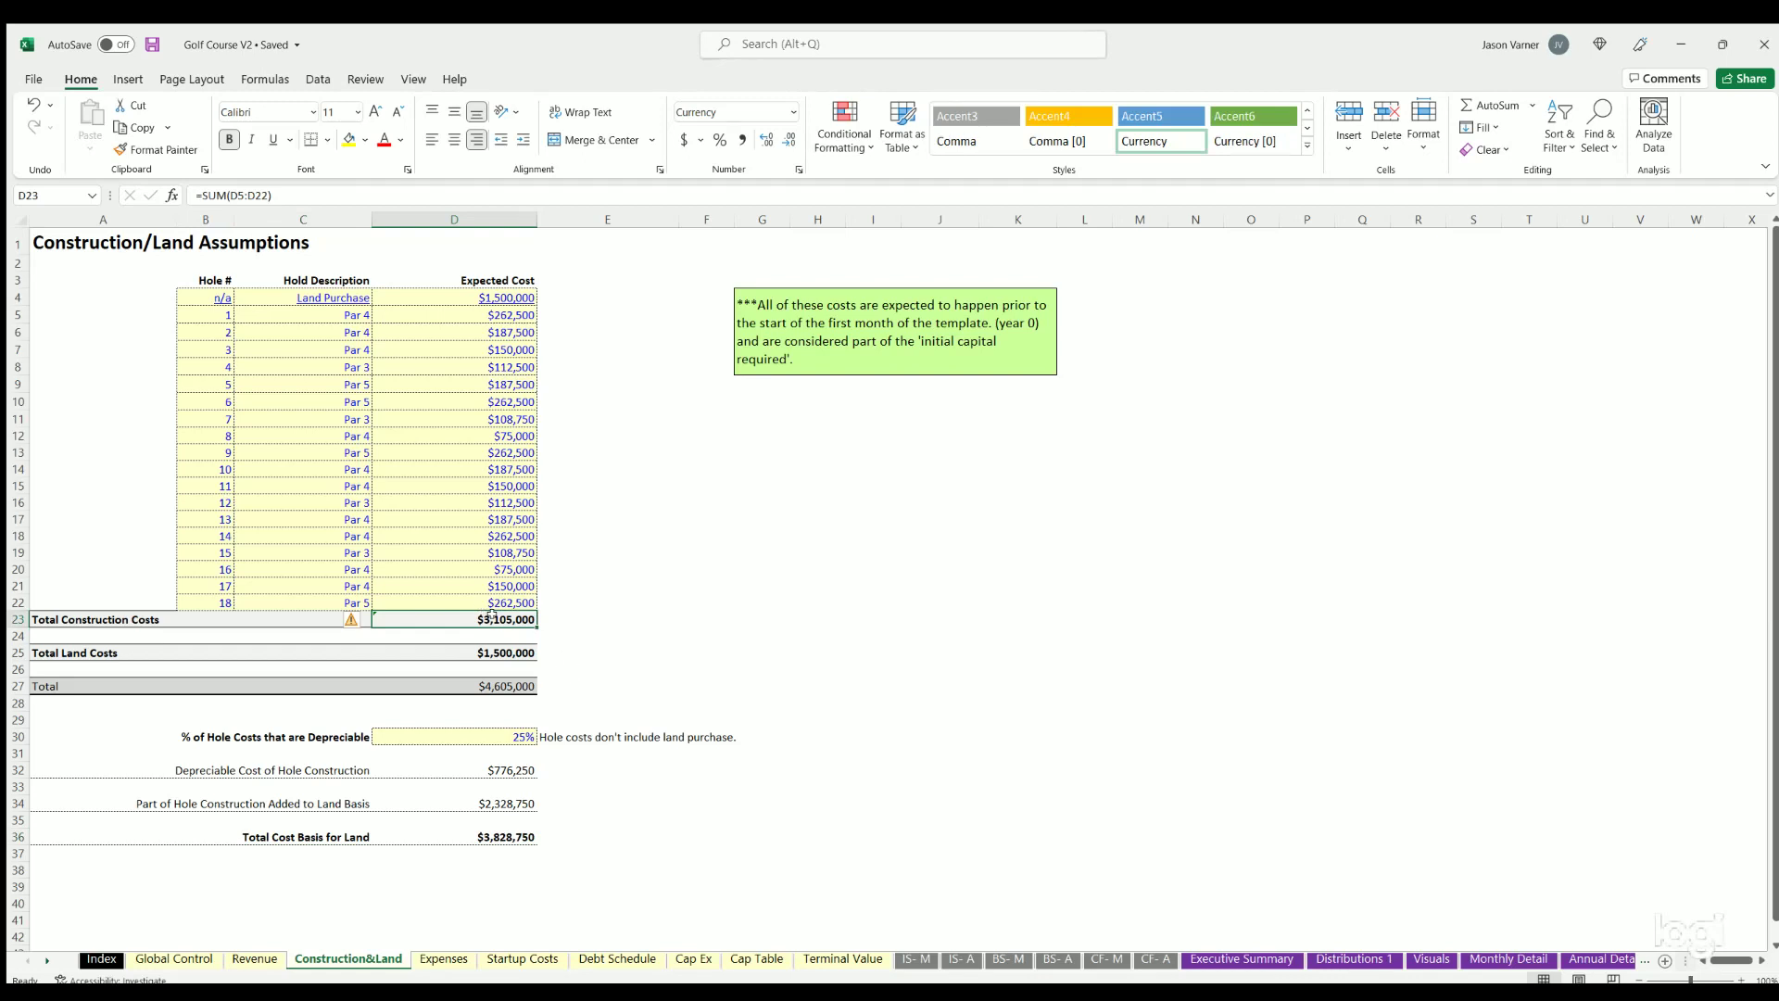
{"action": "left_click", "coordinate": [507, 767]}
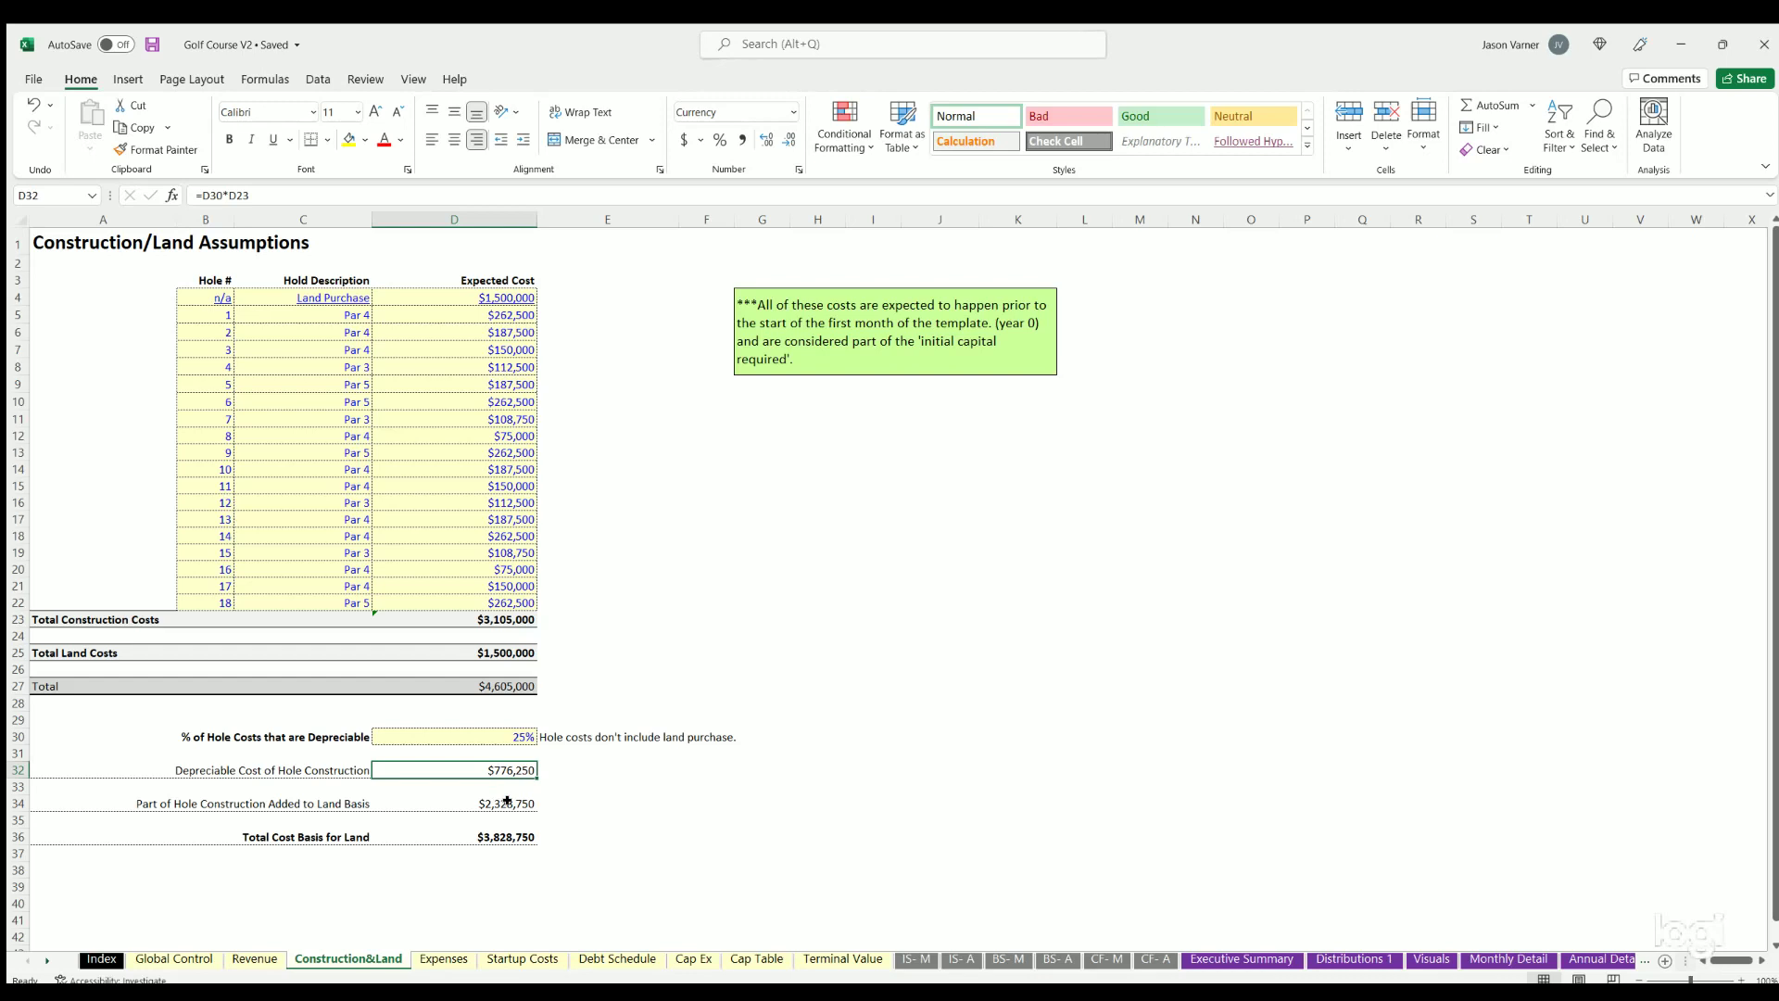
{"action": "left_click", "coordinate": [507, 800]}
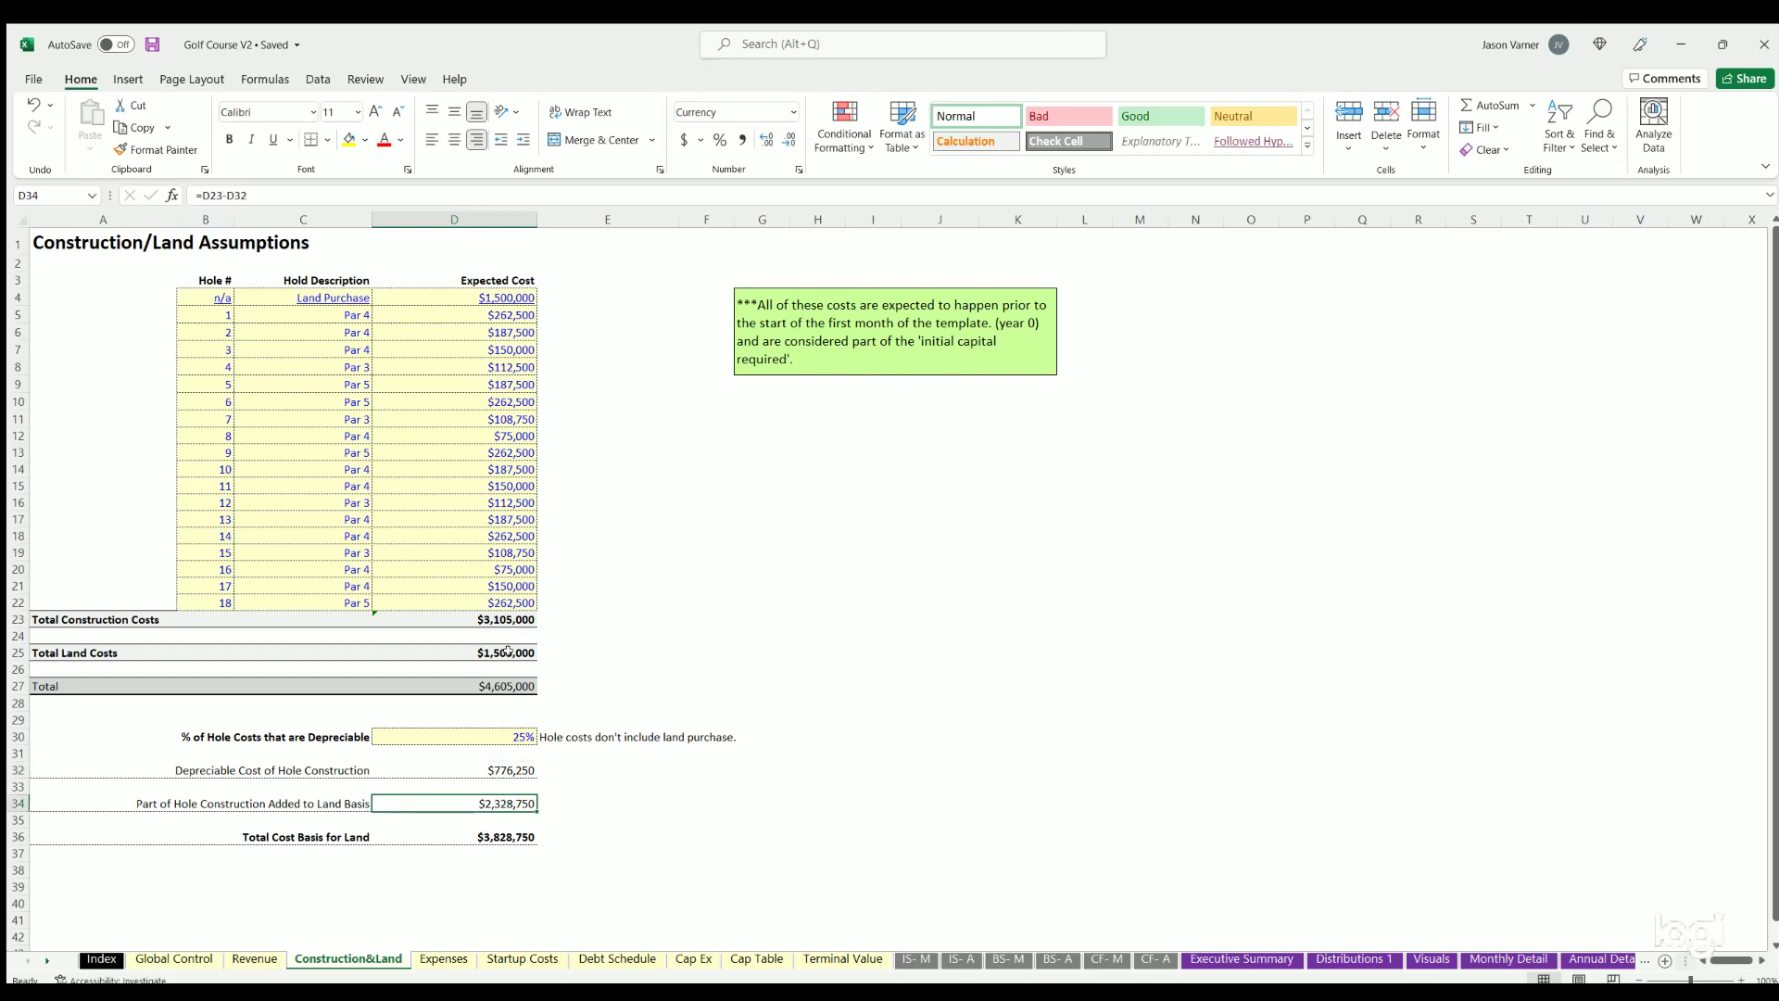
{"action": "left_click", "coordinate": [497, 829]}
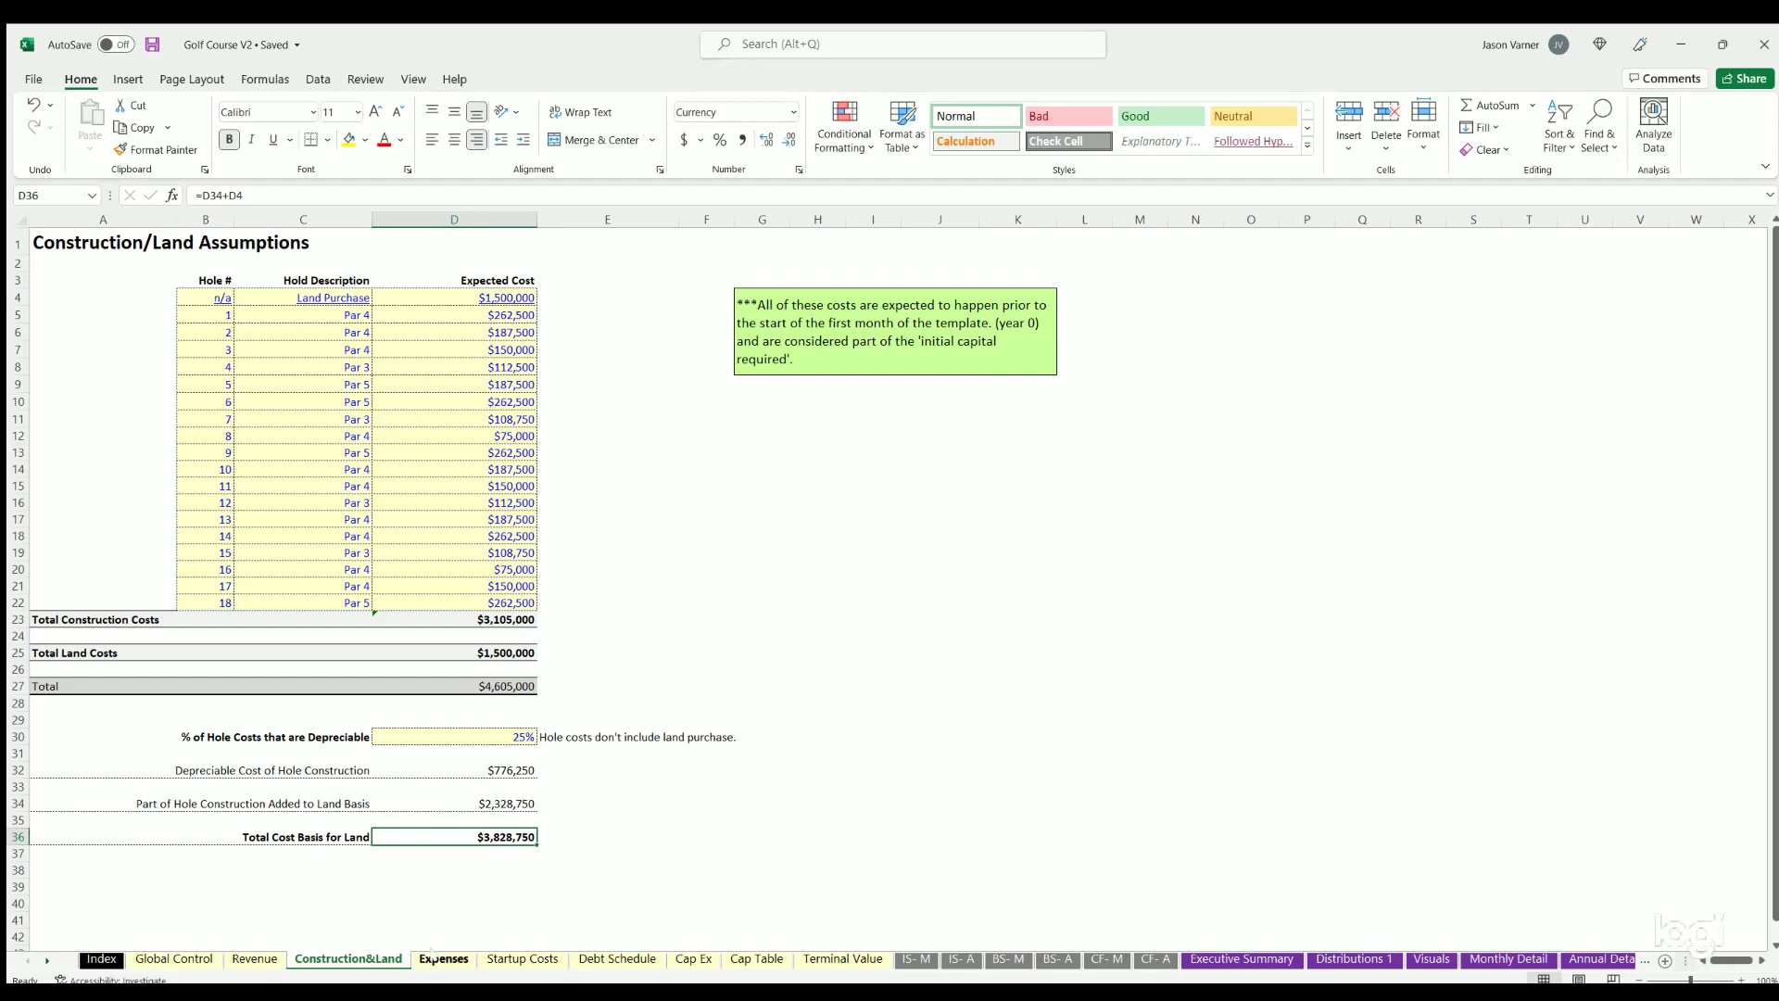
Step: On the Expenses sheet, review the G&A descriptions, the CEO's $5,500–$7,209 yearly pay and the start months
{"action": "left_click", "coordinate": [433, 957]}
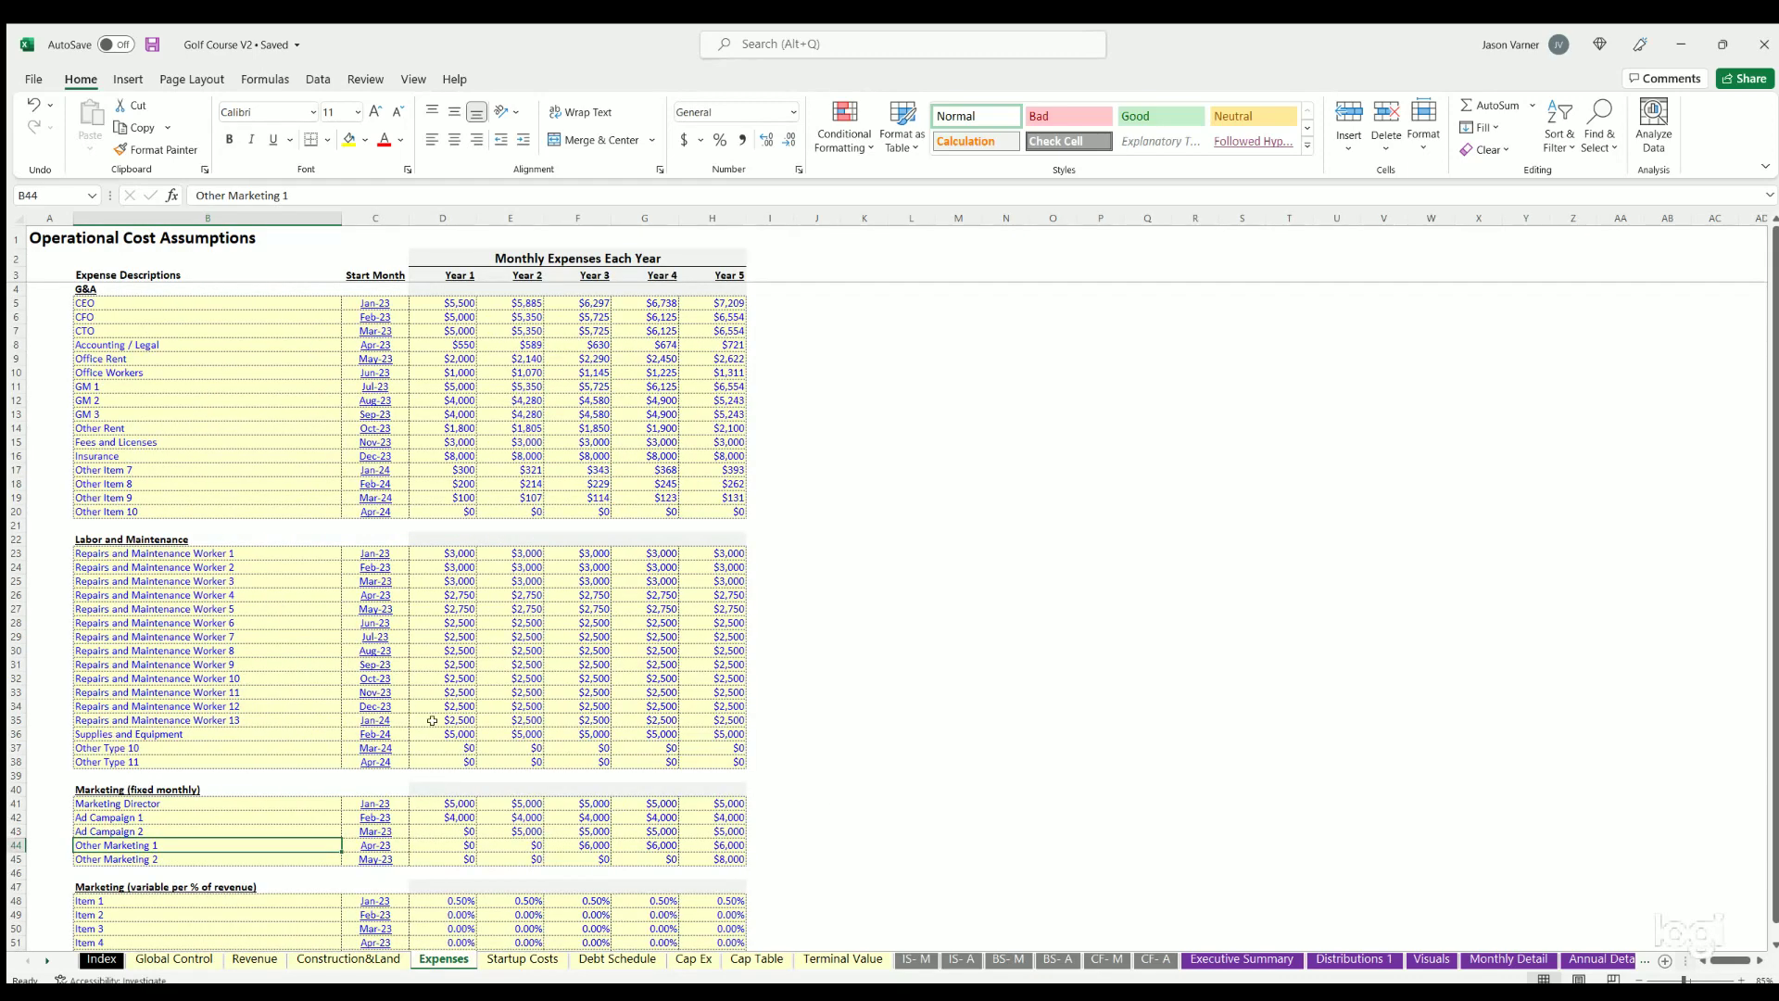
{"action": "left_click_drag", "start_coordinate": [134, 303], "coordinate": [194, 512]}
{"action": "left_click", "coordinate": [464, 309]}
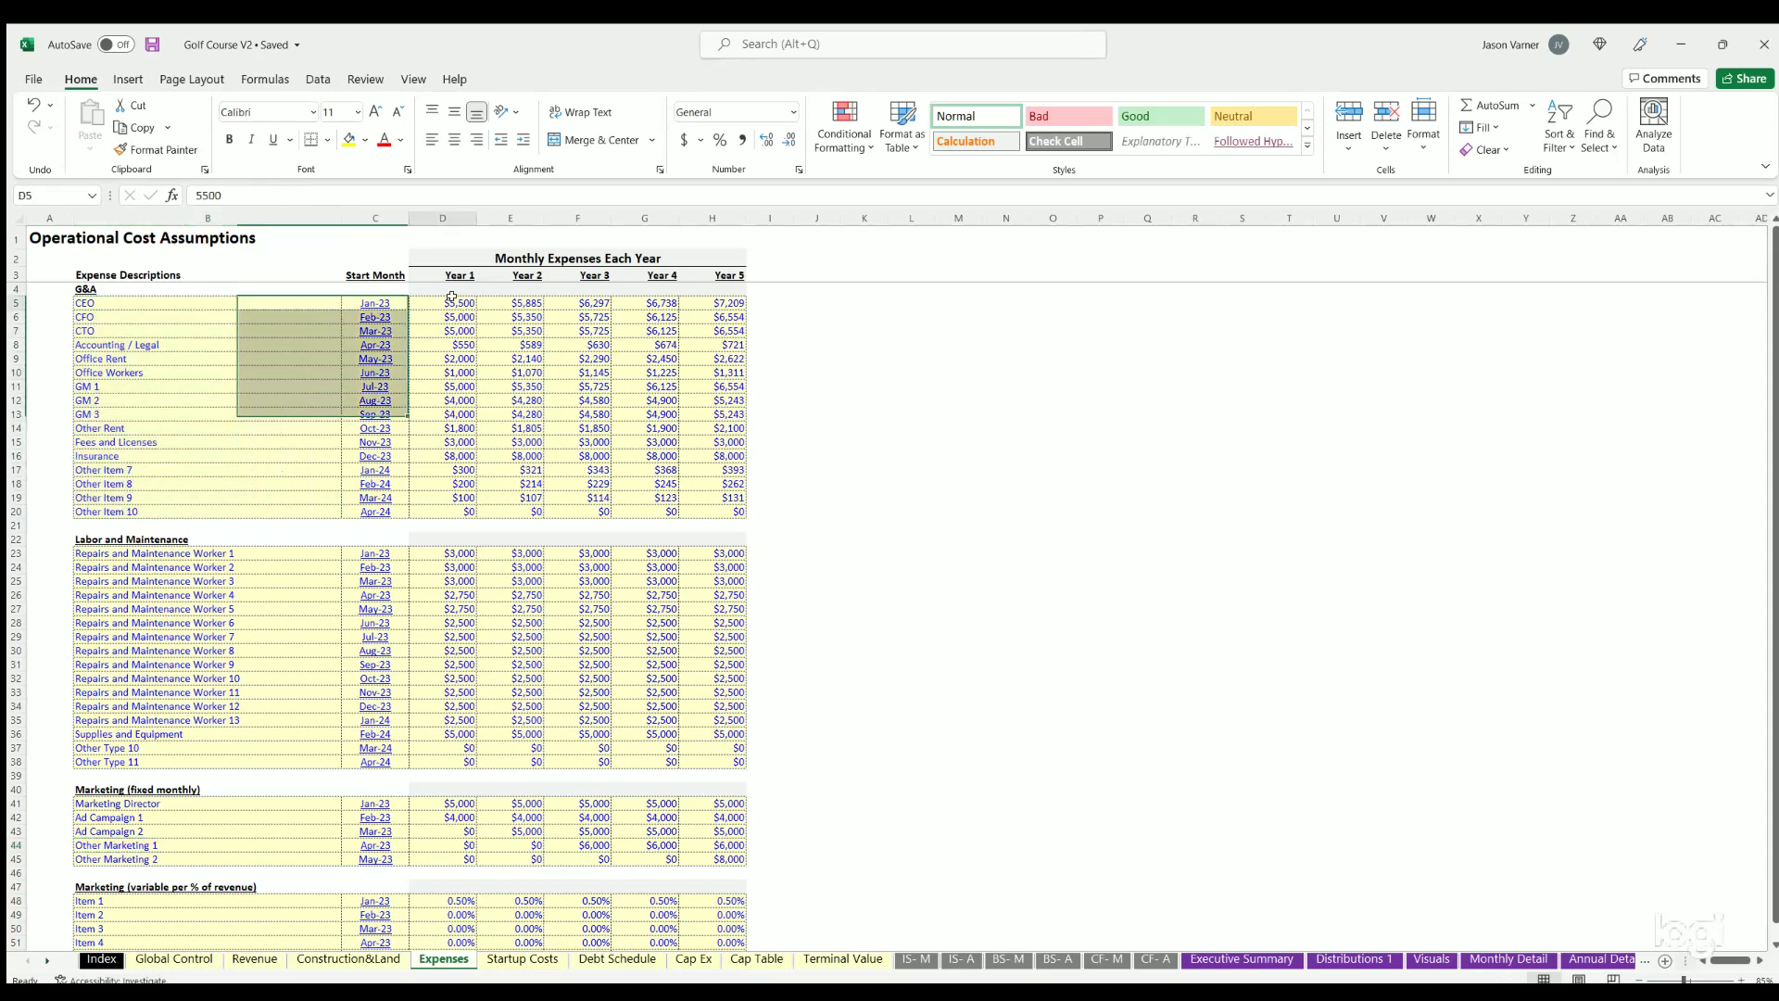
{"action": "key", "text": "Right"}
{"action": "key", "text": "Right"}
{"action": "key", "text": "Right"}
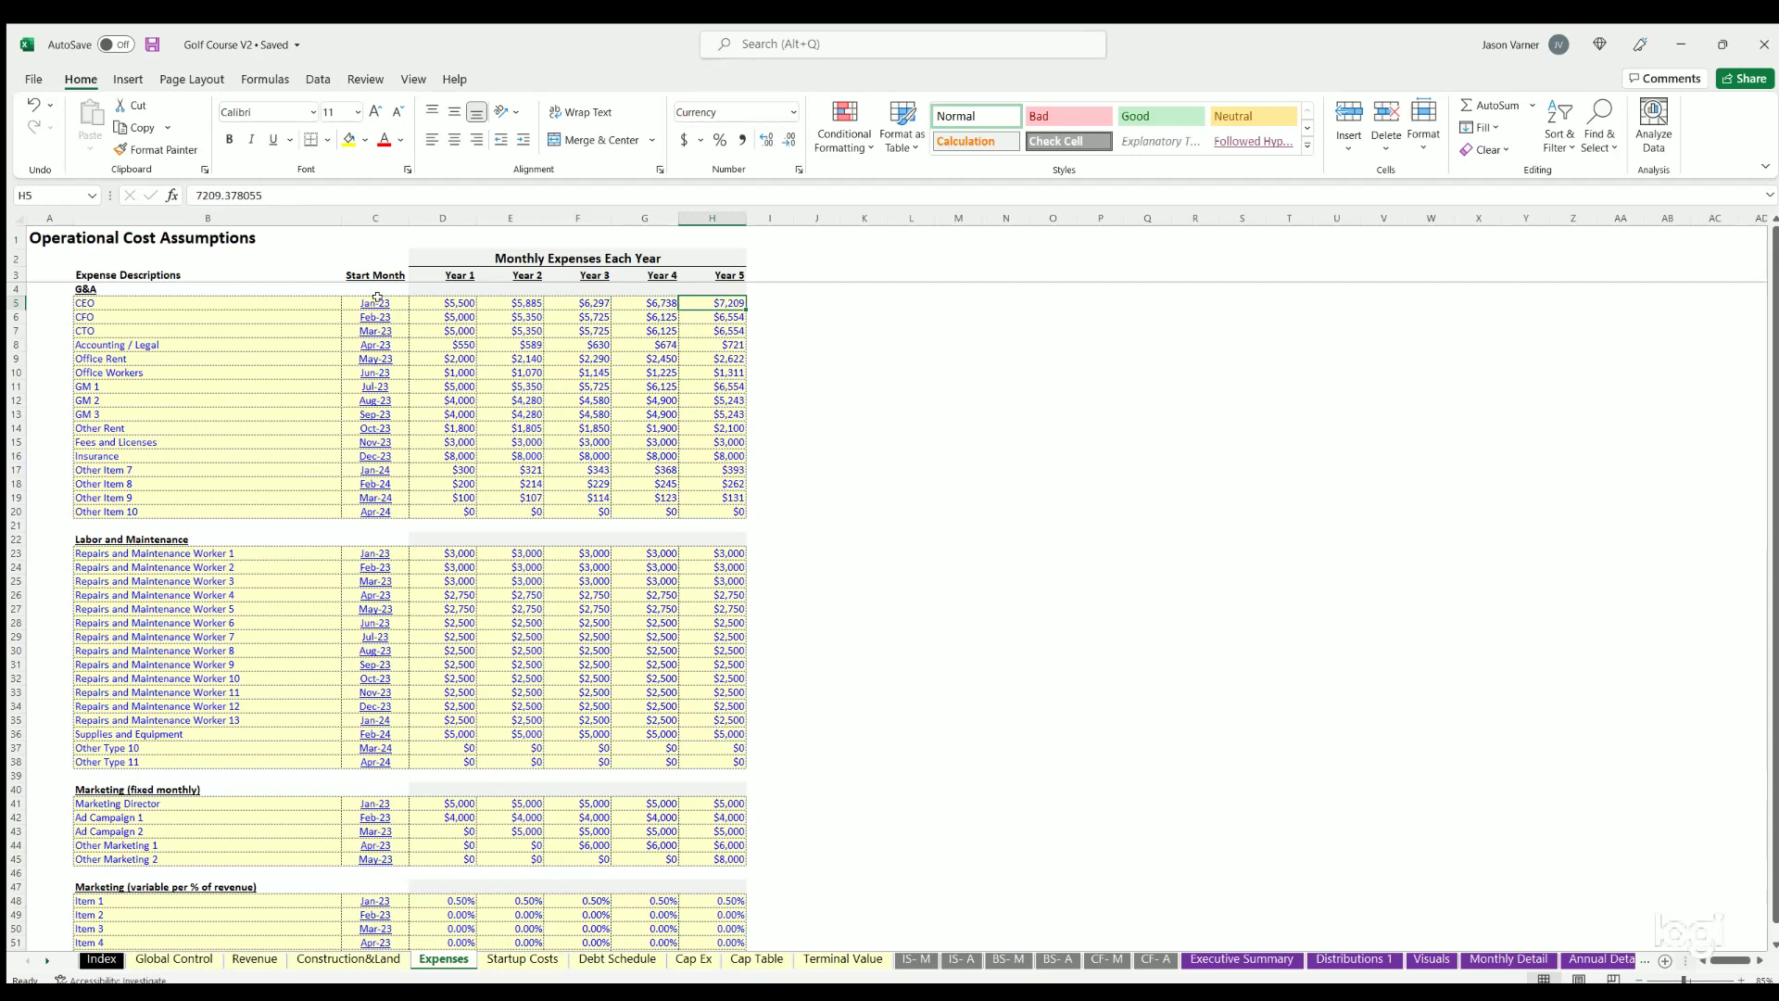
{"action": "left_click", "coordinate": [378, 297]}
{"action": "key", "text": "Down"}
{"action": "key", "text": "Down"}
{"action": "key", "text": "Down"}
{"action": "key", "text": "Down"}
{"action": "key", "text": "Down"}
{"action": "key", "text": "Down"}
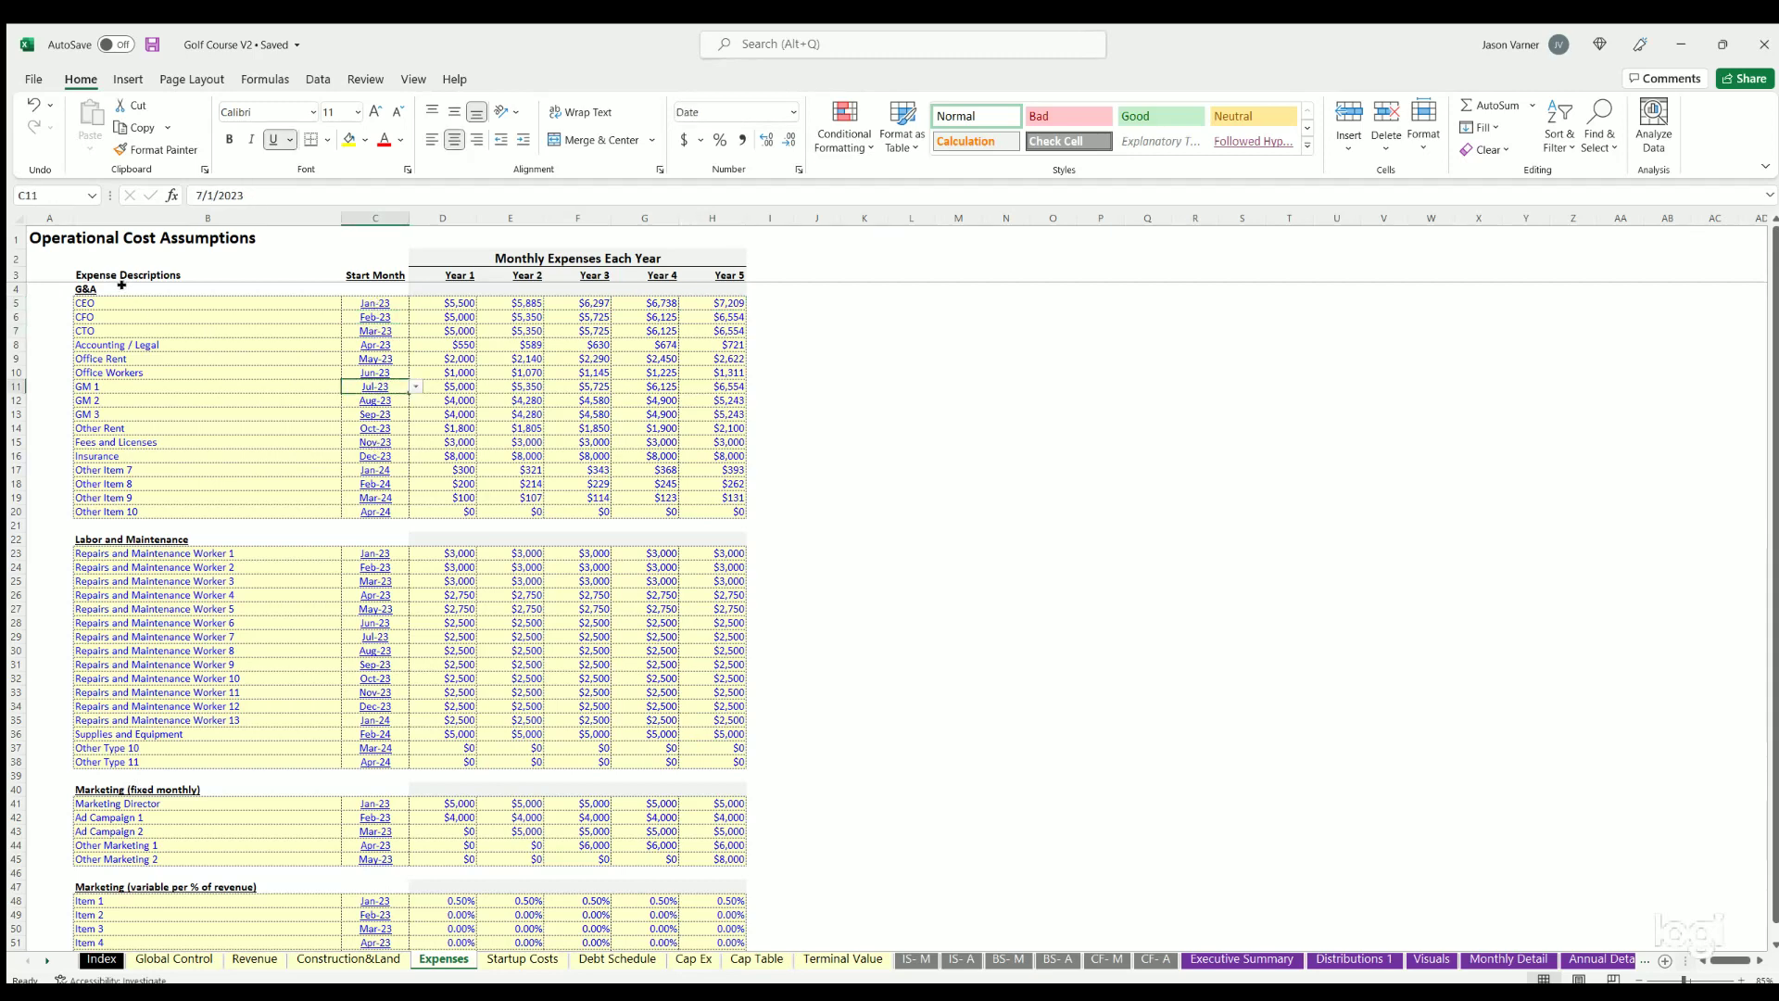
{"action": "left_click_drag", "start_coordinate": [122, 288], "coordinate": [148, 509]}
{"action": "scroll", "coordinate": [153, 476], "scroll_direction": "down", "scroll_amount": 4}
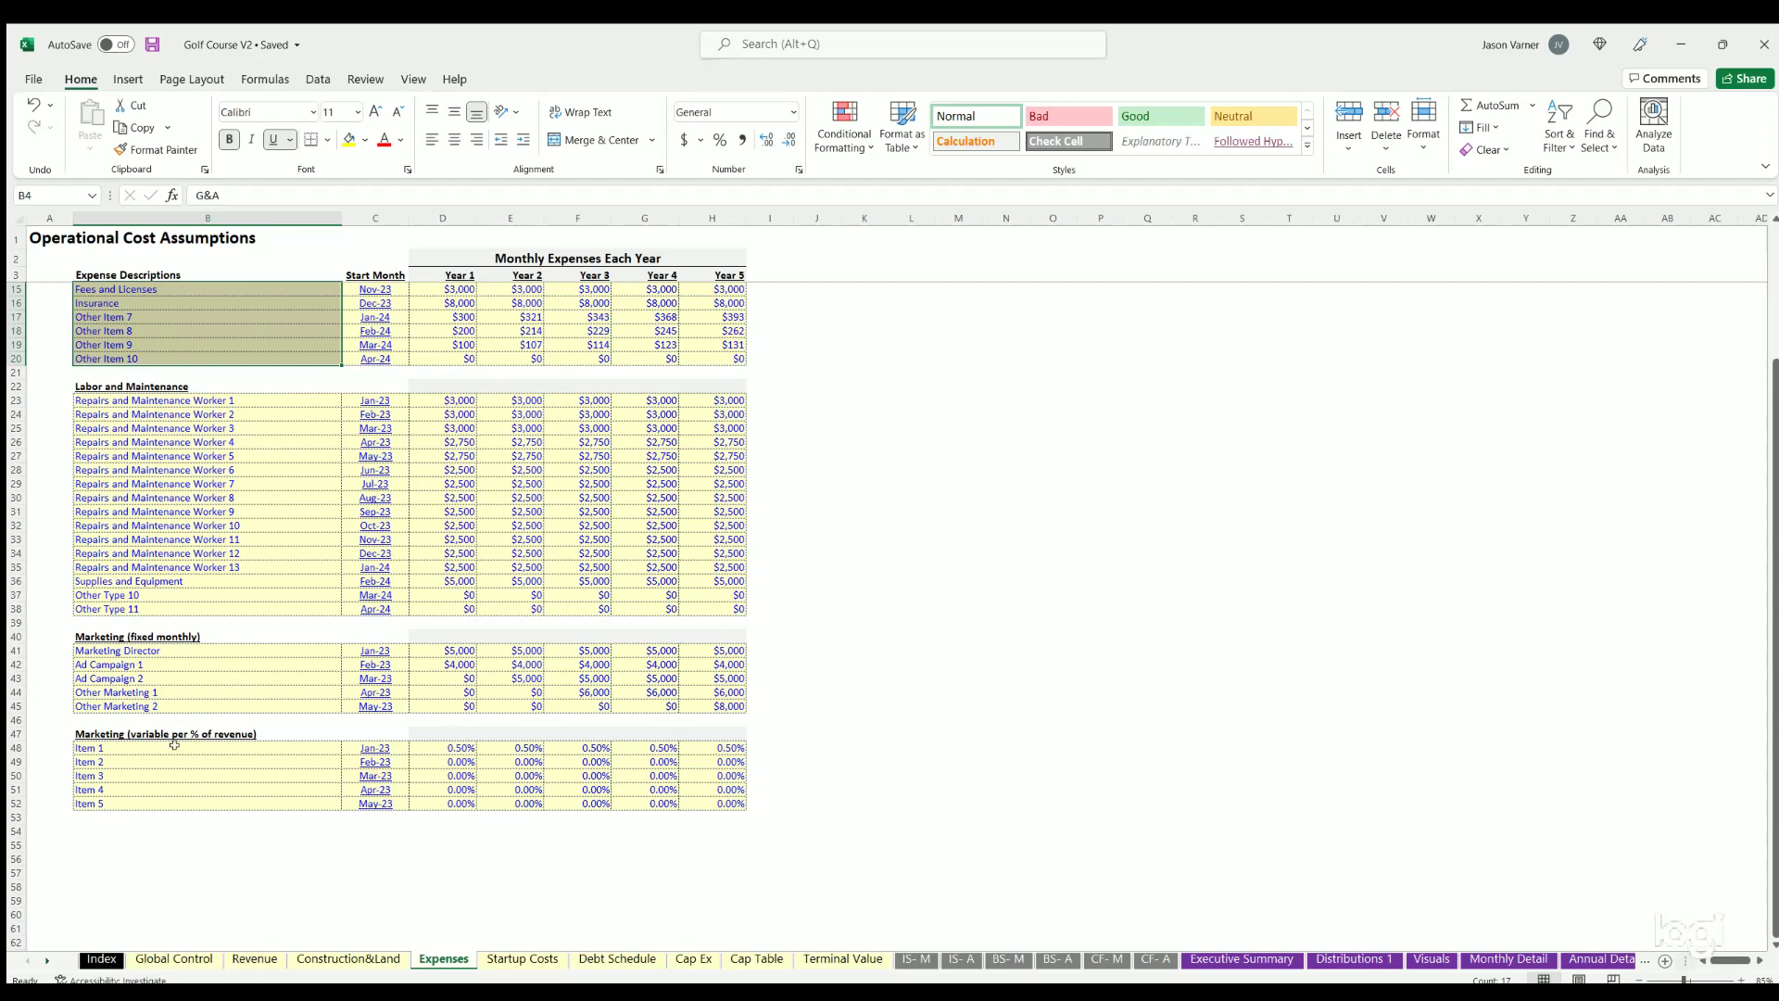
{"action": "scroll", "coordinate": [423, 721], "scroll_direction": "up", "scroll_amount": 4}
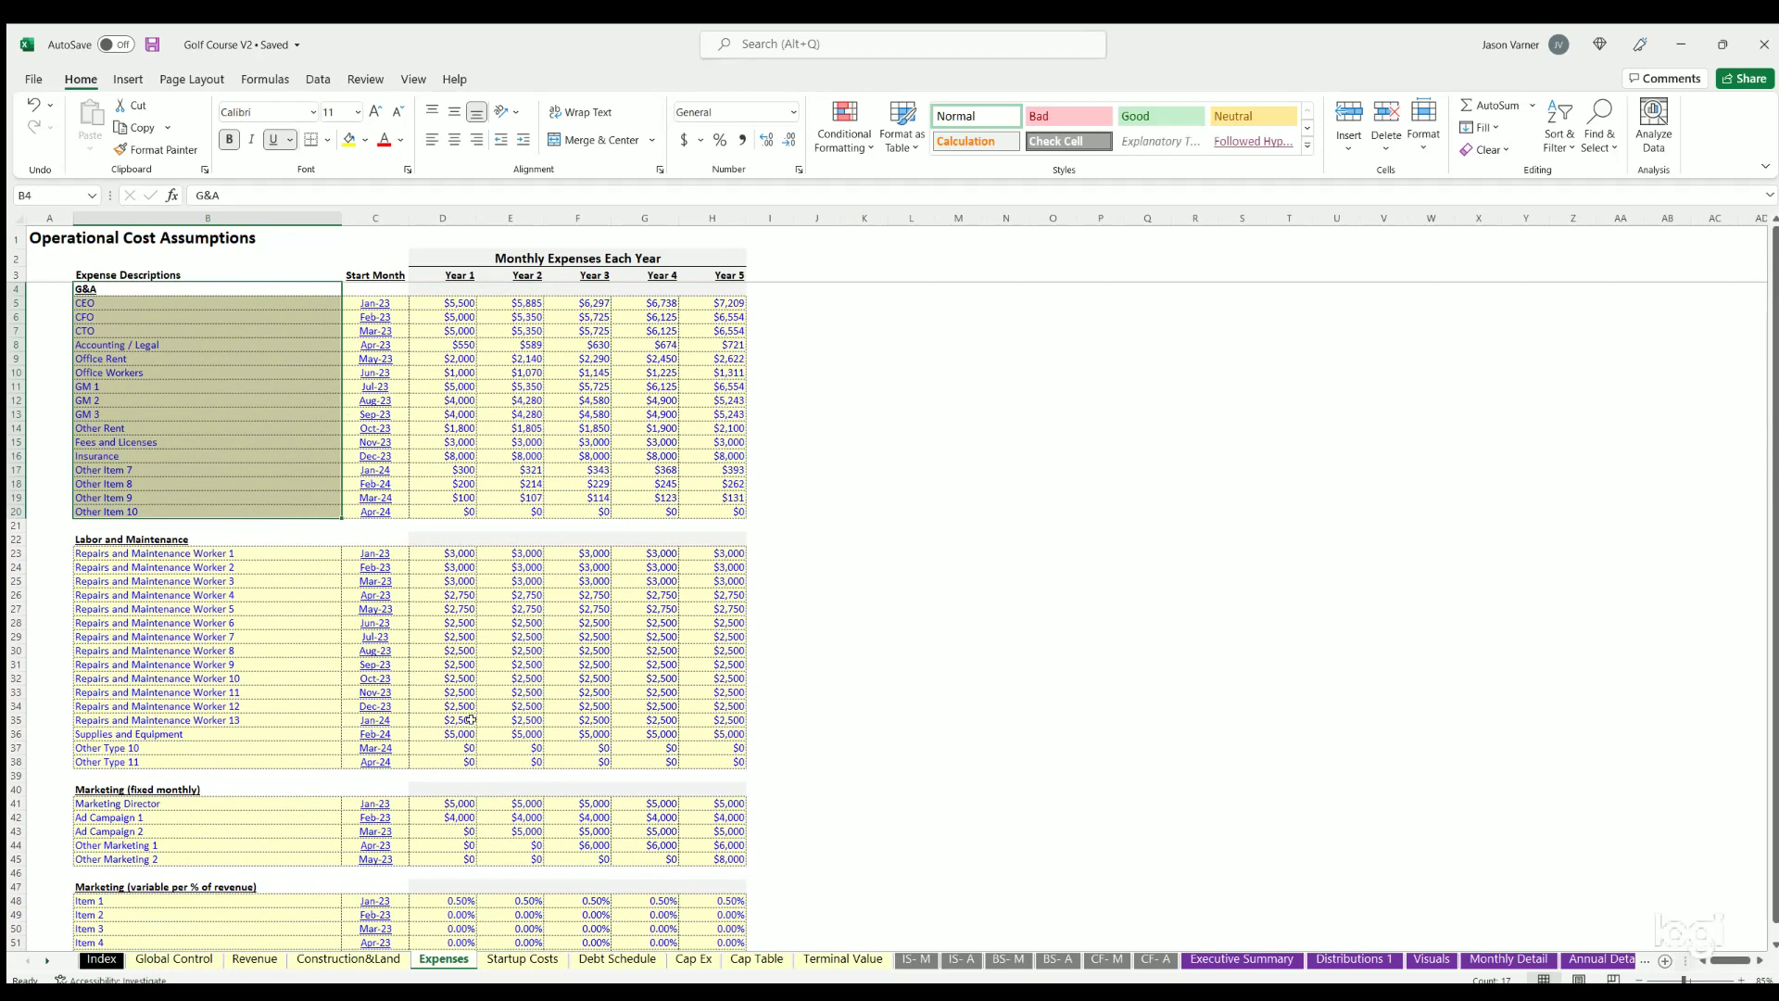
{"action": "left_click", "coordinate": [523, 959]}
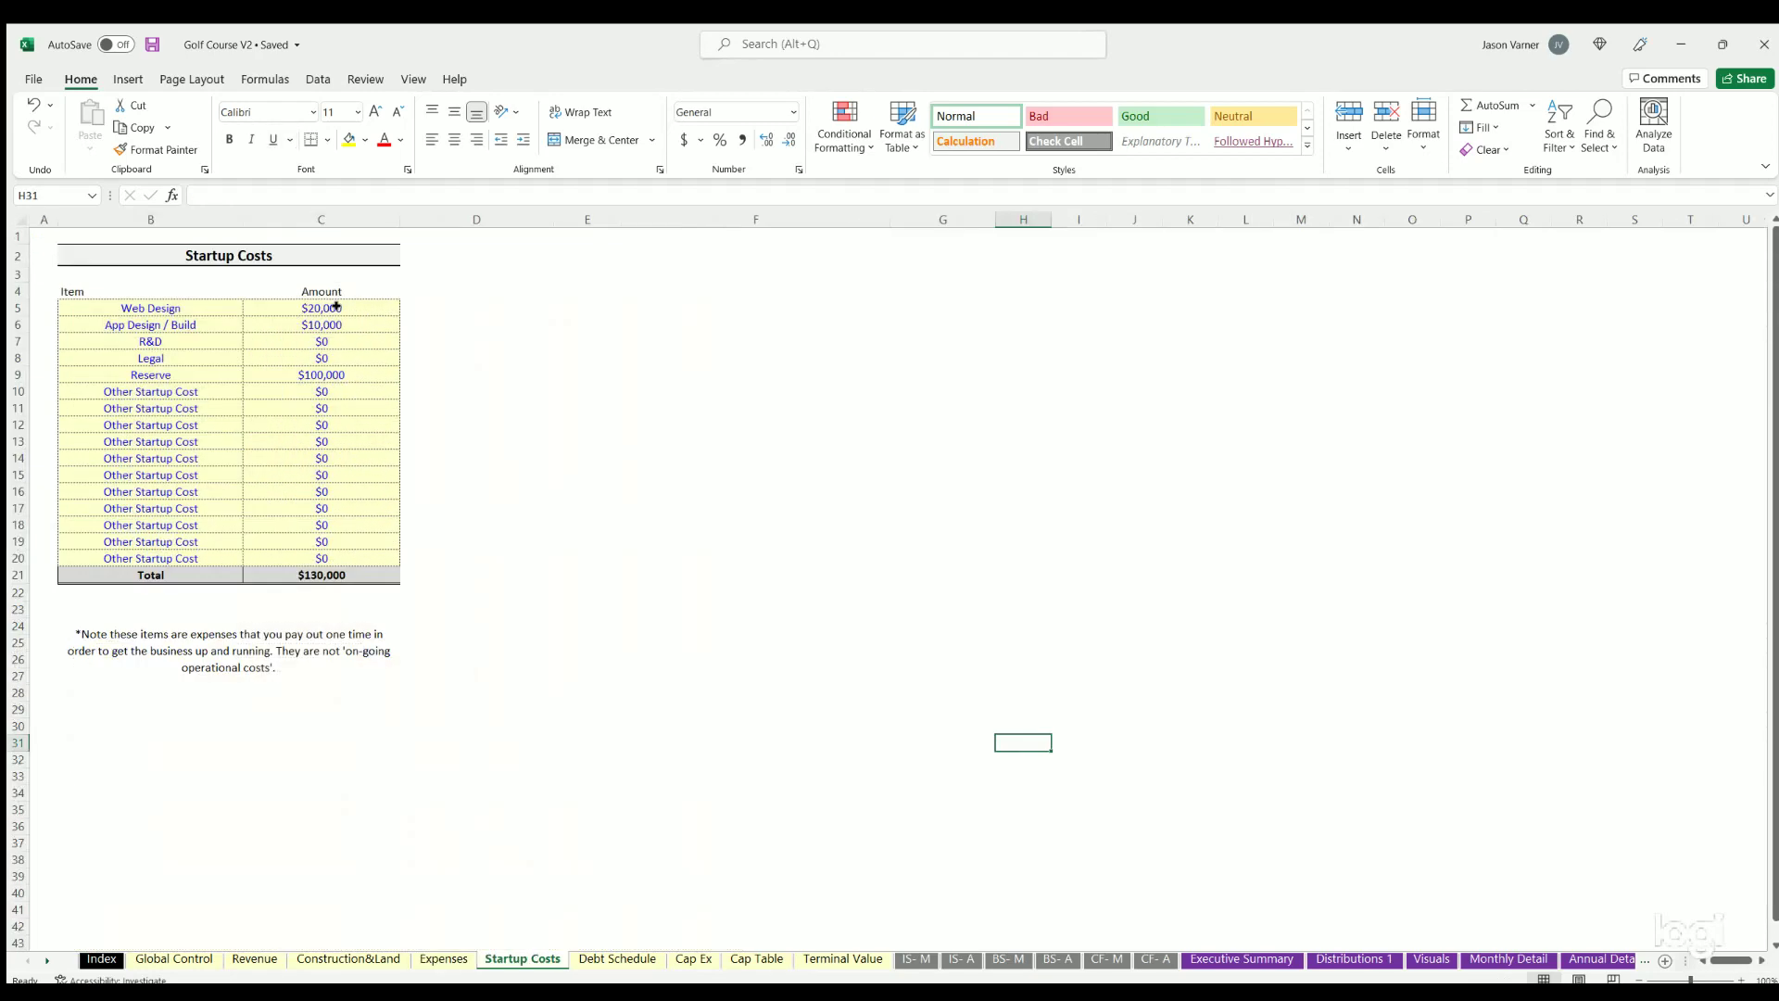
{"action": "left_click_drag", "start_coordinate": [336, 305], "coordinate": [326, 560]}
{"action": "left_click", "coordinate": [598, 500]}
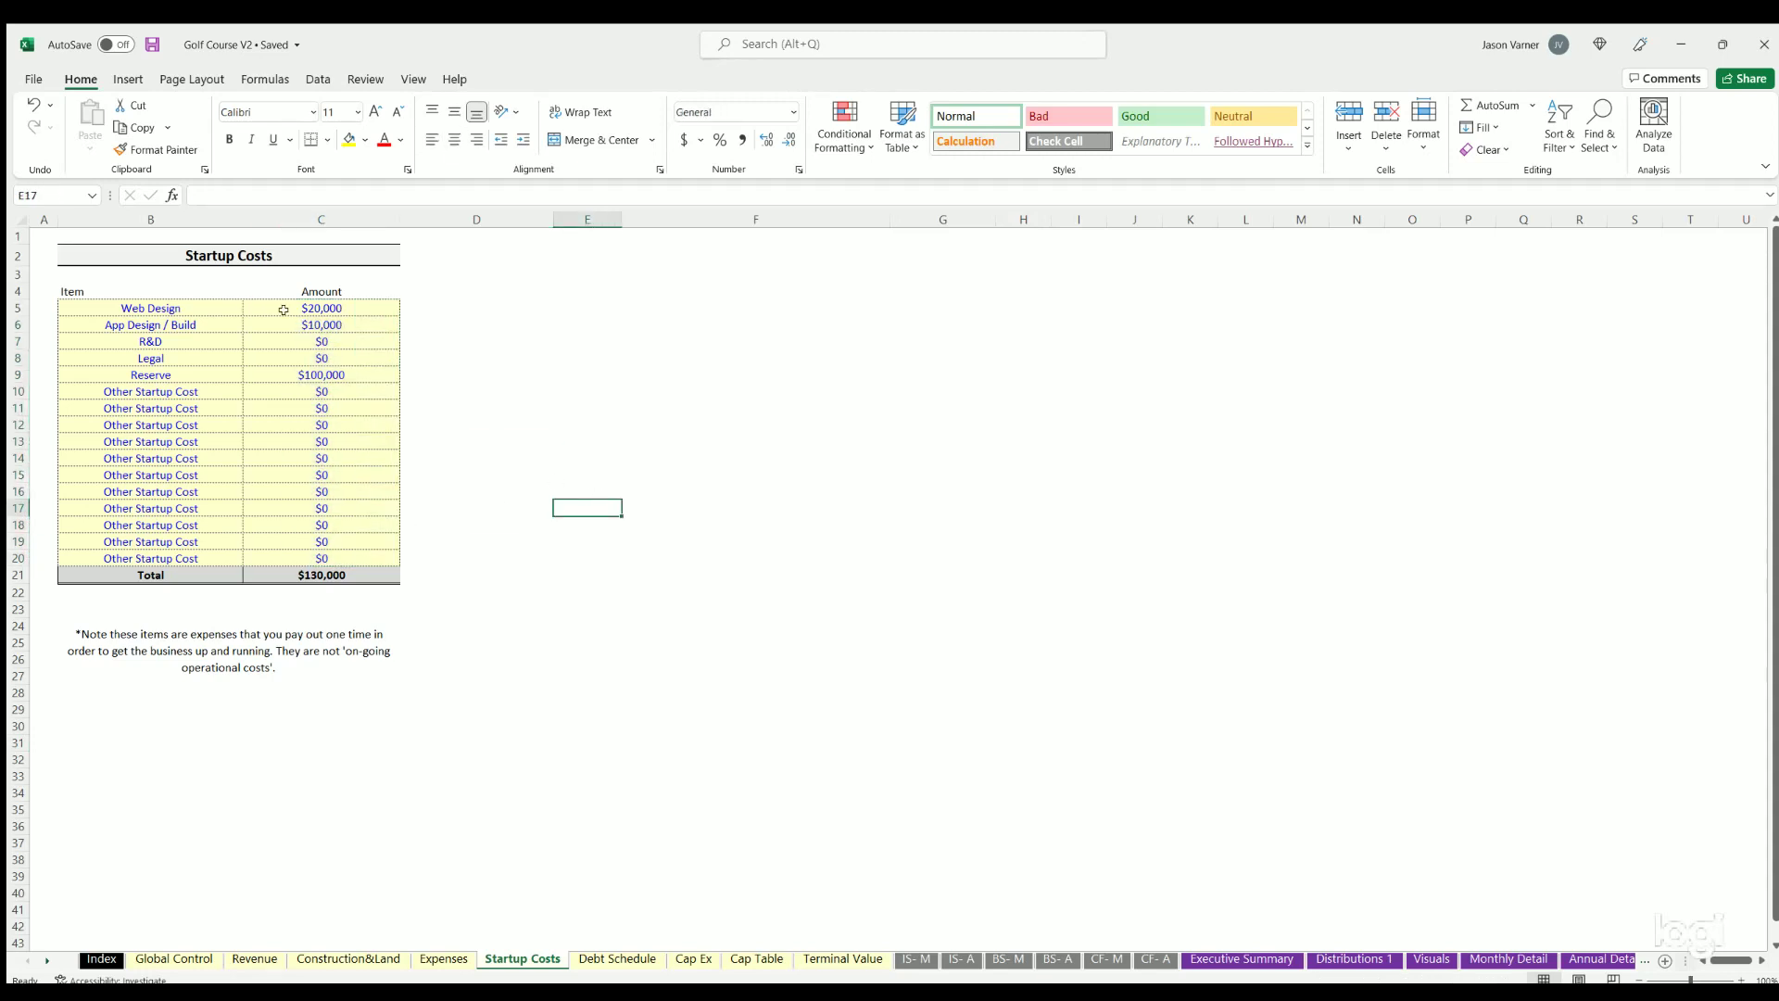
{"action": "left_click_drag", "start_coordinate": [311, 311], "coordinate": [321, 560]}
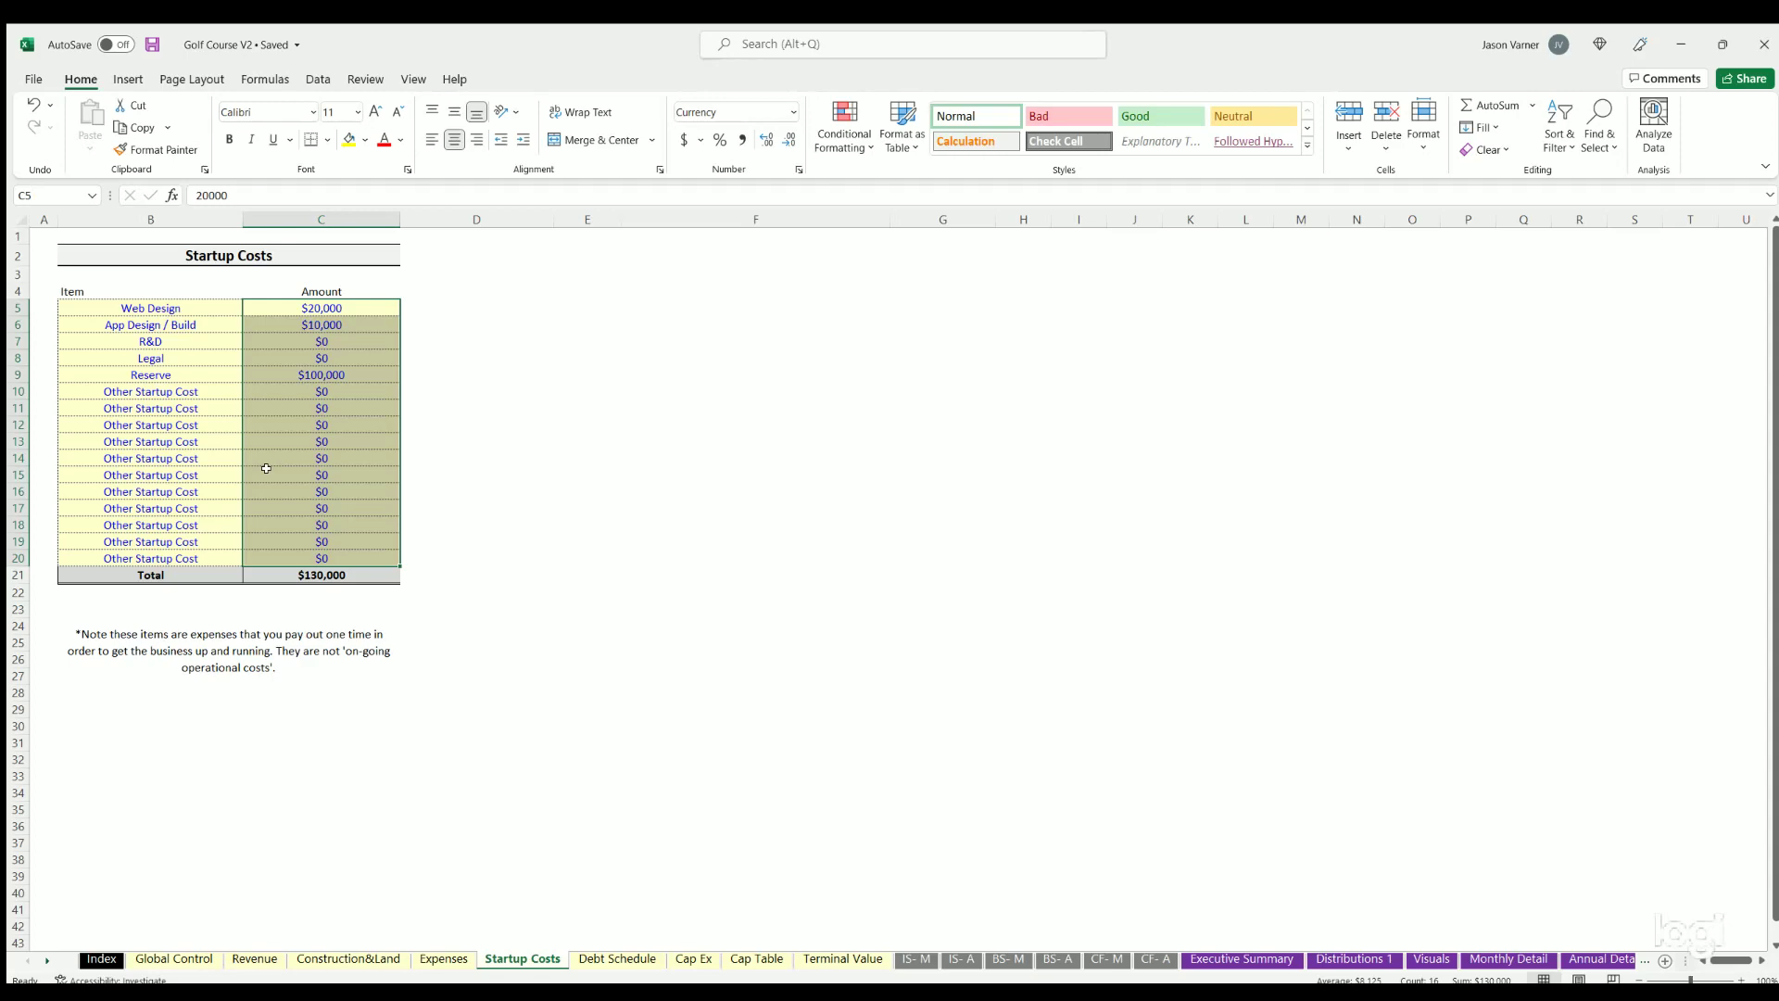
{"action": "left_click", "coordinate": [302, 311]}
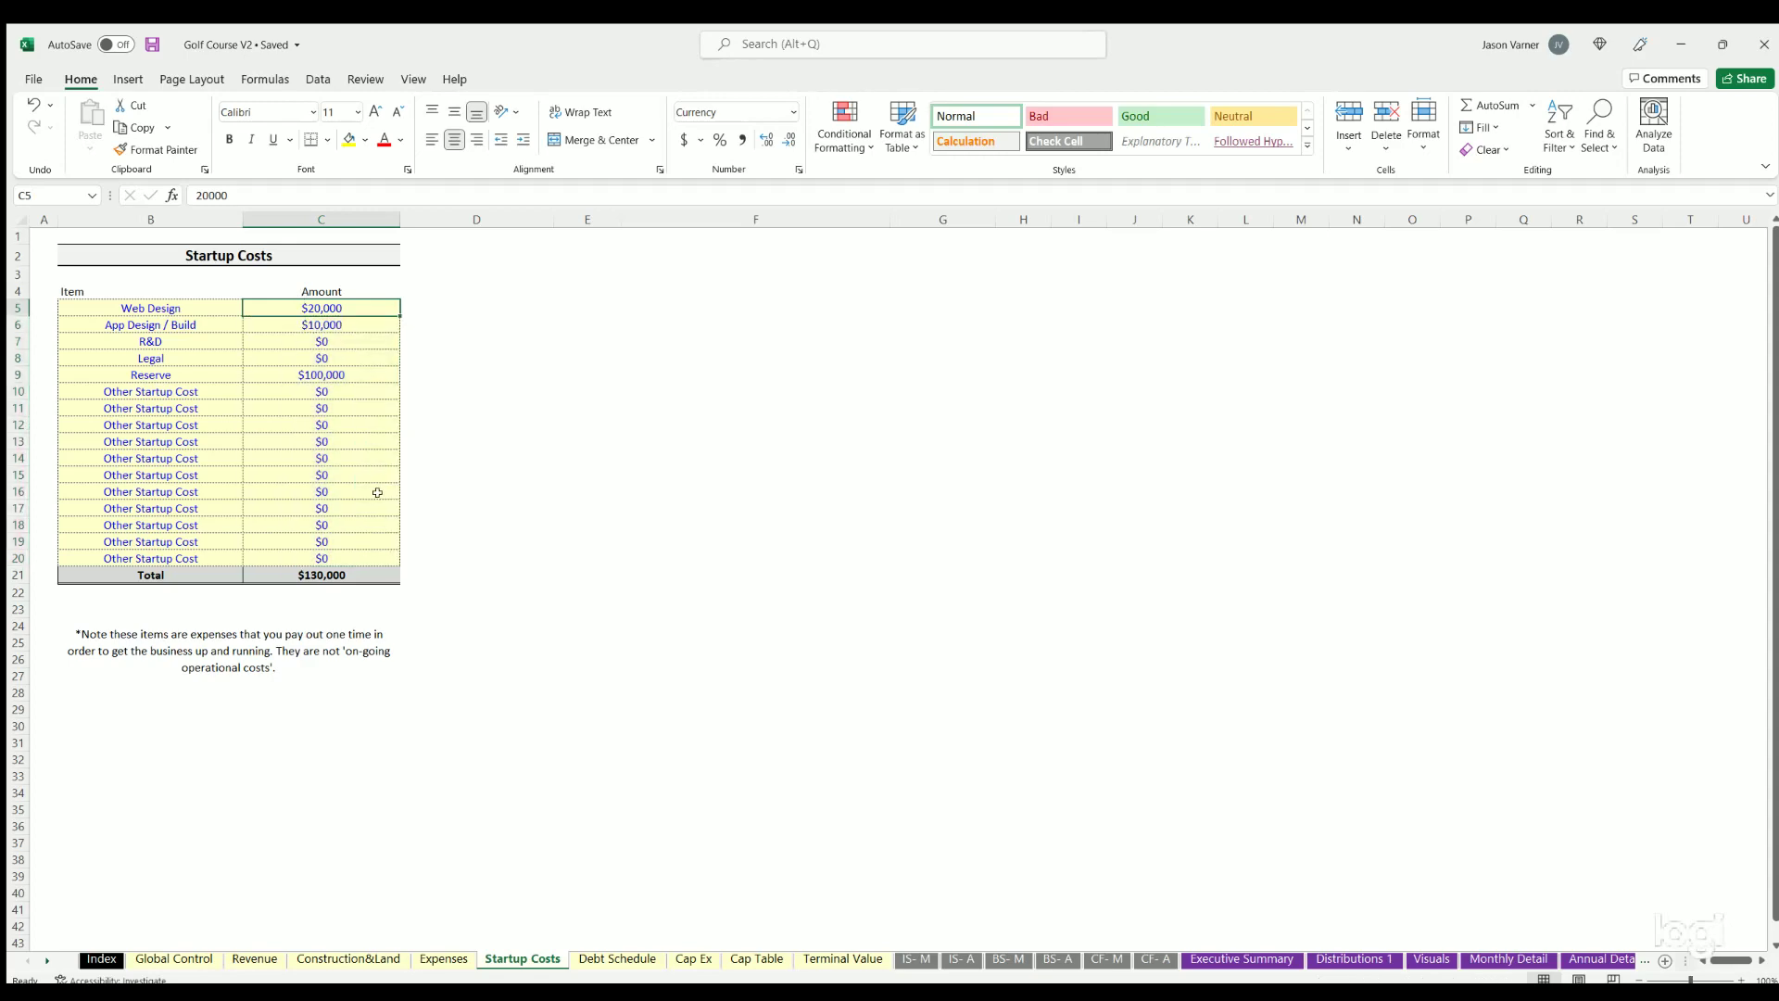
Step: On the Debt Schedule, check the financed amount source and set the first payment date to Jan-23
{"action": "left_click", "coordinate": [617, 960]}
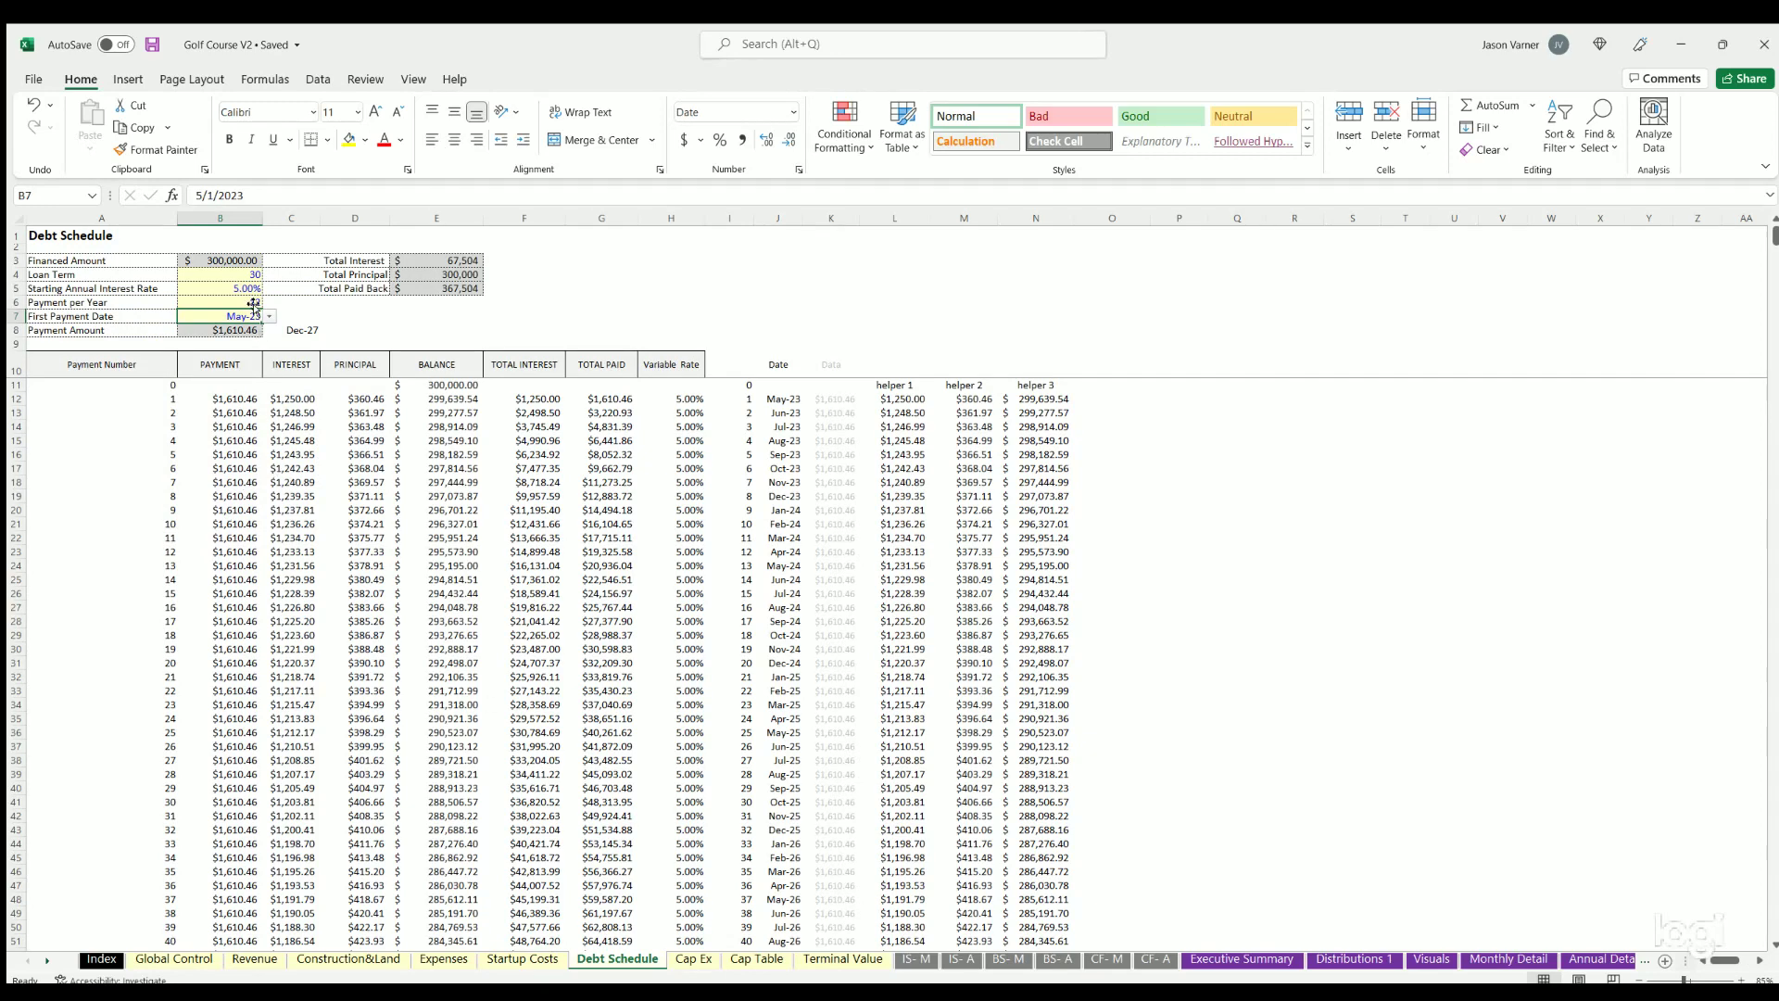
{"action": "left_click", "coordinate": [221, 259]}
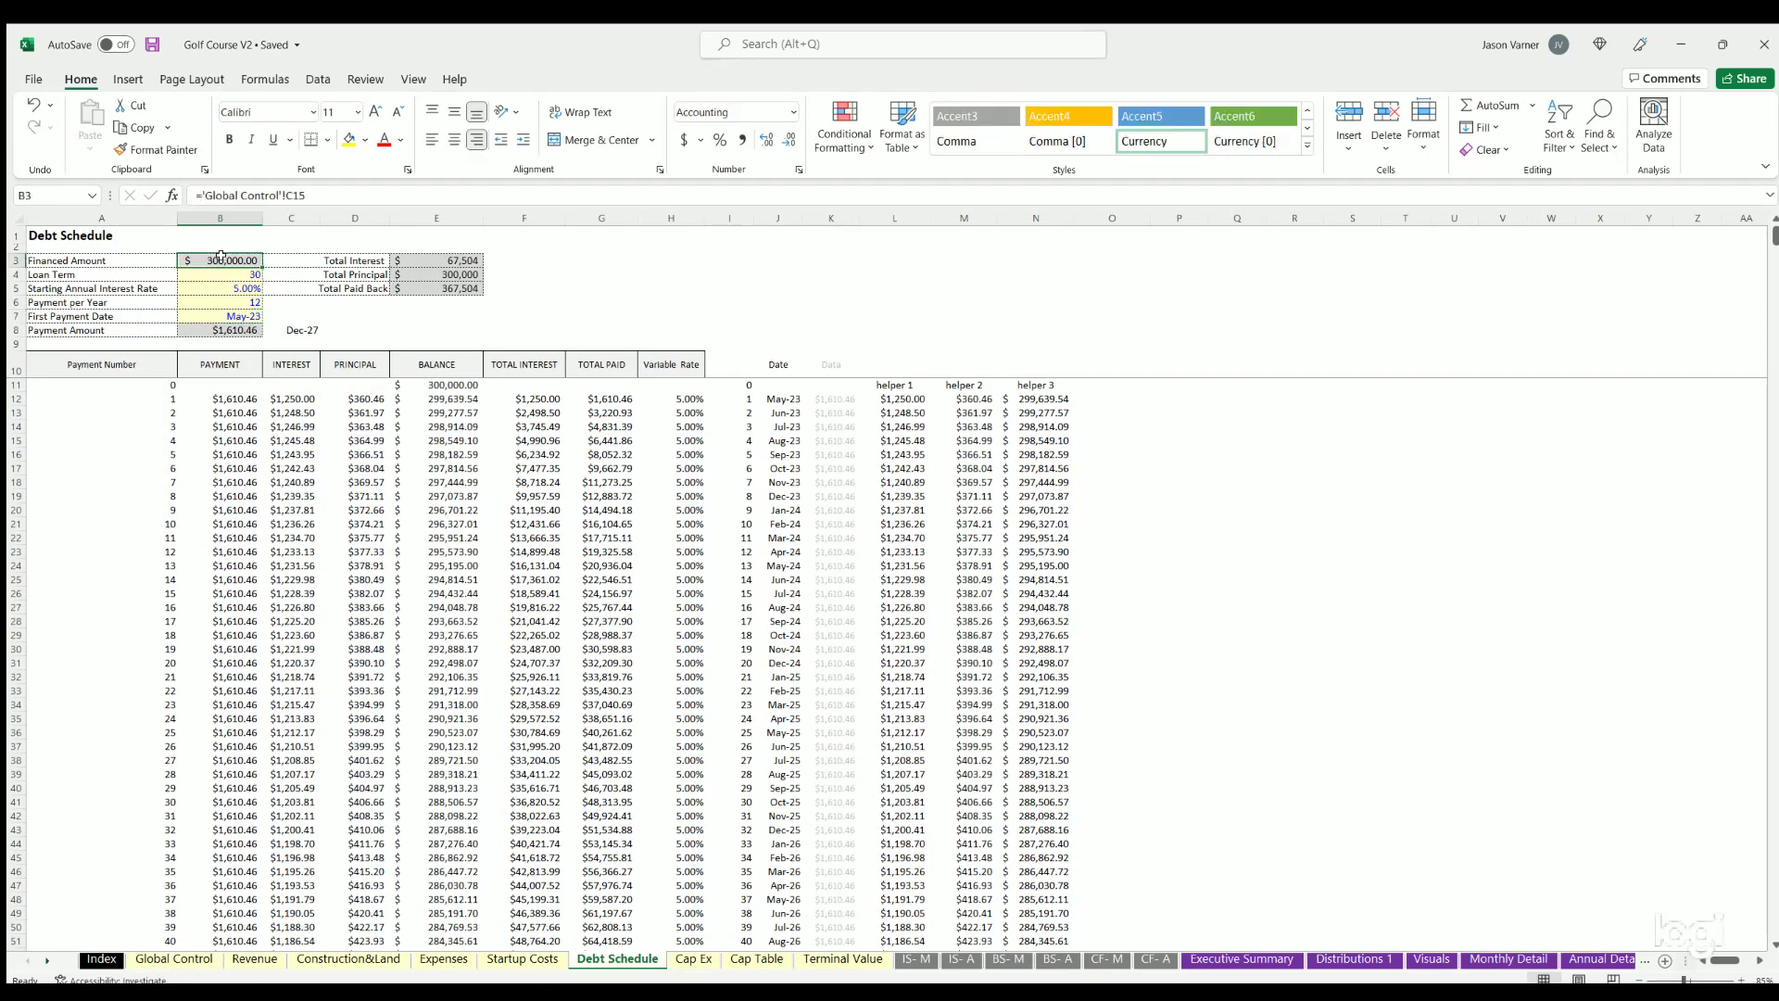
{"action": "left_click_drag", "start_coordinate": [222, 266], "coordinate": [225, 313]}
{"action": "left_click", "coordinate": [232, 312]}
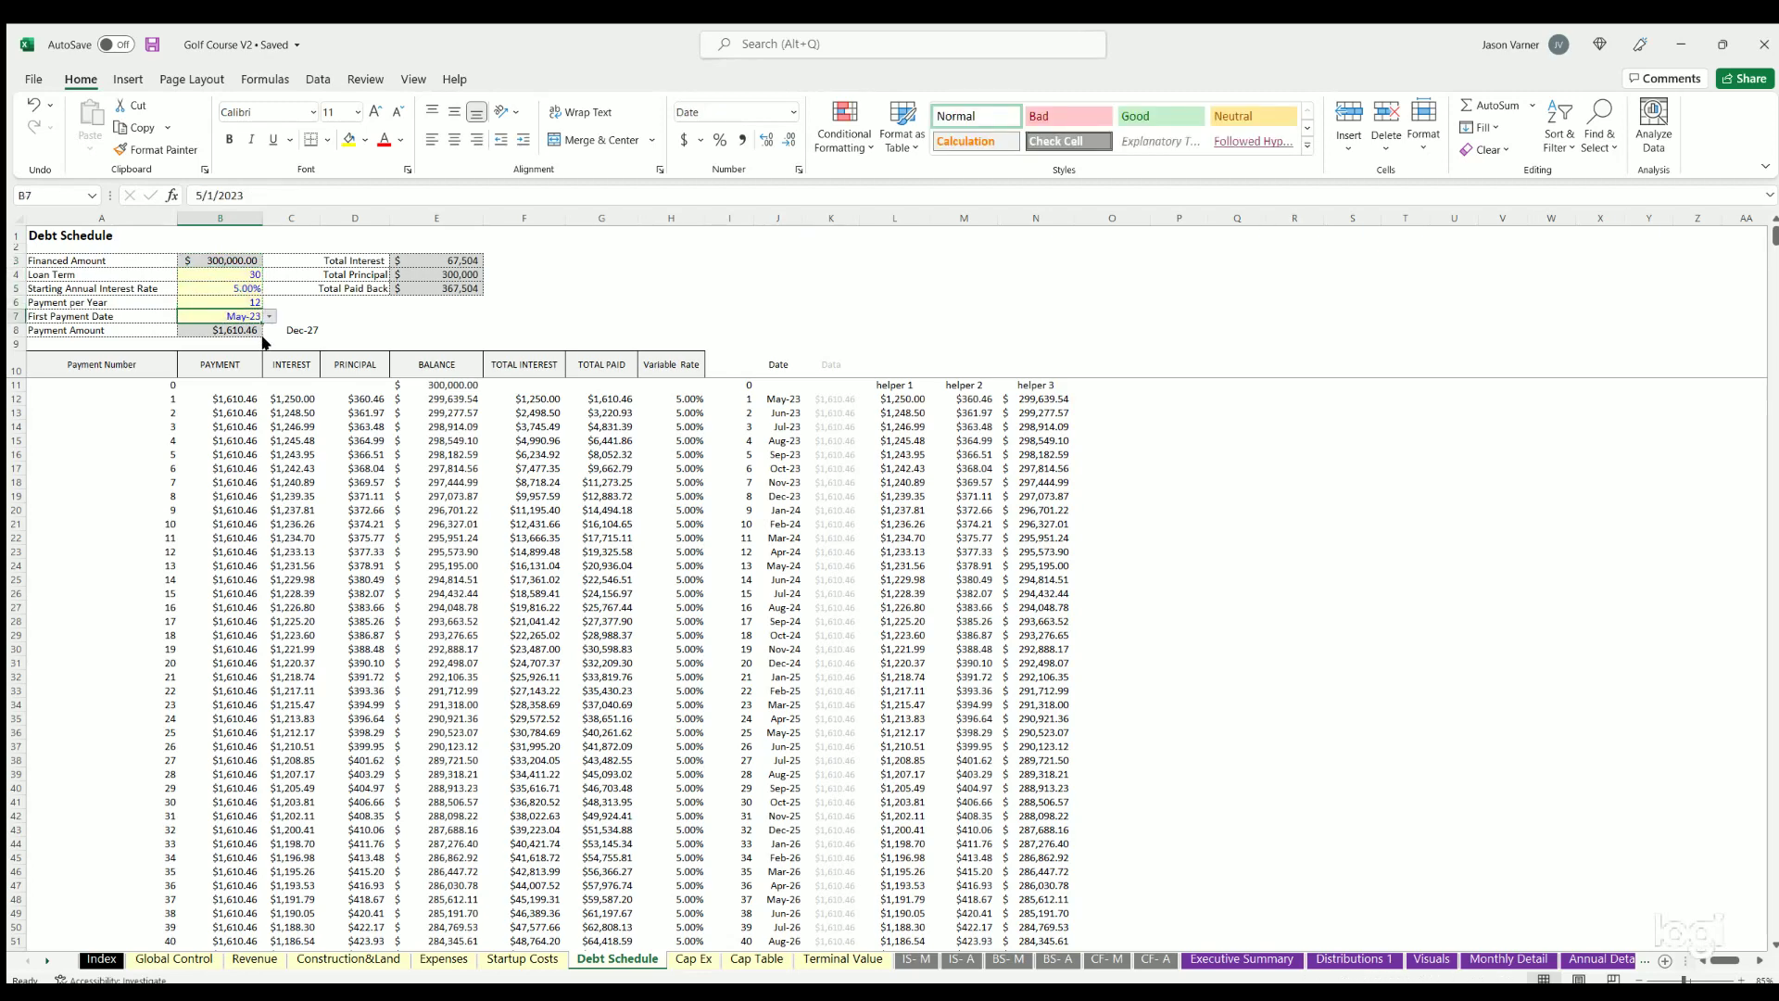
{"action": "key", "text": "ctrl+z"}
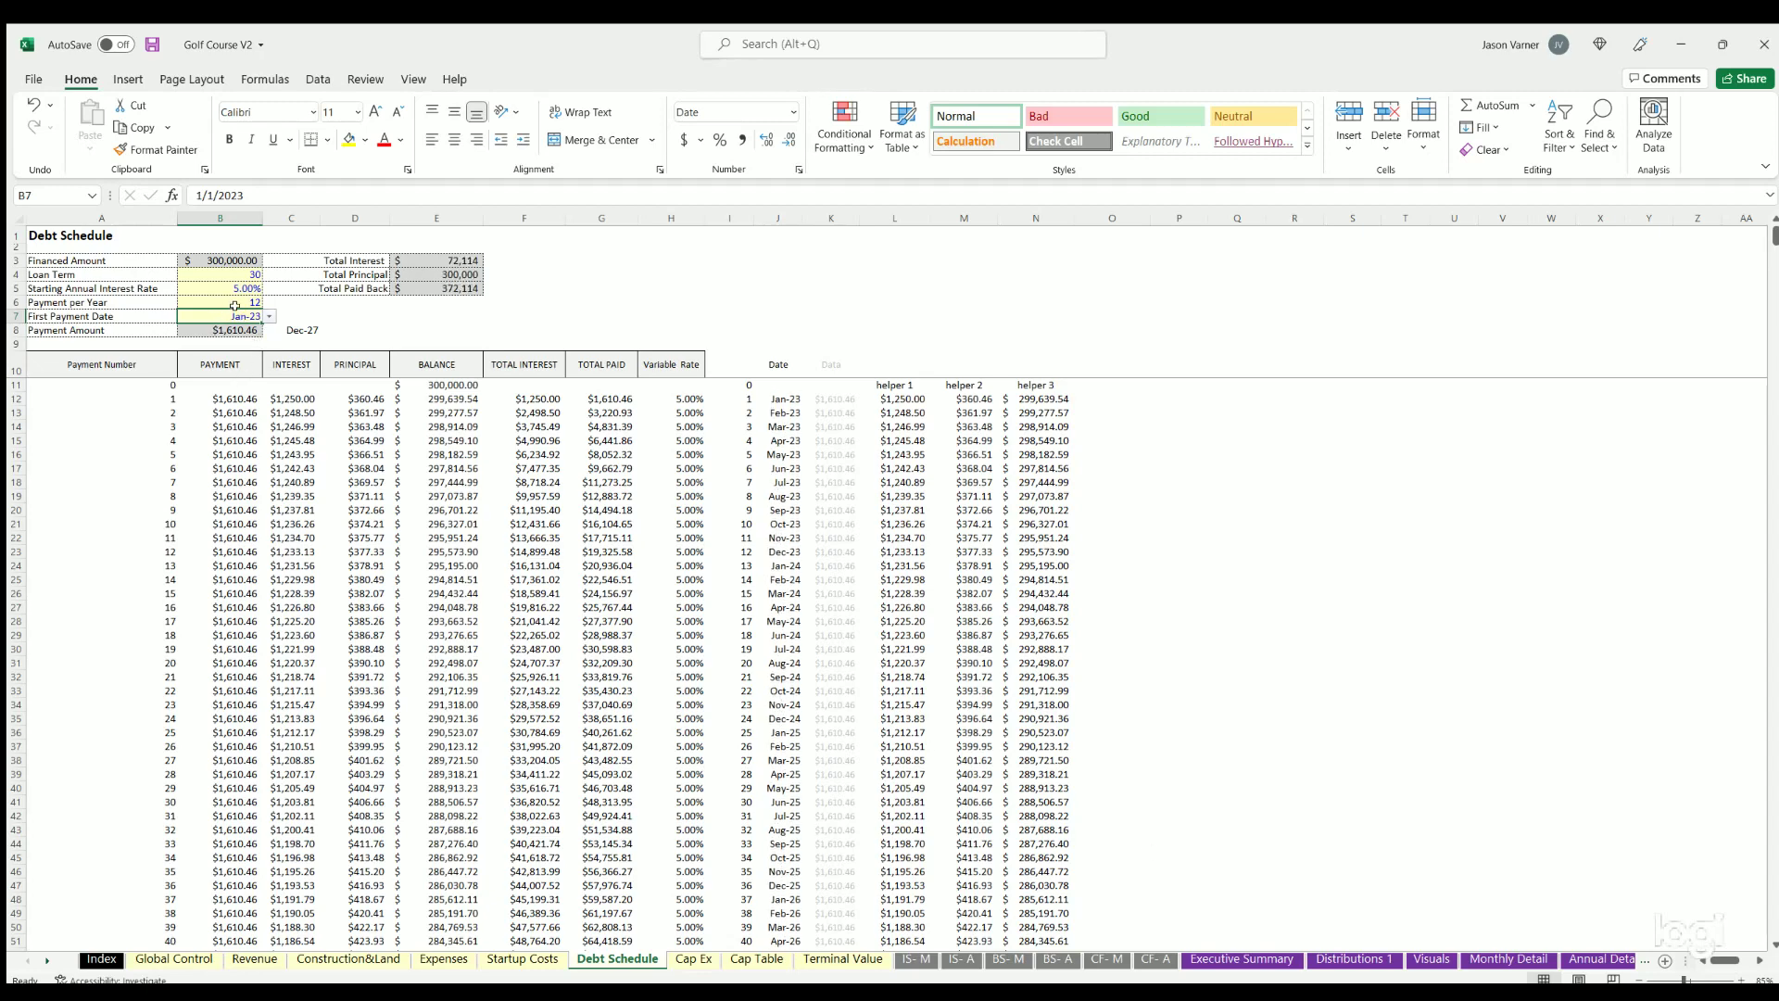
Step: Compare the Jan-23 long-term debt values and formula on the BS- M sheet
{"action": "left_click", "coordinate": [1006, 960]}
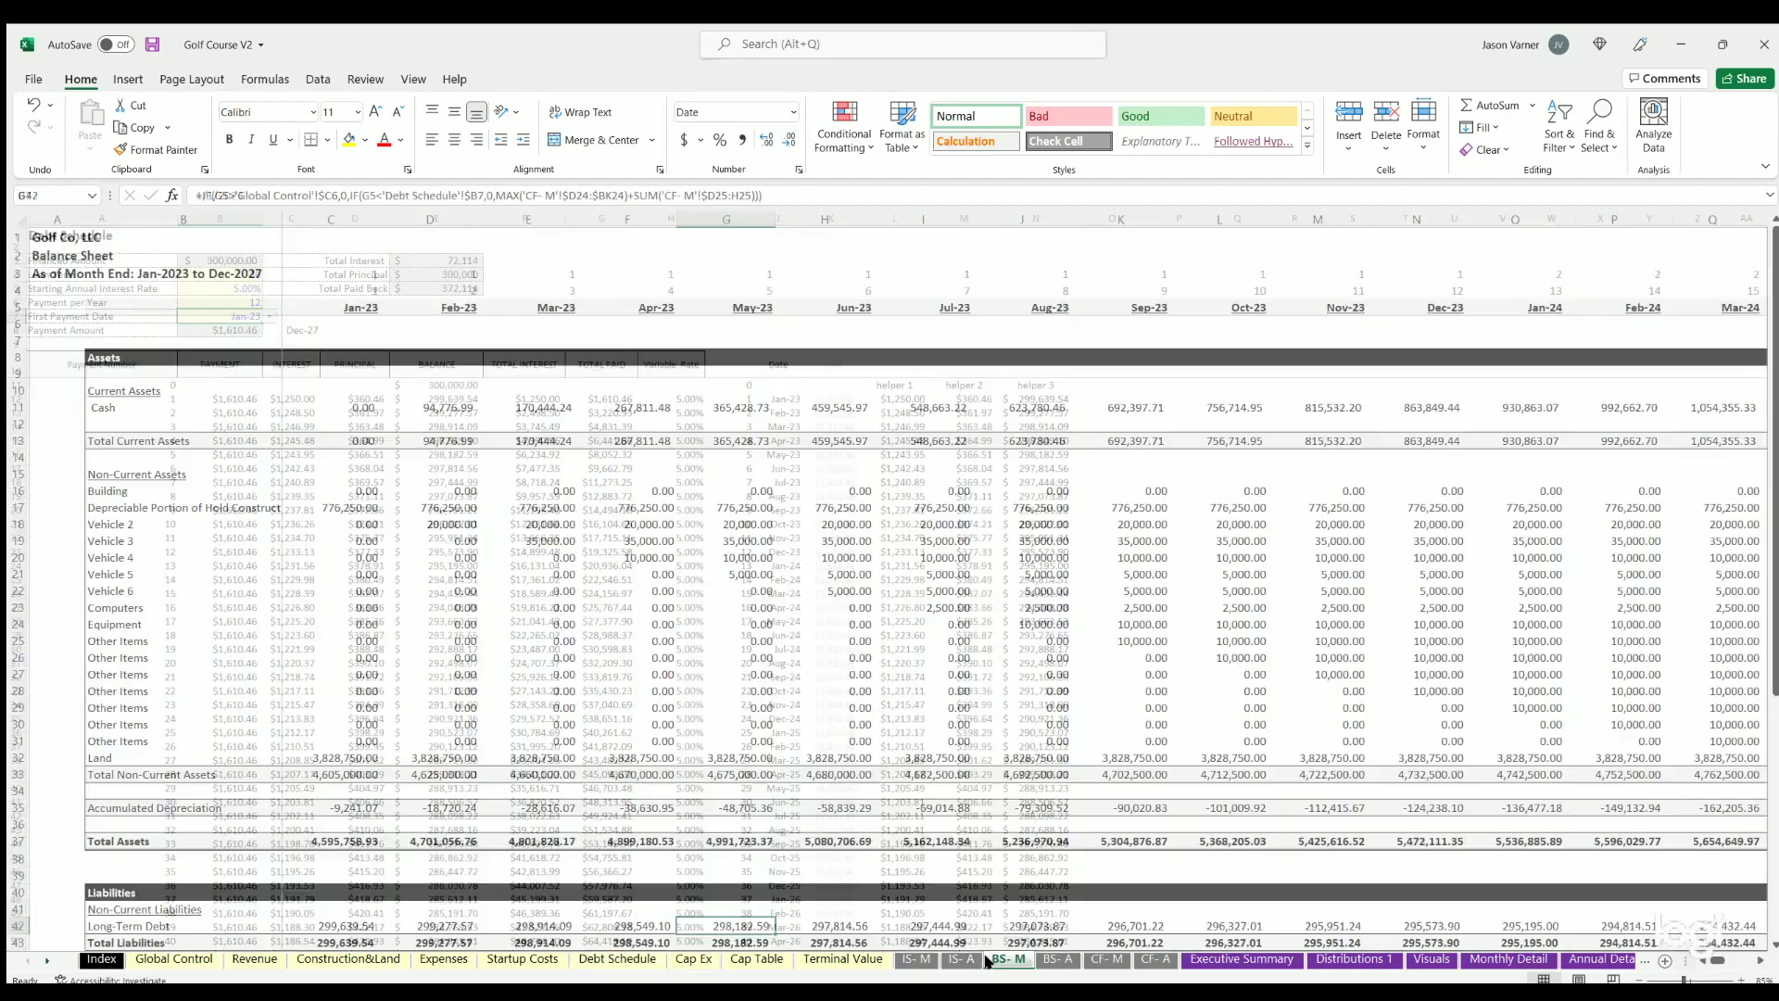
{"action": "scroll", "coordinate": [377, 709], "scroll_direction": "down", "scroll_amount": 4}
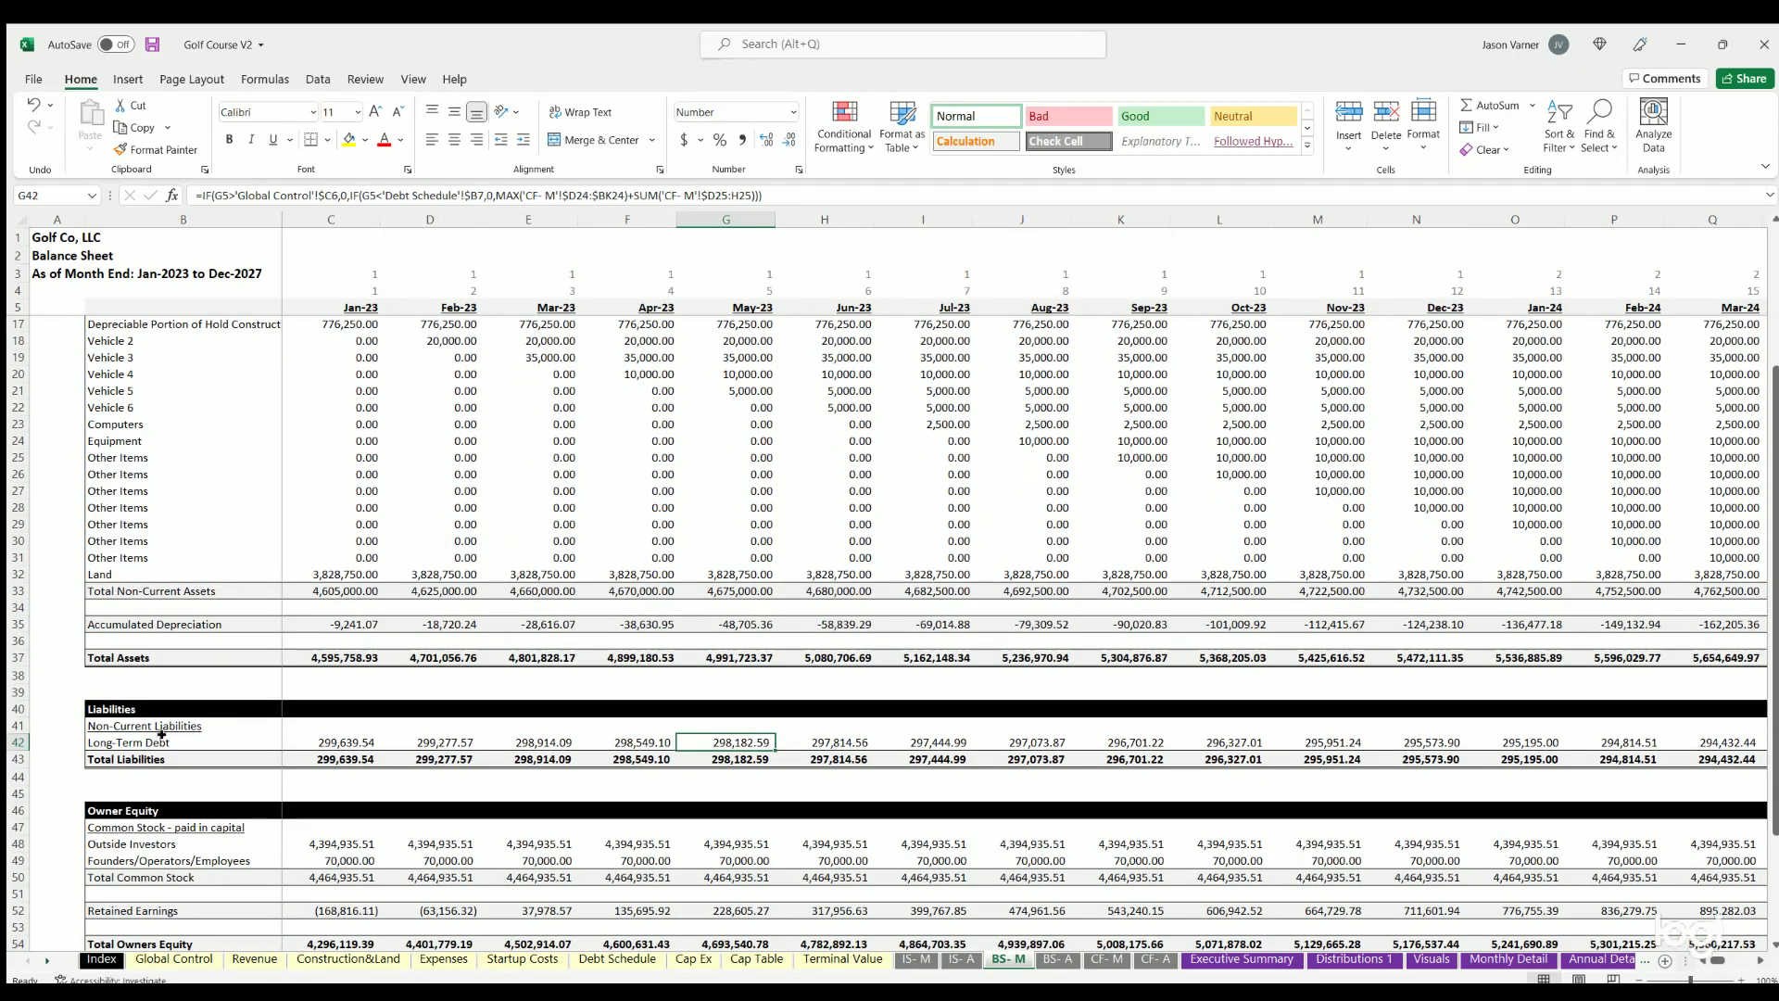
{"action": "left_click_drag", "start_coordinate": [162, 737], "coordinate": [436, 741]}
{"action": "left_click", "coordinate": [345, 737]}
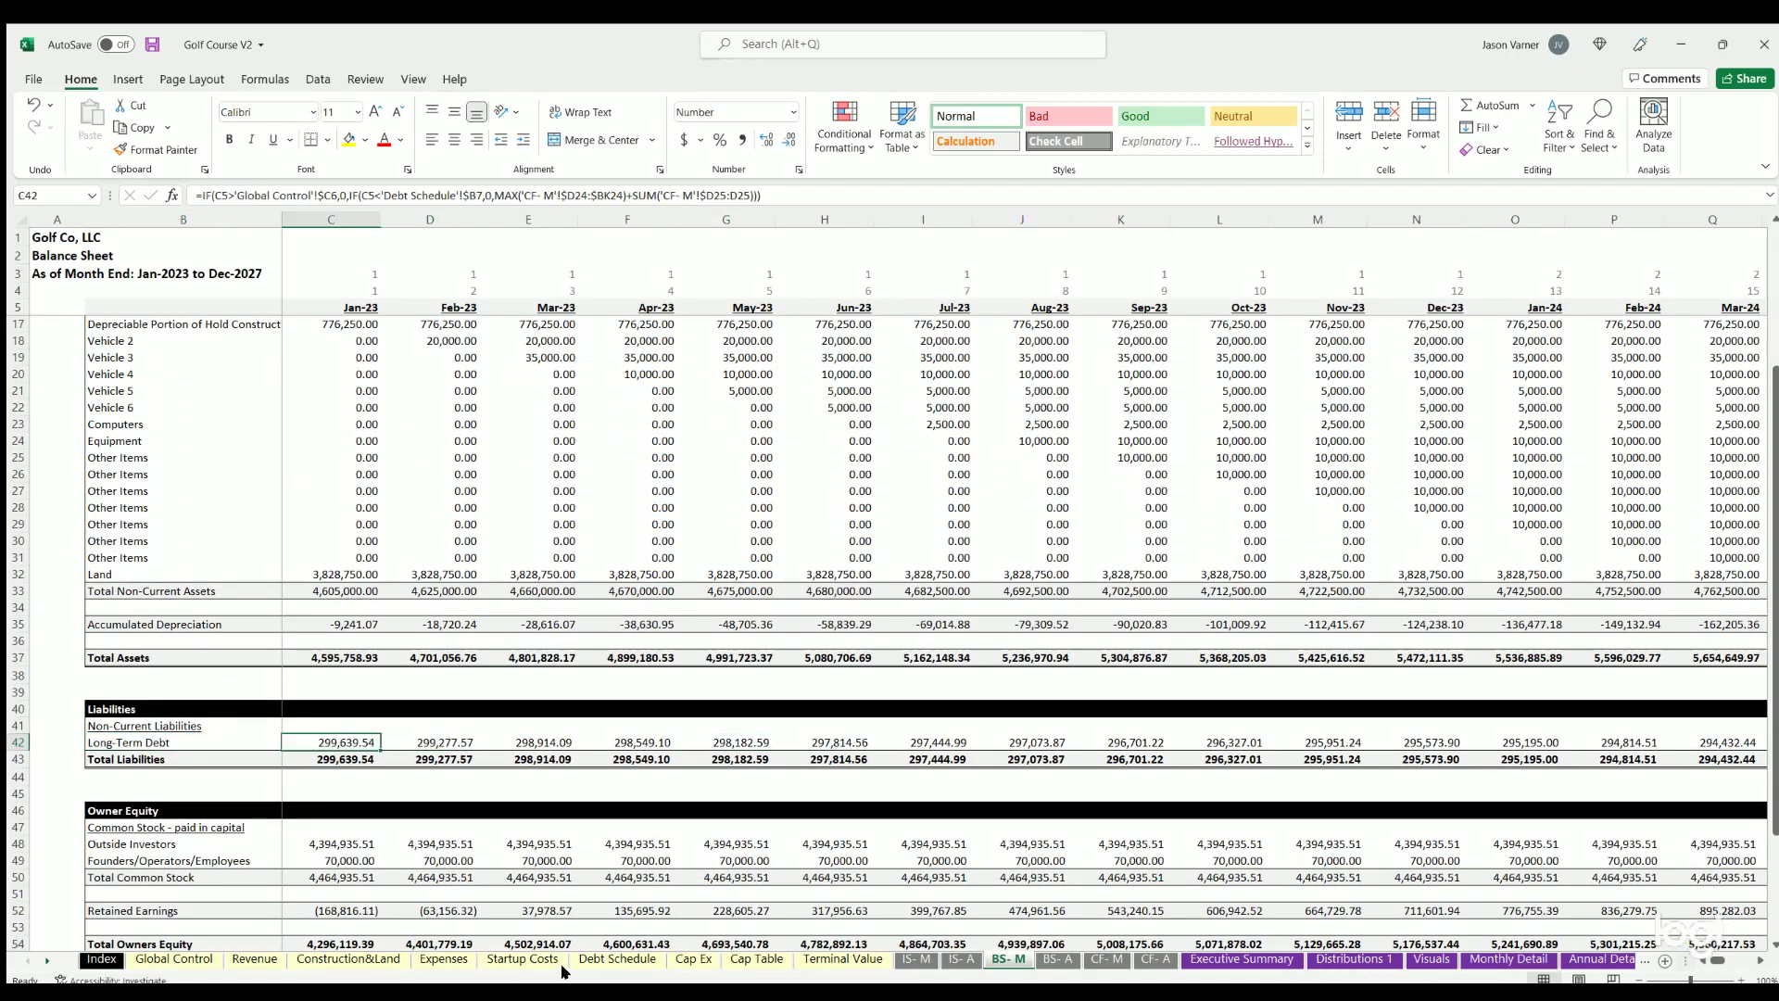
{"action": "left_click", "coordinate": [593, 960]}
Step: Try Apr-23 as the first payment date, check its BS- M effect, then restore Jan-23
{"action": "left_click", "coordinate": [262, 326]}
{"action": "left_click", "coordinate": [262, 318]}
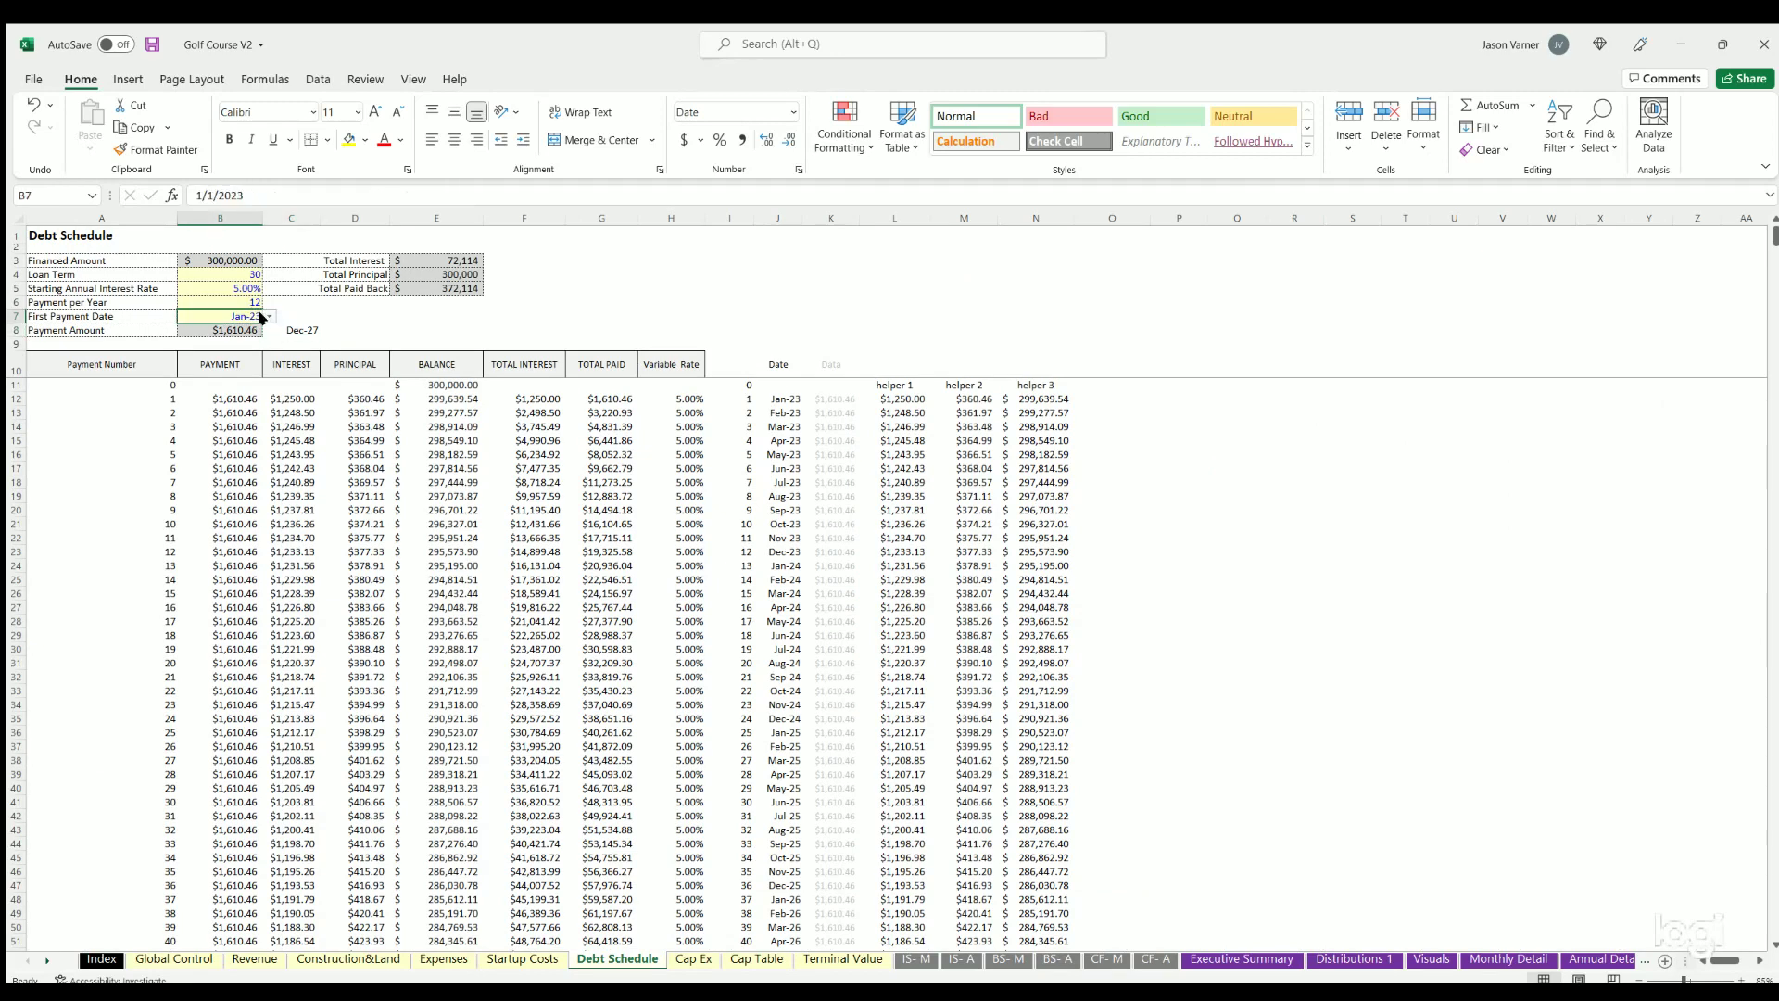
{"action": "left_click", "coordinate": [268, 317]}
{"action": "left_click", "coordinate": [220, 353]}
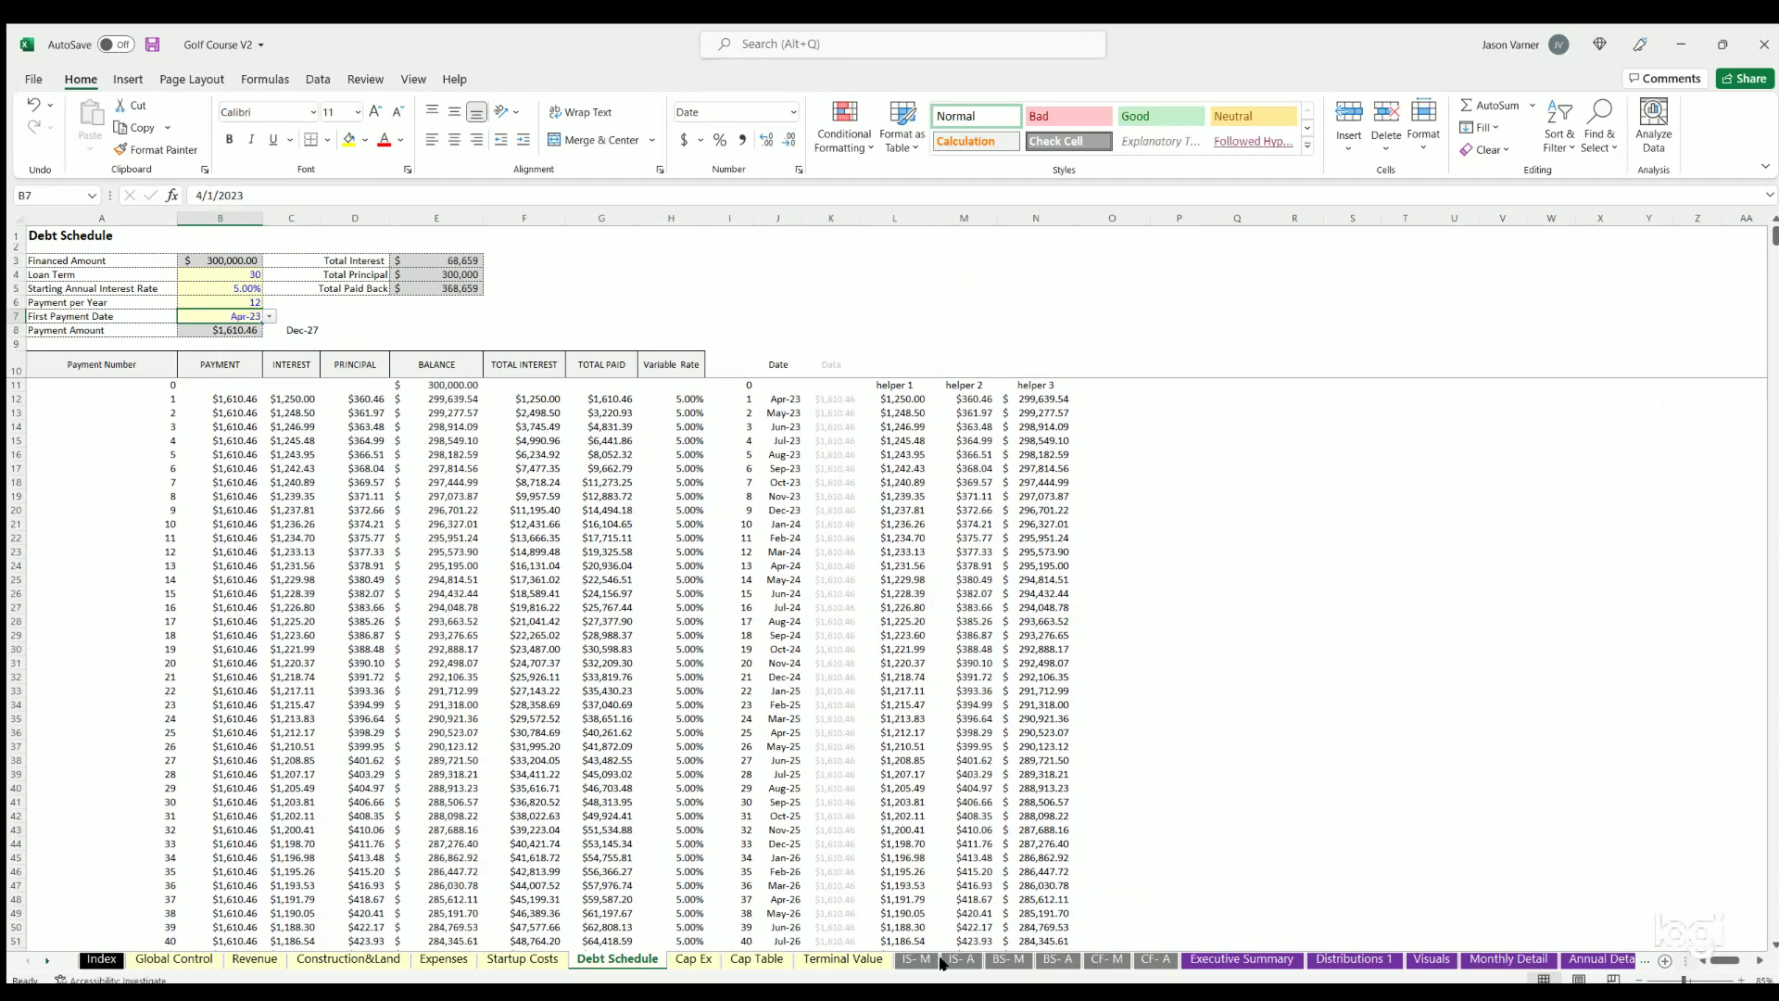
{"action": "left_click", "coordinate": [1008, 959]}
{"action": "left_click", "coordinate": [636, 741]}
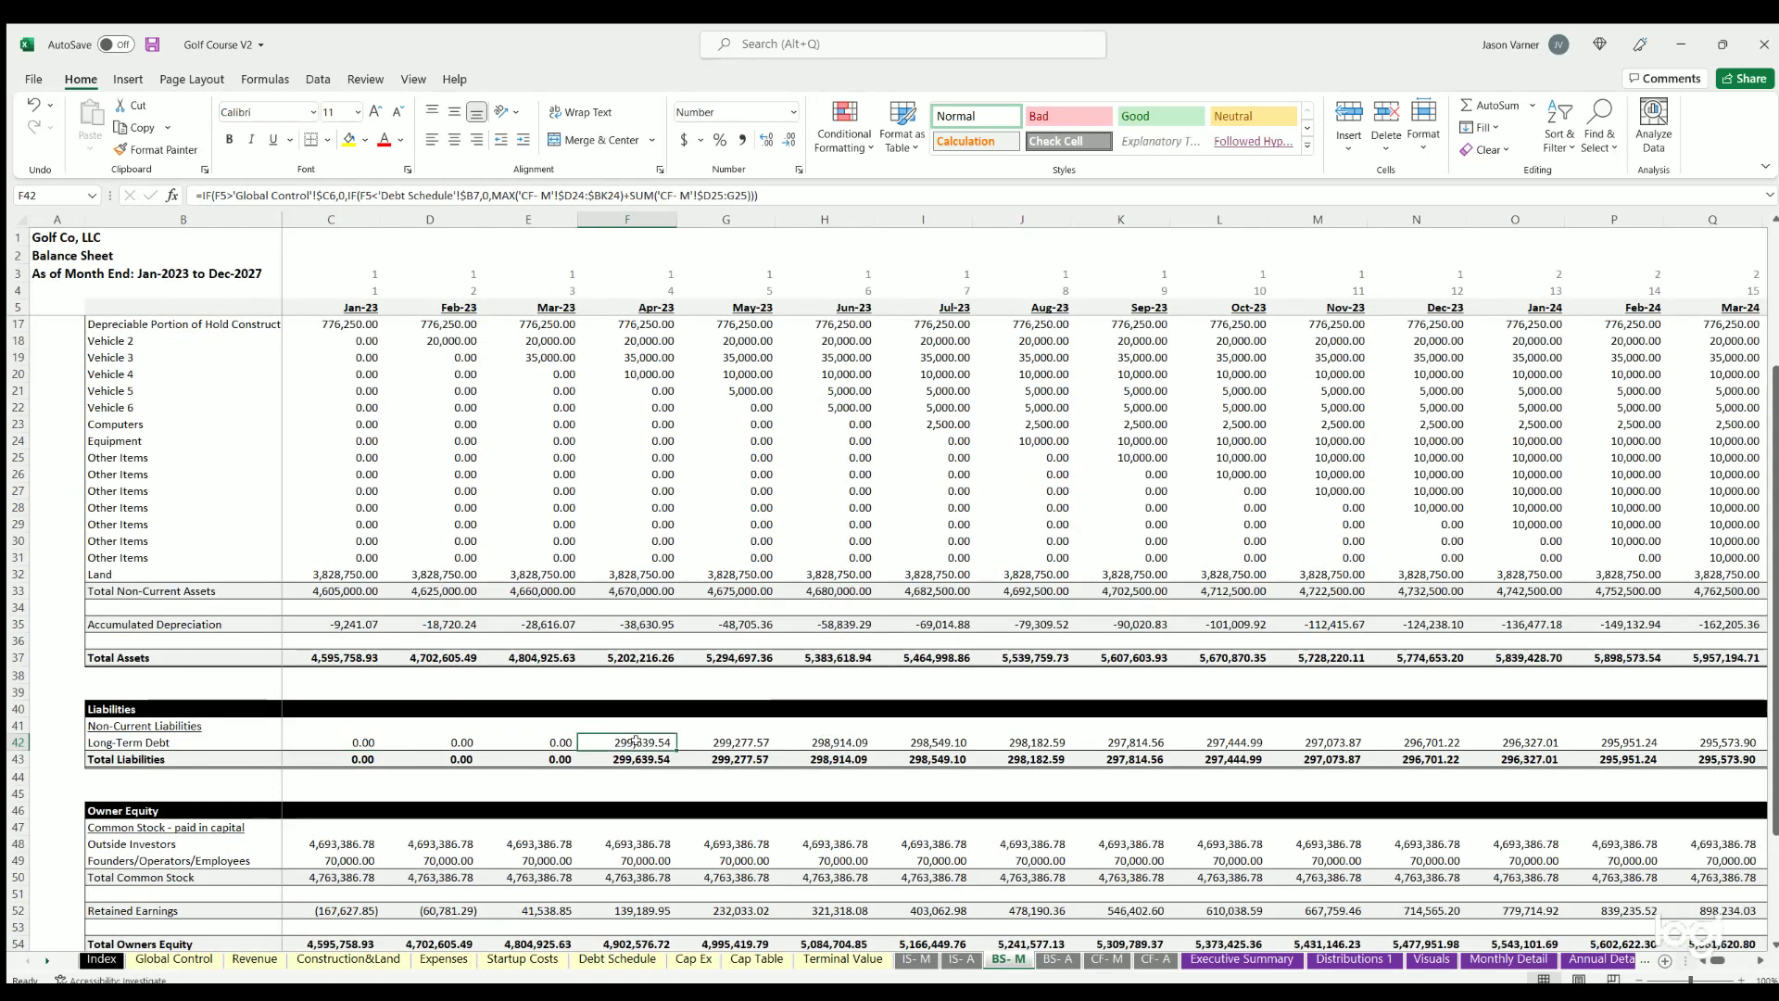
{"action": "left_click", "coordinate": [617, 959]}
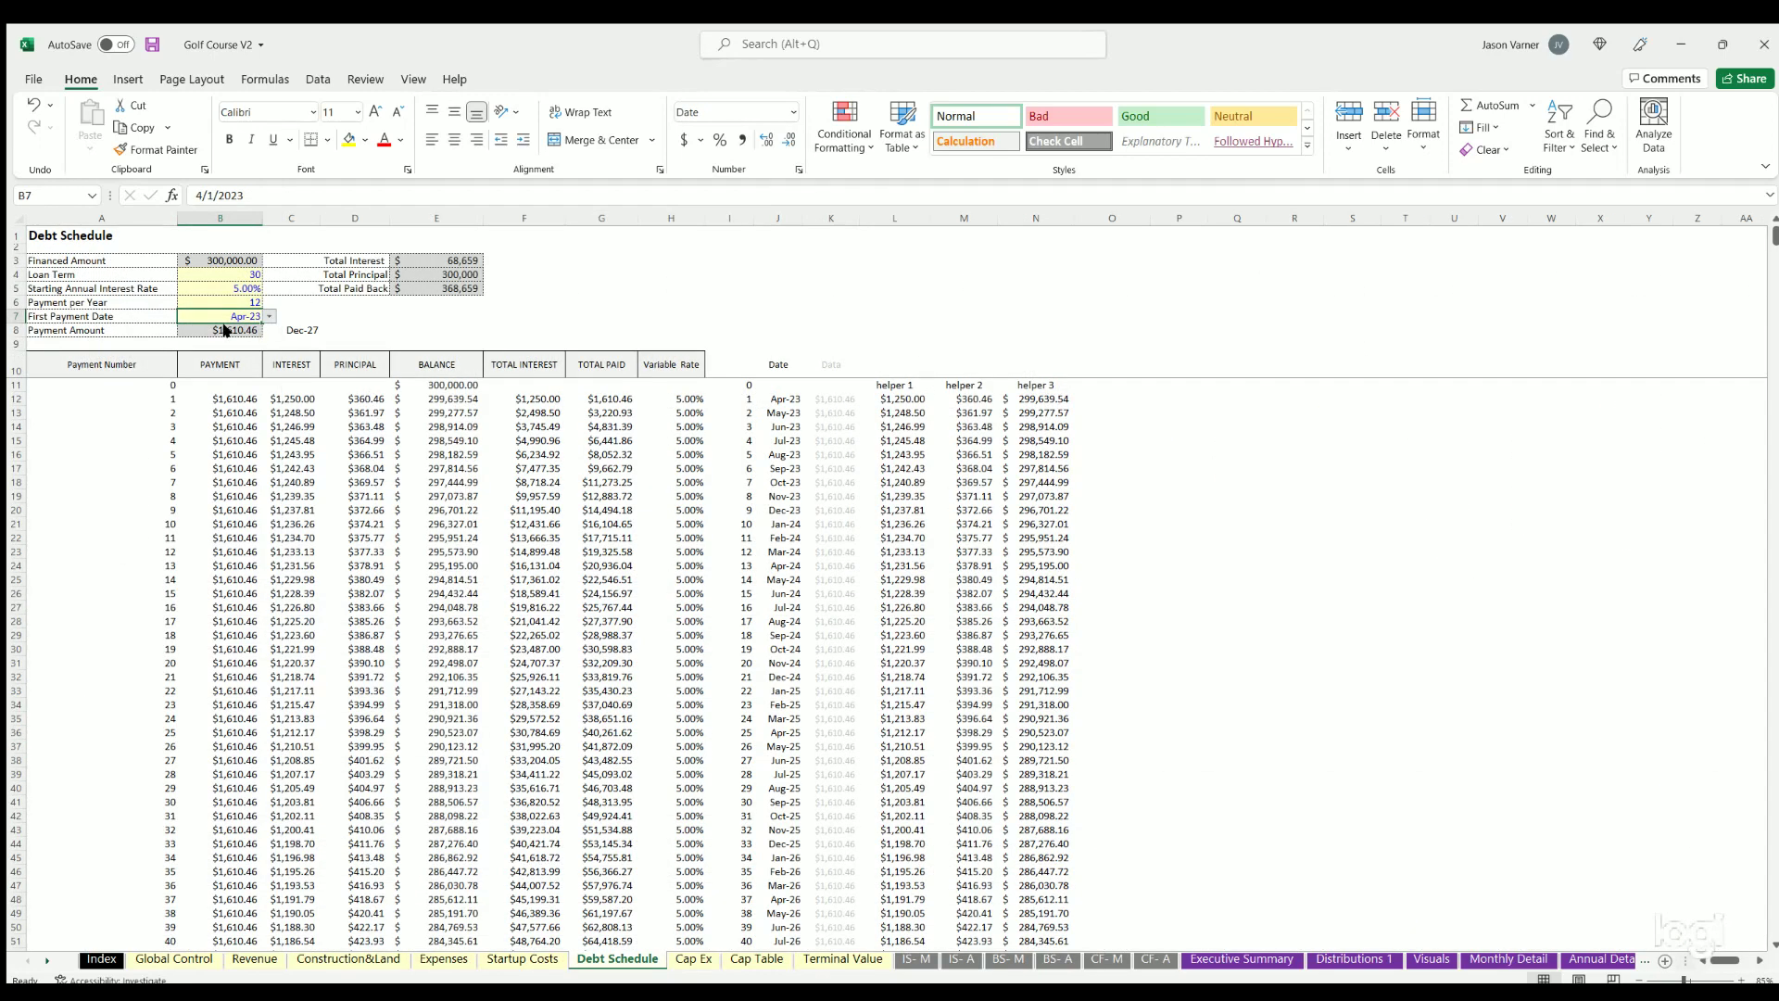
{"action": "key", "text": "ctrl+z"}
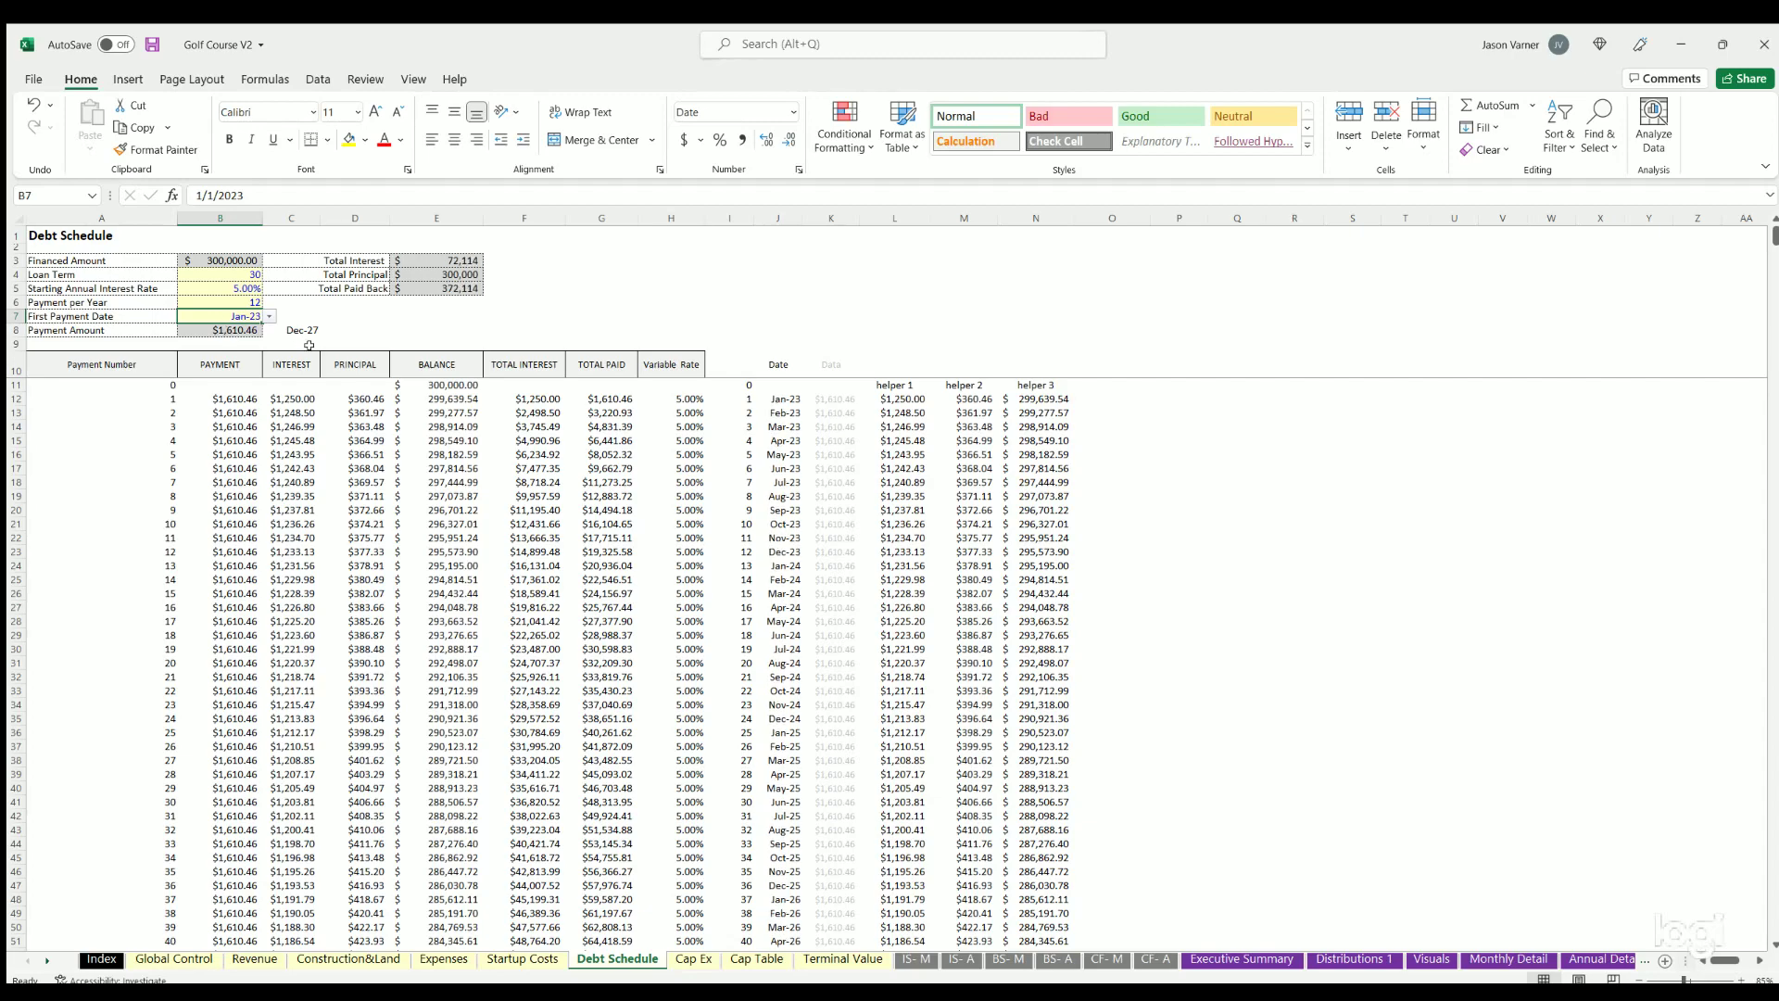
Step: Inspect the final balloon payment and principal payment formulas in row 71
{"action": "scroll", "coordinate": [341, 582], "scroll_direction": "down", "scroll_amount": 15}
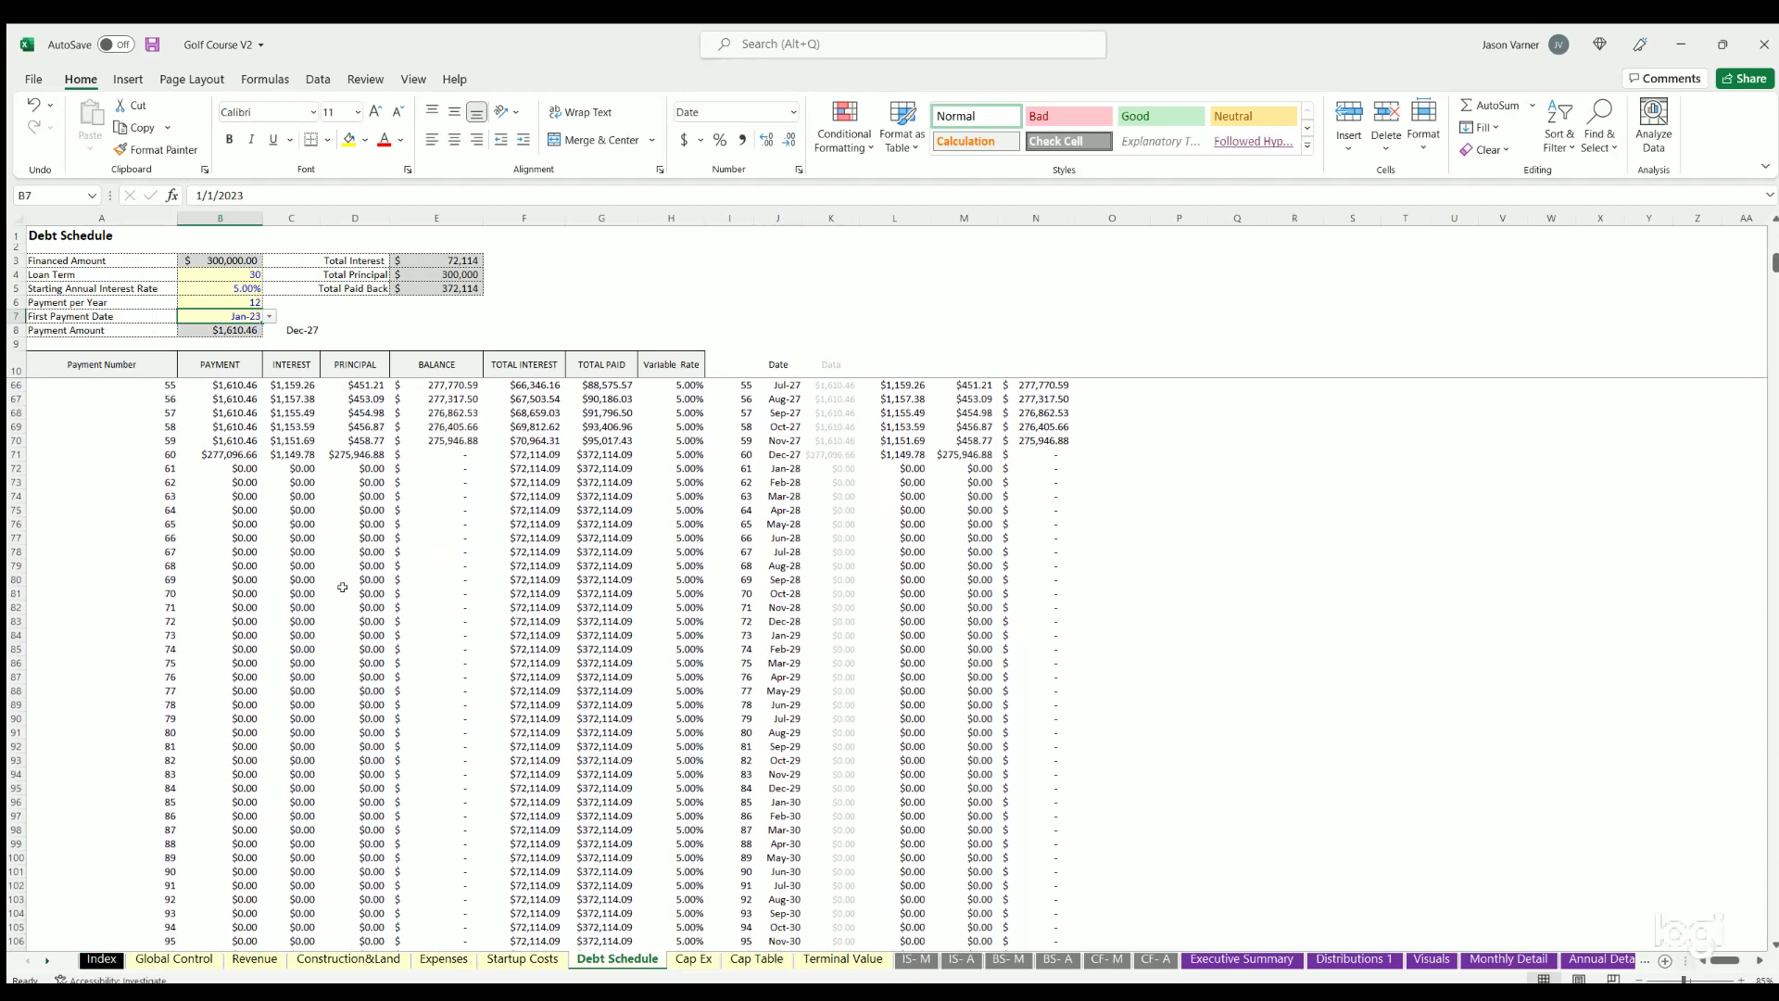
{"action": "left_click", "coordinate": [218, 607]}
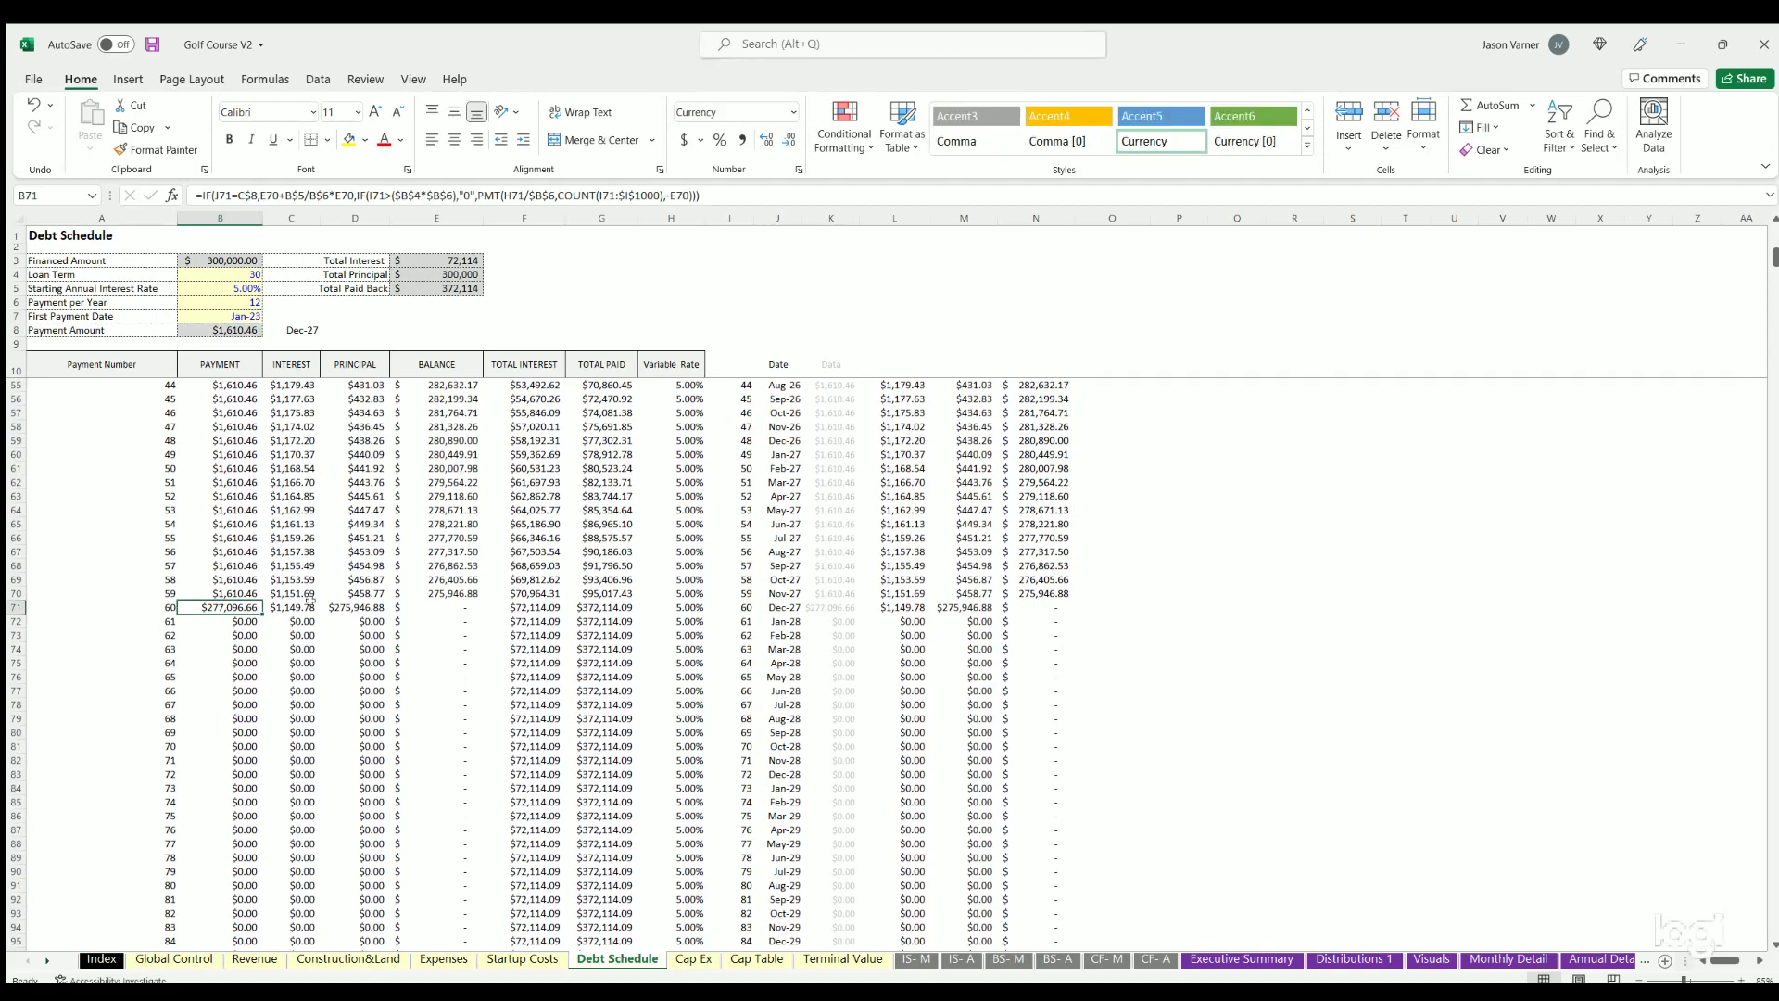
{"action": "left_click", "coordinate": [364, 607]}
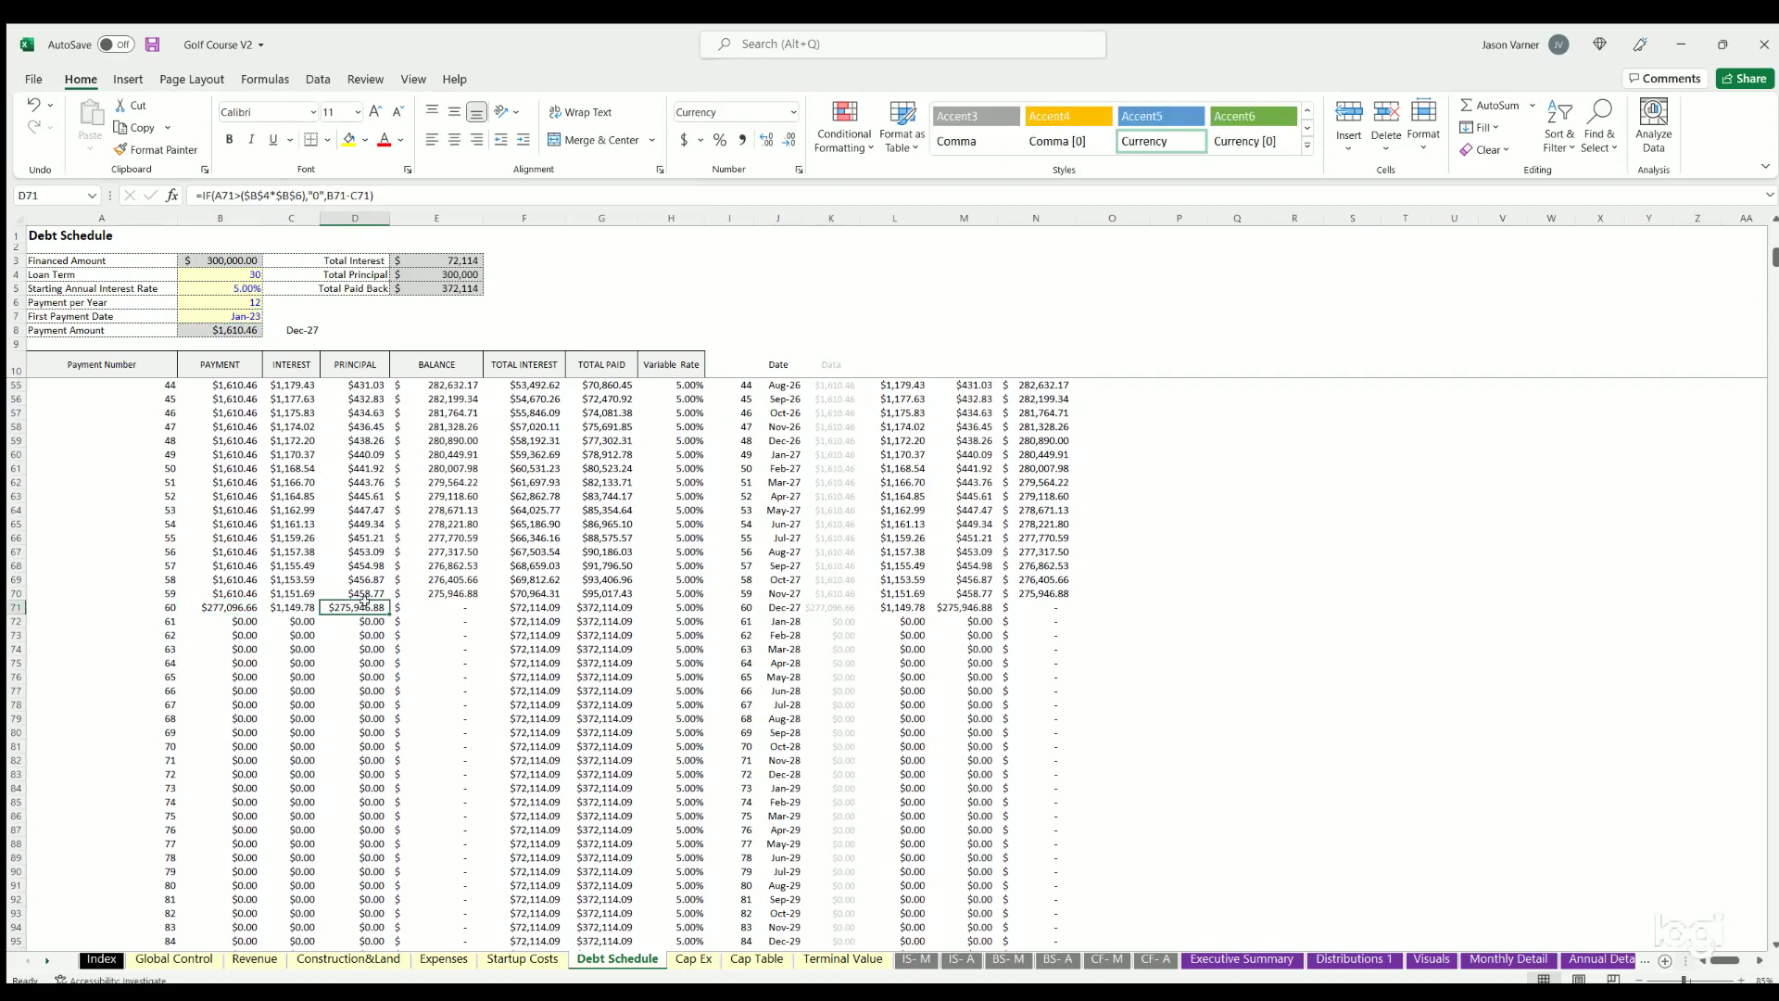
{"action": "scroll", "coordinate": [427, 509], "scroll_direction": "up", "scroll_amount": 15}
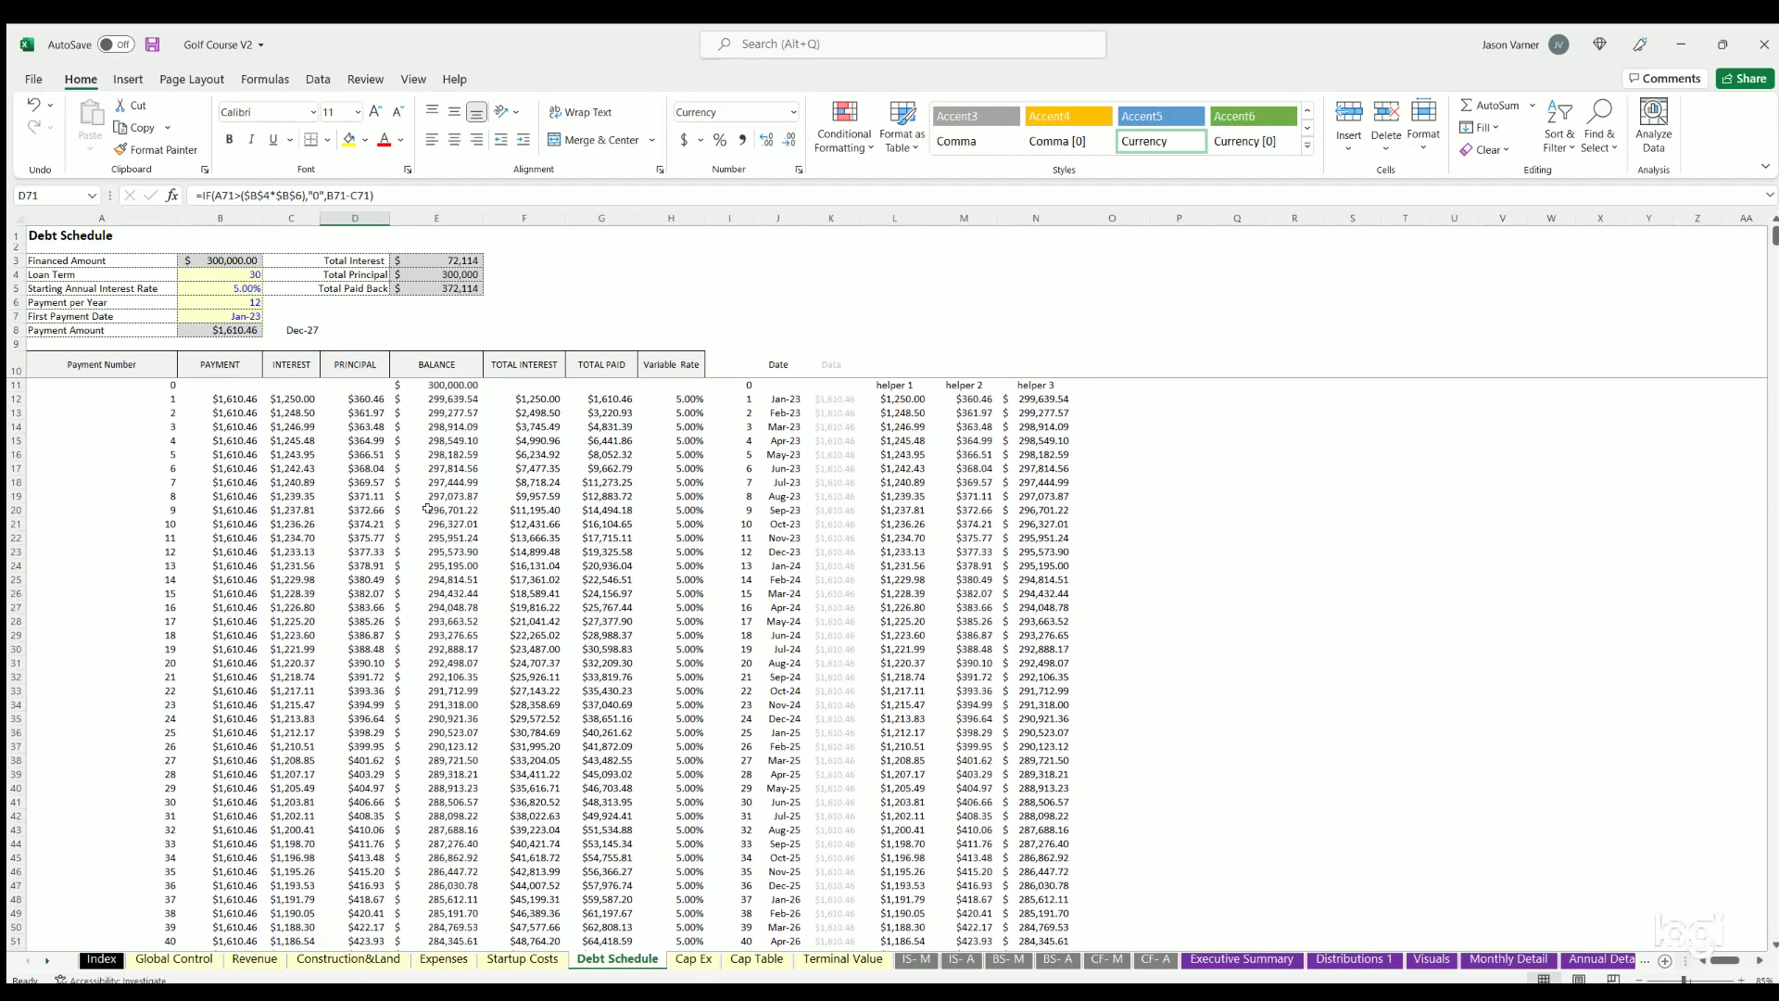
{"action": "left_click", "coordinate": [695, 959]}
{"action": "left_click", "coordinate": [415, 772]}
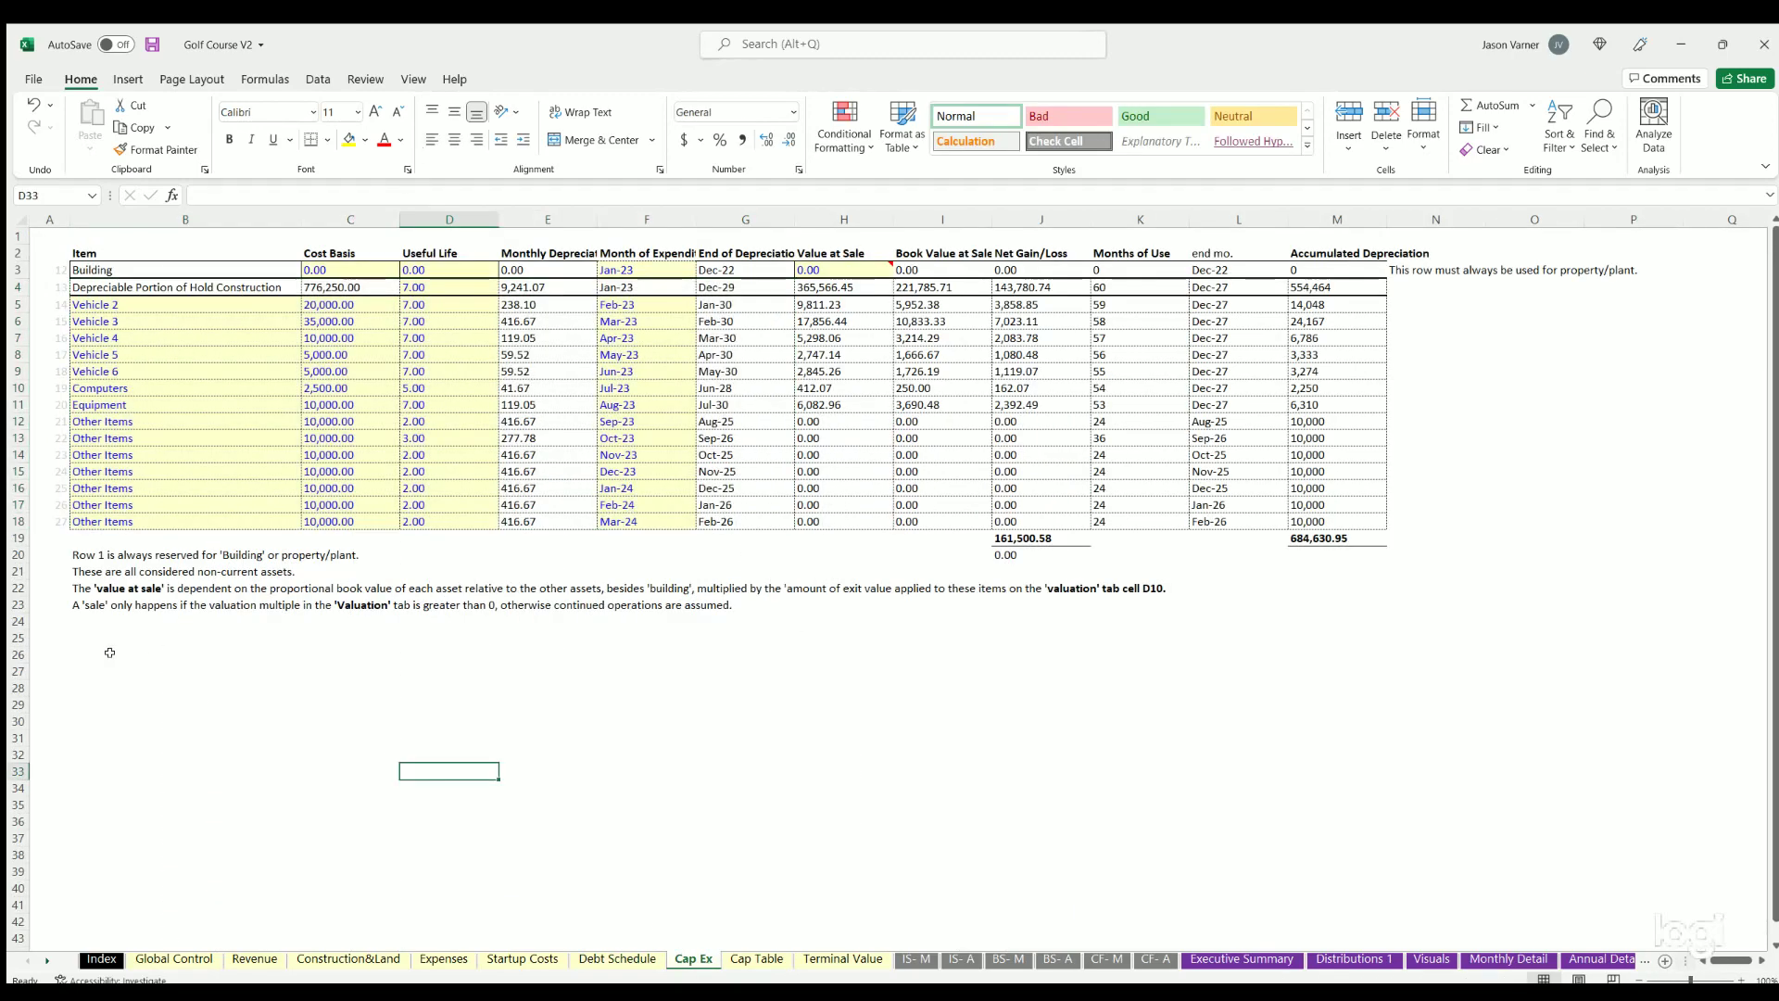
{"action": "left_click_drag", "start_coordinate": [88, 267], "coordinate": [1377, 269]}
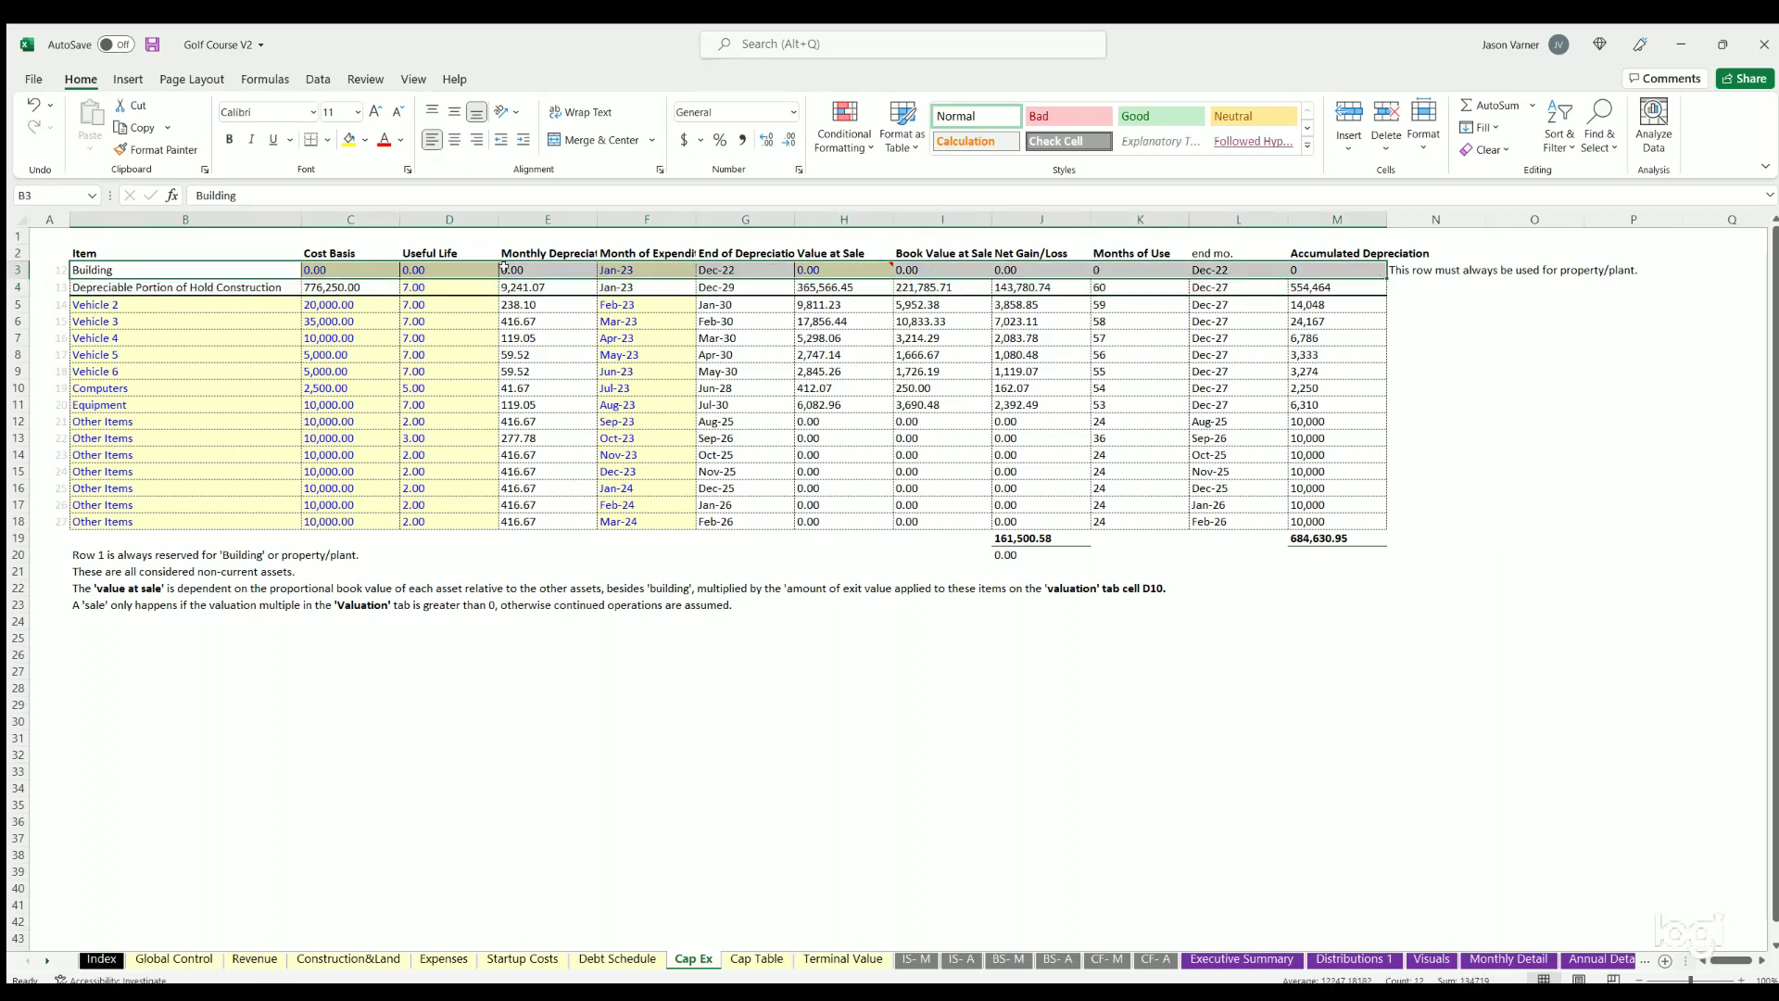
{"action": "key", "text": "Right"}
{"action": "key", "text": "Right"}
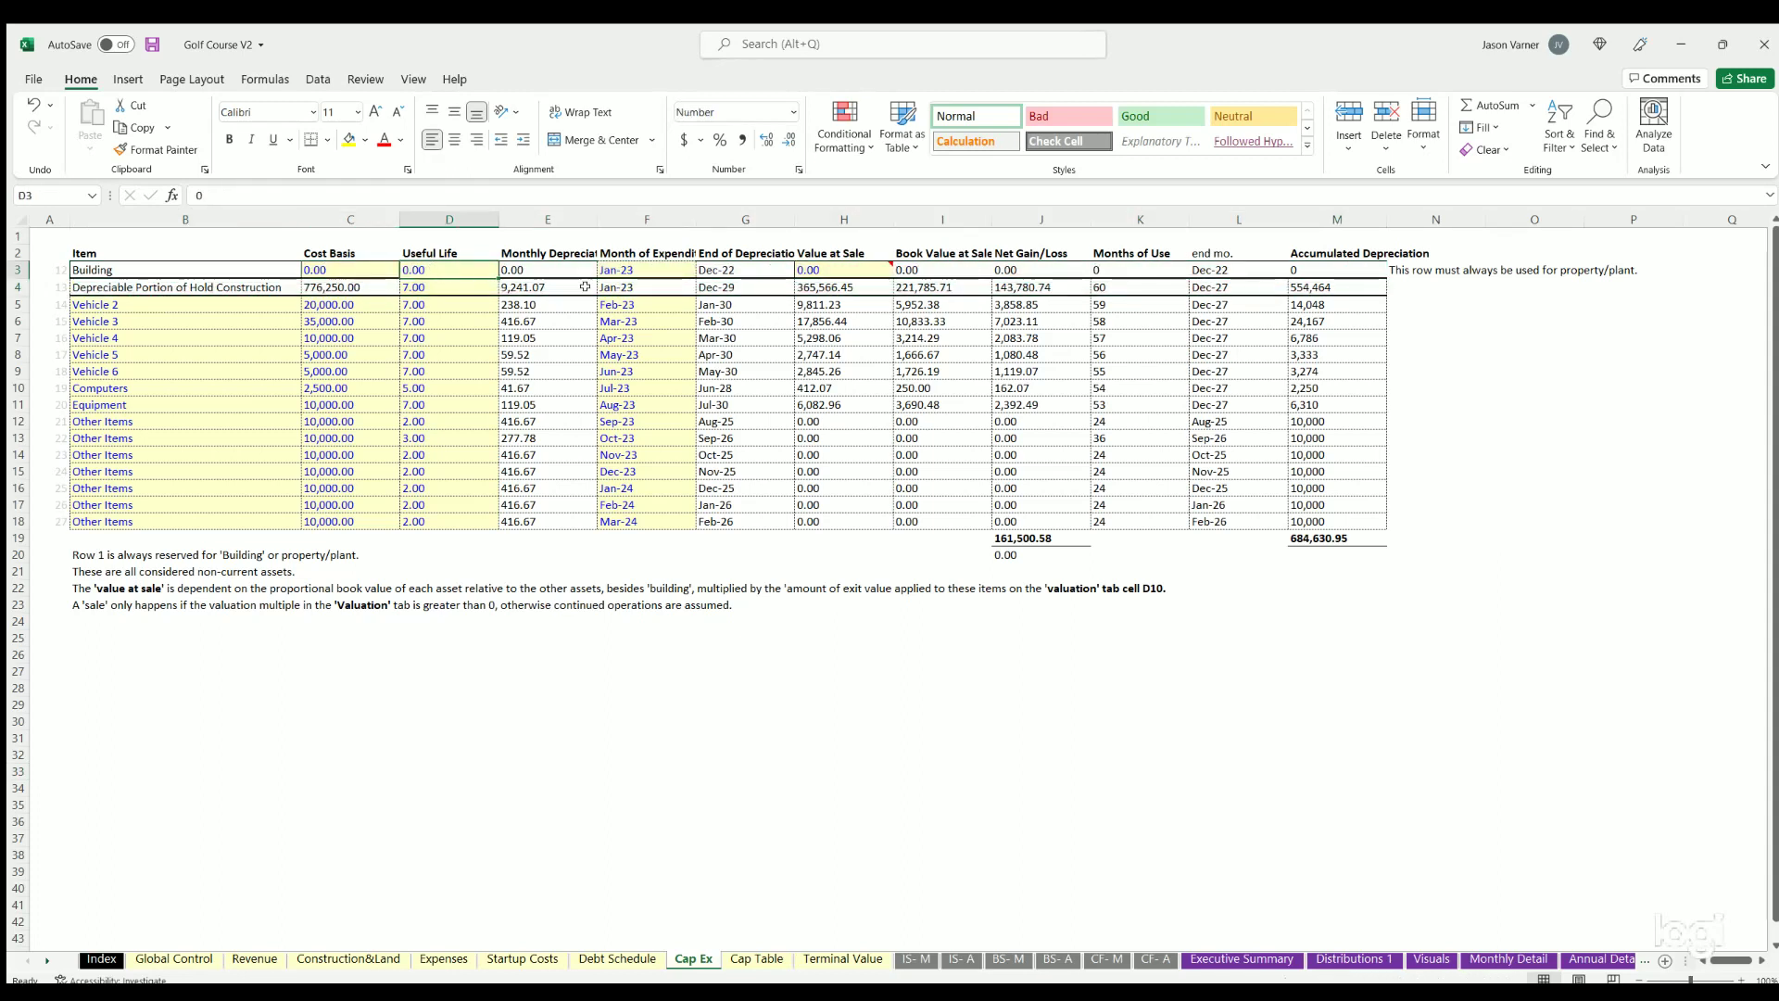
{"action": "double_click", "coordinate": [696, 218]}
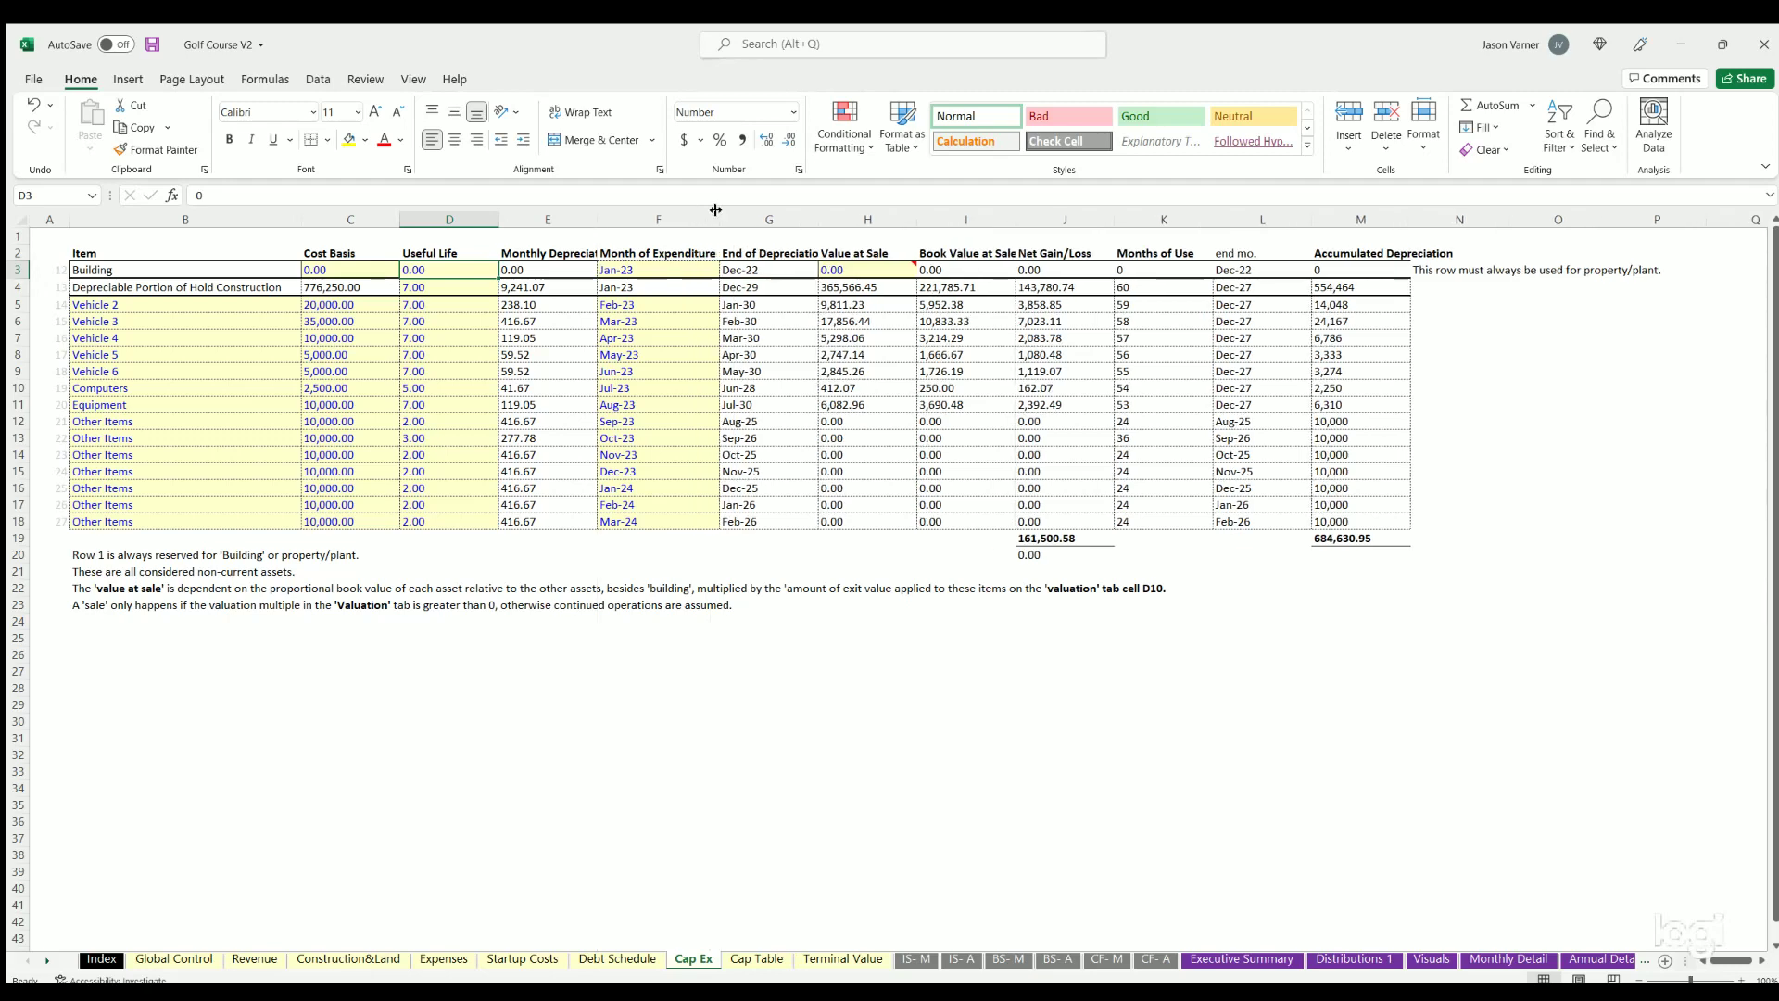
{"action": "double_click", "coordinate": [598, 218]}
{"action": "double_click", "coordinate": [843, 219]}
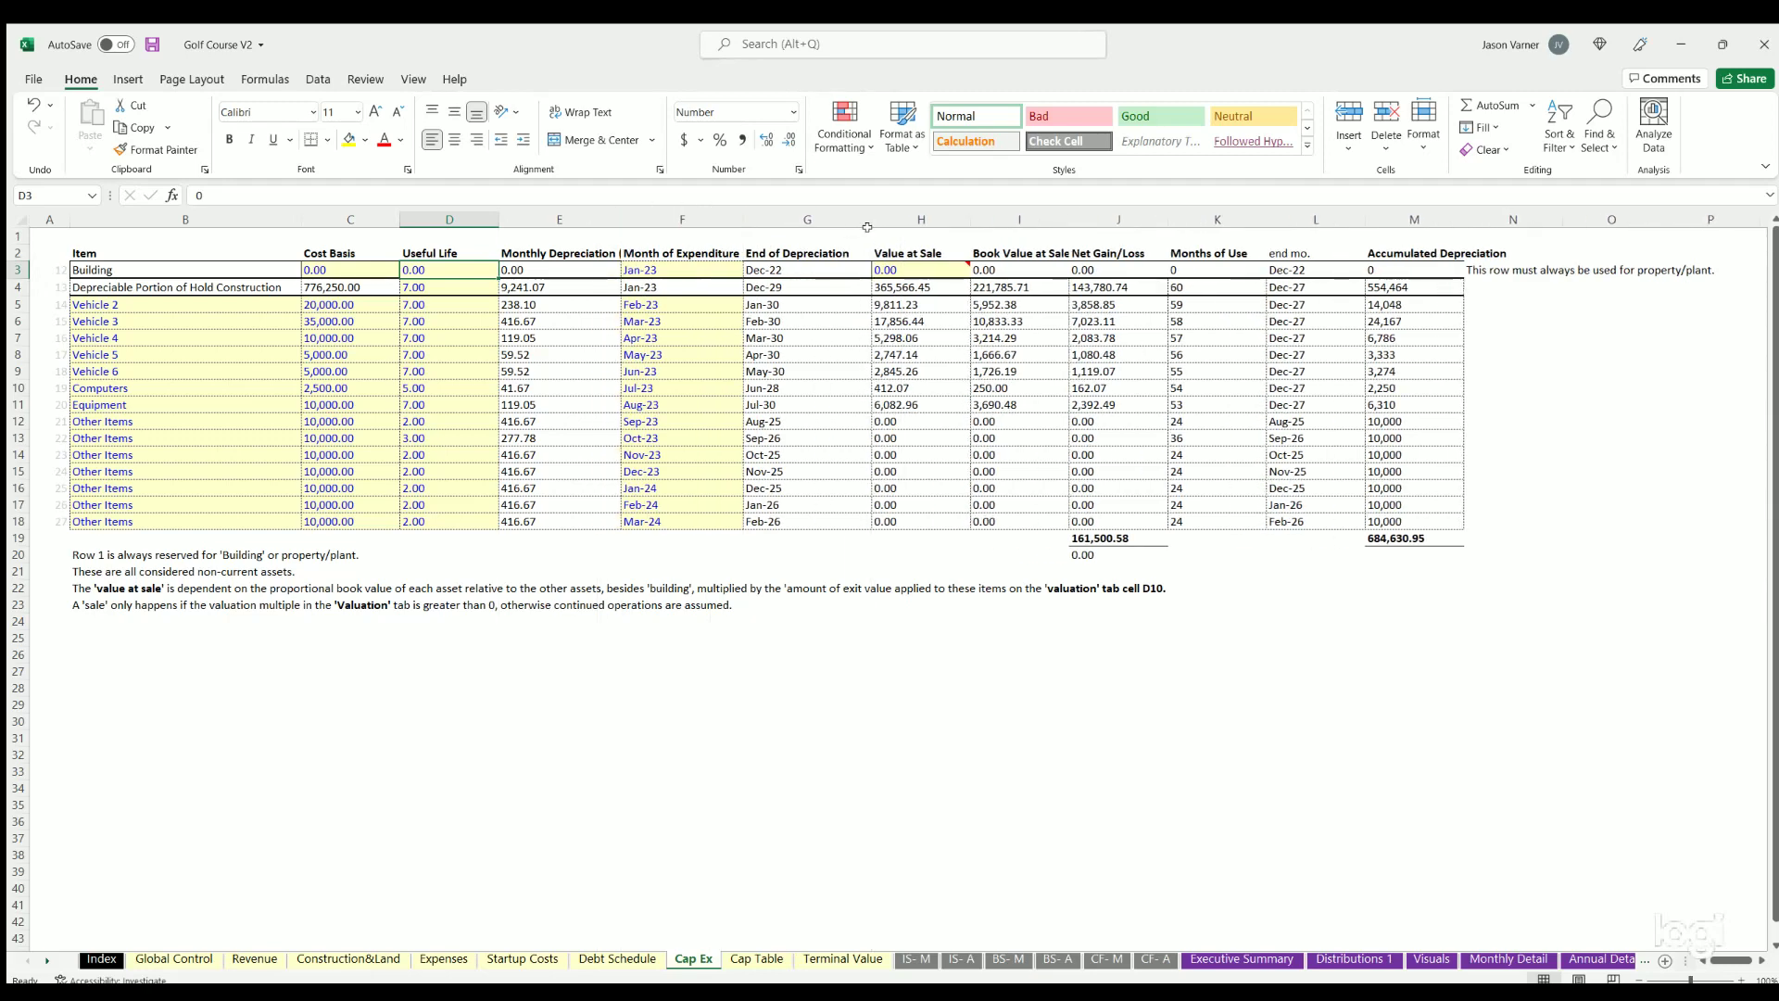
{"action": "left_click", "coordinate": [896, 268]}
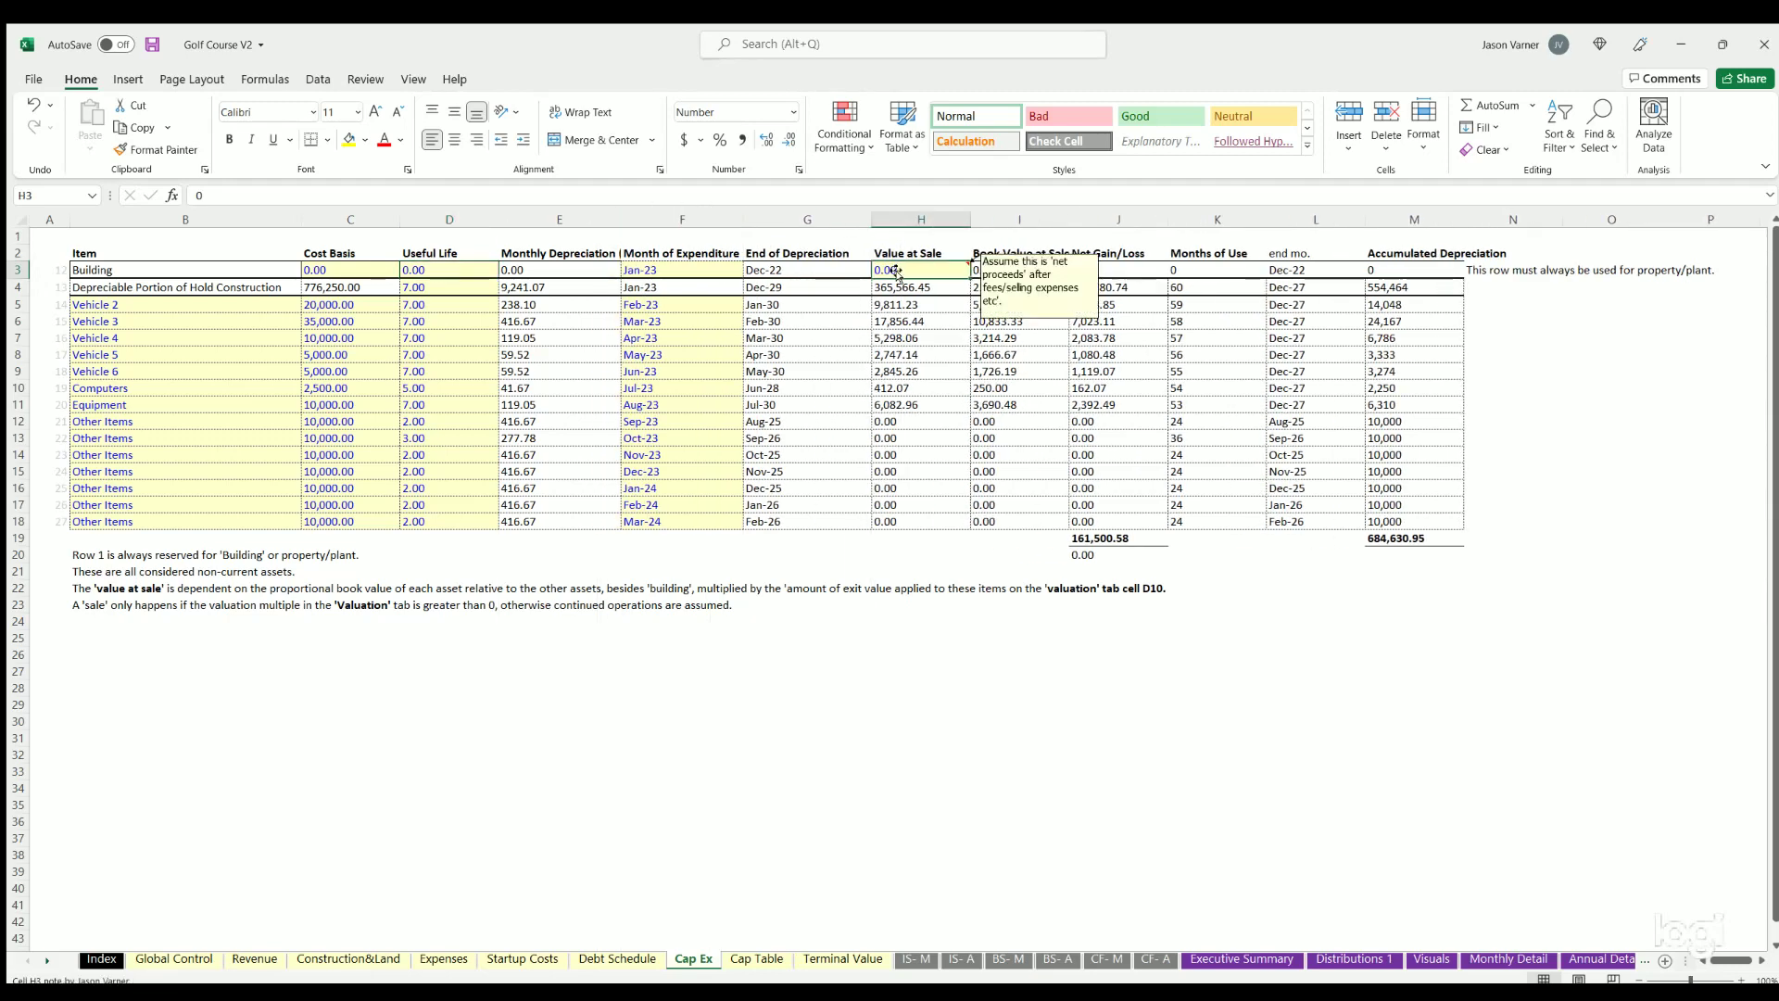
{"action": "left_click_drag", "start_coordinate": [893, 288], "coordinate": [893, 510]}
{"action": "left_click", "coordinate": [901, 286]}
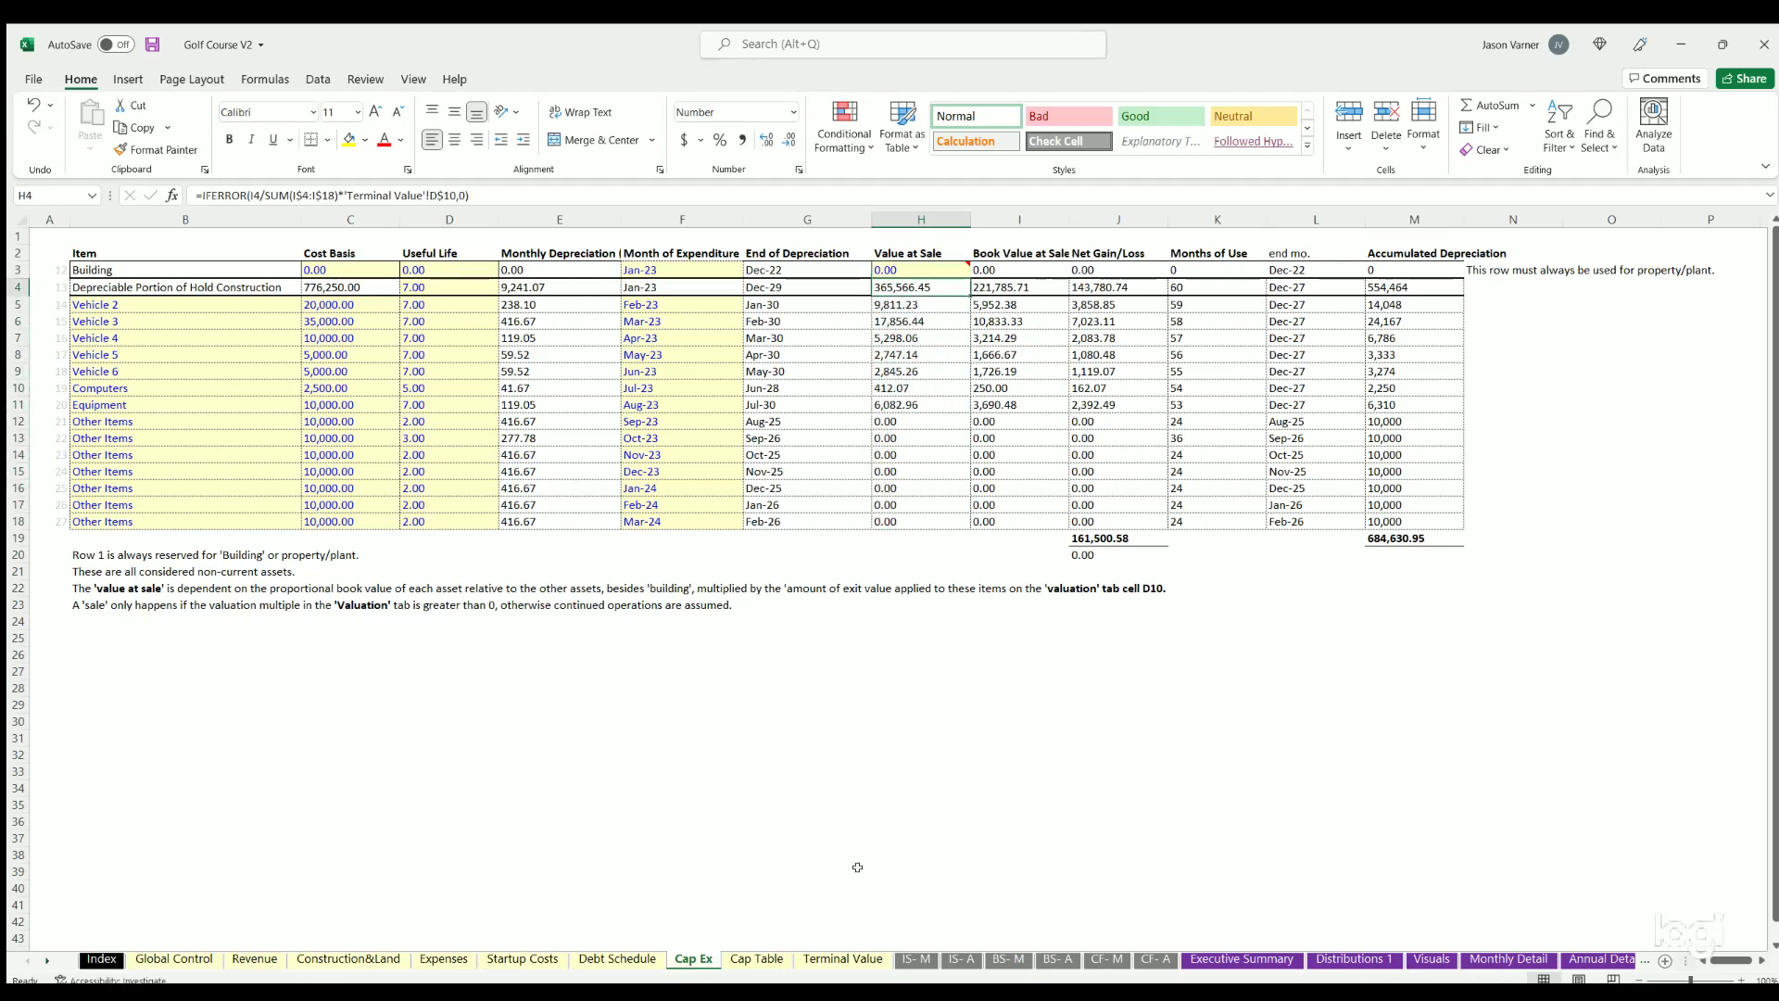
{"action": "left_click", "coordinate": [841, 959]}
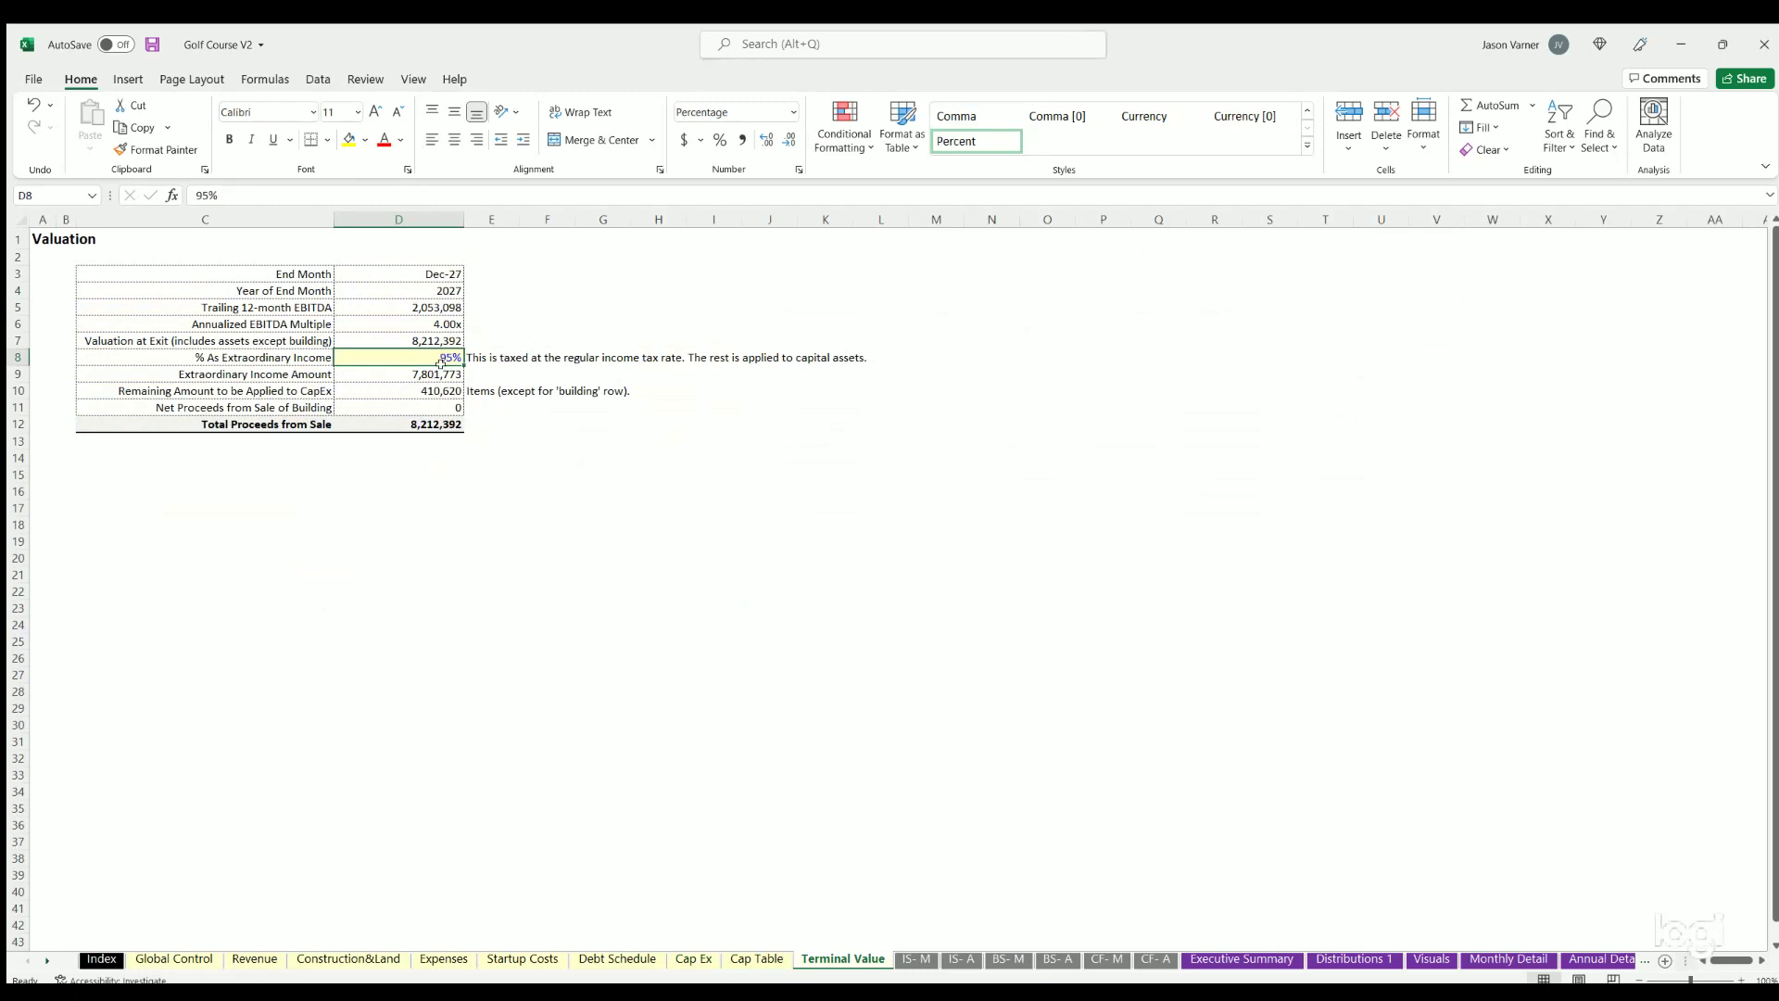
{"action": "left_click", "coordinate": [414, 385]}
{"action": "left_click_drag", "start_coordinate": [413, 384], "coordinate": [318, 373]}
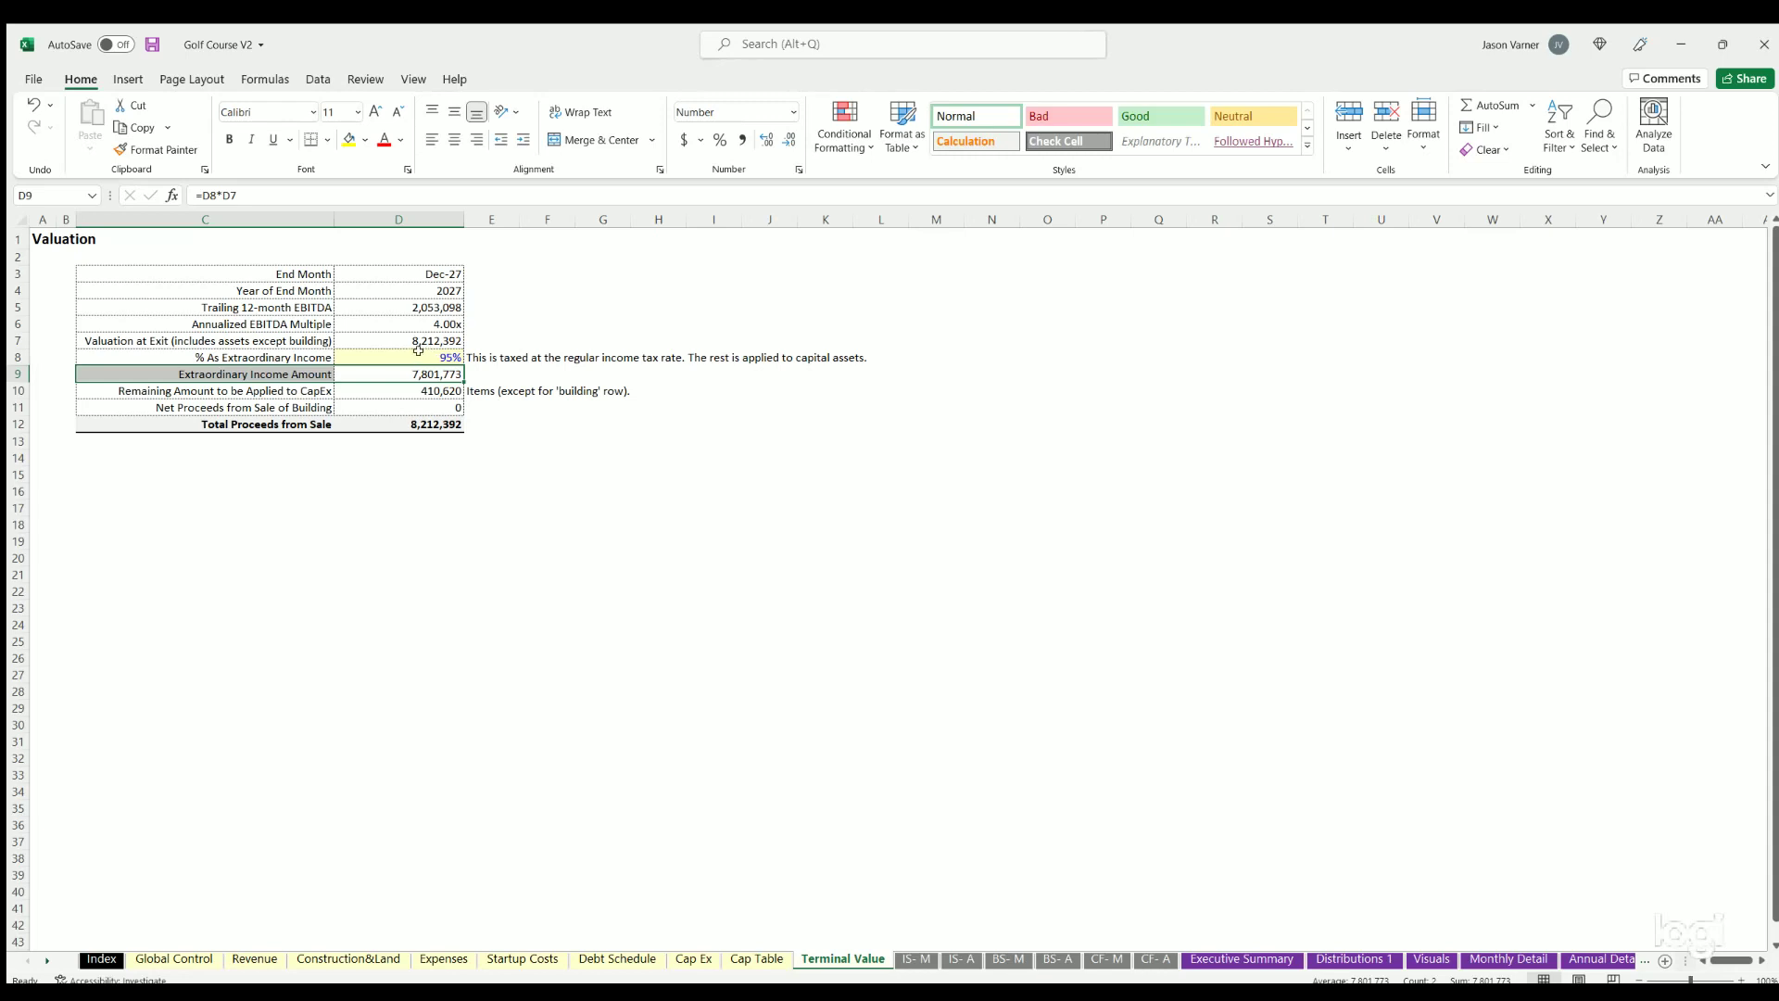
{"action": "left_click", "coordinate": [436, 350]}
{"action": "left_click_drag", "start_coordinate": [248, 353], "coordinate": [377, 358]}
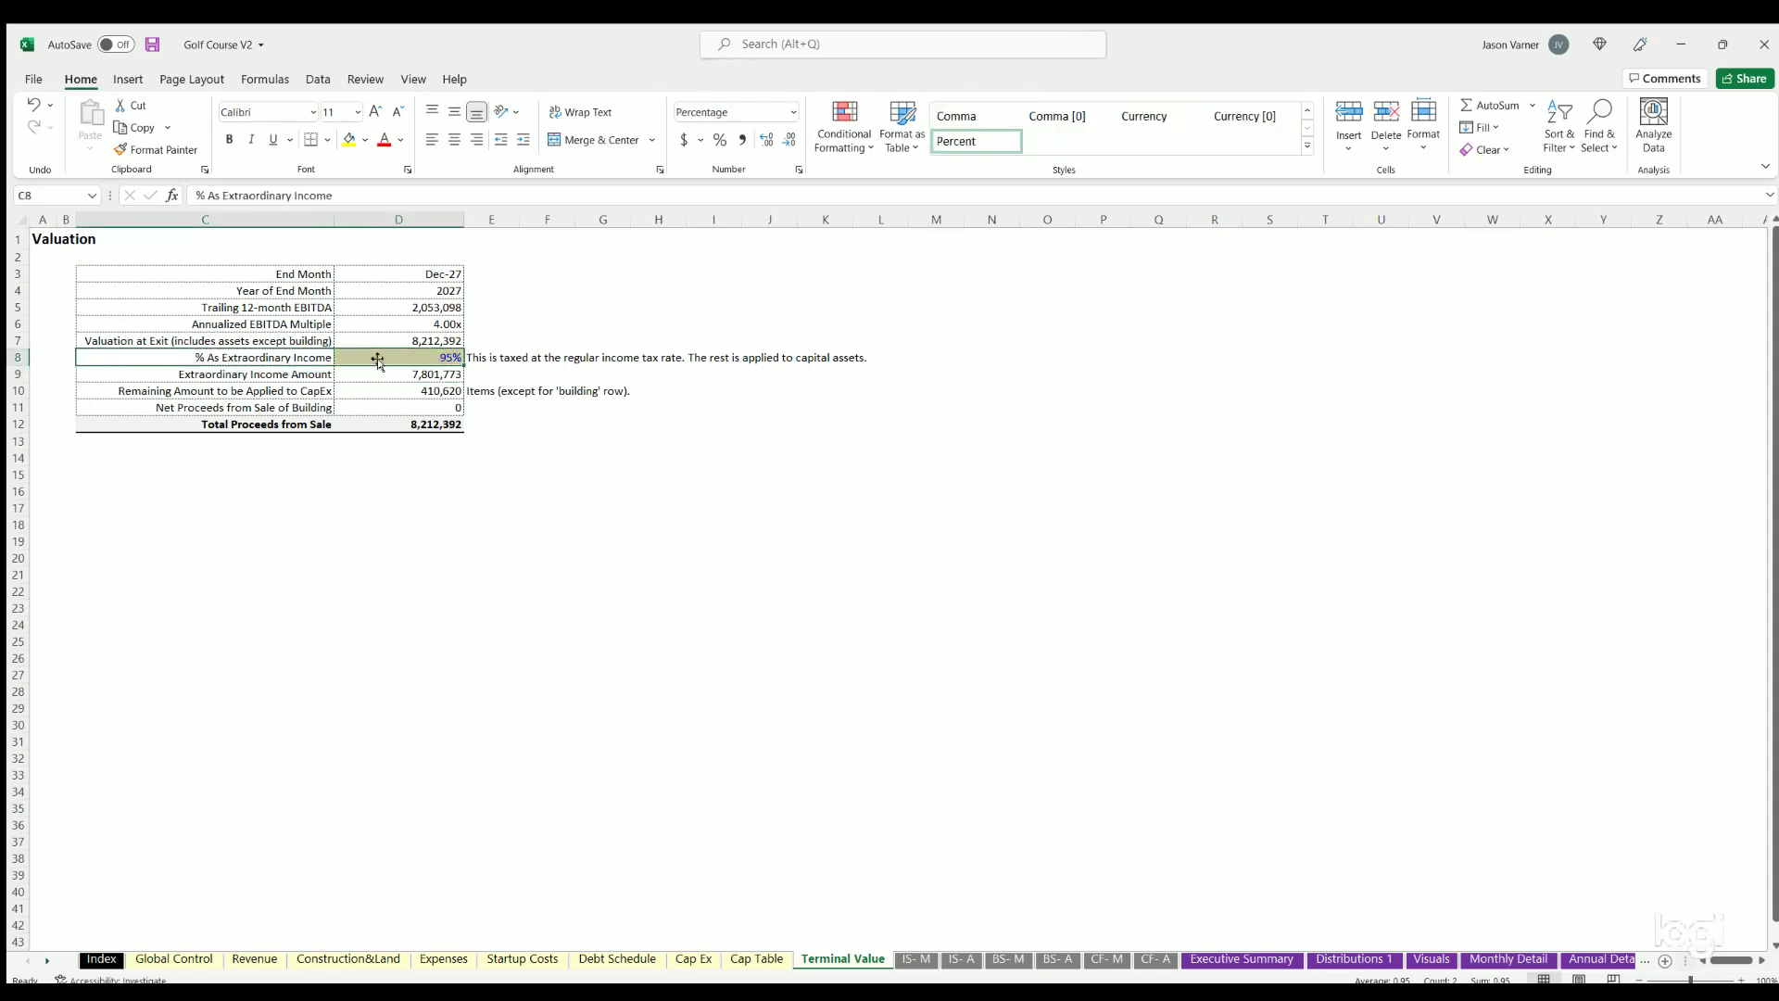
{"action": "left_click", "coordinate": [693, 959]}
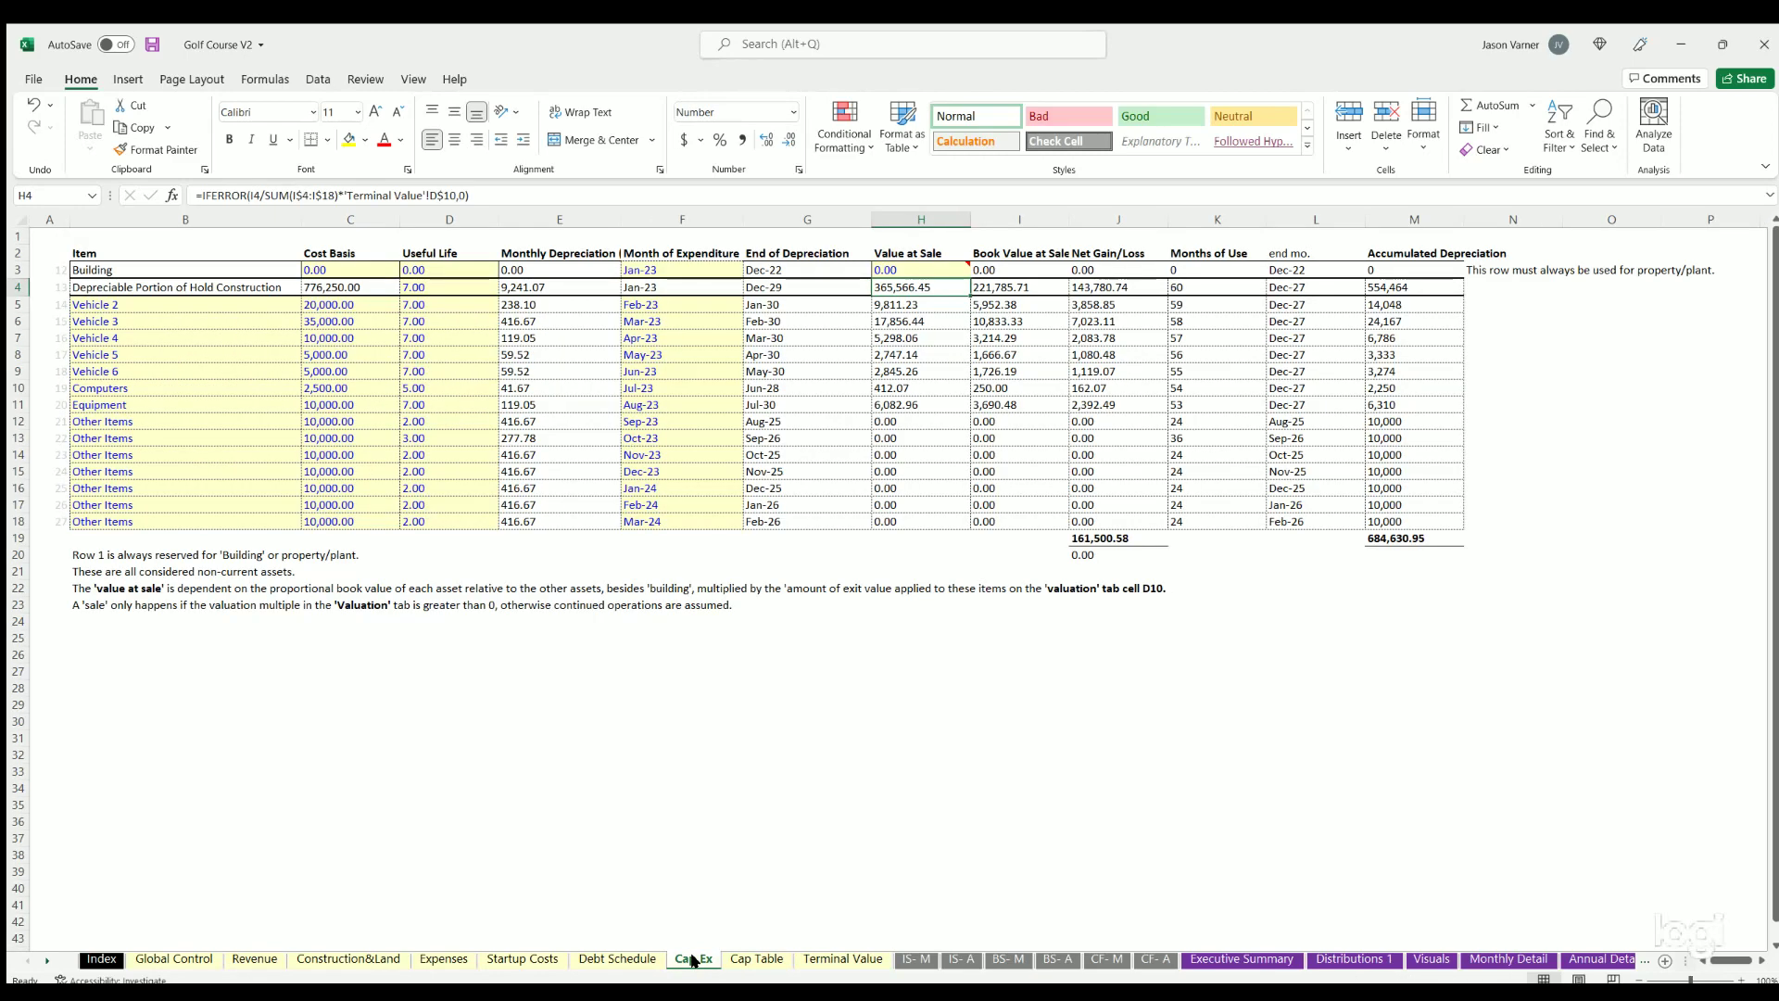
Step: Correct the B4 label from 'Hold' to 'Hole' so it reads Depreciable Portion of Hole Construction
{"action": "left_click", "coordinate": [136, 281]}
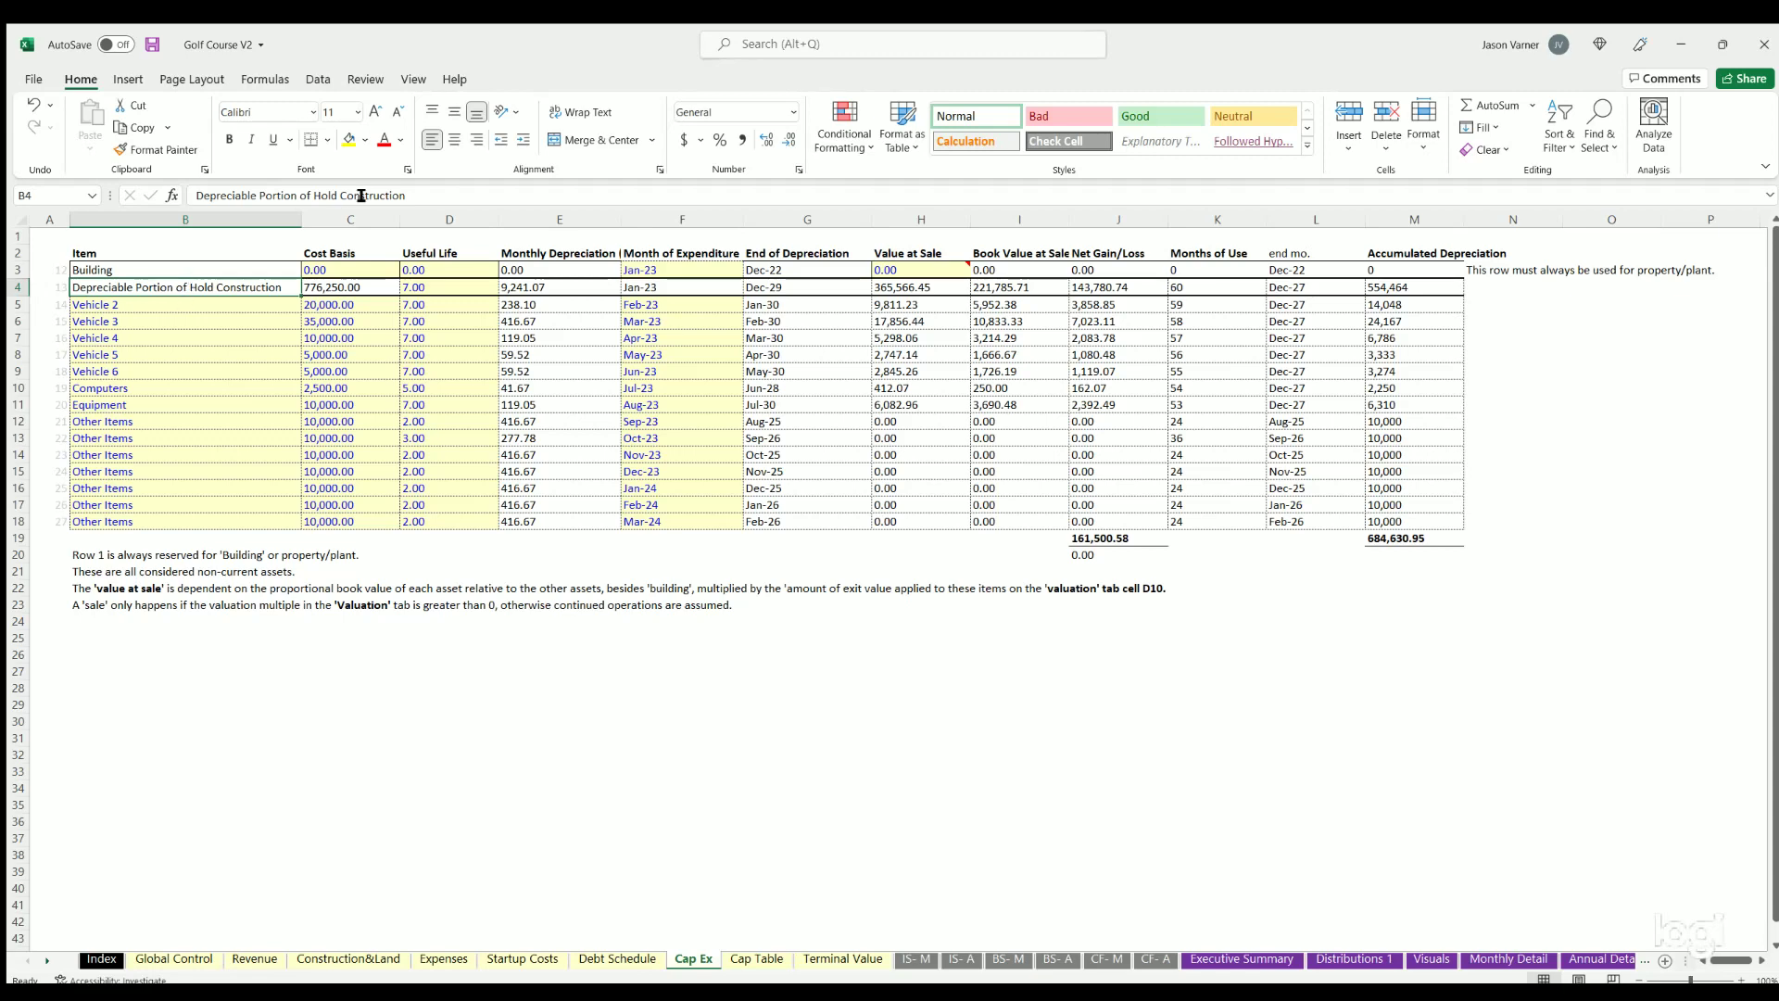
{"action": "left_click", "coordinate": [332, 194]}
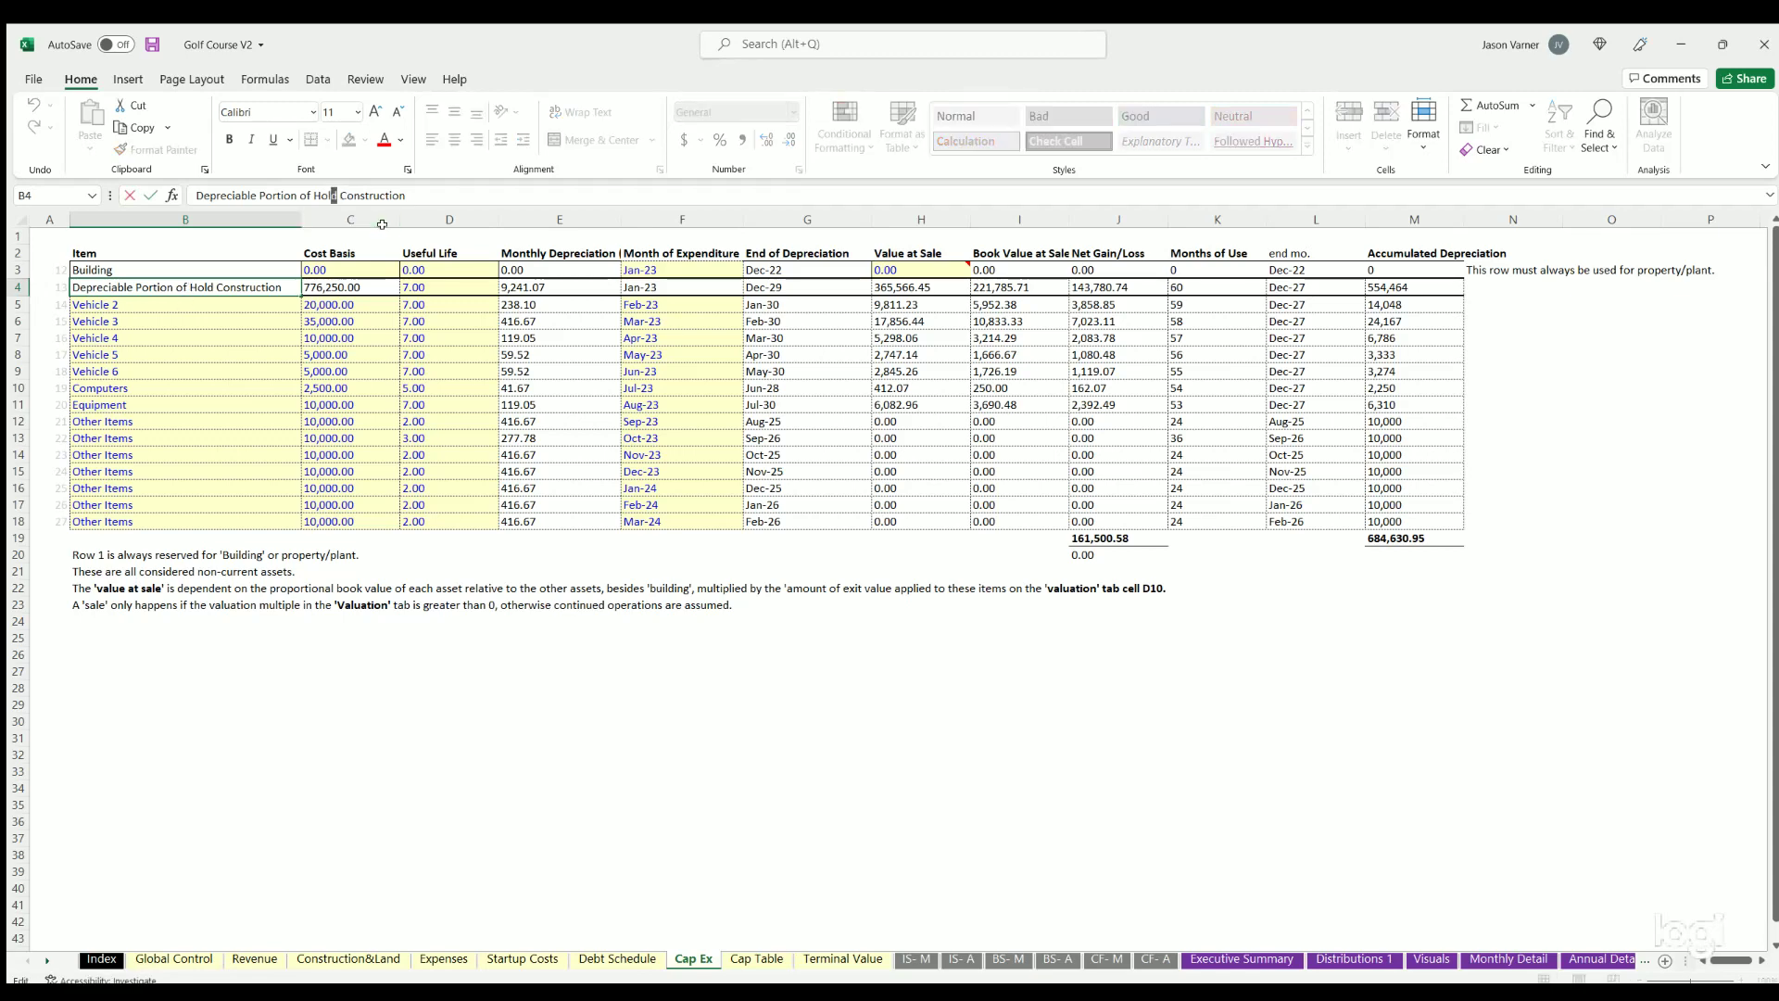
{"action": "key", "text": "Delete"}
{"action": "type", "text": "e"}
{"action": "key", "text": "Tab"}
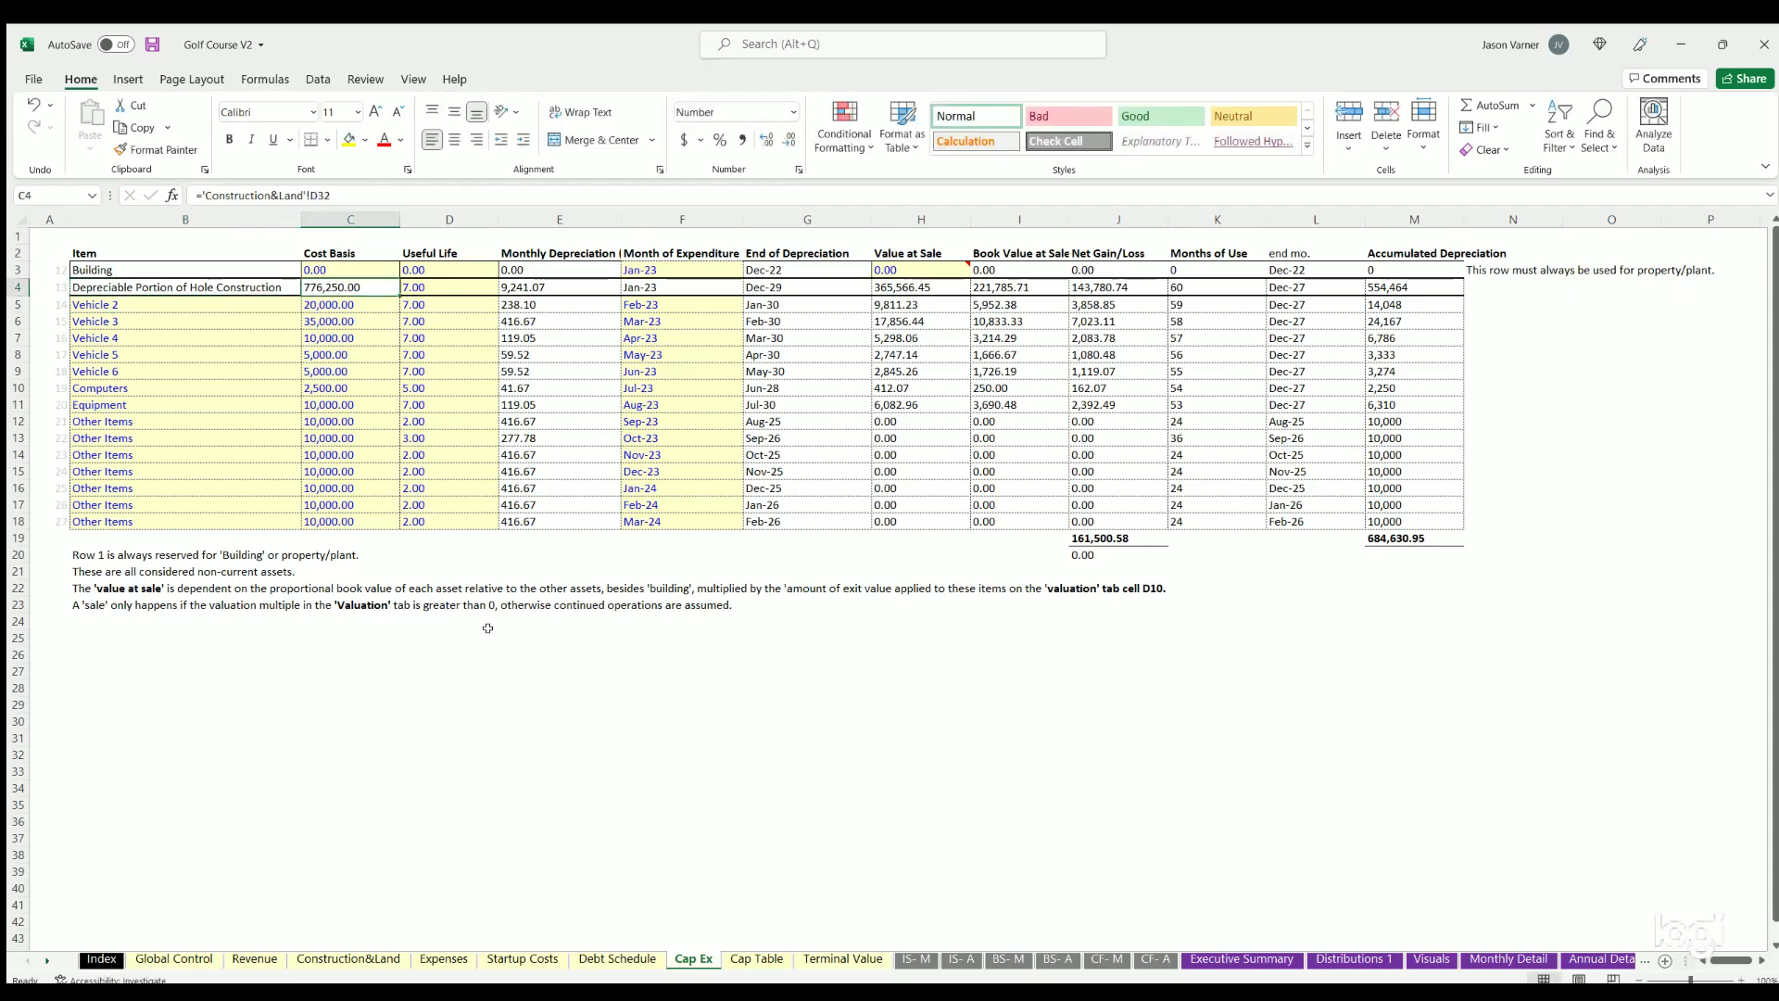
Step: Cross-check Construction&Land's depreciable hole construction cost and the Cap Ex row's 7-year useful life
{"action": "left_click", "coordinate": [348, 959]}
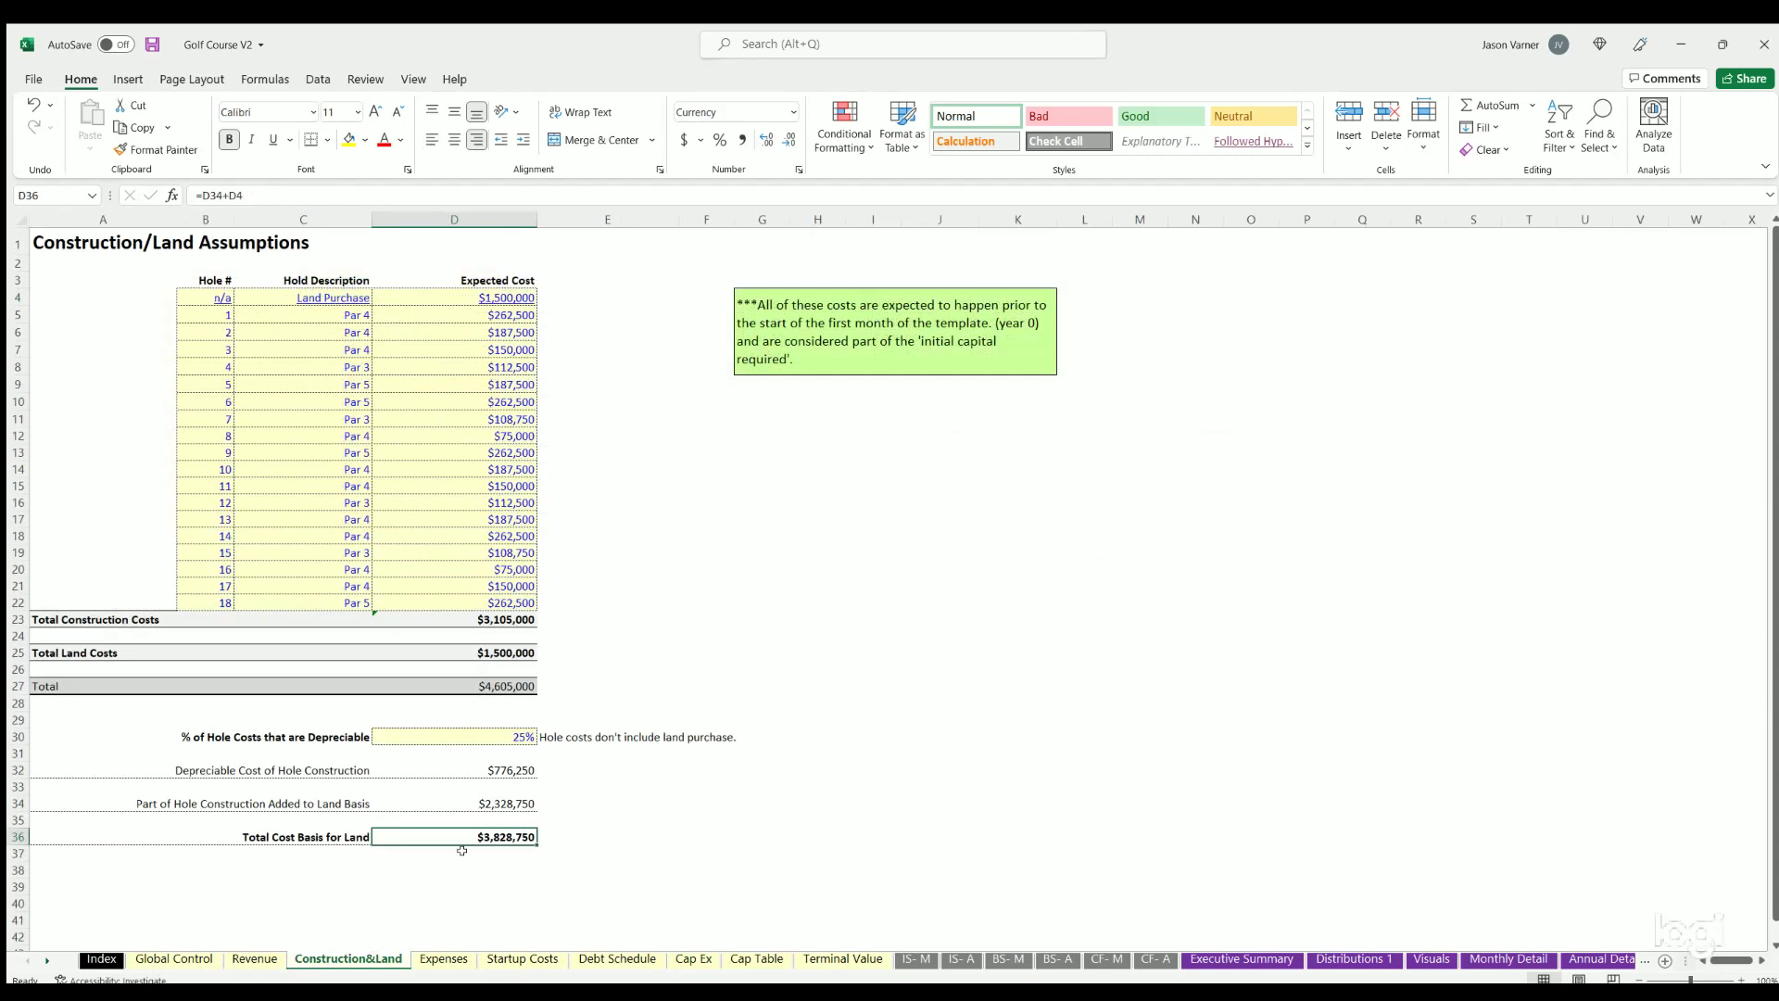
{"action": "left_click_drag", "start_coordinate": [498, 761], "coordinate": [204, 787]}
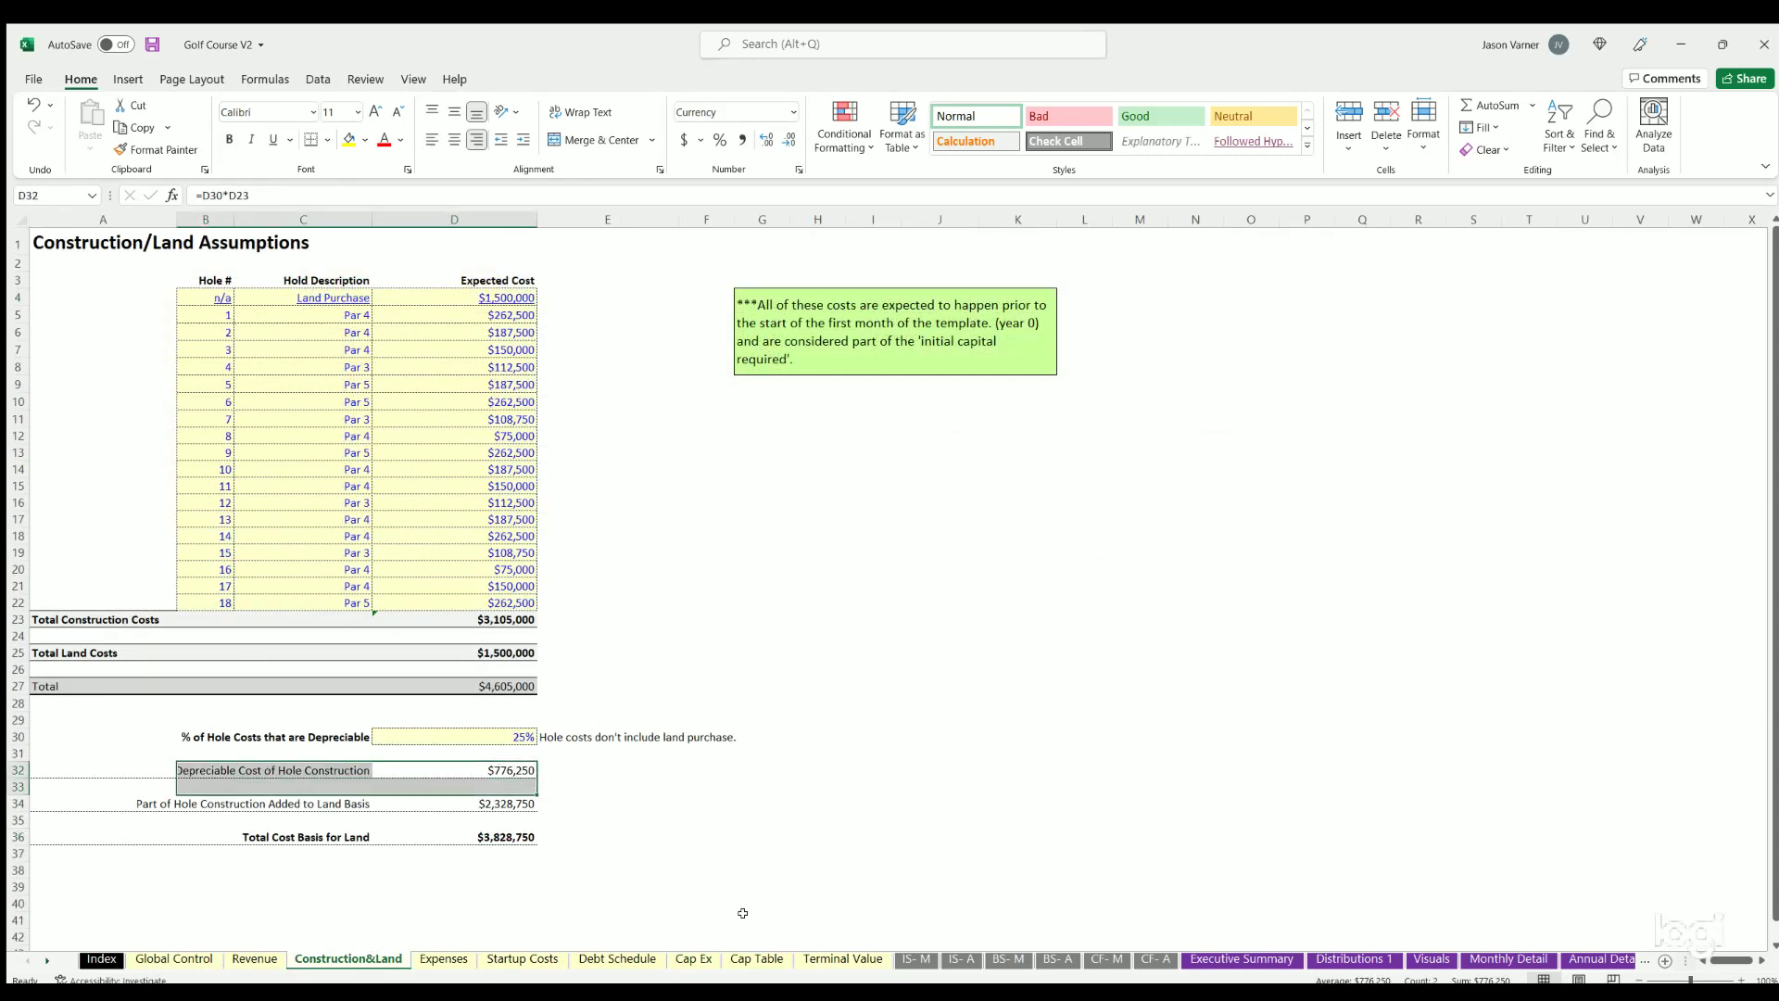
{"action": "left_click_drag", "start_coordinate": [453, 762], "coordinate": [306, 771]}
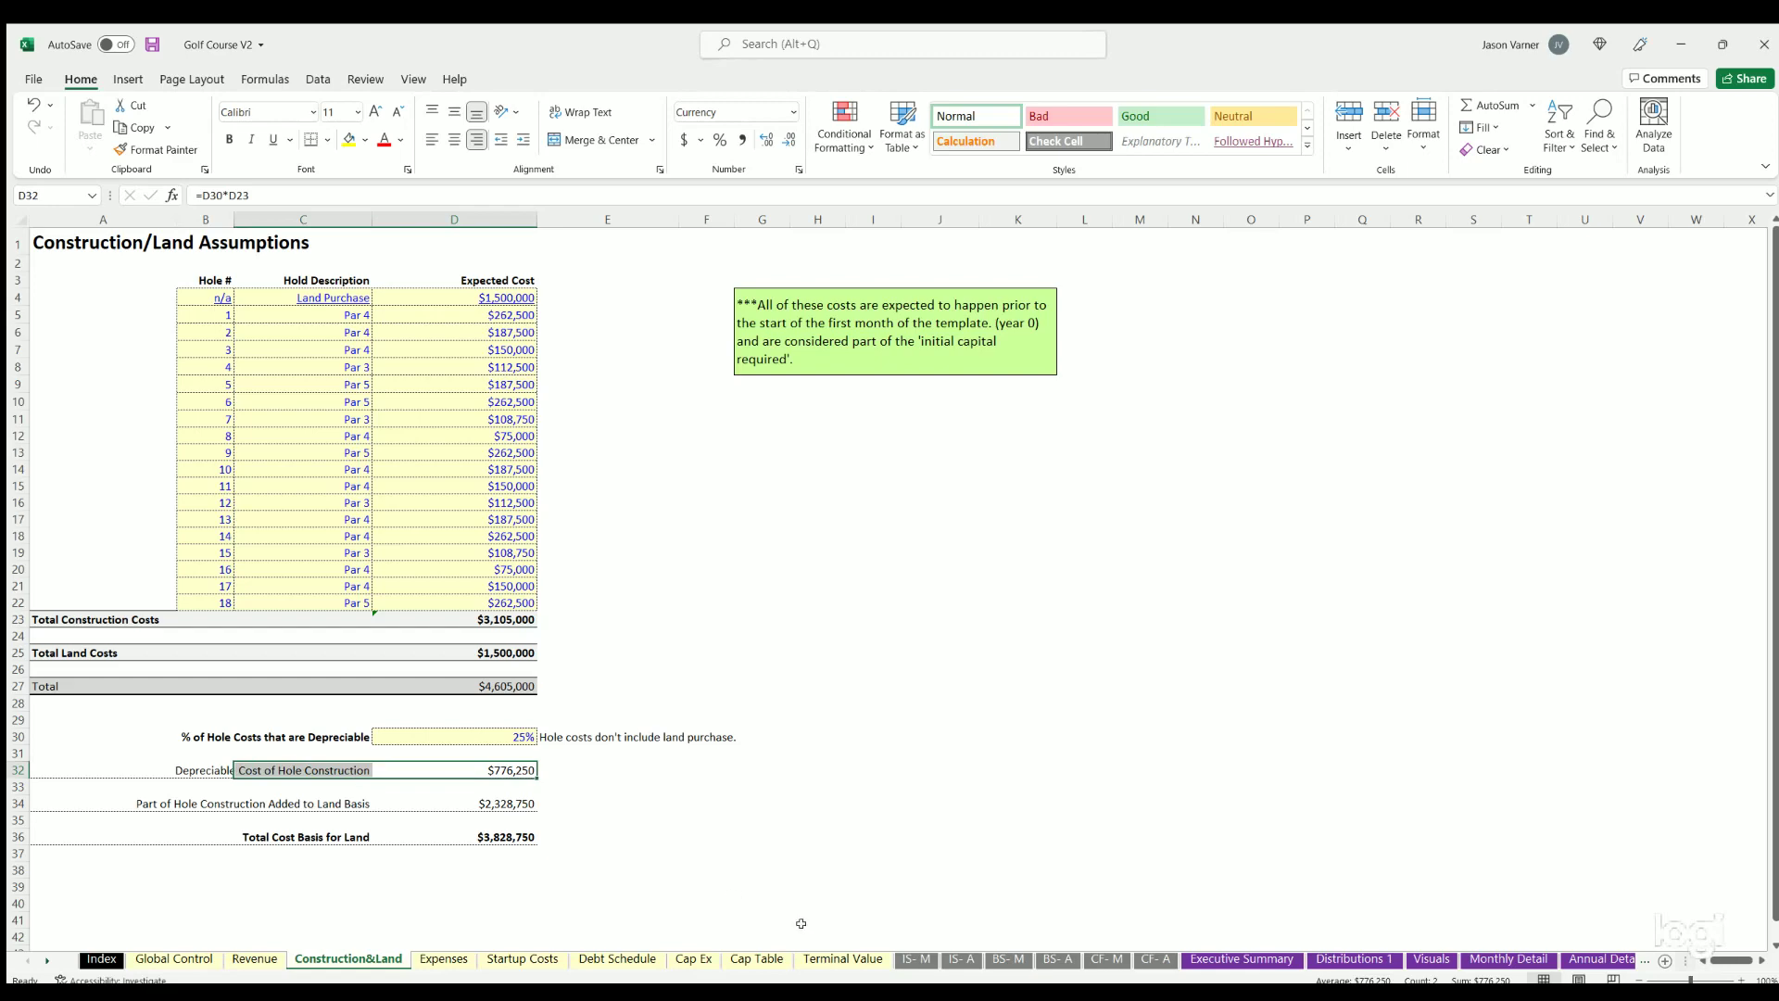
{"action": "left_click", "coordinate": [693, 959]}
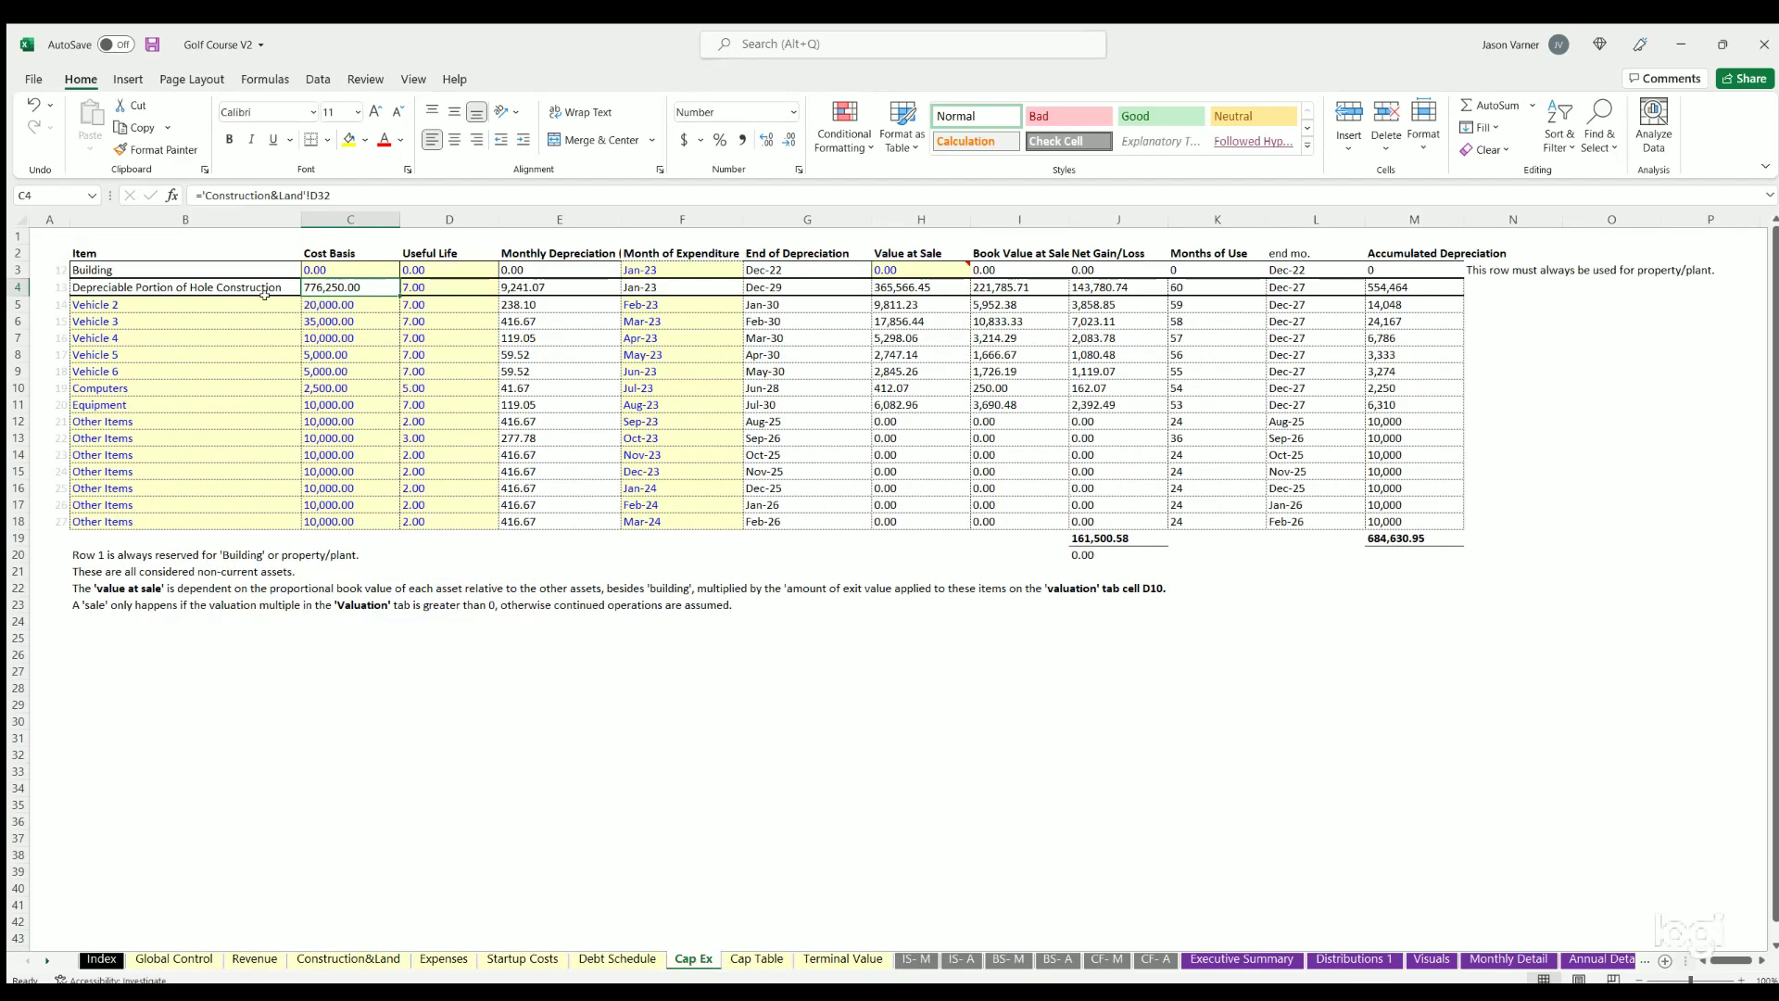
{"action": "left_click", "coordinate": [443, 284]}
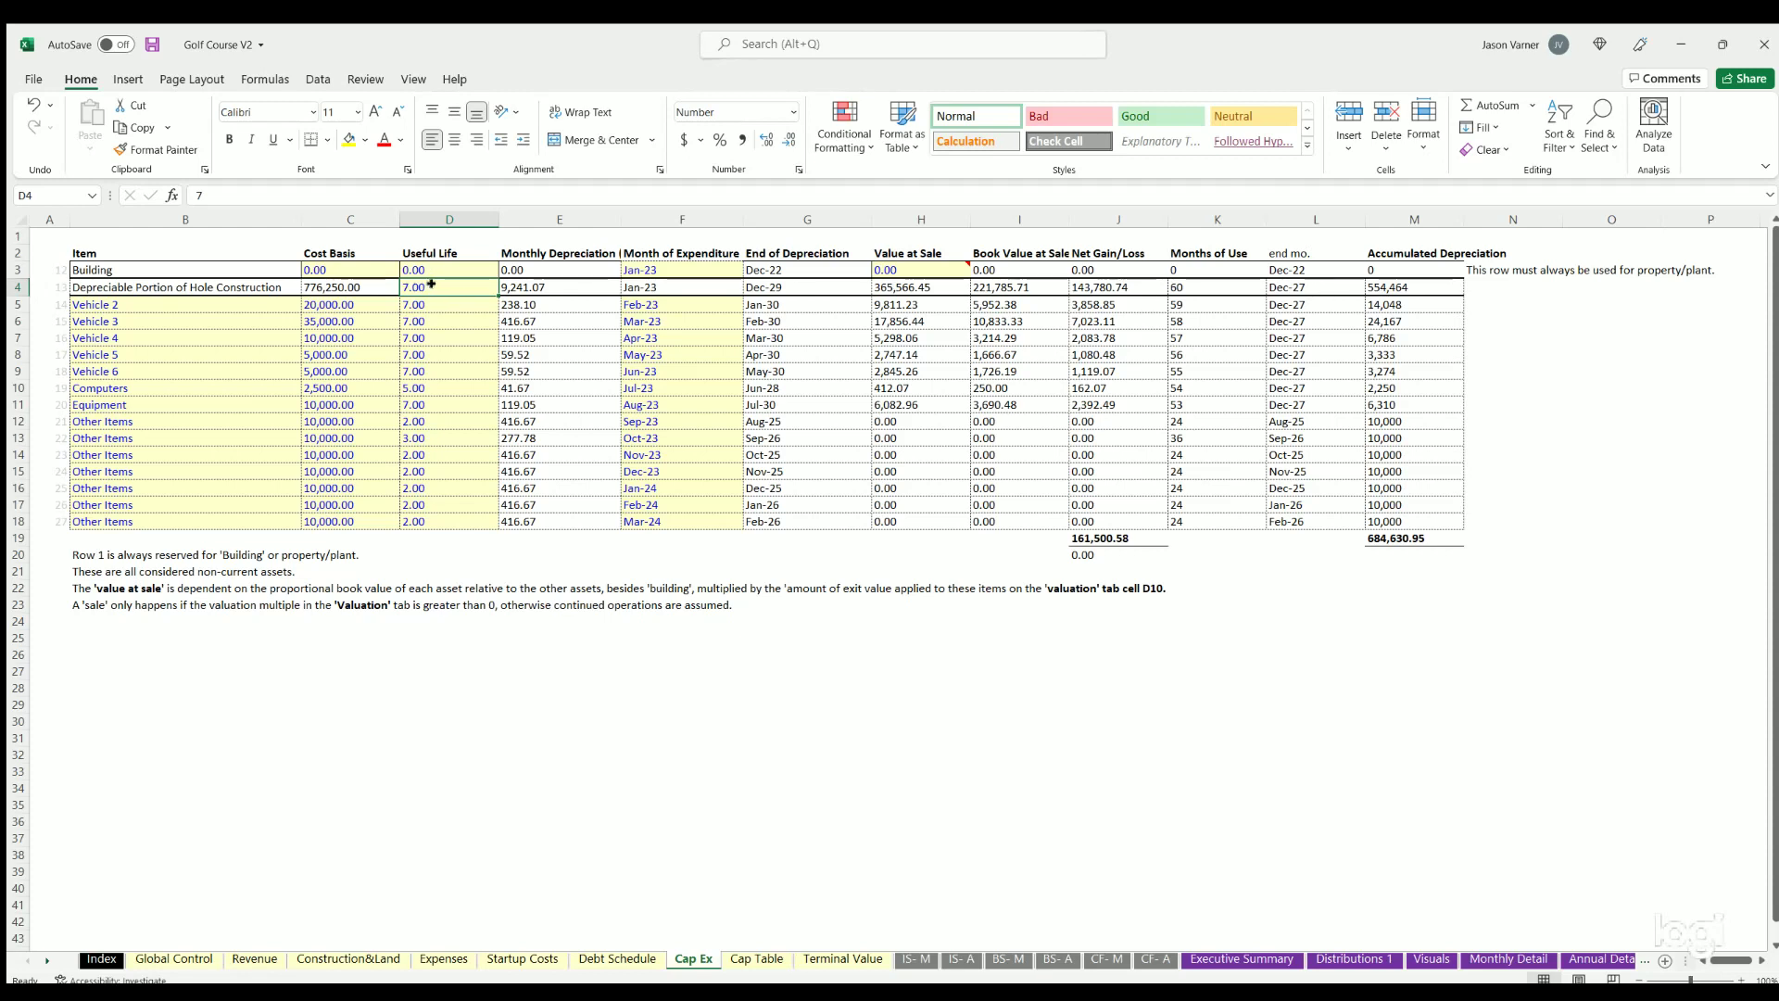
Step: Review the Cap Ex assets from Vehicle 2 down, checking Vehicle 2's useful life and expenditure month
{"action": "left_click", "coordinate": [113, 306]}
{"action": "left_click_drag", "start_coordinate": [120, 450], "coordinate": [125, 522]}
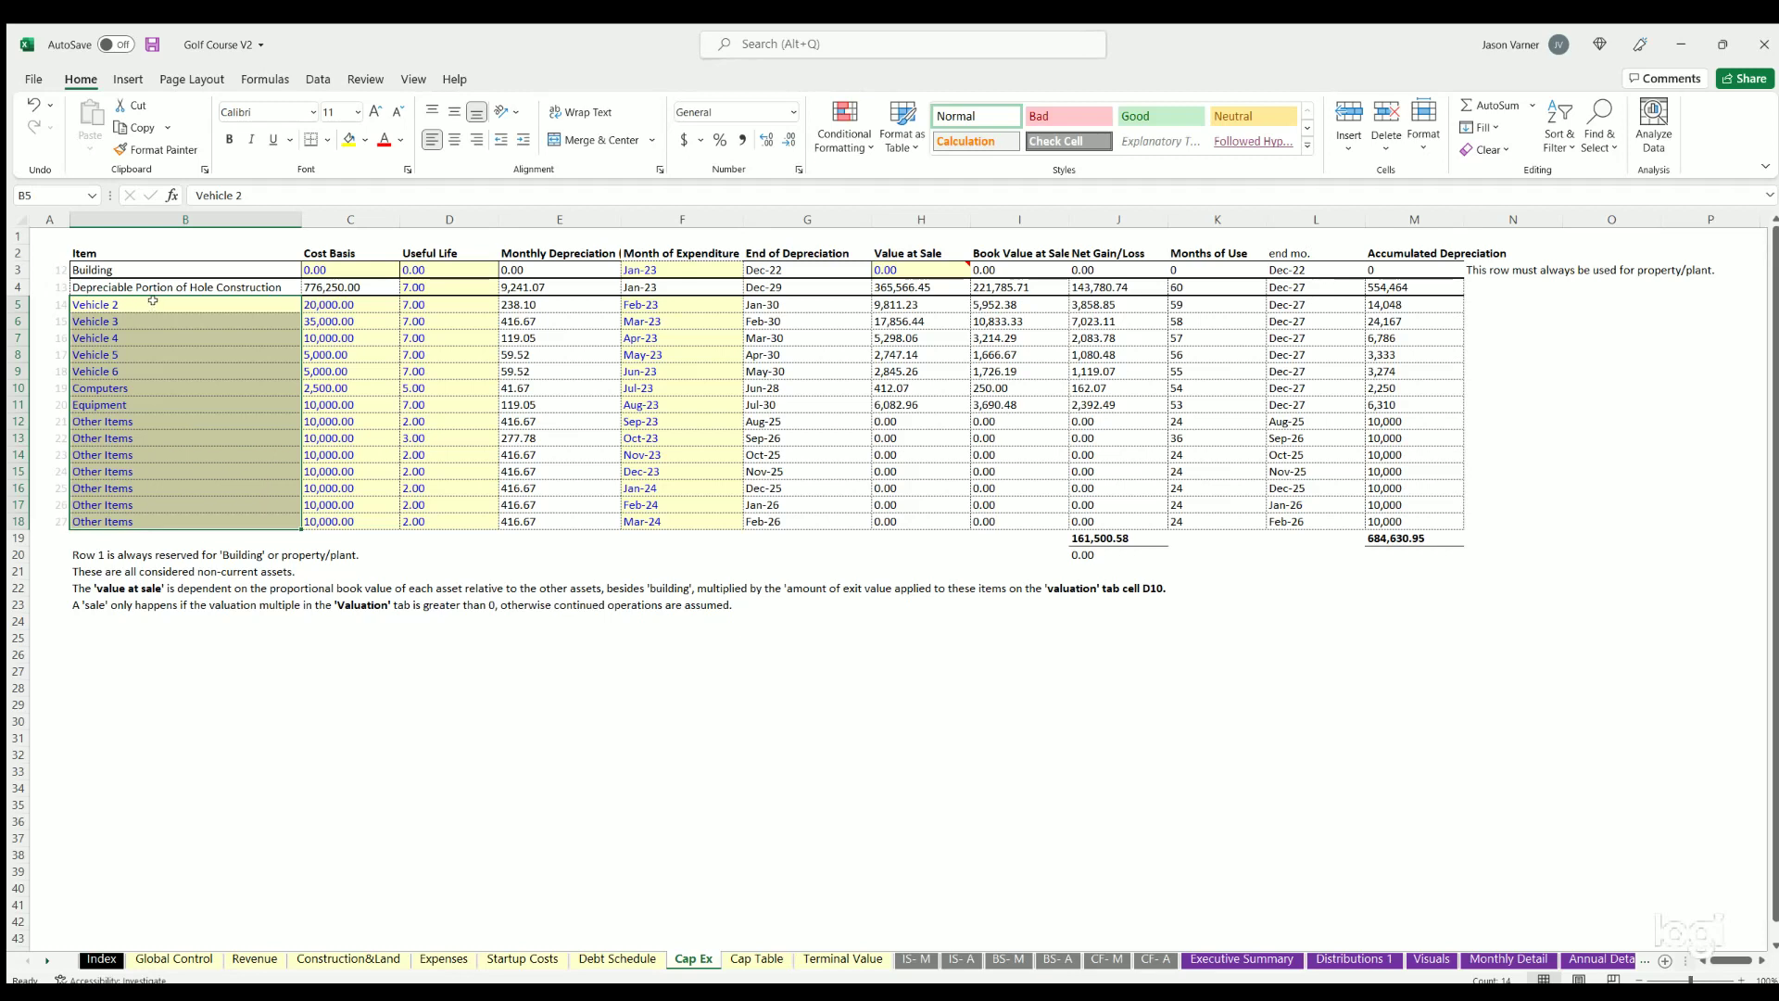
{"action": "left_click_drag", "start_coordinate": [153, 300], "coordinate": [165, 512]}
{"action": "key", "text": "Down"}
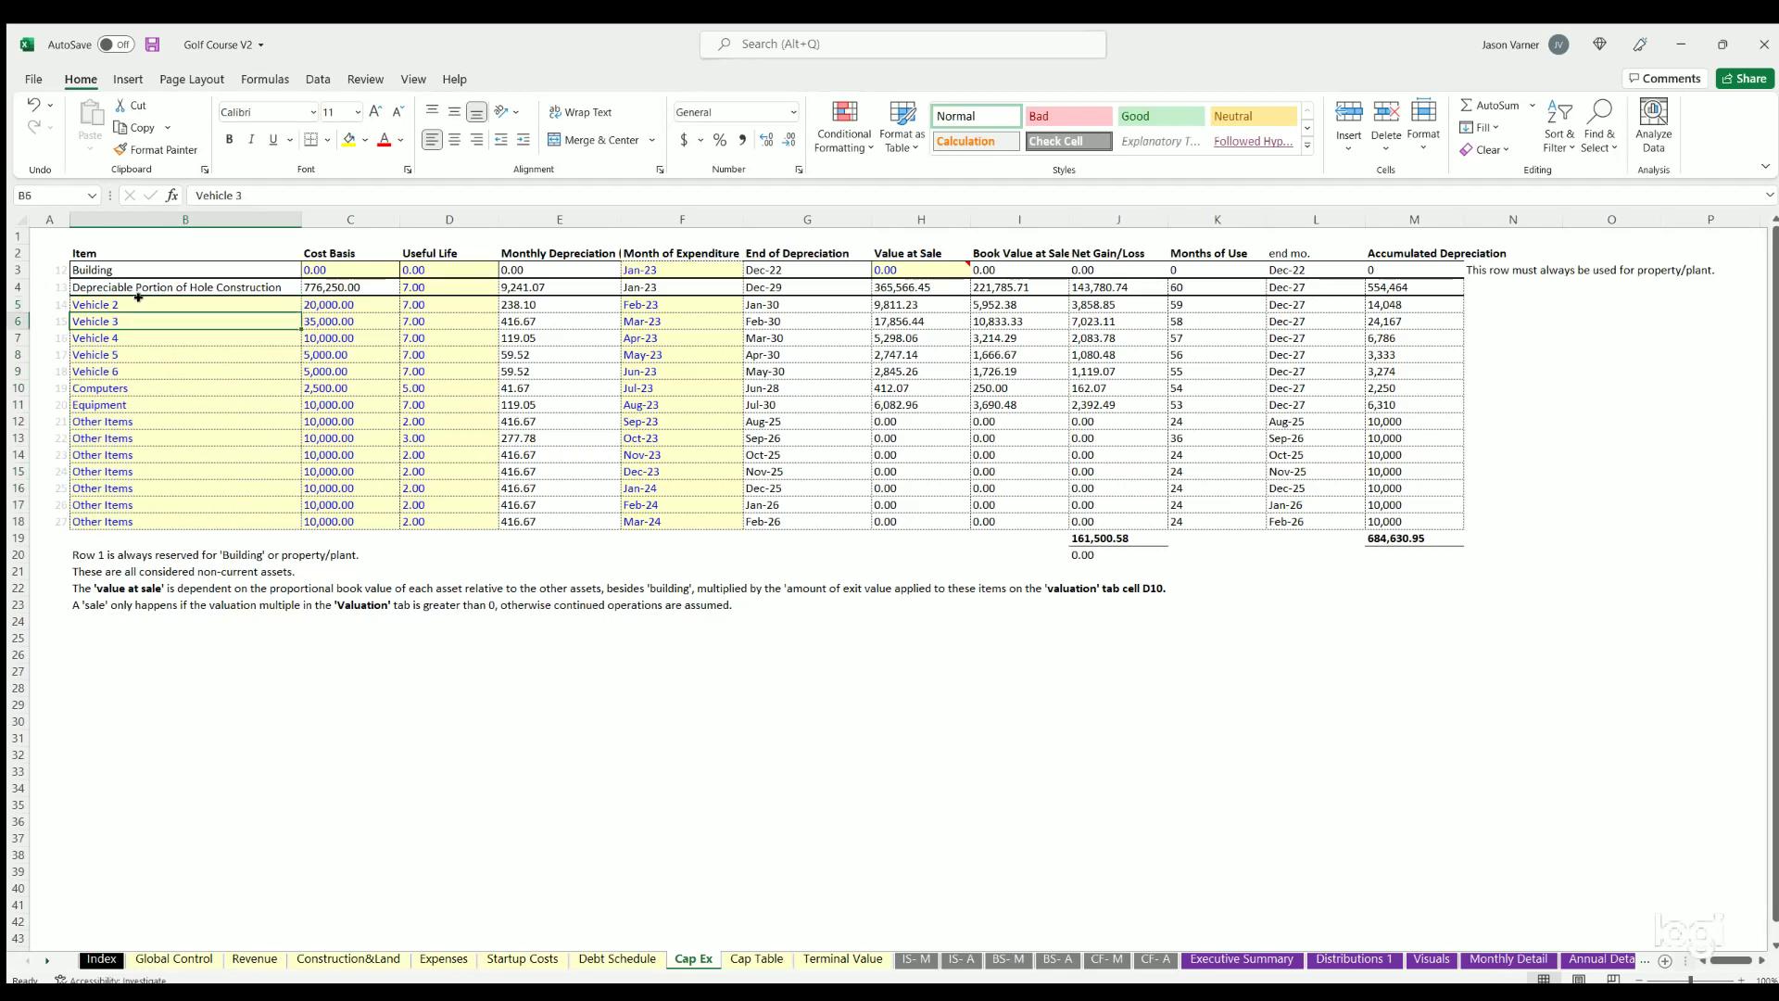
{"action": "left_click", "coordinate": [138, 298]}
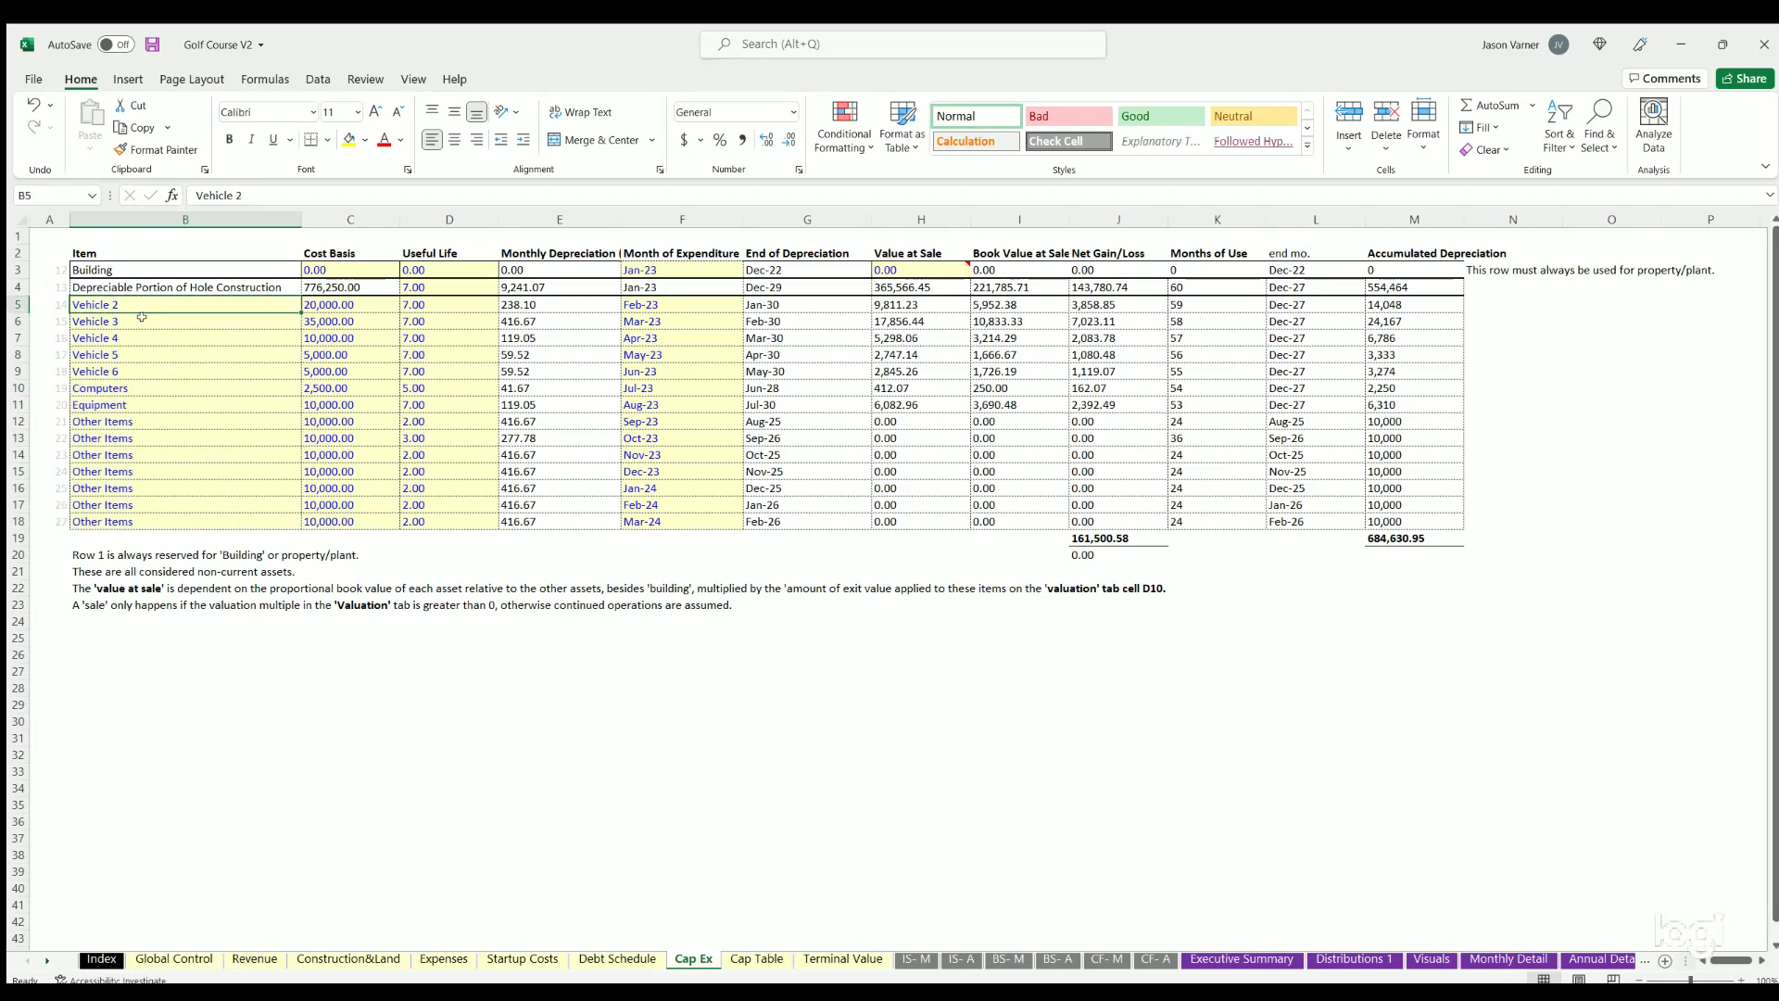
{"action": "left_click", "coordinate": [666, 303]}
{"action": "left_click", "coordinate": [406, 304]}
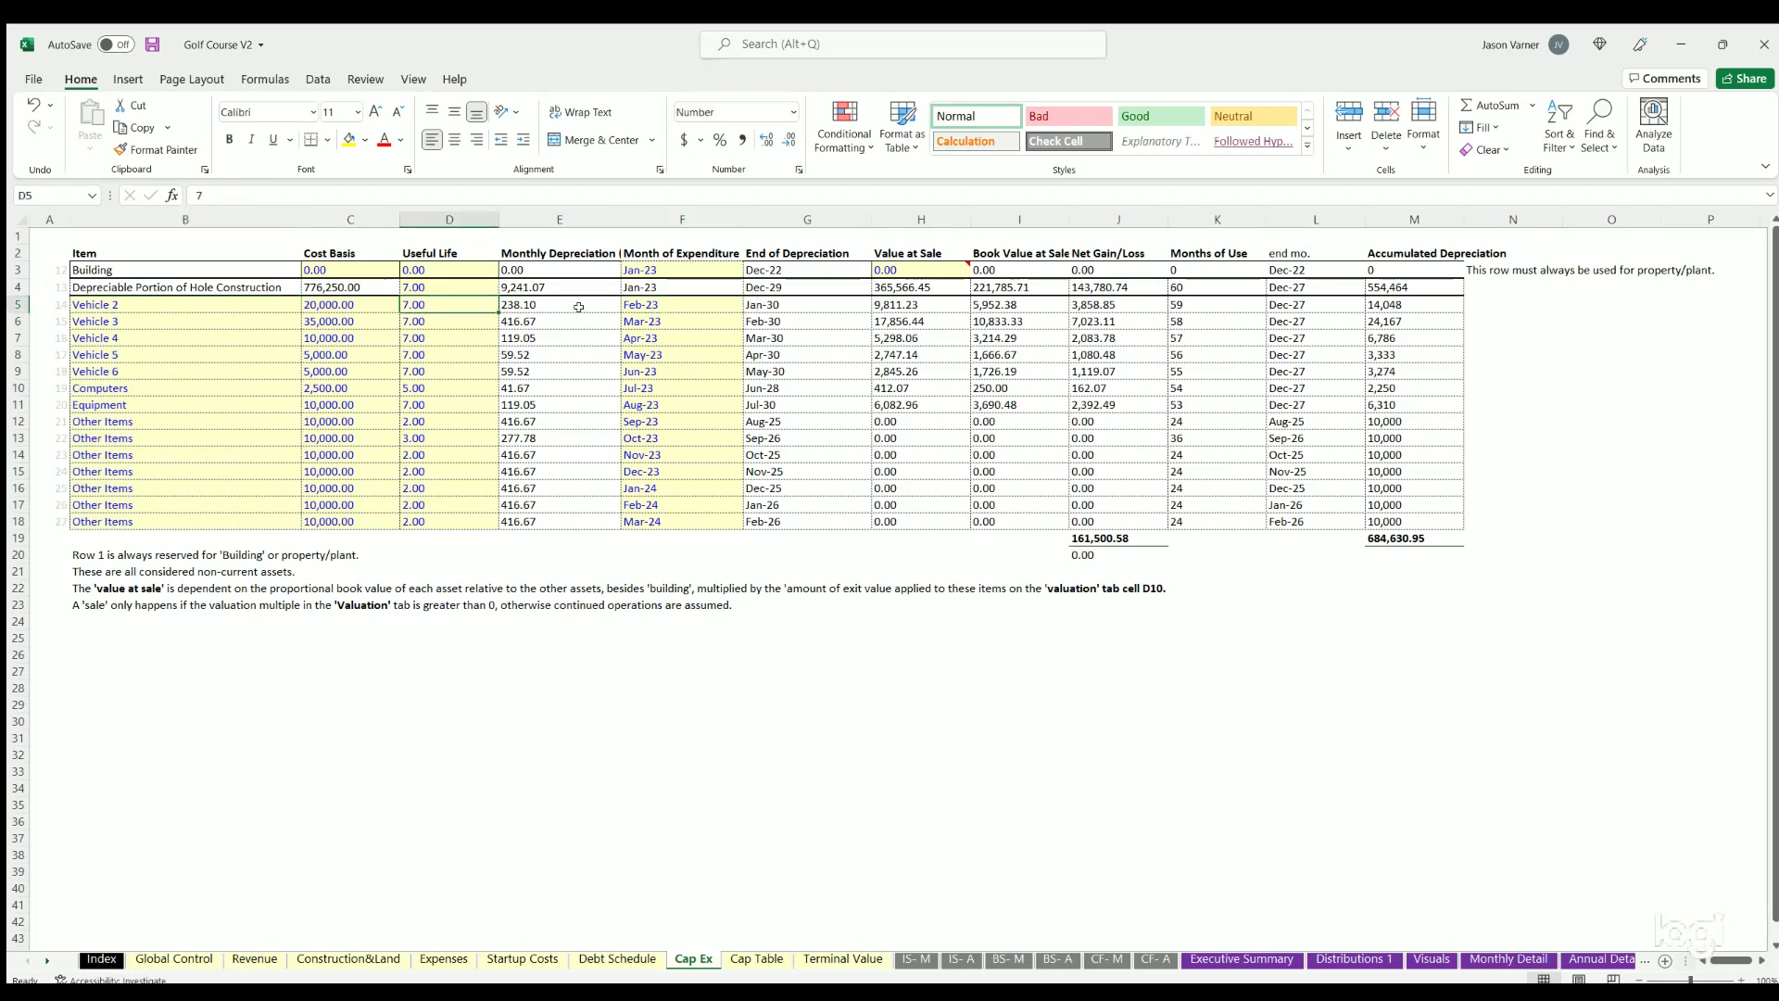
{"action": "left_click", "coordinate": [668, 303]}
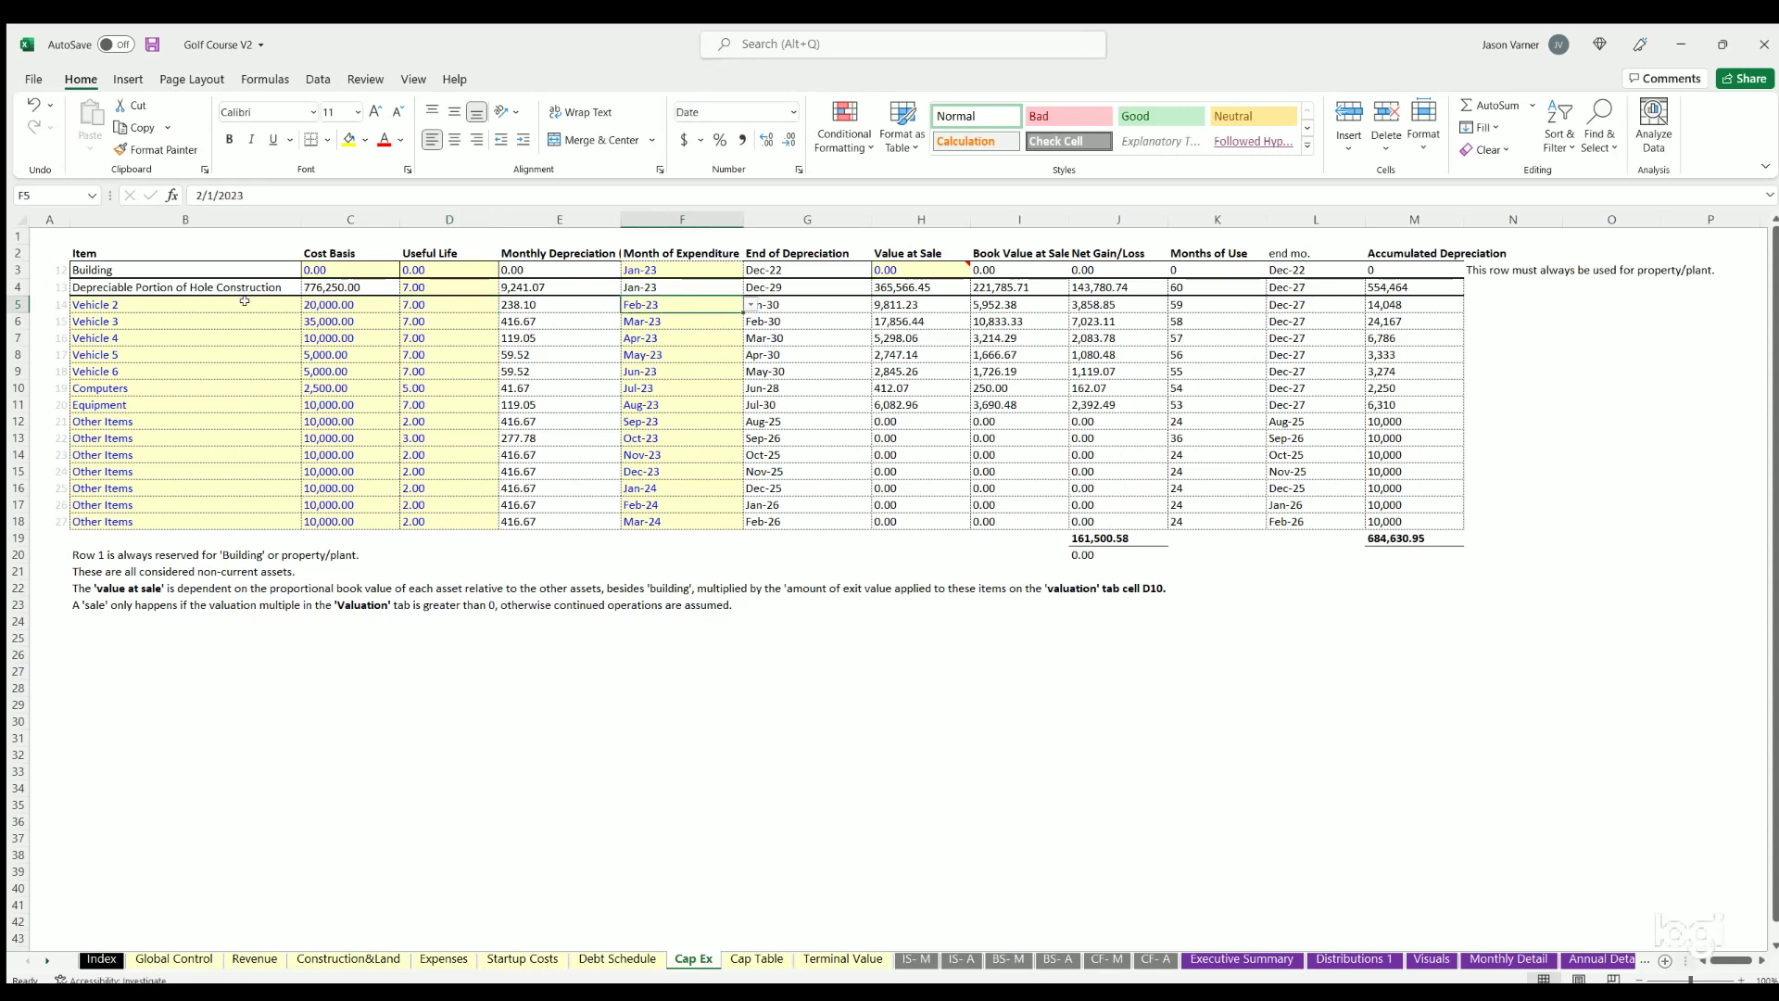
{"action": "left_click", "coordinate": [136, 304]}
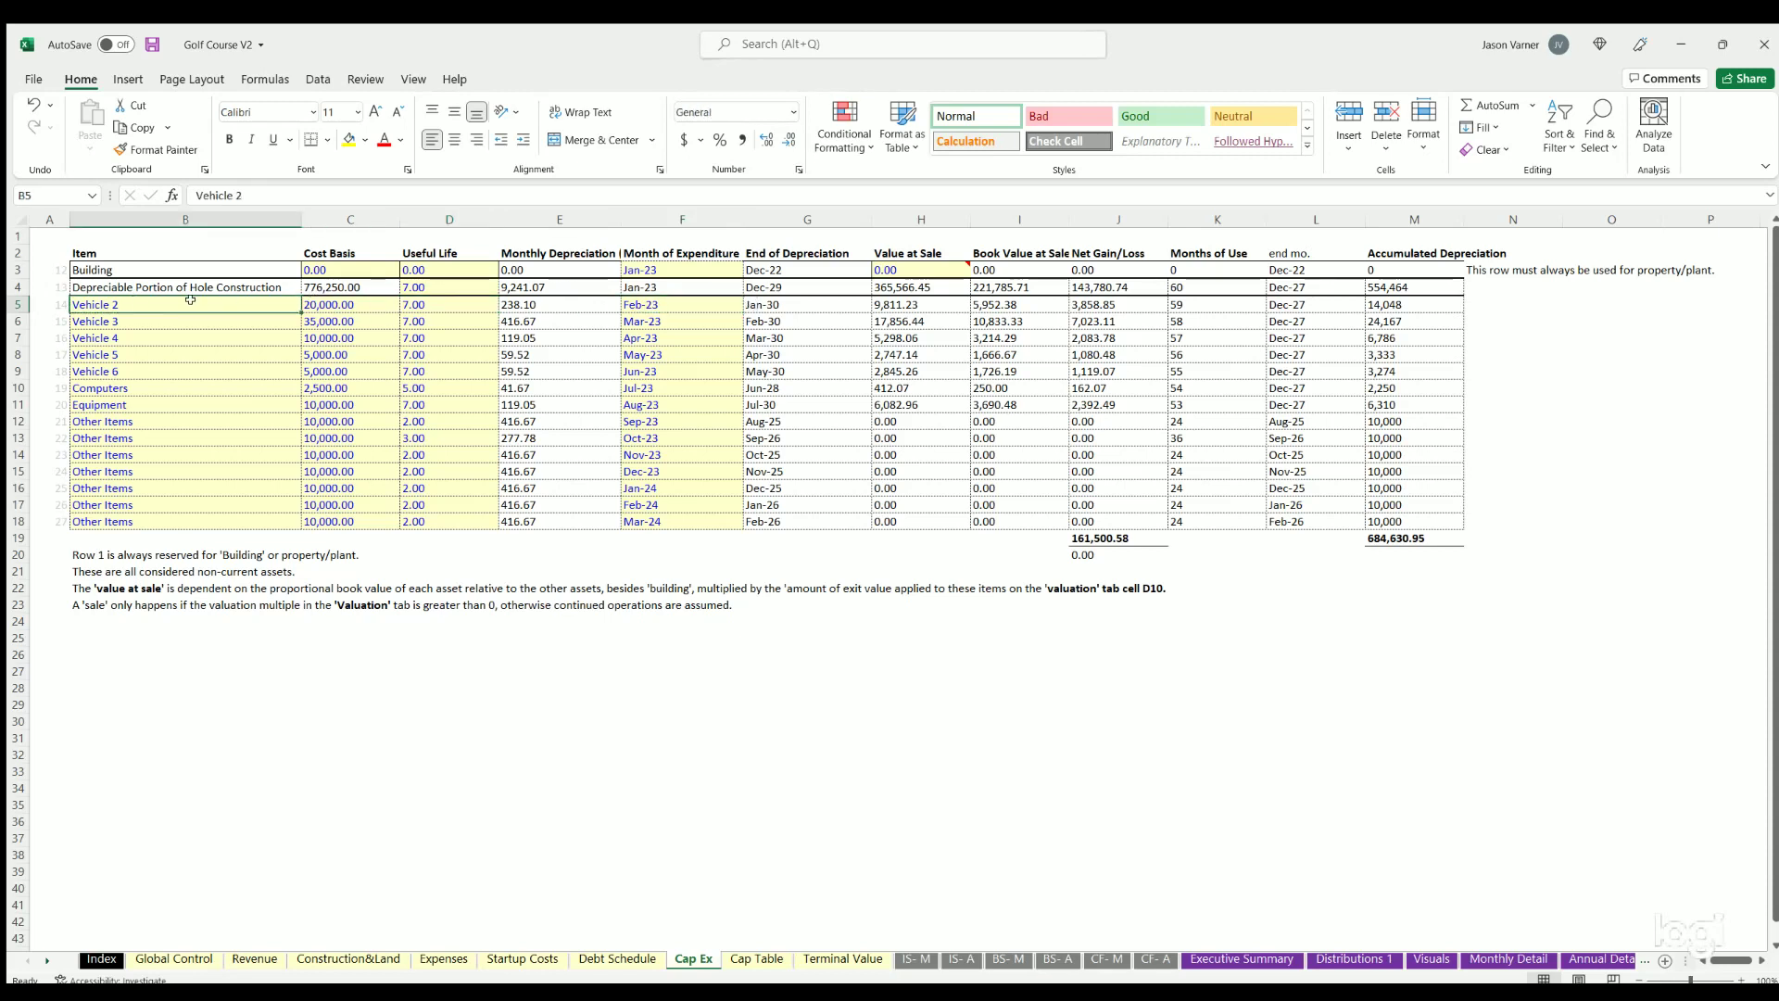
{"action": "left_click_drag", "start_coordinate": [190, 300], "coordinate": [213, 523]}
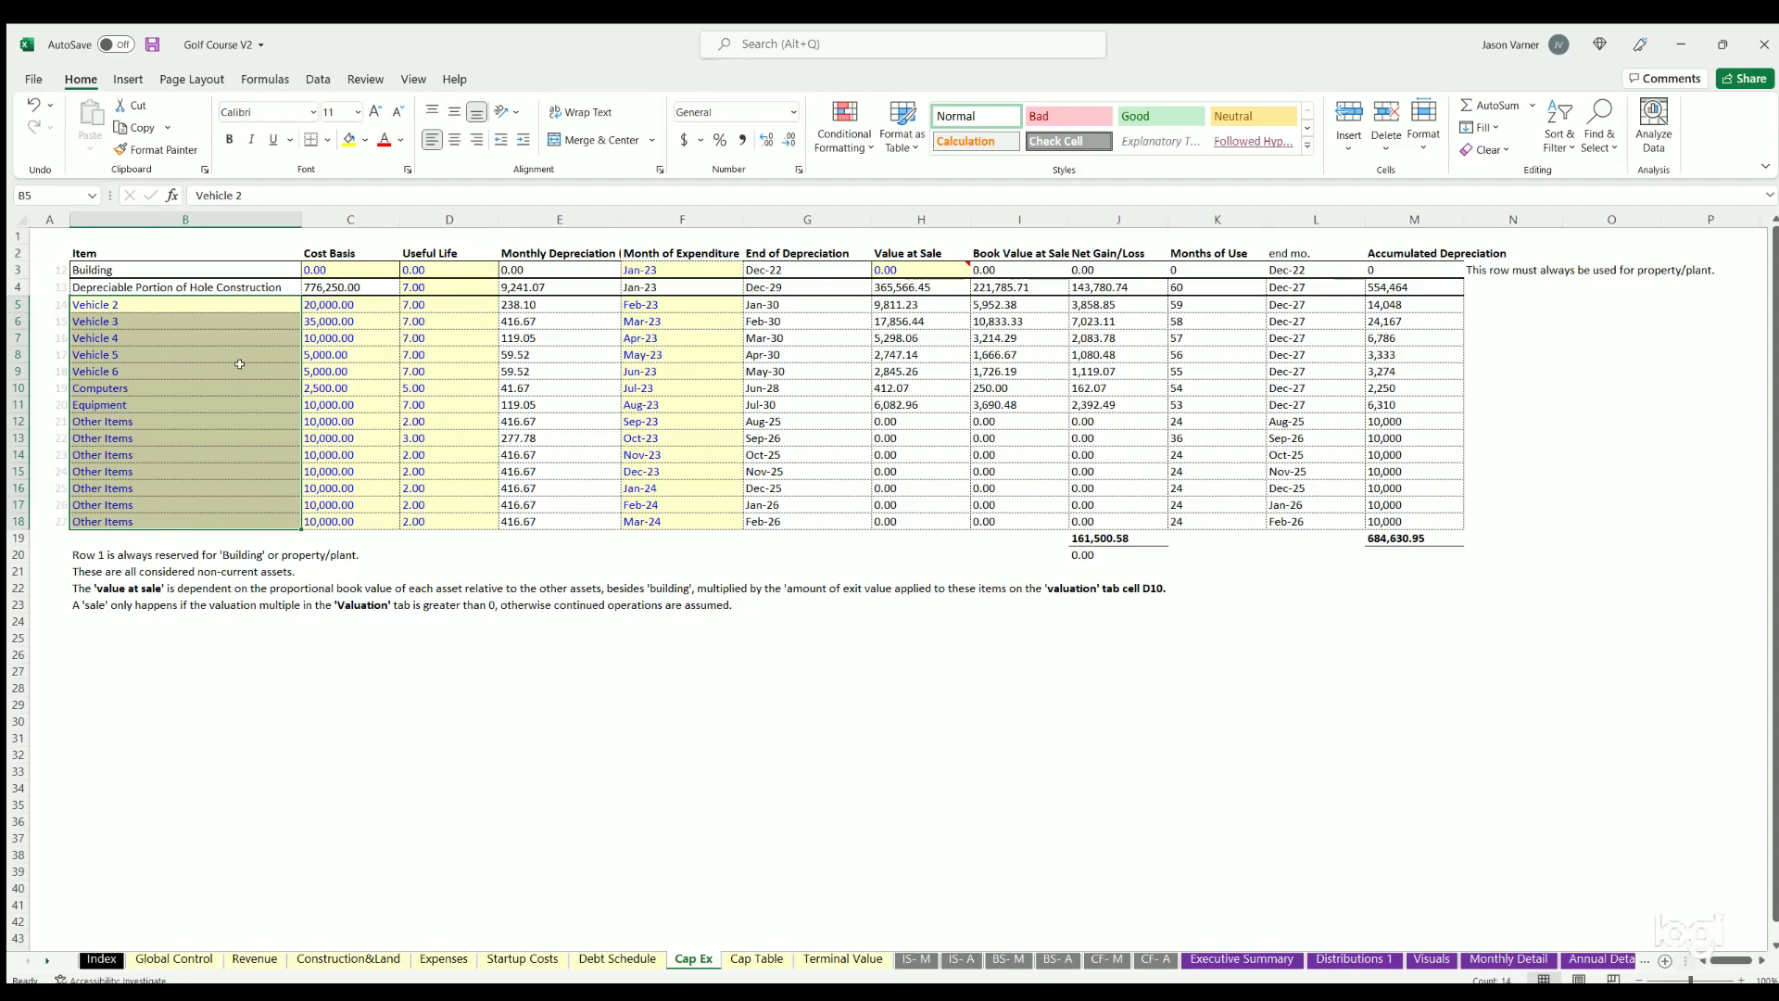
{"action": "left_click", "coordinate": [326, 337]}
Step: Review the Terminal Value extraordinary income, CapEx and building amounts (D9:D11), then open CF- M
{"action": "left_click", "coordinate": [751, 960]}
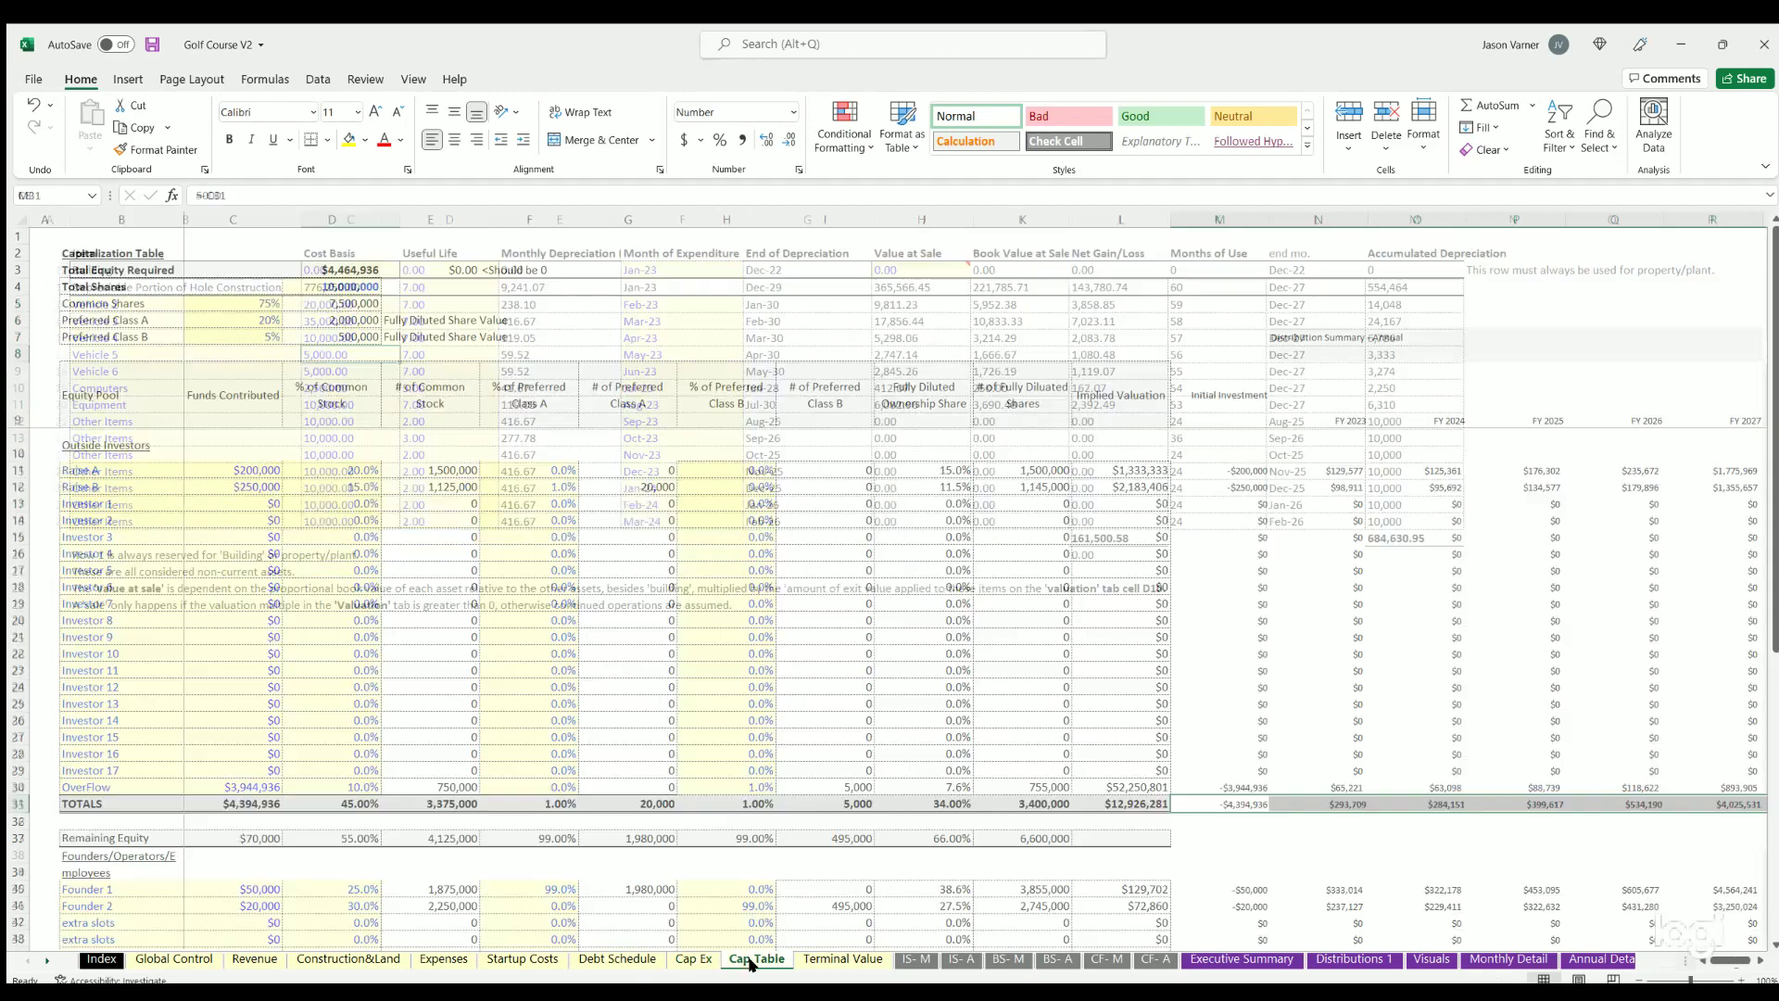
{"action": "left_click", "coordinate": [844, 960]}
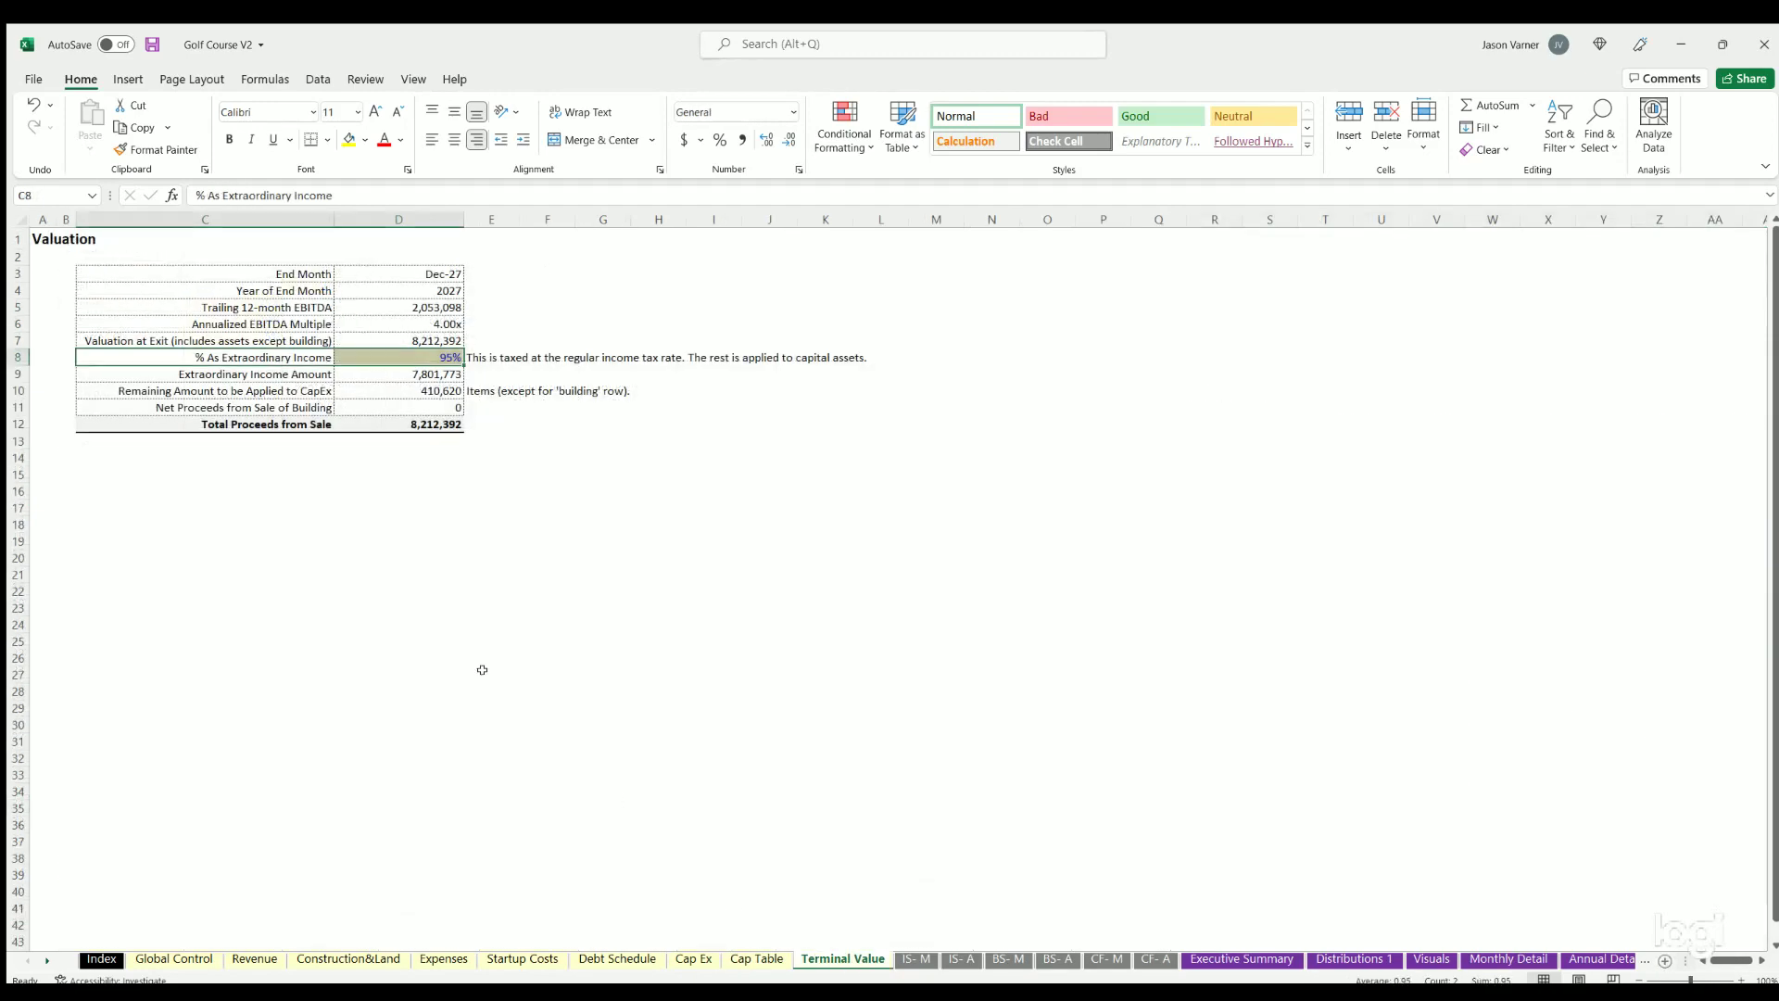
{"action": "left_click", "coordinate": [416, 582]}
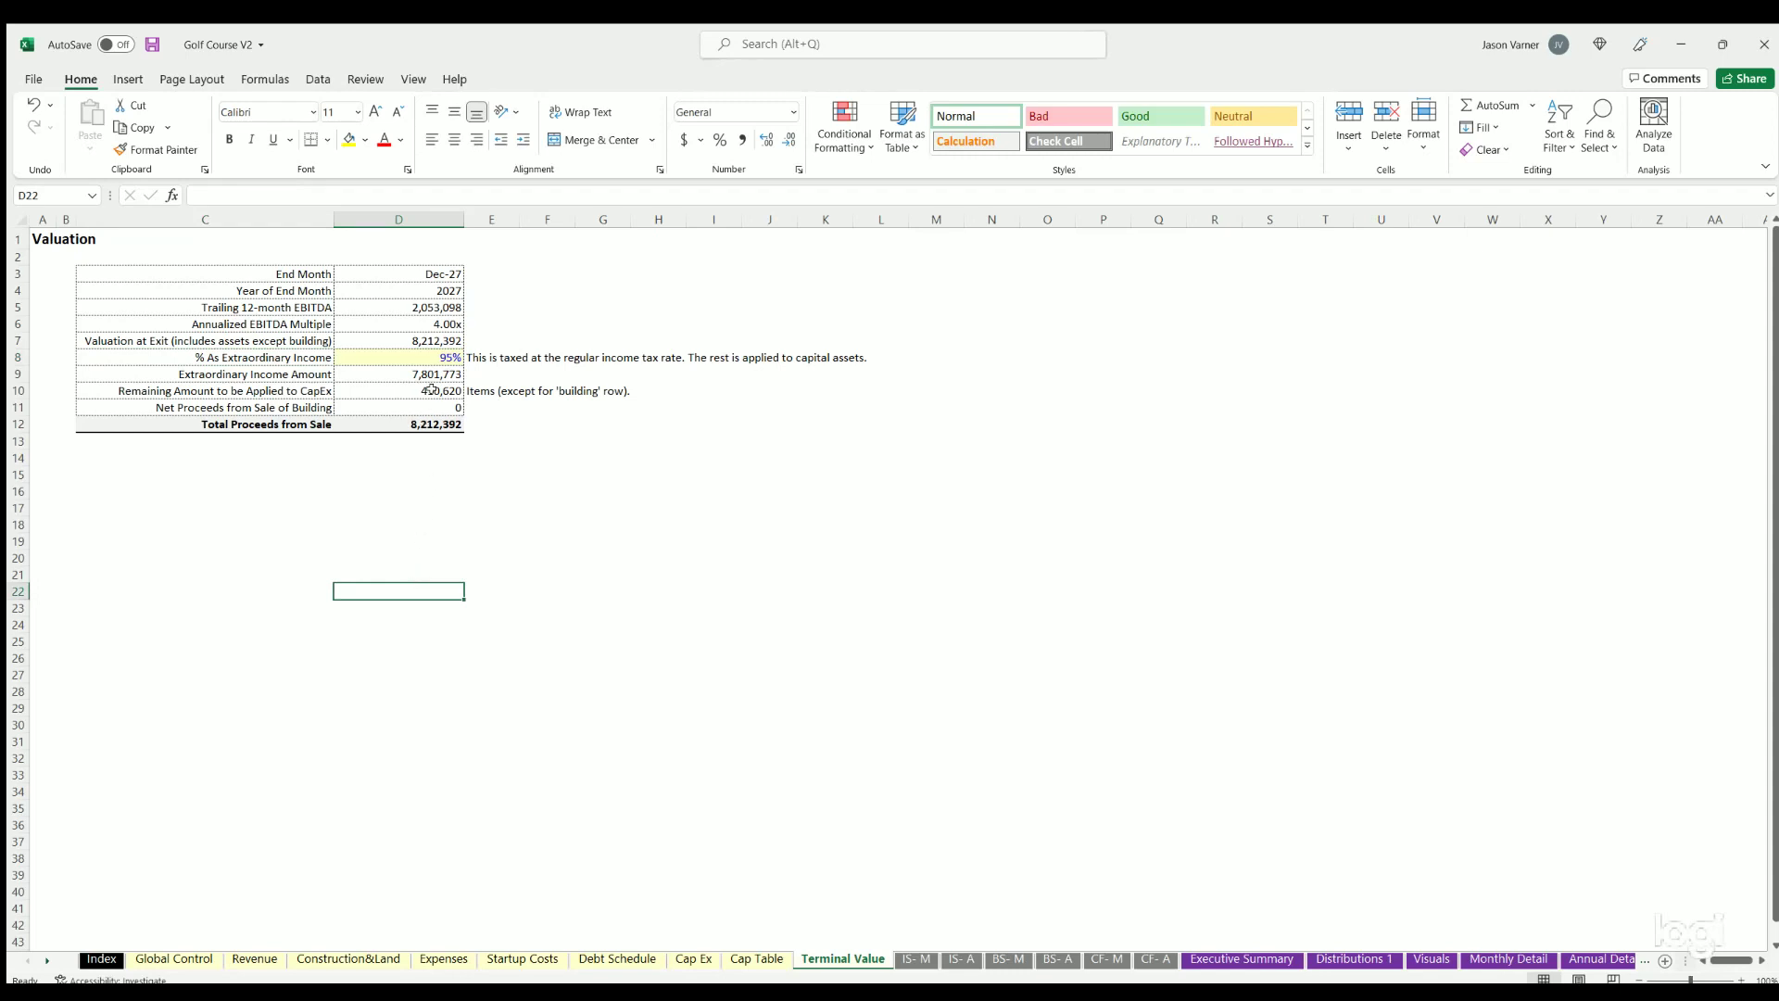
{"action": "left_click_drag", "start_coordinate": [429, 375], "coordinate": [433, 409]}
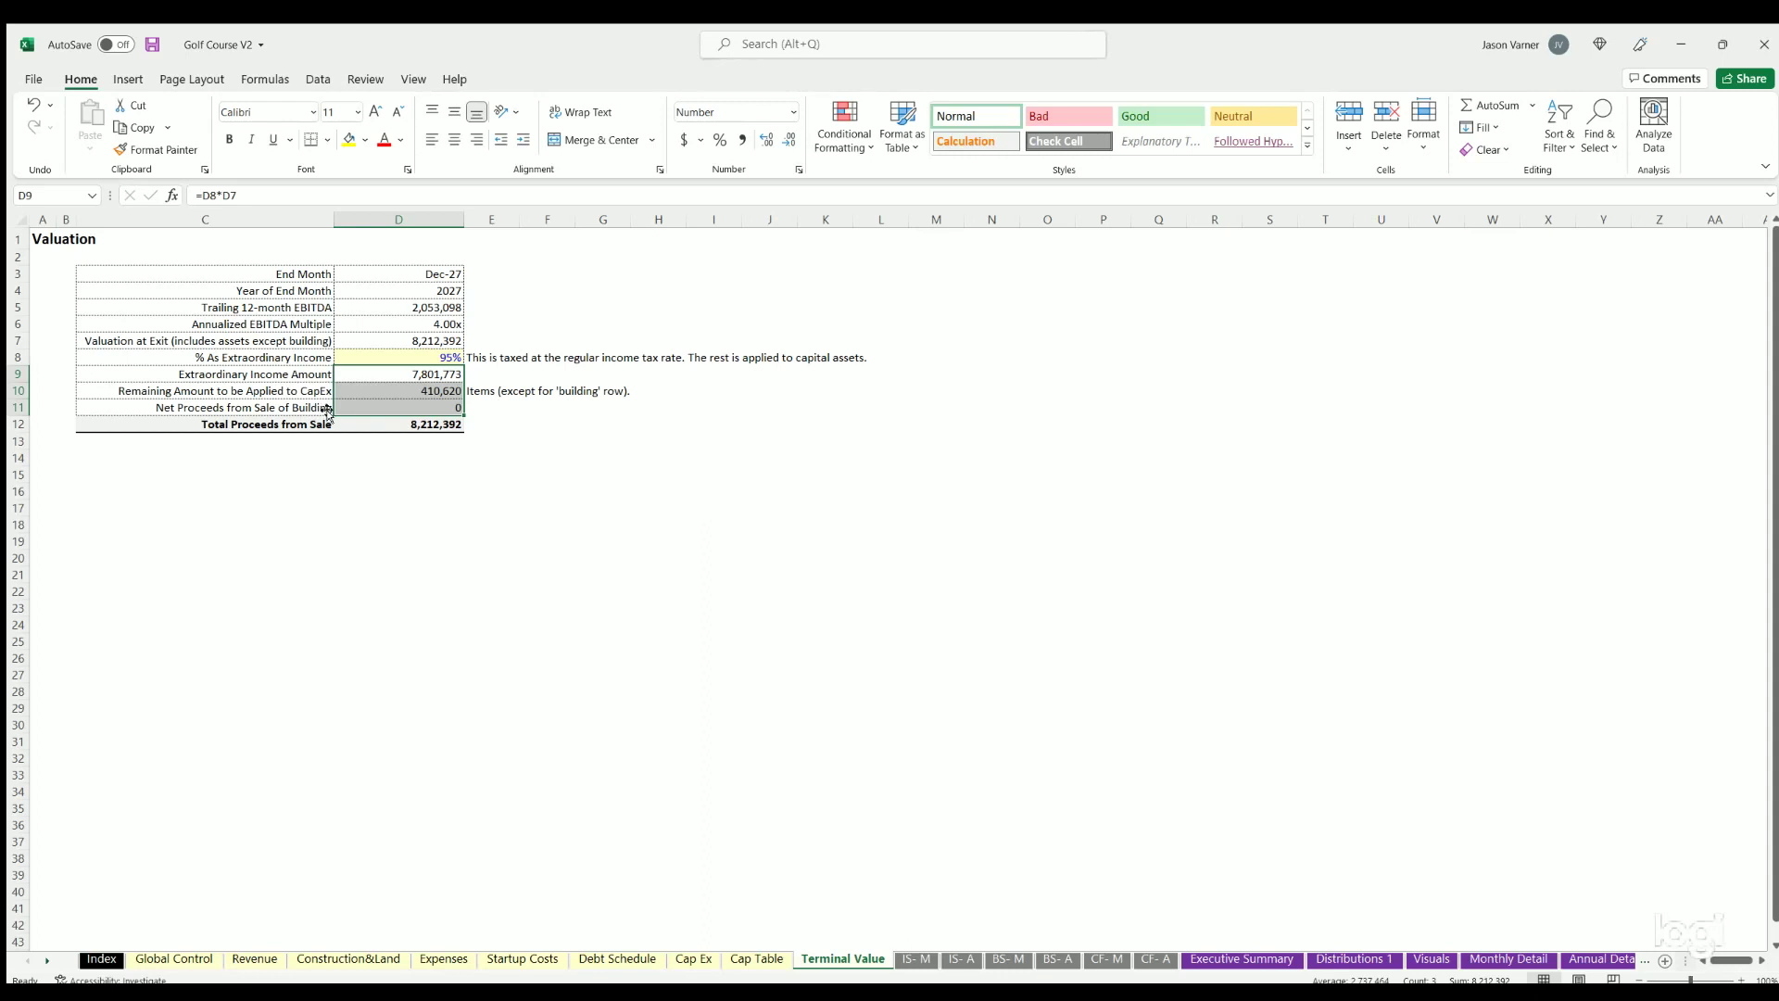
{"action": "left_click", "coordinate": [714, 557]}
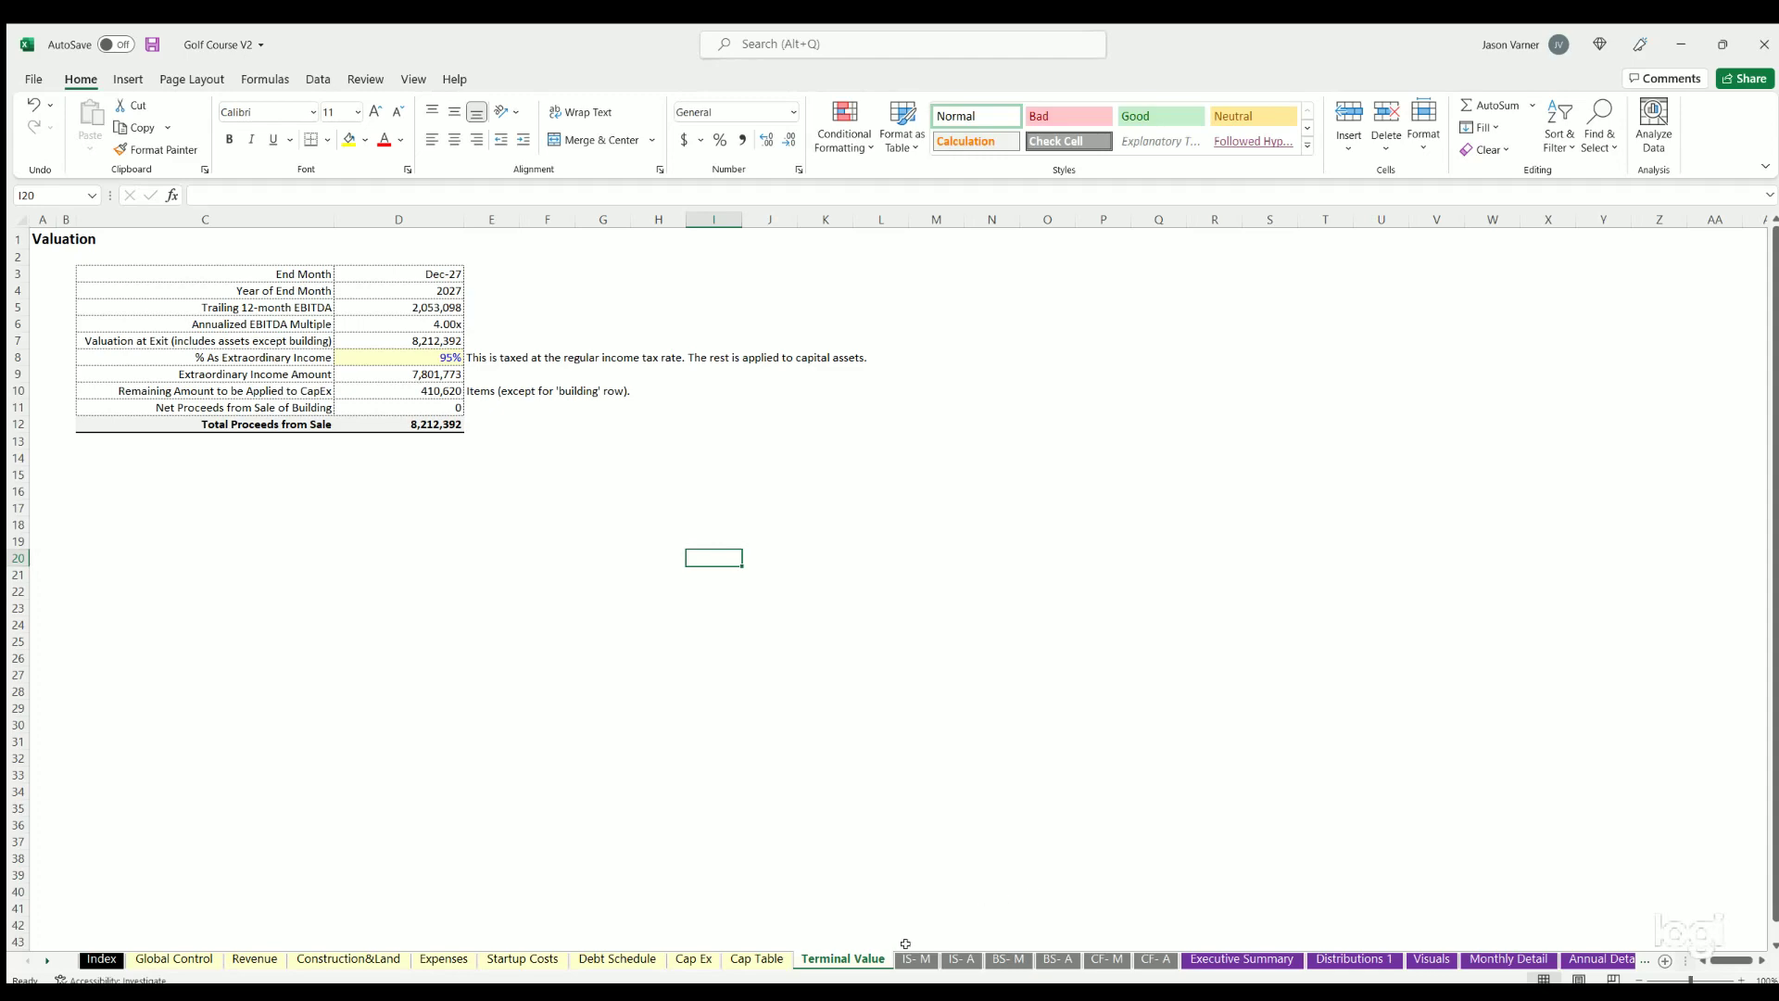
{"action": "left_click", "coordinate": [1105, 961]}
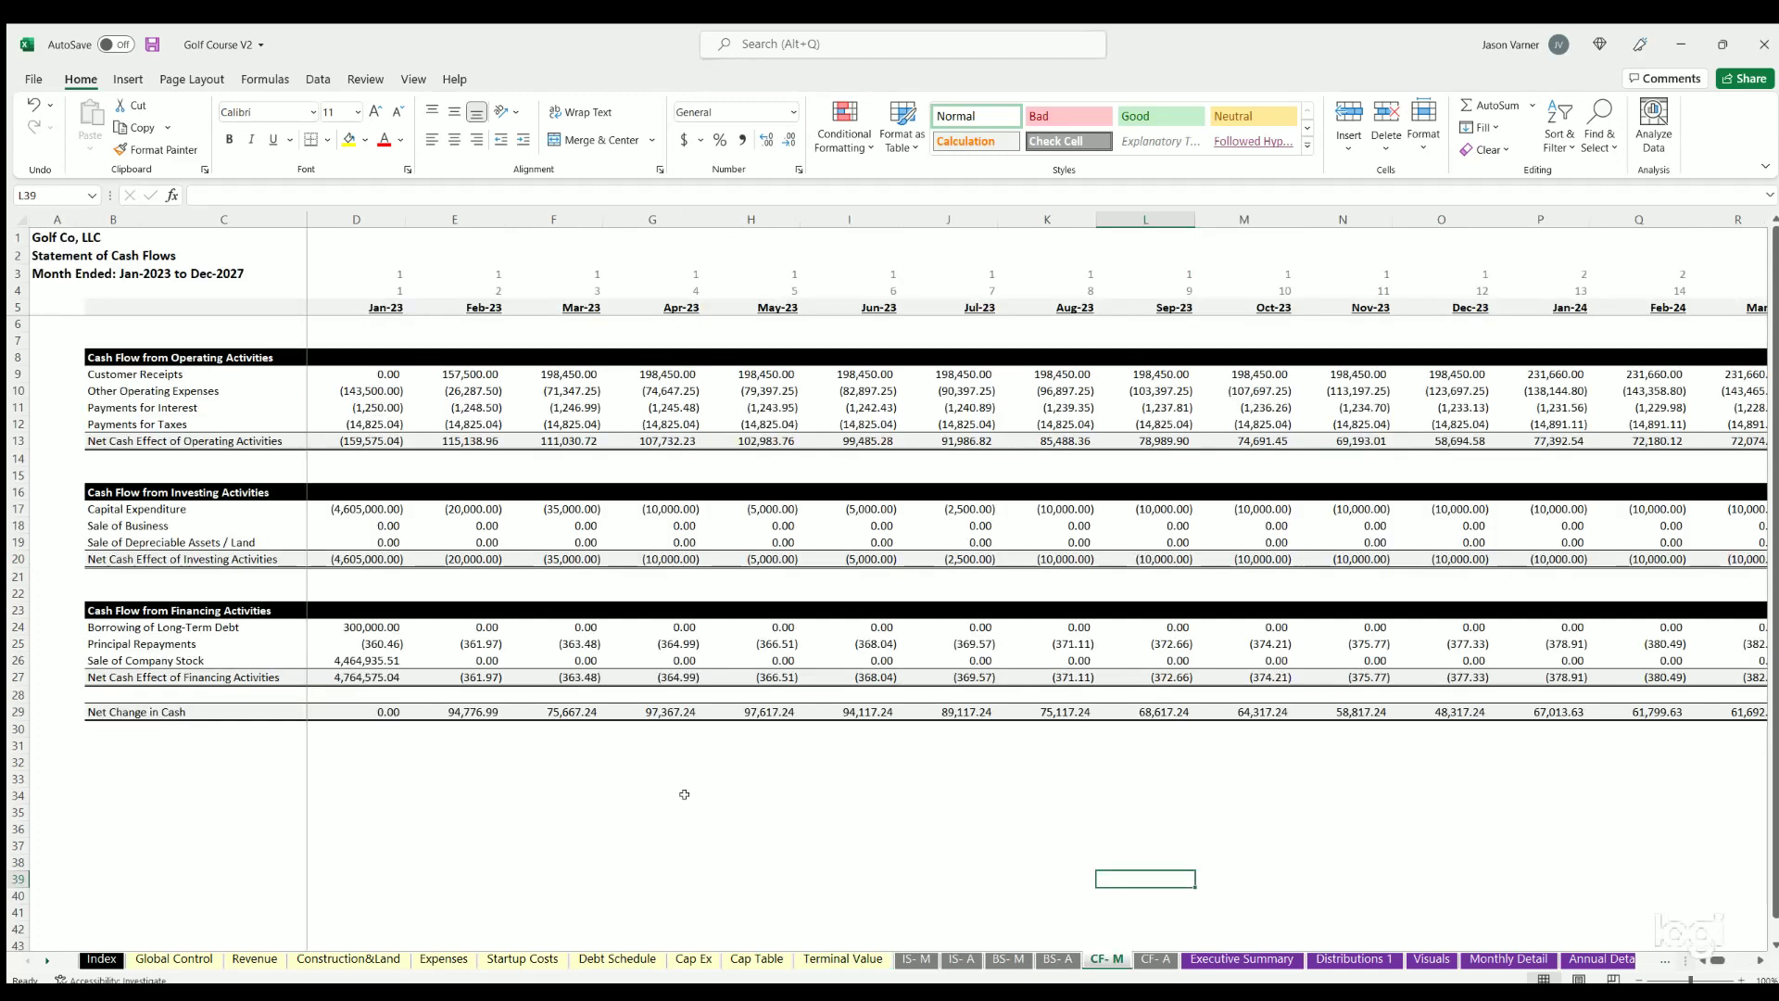
Step: Inspect the Dec-27 depreciable asset sale formula and the Terminal Value amount applied to CapEx
{"action": "left_click", "coordinate": [129, 538]}
{"action": "left_click_drag", "start_coordinate": [1717, 960], "coordinate": [1747, 960]}
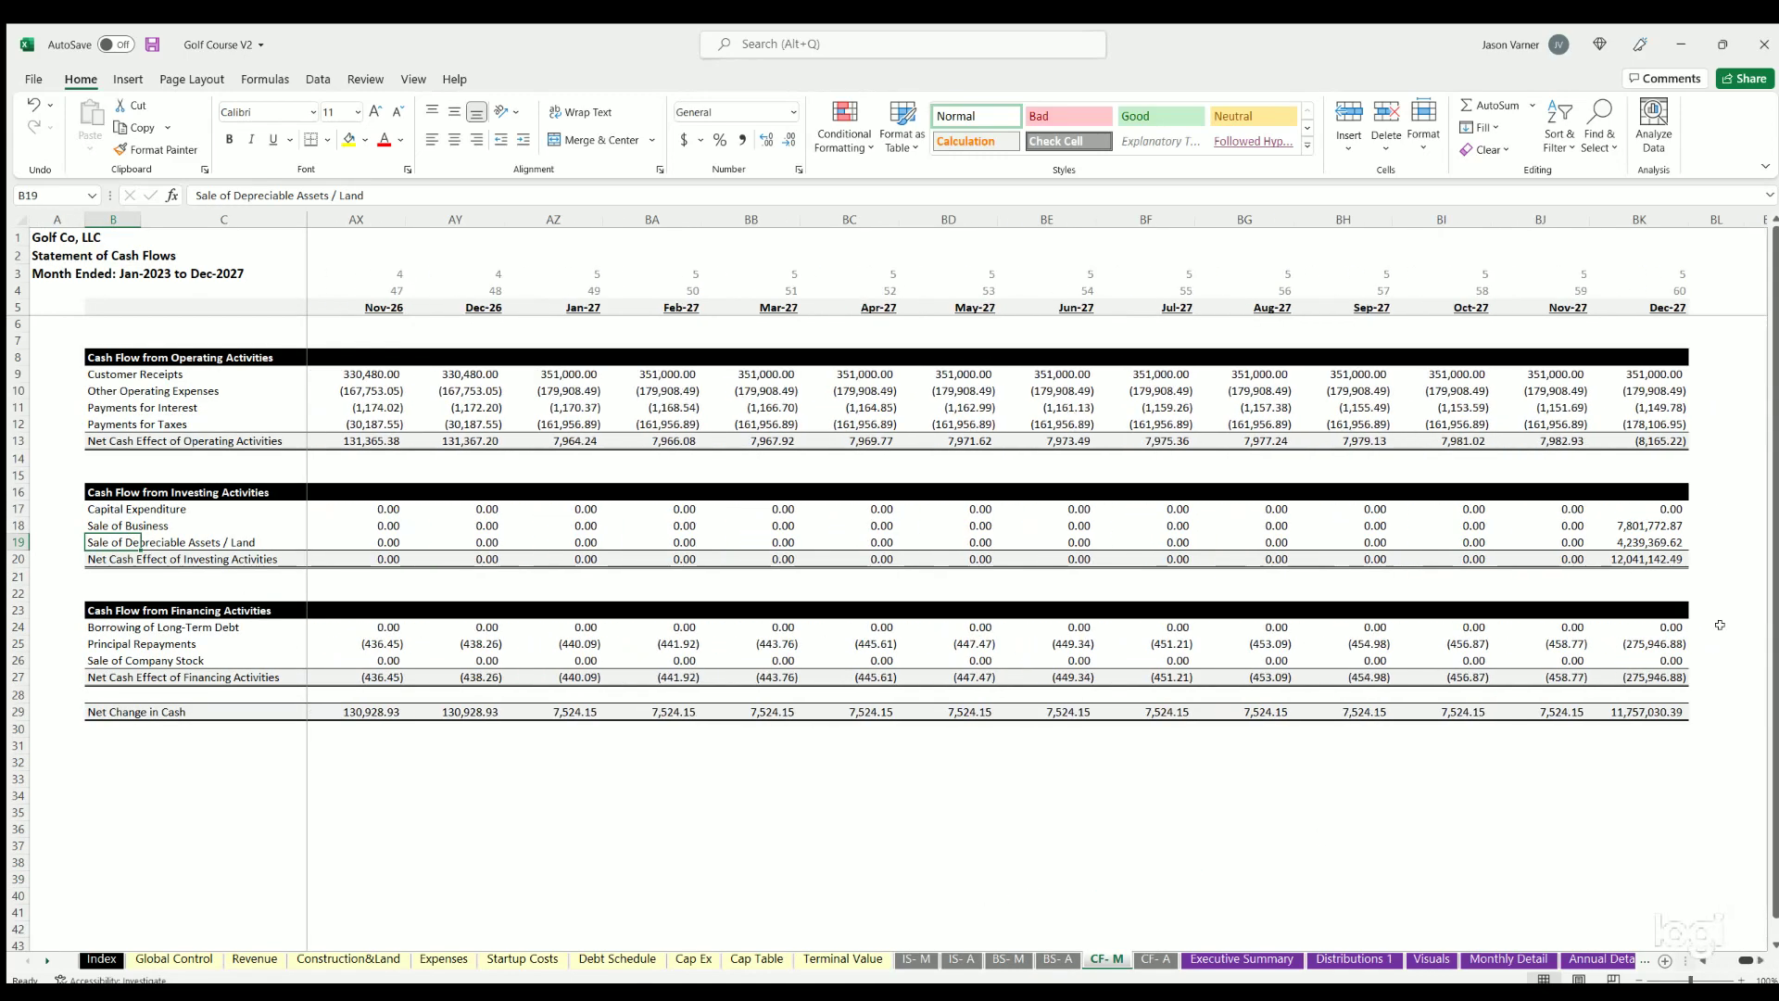
{"action": "left_click", "coordinate": [1654, 542]}
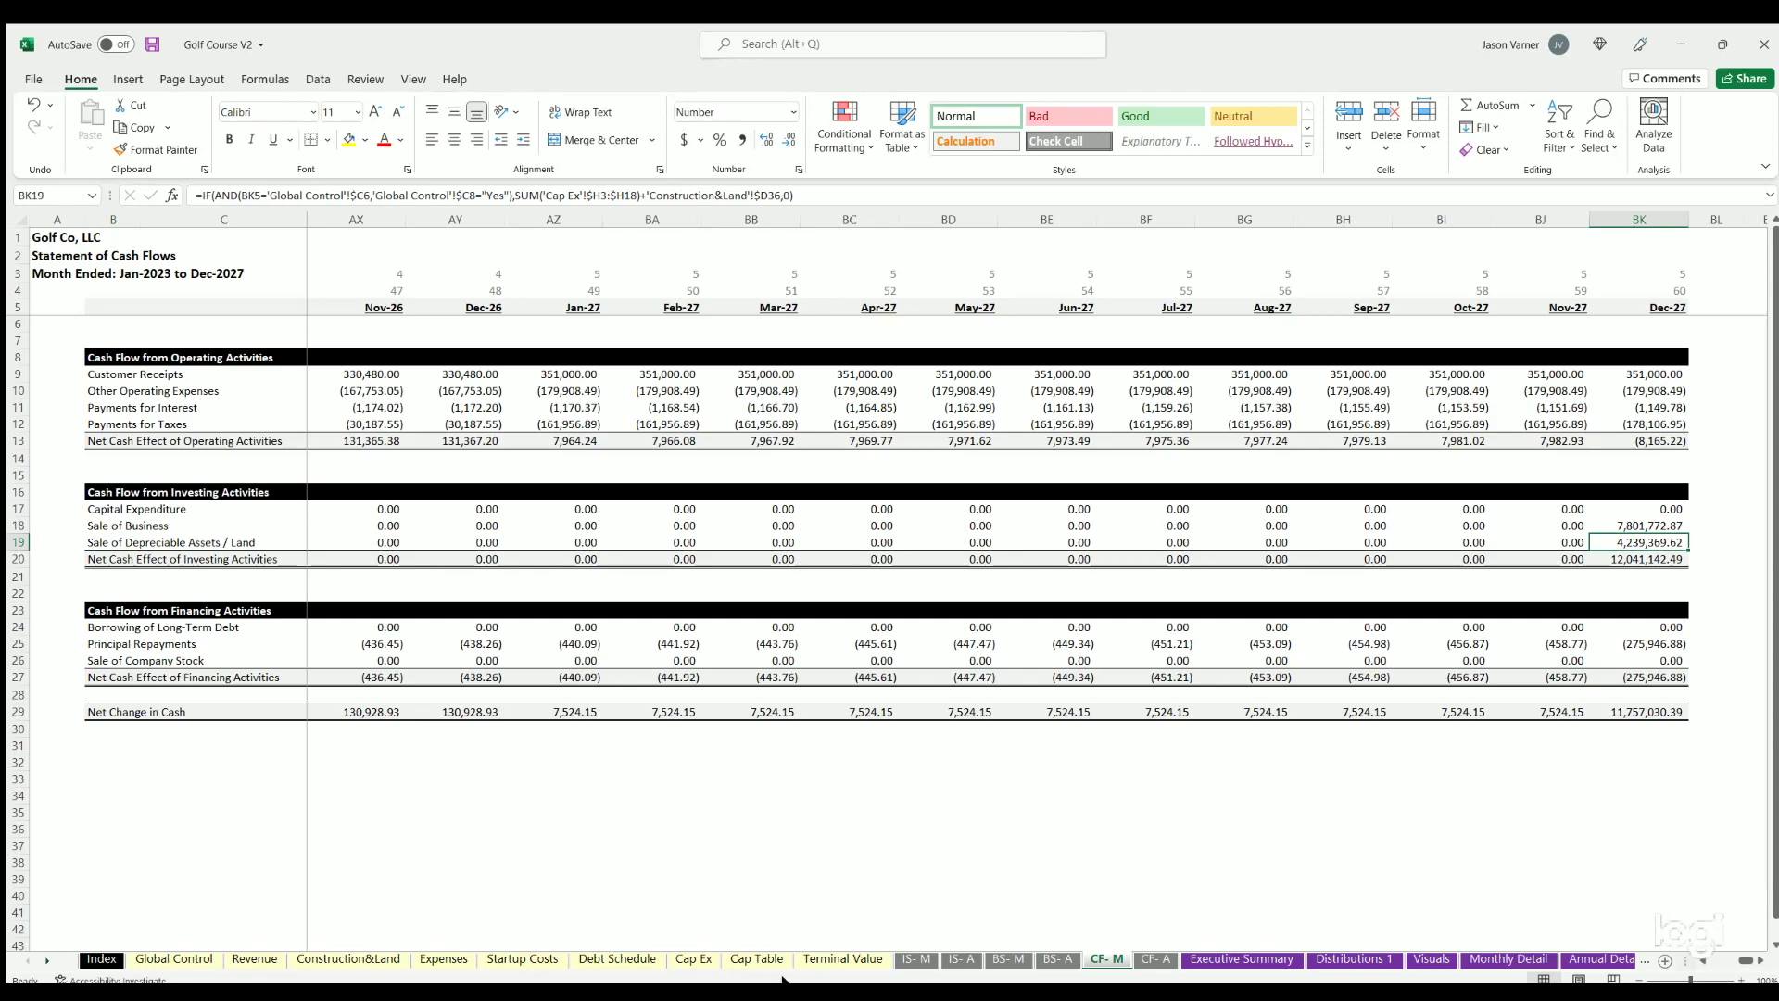
{"action": "left_click", "coordinate": [693, 960]}
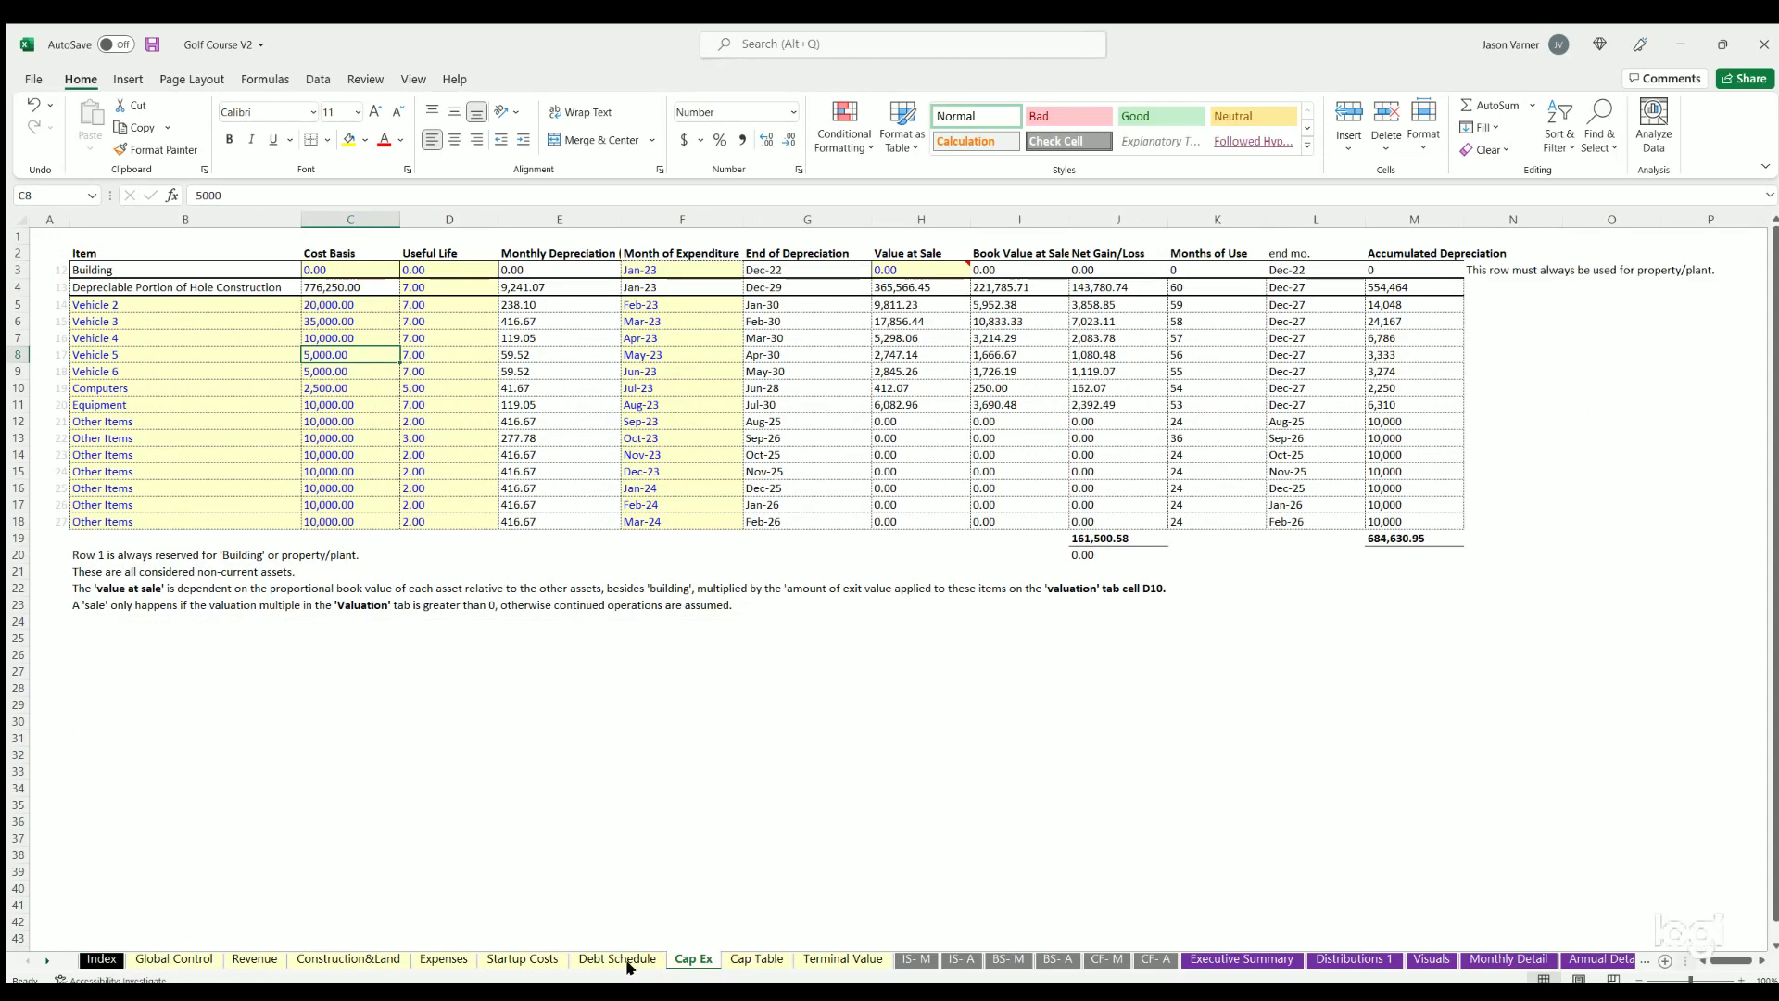
{"action": "left_click", "coordinate": [750, 961]}
{"action": "left_click", "coordinate": [839, 960]}
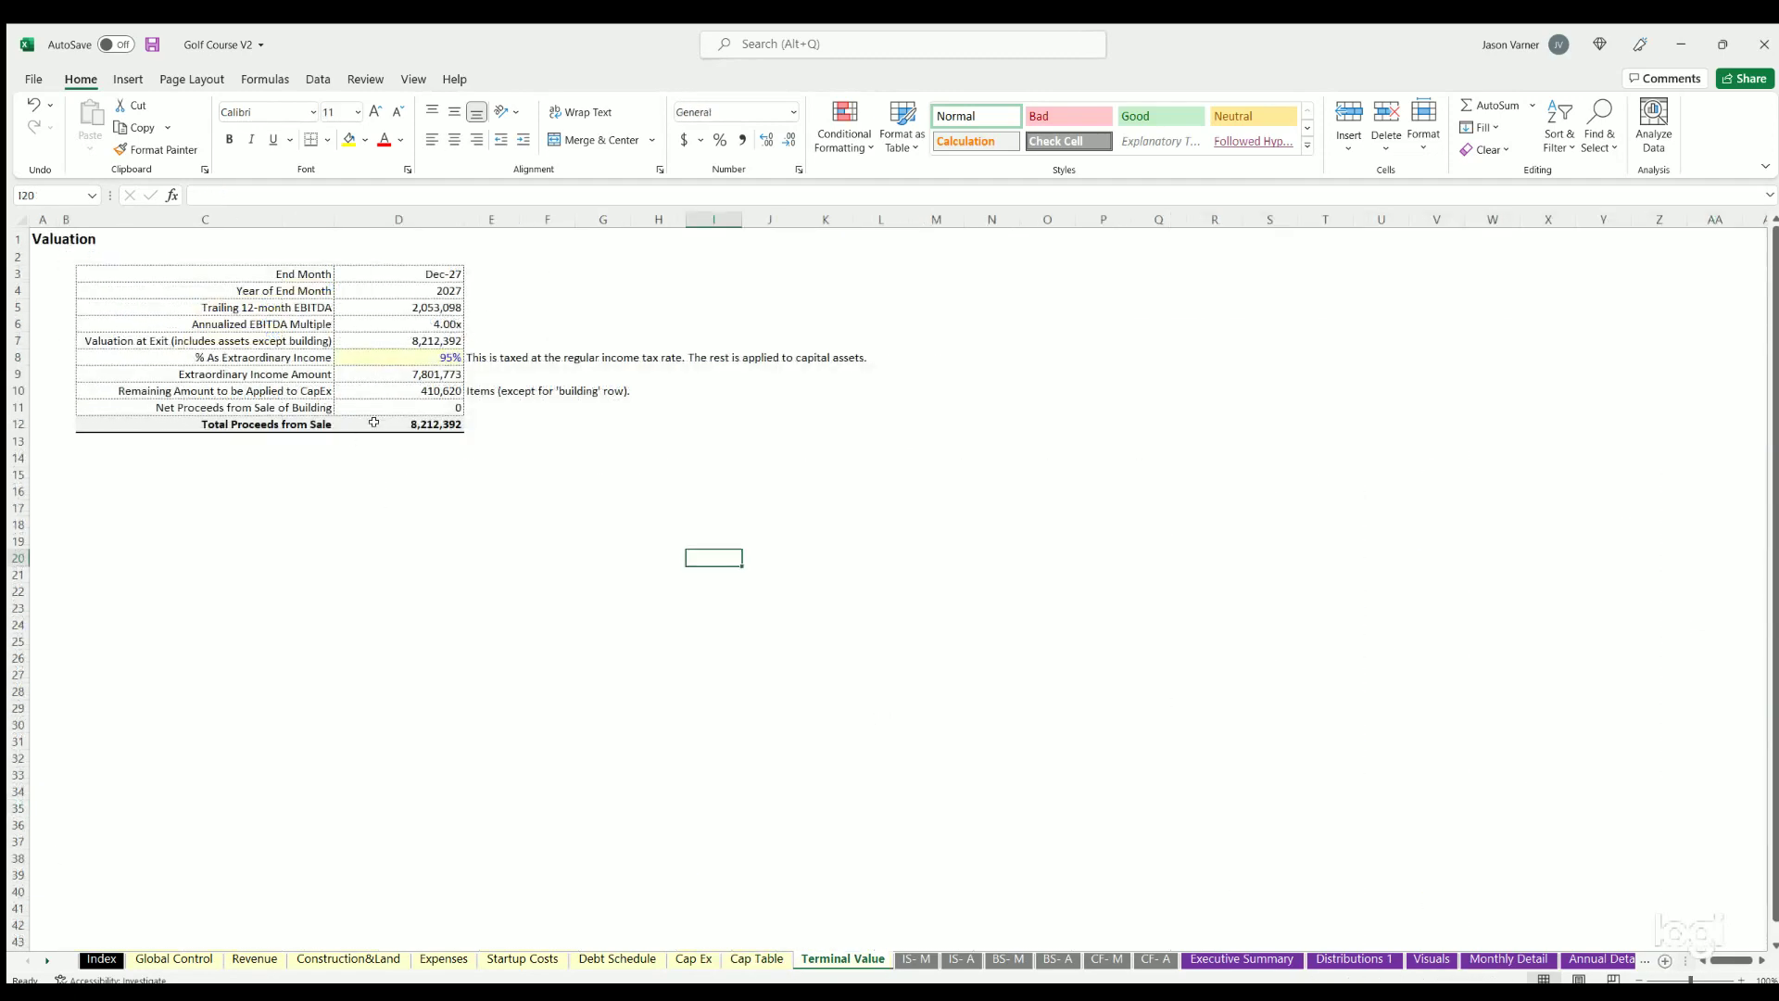
{"action": "left_click", "coordinate": [437, 388]}
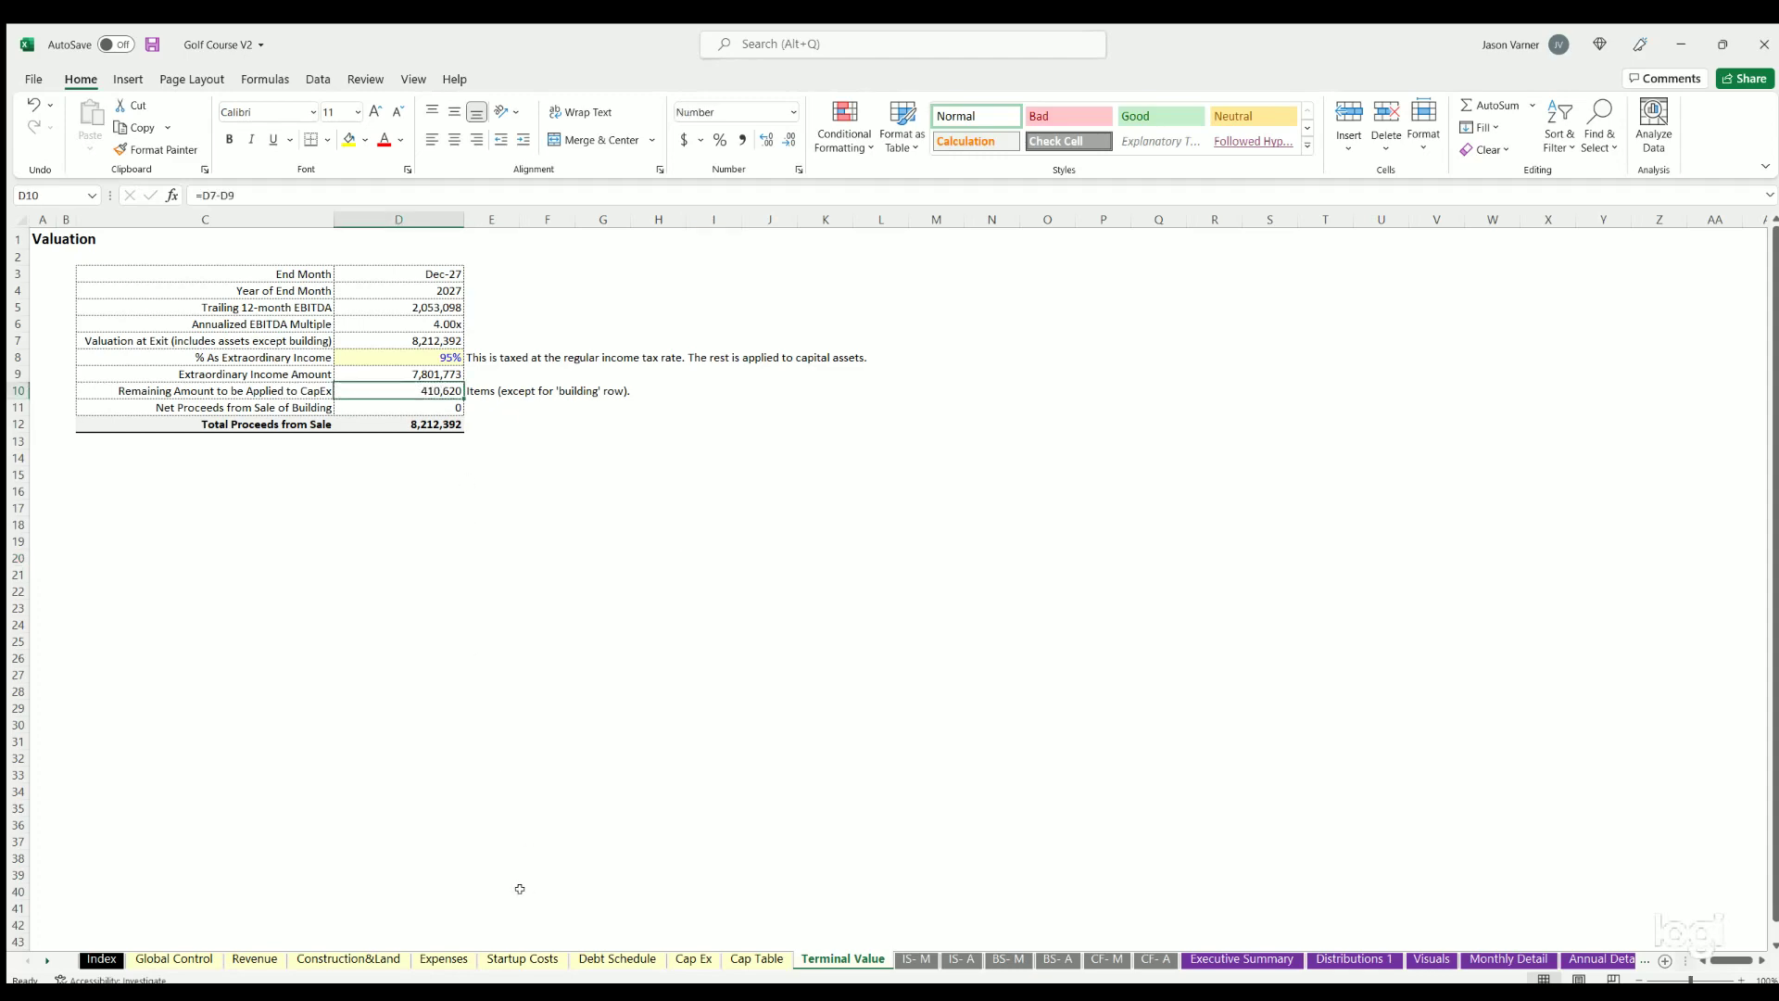
Step: Check hole construction depreciable cost and land cost basis, then the FY 2027 sale formula on CF- A
{"action": "left_click", "coordinate": [360, 960]}
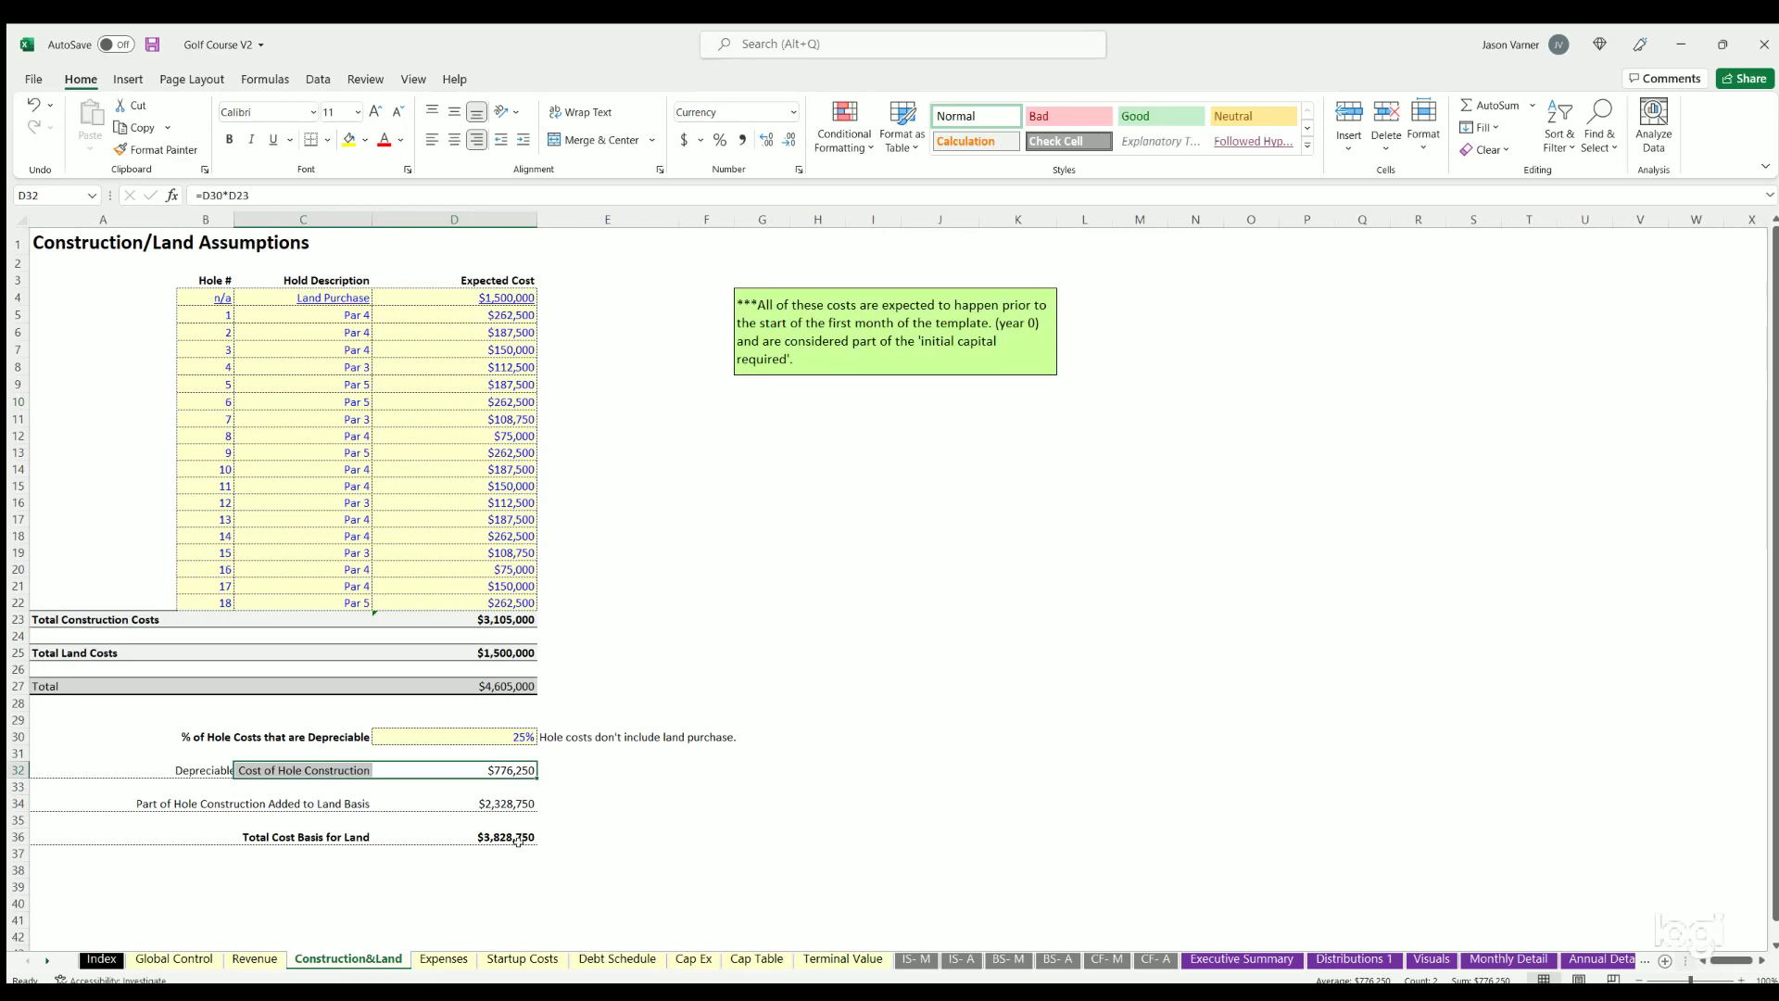
{"action": "key", "text": "Down"}
{"action": "key", "text": "Down"}
{"action": "key", "text": "Down"}
{"action": "key", "text": "Down"}
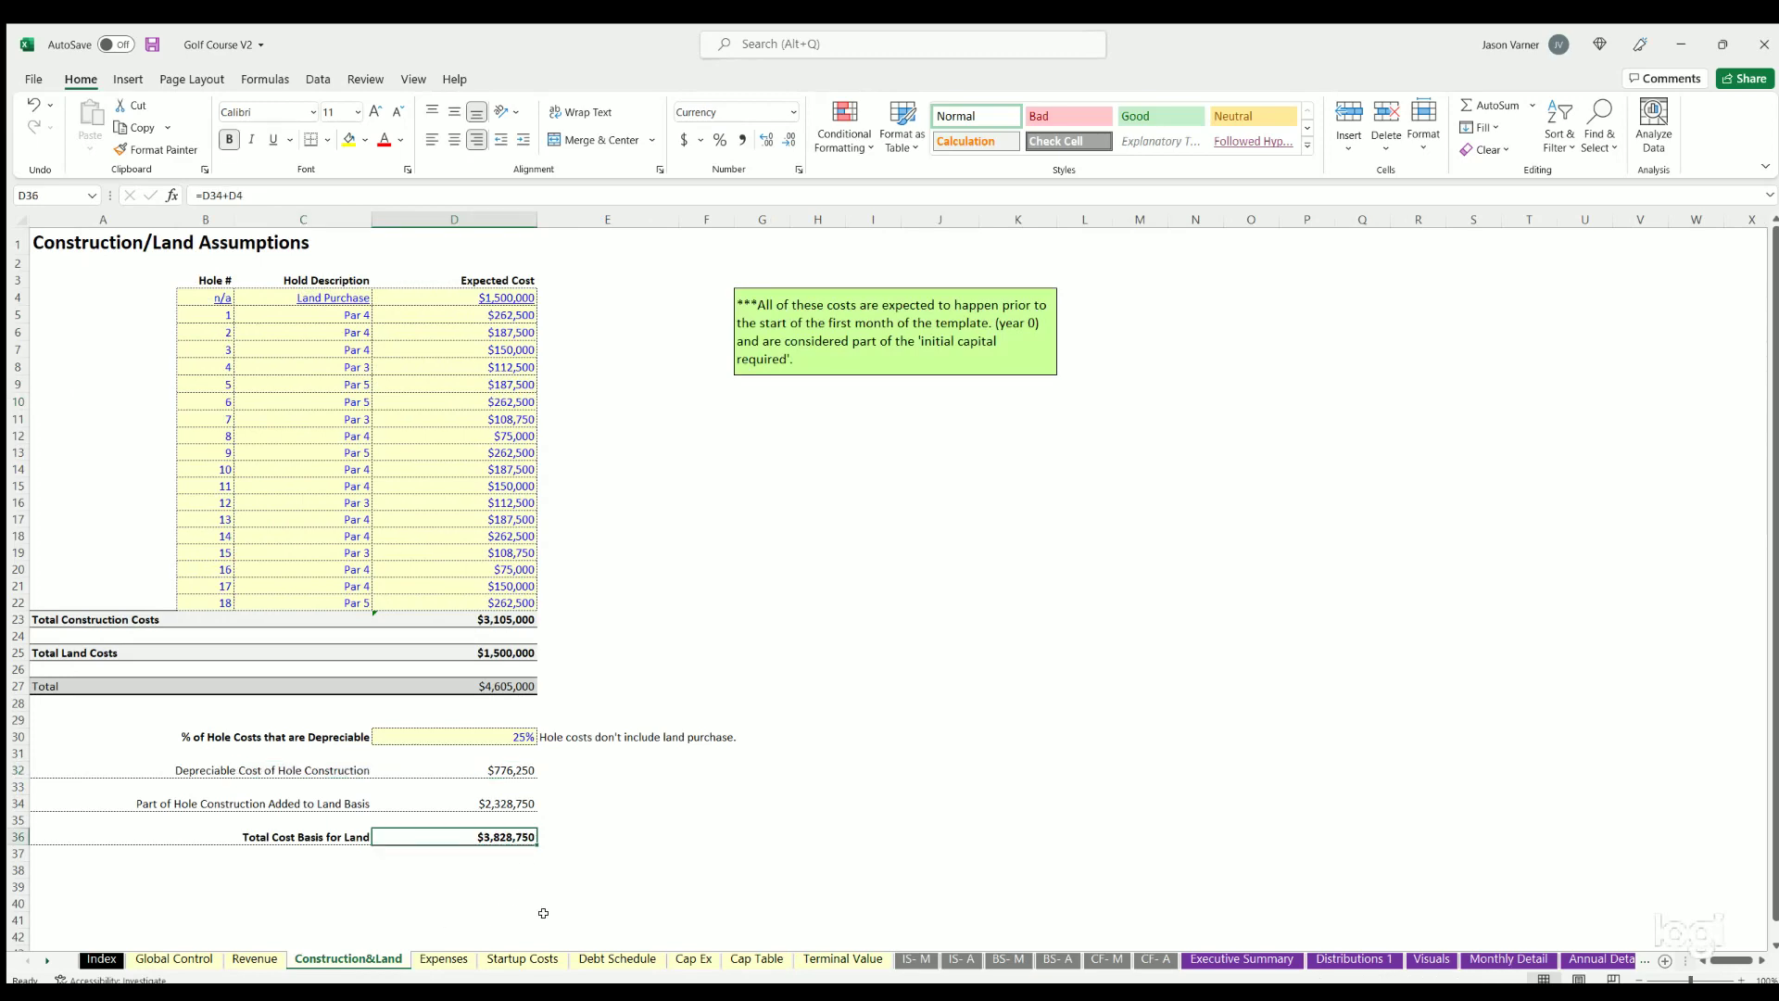
{"action": "key", "text": "ctrl+Page_Down"}
{"action": "key", "text": "ctrl+Page_Down"}
{"action": "key", "text": "ctrl+Page_Down"}
{"action": "key", "text": "ctrl+Page_Down"}
{"action": "key", "text": "ctrl+Page_Down"}
{"action": "key", "text": "ctrl+Page_Down"}
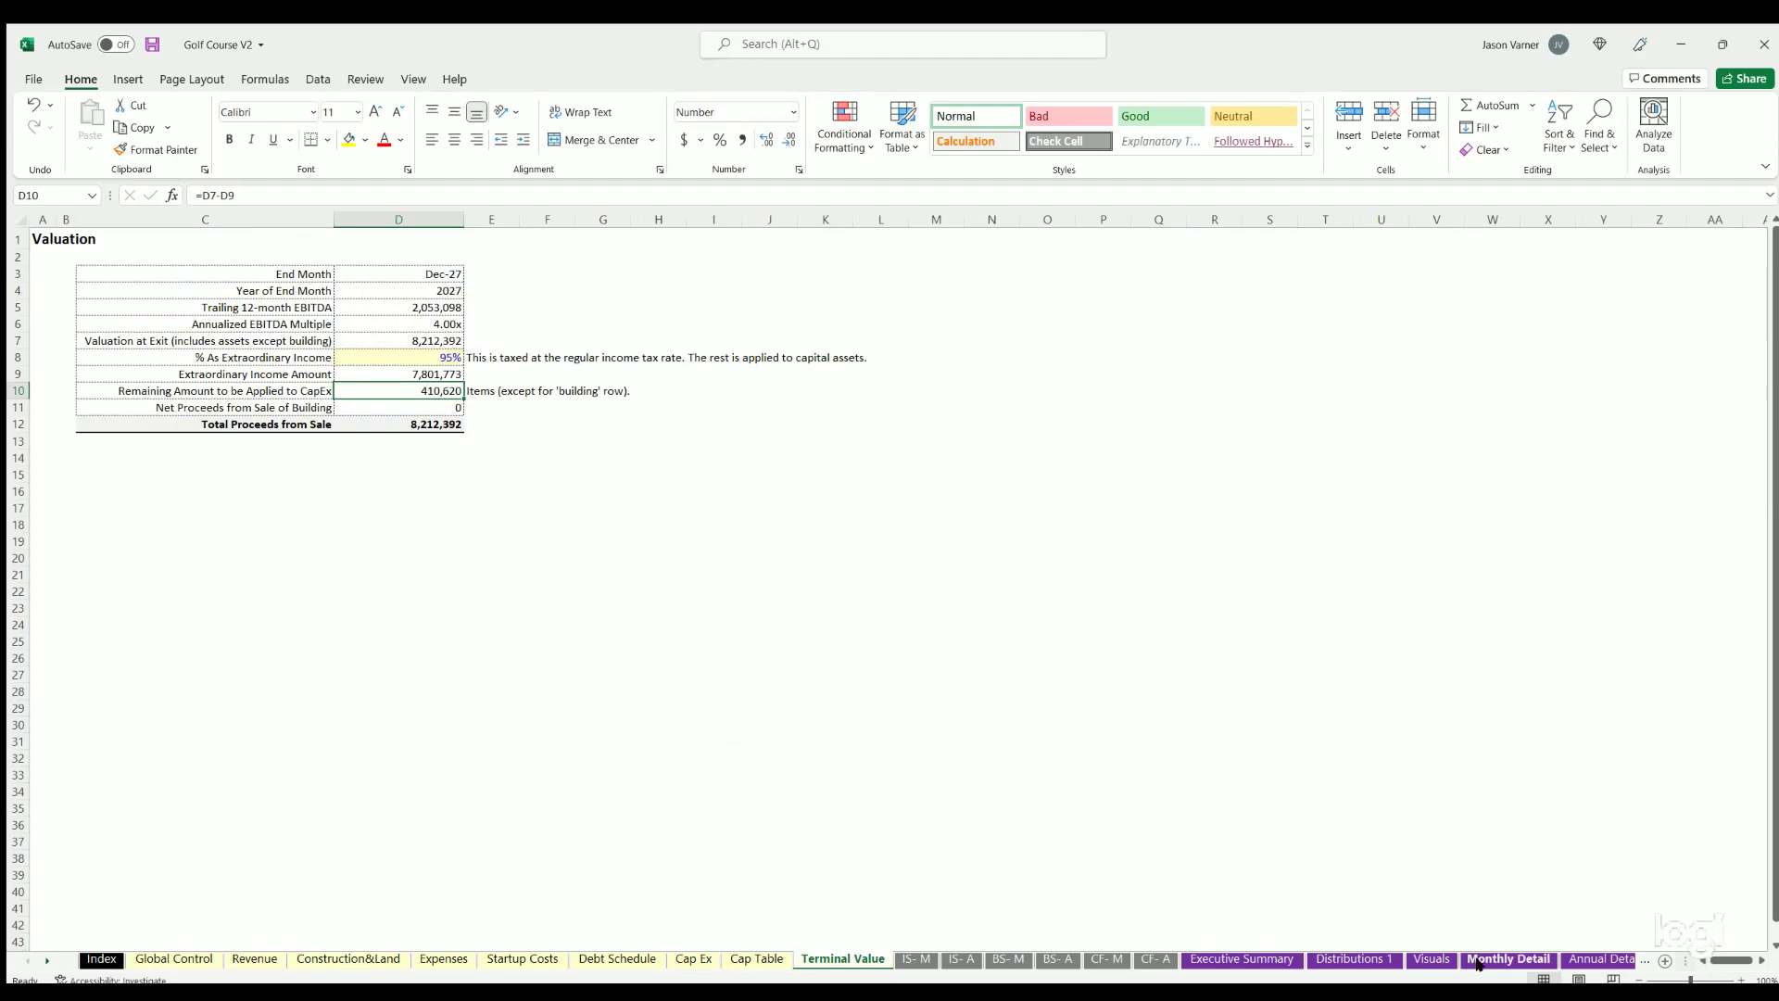
{"action": "left_click", "coordinate": [1156, 960]}
{"action": "left_click", "coordinate": [741, 542]}
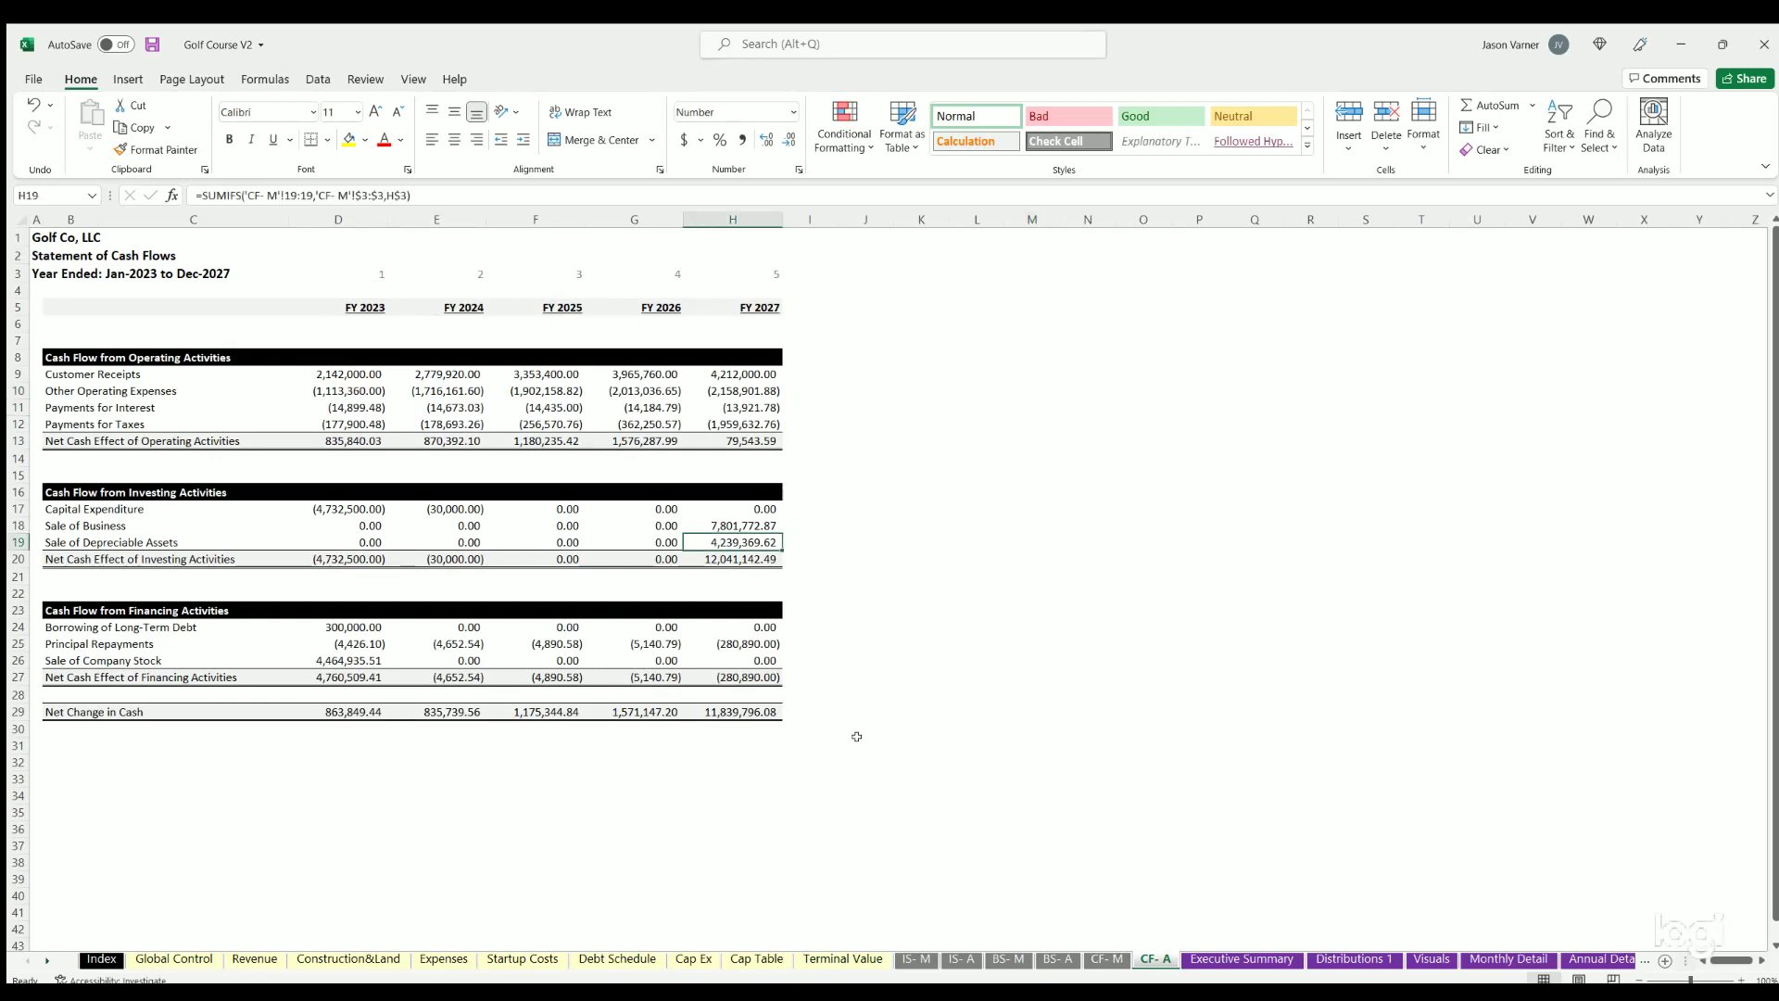
Step: Relabel B19 to 'Sale of Depreciable Assets / Land' and save the workbook
{"action": "double_click", "coordinate": [135, 537]}
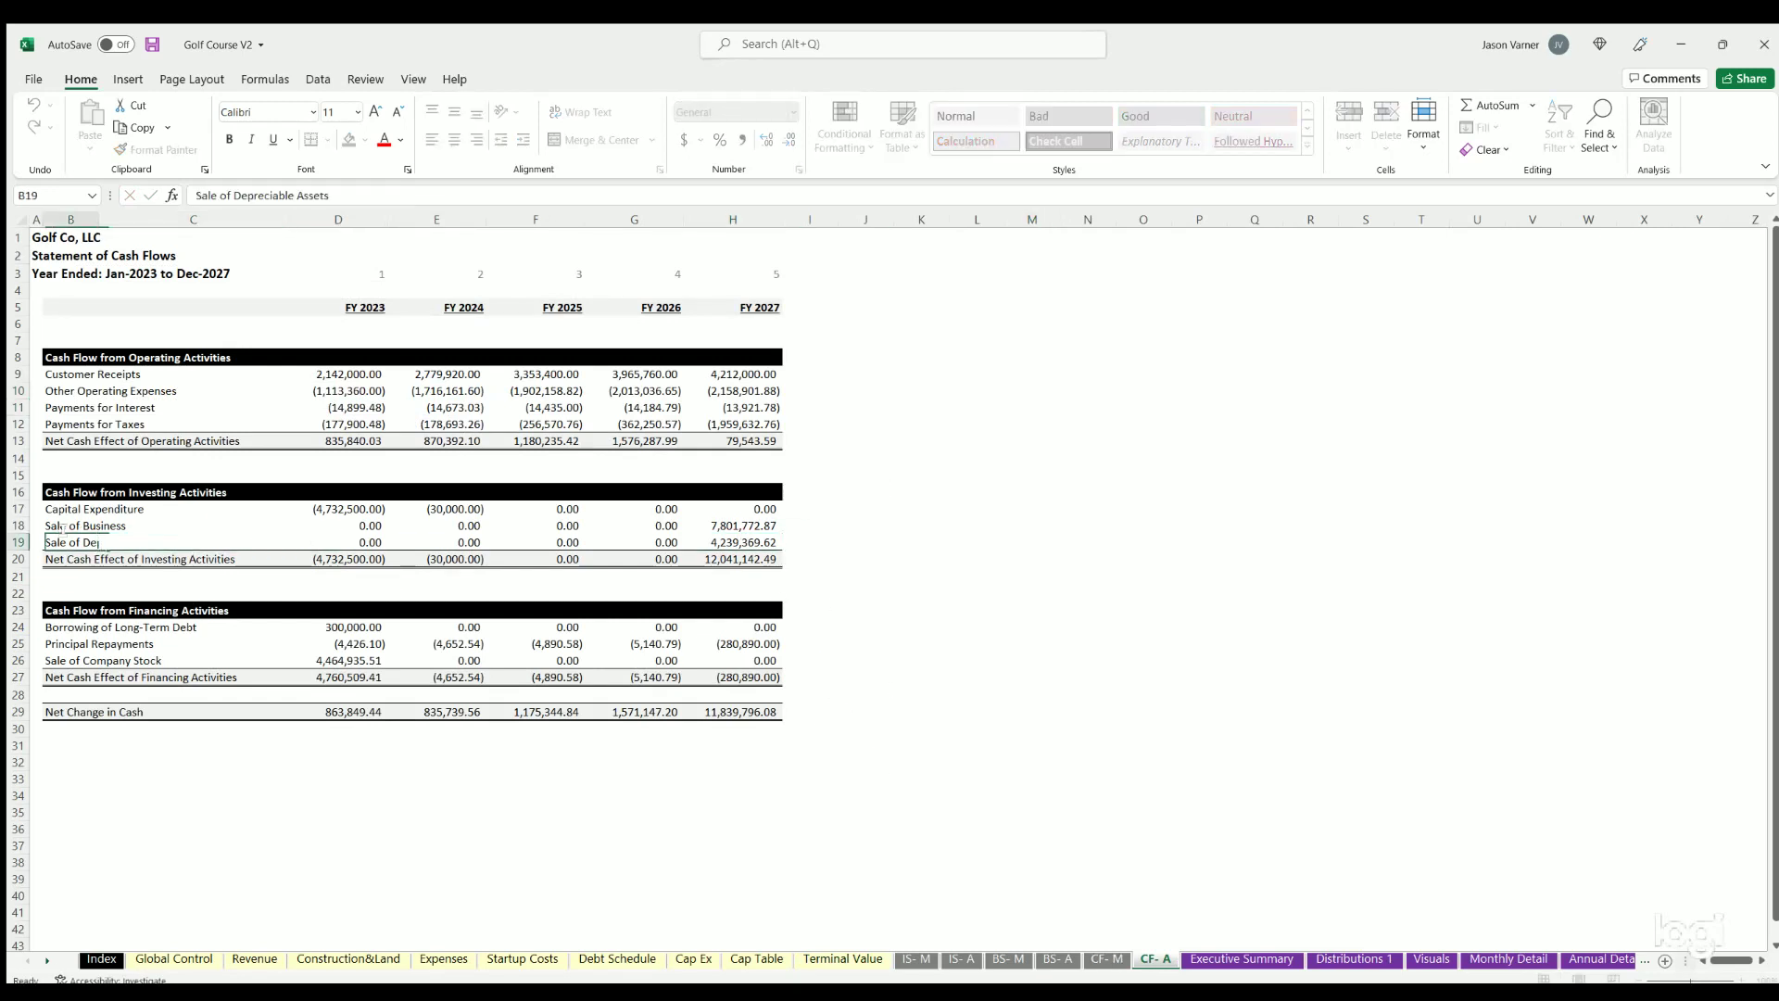
{"action": "left_click", "coordinate": [193, 536]}
{"action": "type", "text": "/ Land"}
{"action": "key", "text": "Return"}
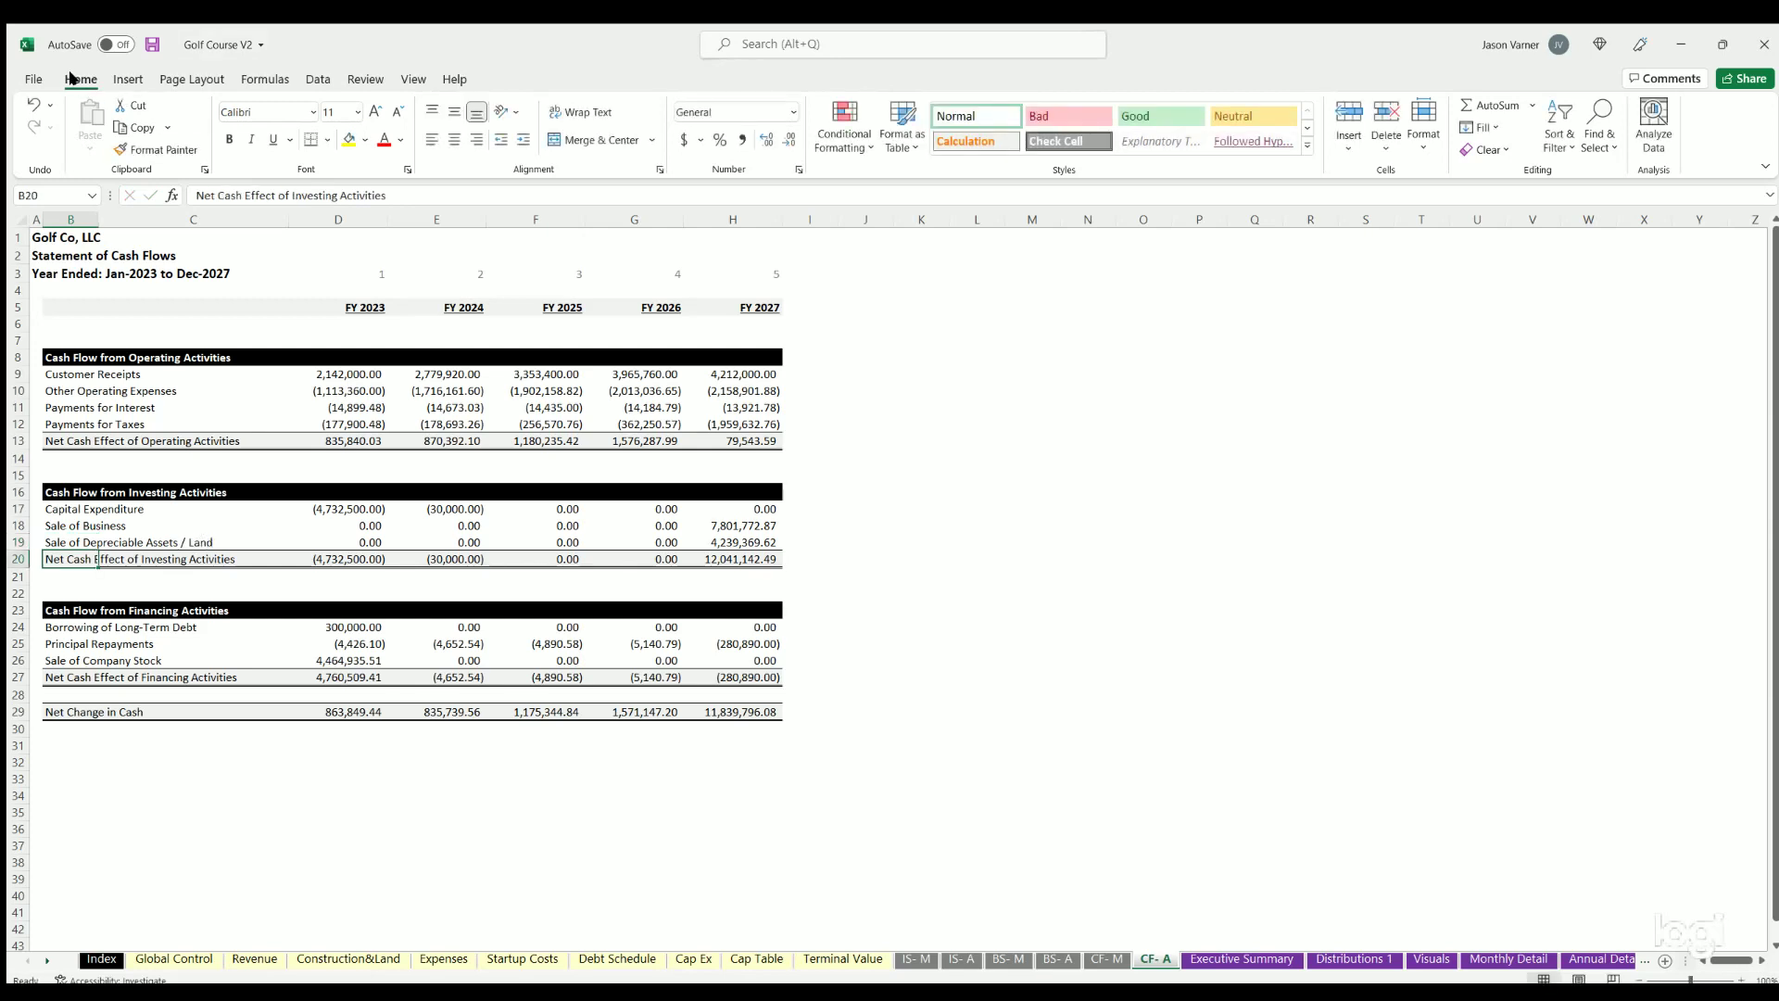
{"action": "left_click", "coordinate": [152, 43]}
Step: On IS- M, highlight the Course Fees and early Food and Beverage Revenue values
{"action": "left_click", "coordinate": [843, 959]}
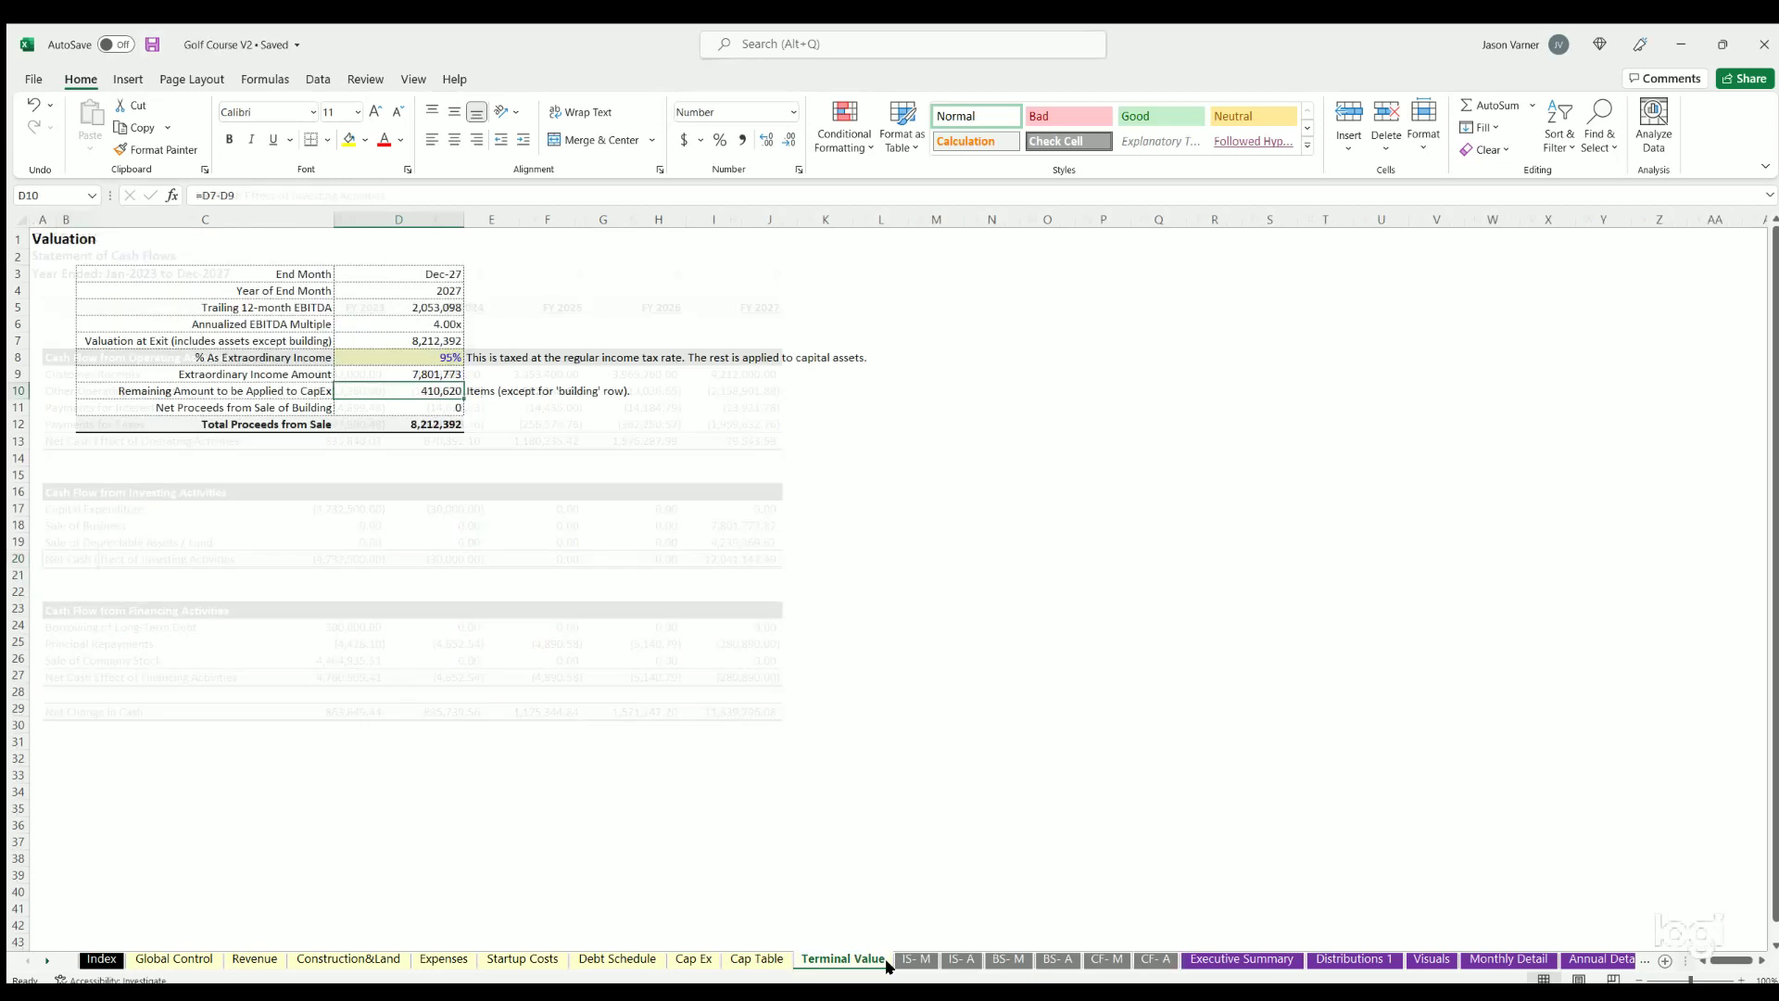
{"action": "left_click", "coordinate": [916, 961]}
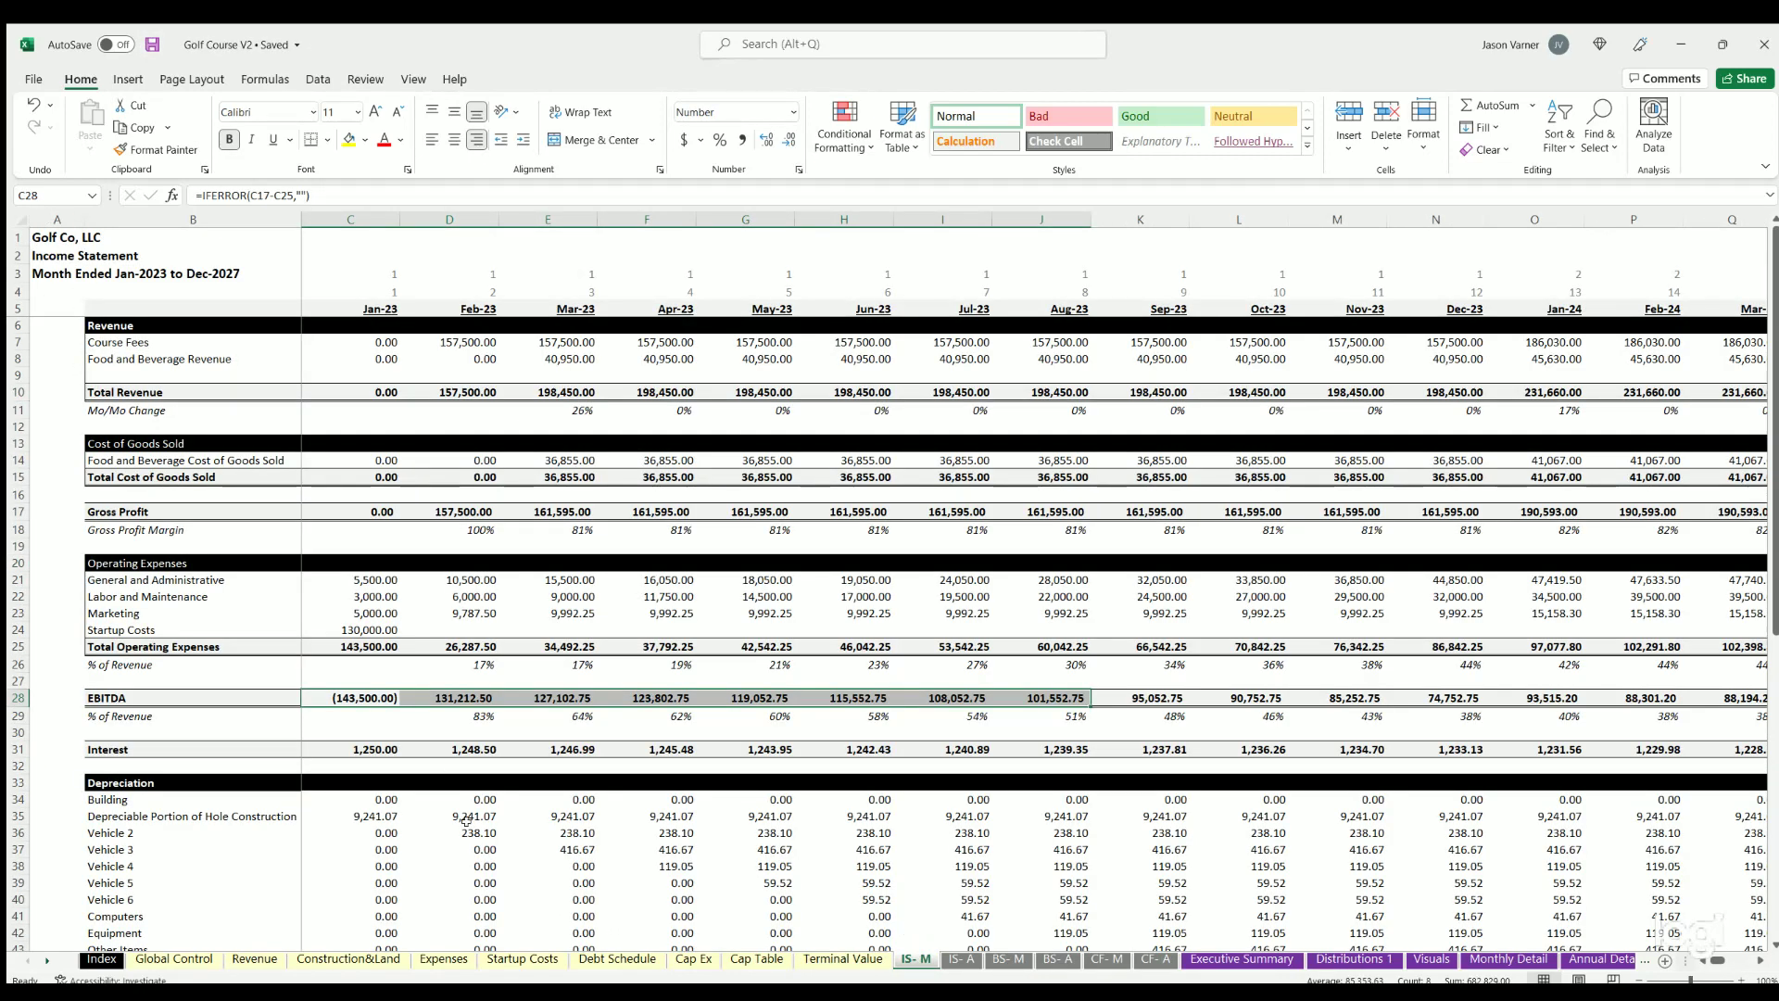
{"action": "left_click", "coordinate": [130, 339]}
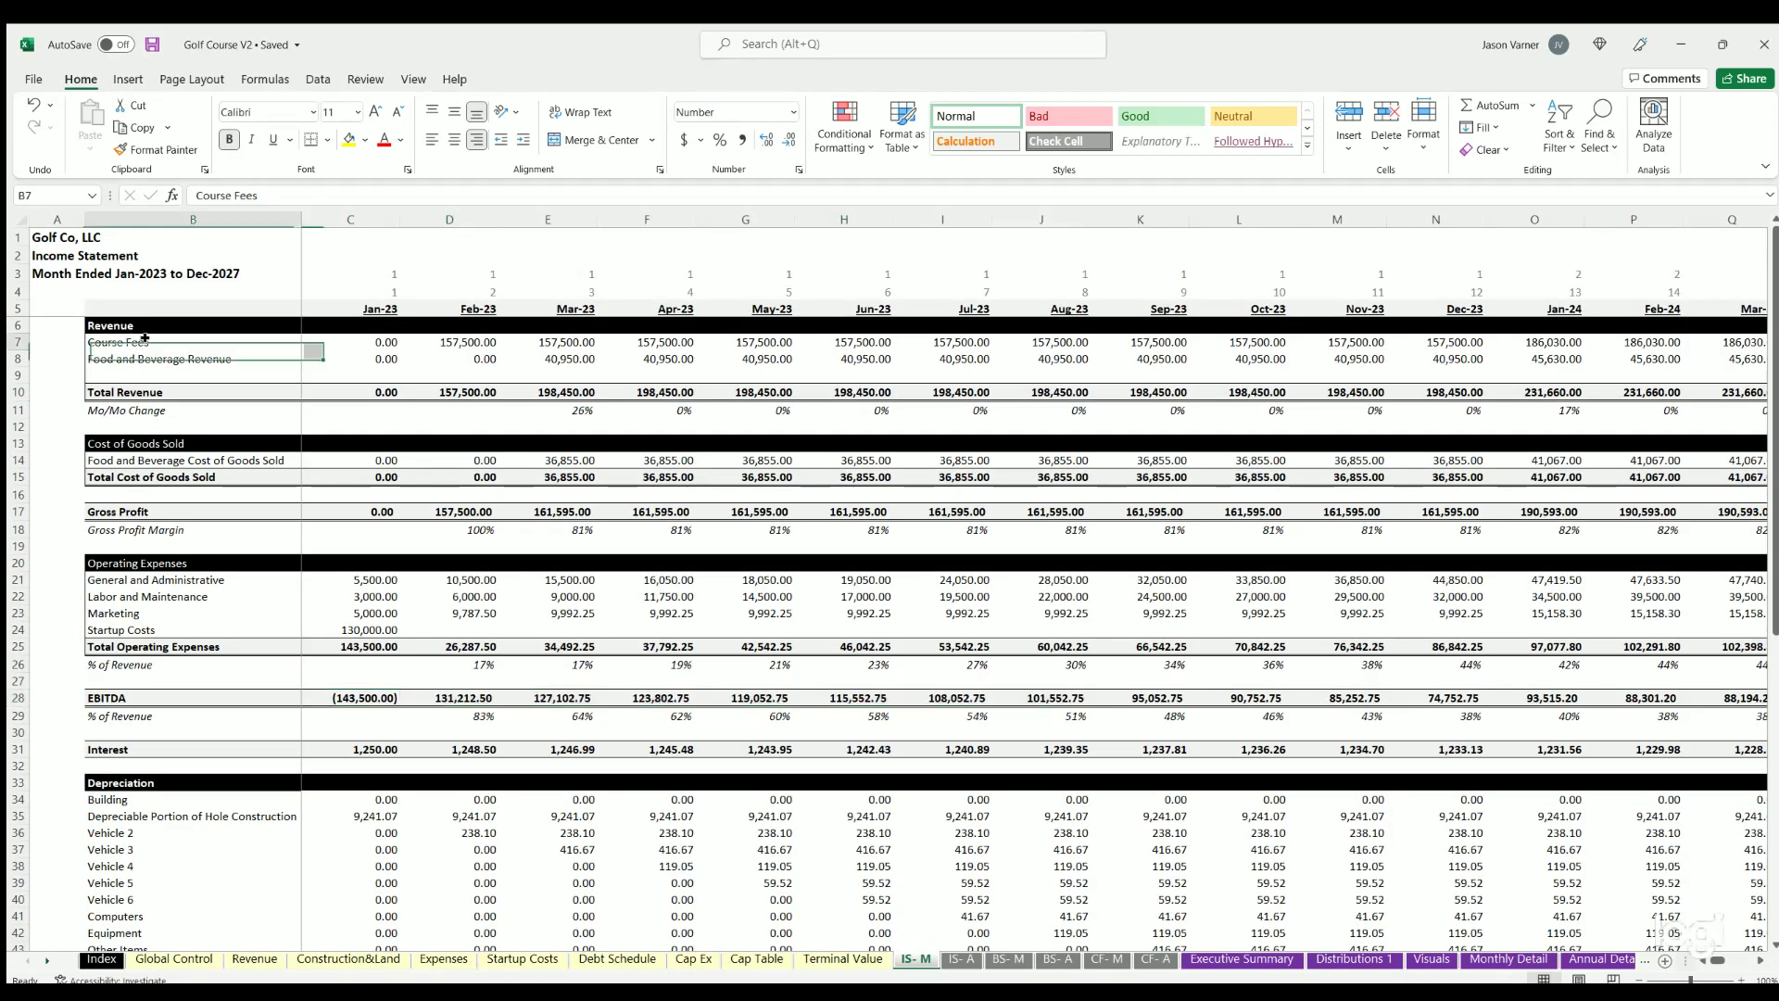
{"action": "left_click", "coordinate": [371, 342]}
{"action": "key", "text": "Left"}
{"action": "key", "text": "Down"}
{"action": "key", "text": "shift+Right"}
{"action": "key", "text": "shift+Right"}
{"action": "key", "text": "shift+Right"}
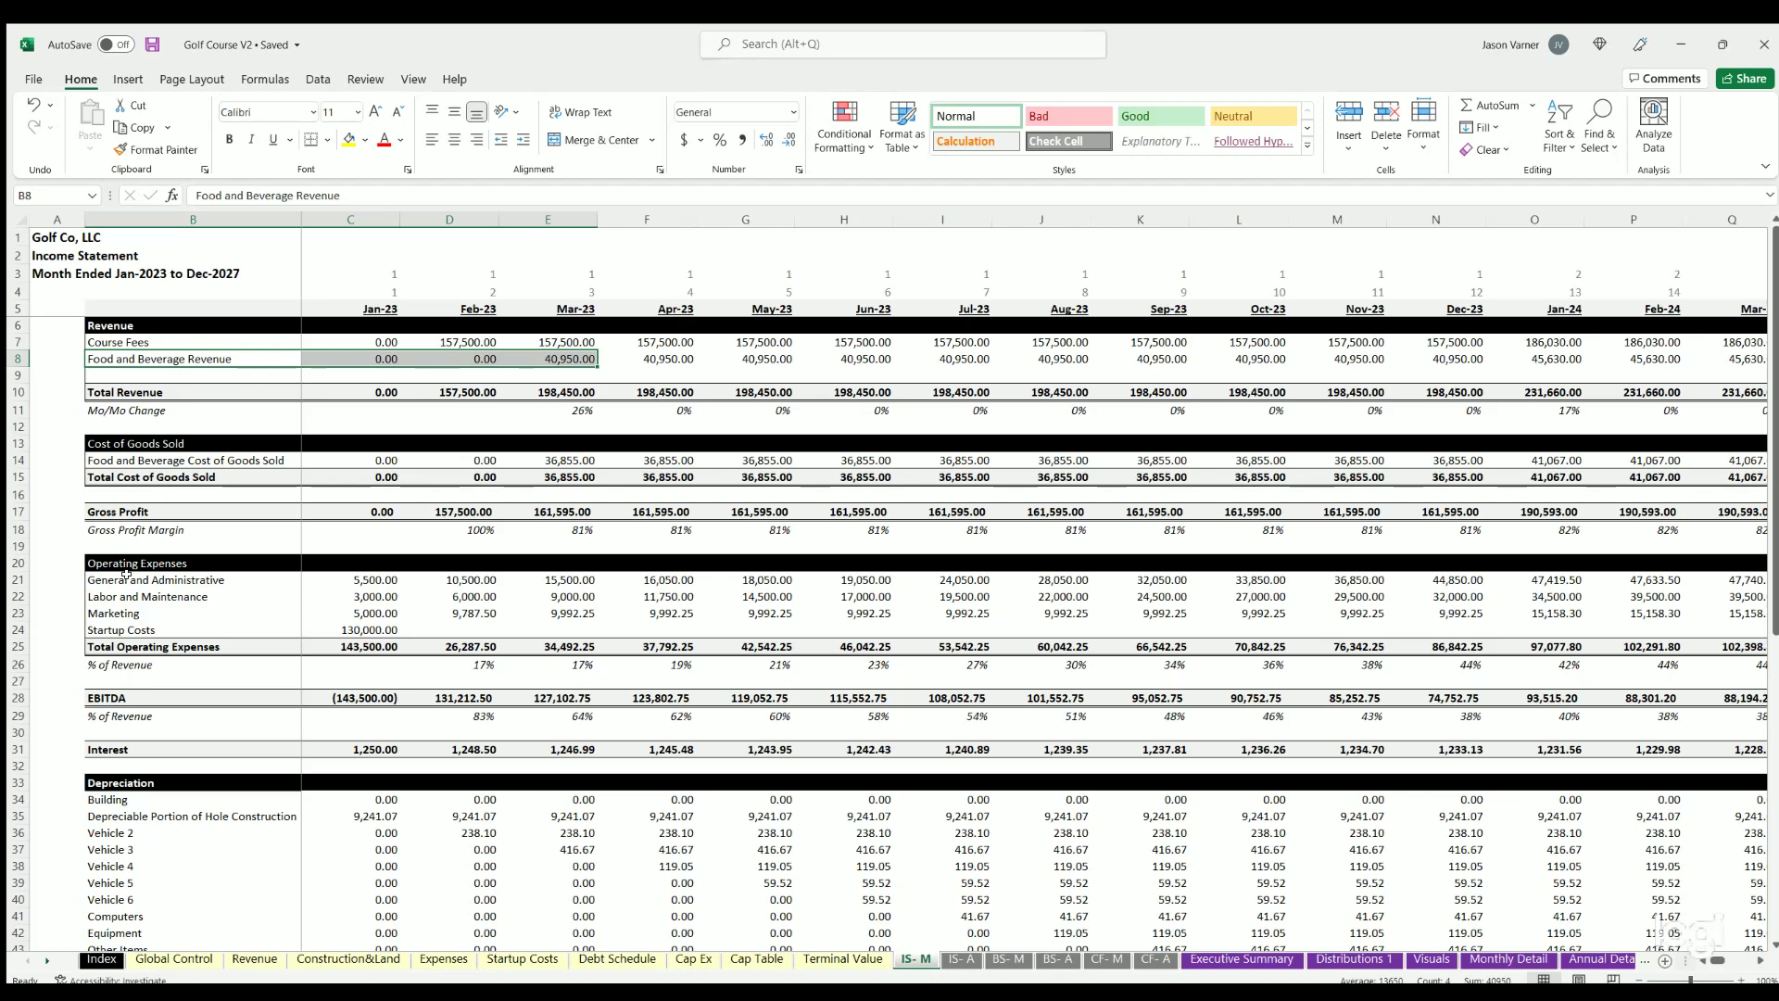
Step: Highlight the administrative, labor and marketing expenses, early EBITDA and first Interest months
{"action": "left_click_drag", "start_coordinate": [126, 574], "coordinate": [951, 633]}
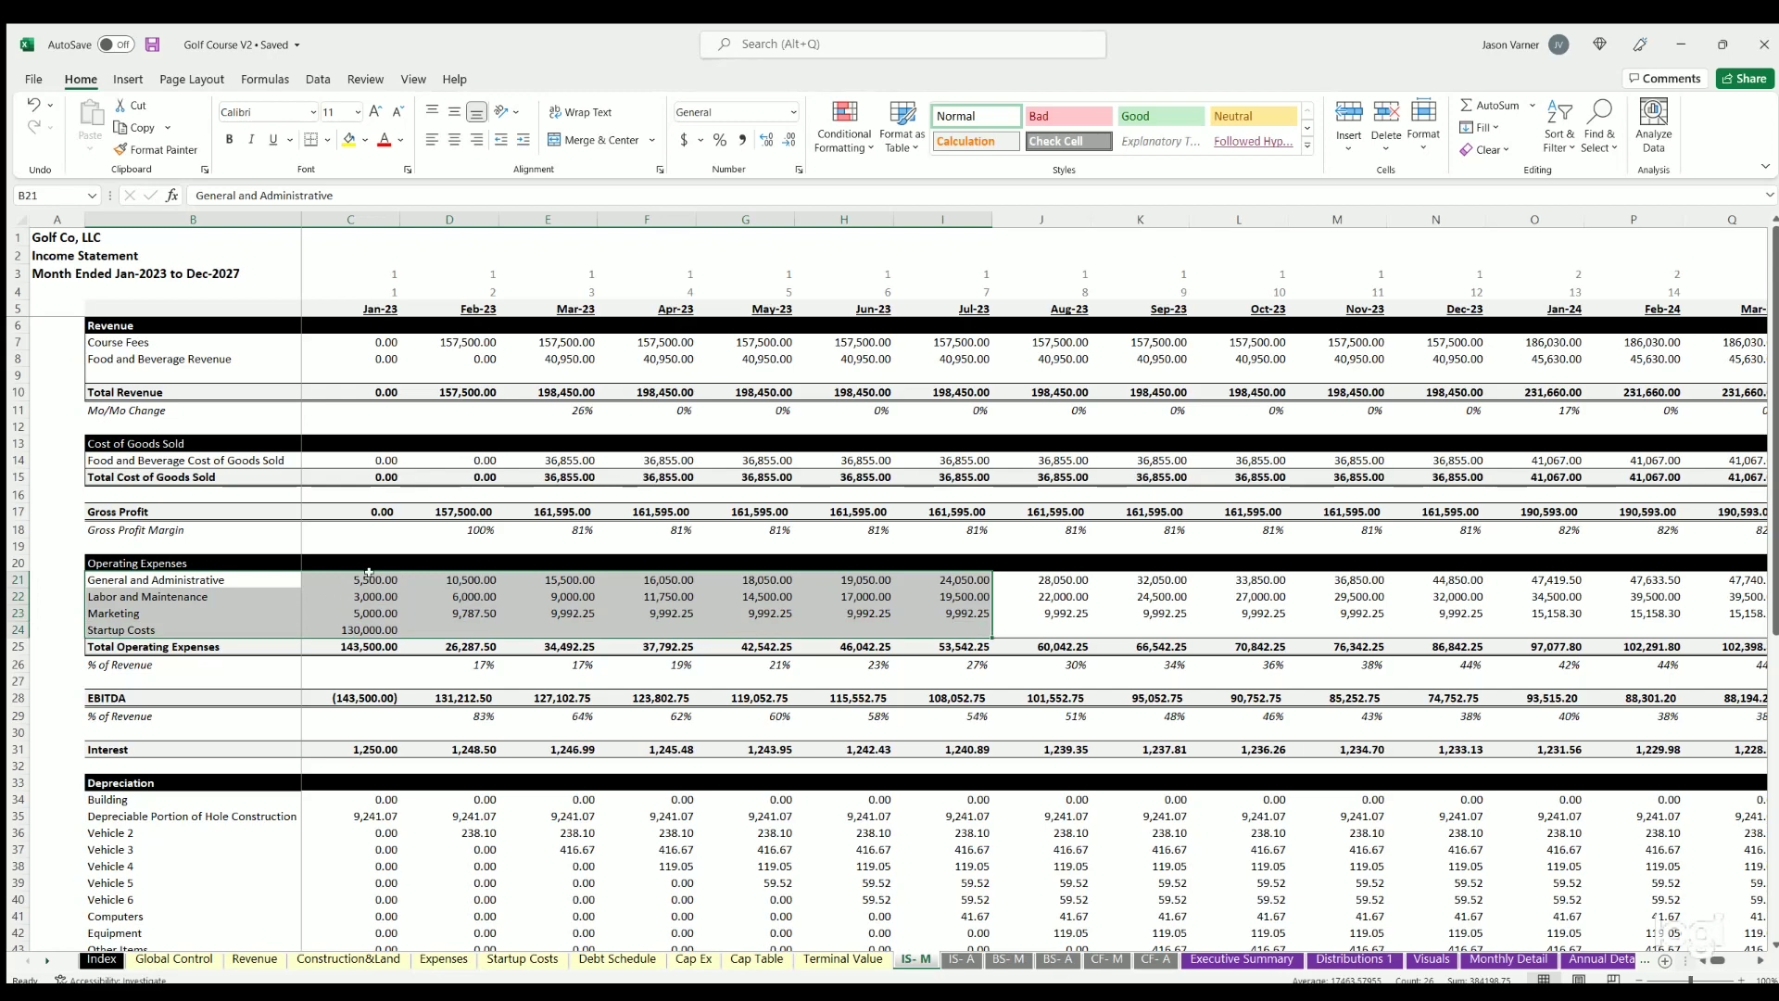
{"action": "left_click", "coordinate": [369, 573]}
{"action": "left_click_drag", "start_coordinate": [116, 697], "coordinate": [759, 696]}
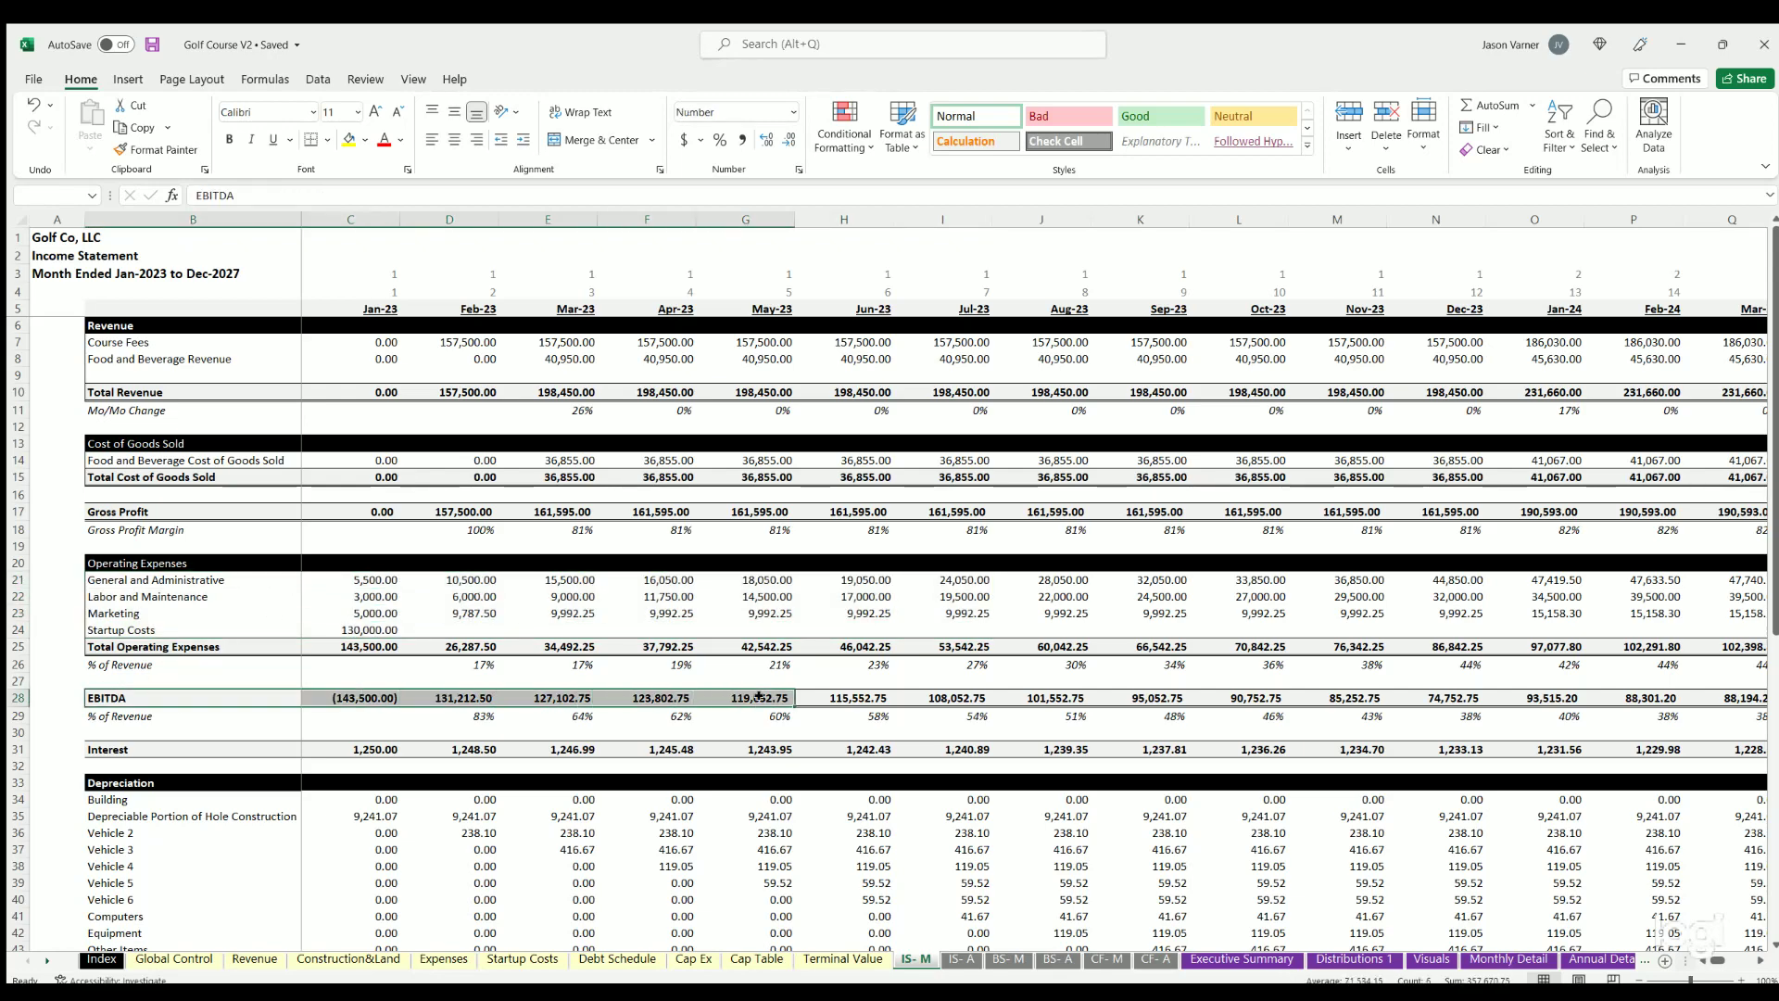
{"action": "scroll", "coordinate": [371, 619], "scroll_direction": "down", "scroll_amount": 4}
{"action": "key", "text": "Down"}
{"action": "key", "text": "Down"}
{"action": "key", "text": "Down"}
{"action": "key", "text": "Right"}
{"action": "key", "text": "shift+Right"}
{"action": "key", "text": "shift+Right"}
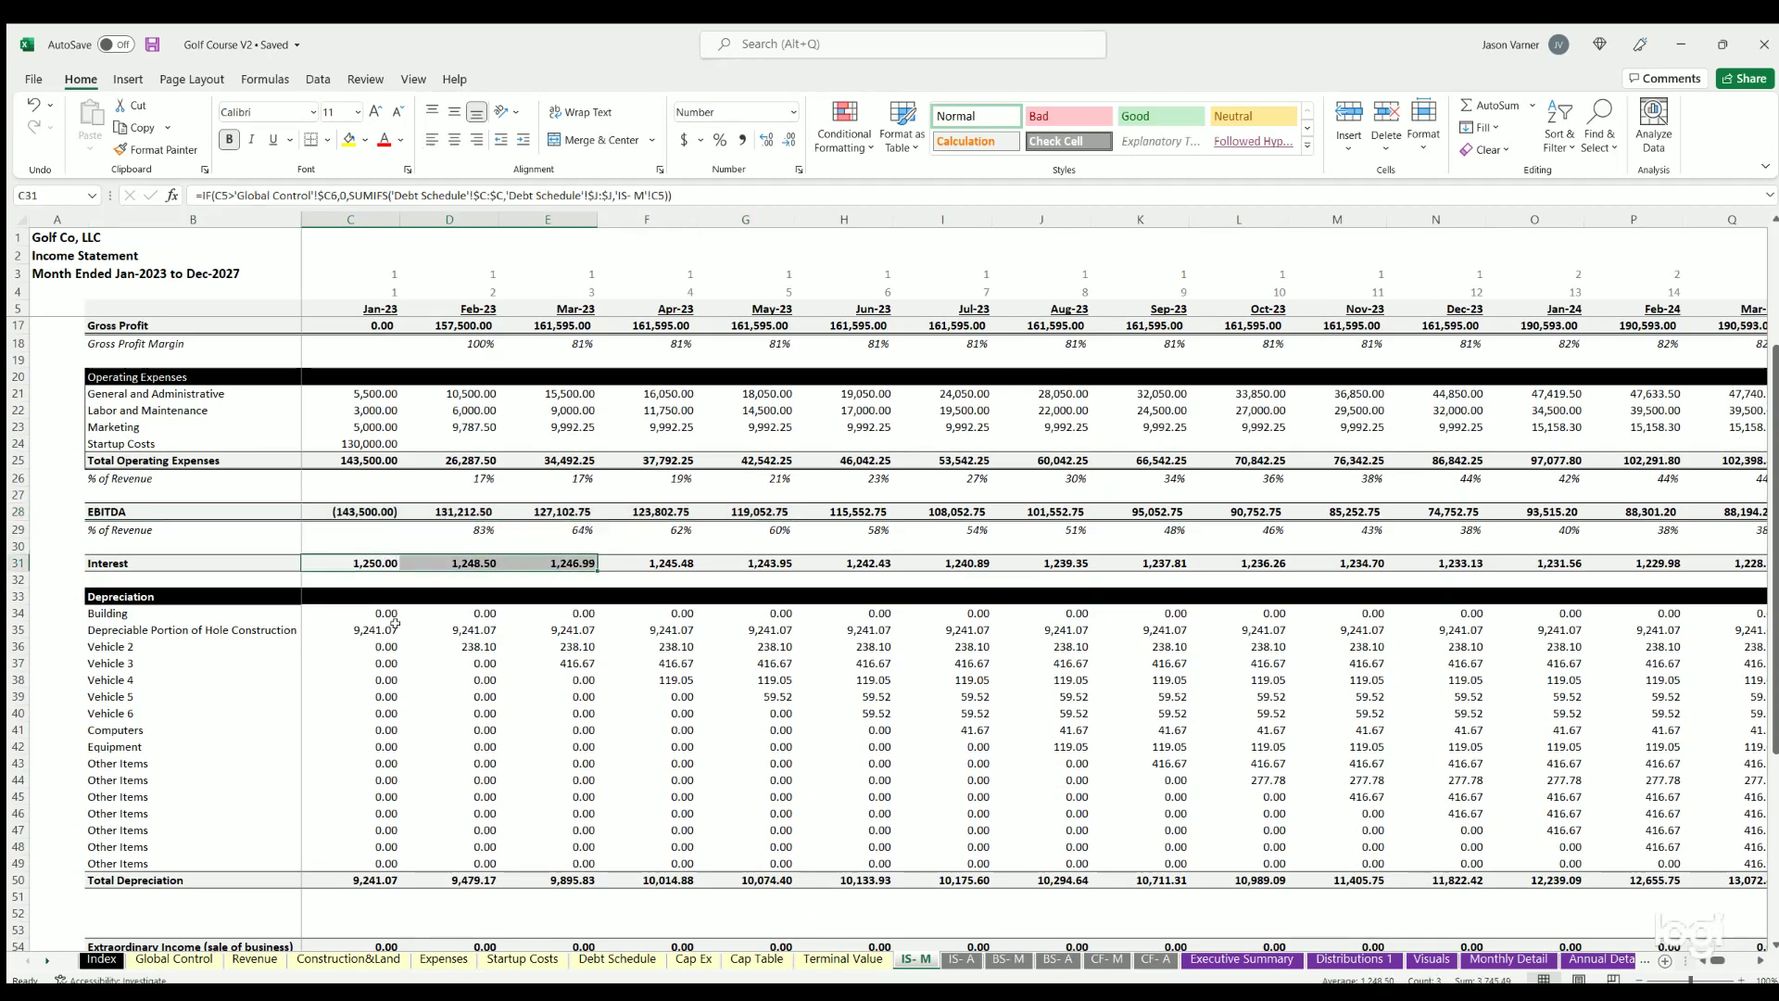
{"action": "scroll", "coordinate": [394, 623], "scroll_direction": "down", "scroll_amount": 4}
Step: Review the monthly depreciation block and Jan-23 Taxable Income, income tax and Net Income formulas
{"action": "left_click_drag", "start_coordinate": [377, 427], "coordinate": [1130, 670]}
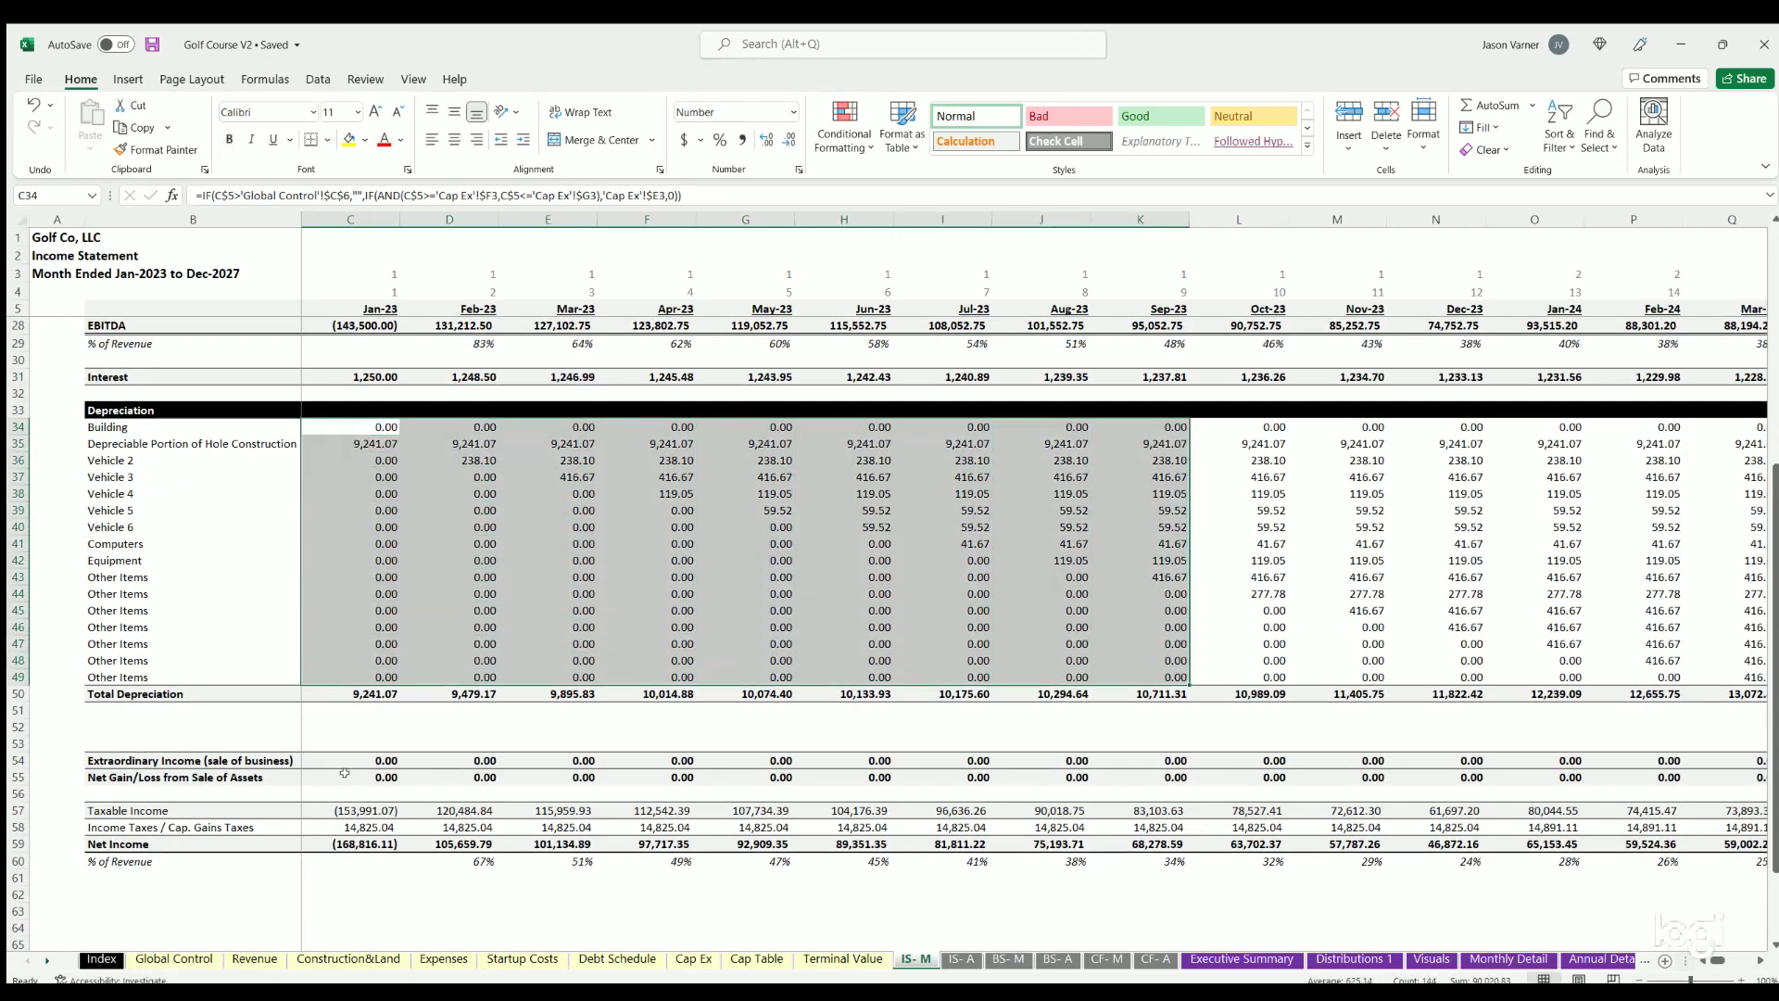
{"action": "left_click", "coordinate": [361, 810]}
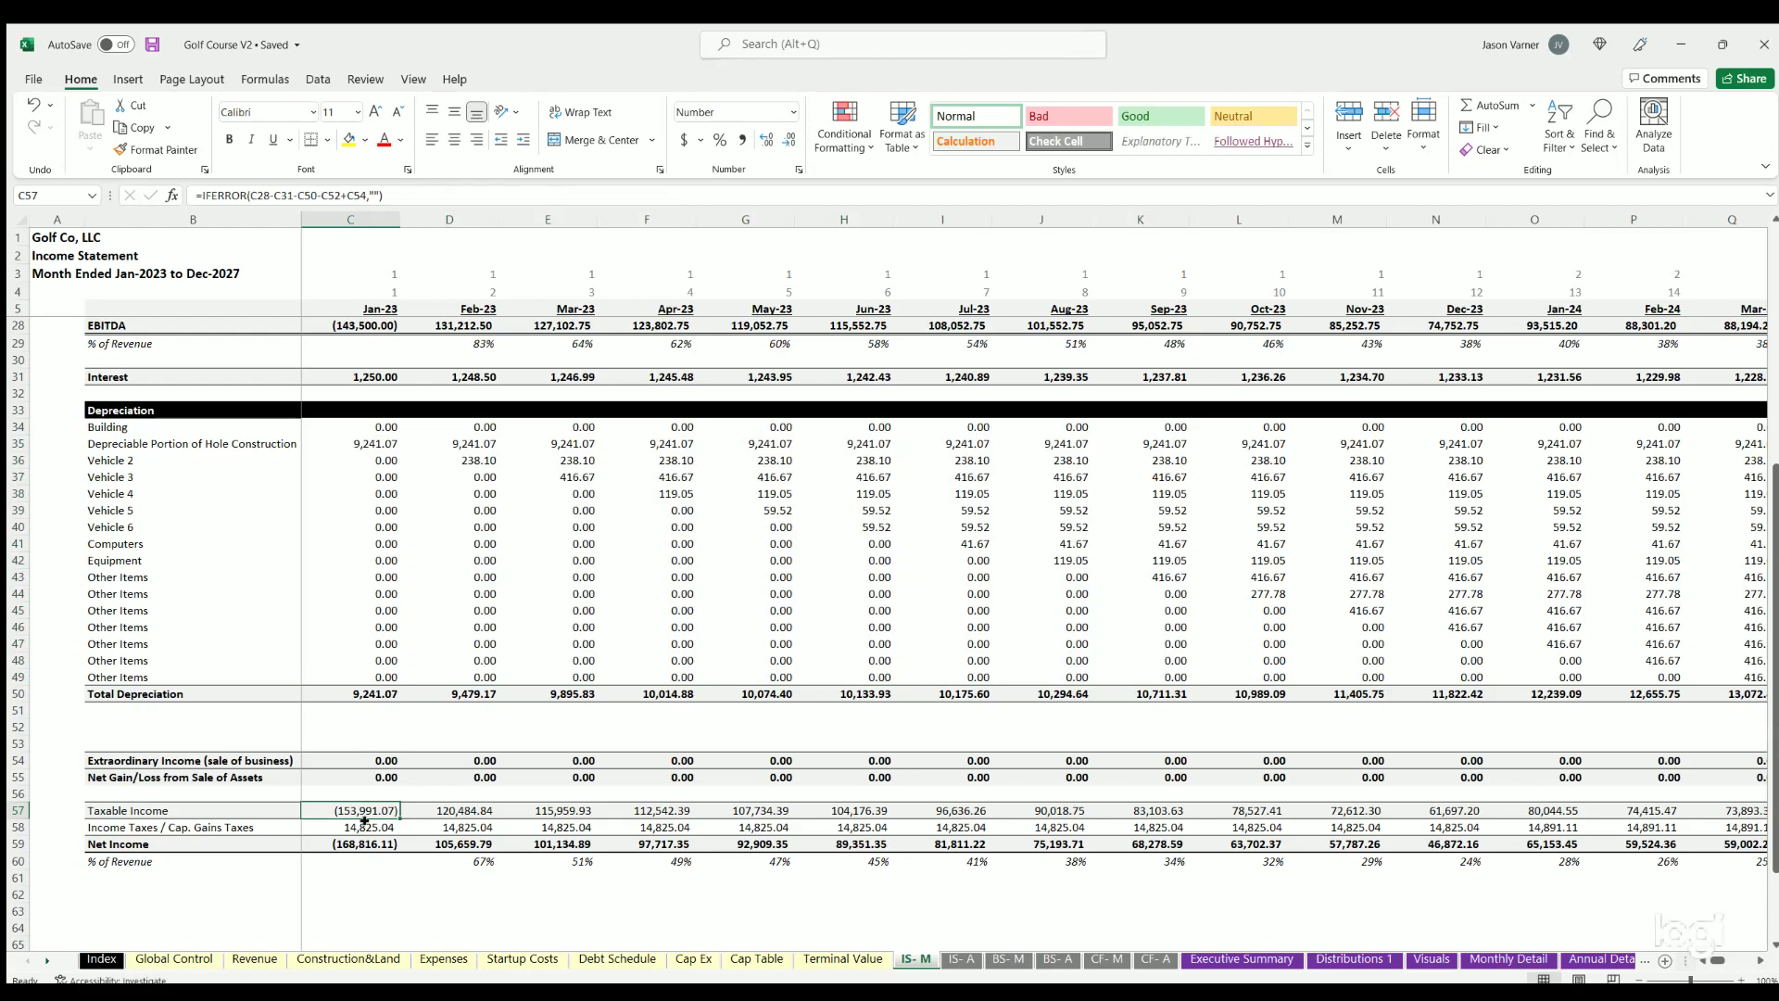
{"action": "left_click", "coordinate": [365, 822]}
{"action": "left_click", "coordinate": [362, 842]}
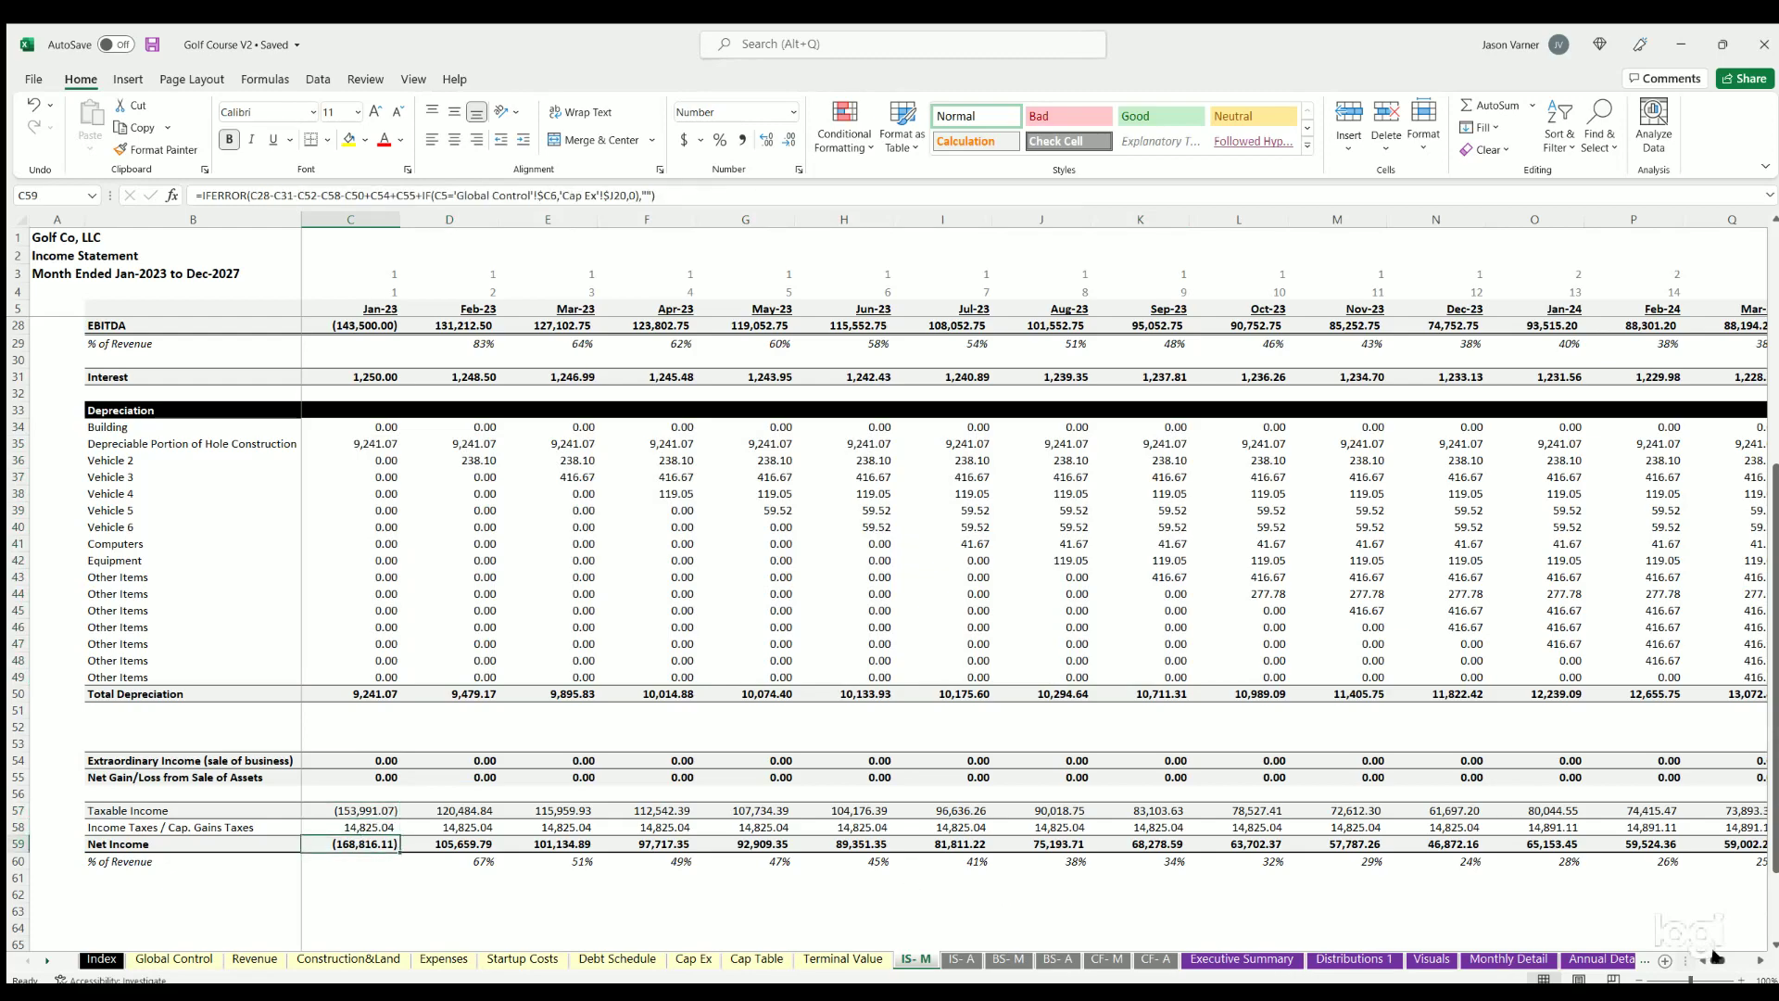
{"action": "mouse_move", "coordinate": [1717, 961]}
{"action": "left_mouse_down"}
{"action": "mouse_move", "coordinate": [1742, 960]}
{"action": "mouse_move", "coordinate": [1719, 960]}
{"action": "left_mouse_up"}
Step: Scroll through the yearly income statement on IS- A
{"action": "left_click", "coordinate": [964, 959]}
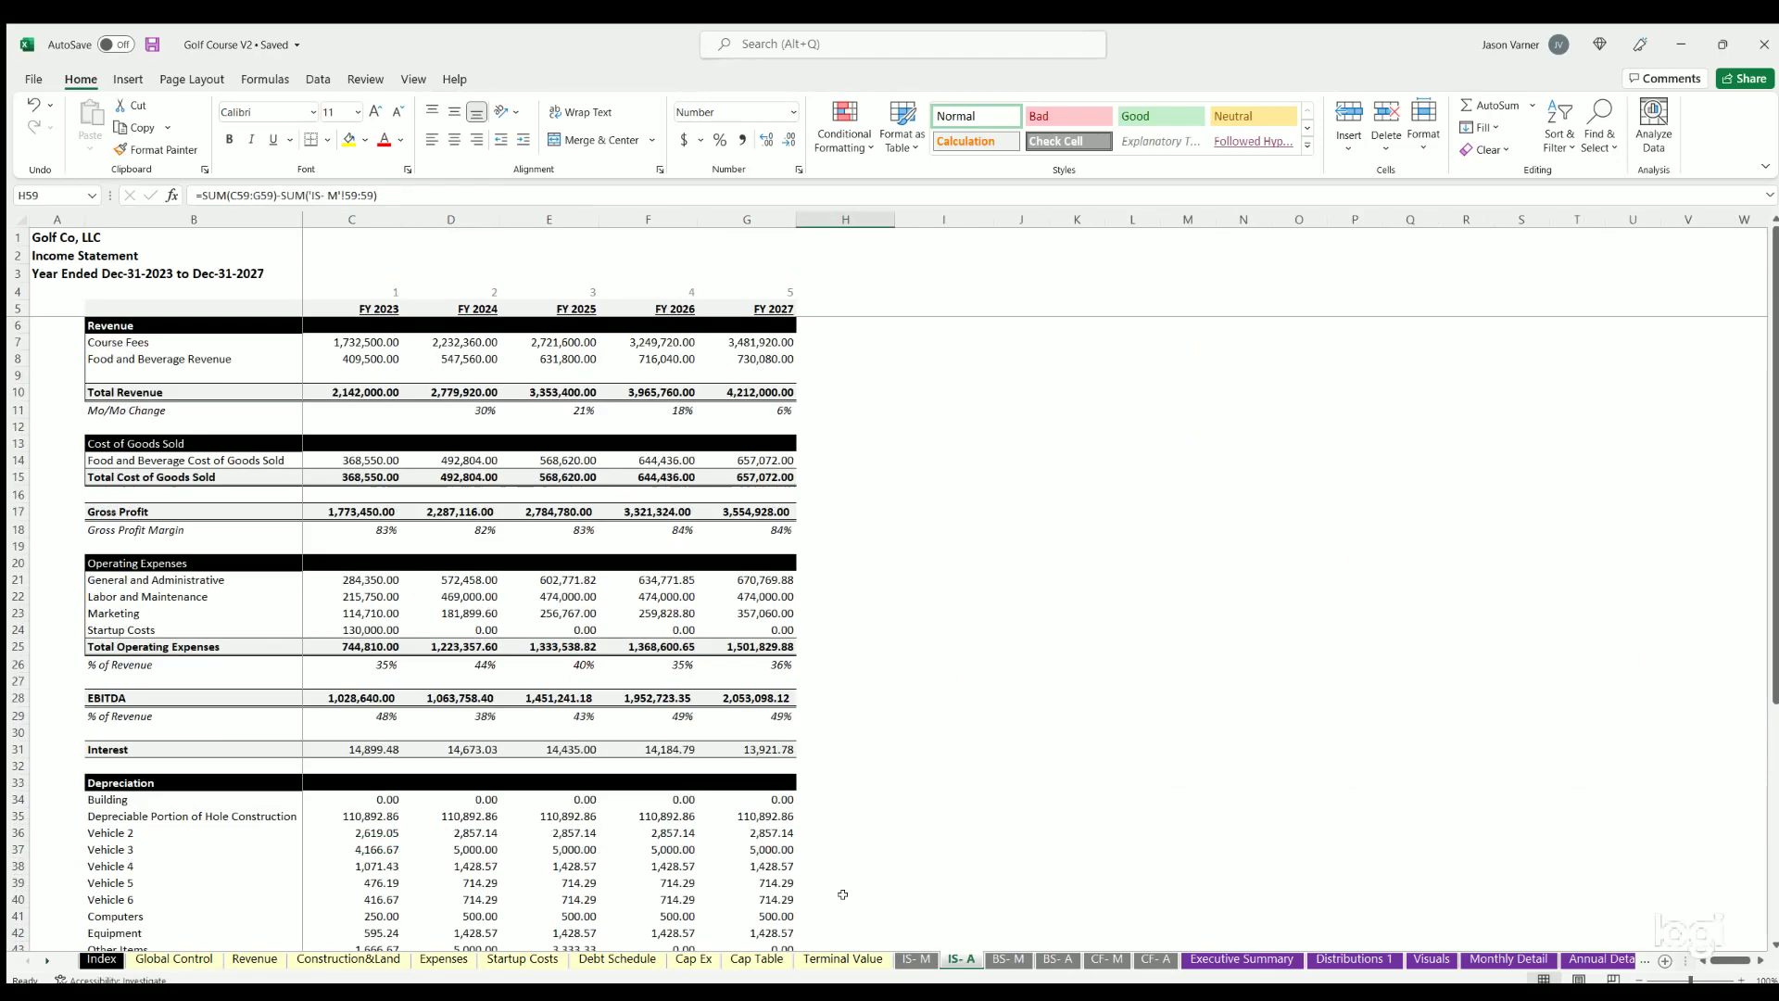
{"action": "scroll", "coordinate": [425, 660], "scroll_direction": "down", "scroll_amount": 11}
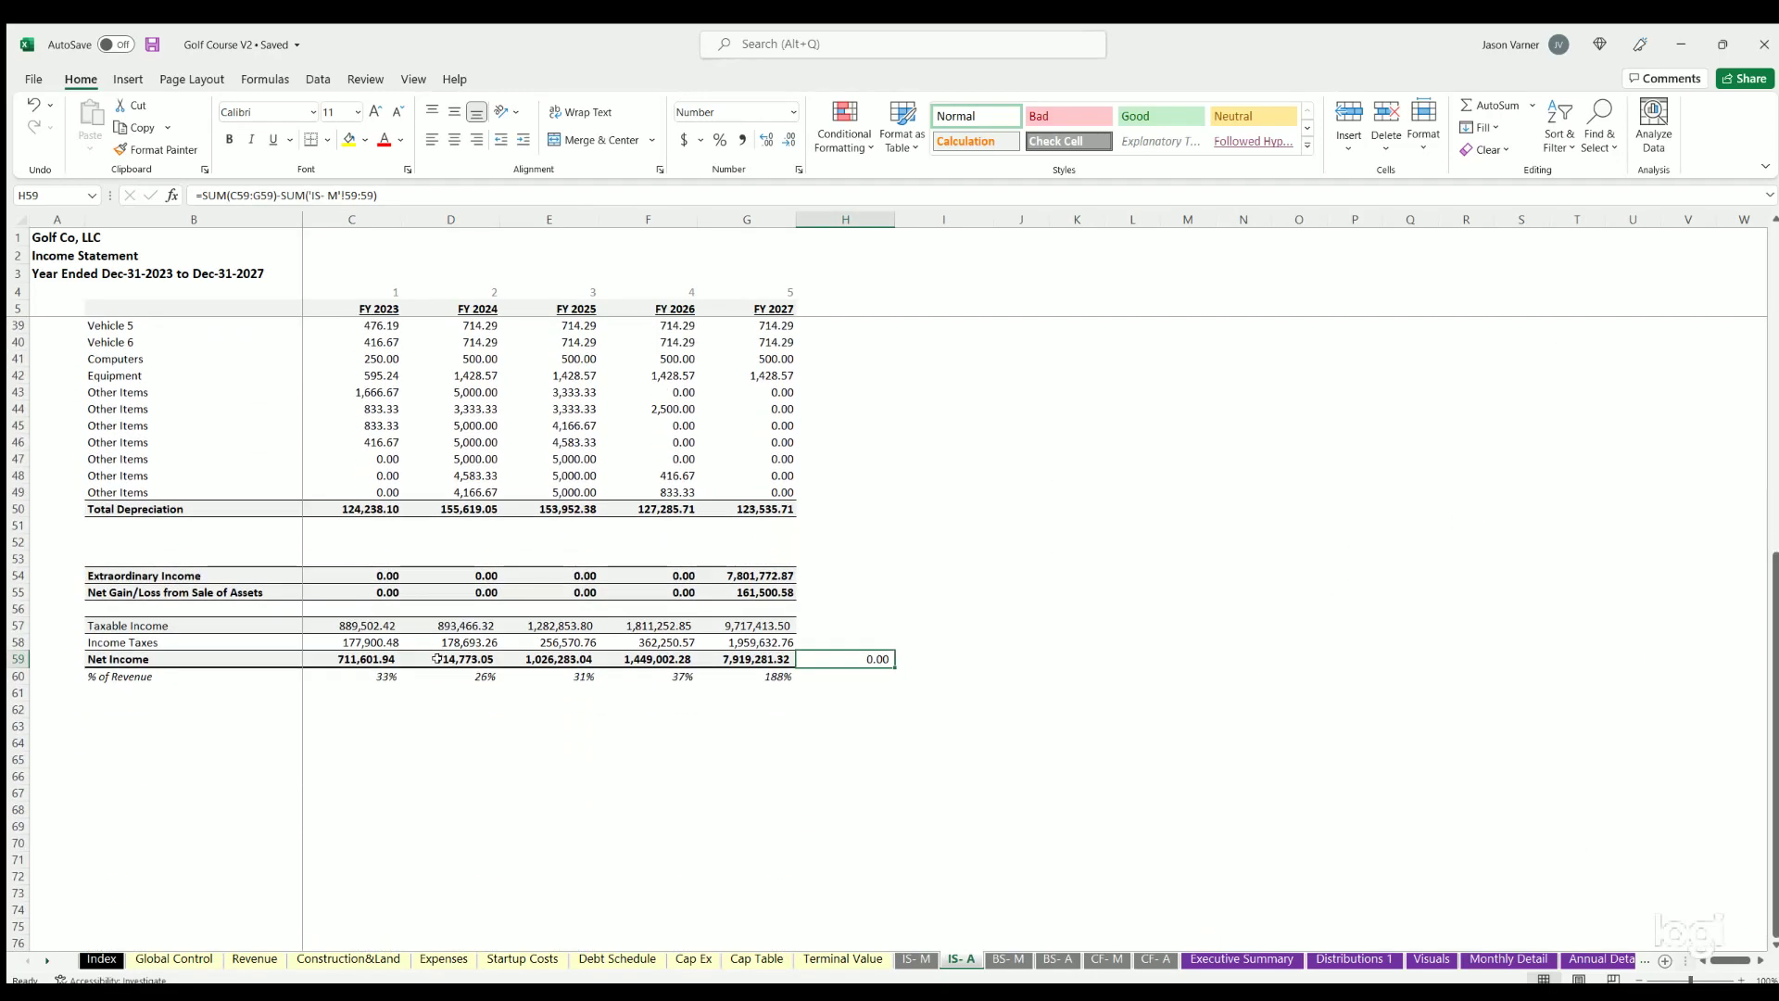
{"action": "scroll", "coordinate": [510, 713], "scroll_direction": "up", "scroll_amount": 11}
Step: On BS- M, highlight the Cash row, non-current asset balances and Jan-23/Feb-23 Total Assets
{"action": "left_click", "coordinate": [1009, 959]}
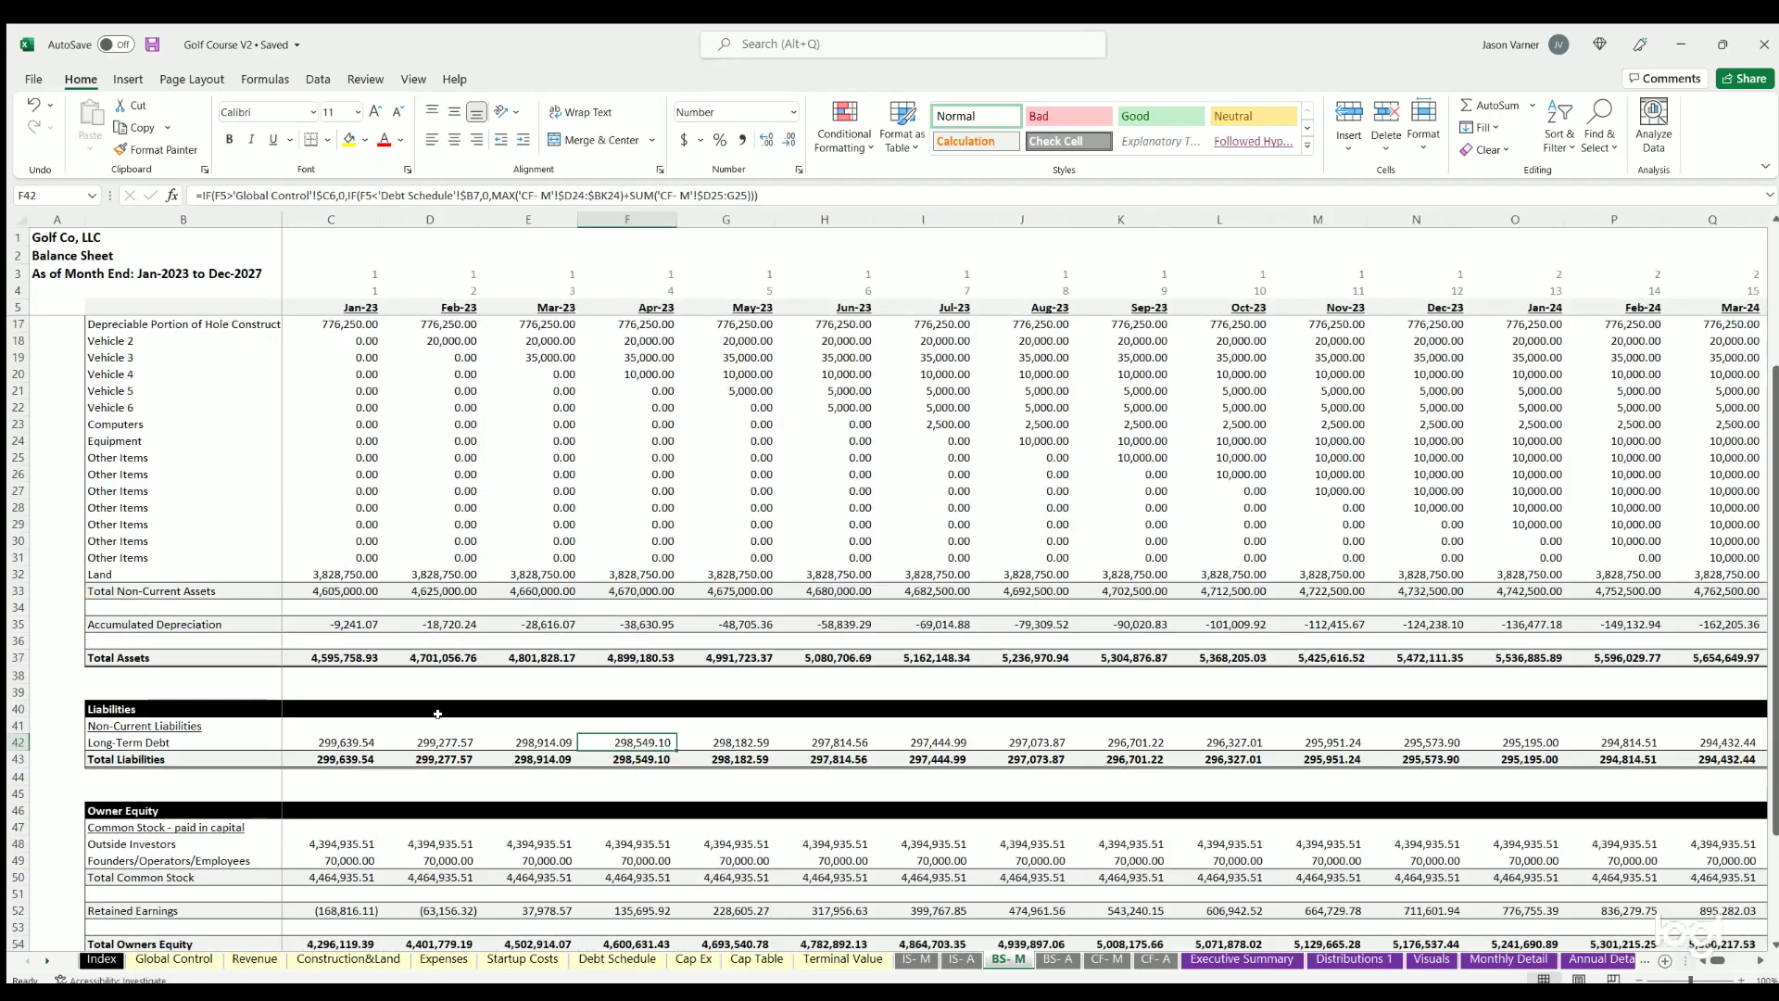
{"action": "scroll", "coordinate": [443, 714], "scroll_direction": "up", "scroll_amount": 4}
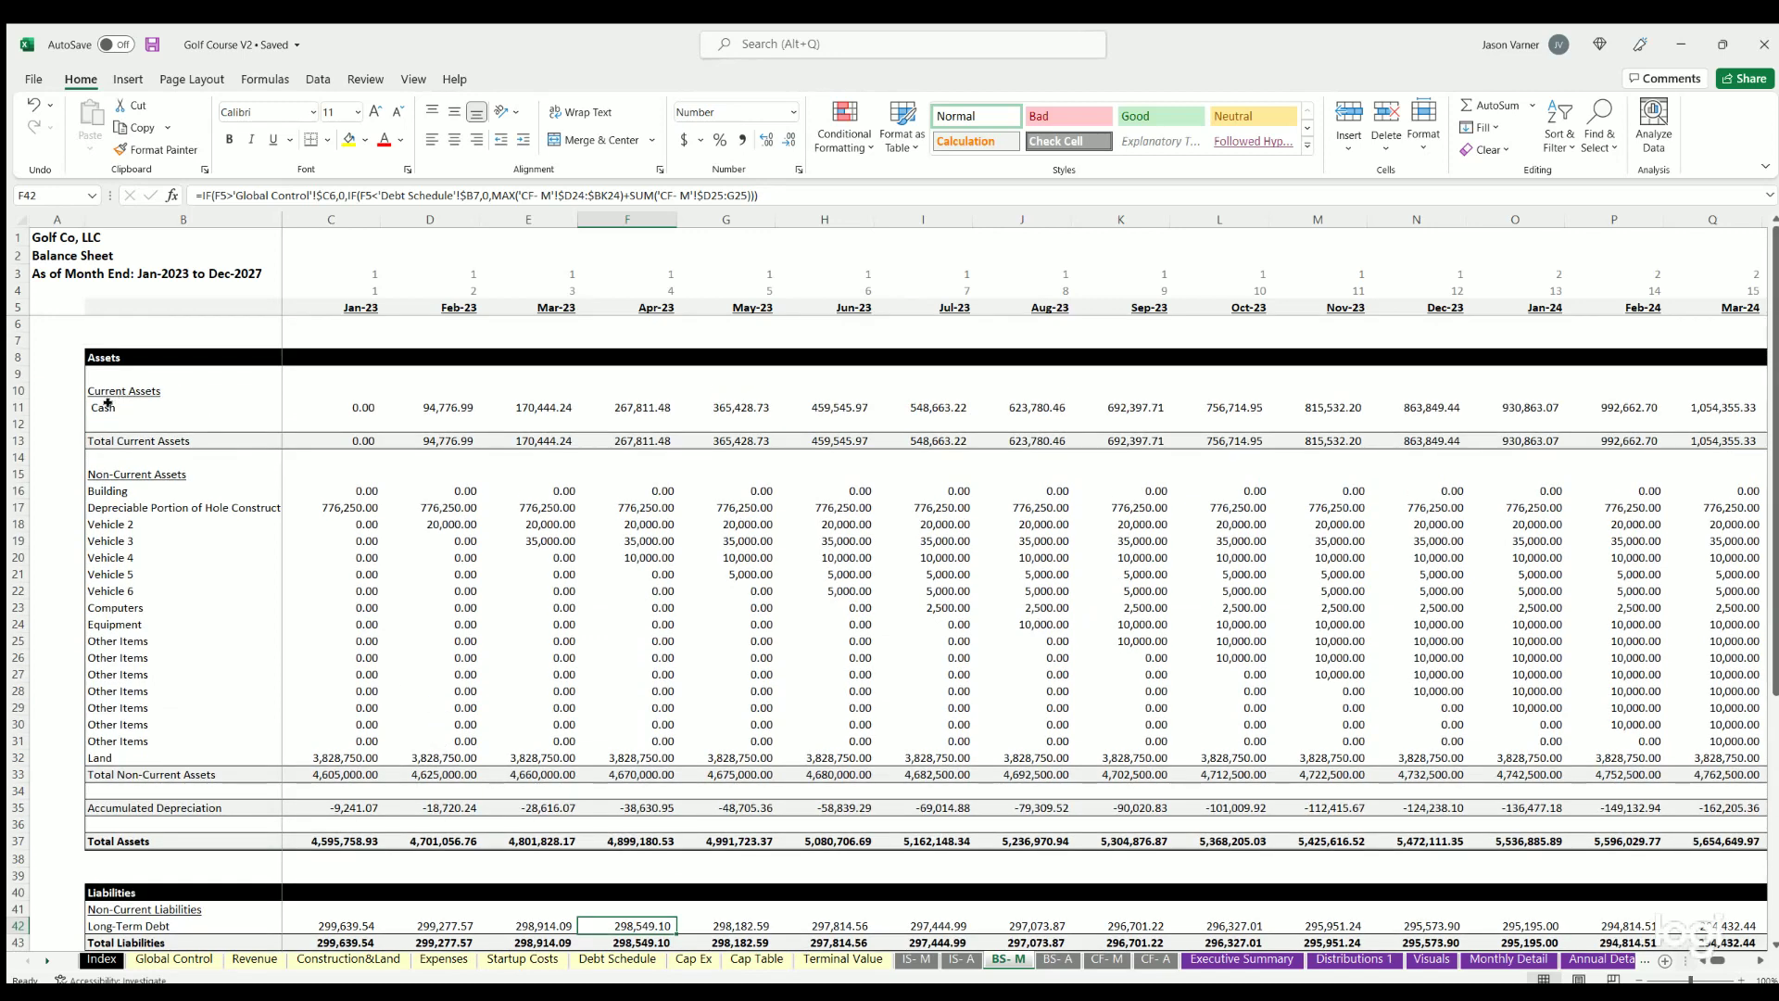
{"action": "left_click_drag", "start_coordinate": [107, 404], "coordinate": [512, 408]}
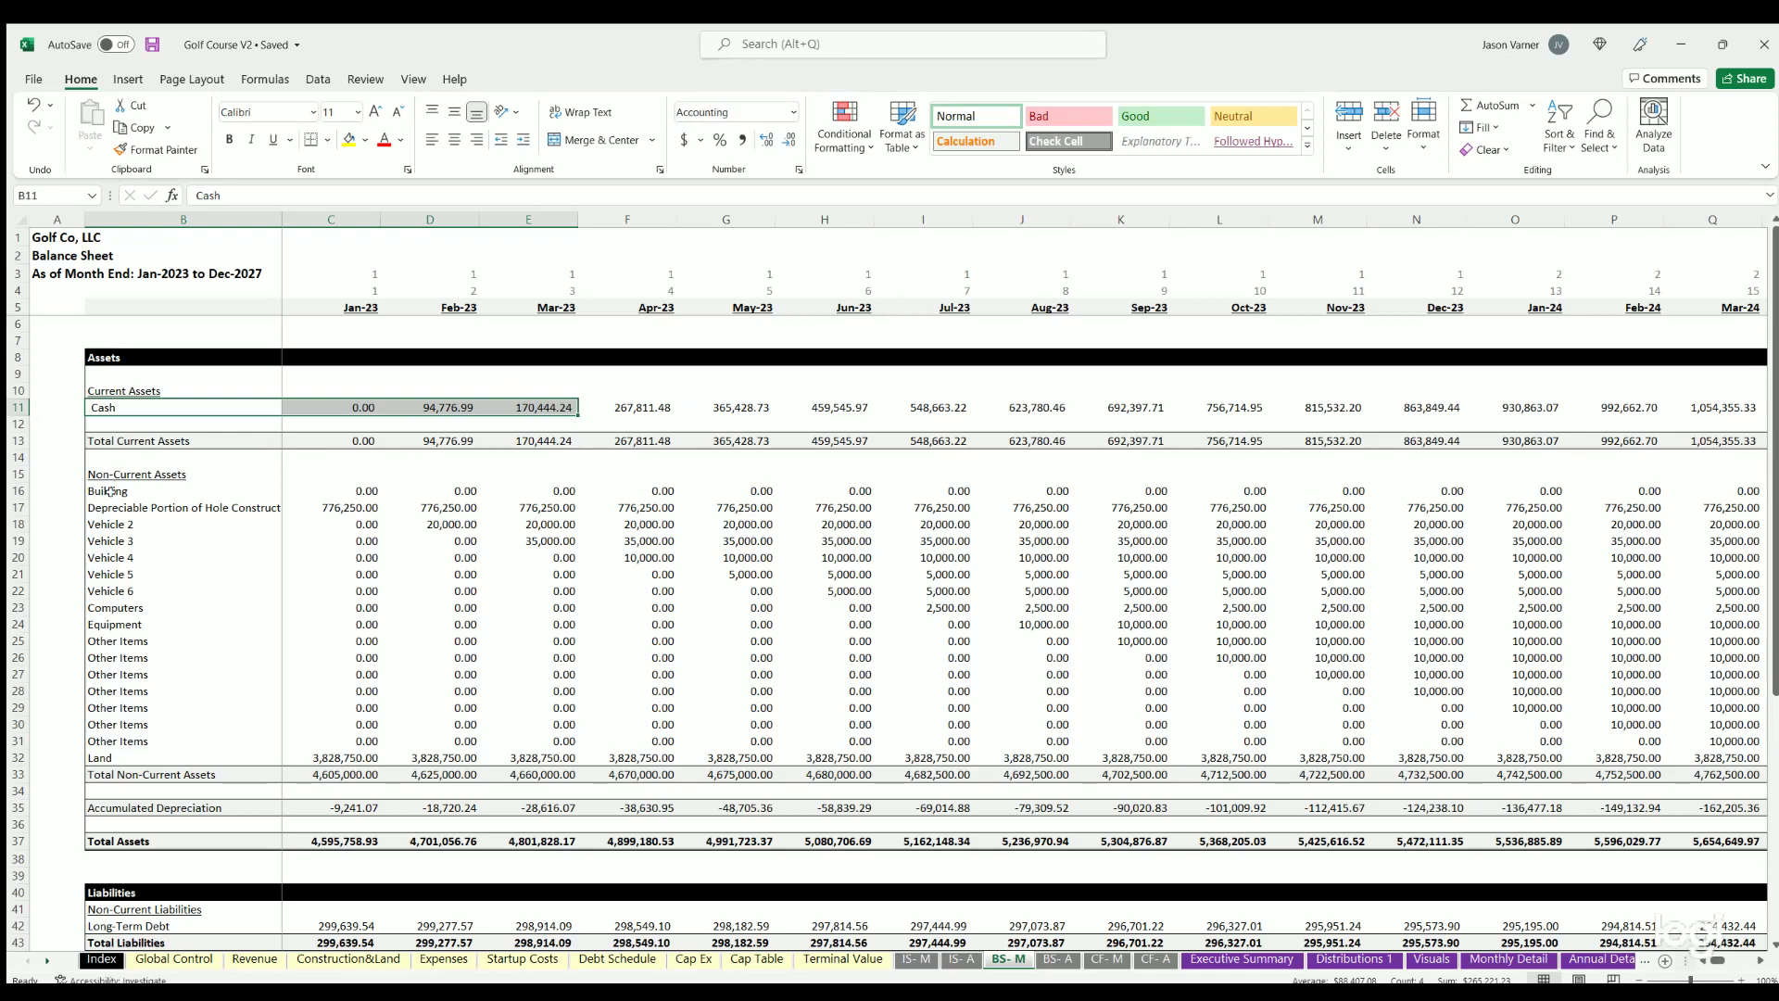
{"action": "left_click_drag", "start_coordinate": [125, 490], "coordinate": [801, 760]}
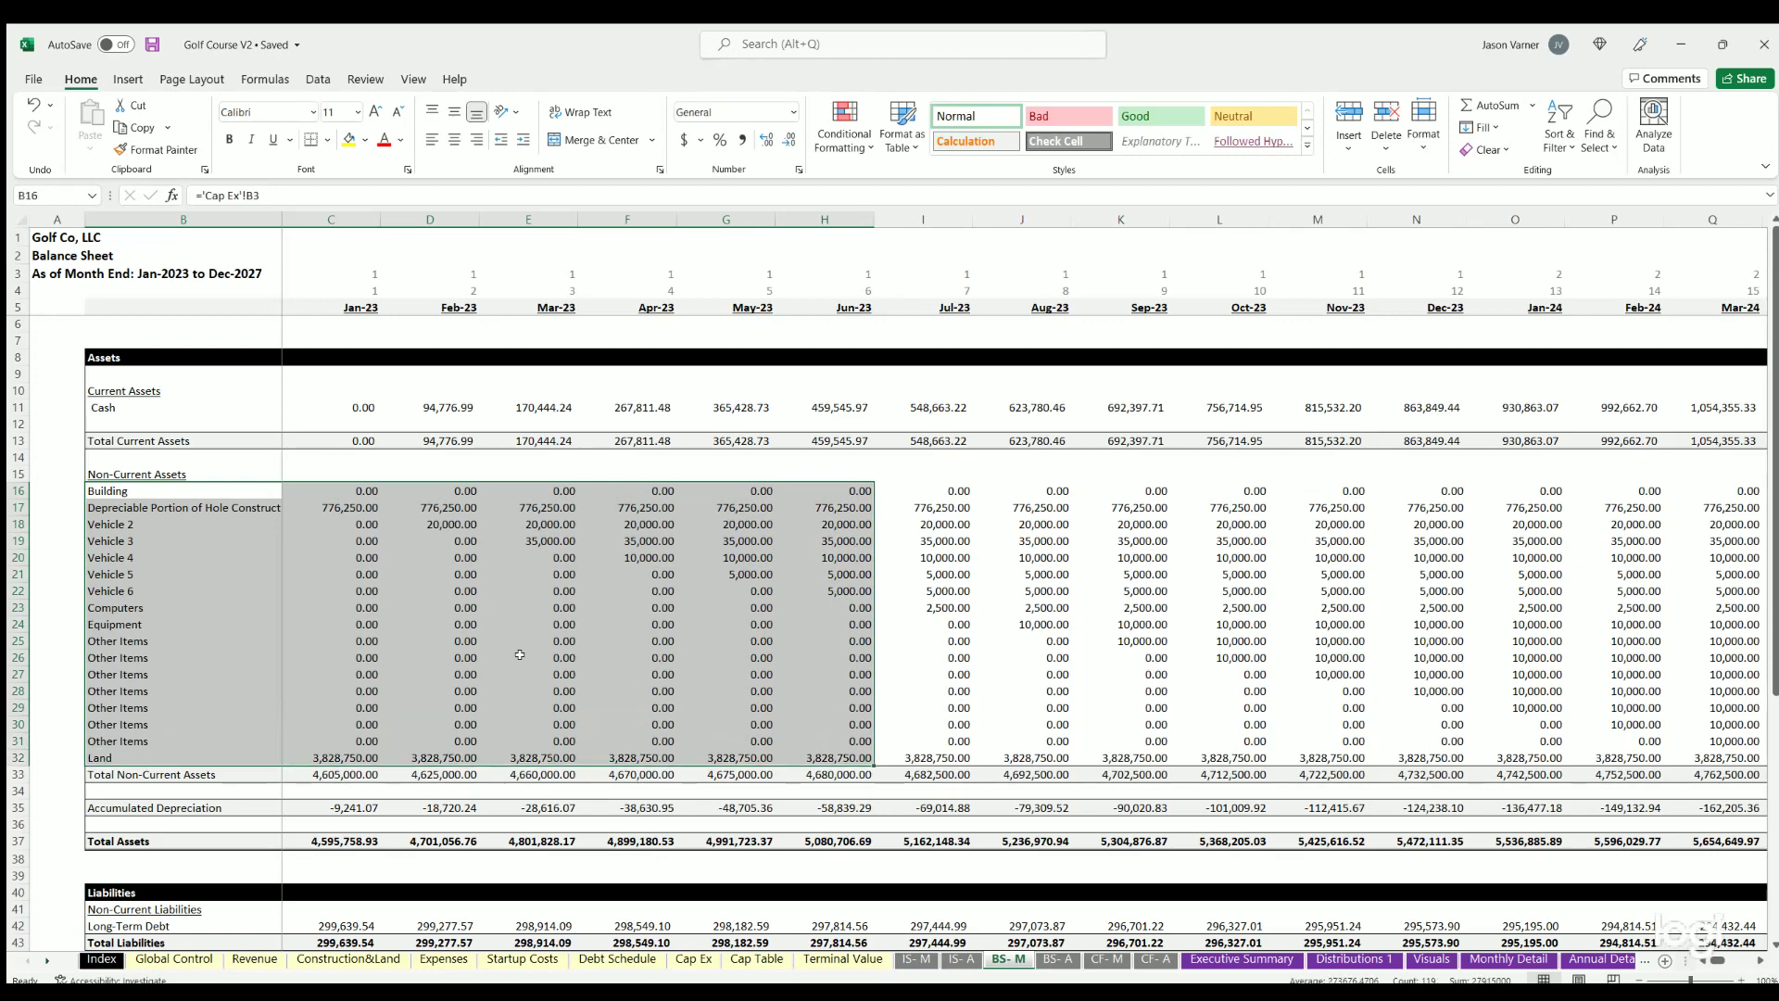
{"action": "scroll", "coordinate": [304, 594], "scroll_direction": "down", "scroll_amount": 4}
{"action": "left_click_drag", "start_coordinate": [140, 623], "coordinate": [579, 618]}
{"action": "left_click_drag", "start_coordinate": [331, 657], "coordinate": [430, 657]}
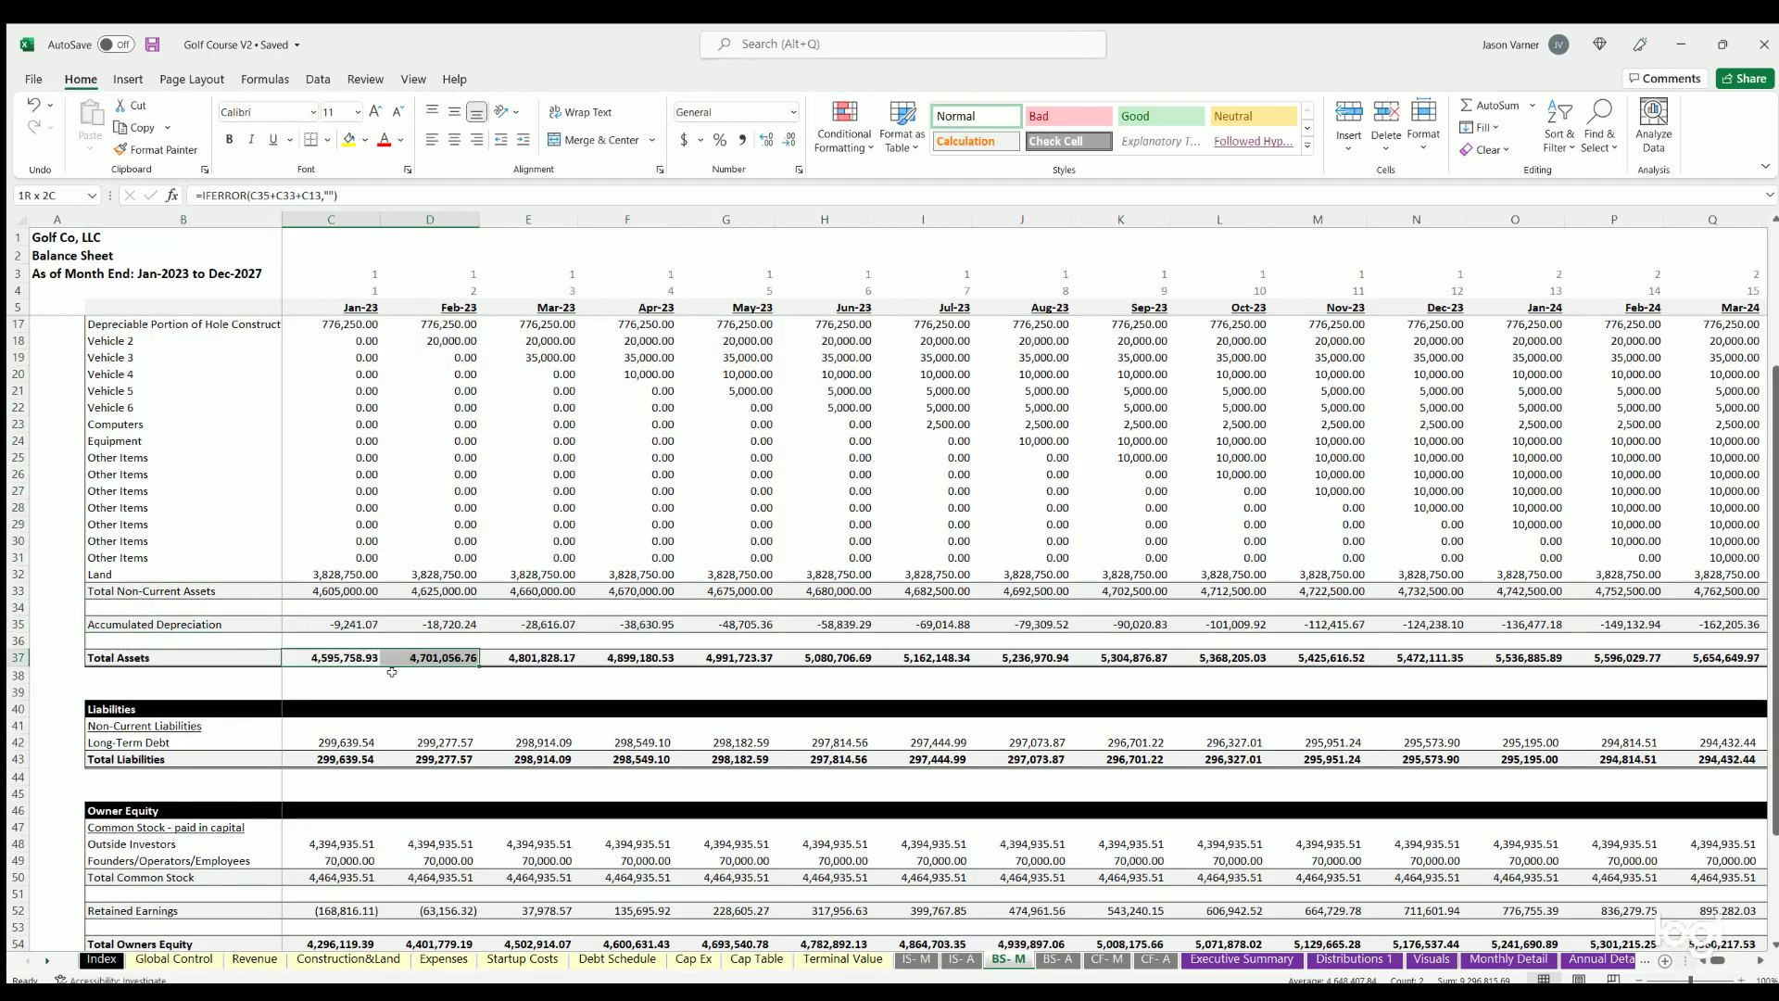
{"action": "left_click_drag", "start_coordinate": [323, 742], "coordinate": [630, 744]}
Step: Compare the Jan-23 through Mar-23 Long-Term Debt formulas on the monthly balance sheet
{"action": "scroll", "coordinate": [329, 556], "scroll_direction": "down", "scroll_amount": 4}
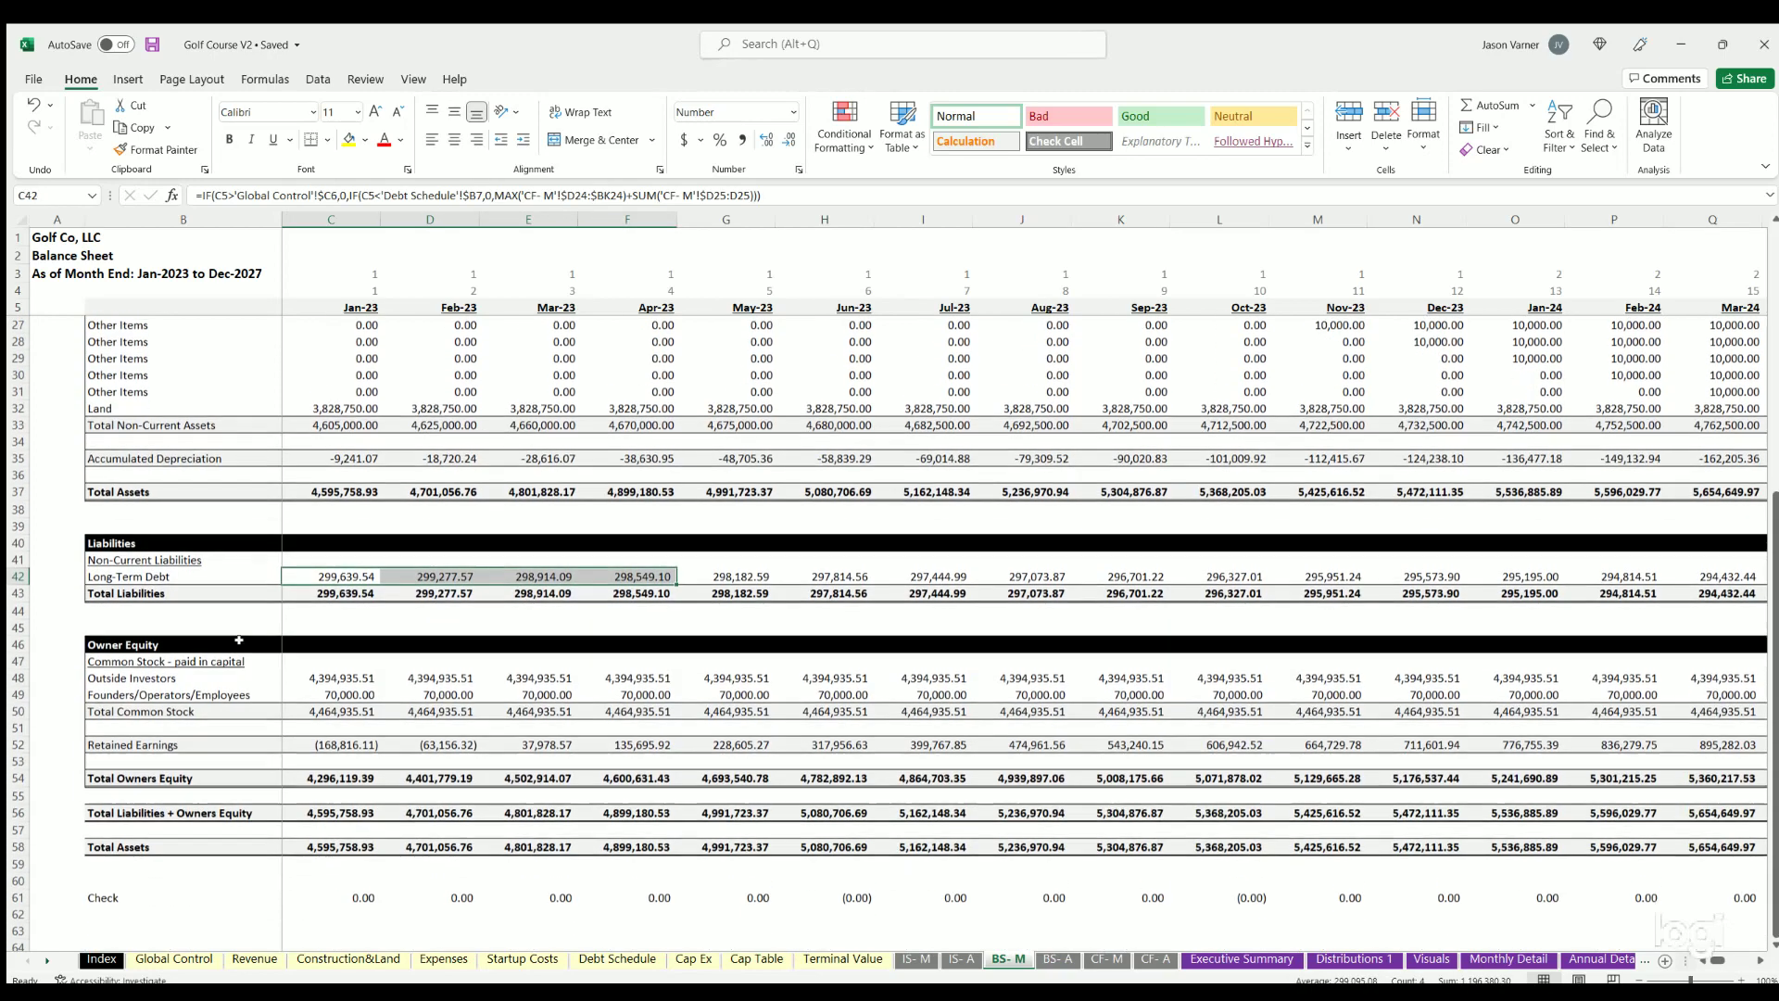
{"action": "left_click", "coordinate": [329, 556]}
{"action": "left_click", "coordinate": [427, 556]}
{"action": "left_click", "coordinate": [503, 555]}
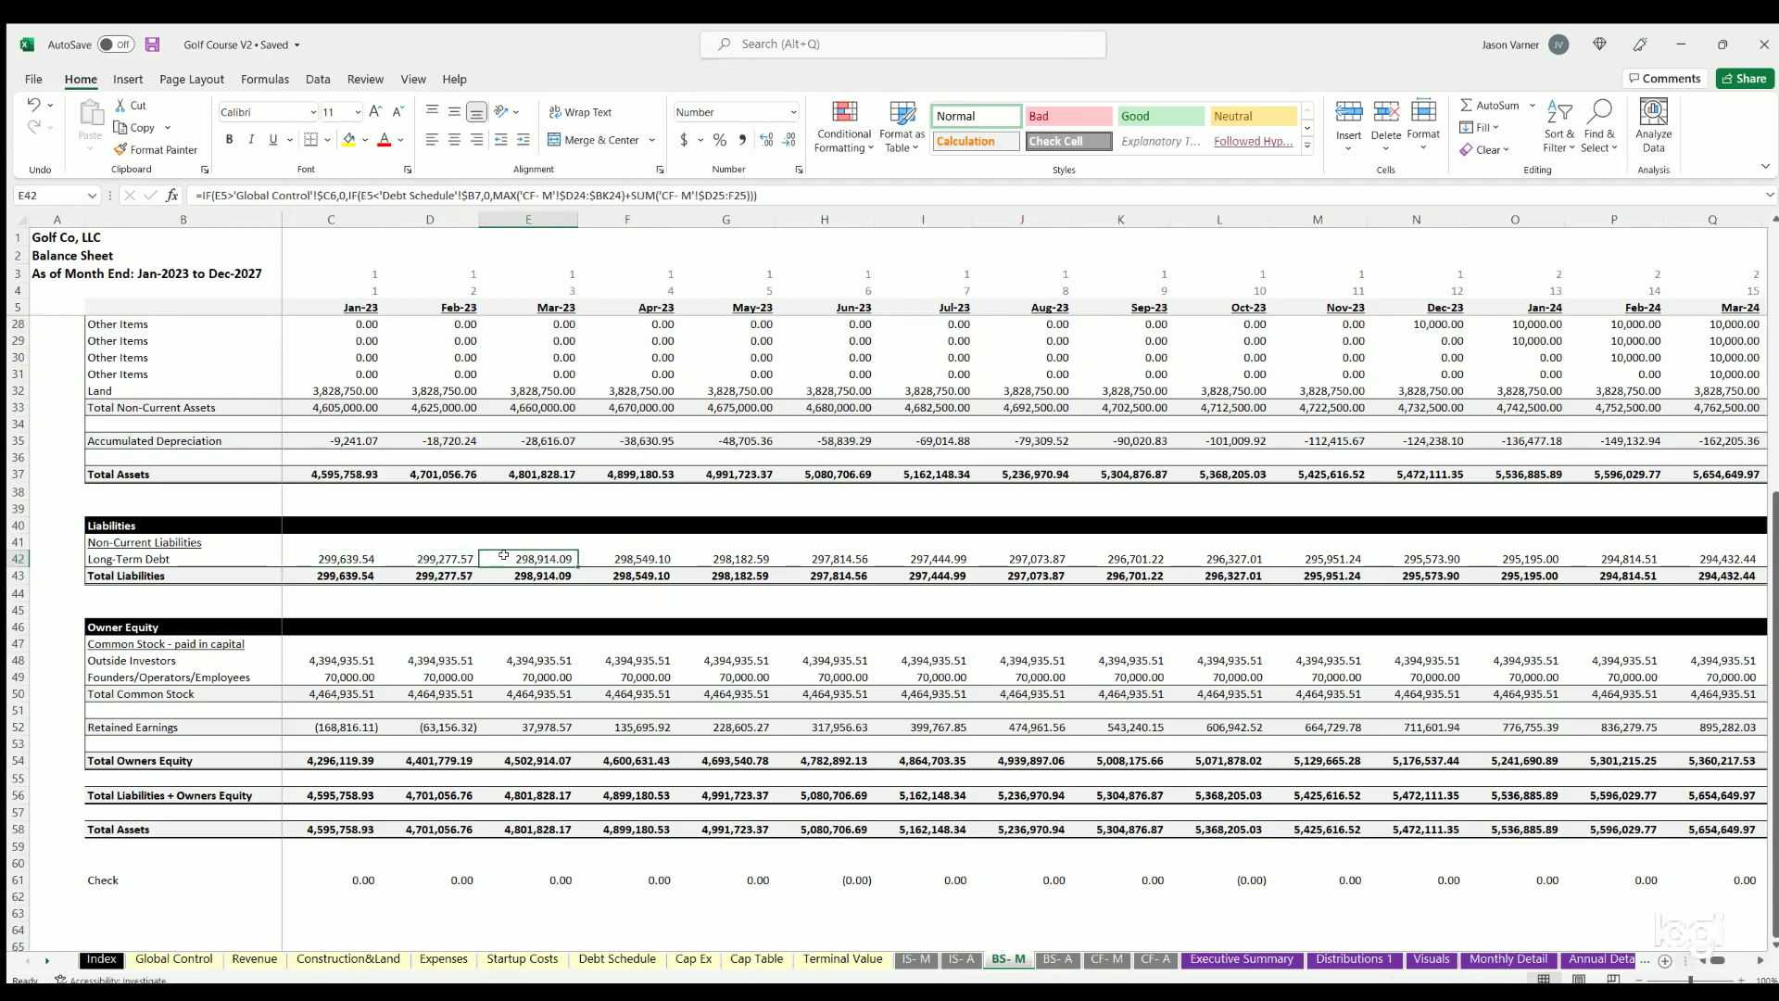
{"action": "left_click", "coordinate": [345, 558]}
{"action": "left_click", "coordinate": [433, 554]}
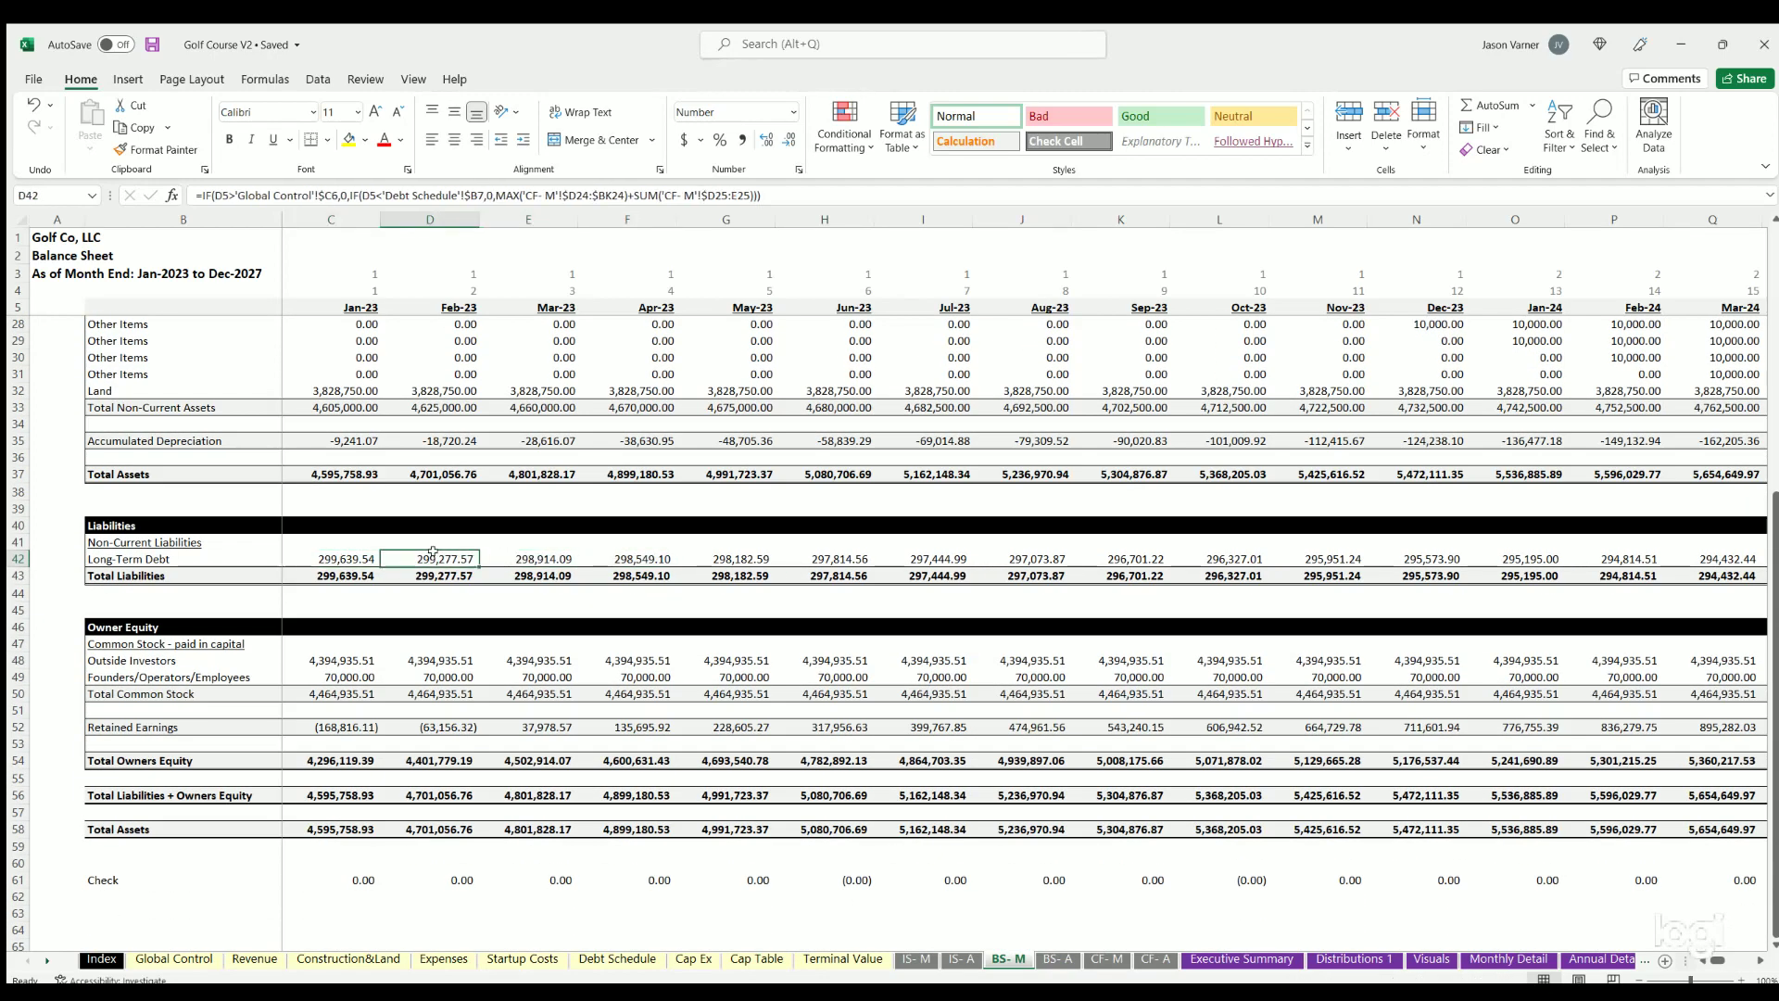
{"action": "left_click", "coordinate": [539, 554]}
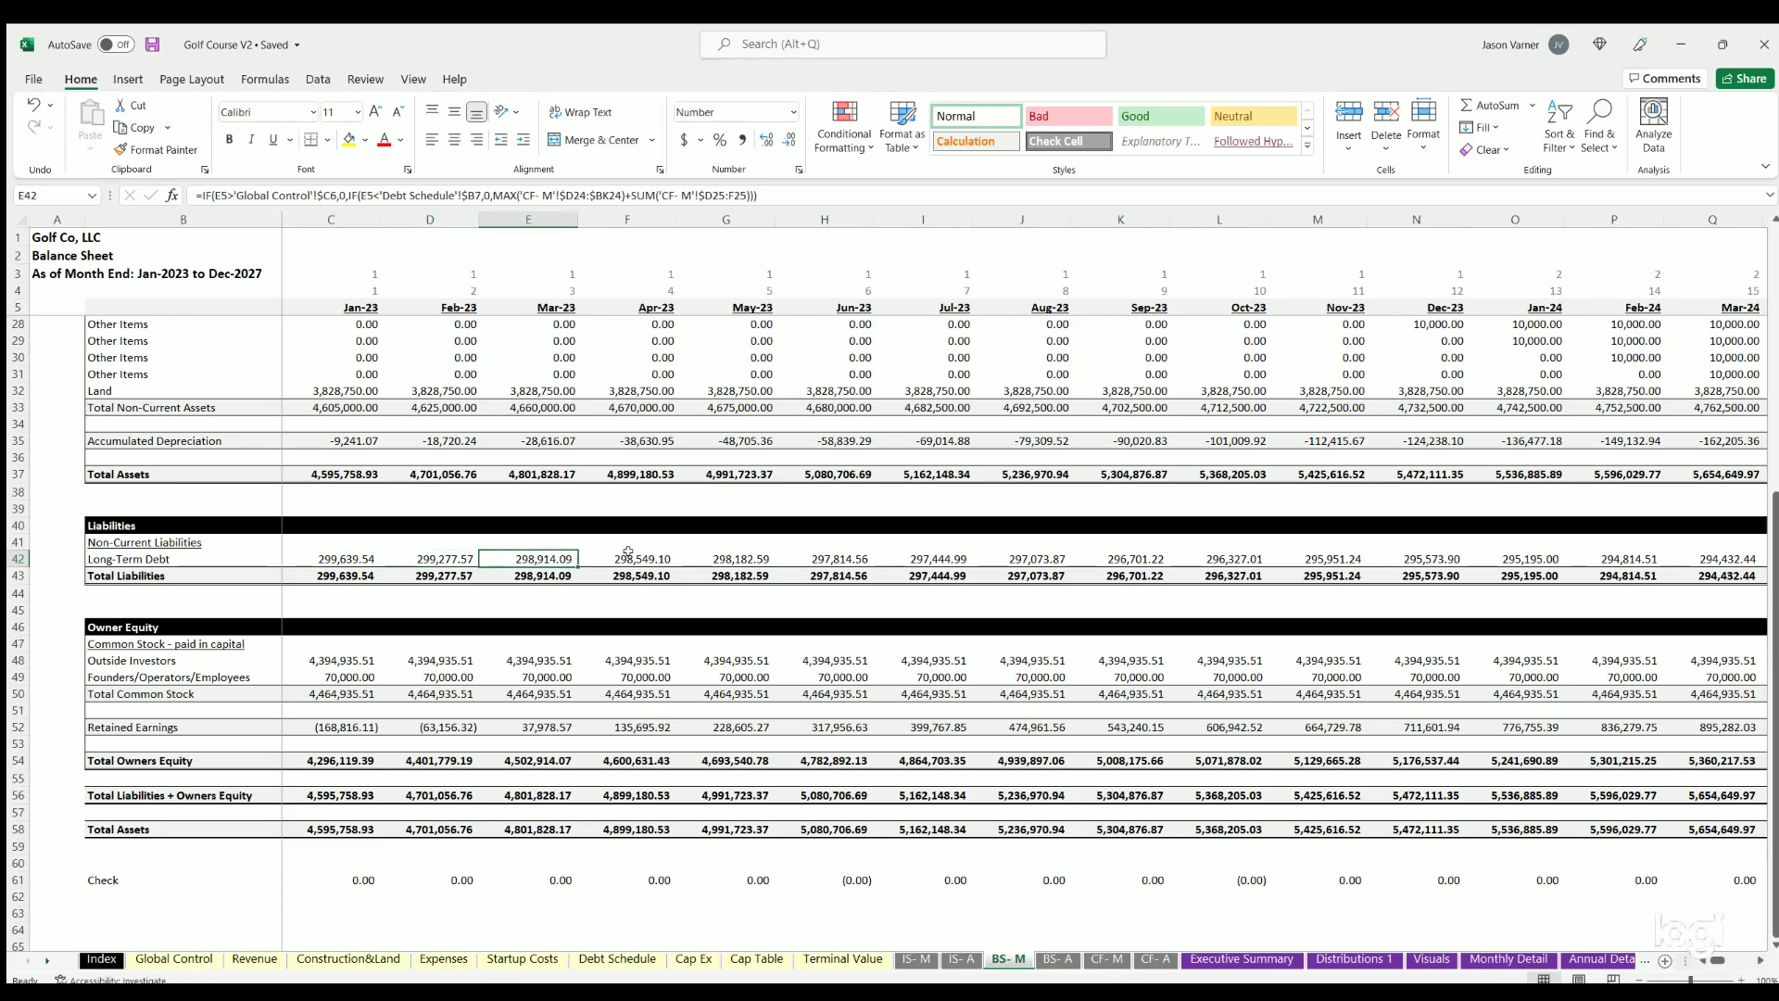
{"action": "left_click", "coordinate": [342, 554]}
{"action": "key", "text": "Right"}
{"action": "key", "text": "Right"}
Step: Inspect the stock, Retained Earnings, Total Owners Equity, liabilities-plus-equity and Jan-23 Total Assets formulas
{"action": "left_click", "coordinate": [328, 656]}
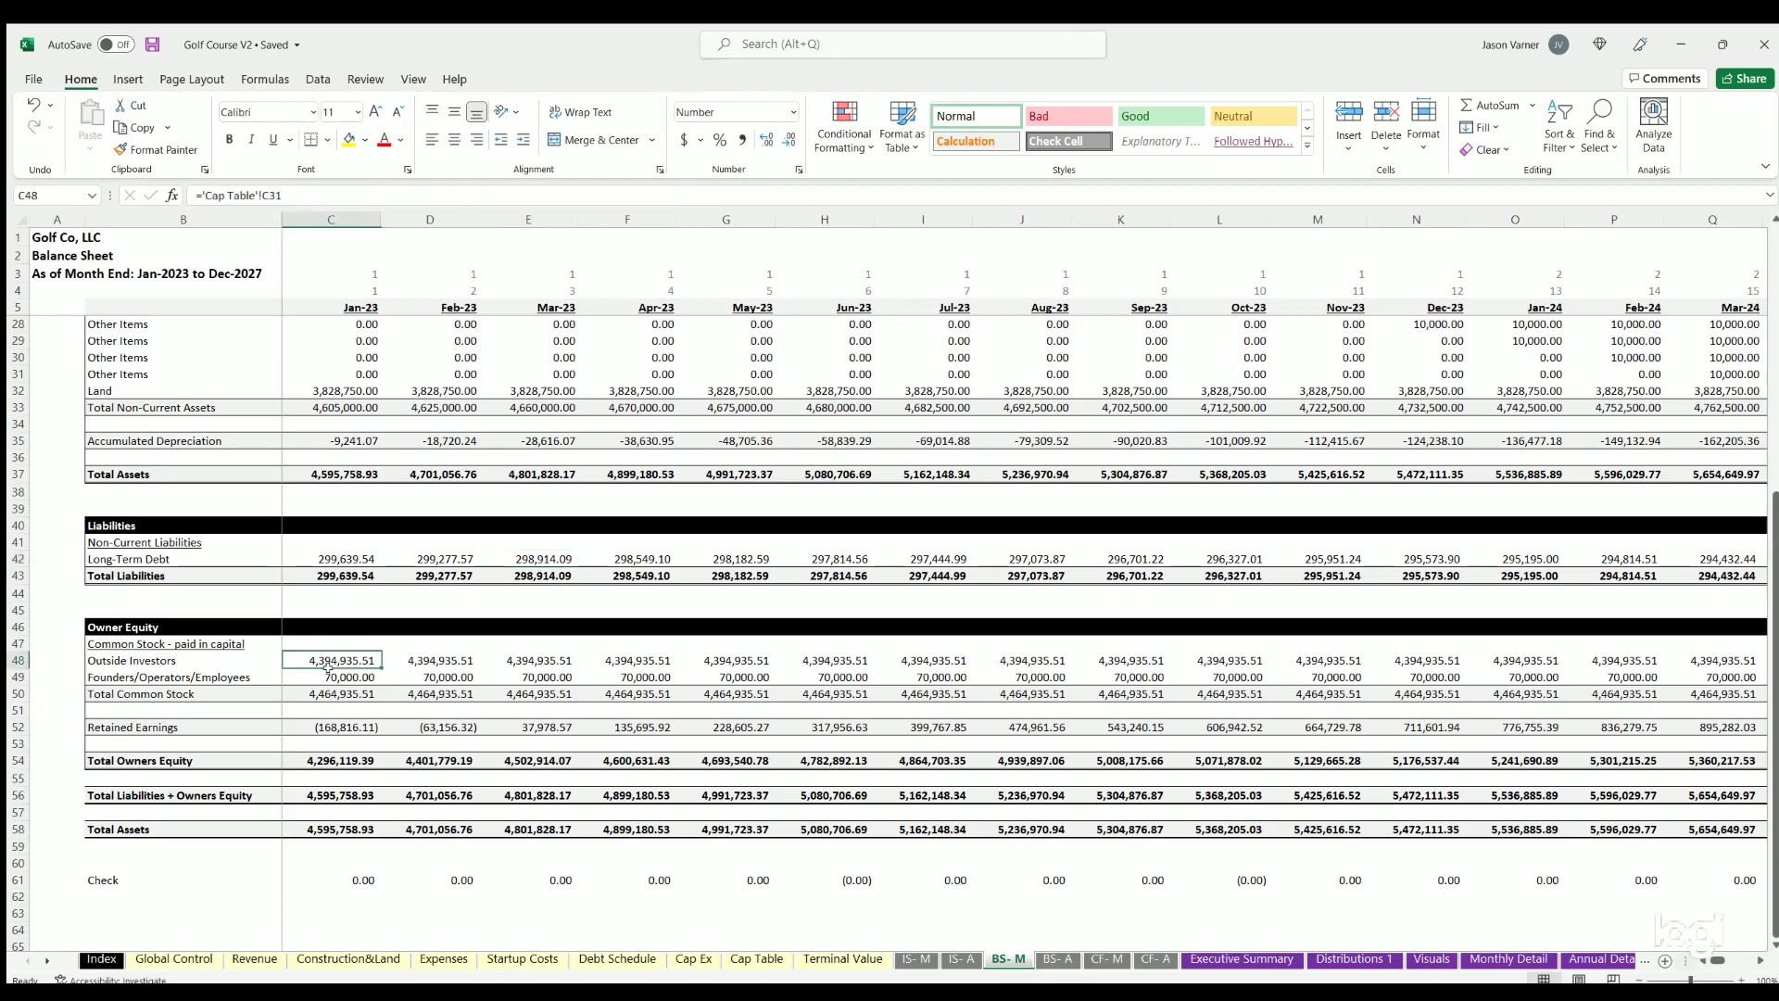
{"action": "key", "text": "shift+Down"}
{"action": "scroll", "coordinate": [438, 651], "scroll_direction": "down", "scroll_amount": 4}
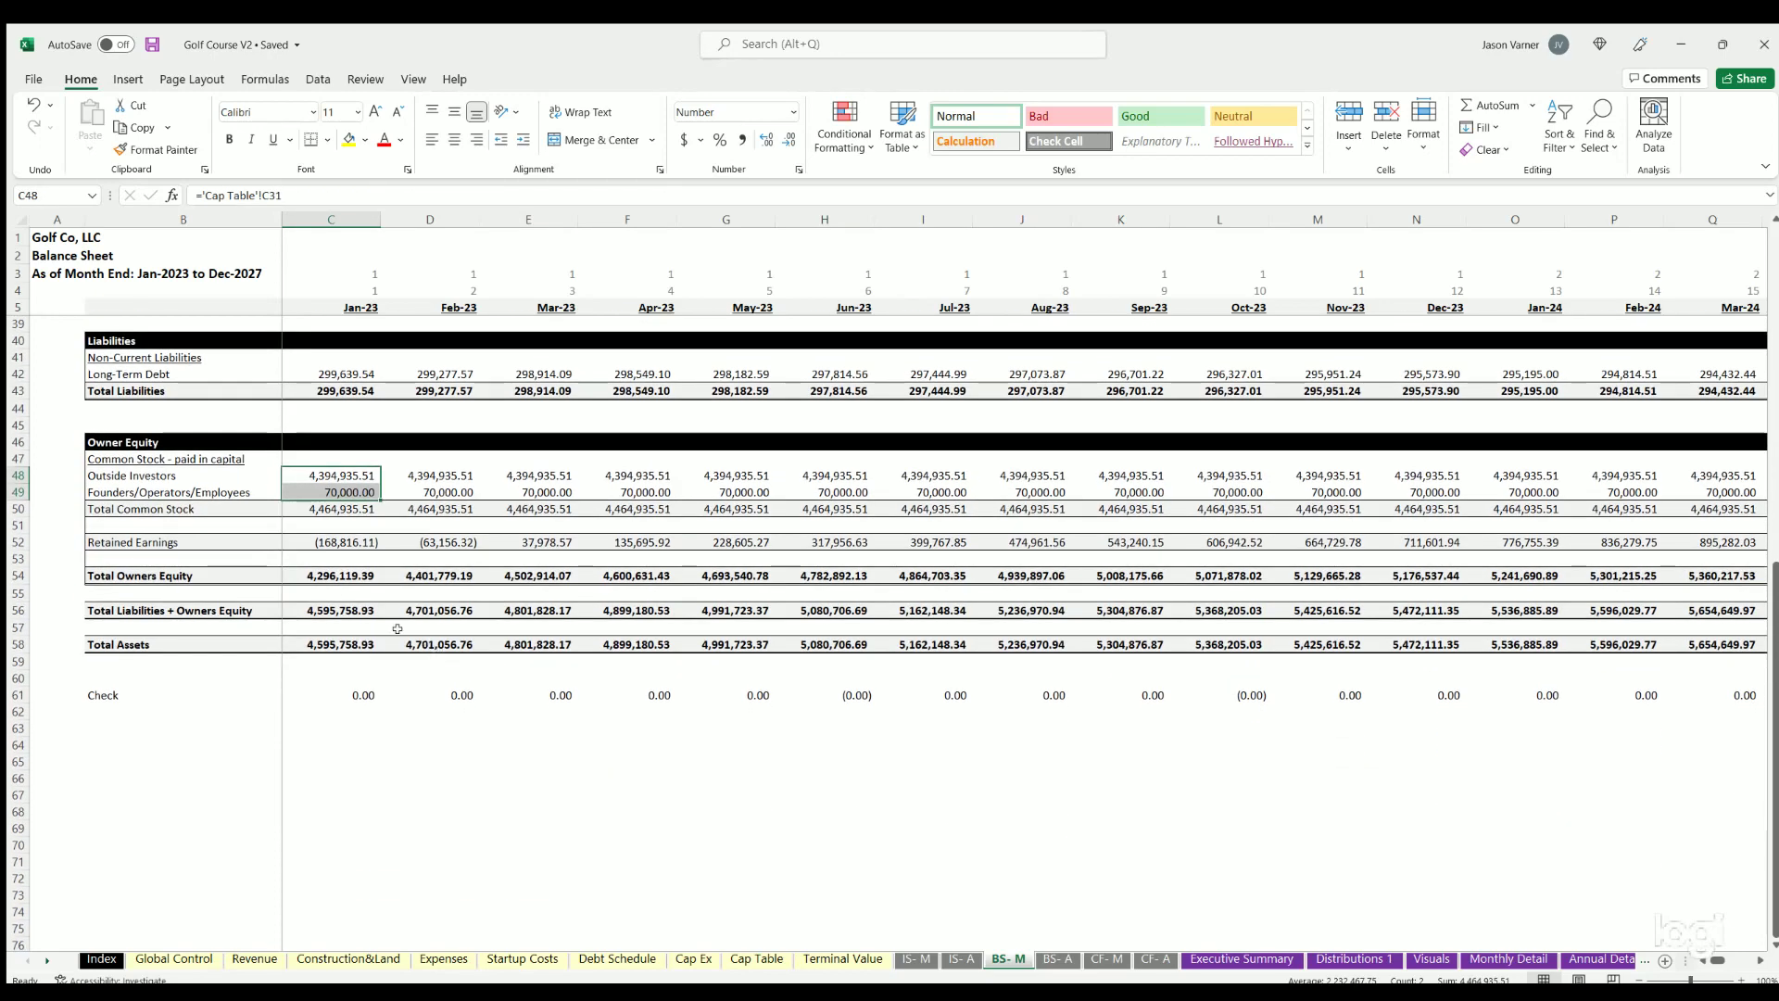
{"action": "left_click", "coordinate": [329, 539]}
{"action": "left_click", "coordinate": [453, 538]}
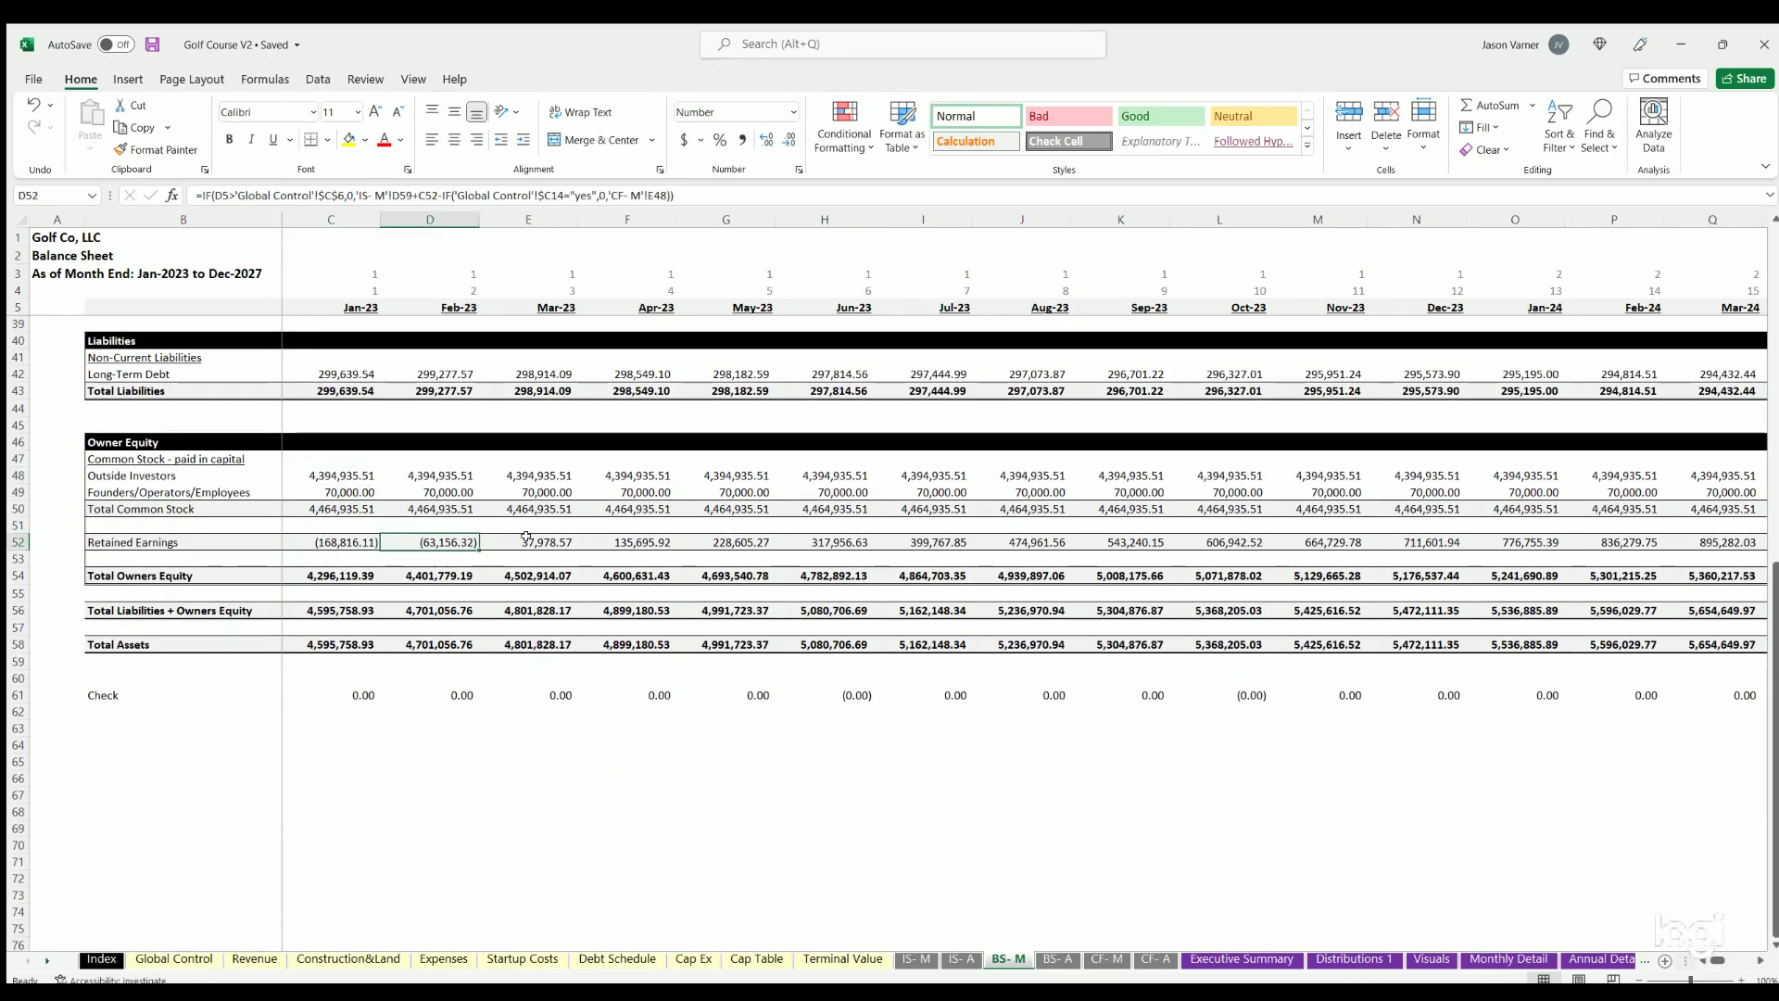
{"action": "left_click", "coordinate": [334, 573]}
{"action": "left_click", "coordinate": [340, 607]}
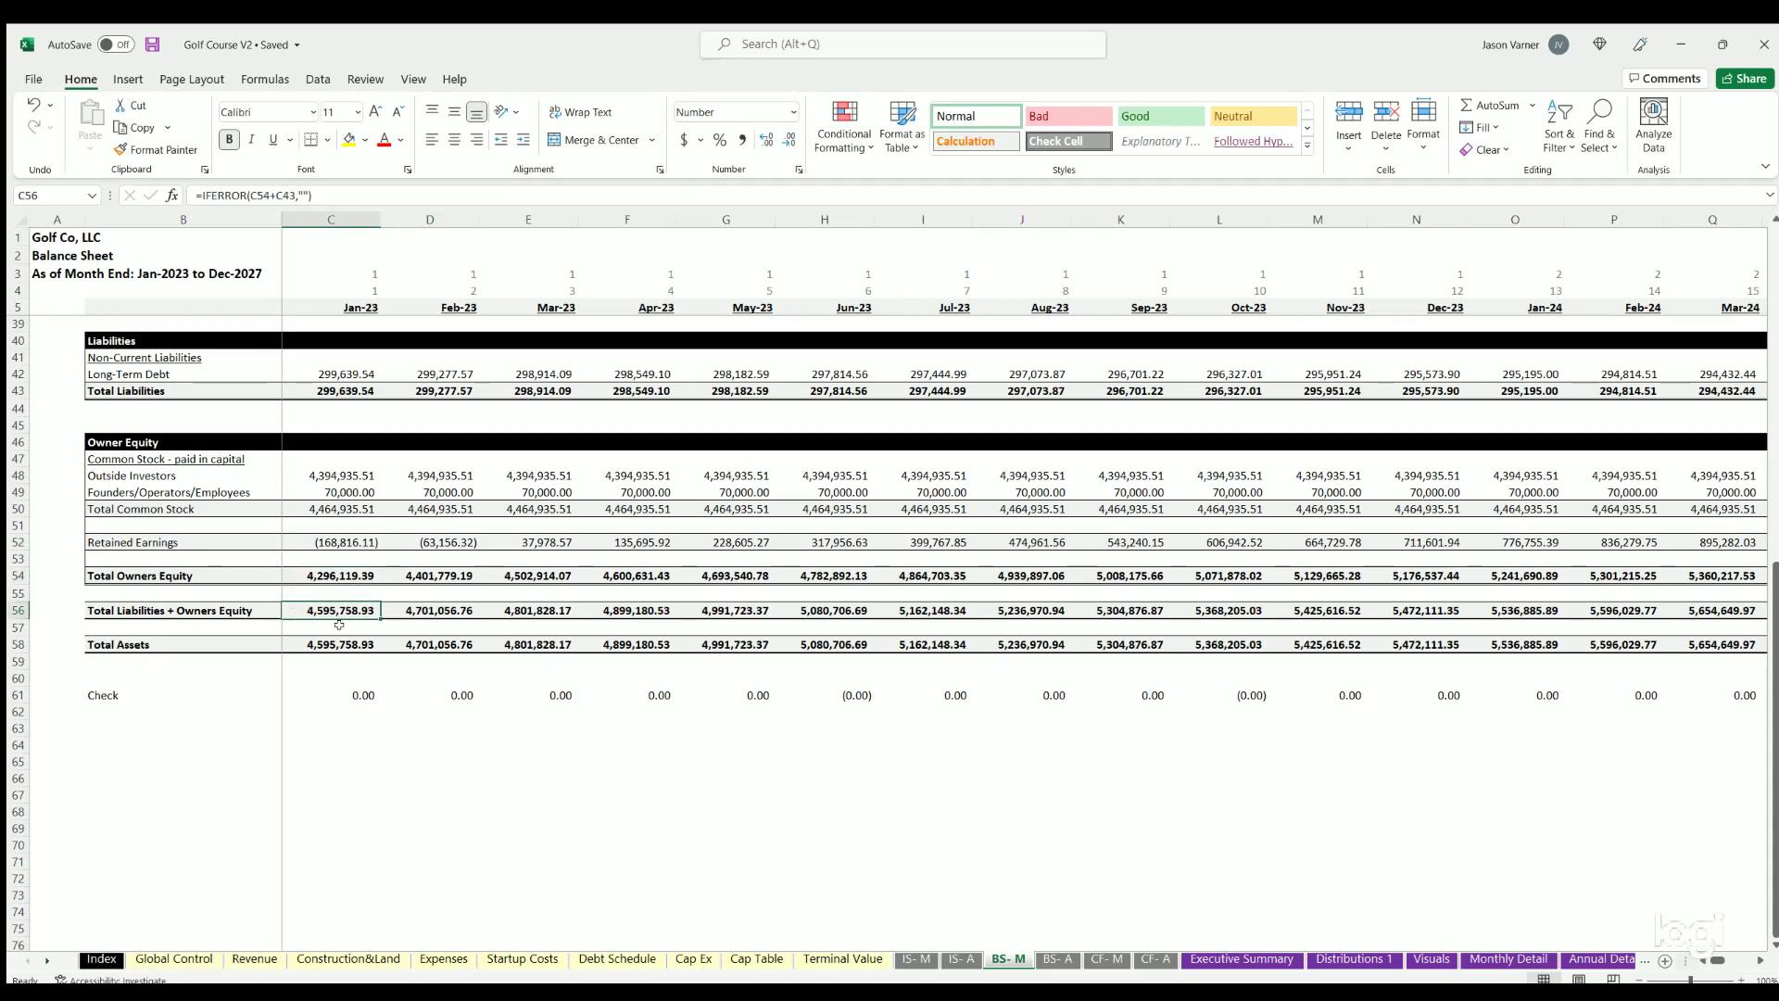
{"action": "left_click", "coordinate": [338, 641]}
{"action": "left_click", "coordinate": [349, 607]}
{"action": "left_click", "coordinate": [352, 642]}
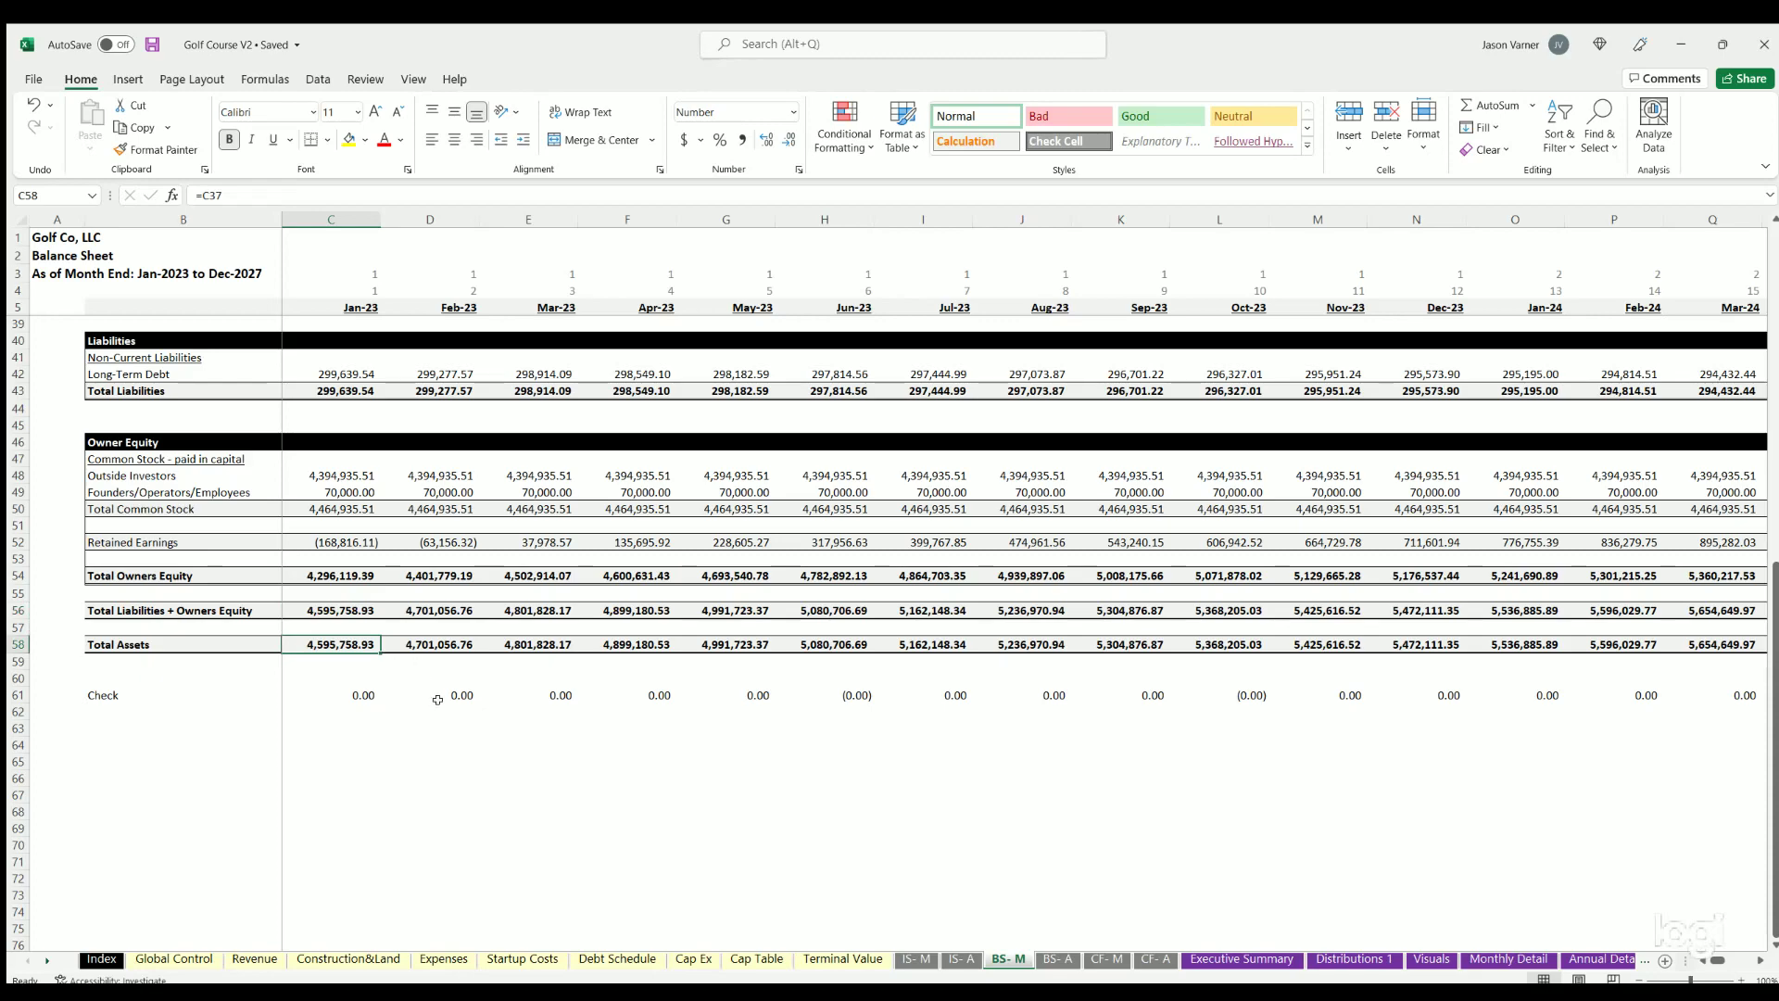
{"action": "scroll", "coordinate": [426, 678], "scroll_direction": "up", "scroll_amount": 11}
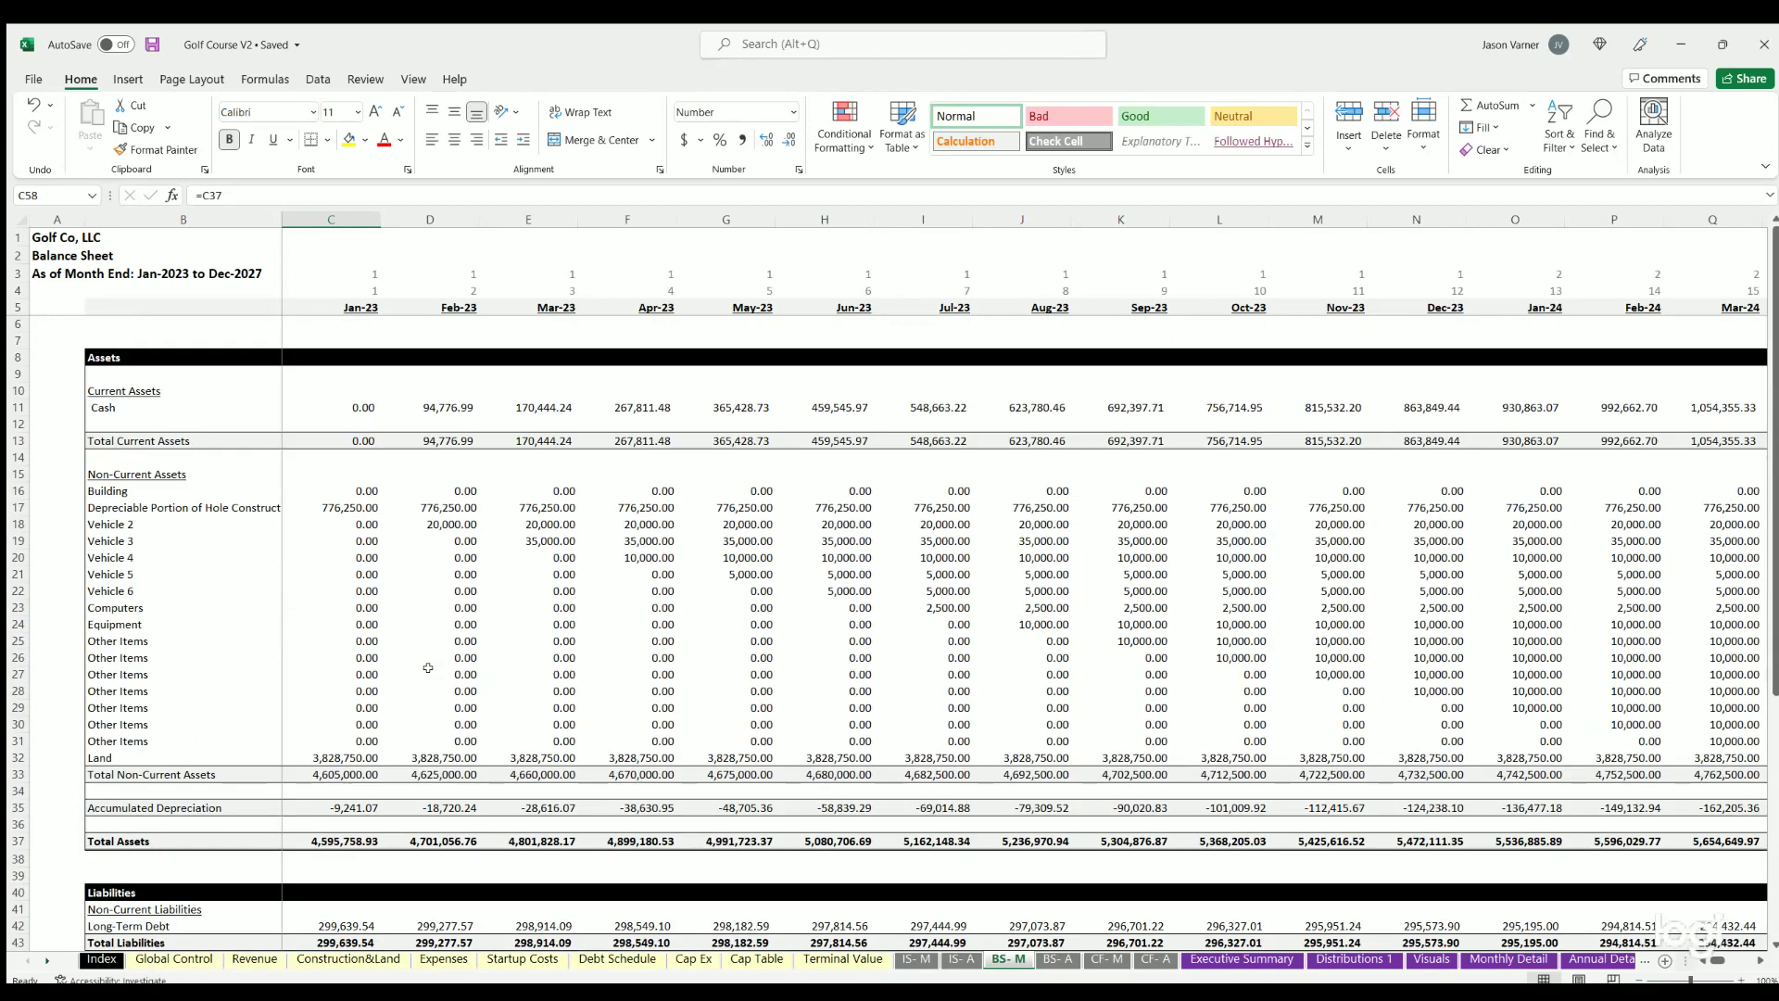
Step: Scroll through the annual balance sheet on BS- A
{"action": "left_click", "coordinate": [1060, 964]}
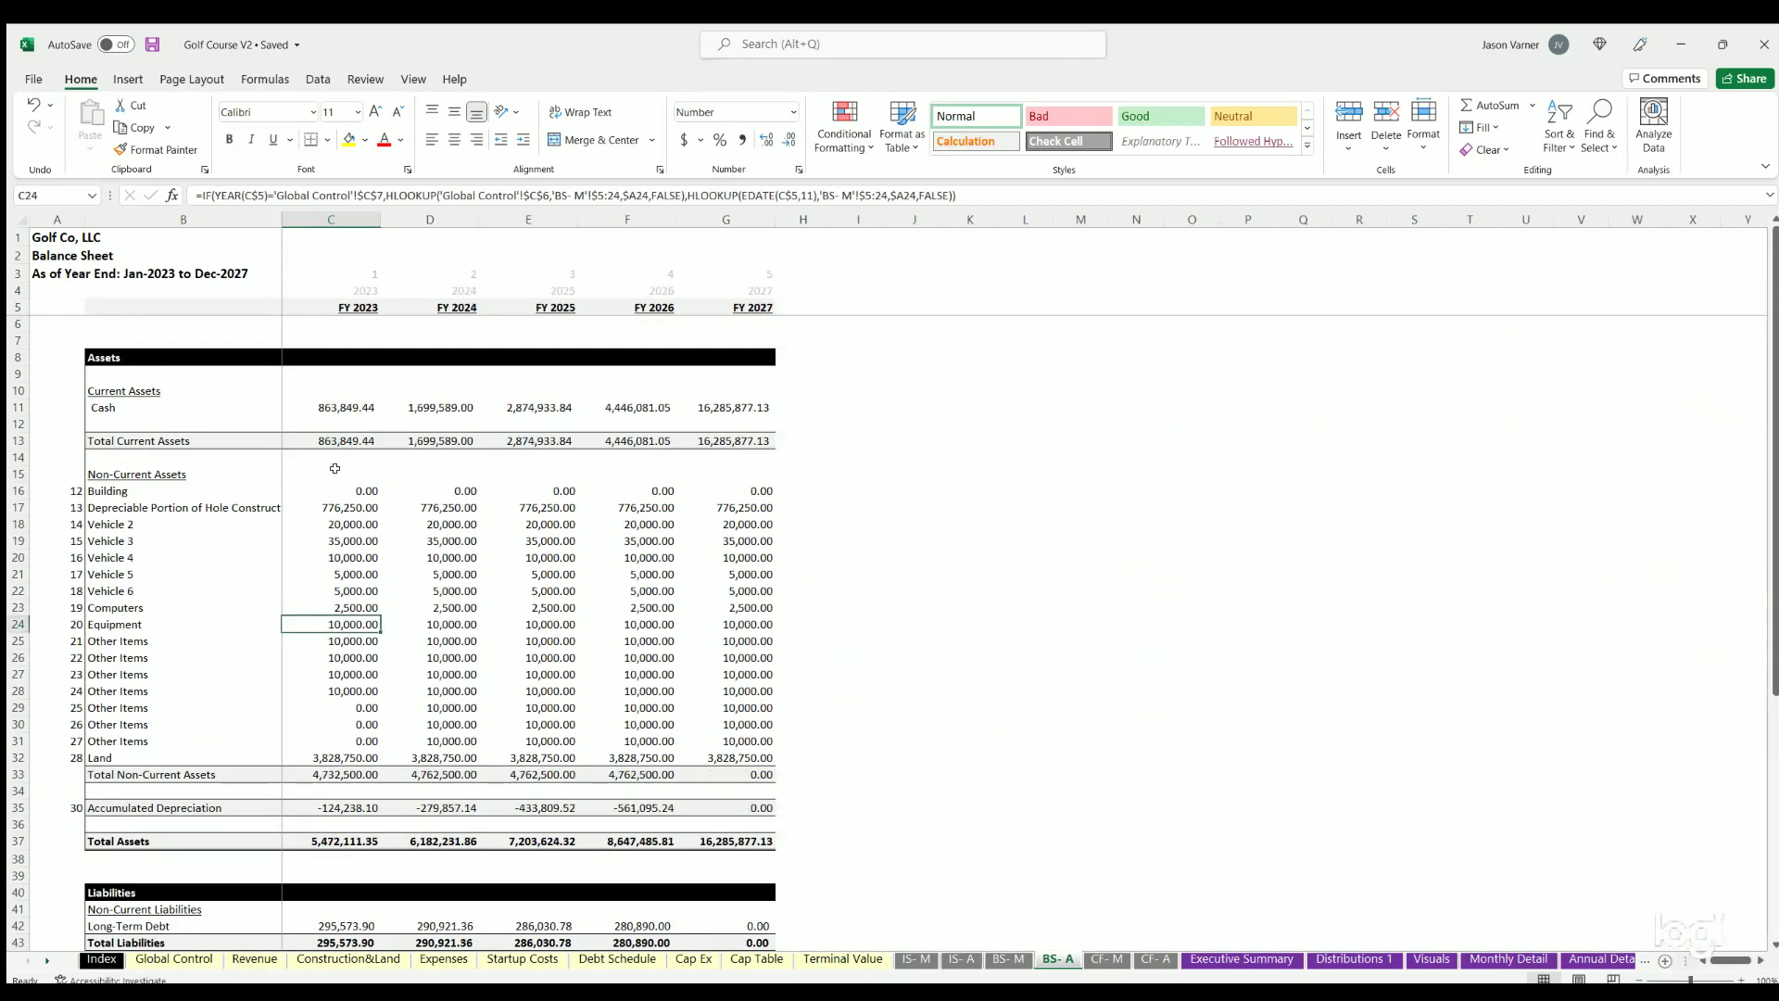
{"action": "scroll", "coordinate": [468, 633], "scroll_direction": "down", "scroll_amount": 4}
{"action": "scroll", "coordinate": [468, 633], "scroll_direction": "down", "scroll_amount": 8}
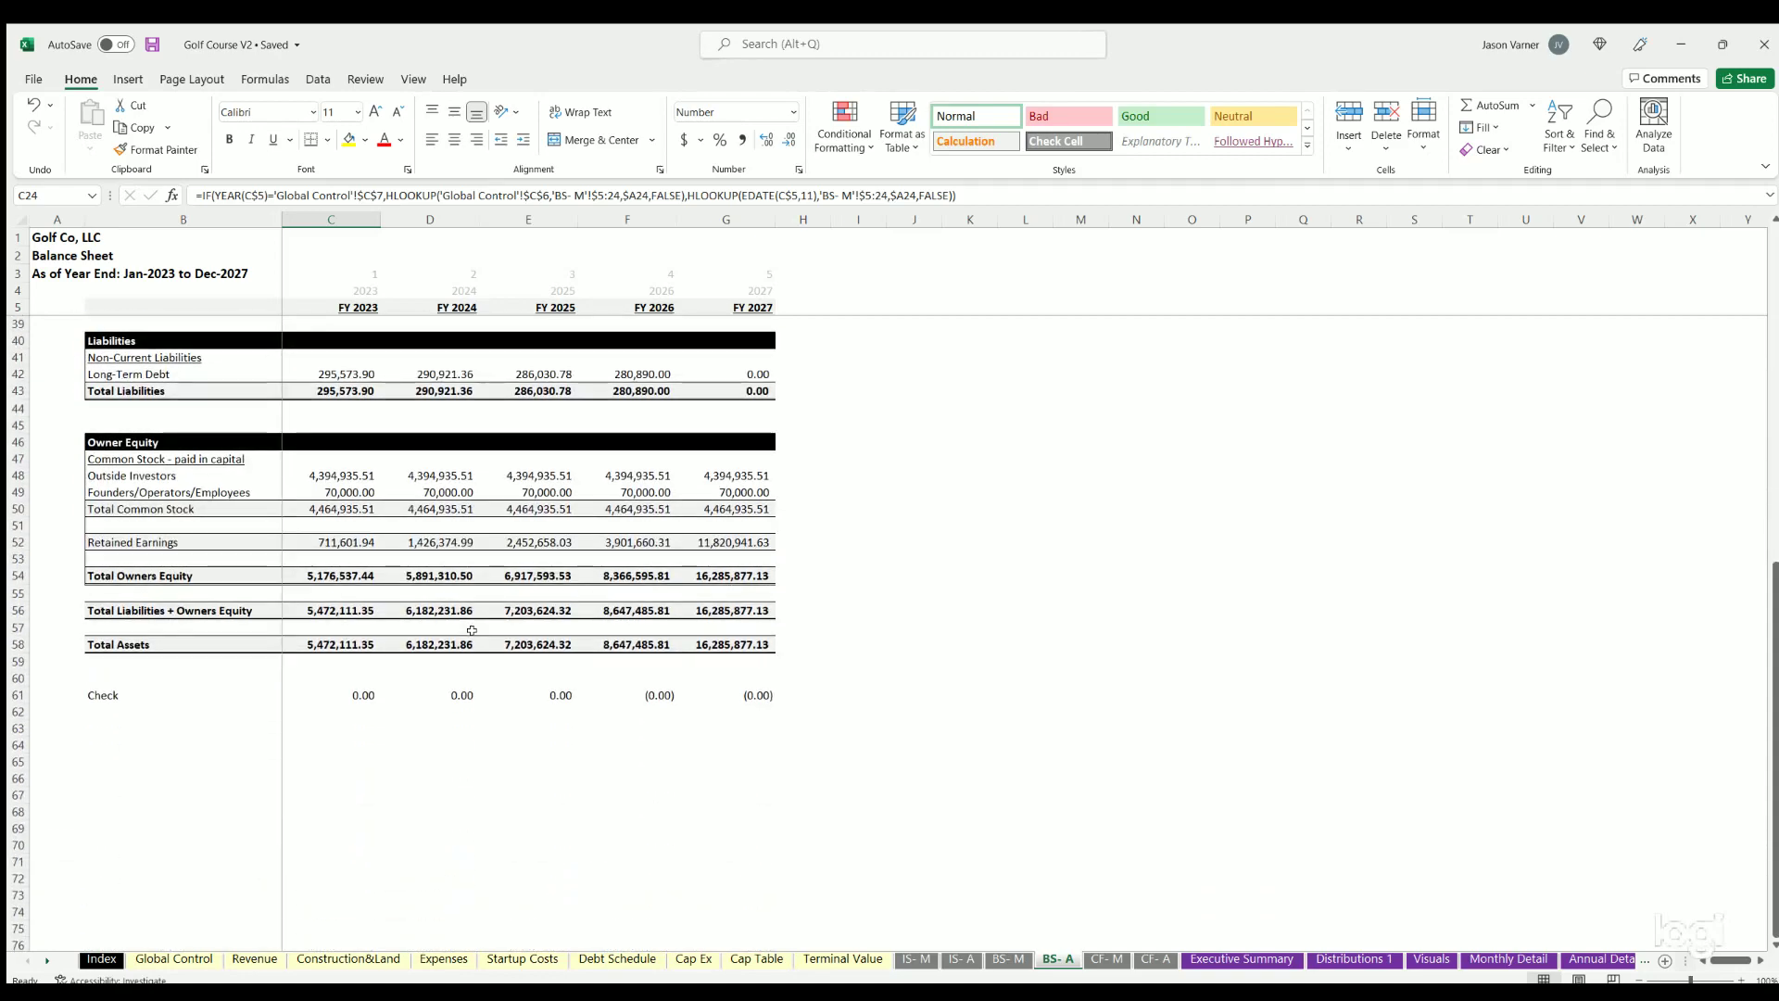
{"action": "scroll", "coordinate": [468, 633], "scroll_direction": "up", "scroll_amount": 11}
Step: On CF- M, point out operating, investing and financing sections and highlight early operating cash flows
{"action": "left_click", "coordinate": [1101, 960]}
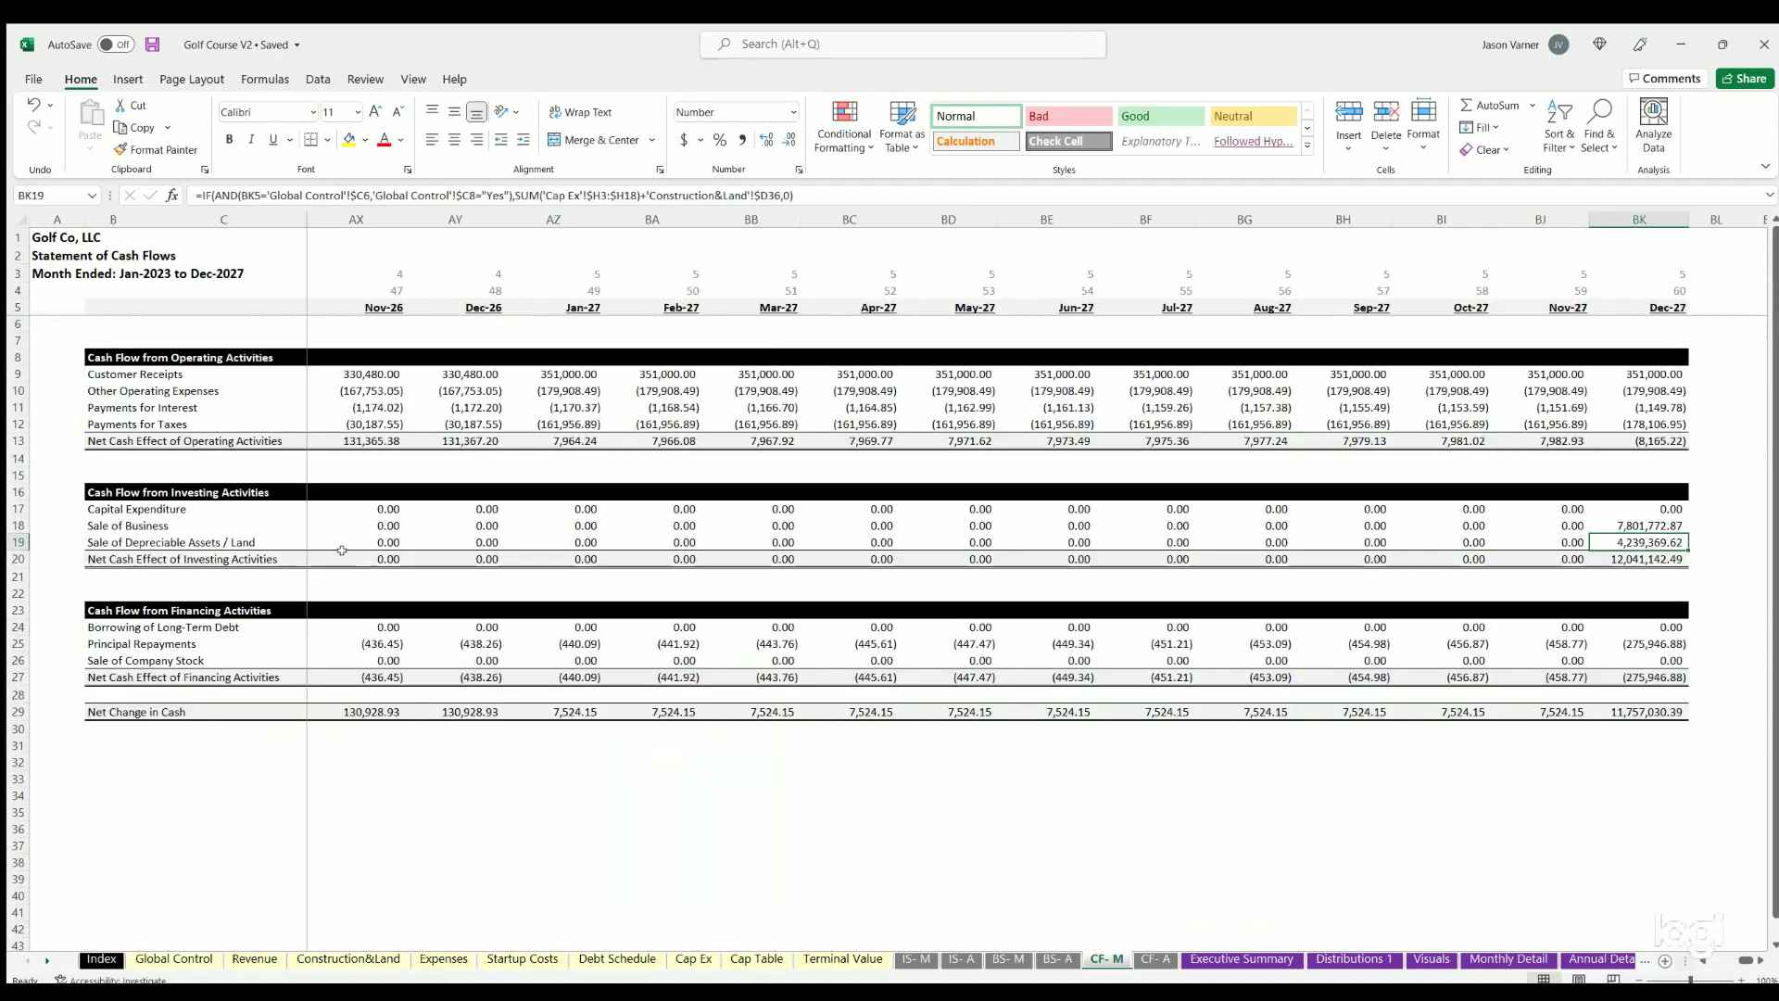
{"action": "left_click", "coordinate": [190, 356]}
{"action": "left_click", "coordinate": [141, 491]}
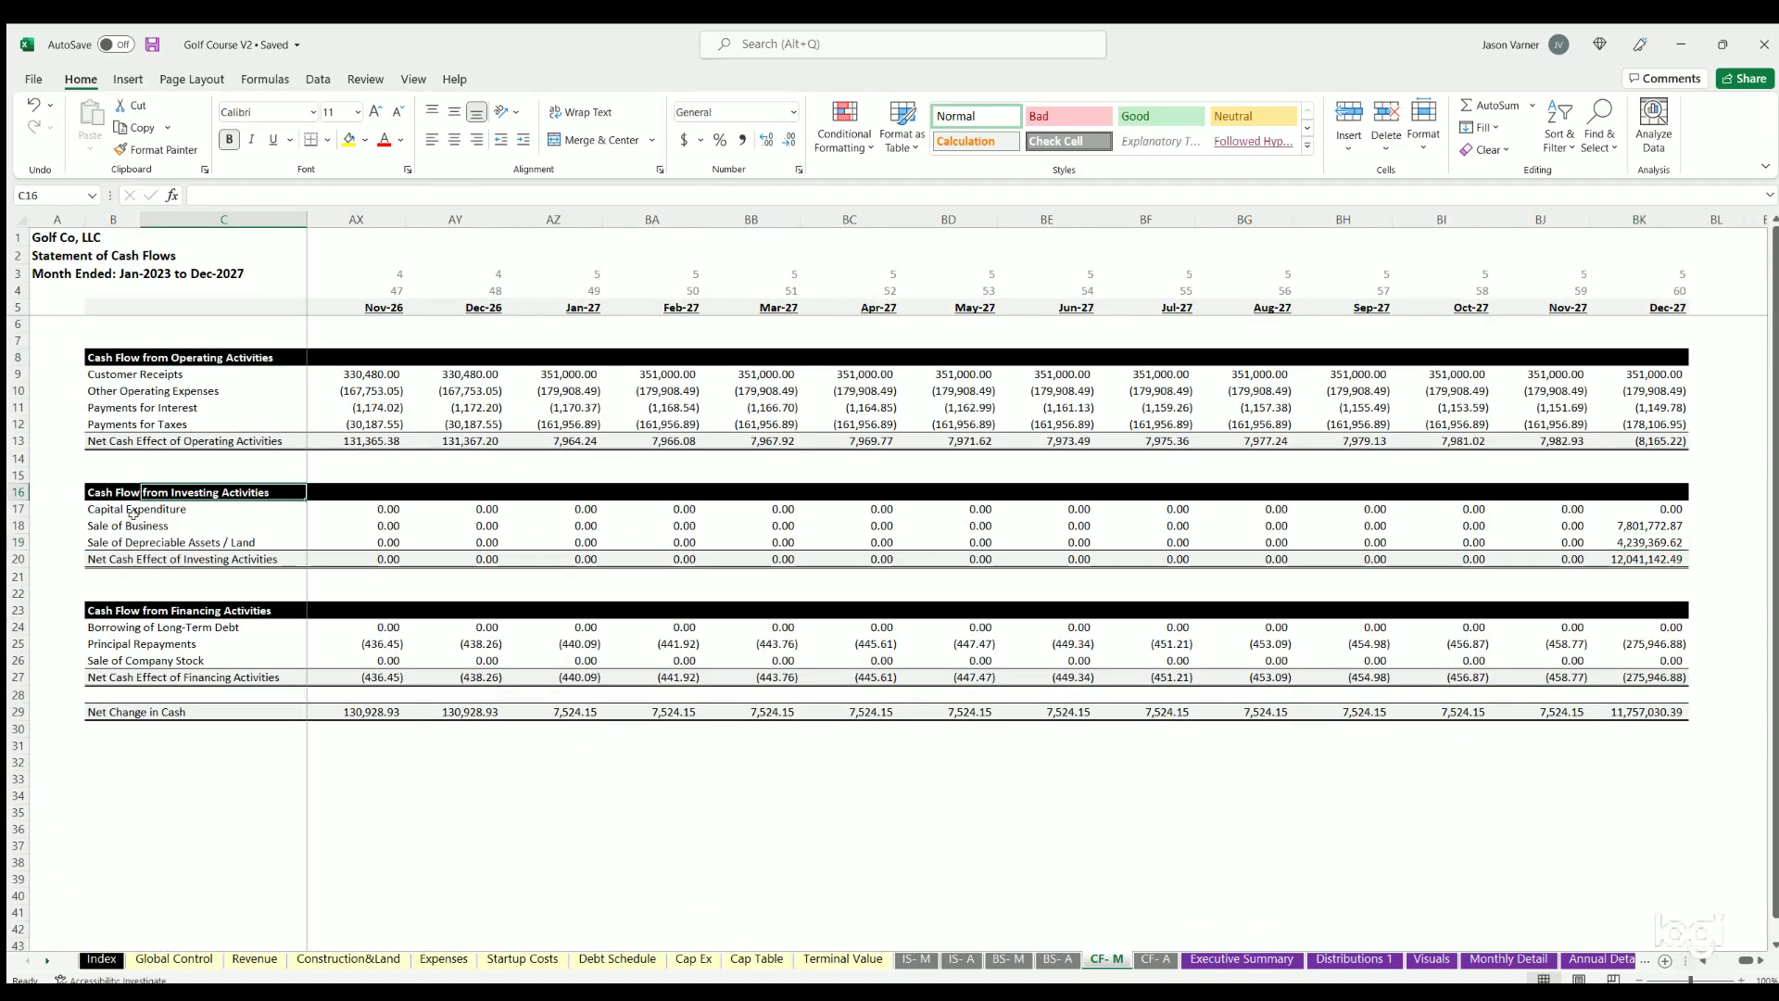
{"action": "left_click", "coordinate": [129, 608]}
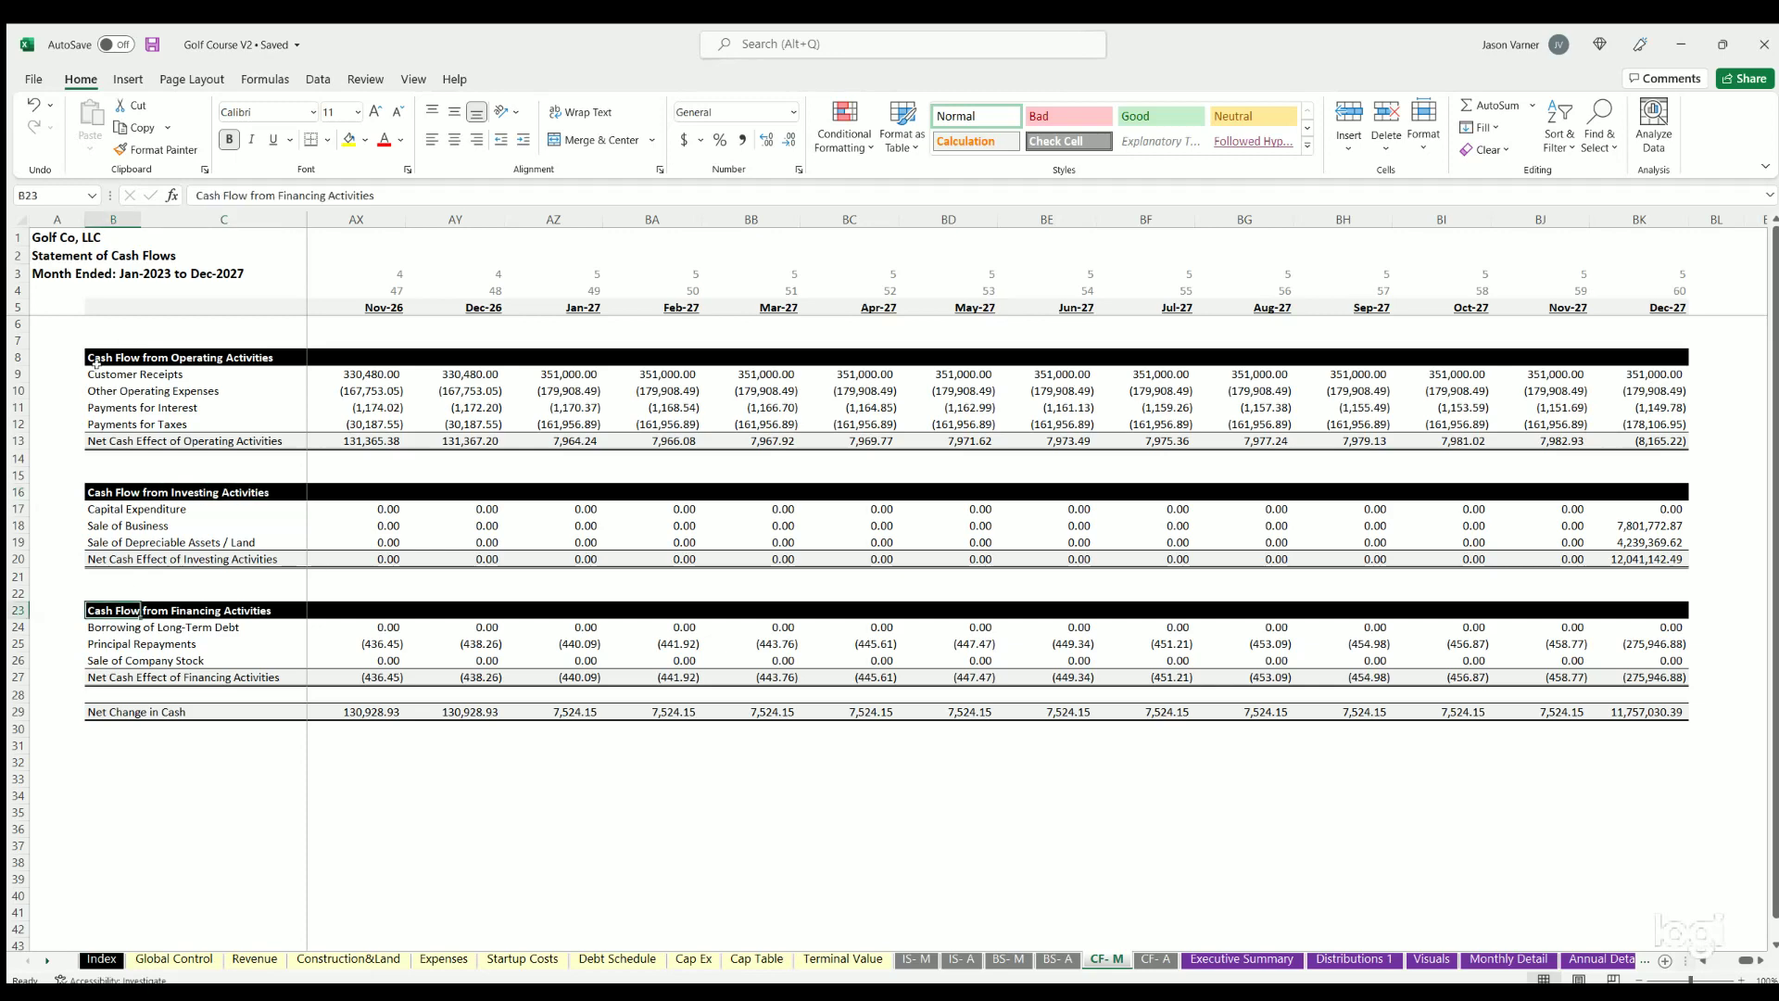
{"action": "left_click_drag", "start_coordinate": [93, 370], "coordinate": [593, 419]}
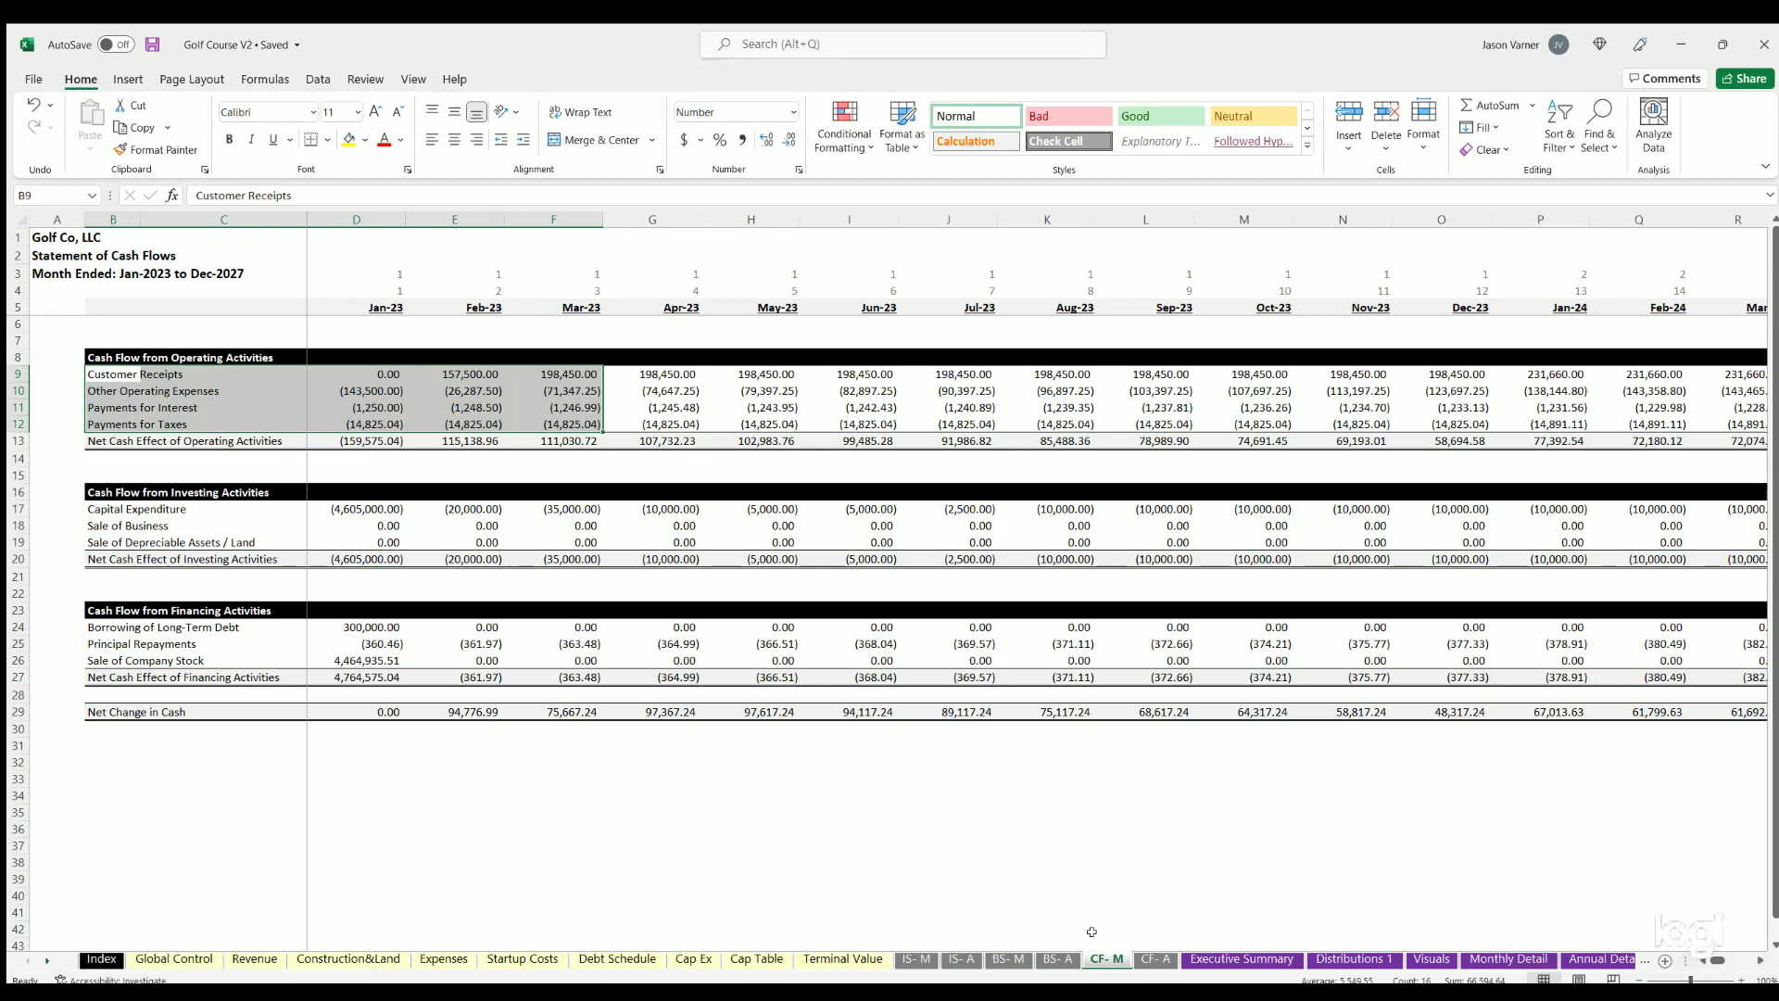
Step: Check the FY 2027 cash formula on BS- A, then Year 2027 cumulative cash flow on Annual Detail
{"action": "left_click", "coordinate": [1012, 960]}
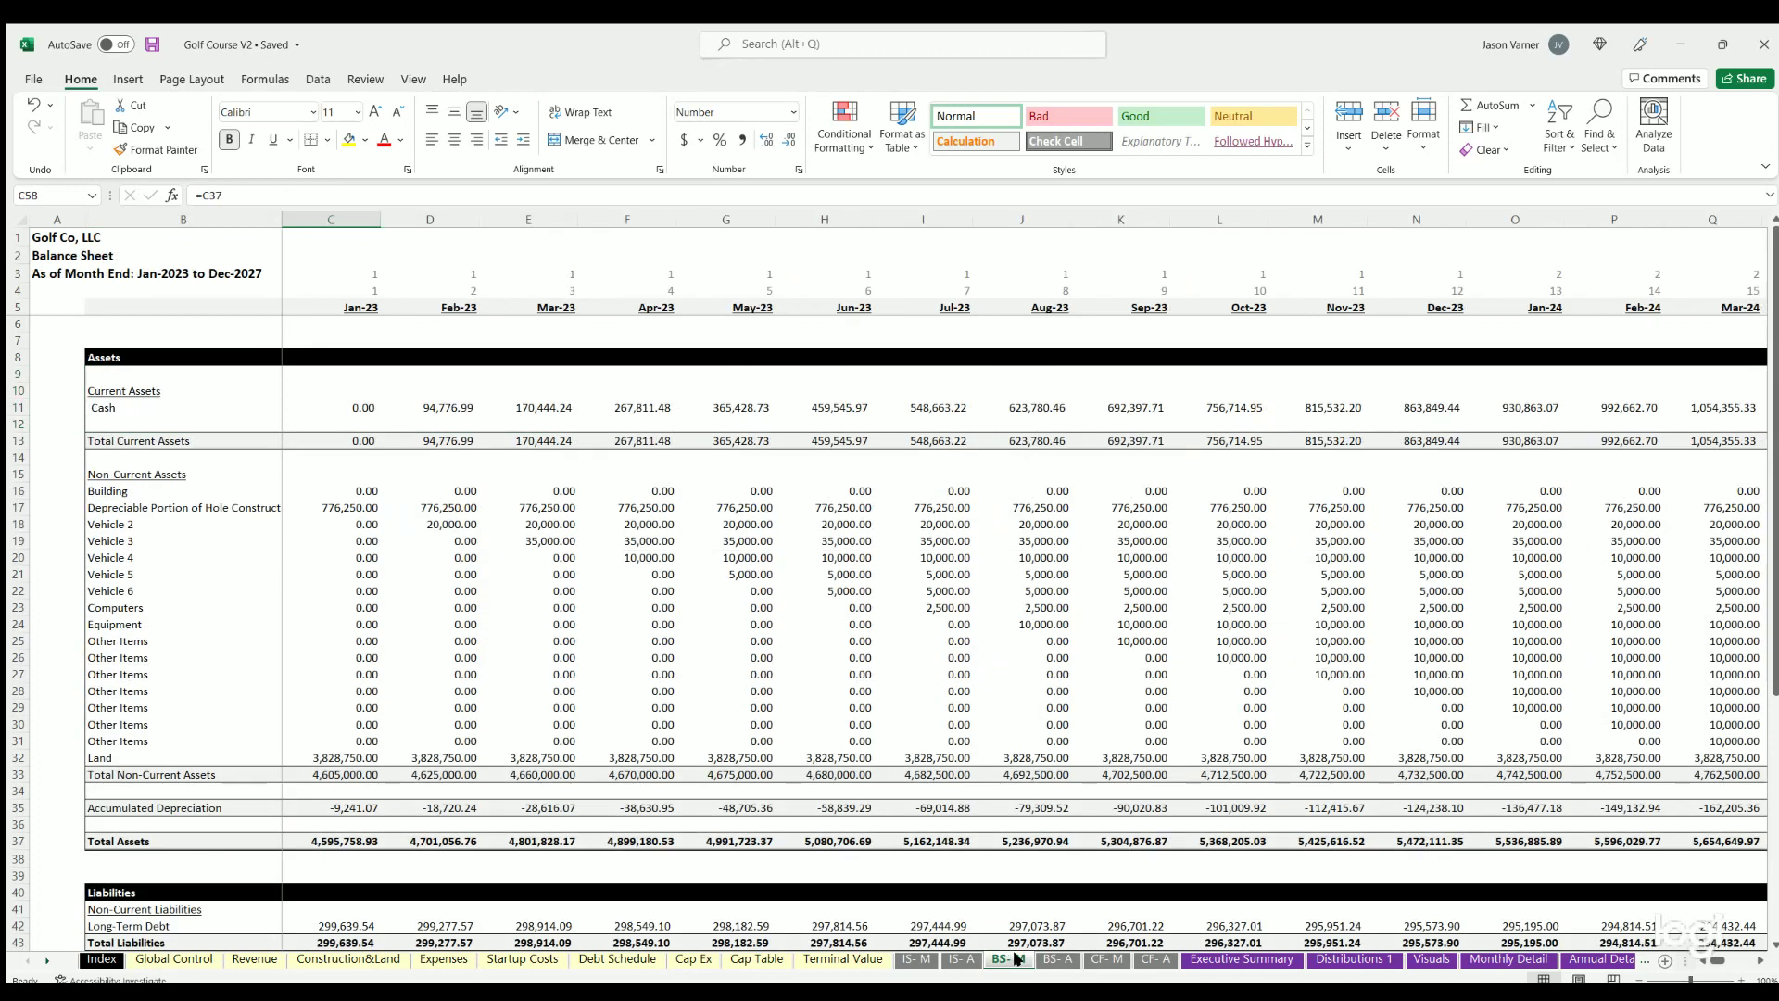
{"action": "left_click", "coordinate": [1058, 959]}
{"action": "left_click", "coordinate": [719, 409]}
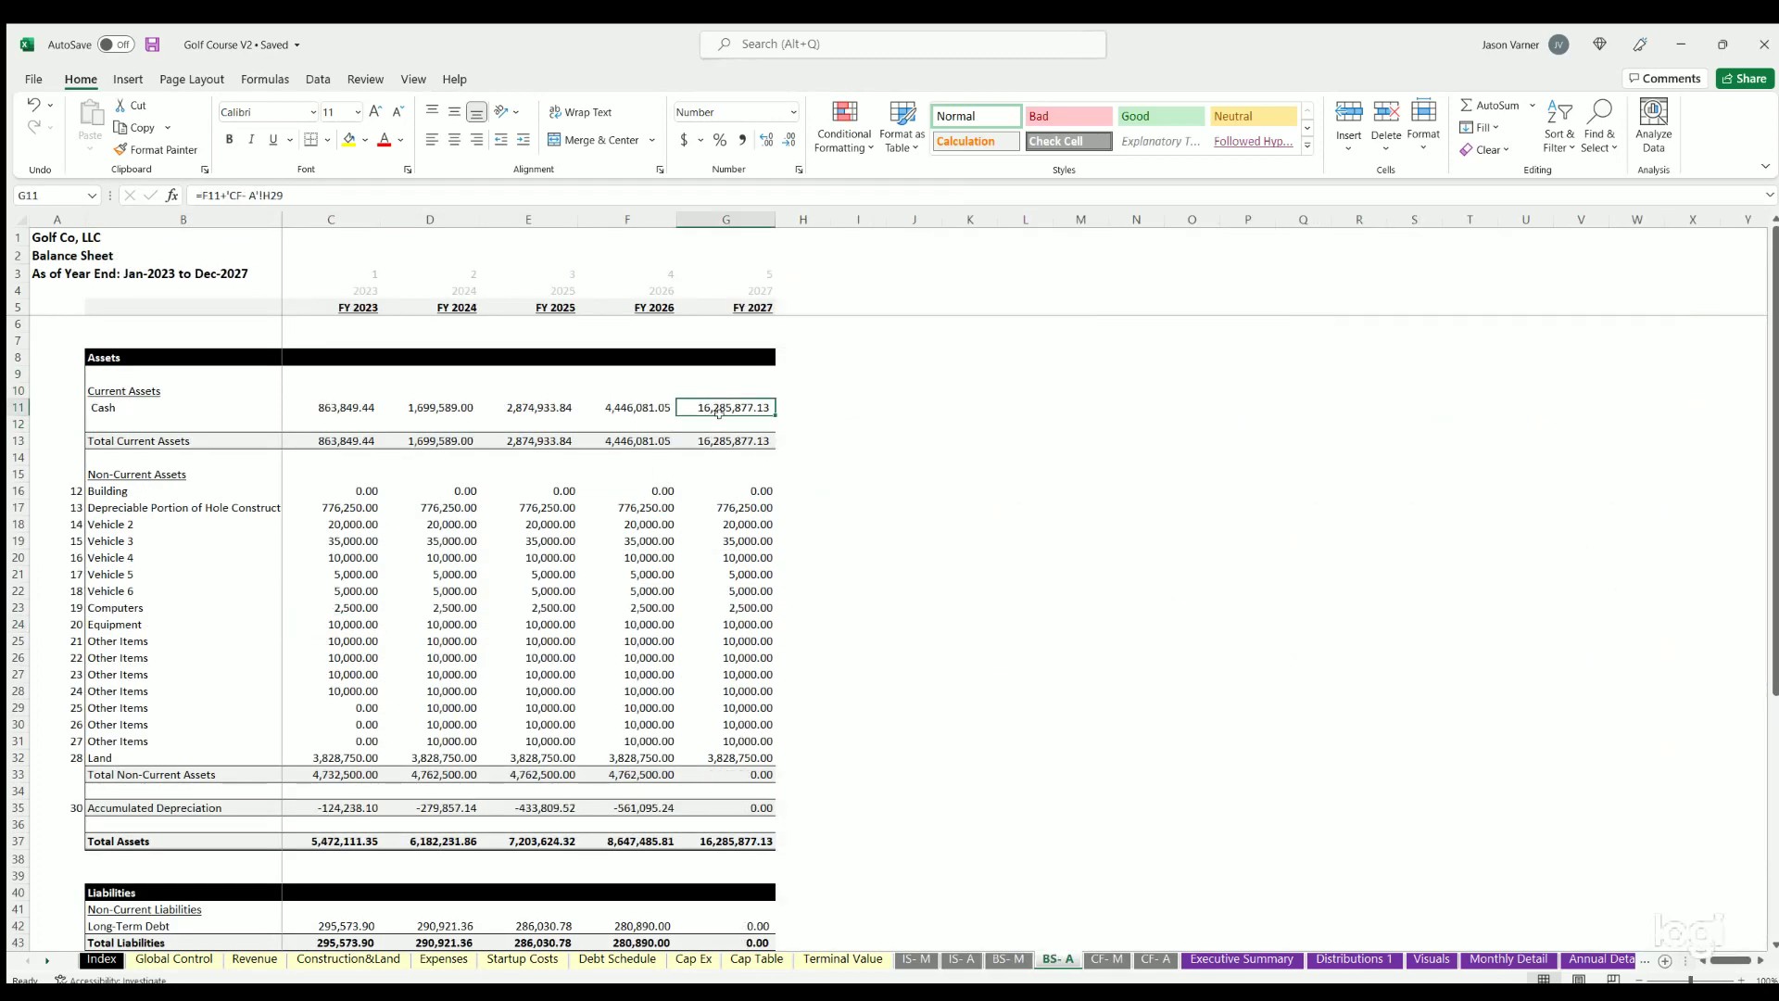
{"action": "left_click", "coordinate": [1590, 961]}
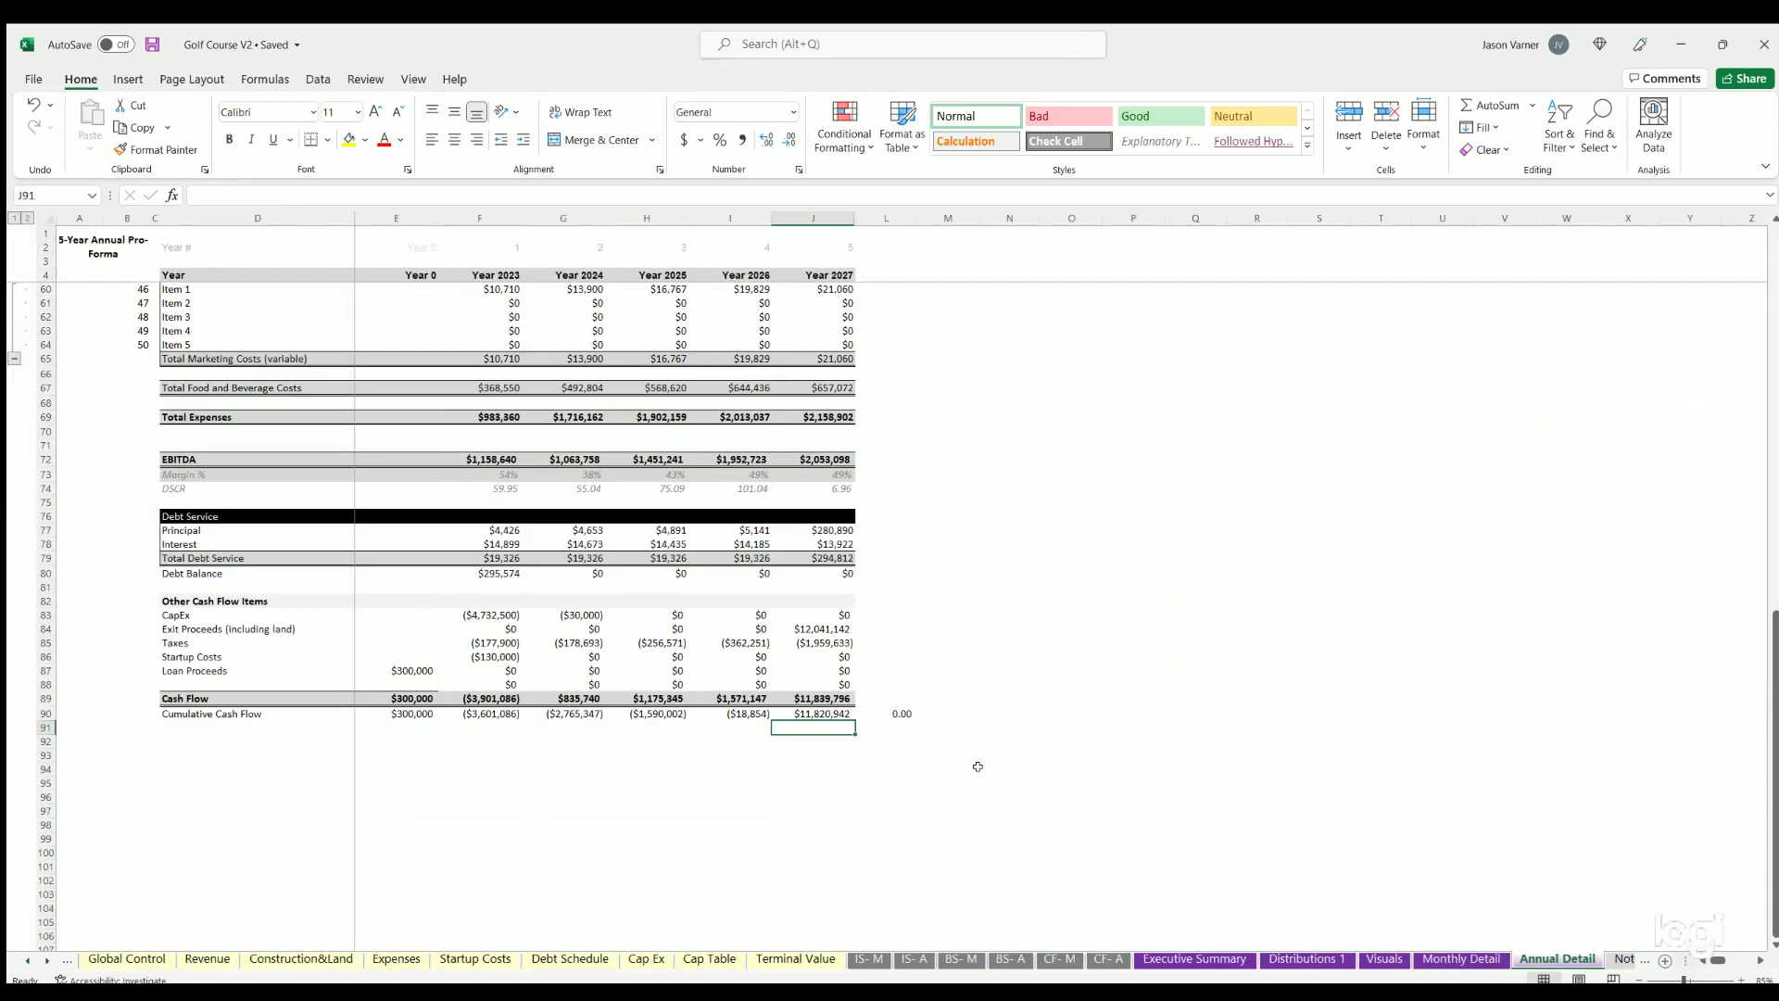
{"action": "left_click", "coordinate": [823, 710]}
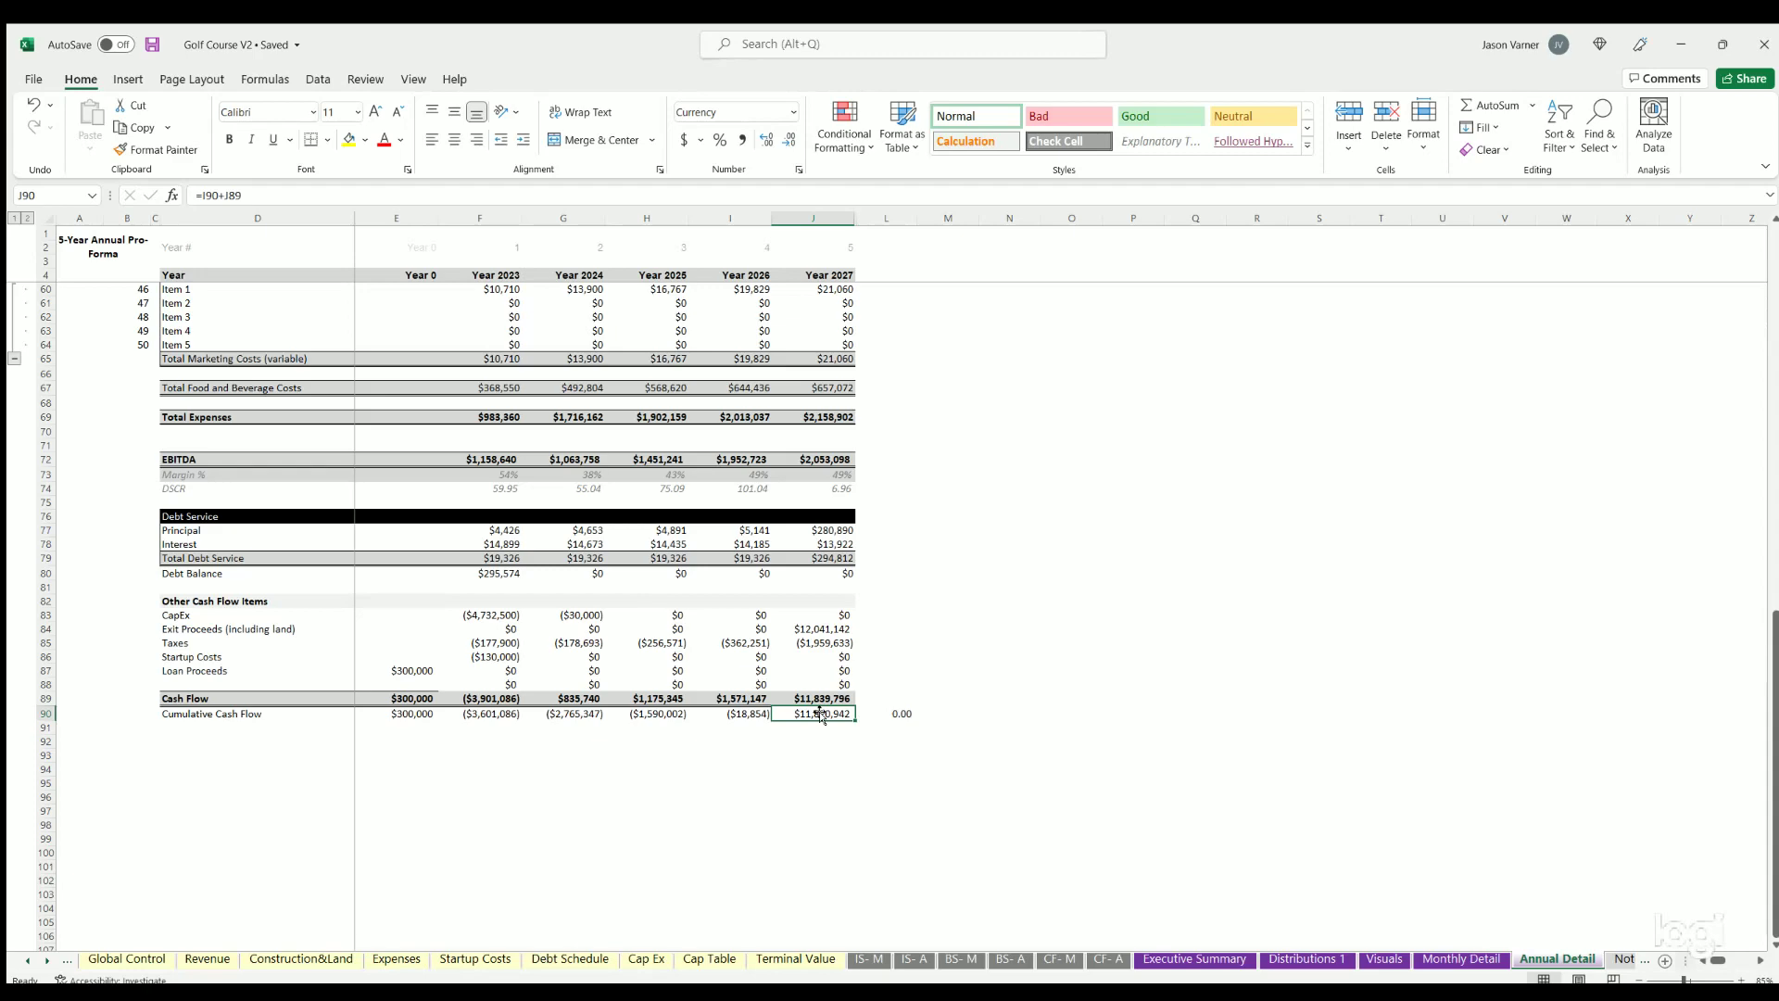
Step: Review the Annual Detail versus Monthly and balance sheet cash flow checks in Global Control's Check Summary
{"action": "left_click", "coordinate": [127, 959]}
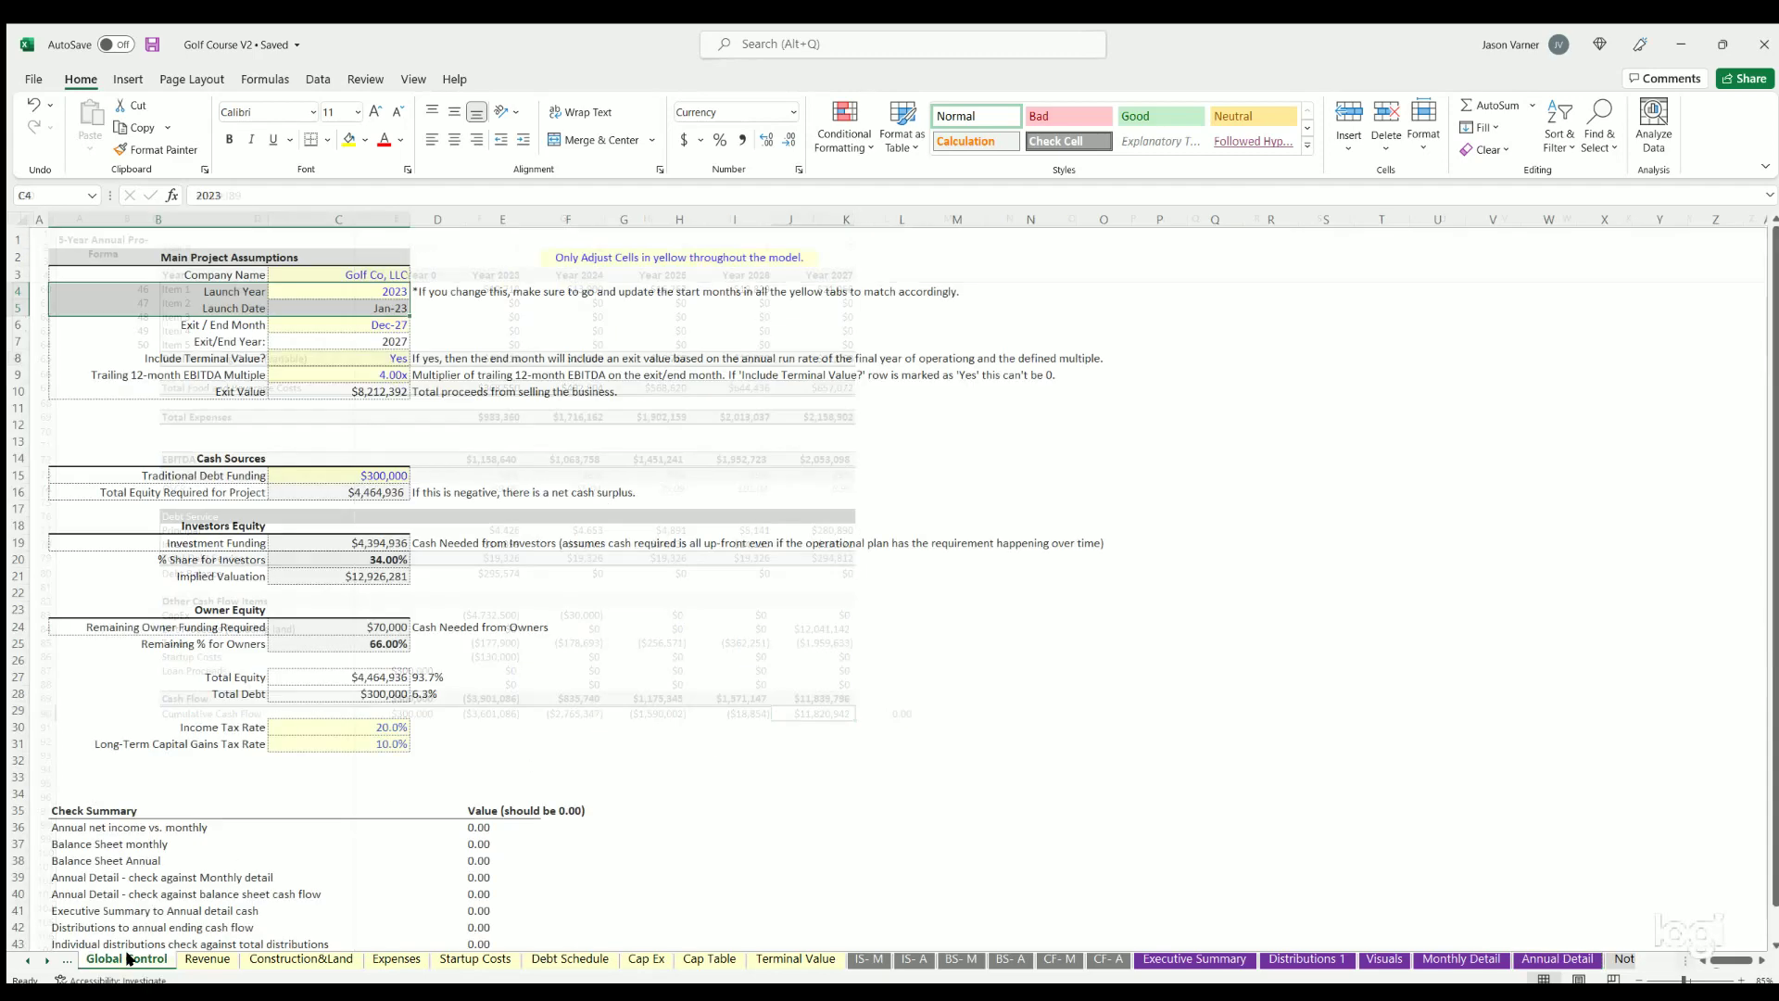
{"action": "scroll", "coordinate": [455, 697], "scroll_direction": "down", "scroll_amount": 4}
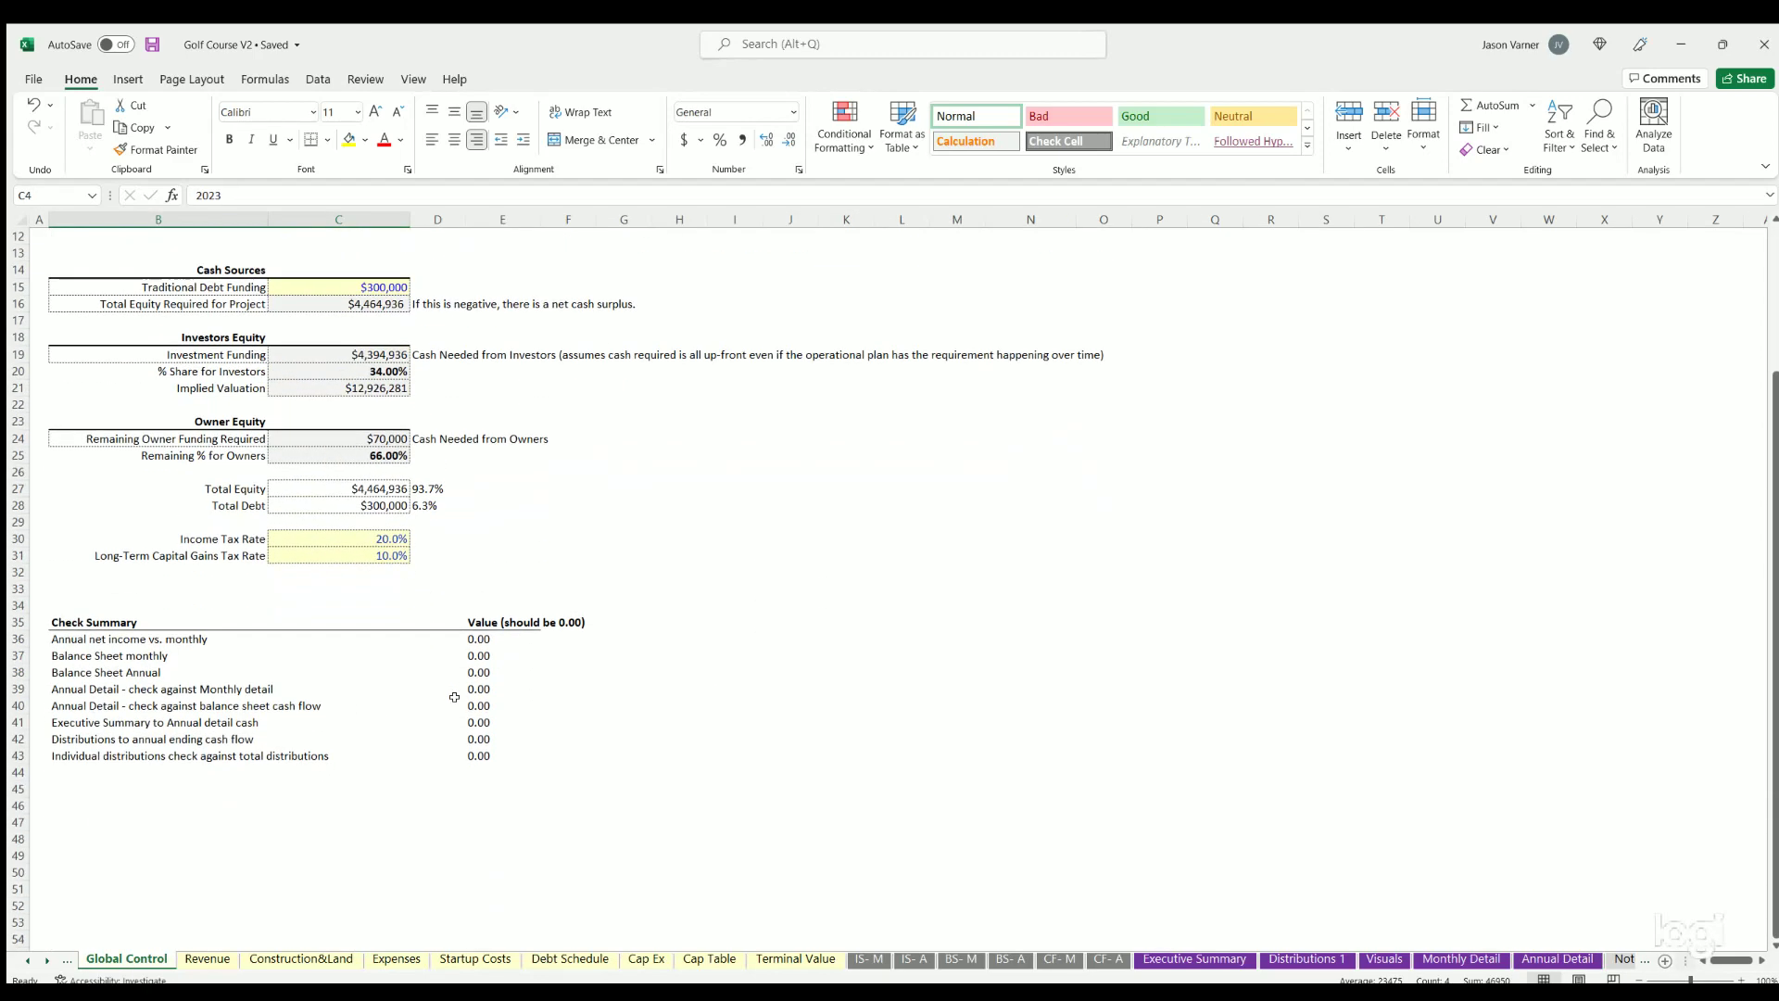
{"action": "left_click", "coordinate": [92, 691]}
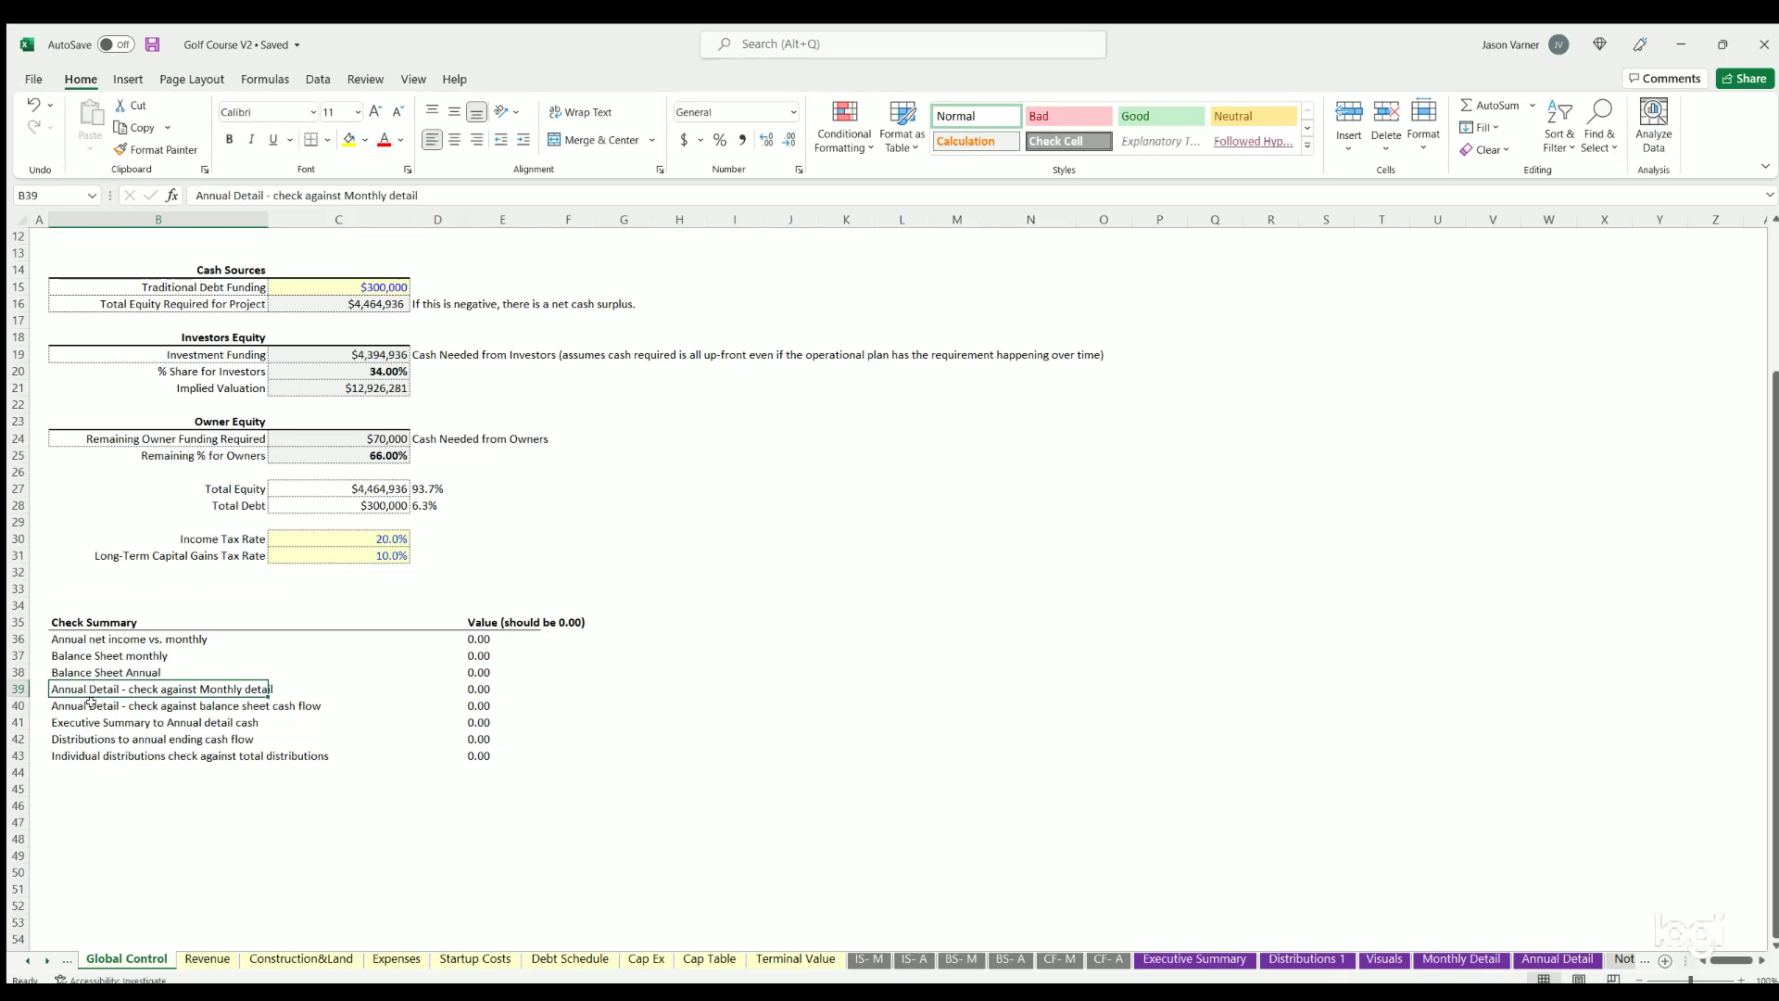
{"action": "left_click_drag", "start_coordinate": [90, 701], "coordinate": [468, 698]}
{"action": "left_click", "coordinate": [473, 697]}
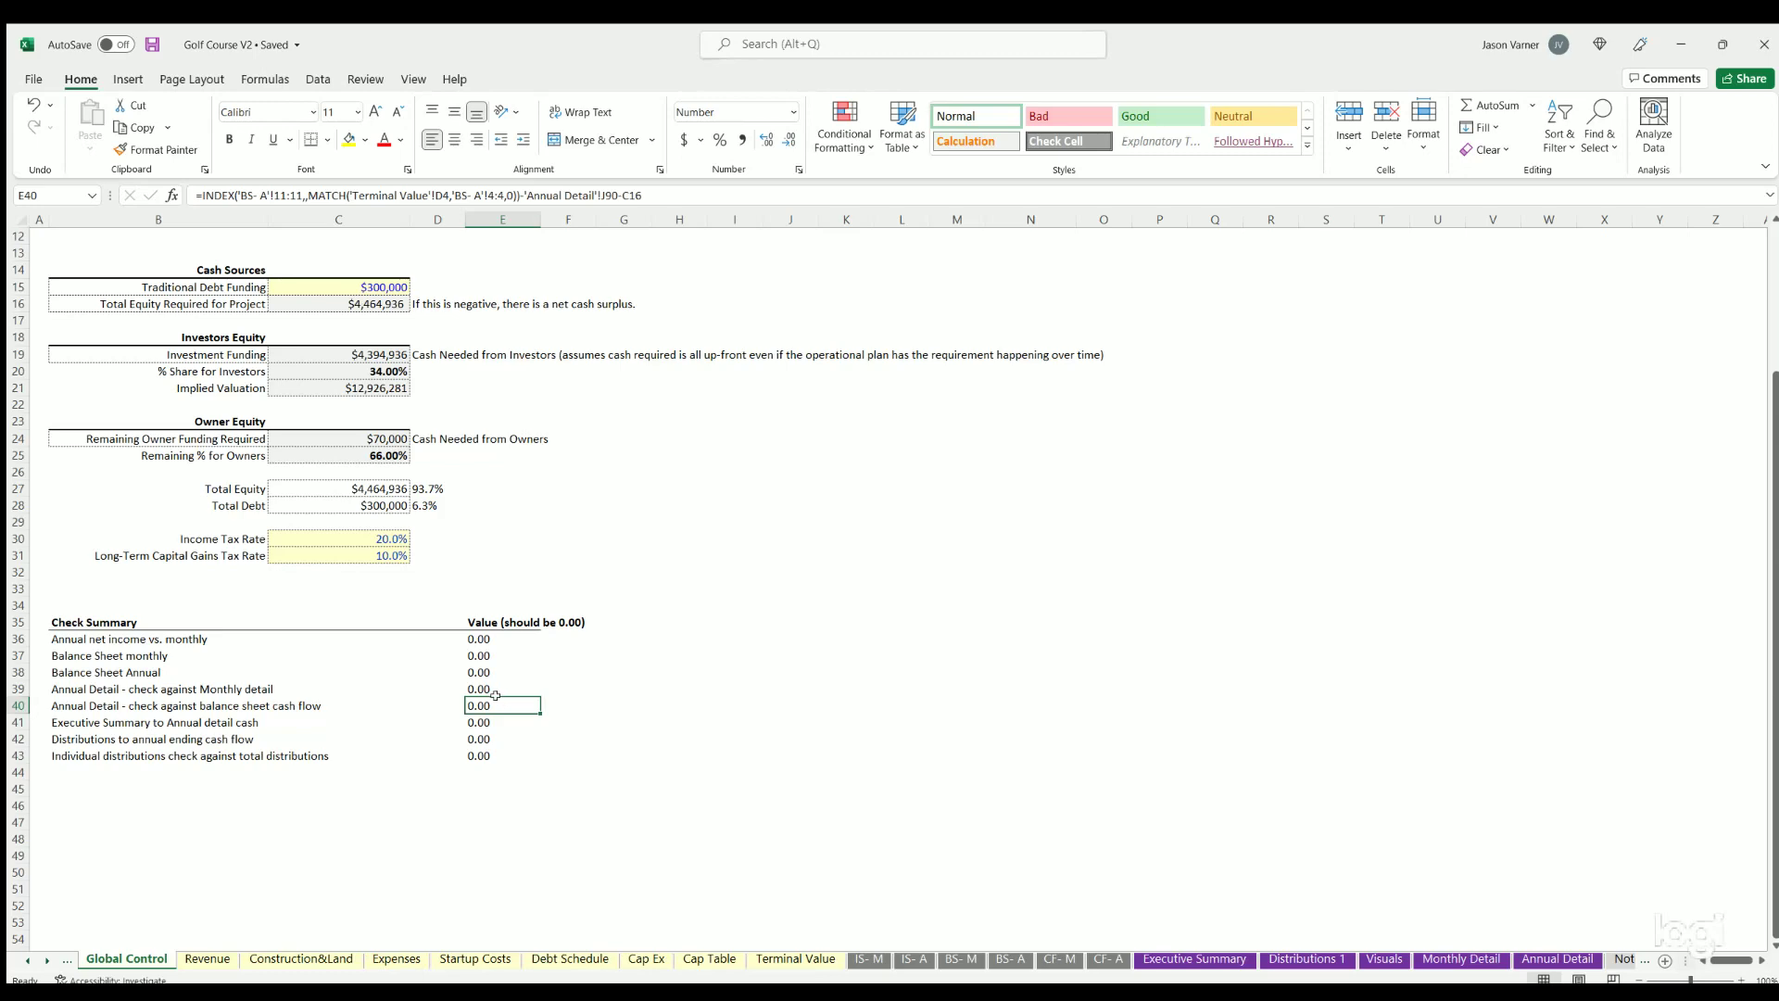
Step: Inspect the CF- M Net Change in Cash formulas across to Mar-23, then open the Executive Summary
{"action": "left_click", "coordinate": [1062, 960]}
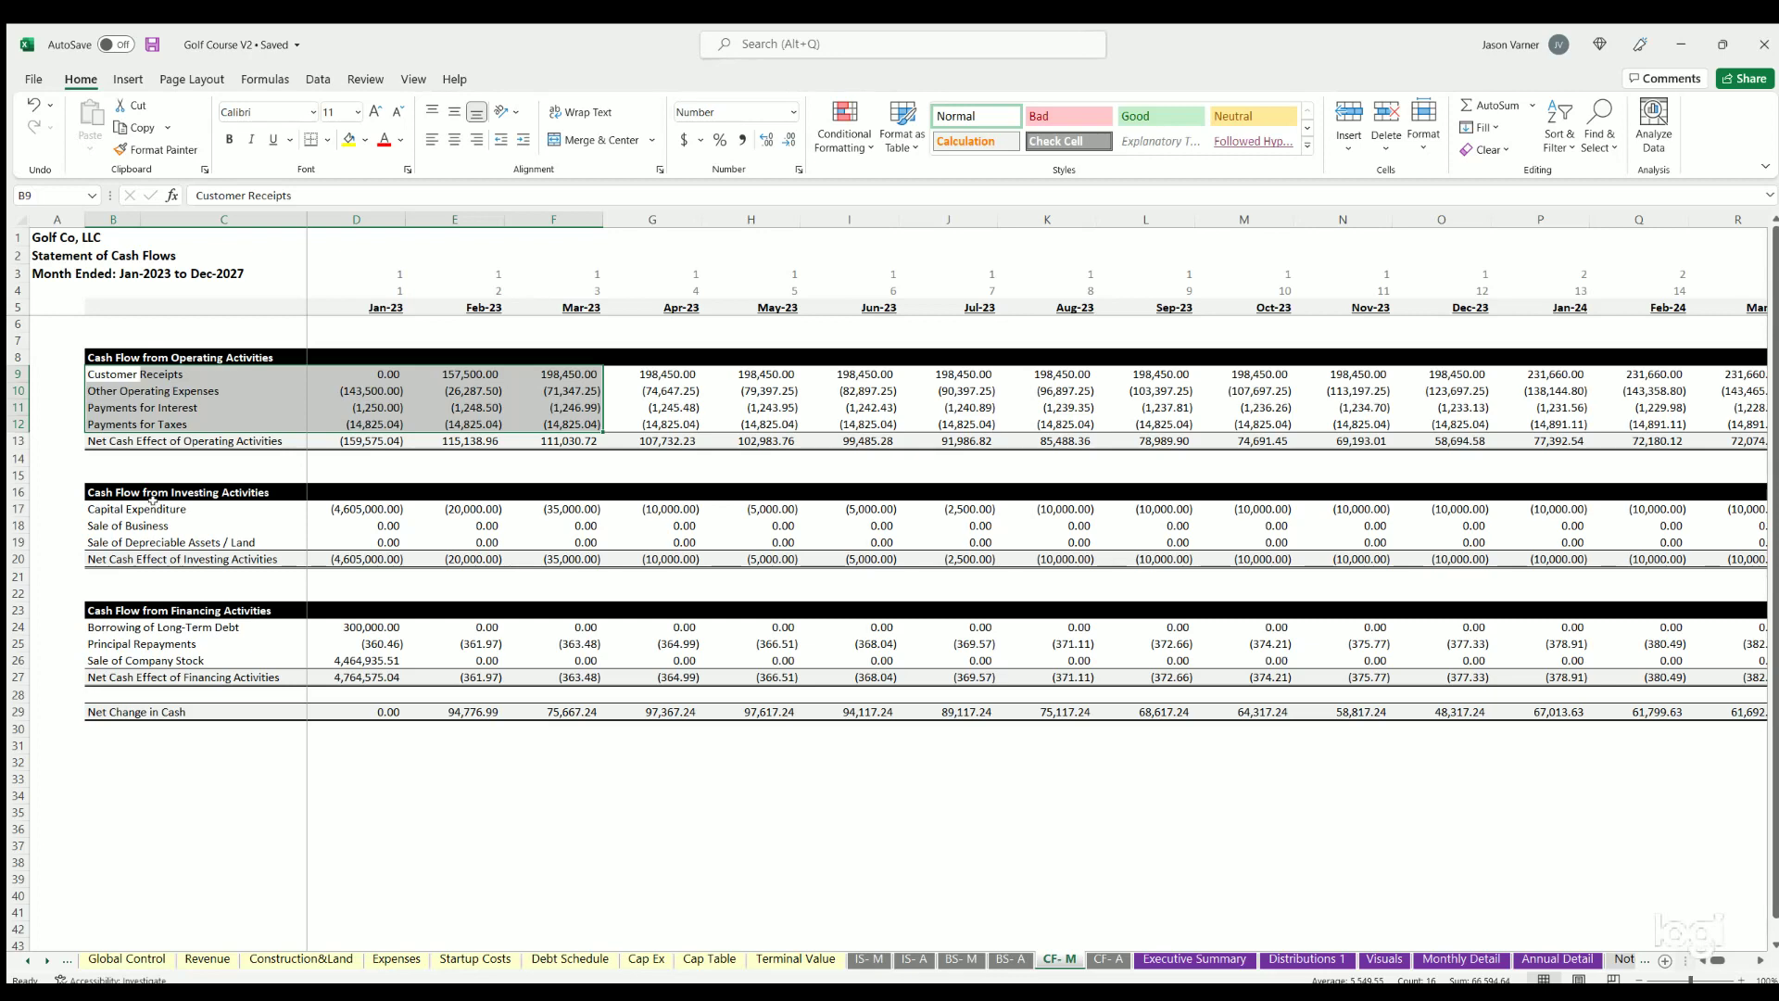
{"action": "left_click", "coordinate": [388, 707]}
{"action": "key", "text": "Right"}
{"action": "key", "text": "Right"}
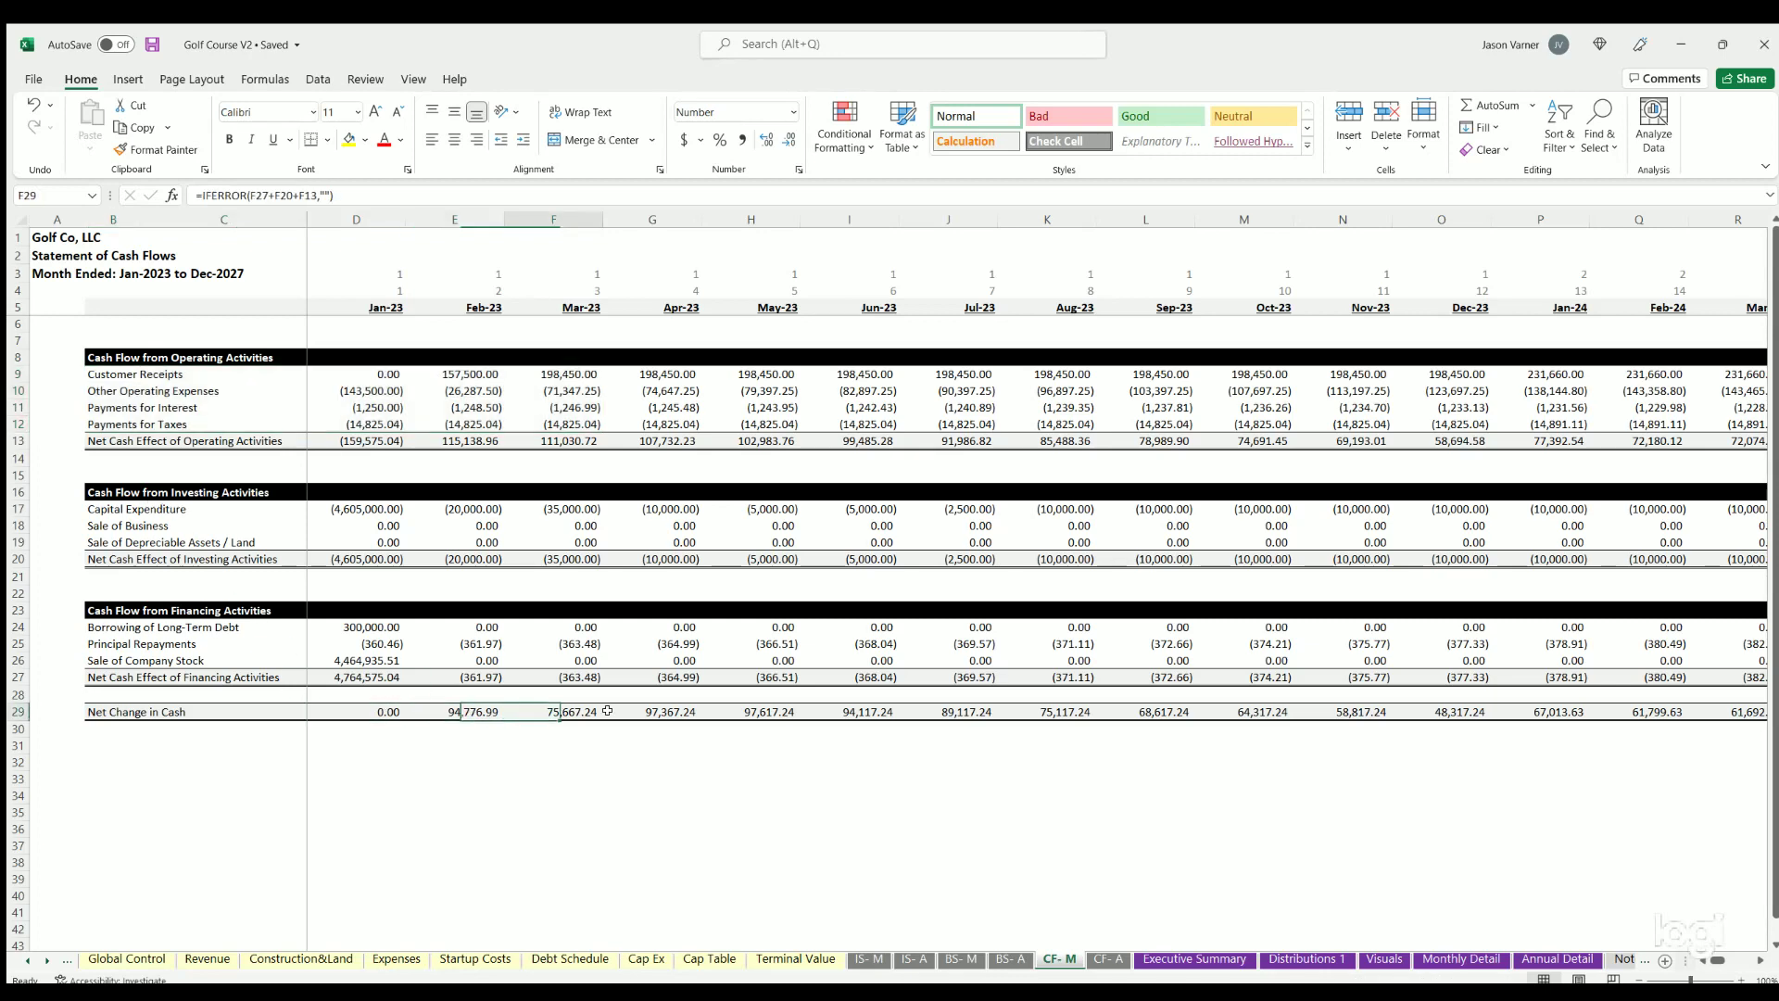
{"action": "left_click", "coordinate": [1194, 960]}
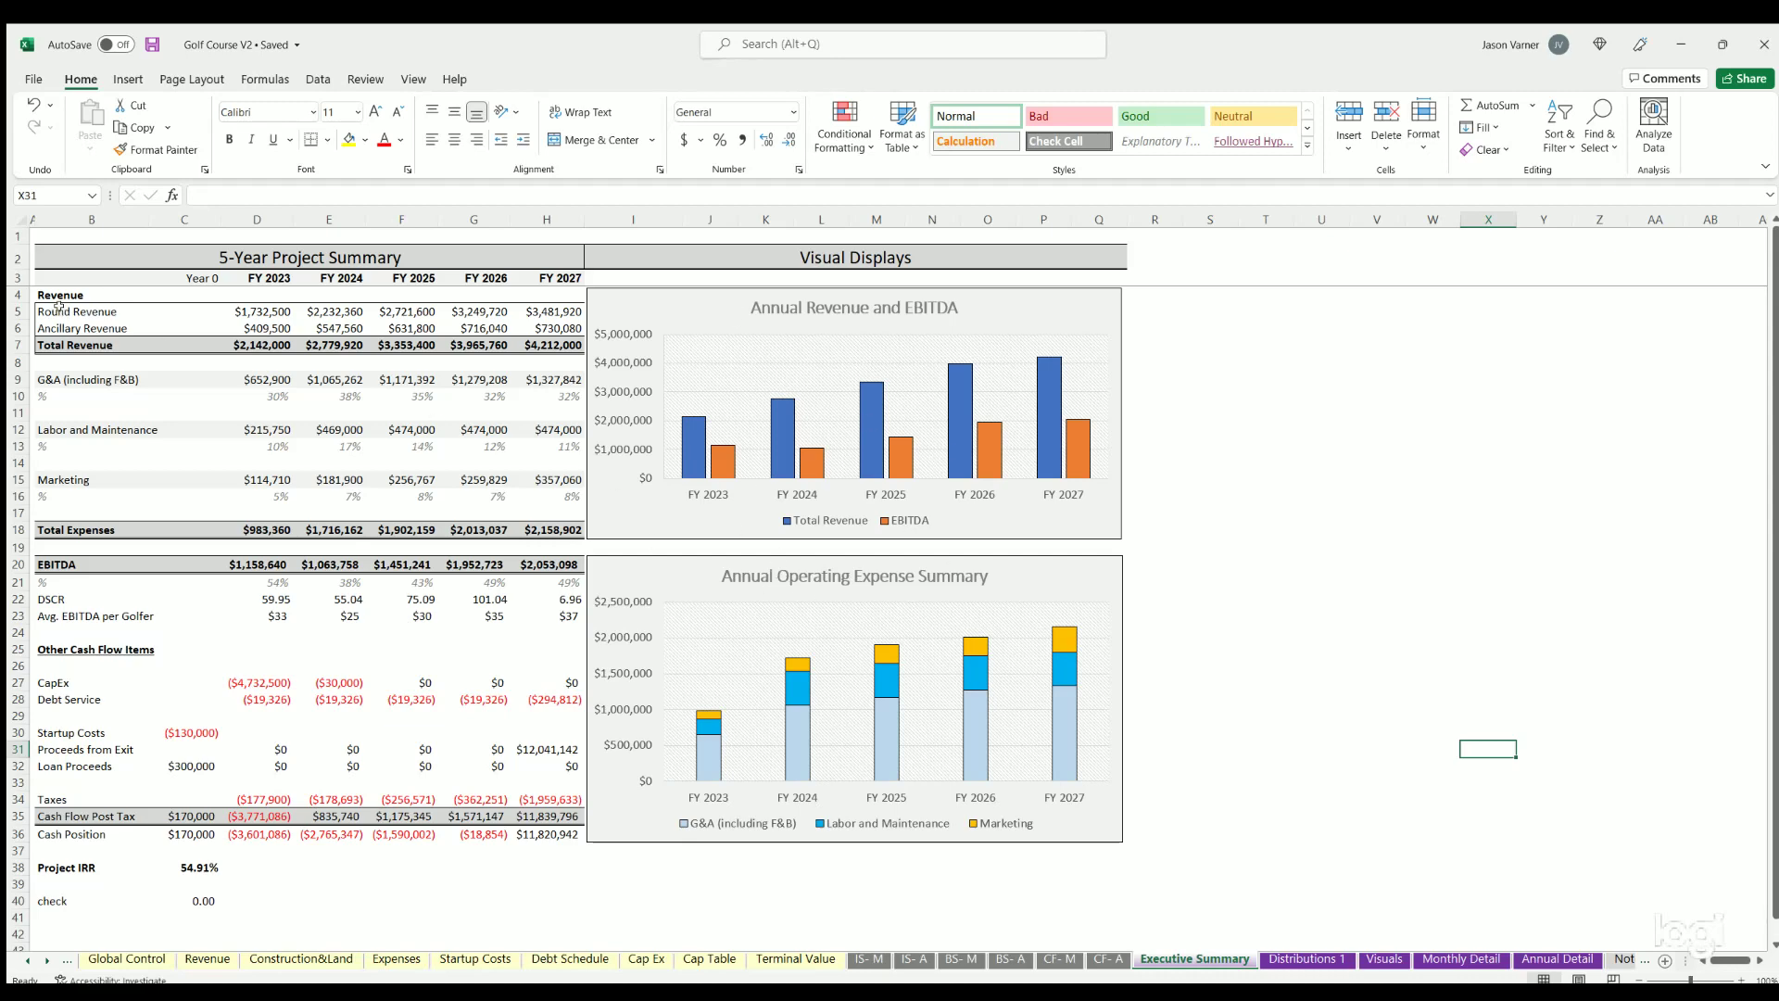
Step: Highlight Round and Ancillary Revenue, EBITDA, average EBITDA per golfer and other cash flow items
{"action": "left_click_drag", "start_coordinate": [58, 306], "coordinate": [556, 329]}
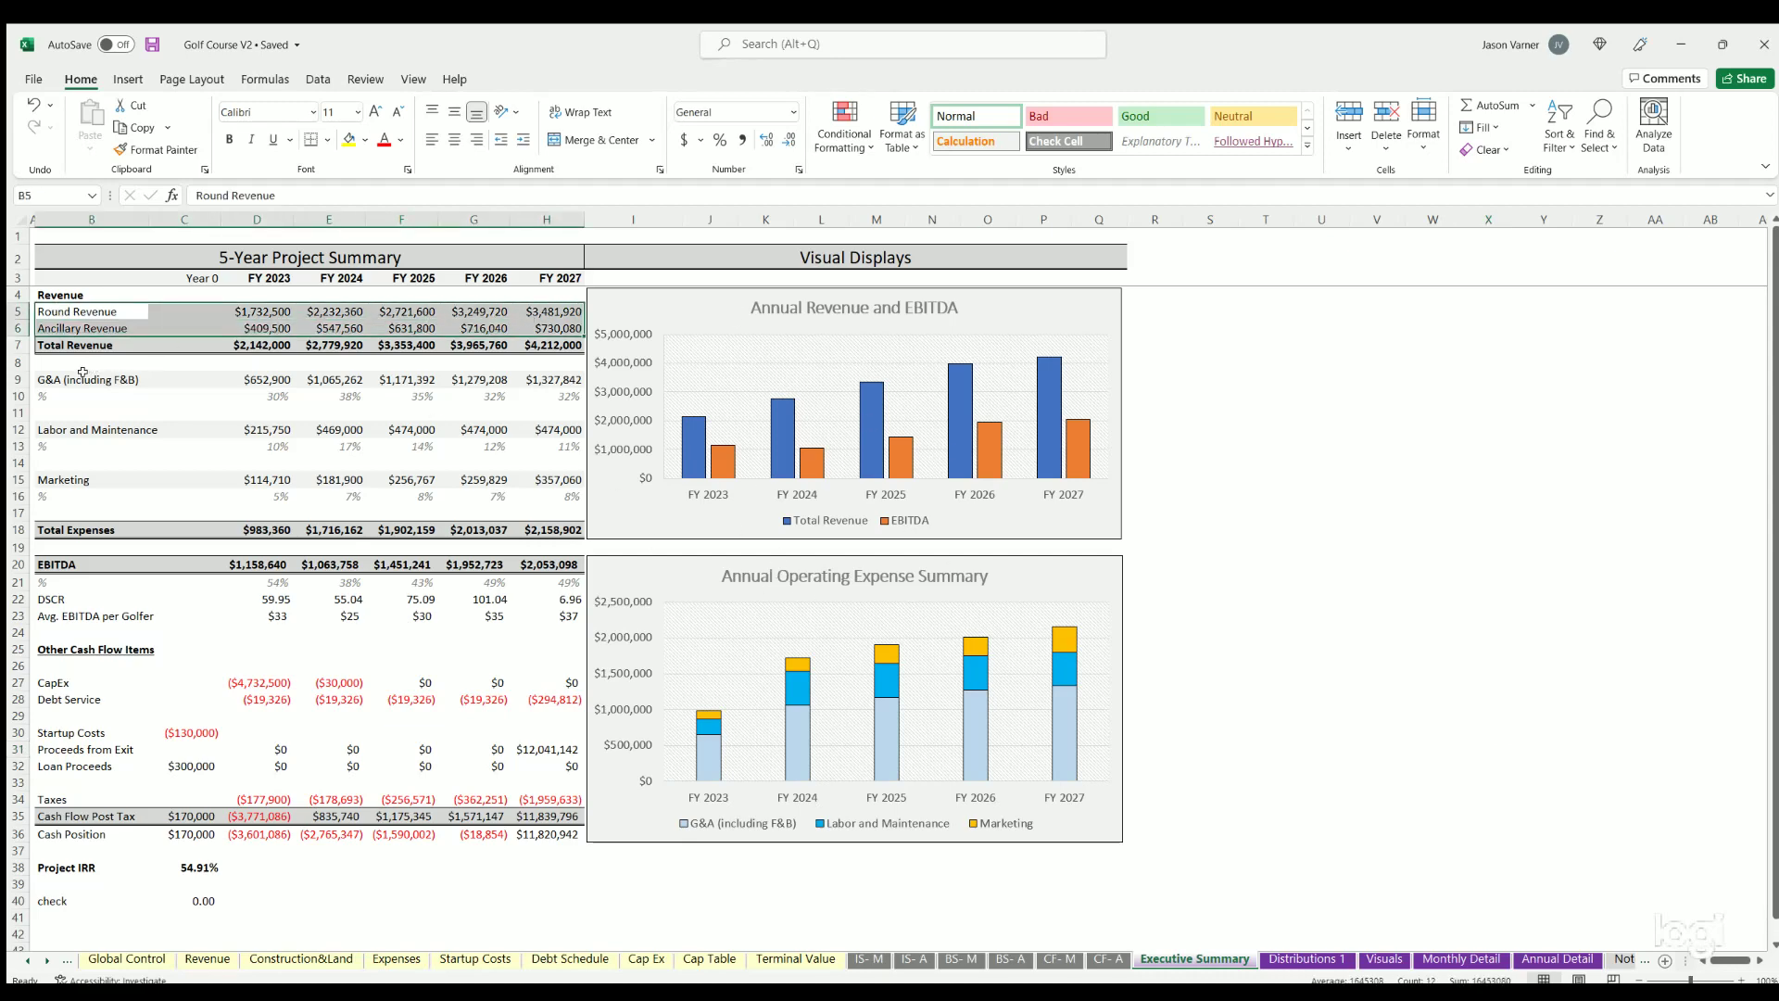
{"action": "left_click", "coordinate": [64, 560]}
{"action": "left_click_drag", "start_coordinate": [58, 680], "coordinate": [548, 795]}
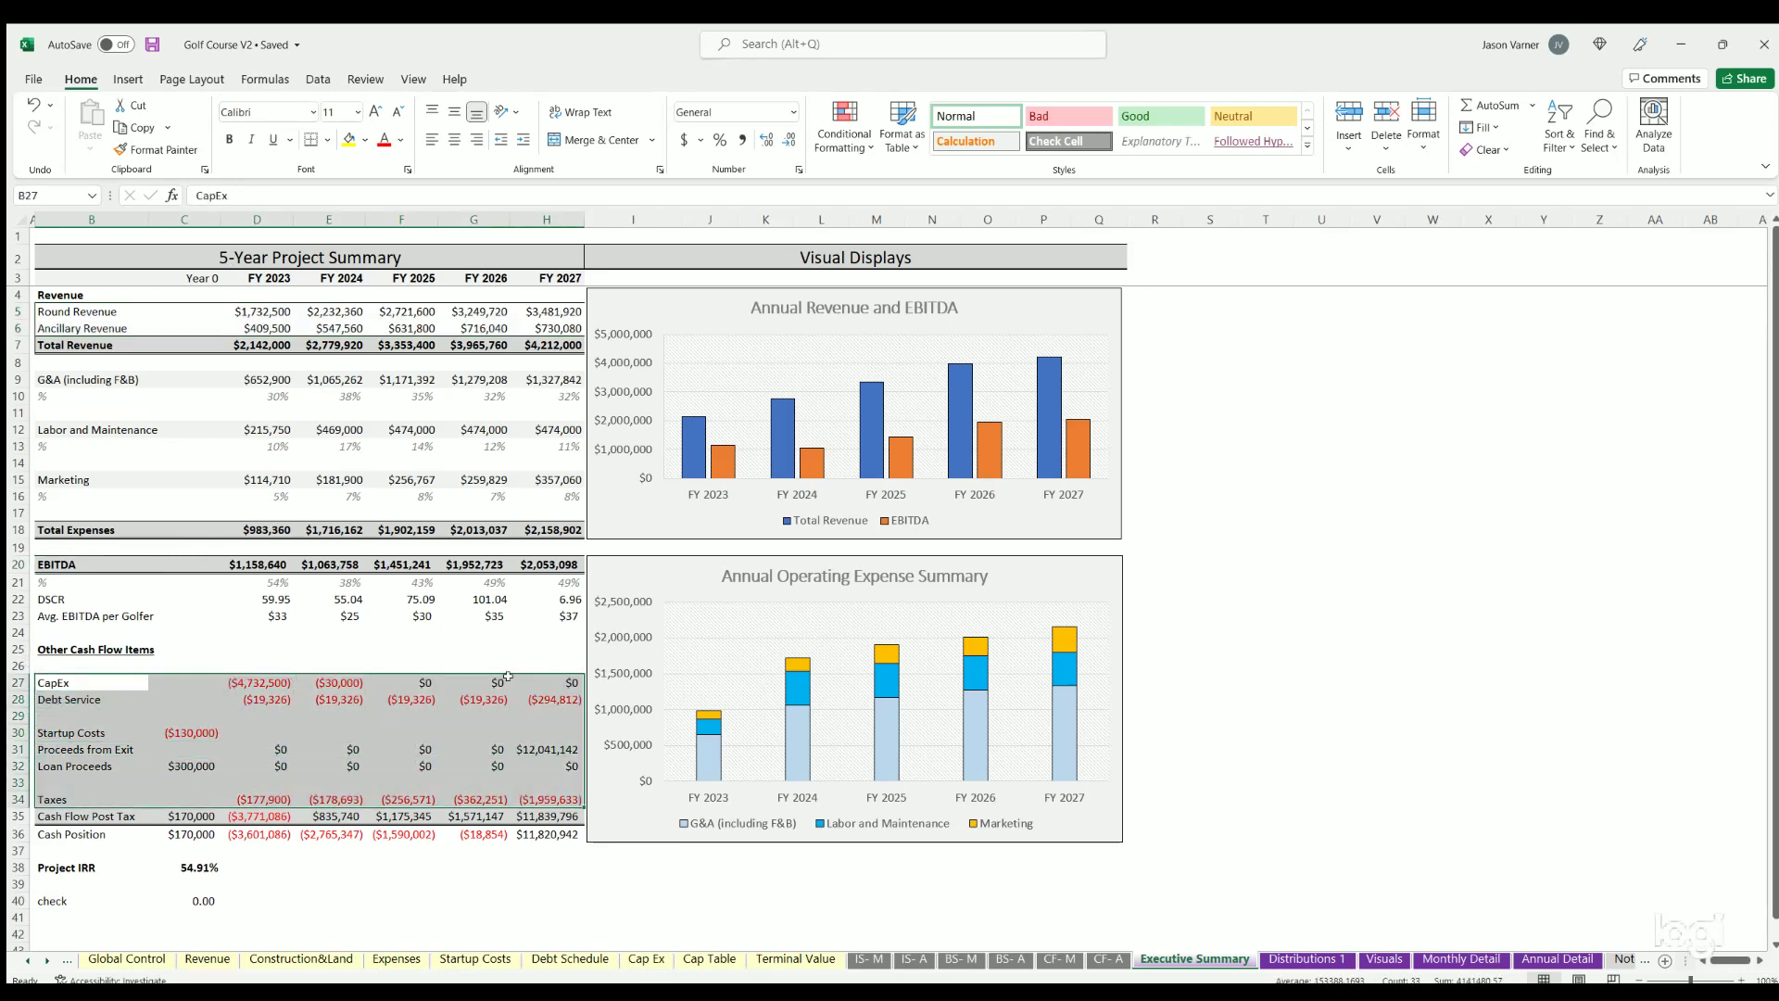
{"action": "left_click", "coordinate": [202, 613]}
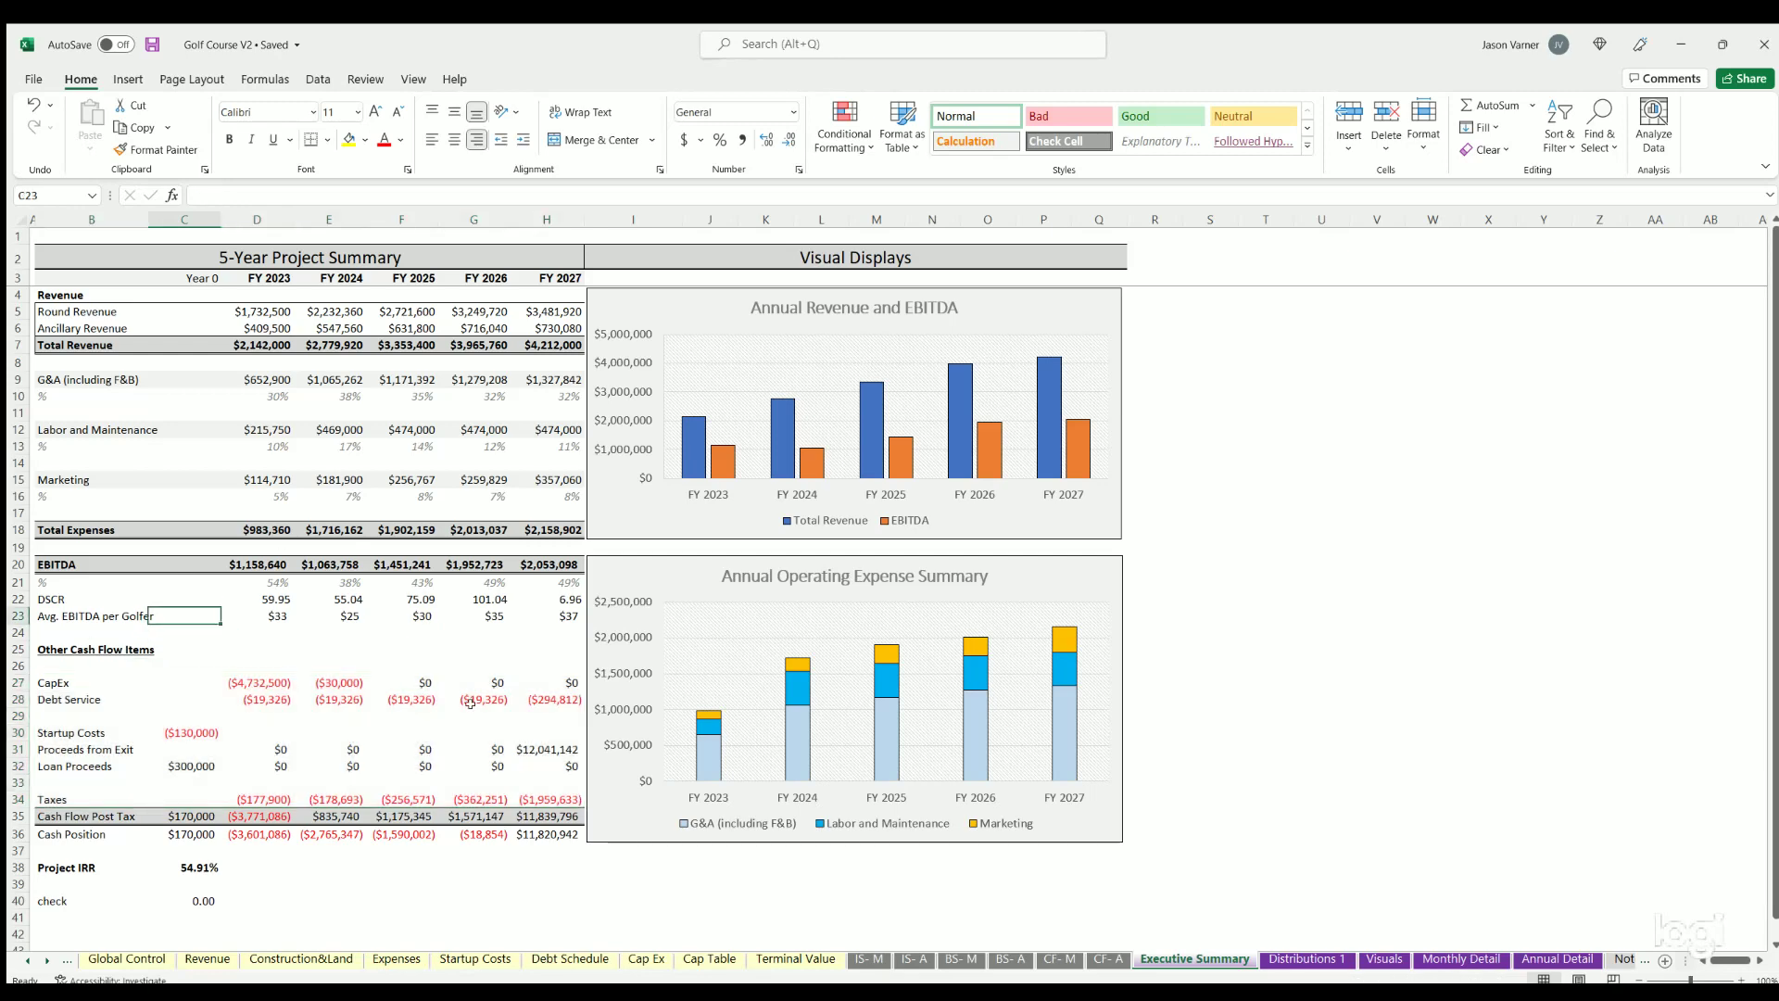
Step: Review the Project IRR calculation, then move on to the Distributions 1 sheet
{"action": "scroll", "coordinate": [470, 703], "scroll_direction": "down", "scroll_amount": 4}
{"action": "key", "text": "Down"}
{"action": "key", "text": "Down"}
{"action": "key", "text": "Down"}
{"action": "key", "text": "Down"}
{"action": "key", "text": "Down"}
{"action": "key", "text": "Down"}
{"action": "key", "text": "Down"}
{"action": "key", "text": "Down"}
{"action": "key", "text": "Down"}
{"action": "key", "text": "Down"}
{"action": "key", "text": "Down"}
{"action": "key", "text": "Down"}
{"action": "key", "text": "Down"}
{"action": "key", "text": "Down"}
{"action": "key", "text": "Down"}
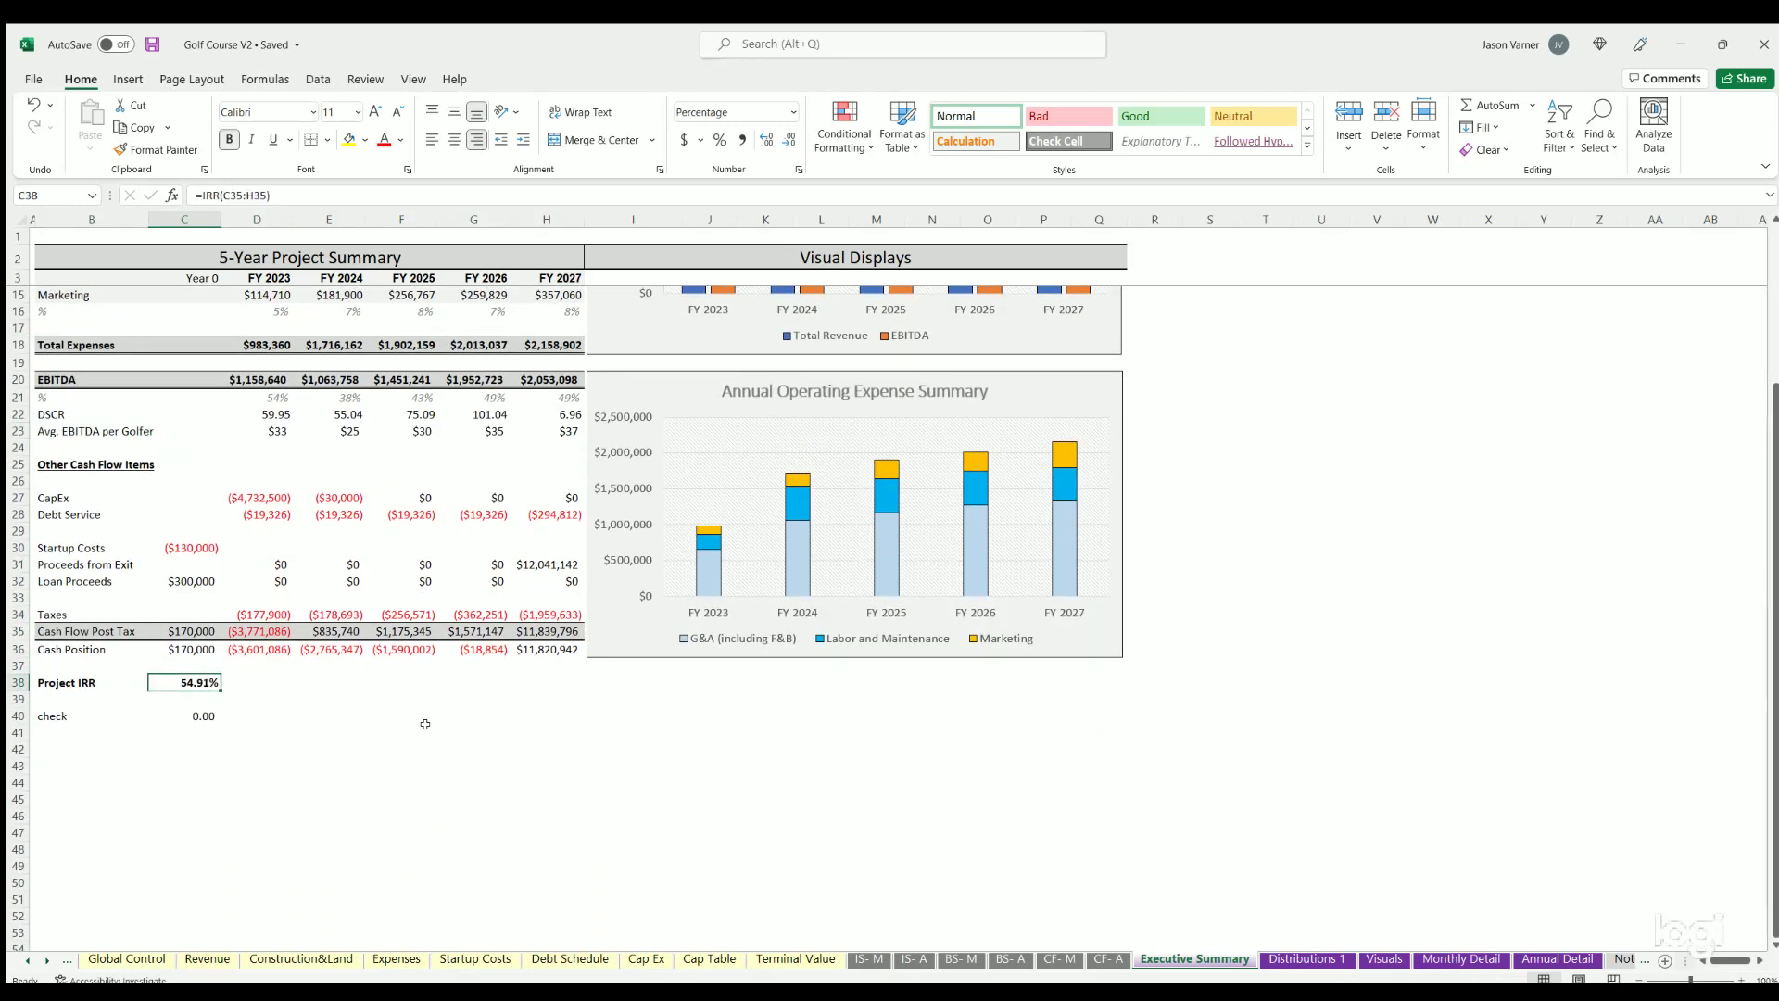
{"action": "scroll", "coordinate": [387, 716], "scroll_direction": "up", "scroll_amount": 4}
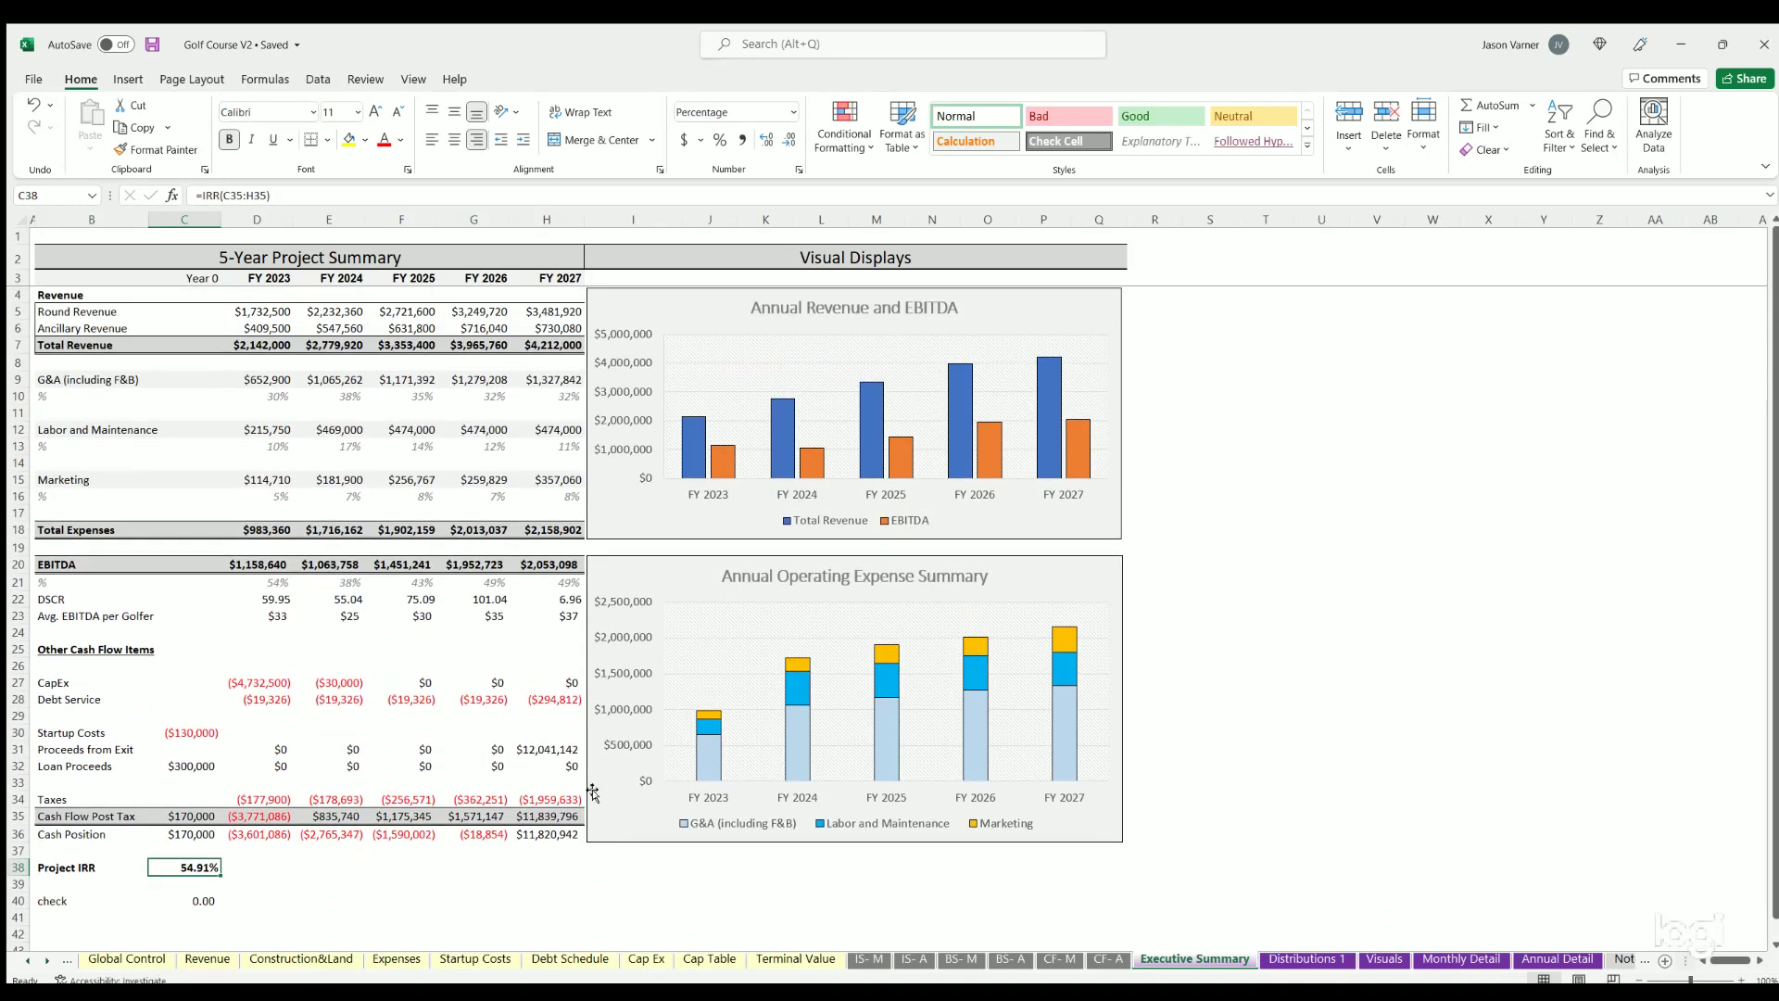
{"action": "key", "text": "ctrl+Page_Down"}
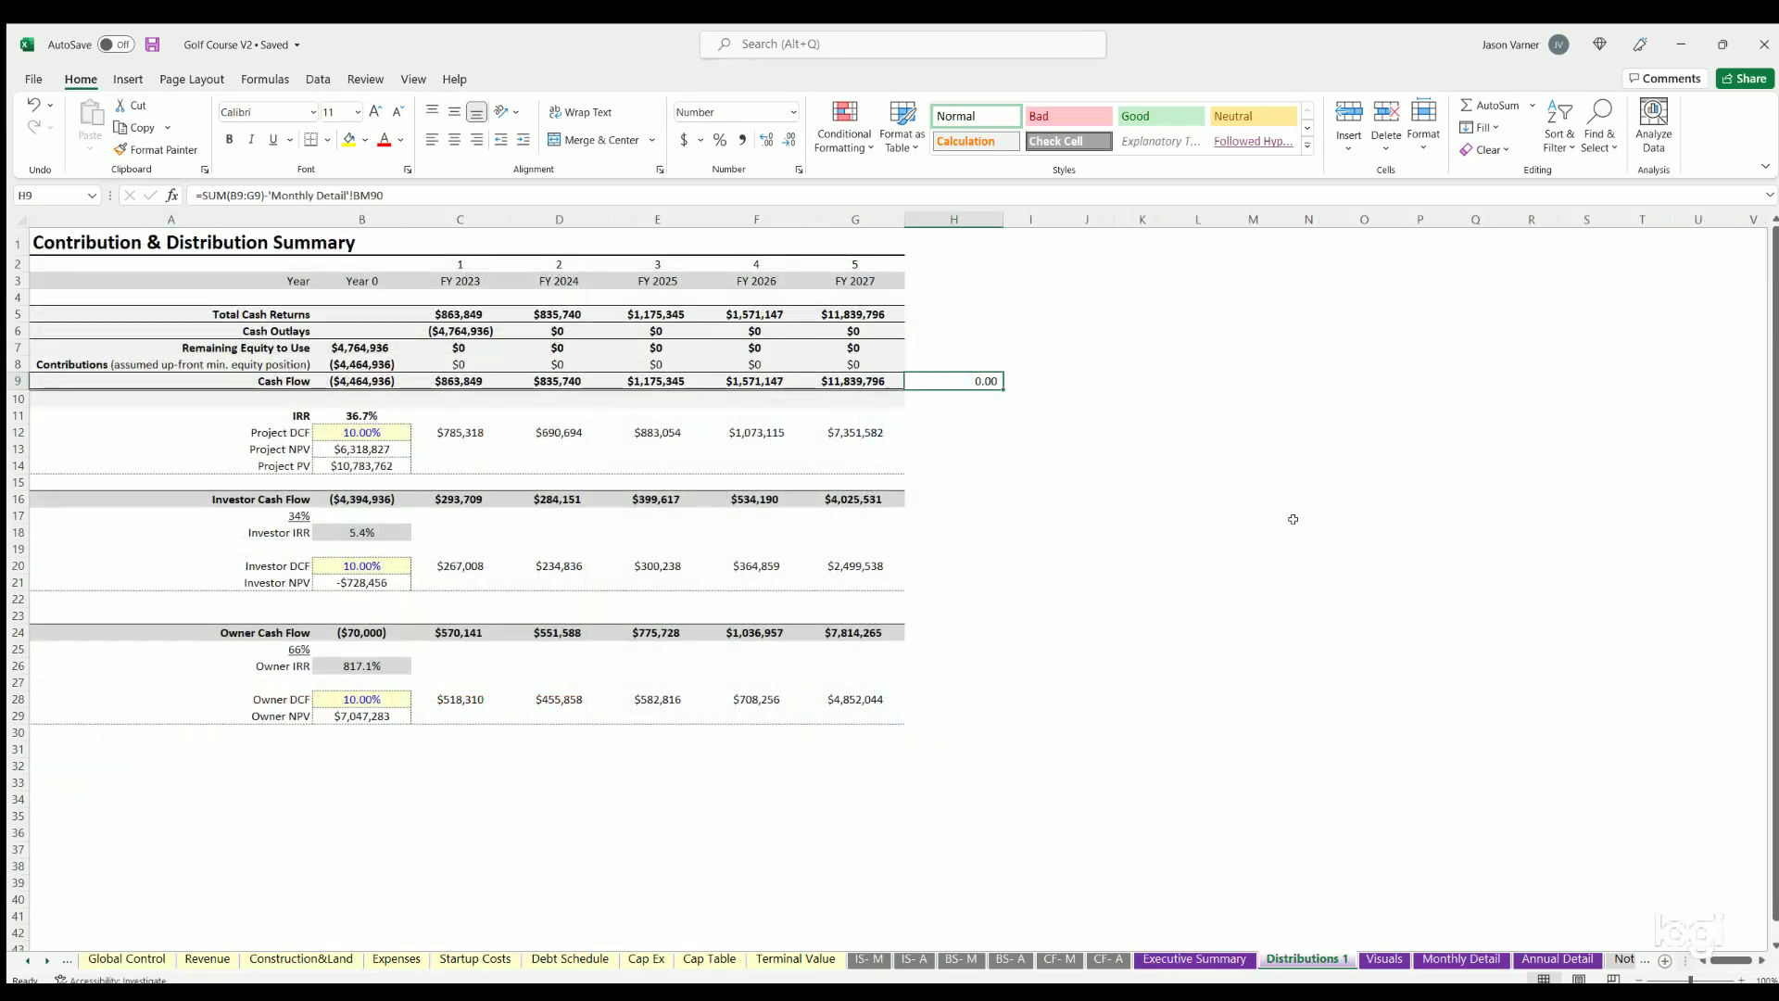
Step: Review the project, investor and owner cash flow blocks, the investor discount rate and the NPV formulas
{"action": "left_click", "coordinate": [1295, 529]}
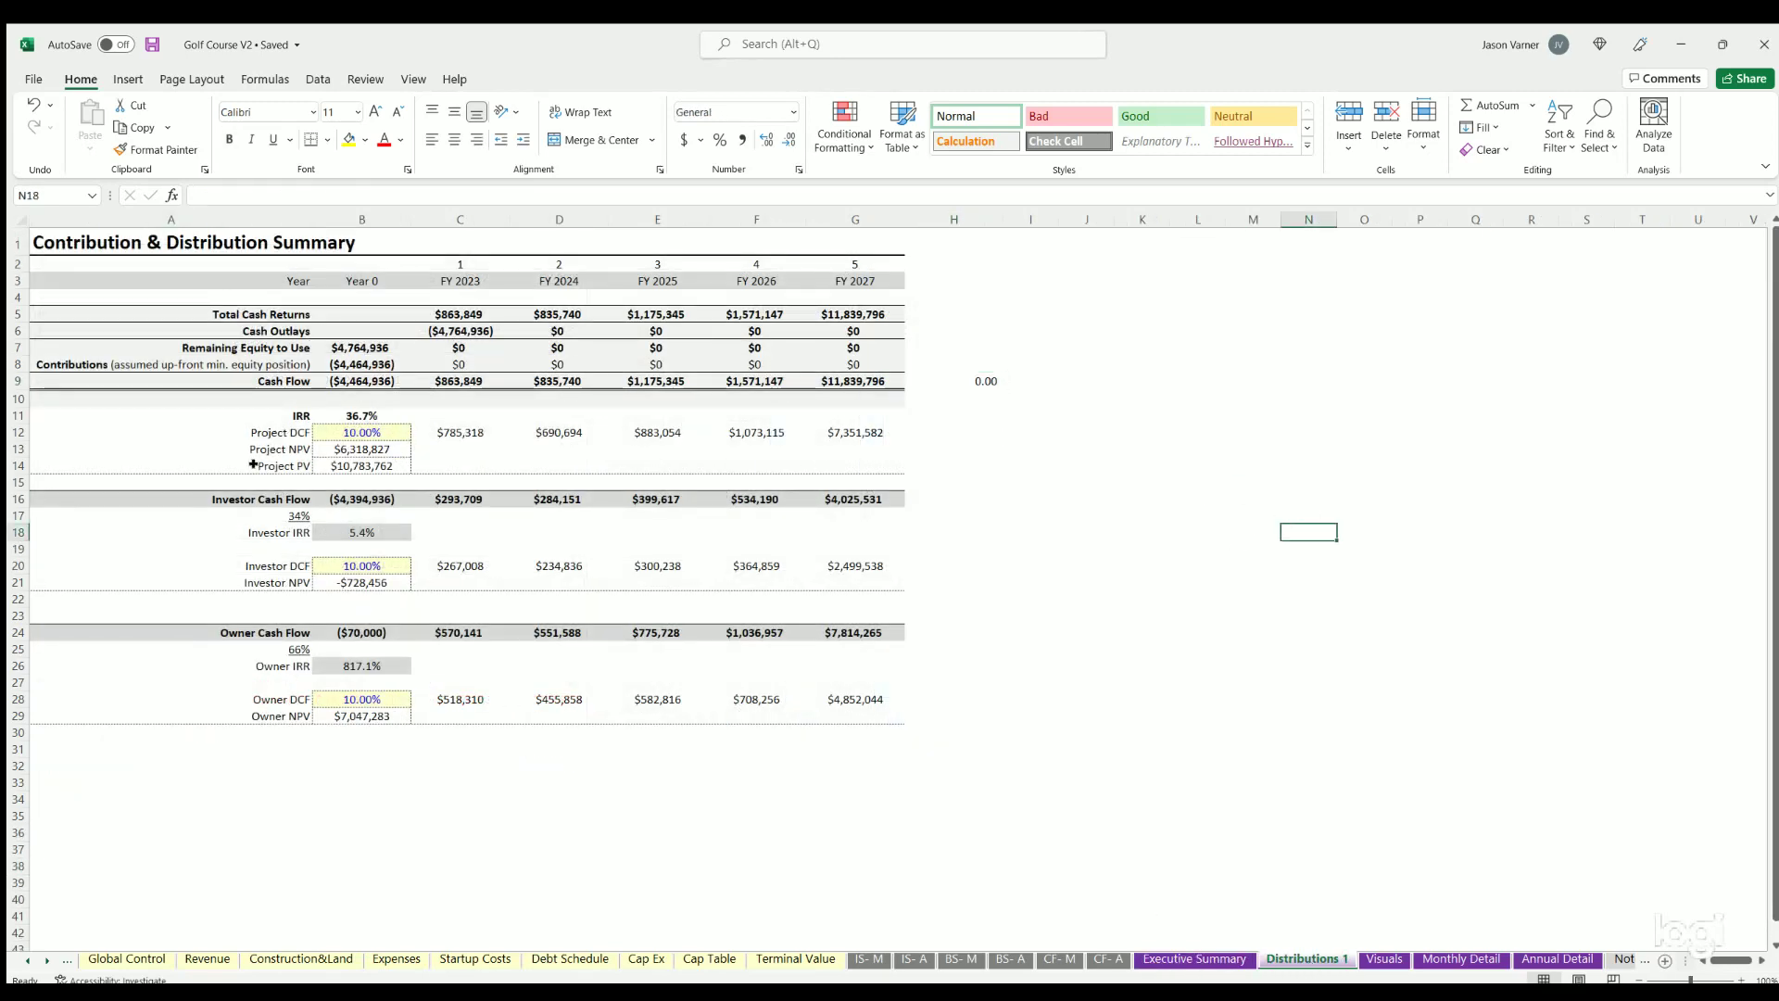
{"action": "left_click_drag", "start_coordinate": [253, 465], "coordinate": [853, 314]}
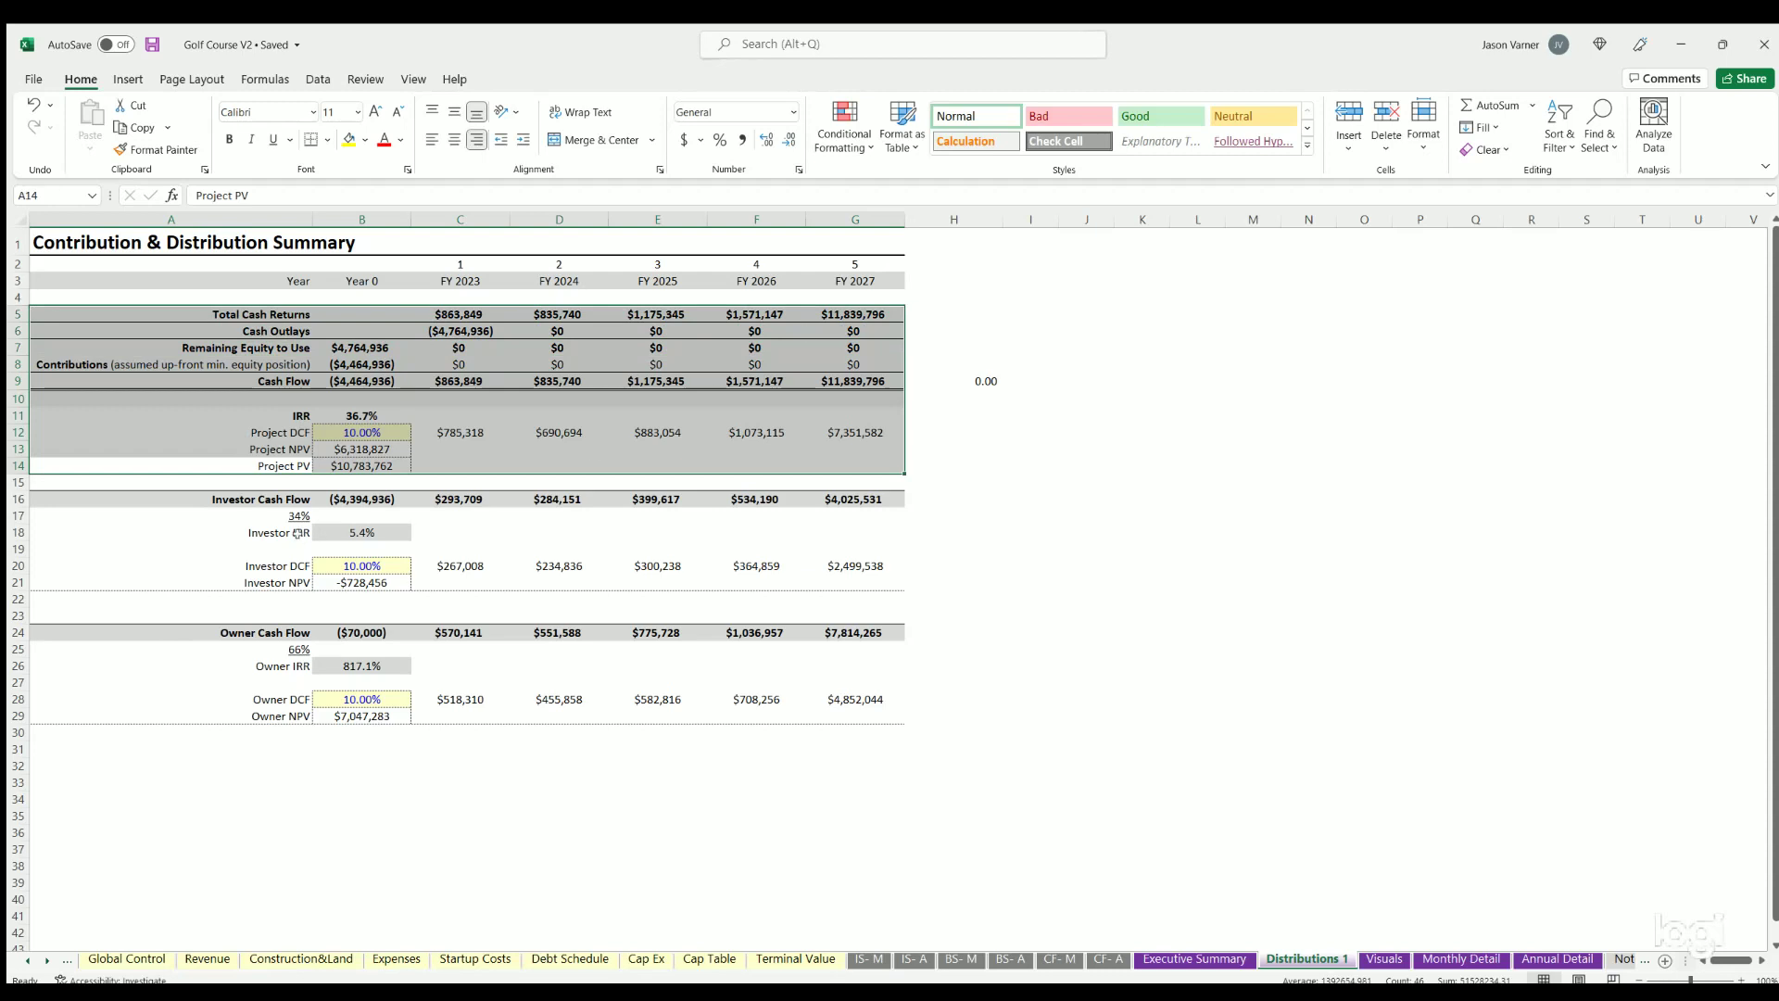
{"action": "left_click_drag", "start_coordinate": [261, 499], "coordinate": [852, 579]}
{"action": "left_click_drag", "start_coordinate": [273, 632], "coordinate": [862, 719]}
{"action": "left_click", "coordinate": [357, 629]}
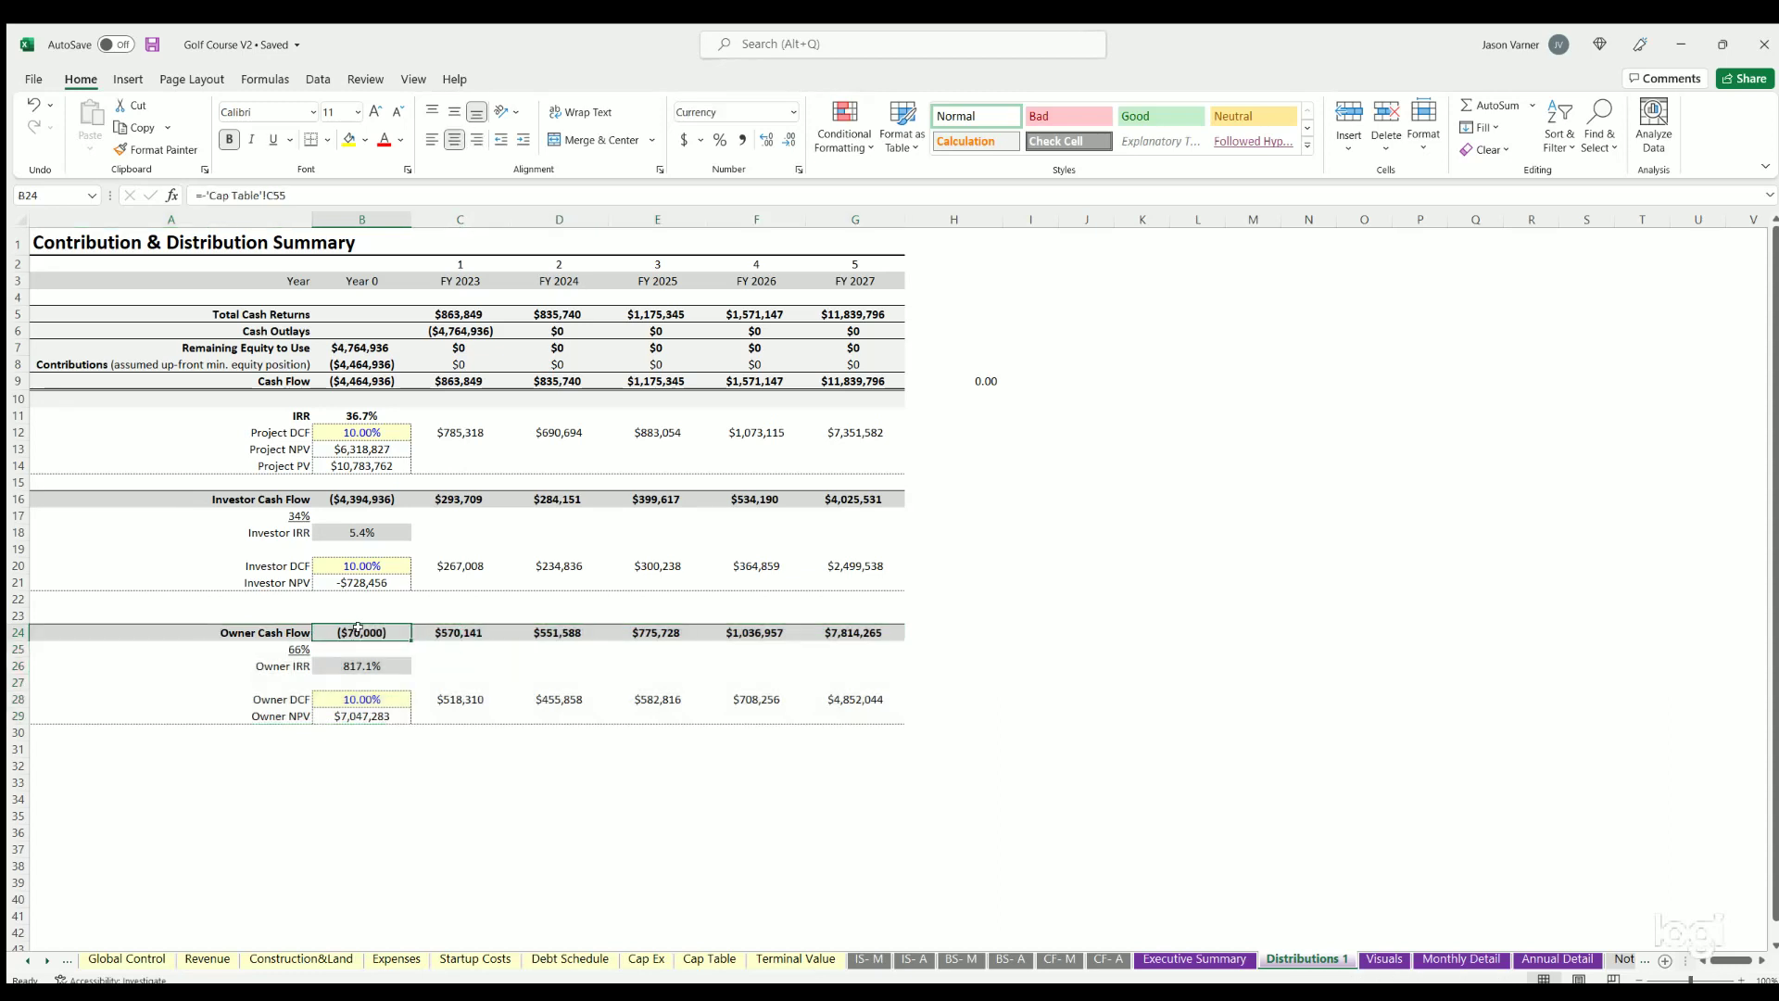
{"action": "left_click", "coordinate": [364, 562]}
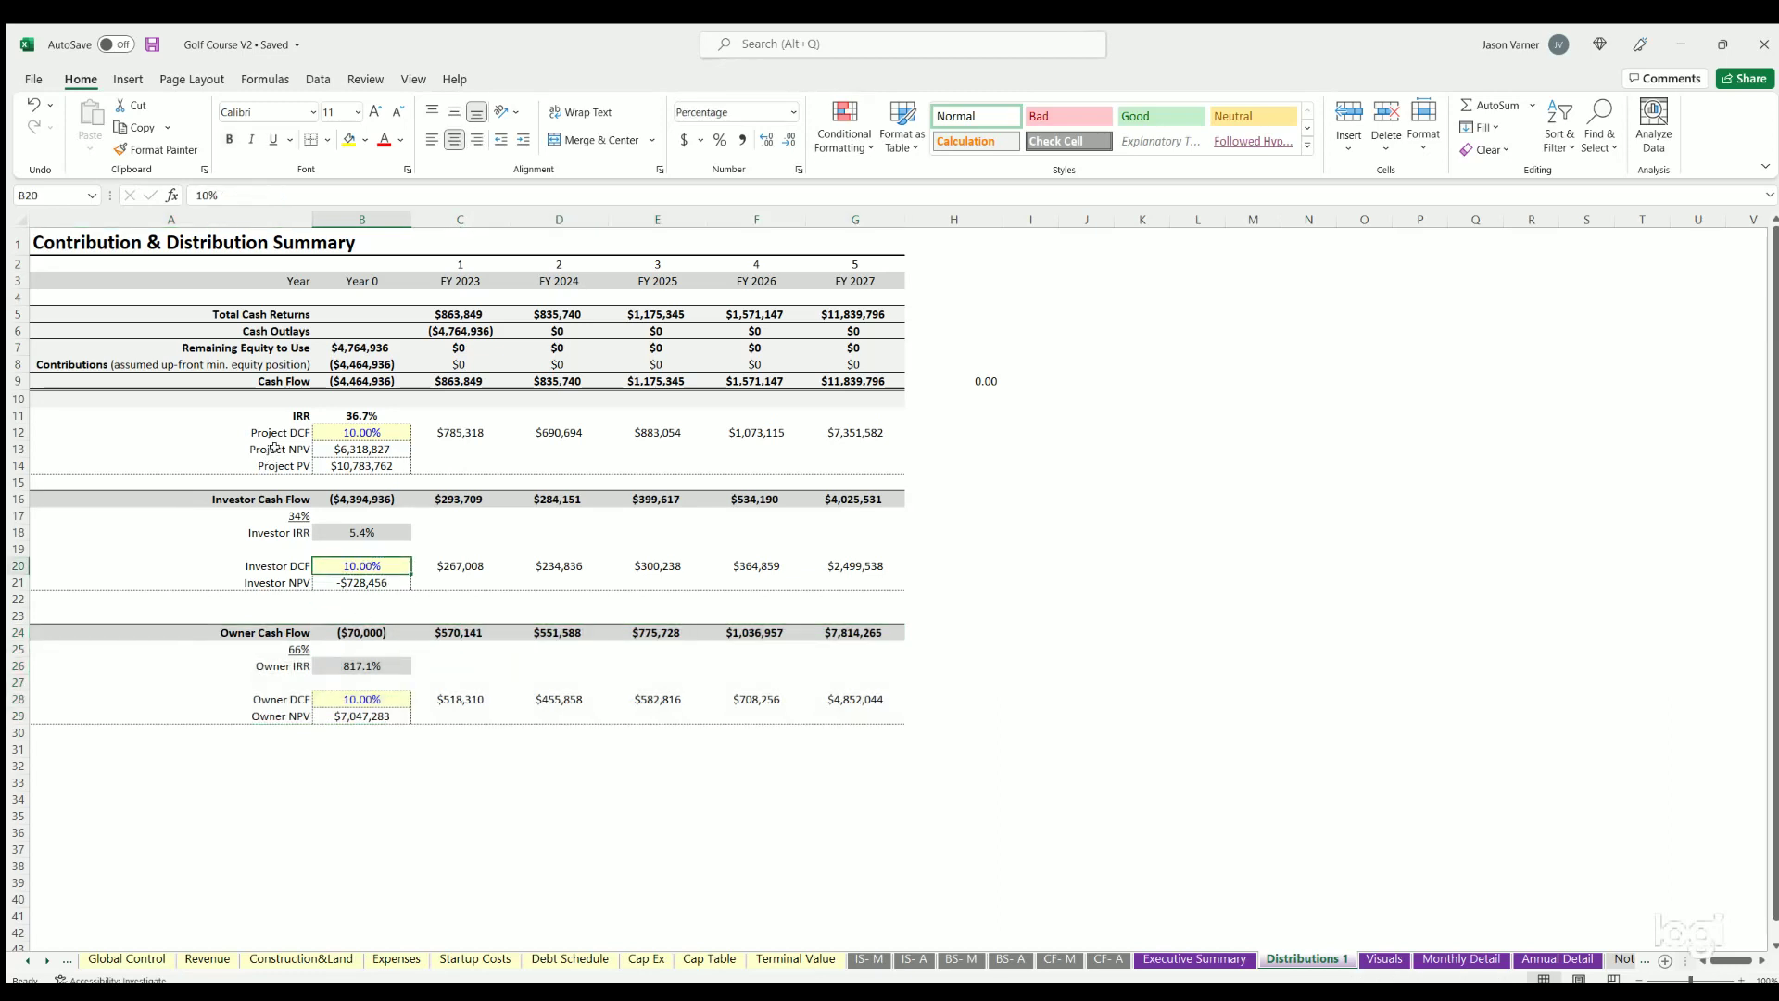
{"action": "left_click", "coordinate": [354, 451]}
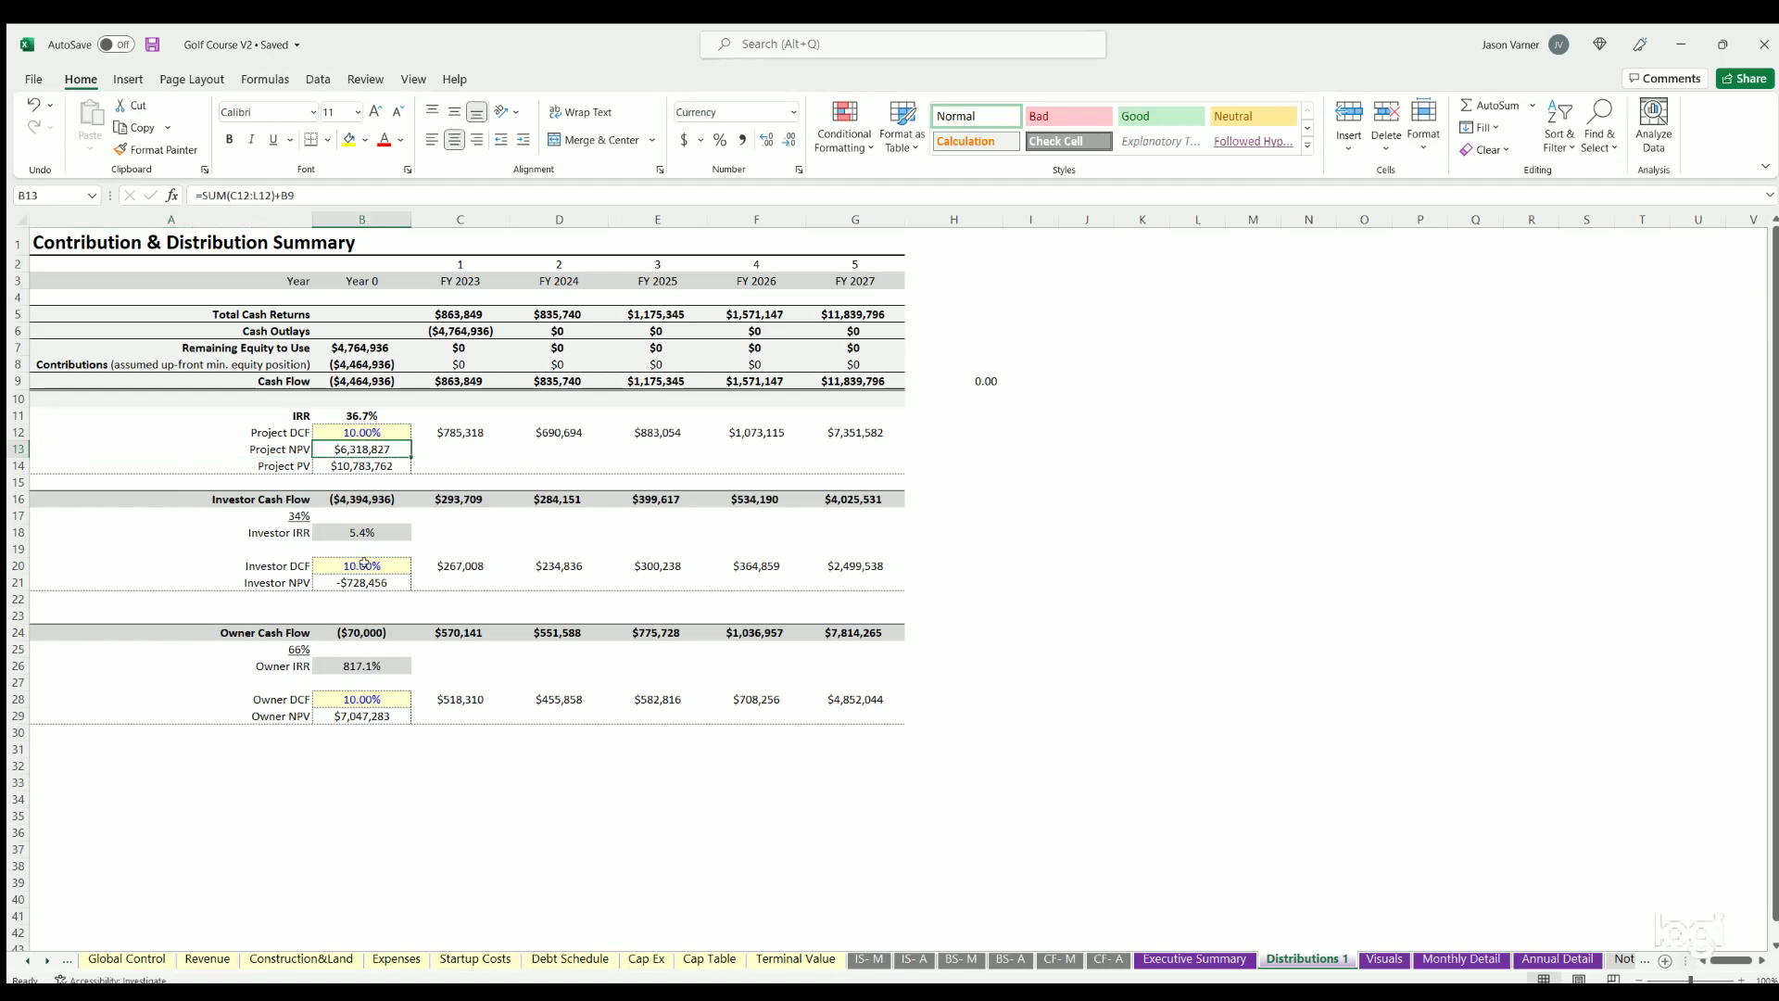
{"action": "left_click", "coordinate": [373, 566]}
{"action": "left_click", "coordinate": [380, 716]}
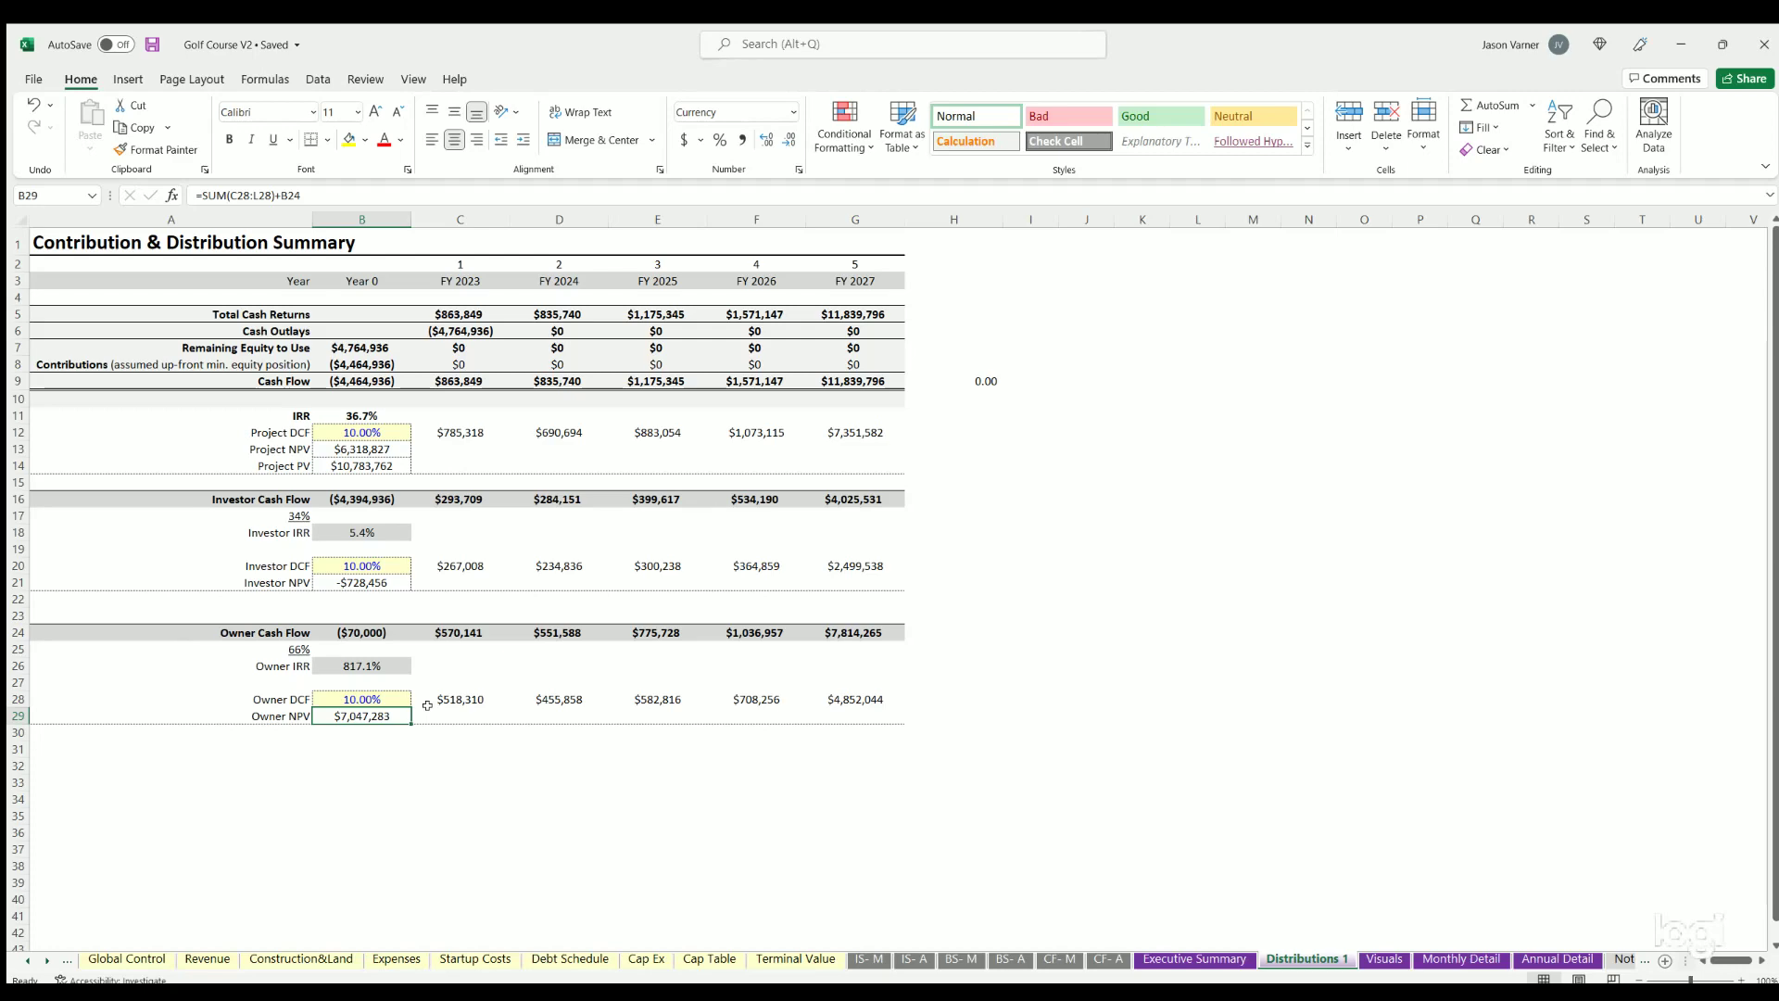
Step: Commit the Owner NPV formula =SUM(C28:L28)+B24 in B29, then go to the Visuals sheet
{"action": "double_click", "coordinate": [365, 715]}
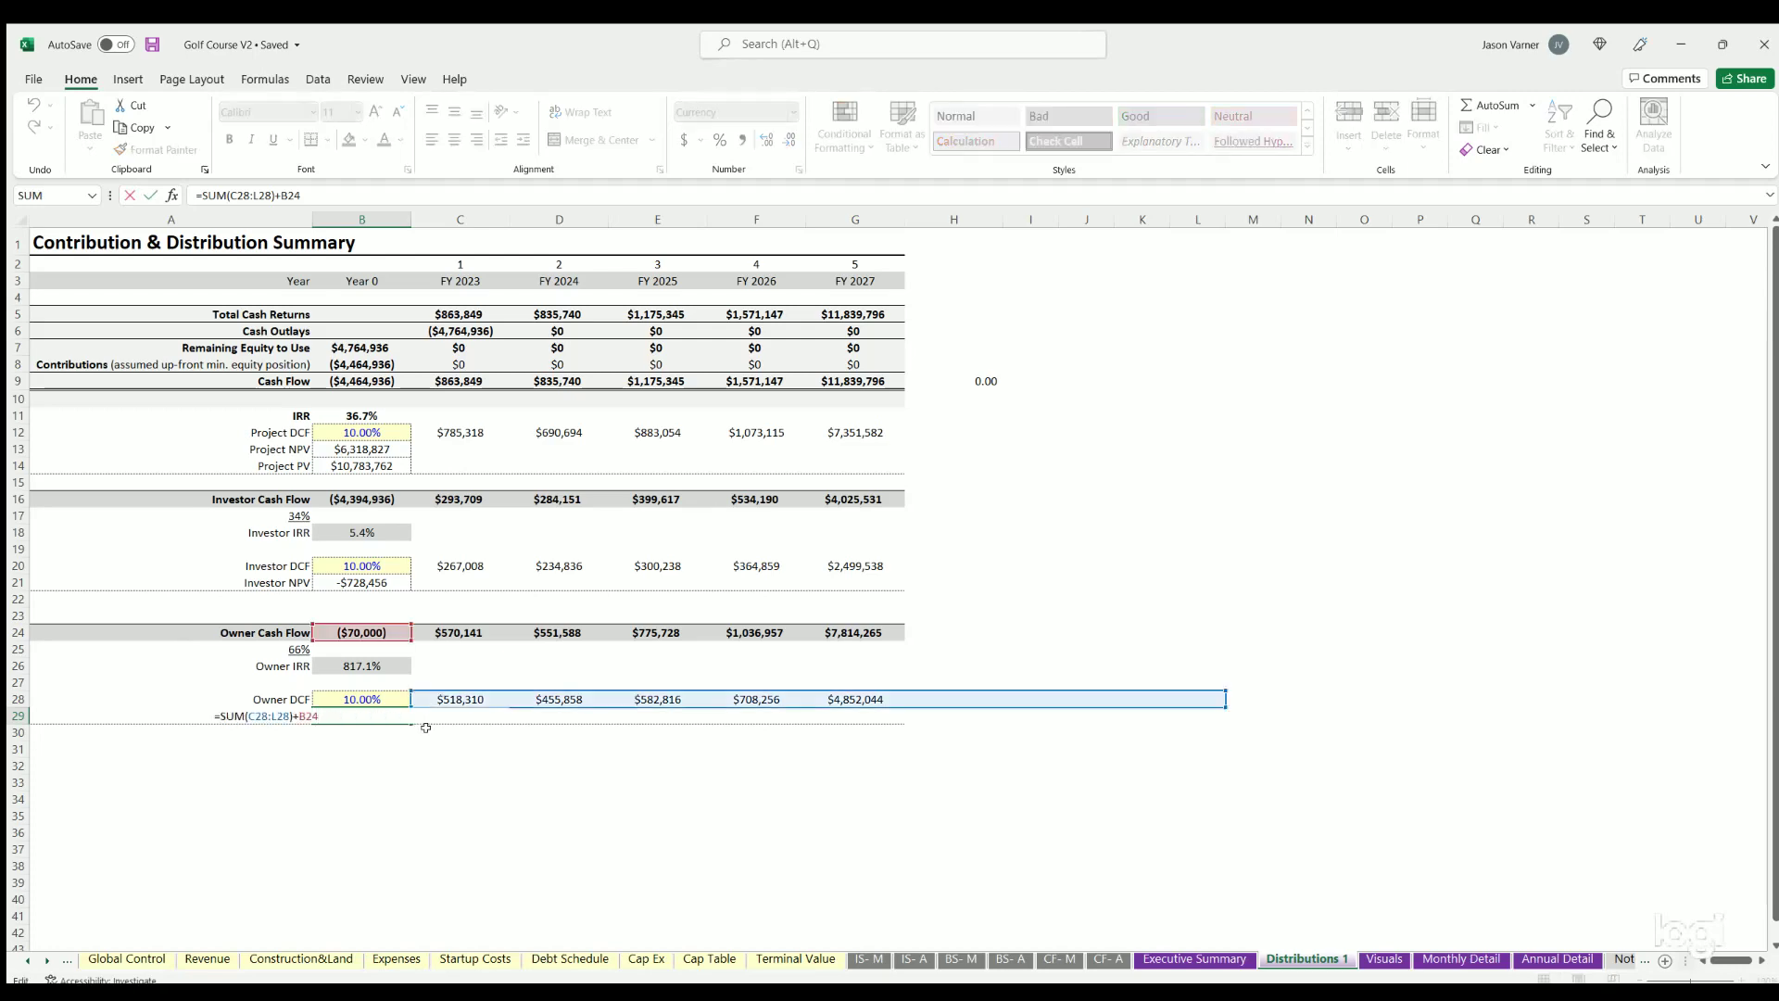
{"action": "key", "text": "Return"}
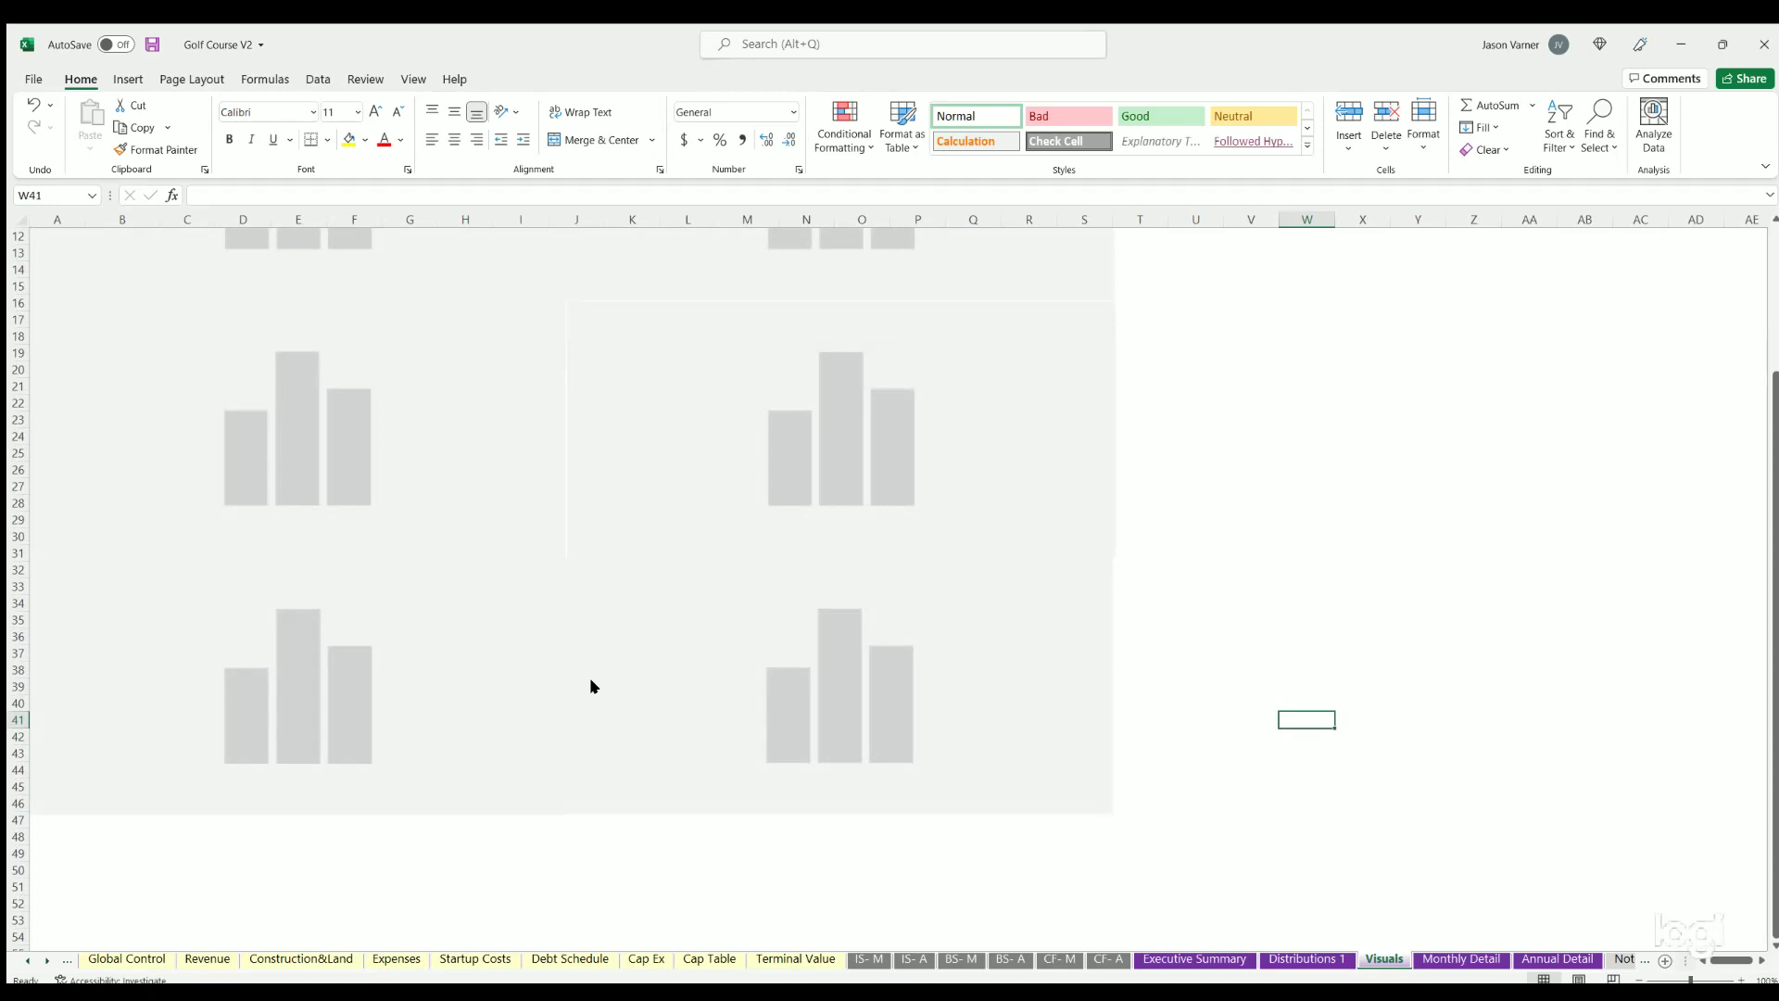
{"action": "left_click", "coordinate": [1385, 960]}
{"action": "scroll", "coordinate": [256, 339], "scroll_direction": "up", "scroll_amount": 1}
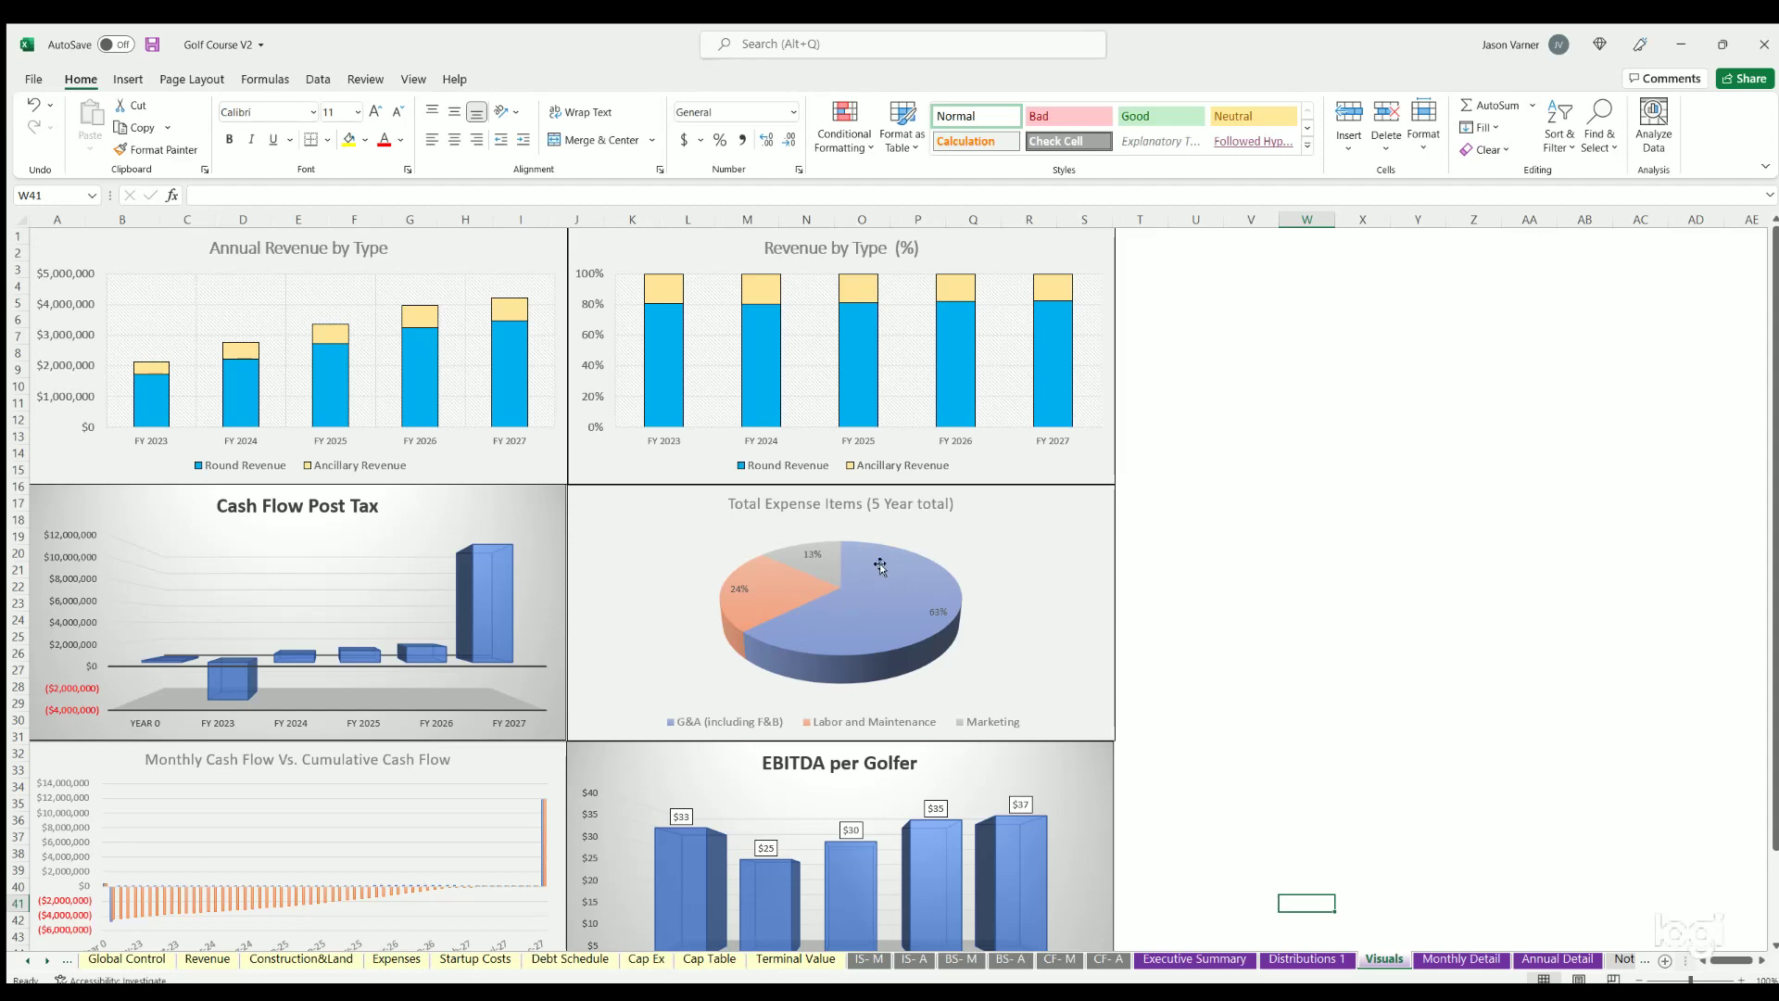
Step: Scroll through the revenue, cash flow, expense mix and EBITDA-per-golfer charts, then open Monthly Detail
{"action": "left_click", "coordinate": [1305, 647]}
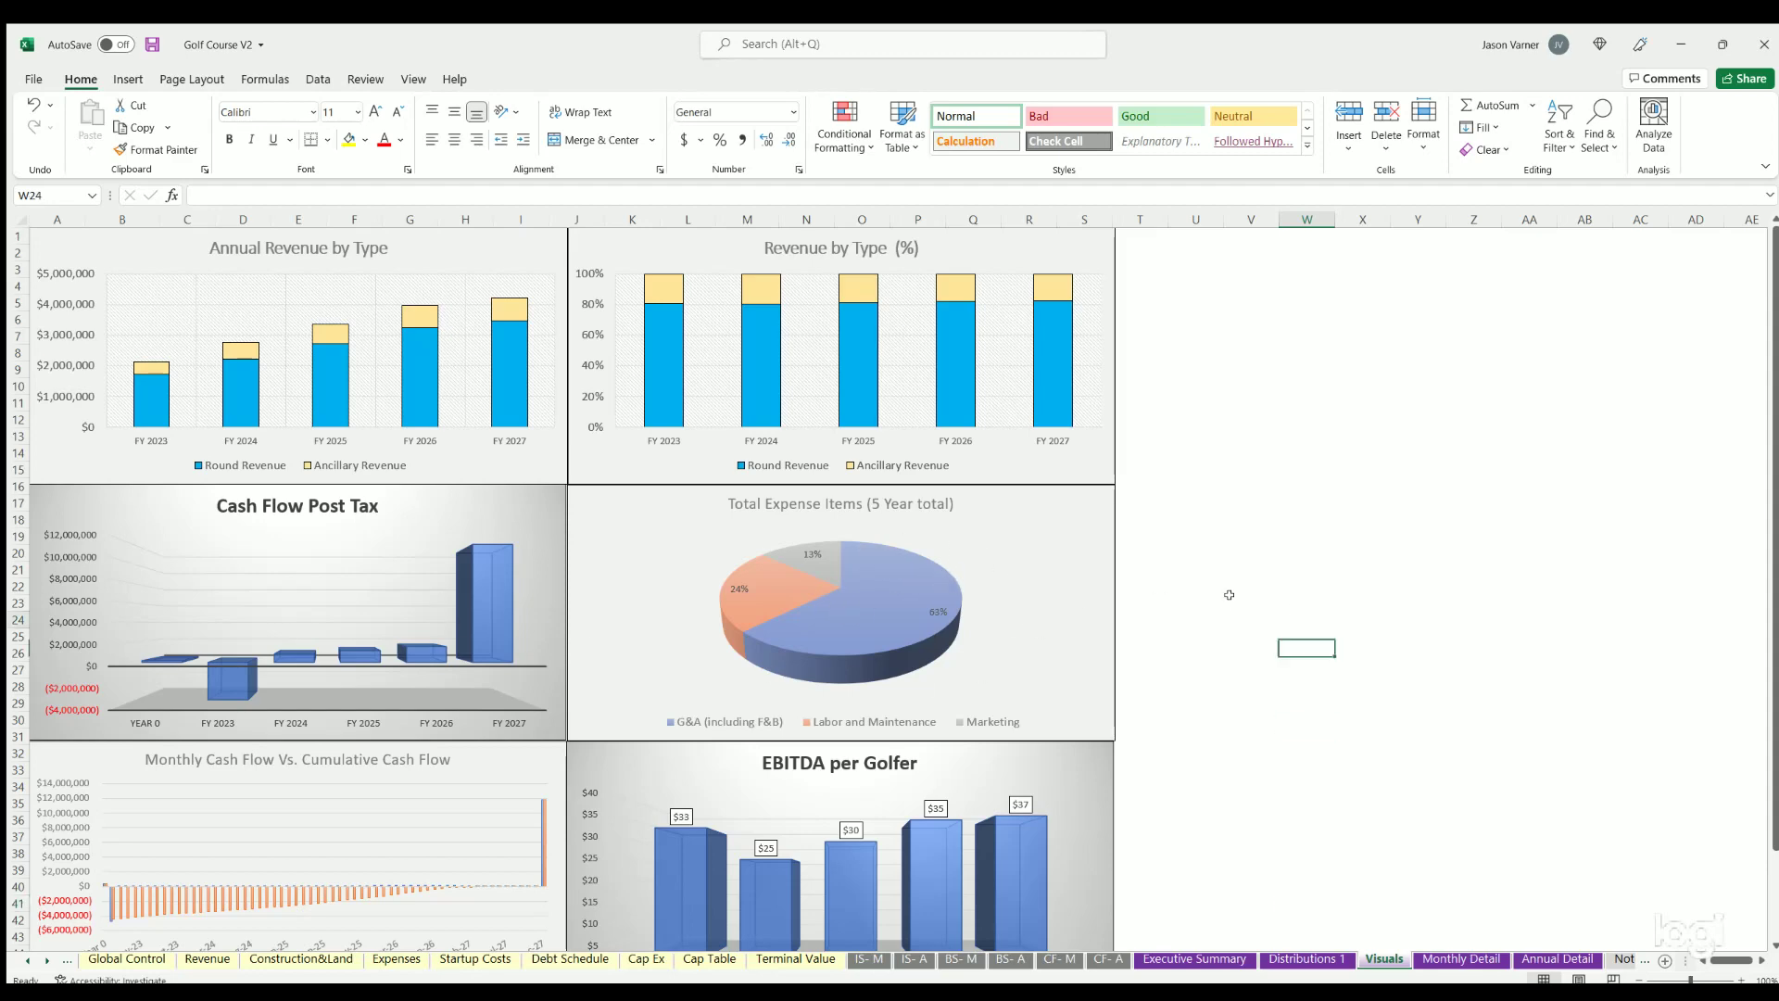
{"action": "scroll", "coordinate": [1165, 568], "scroll_direction": "down", "scroll_amount": 4}
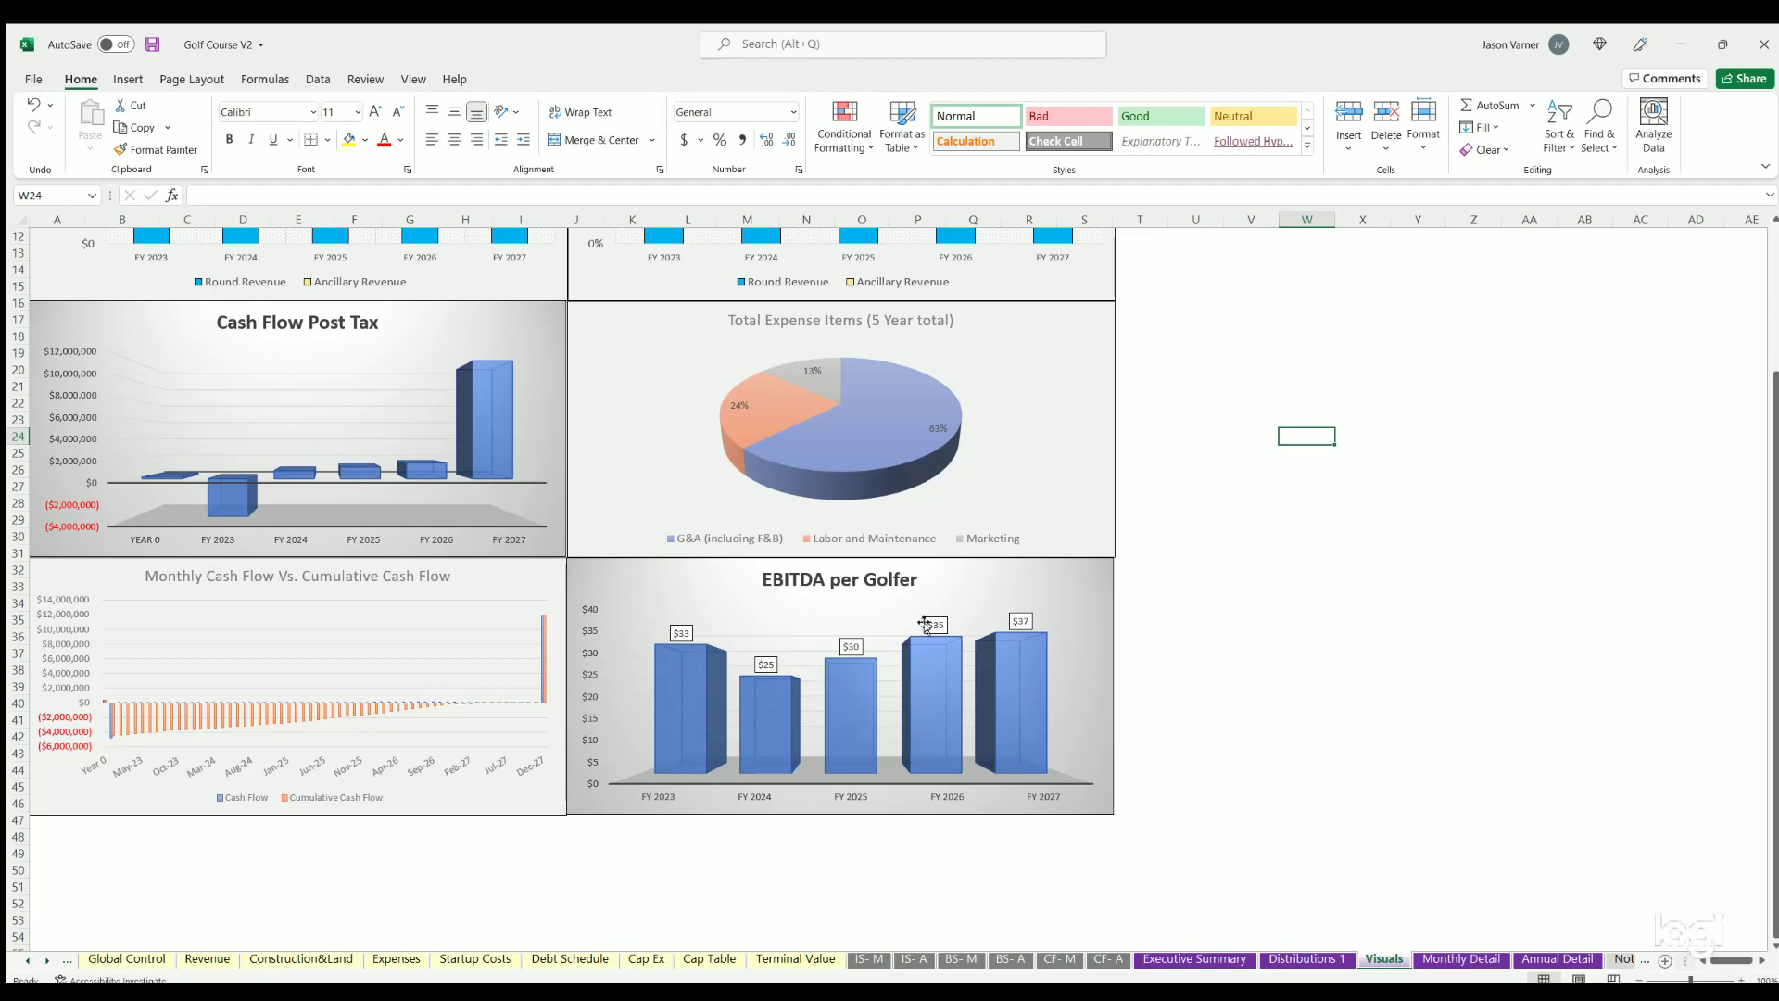
{"action": "left_click", "coordinate": [1268, 717]}
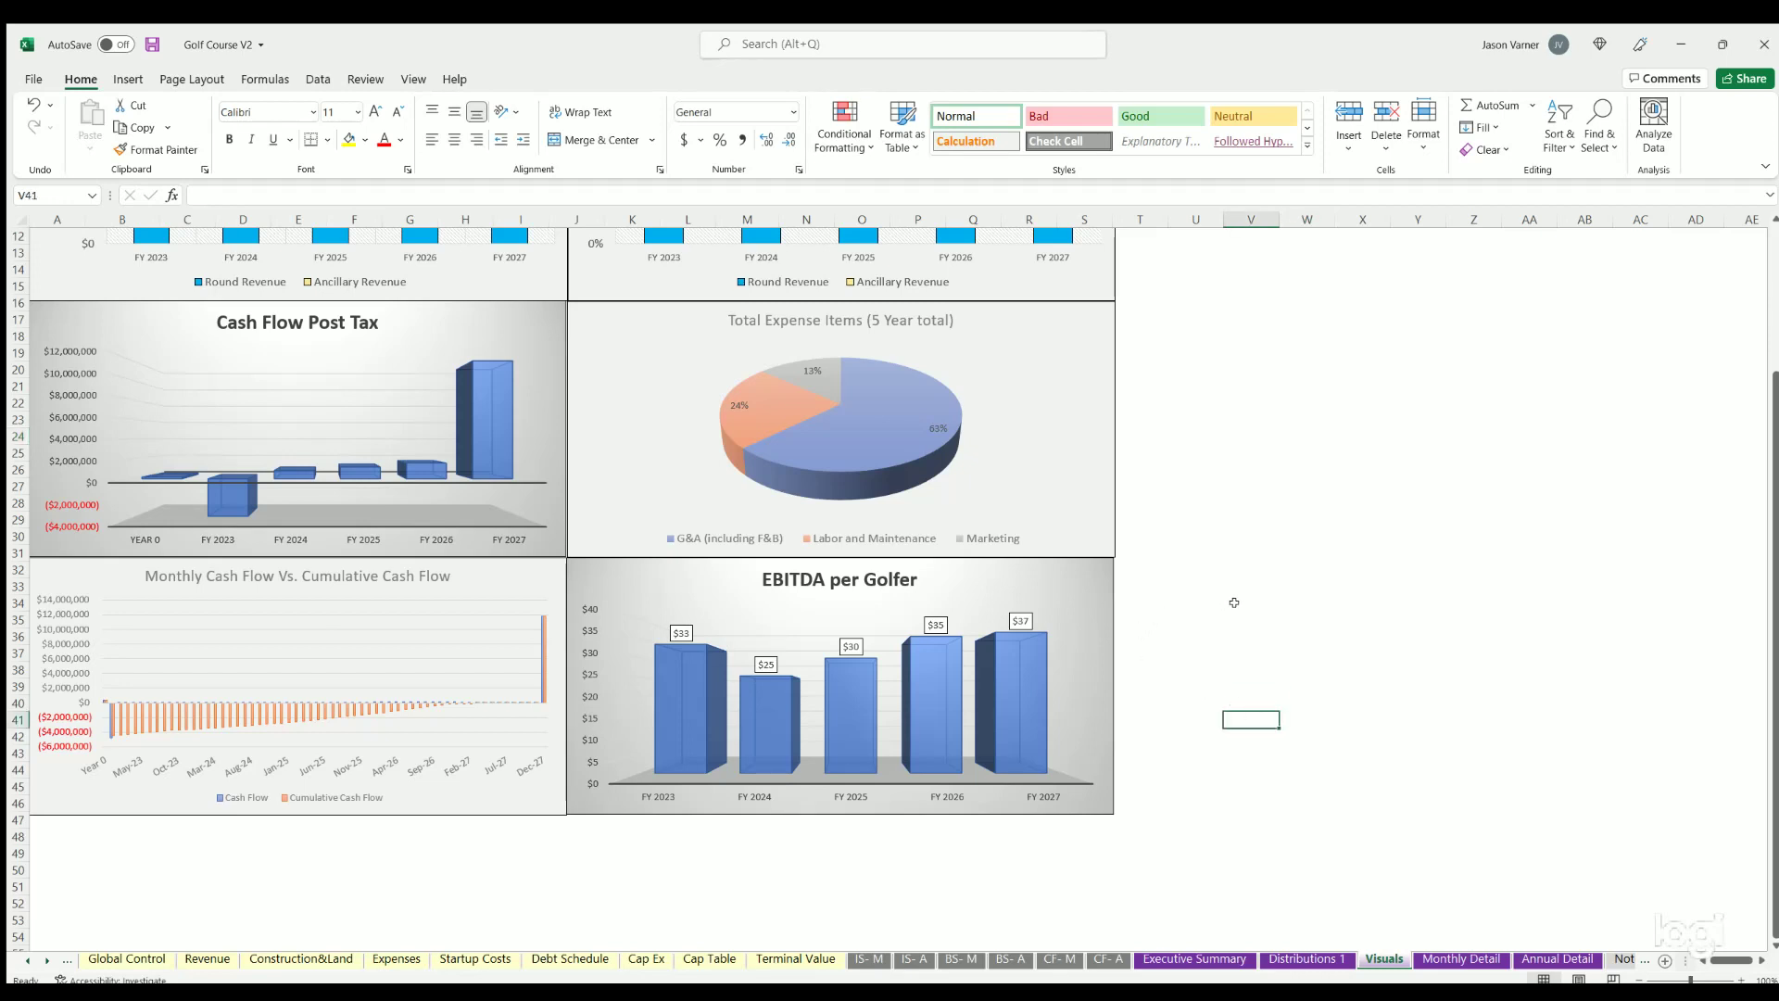
{"action": "scroll", "coordinate": [1235, 602], "scroll_direction": "up", "scroll_amount": 4}
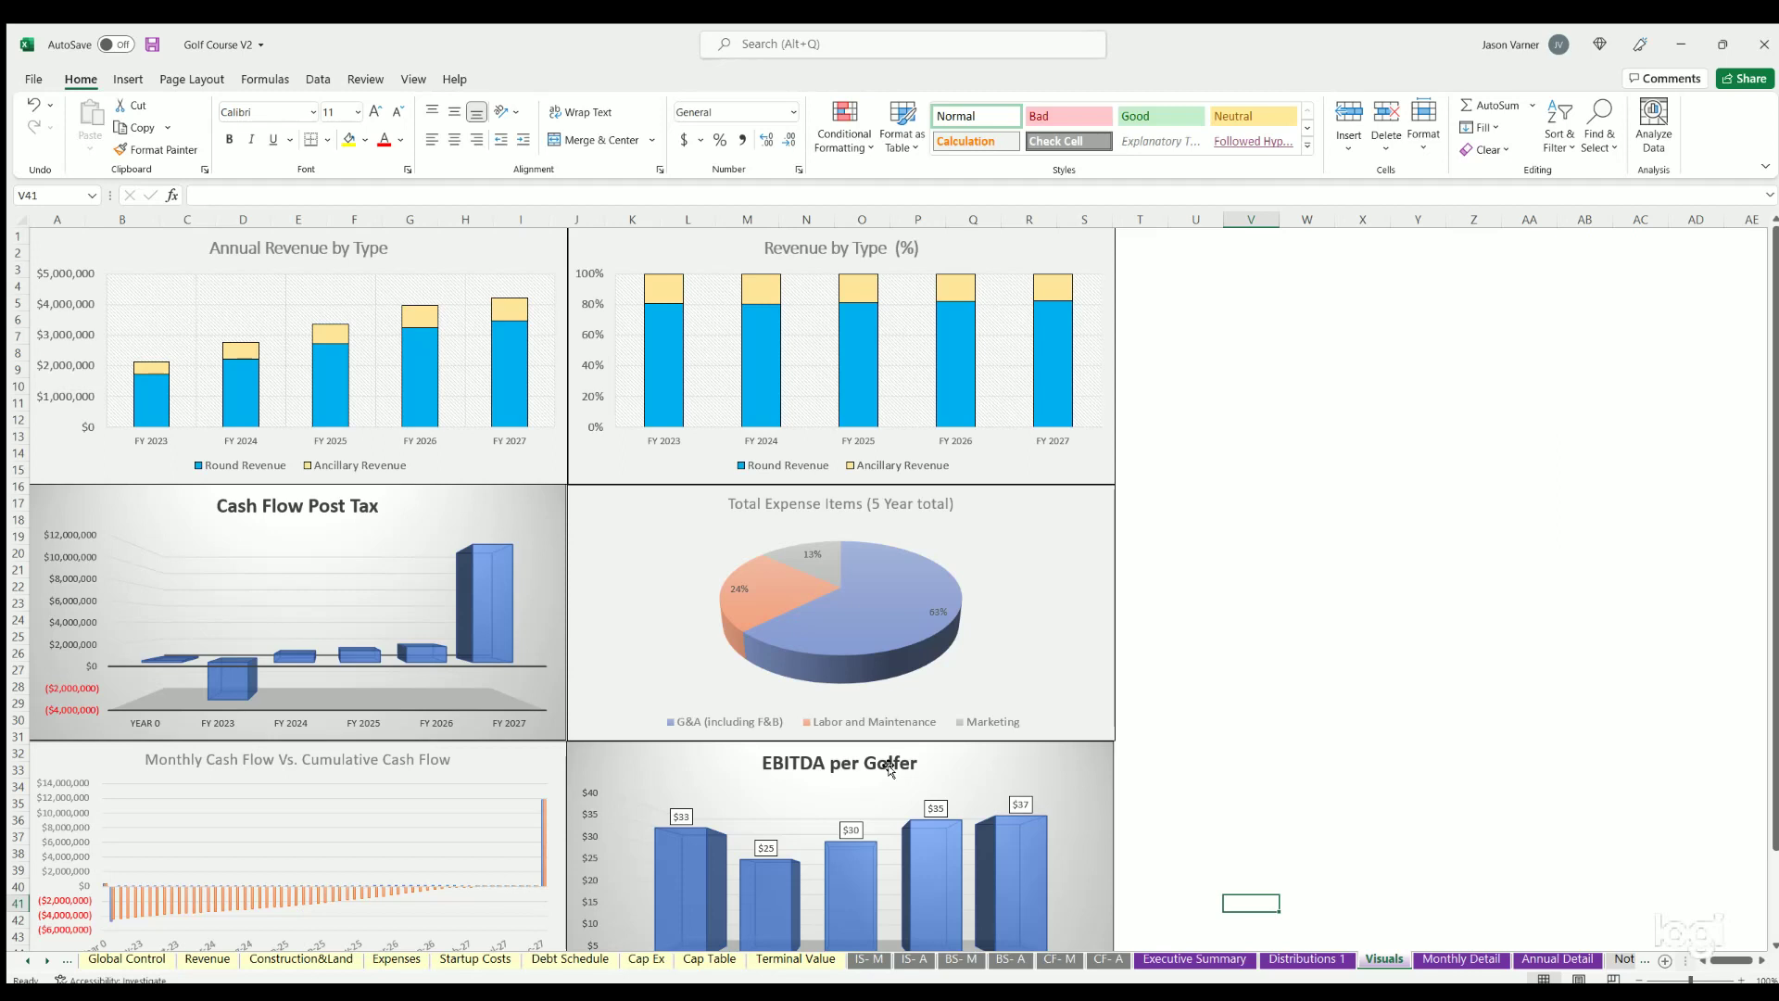
{"action": "scroll", "coordinate": [888, 762], "scroll_direction": "down", "scroll_amount": 4}
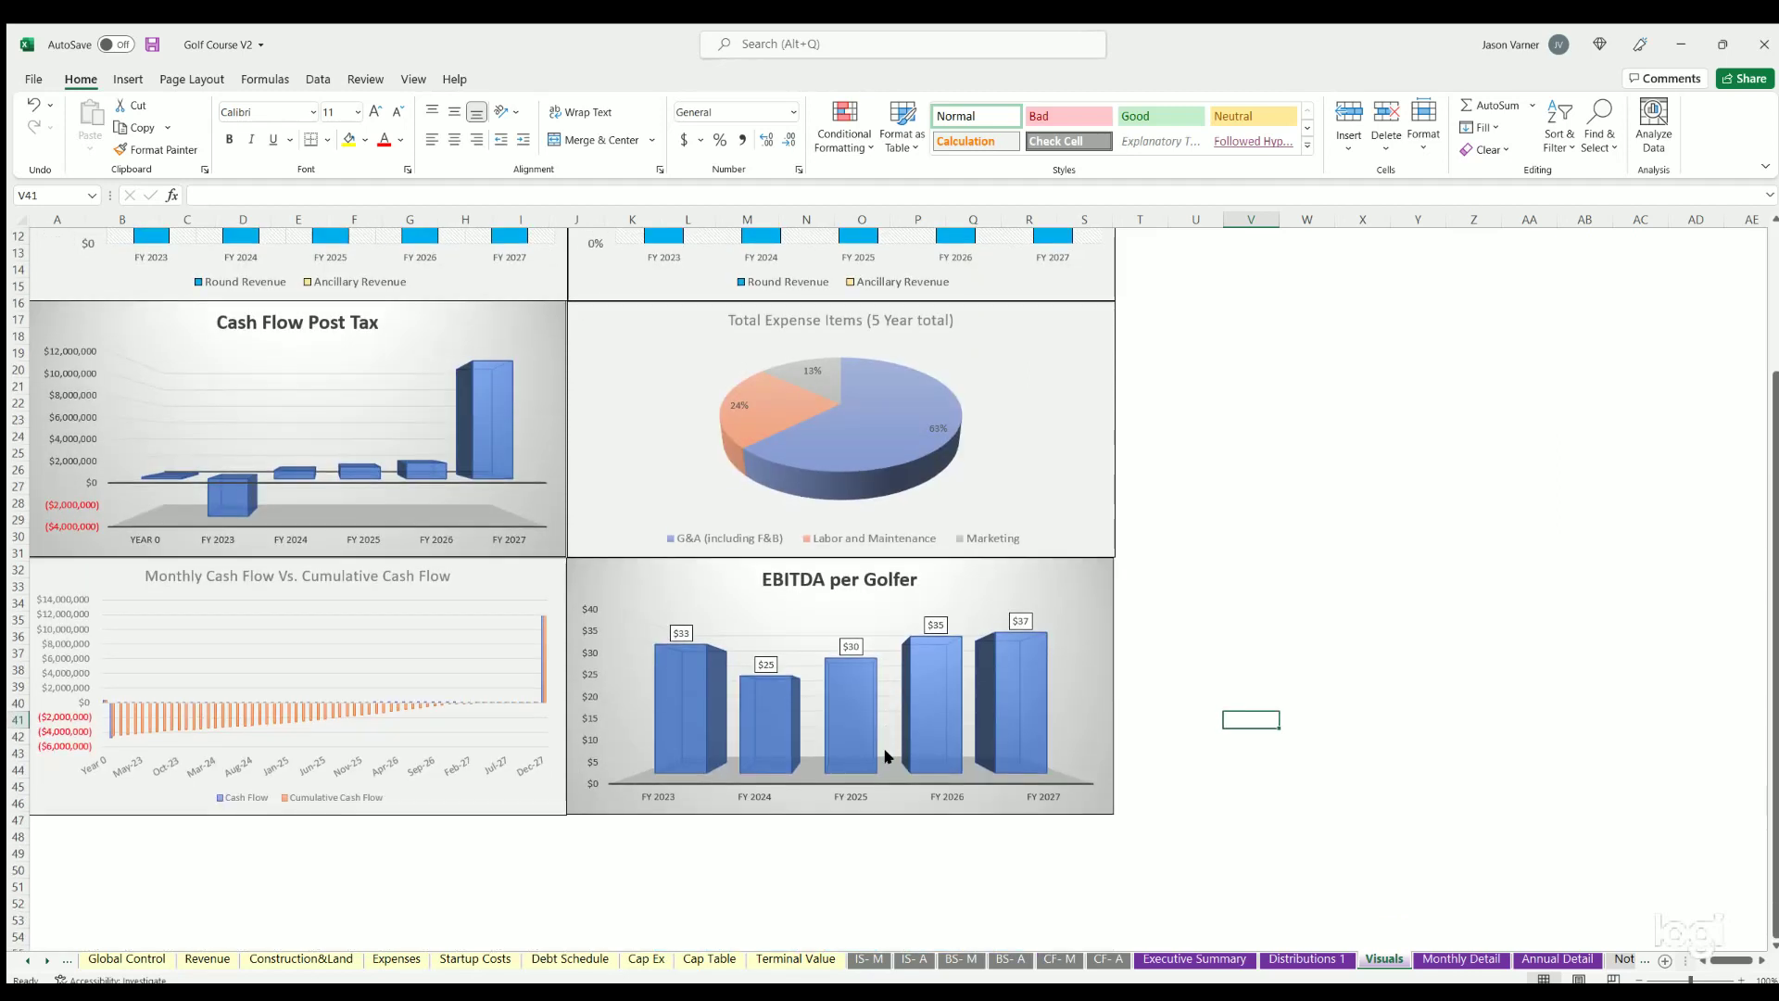
{"action": "left_click", "coordinate": [1266, 584]}
{"action": "scroll", "coordinate": [1316, 705], "scroll_direction": "up", "scroll_amount": 4}
{"action": "left_click", "coordinate": [1467, 961]}
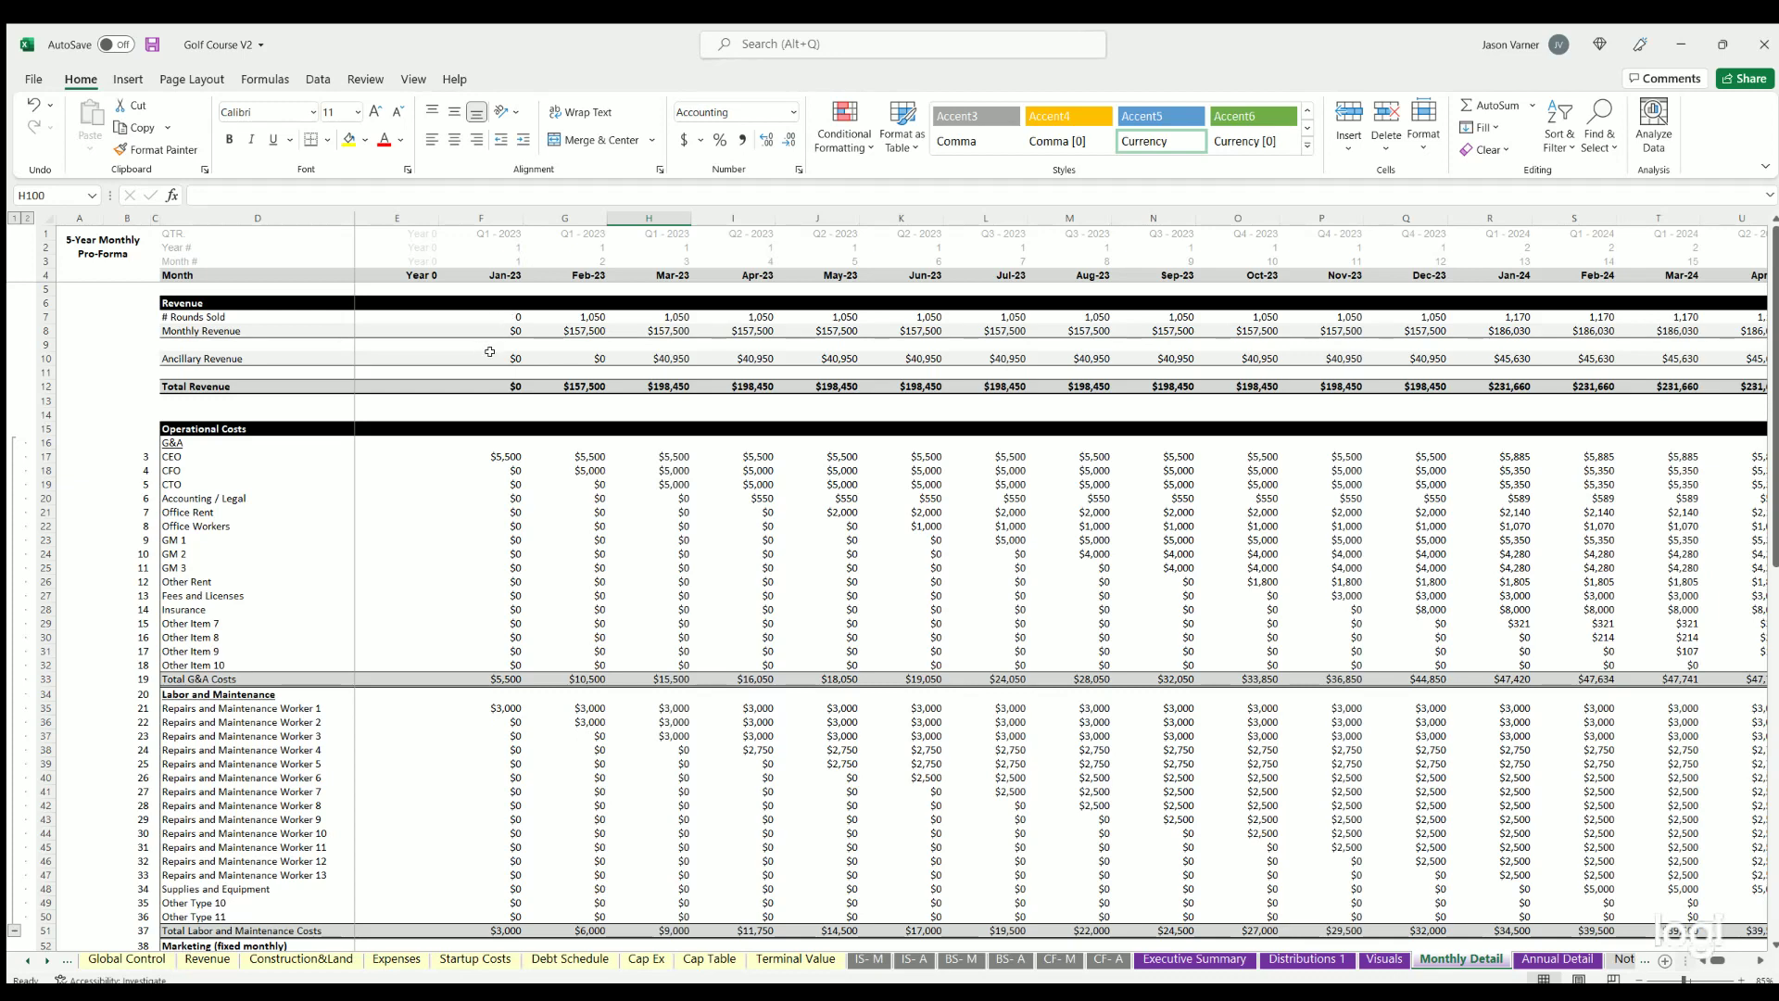
Step: Inspect the # Rounds Sold row and the Monthly, Ancillary and Total Revenue formulas for Feb-23 and Mar-23
{"action": "left_click_drag", "start_coordinate": [204, 317], "coordinate": [1510, 316]}
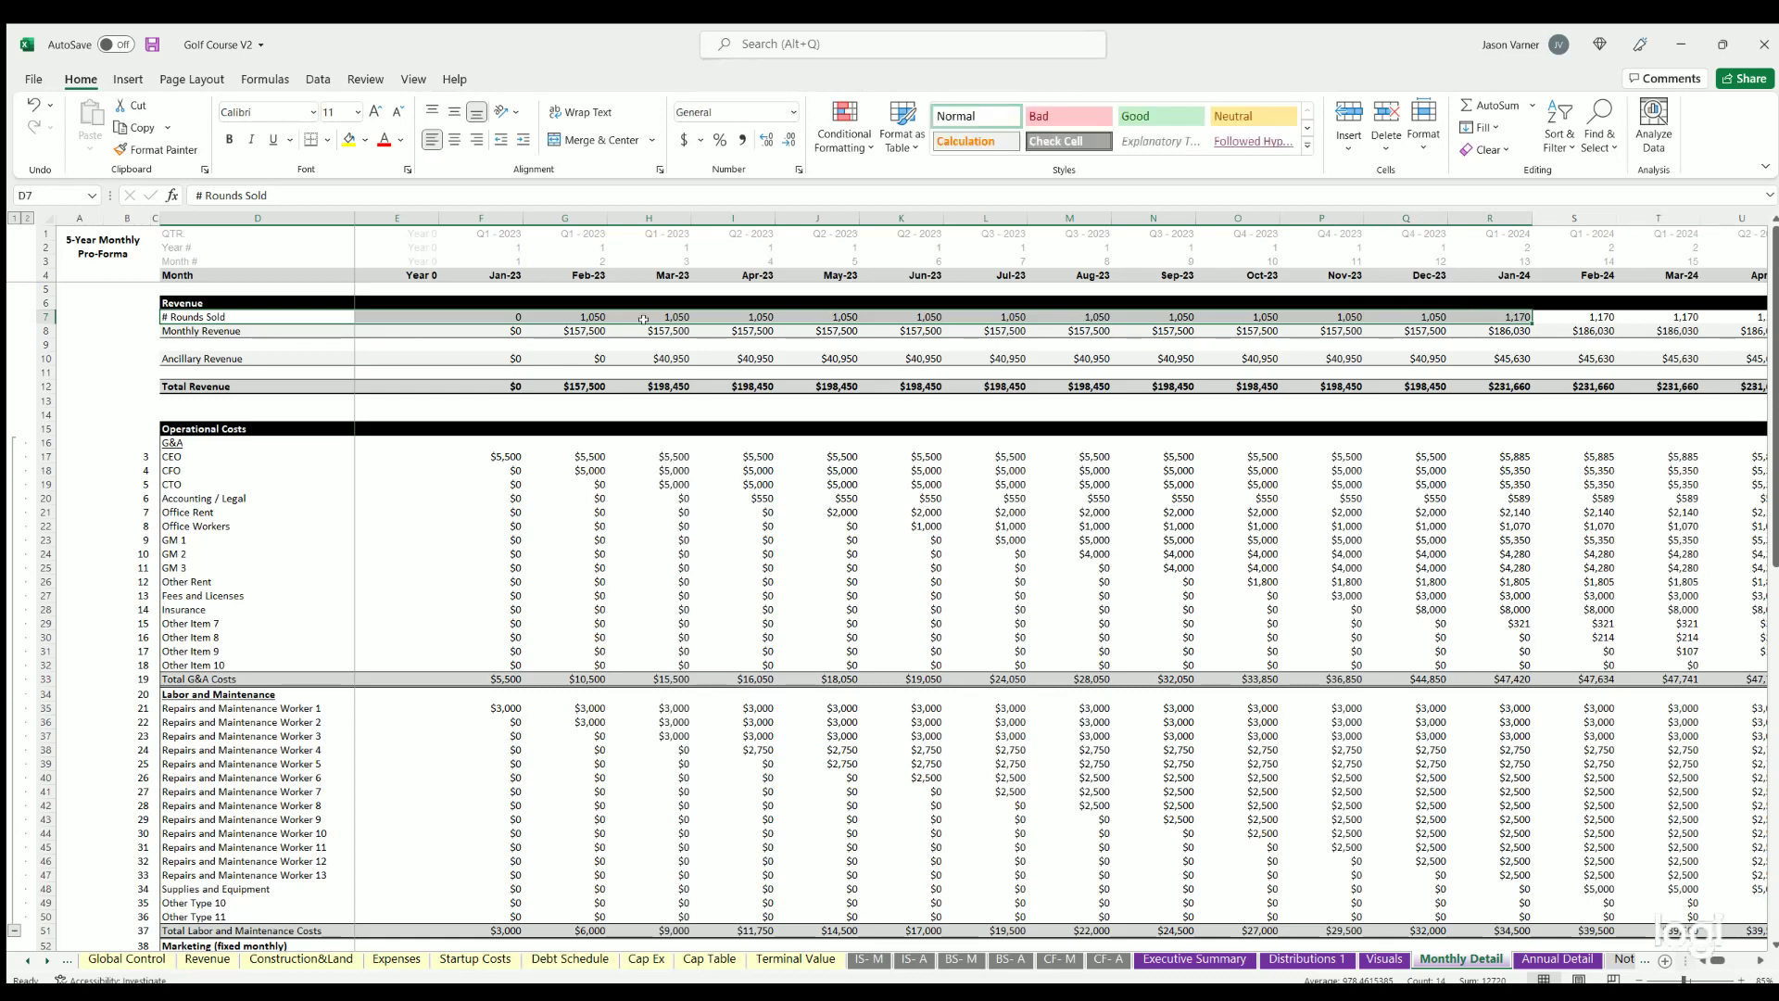
{"action": "left_click", "coordinate": [590, 331]}
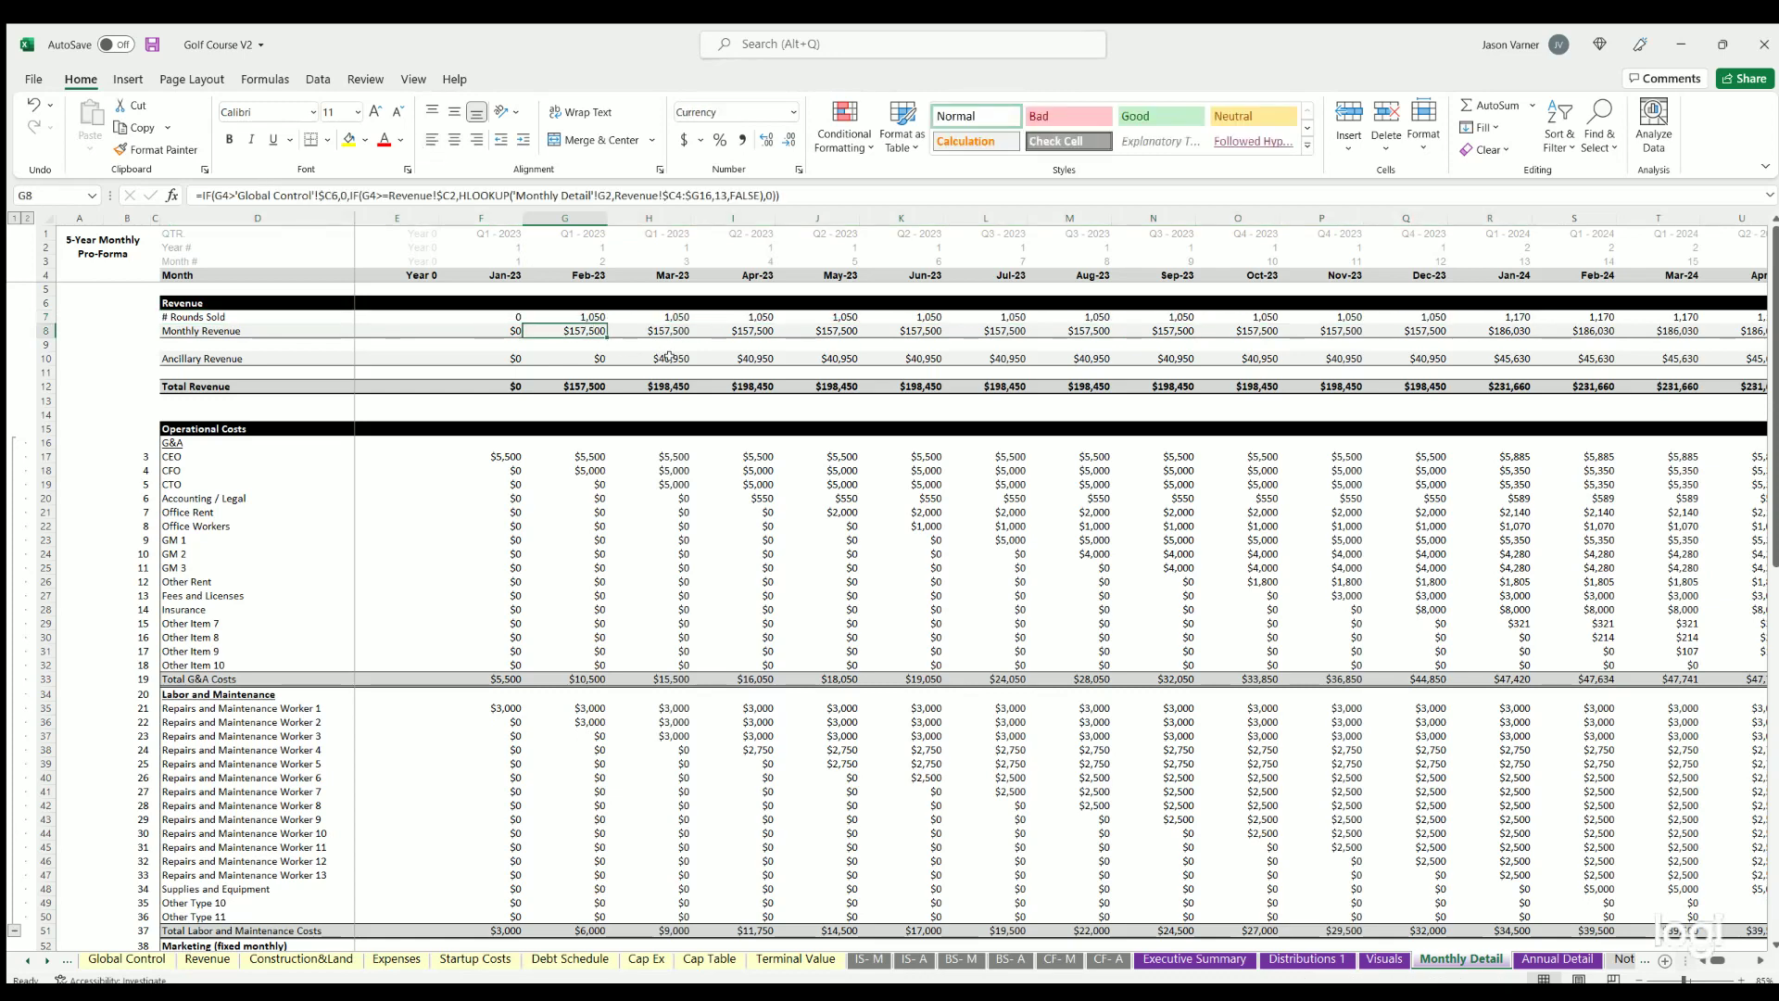
{"action": "left_click", "coordinate": [669, 357]}
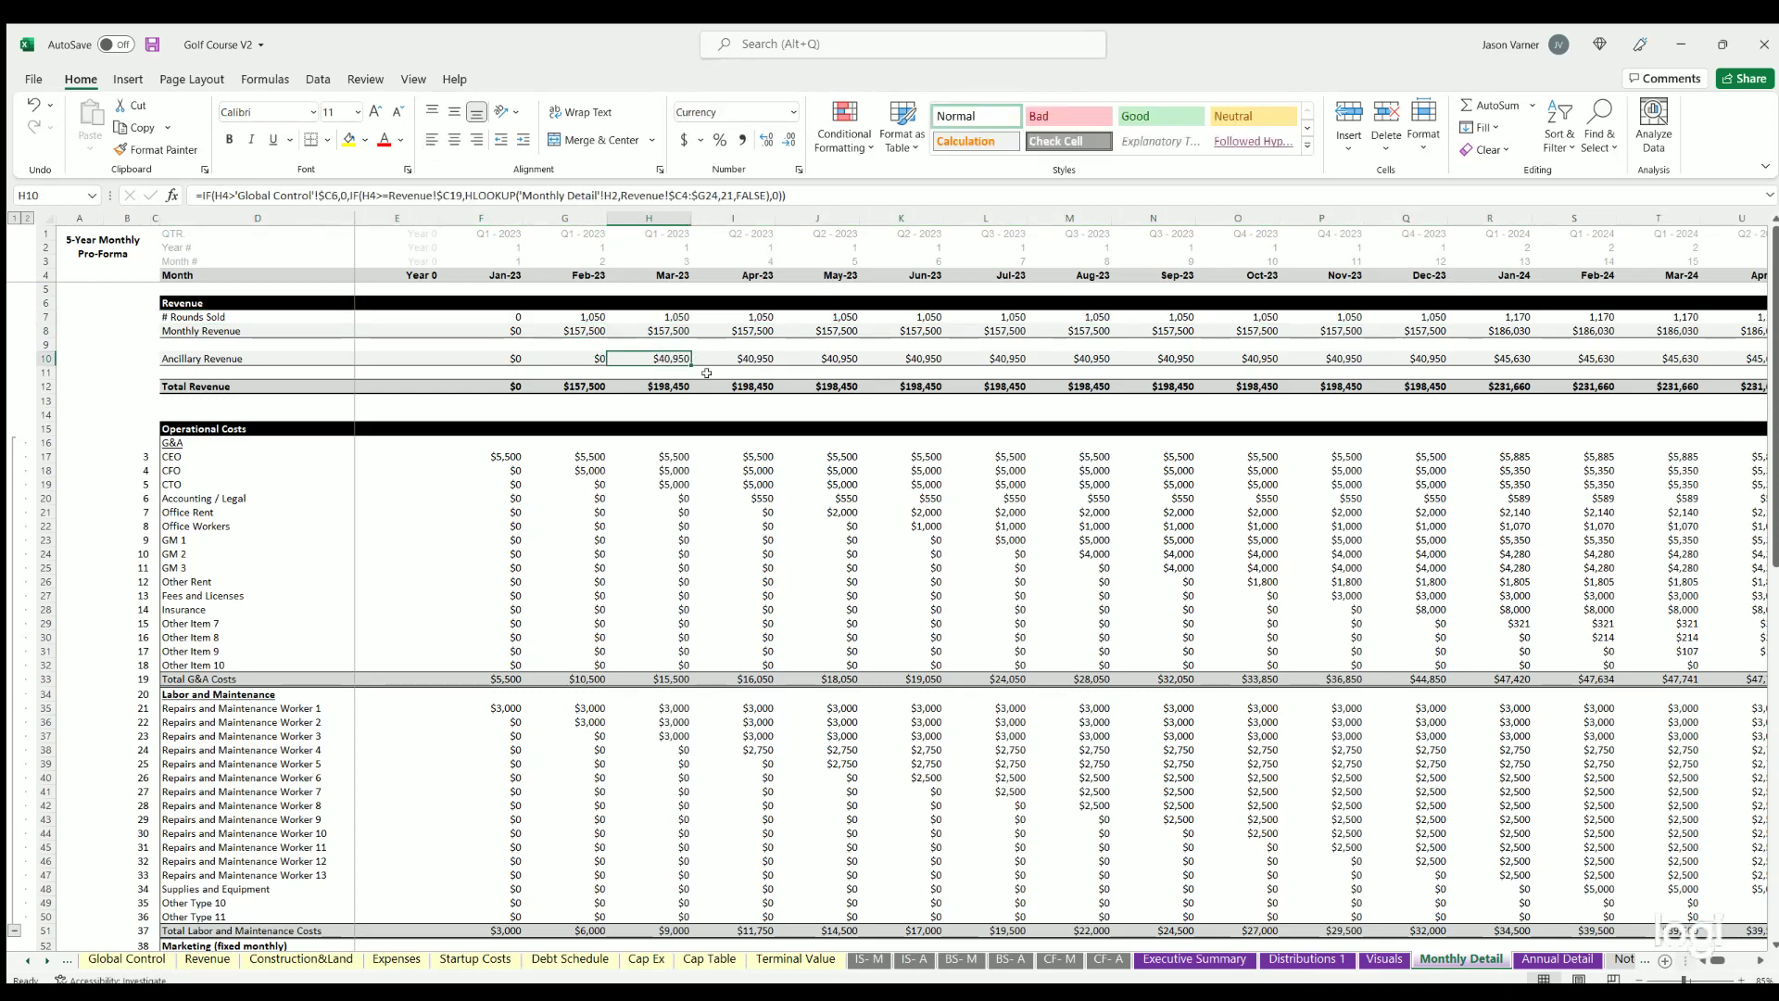
{"action": "left_click", "coordinate": [582, 386]}
Step: Inspect the food and beverage cost, Total Expenses and EBITDA (G72) formulas further down the sheet
{"action": "scroll", "coordinate": [517, 454], "scroll_direction": "down", "scroll_amount": 4}
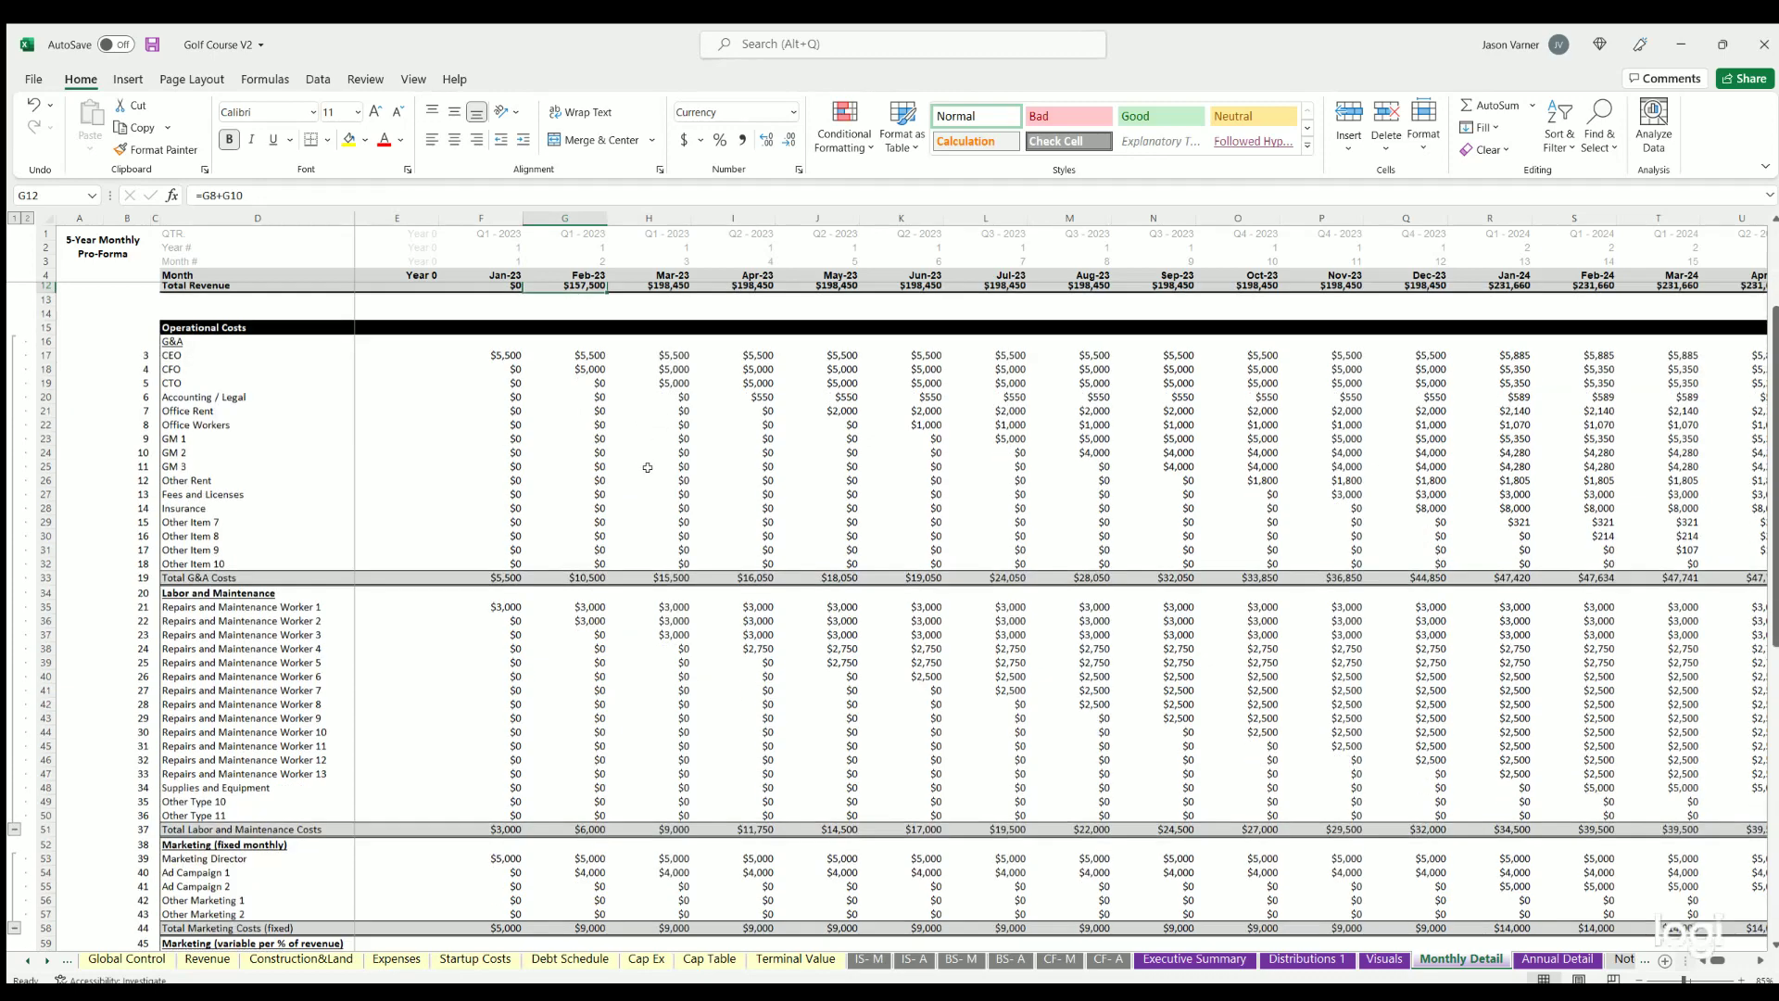
{"action": "scroll", "coordinate": [554, 449], "scroll_direction": "down", "scroll_amount": 4}
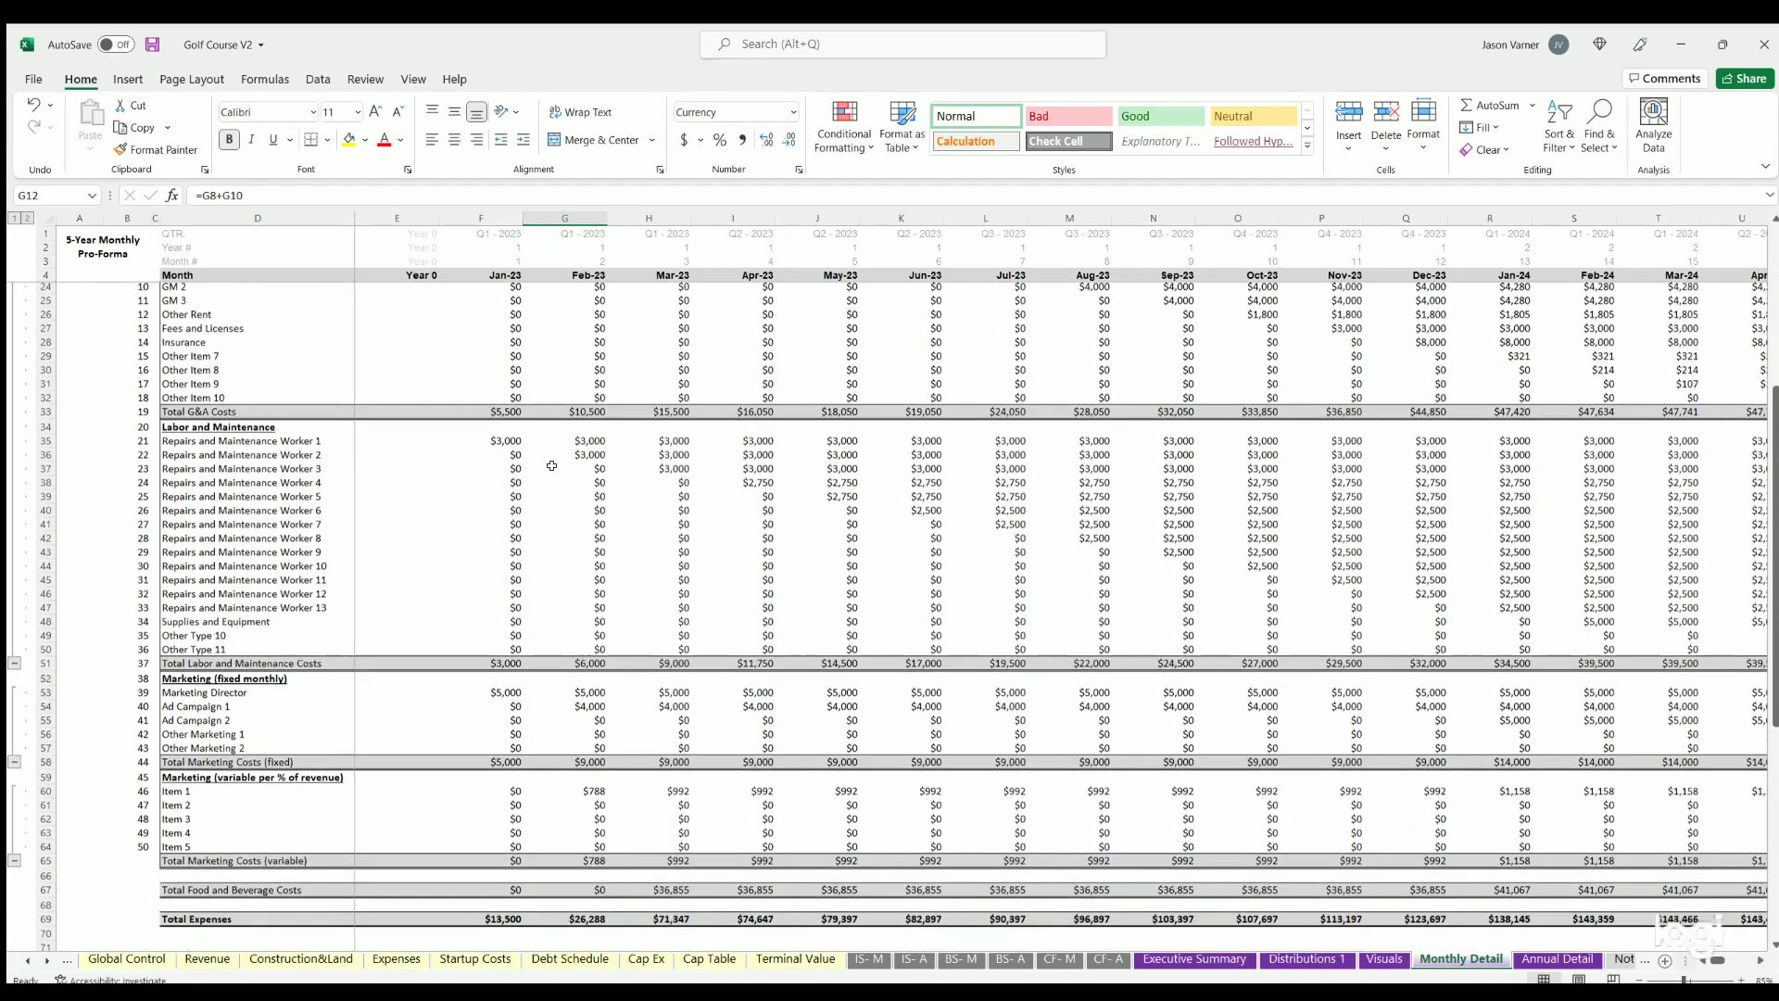
{"action": "scroll", "coordinate": [495, 478], "scroll_direction": "down", "scroll_amount": 4}
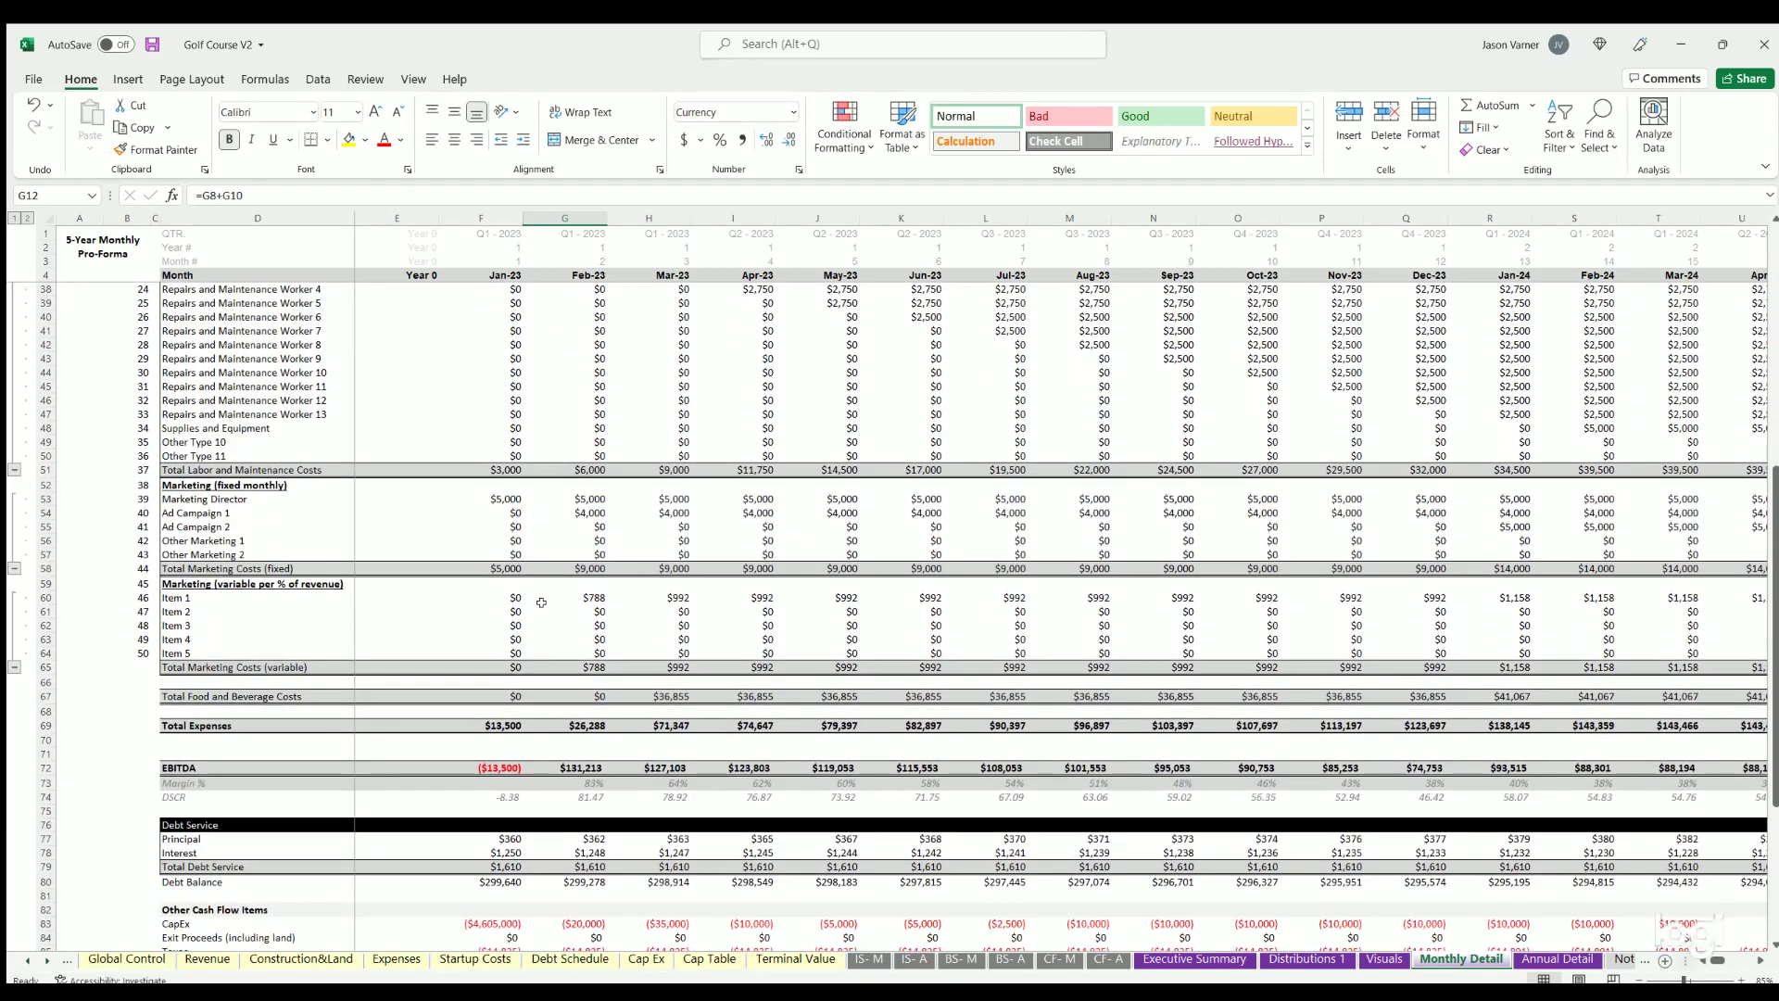
{"action": "left_click", "coordinate": [505, 693]}
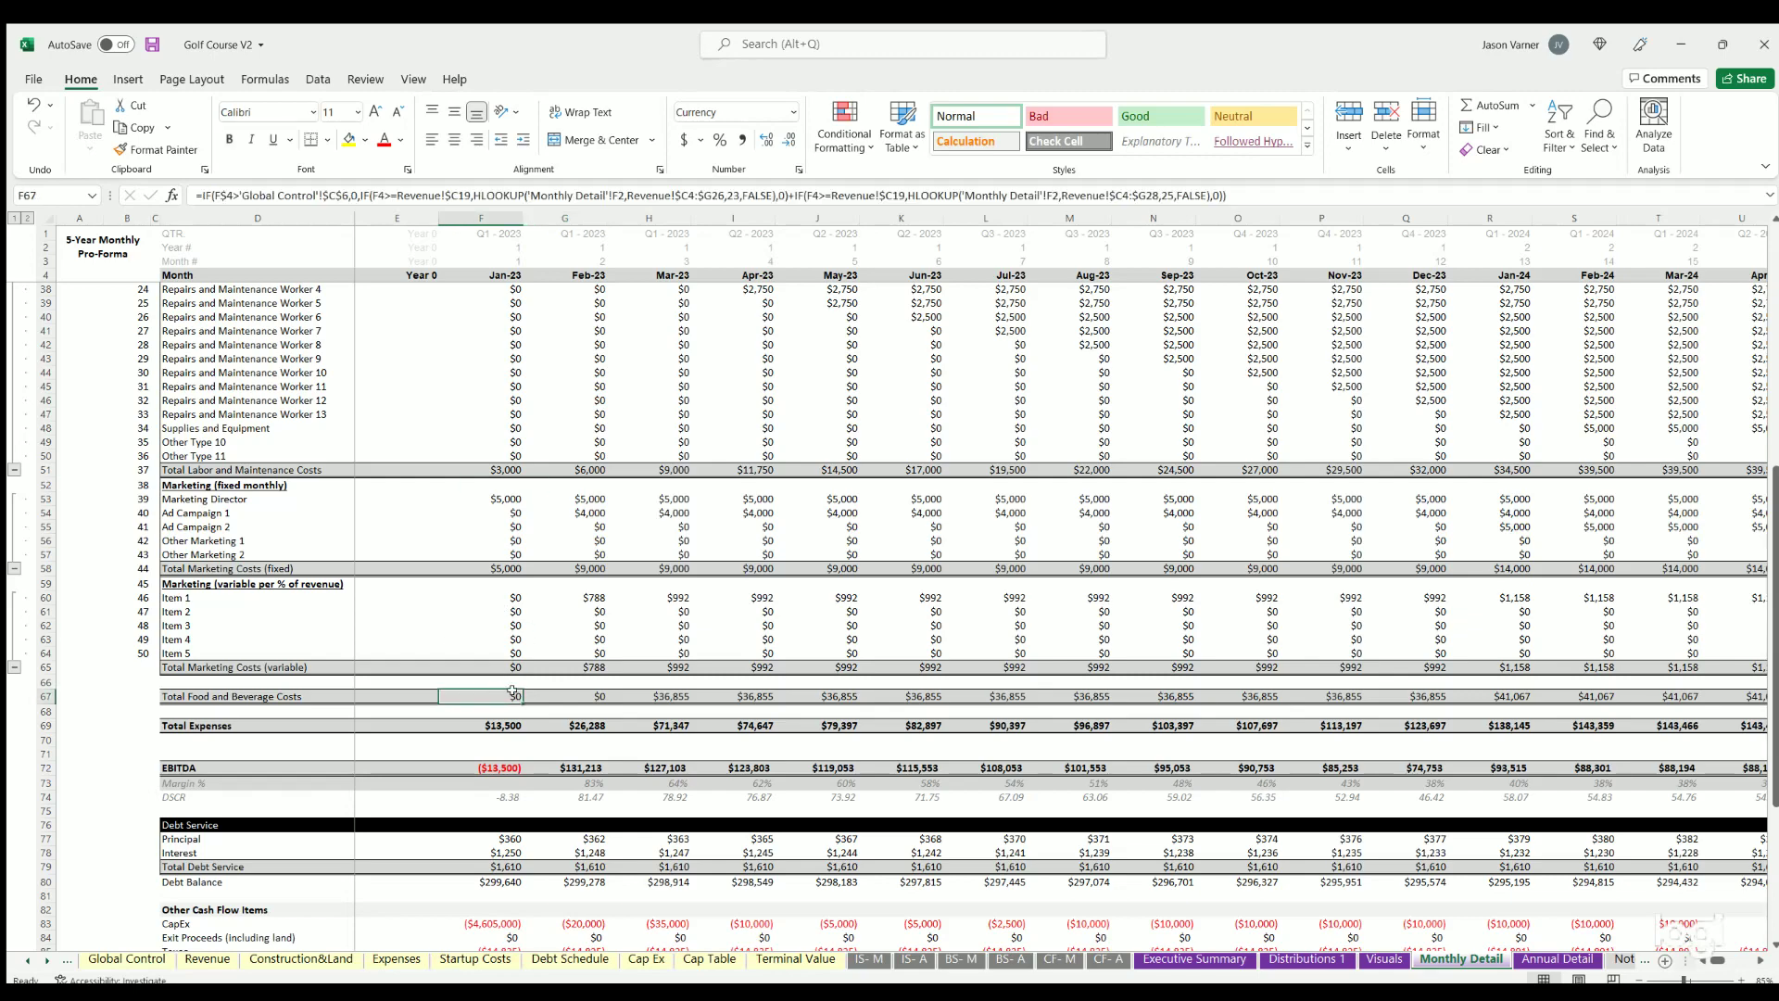
{"action": "left_click", "coordinate": [587, 719]}
{"action": "scroll", "coordinate": [587, 719], "scroll_direction": "down", "scroll_amount": 4}
{"action": "left_click", "coordinate": [582, 614]}
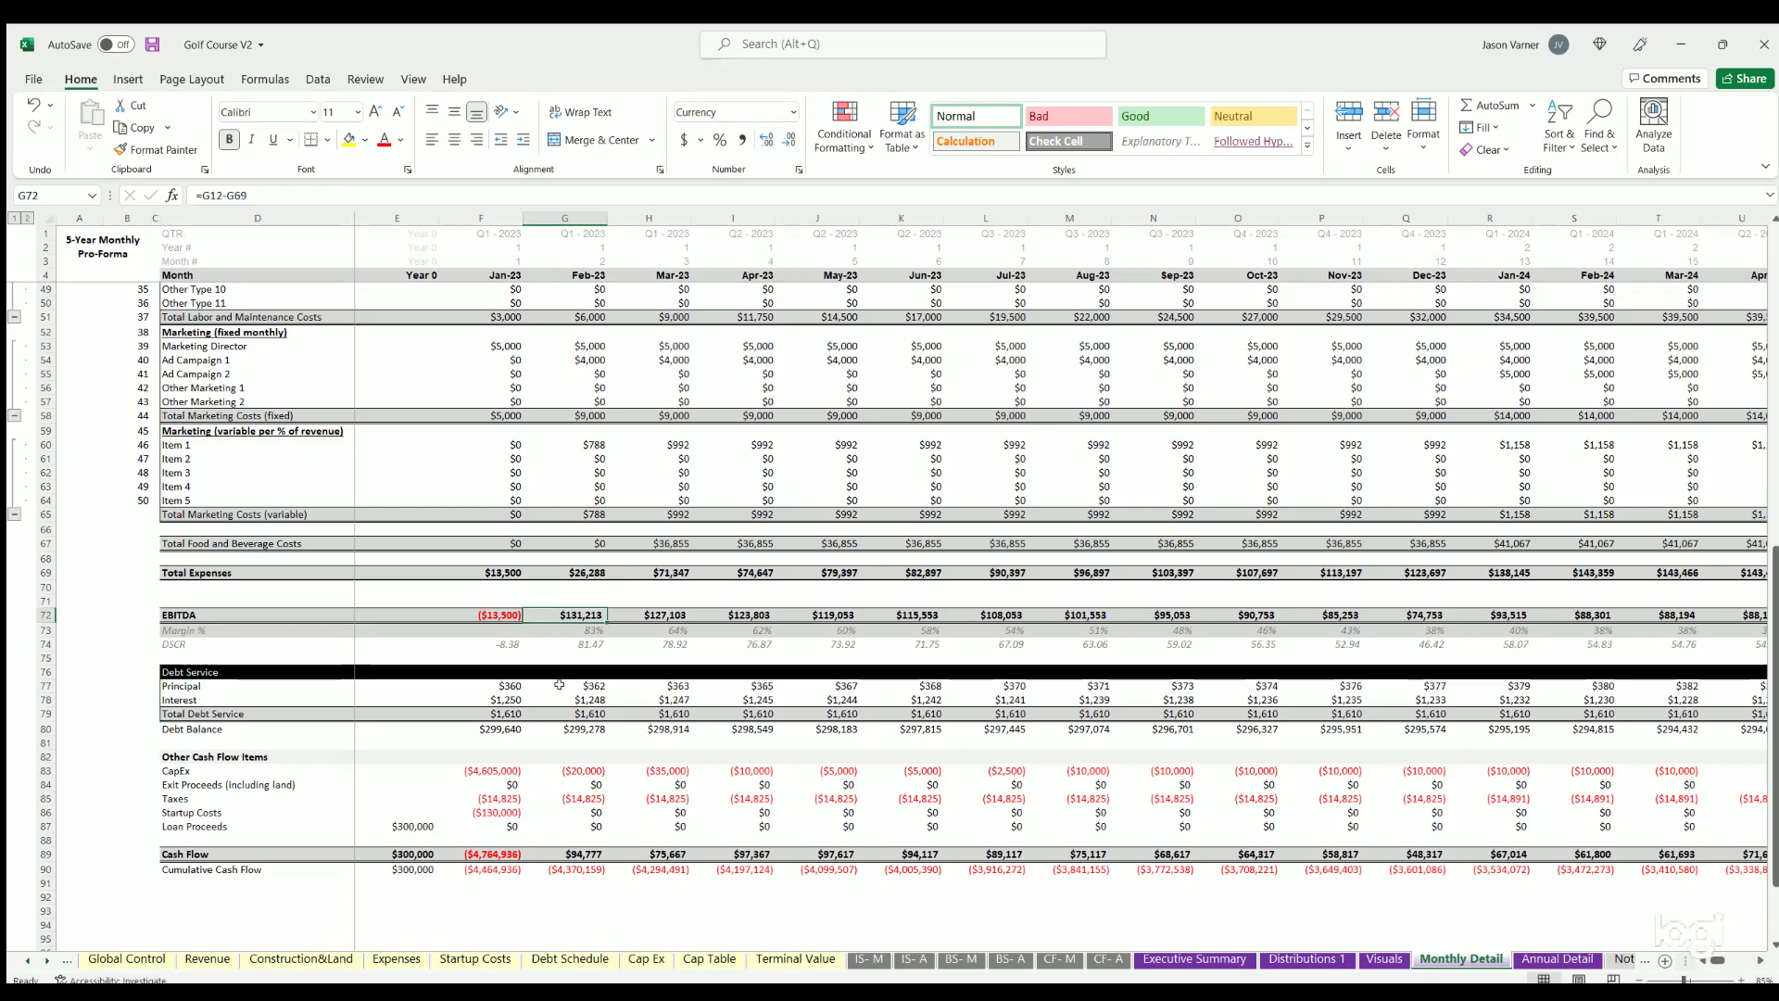
{"action": "scroll", "coordinate": [567, 713], "scroll_direction": "up", "scroll_amount": 15}
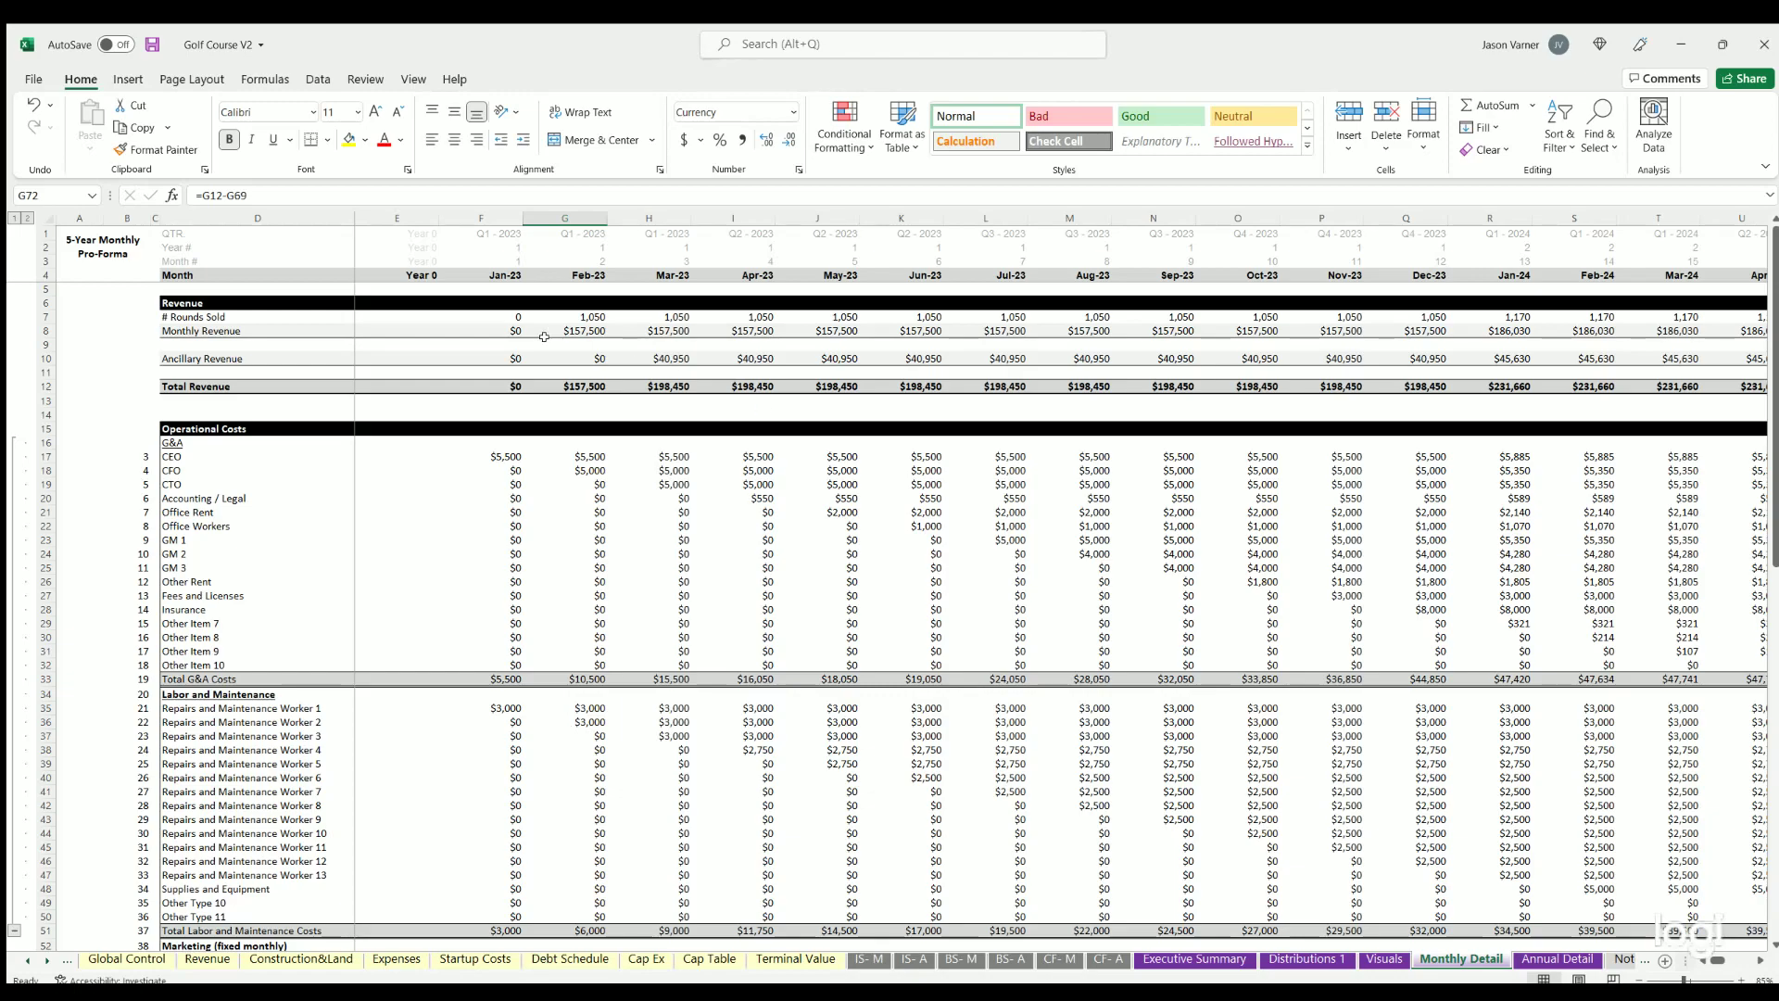
{"action": "scroll", "coordinate": [714, 504], "scroll_direction": "down", "scroll_amount": 11}
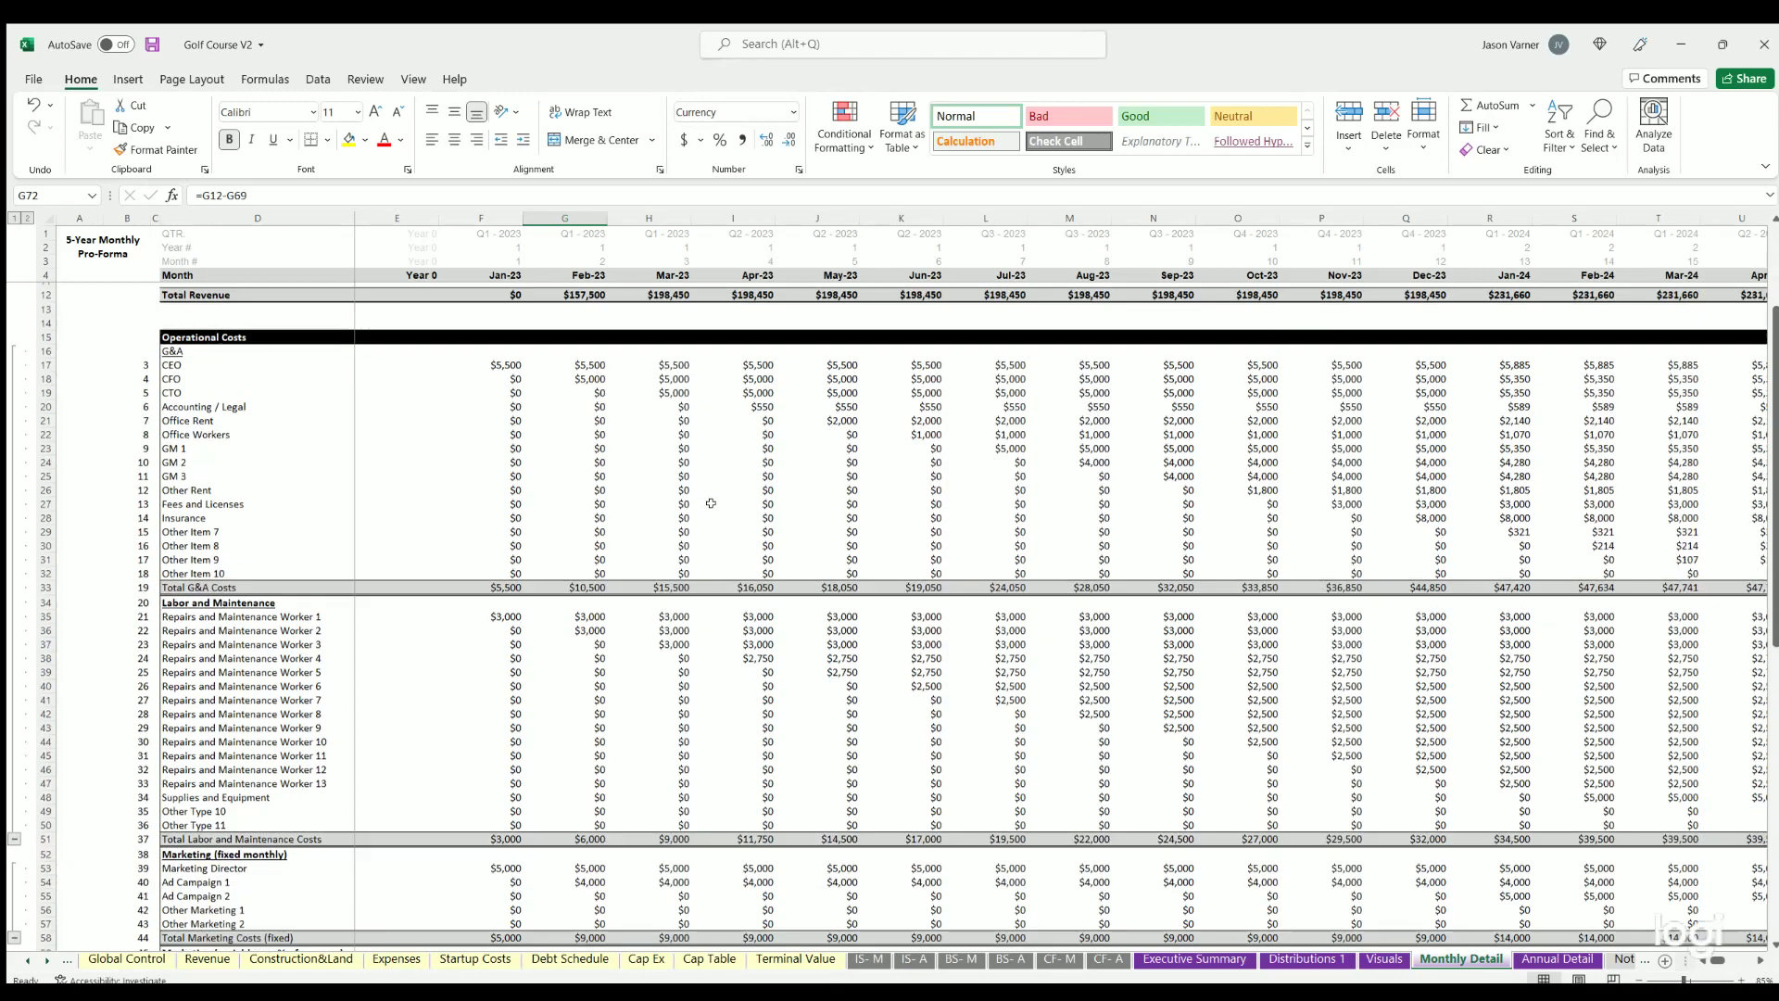
{"action": "scroll", "coordinate": [715, 504], "scroll_direction": "down", "scroll_amount": 8}
{"action": "scroll", "coordinate": [687, 593], "scroll_direction": "up", "scroll_amount": 15}
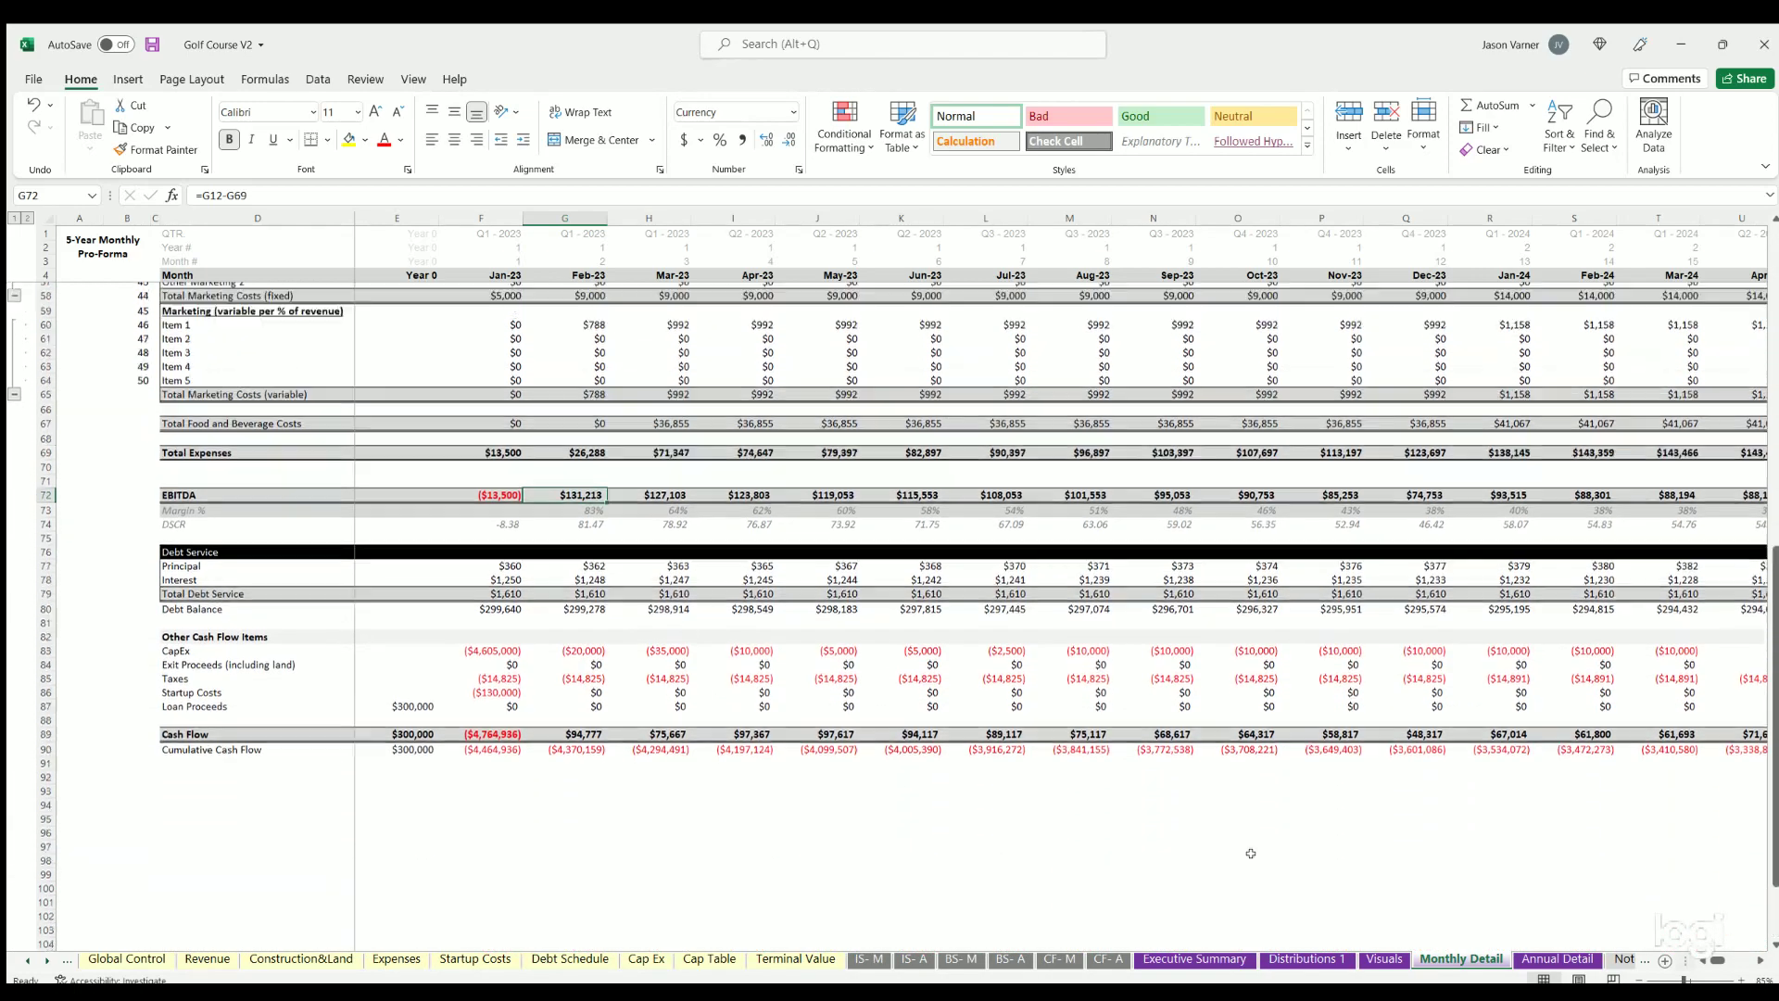
Step: Look over the Annual Detail sheet, then open Notes and References
{"action": "left_click", "coordinate": [1549, 965]}
{"action": "scroll", "coordinate": [515, 728], "scroll_direction": "up", "scroll_amount": 20}
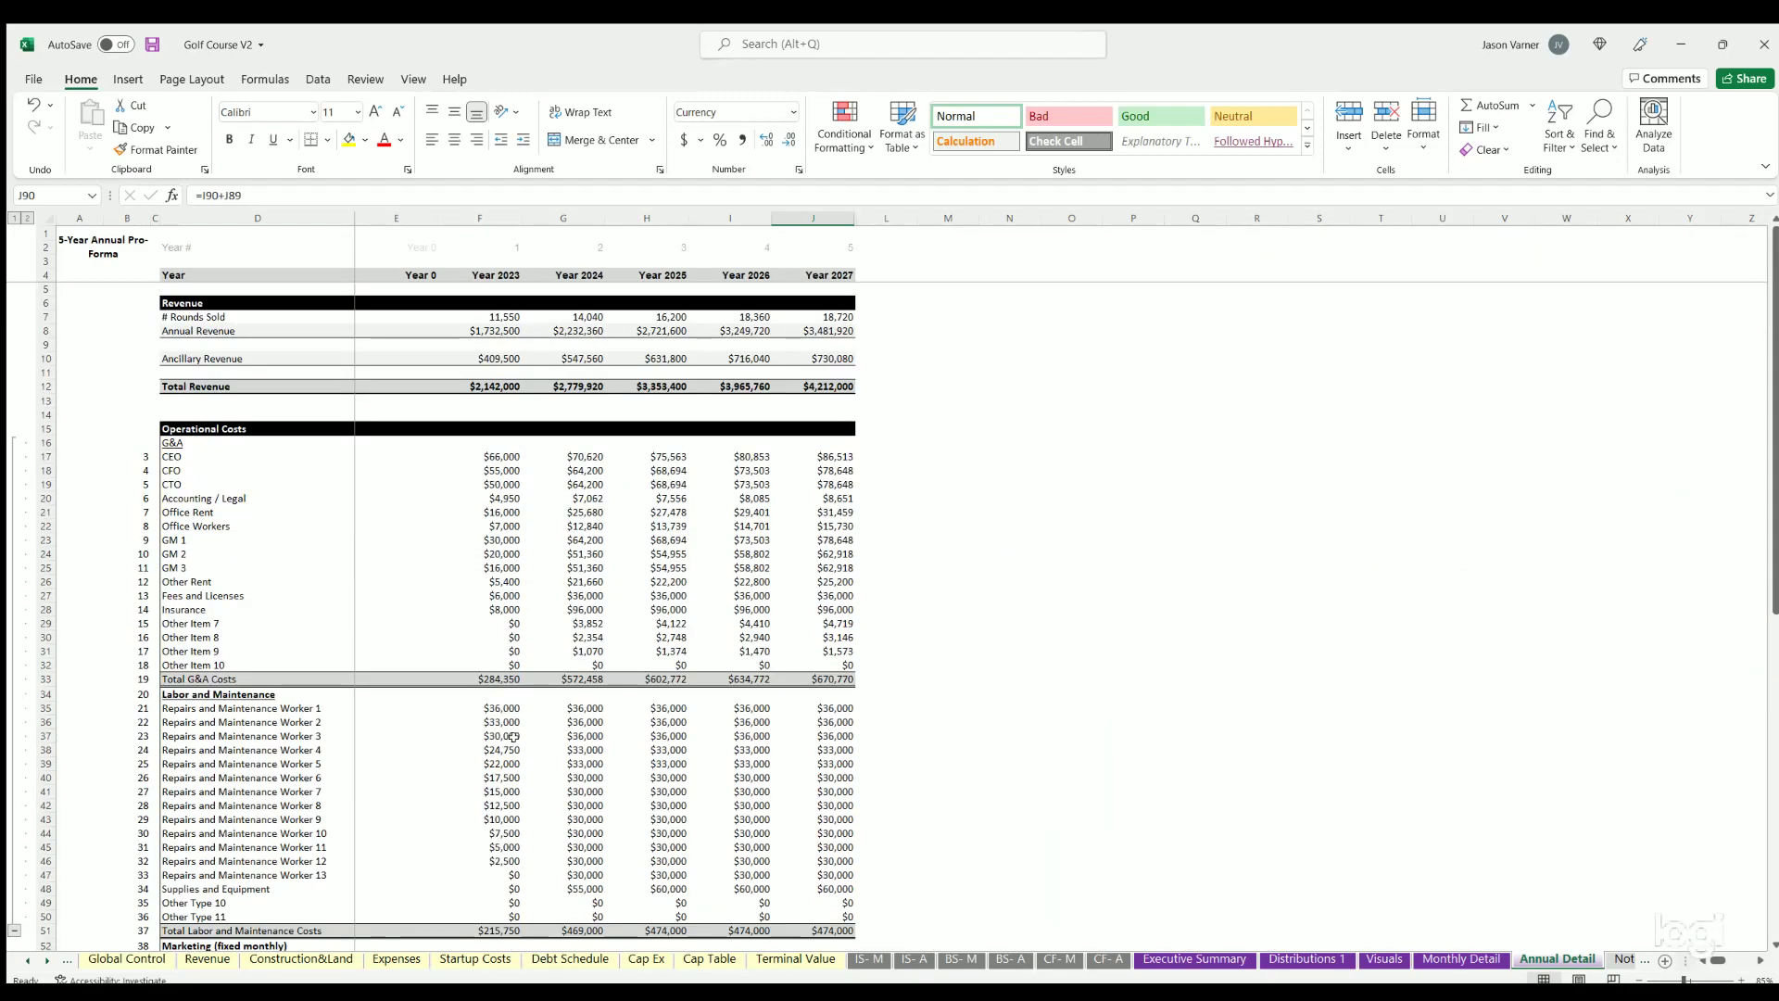
{"action": "scroll", "coordinate": [603, 642], "scroll_direction": "down", "scroll_amount": 10}
{"action": "scroll", "coordinate": [964, 733], "scroll_direction": "up", "scroll_amount": 10}
{"action": "left_click", "coordinate": [1620, 961]}
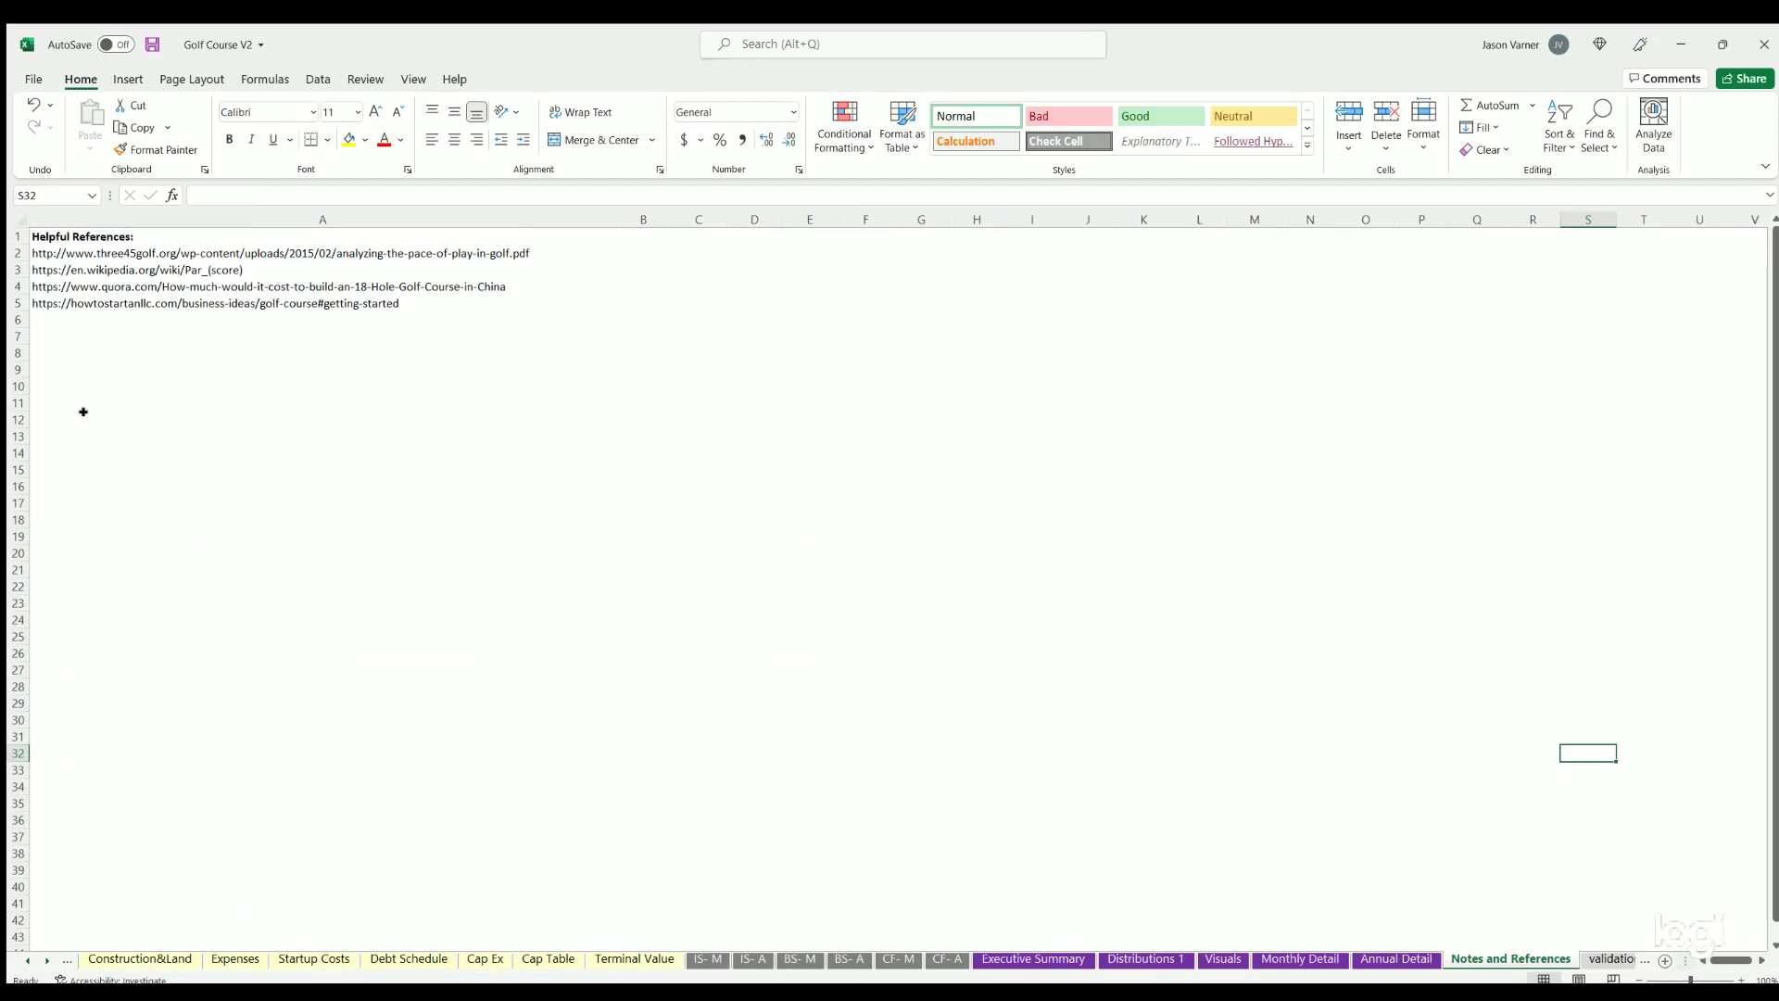
Step: Bring the first sheet tabs back into view and show Global Control from row 1
{"action": "left_click_drag", "start_coordinate": [84, 417], "coordinate": [74, 317]}
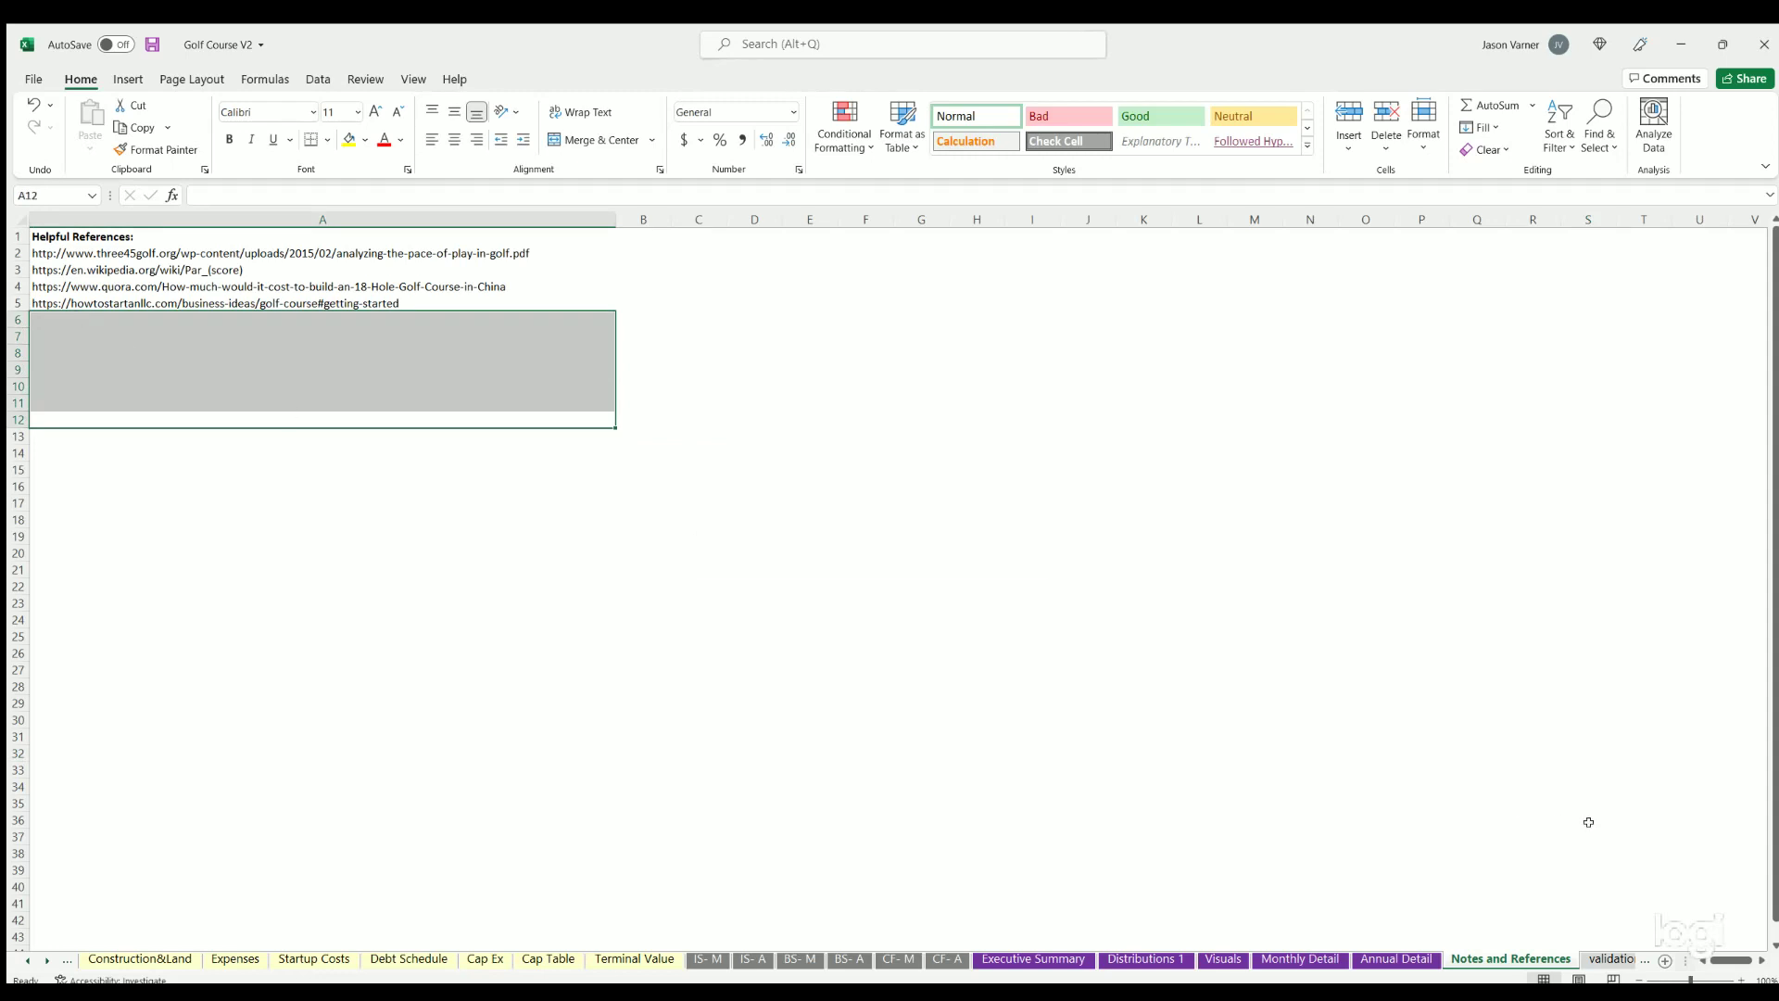
{"action": "left_click", "coordinate": [22, 964]}
{"action": "left_click", "coordinate": [175, 959]}
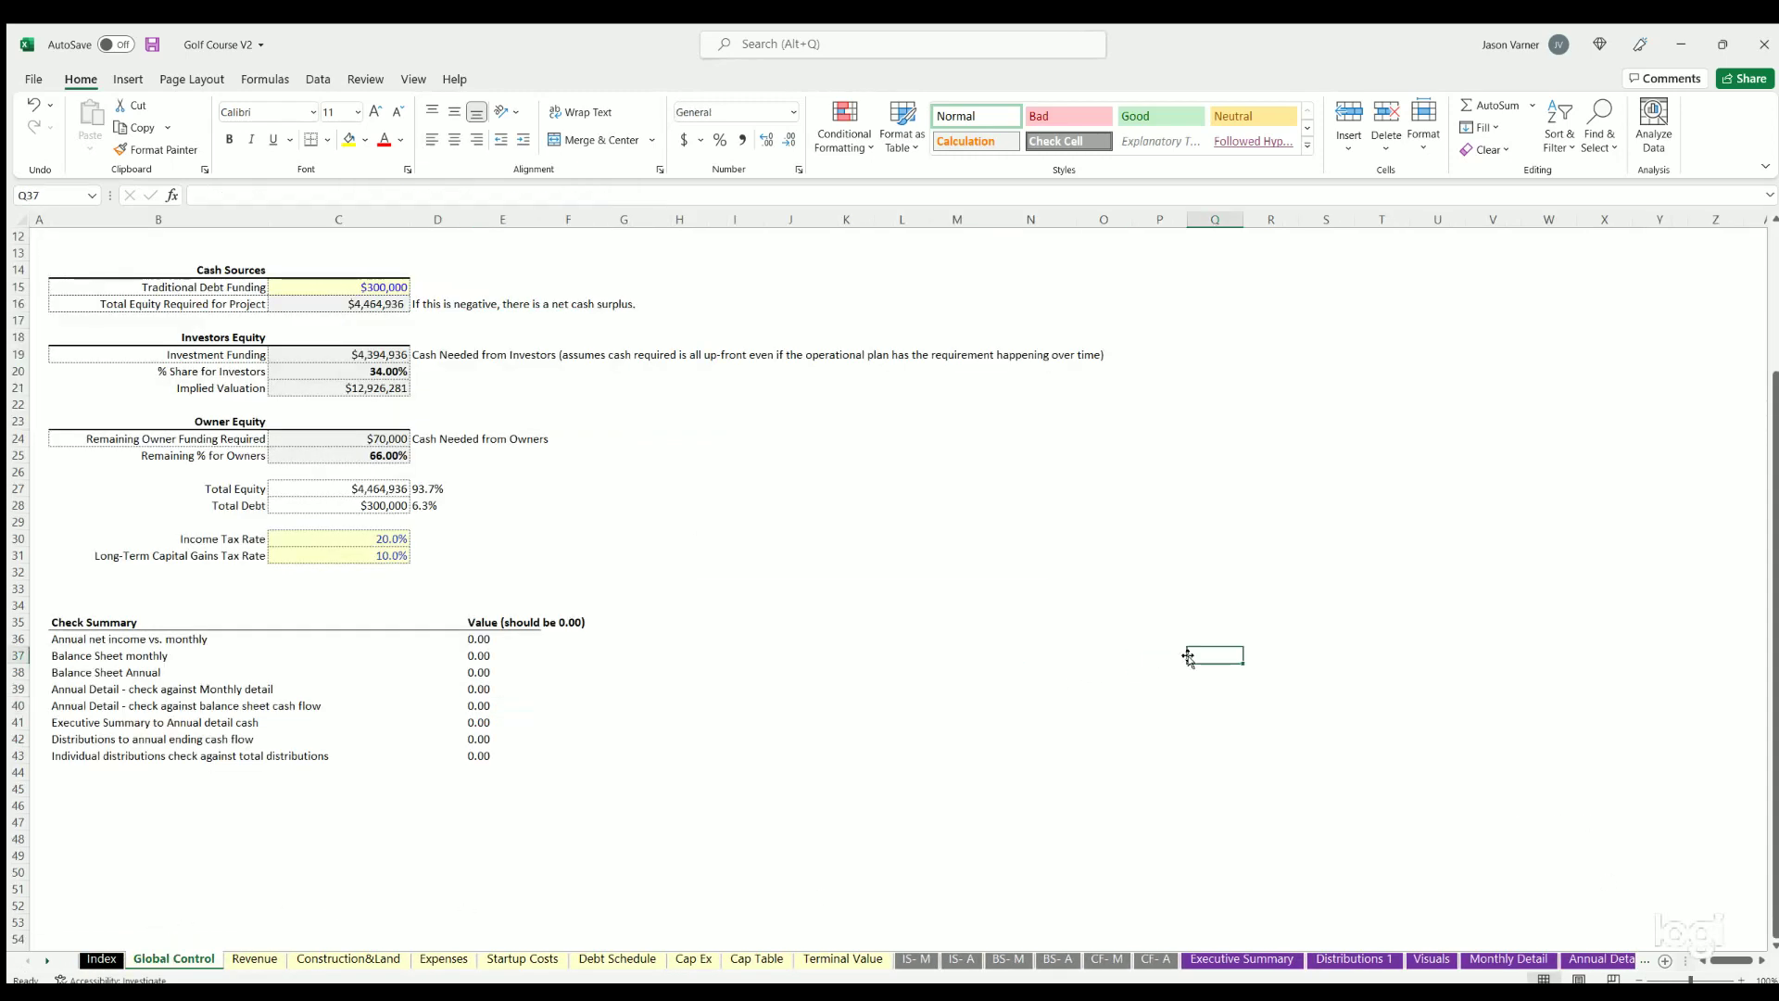
{"action": "scroll", "coordinate": [1158, 651], "scroll_direction": "up", "scroll_amount": 4}
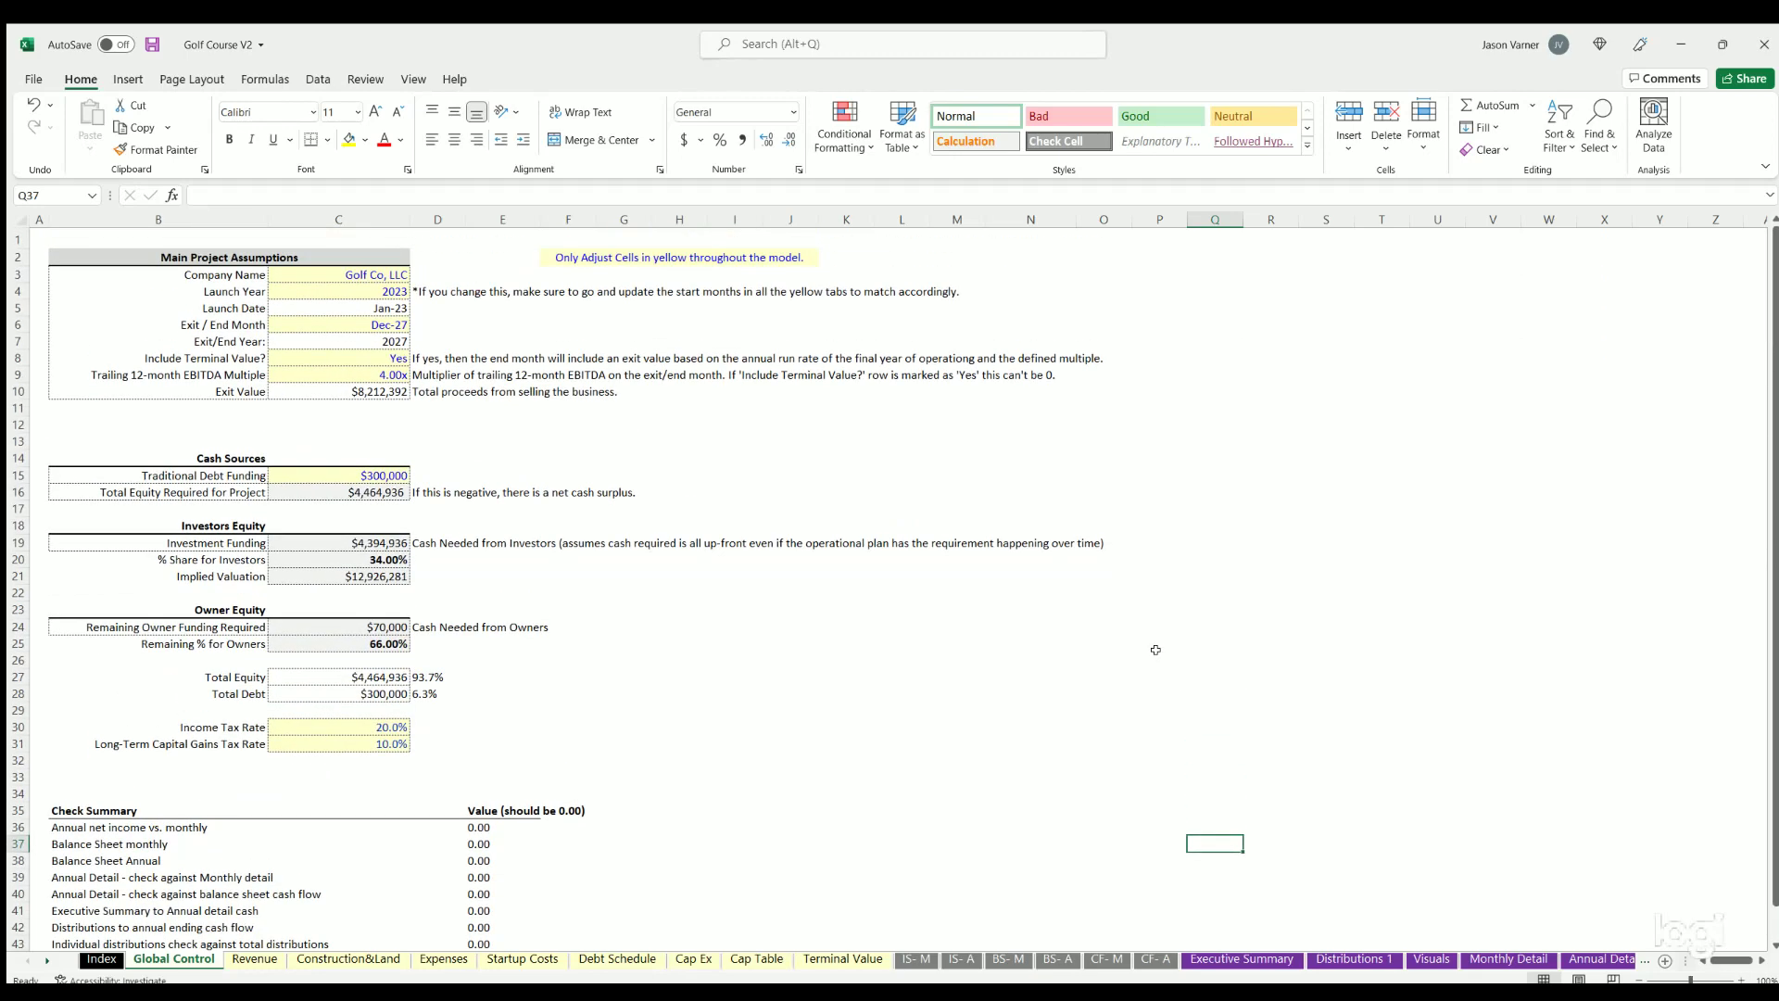